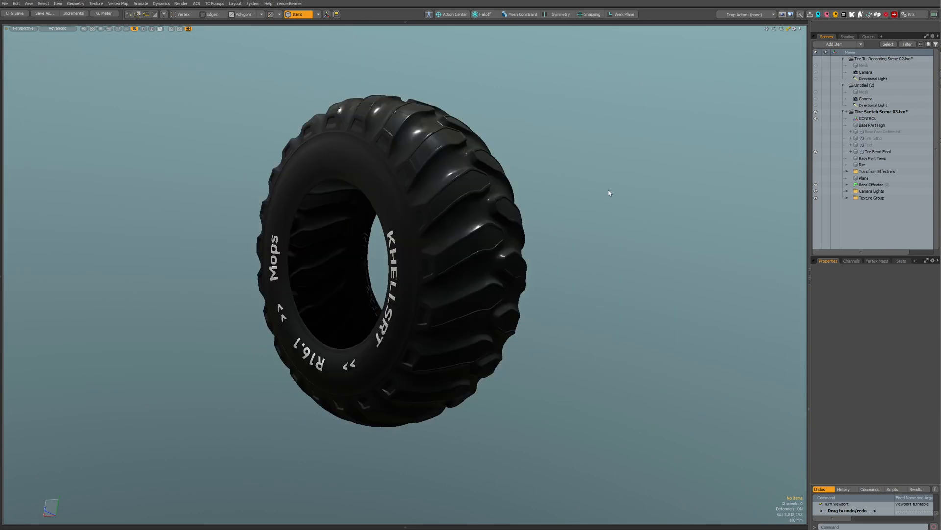
- Show the schematic view below the 3D viewport and select the CONTROL item to display its user channels
{"action": "key", "text": "ctrl+Tab"}
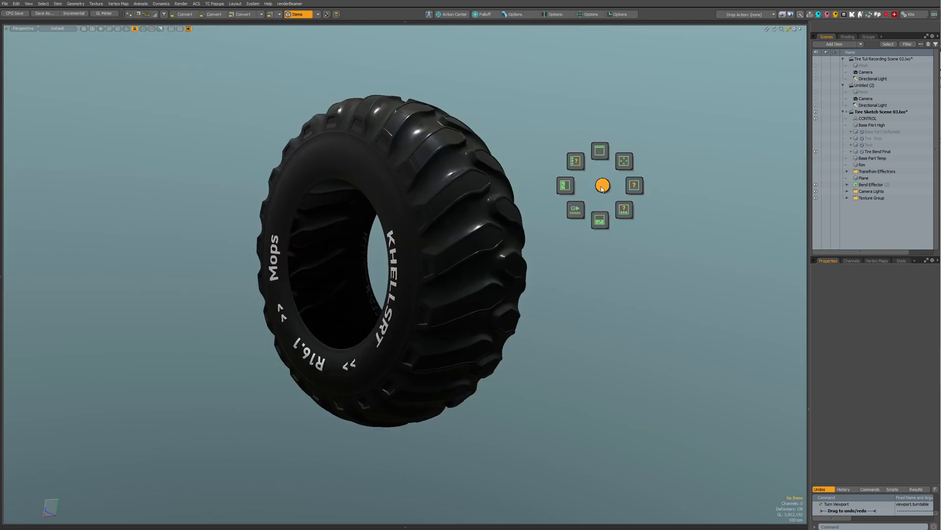
{"action": "left_click", "coordinate": [601, 220]}
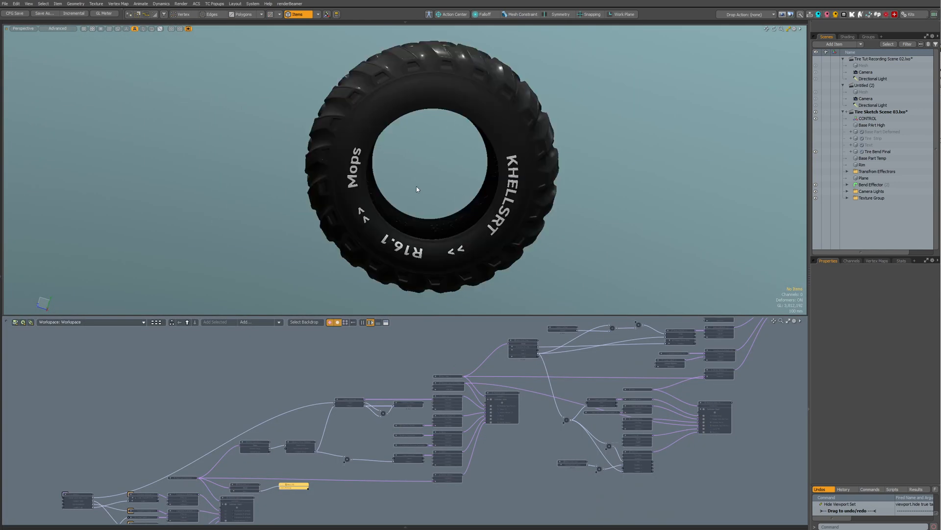
{"action": "key", "text": "ctrl+3"}
{"action": "left_click", "coordinate": [380, 164]}
{"action": "left_click_drag", "start_coordinate": [402, 173], "coordinate": [453, 189], "text": "alt+shift"}
{"action": "left_click", "coordinate": [318, 120]}
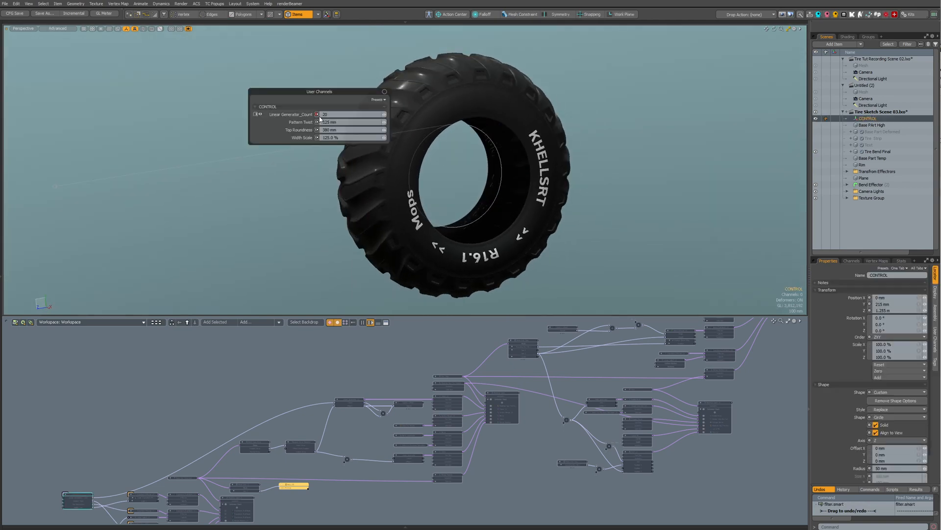
- Set the CONTROL item's Linear Generator_Count to 12 and its Pattern Twist to 50 mm
{"action": "left_click_drag", "start_coordinate": [331, 91], "coordinate": [226, 83]}
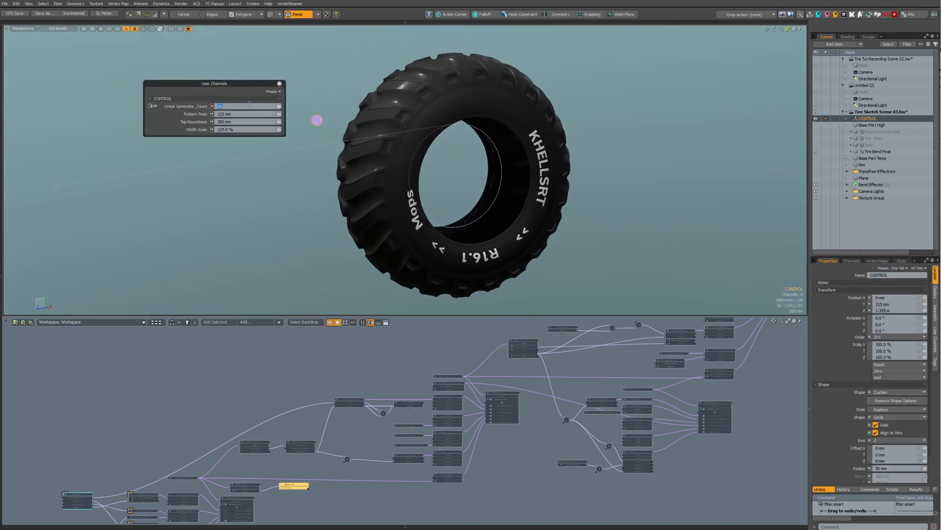
{"action": "key", "text": "Return"}
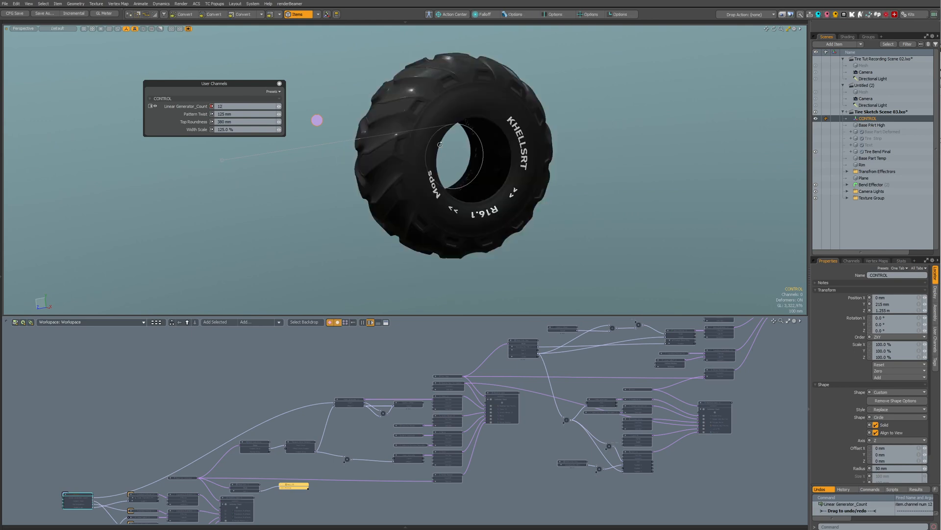
{"action": "scroll", "coordinate": [376, 145], "scroll_direction": "up", "scroll_amount": 3}
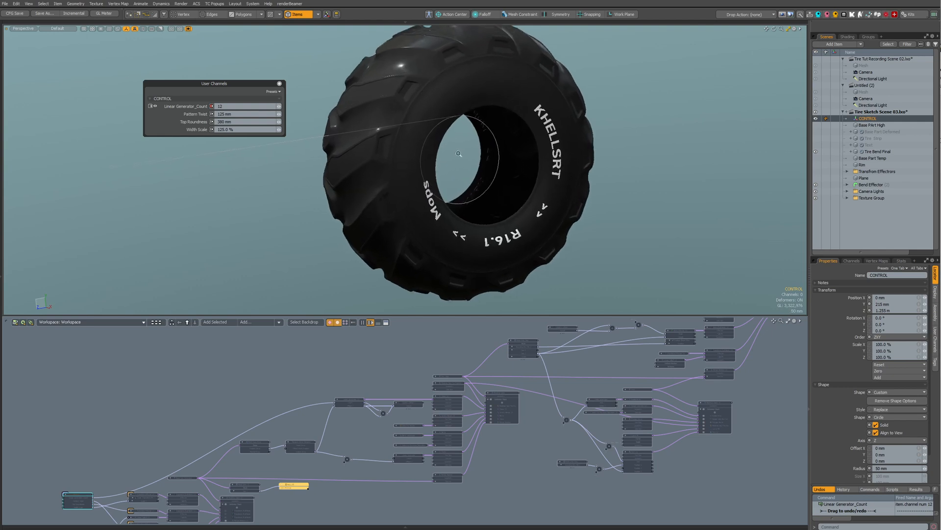
{"action": "left_click", "coordinate": [240, 115]}
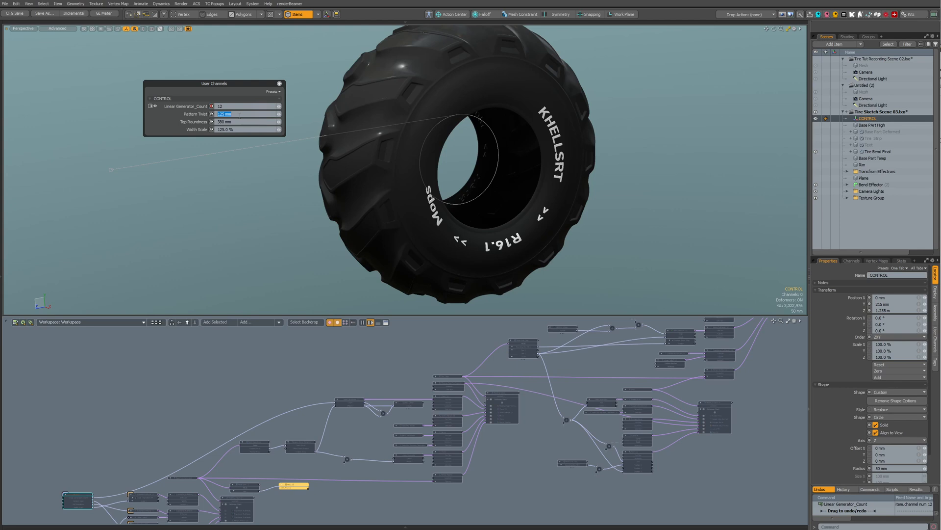
{"action": "type", "text": "50"}
{"action": "key", "text": "Return"}
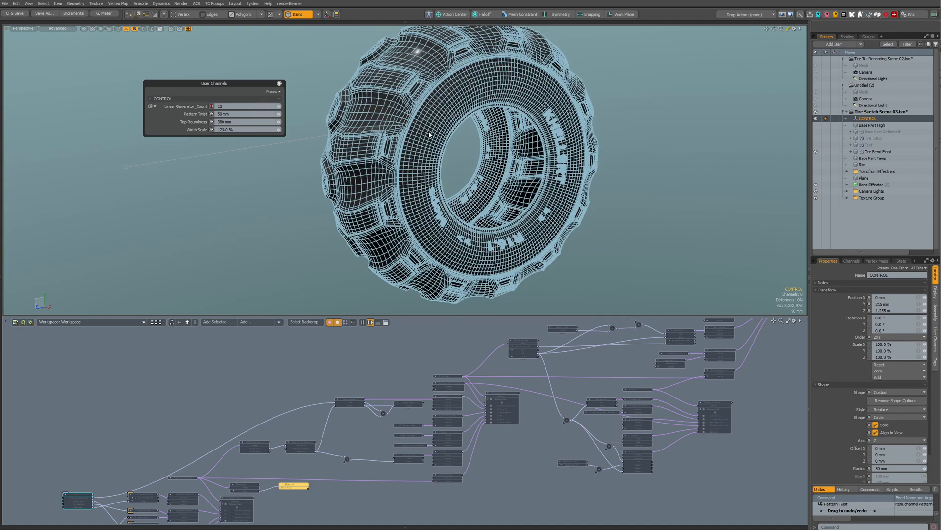
- Select the Tire Bend Final mesh and disable the Text (2) operation in its MeshOp Stack (4)
{"action": "key", "text": "2"}
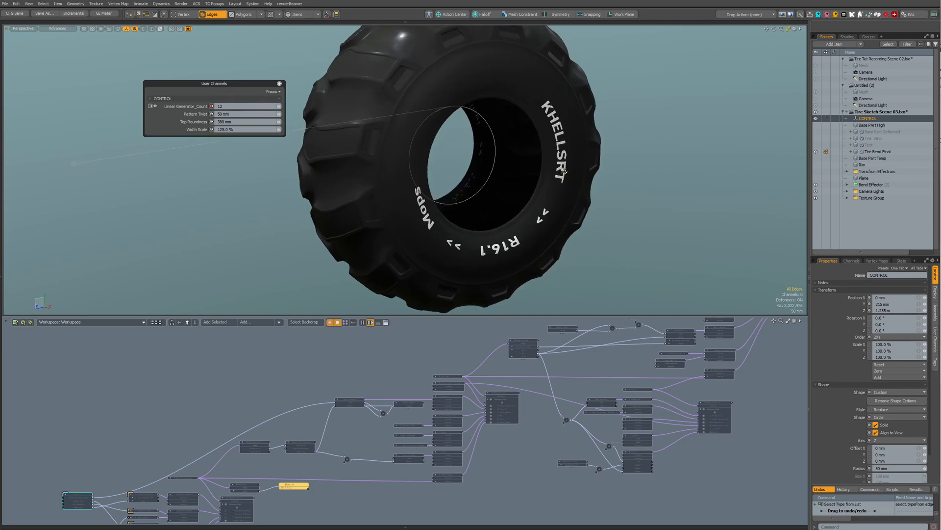
{"action": "key", "text": "5"}
{"action": "left_click", "coordinate": [564, 171]}
{"action": "scroll", "coordinate": [573, 171], "scroll_direction": "up", "scroll_amount": 8}
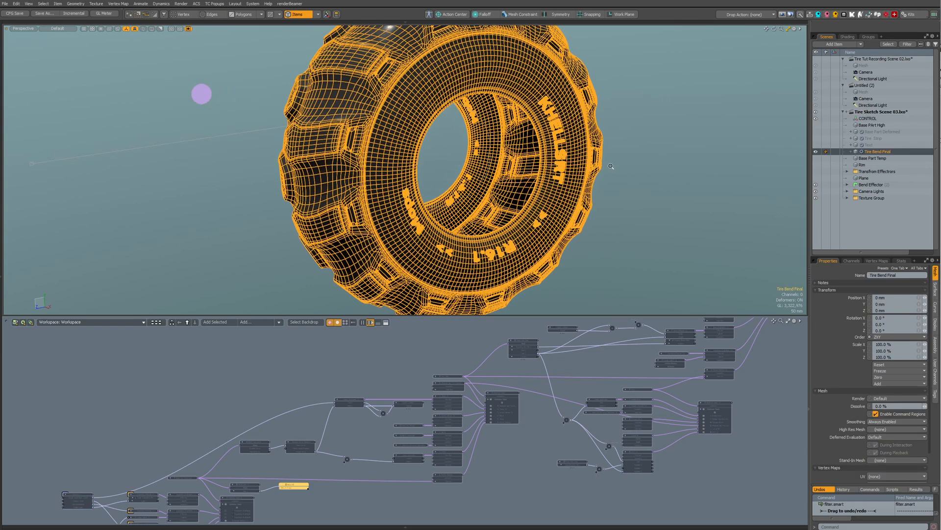
{"action": "left_click_drag", "start_coordinate": [574, 172], "coordinate": [434, 135], "text": "alt"}
{"action": "scroll", "coordinate": [483, 172], "scroll_direction": "up", "scroll_amount": 4}
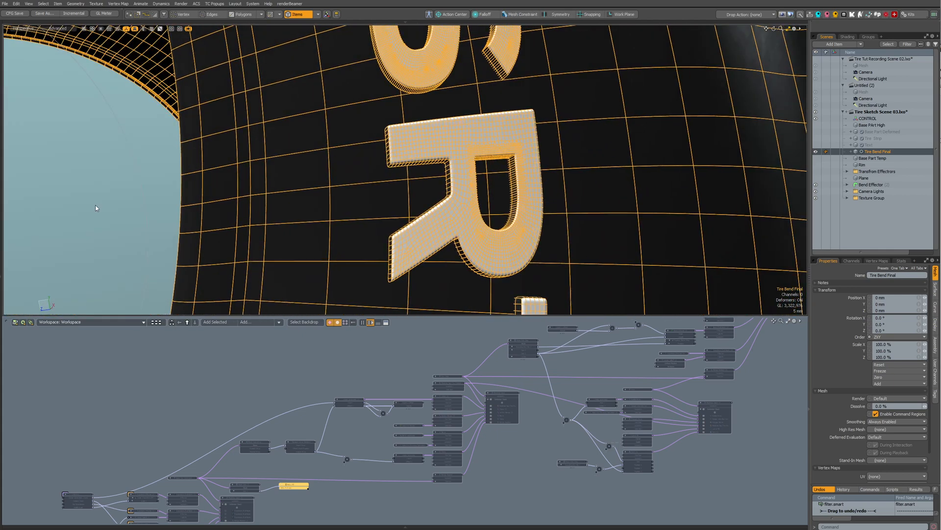
{"action": "left_click", "coordinate": [96, 208]}
{"action": "left_click", "coordinate": [429, 145]}
{"action": "scroll", "coordinate": [647, 457], "scroll_direction": "up", "scroll_amount": 6}
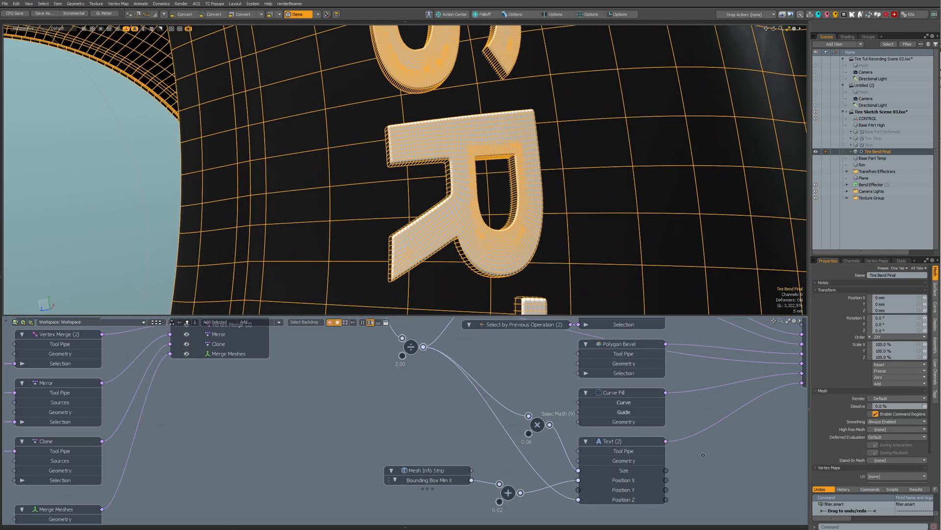
{"action": "left_click_drag", "start_coordinate": [800, 393], "coordinate": [592, 425], "text": "alt"}
{"action": "left_click", "coordinate": [580, 422]}
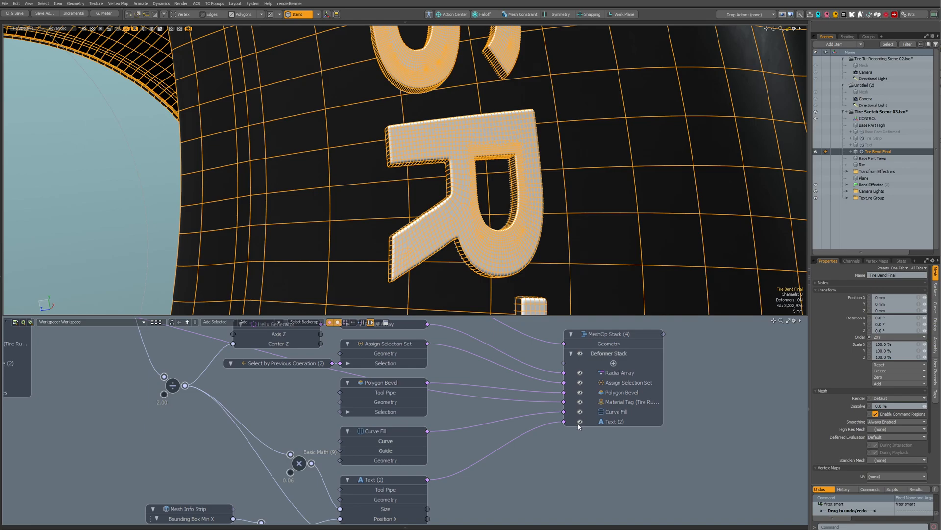
- Select the CONTROL item in the viewport and set its Top Roundness to 50 mm
{"action": "left_click_drag", "start_coordinate": [460, 127], "coordinate": [475, 174], "text": "ctrl+alt"}
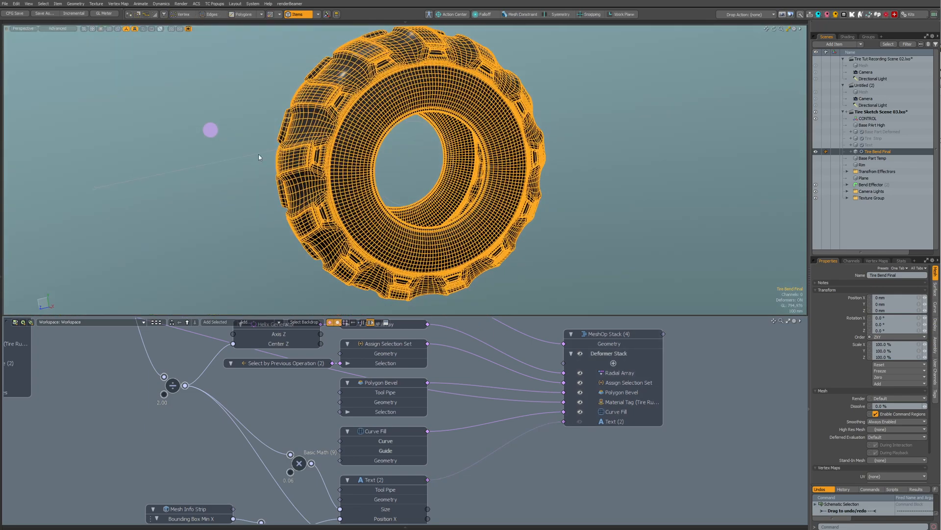
{"action": "left_click", "coordinate": [210, 132]}
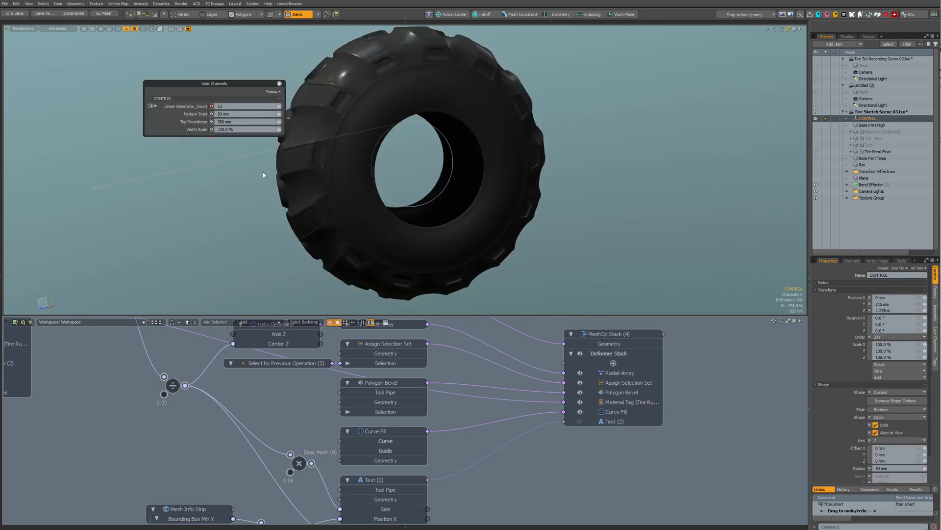
{"action": "left_click", "coordinate": [232, 121]}
{"action": "type", "text": "50"}
{"action": "key", "text": "Return"}
- Try a Width Scale of 250 % on the tire and return it to 125 %
{"action": "left_click_drag", "start_coordinate": [437, 120], "coordinate": [342, 92], "text": "ctrl+alt"}
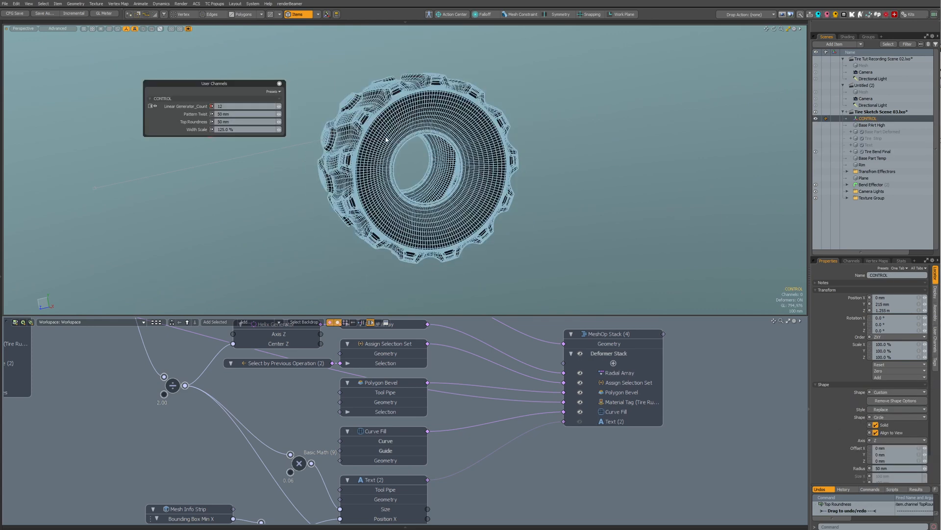
{"action": "left_click_drag", "start_coordinate": [386, 139], "coordinate": [327, 153], "text": "alt"}
{"action": "left_click", "coordinate": [237, 130]}
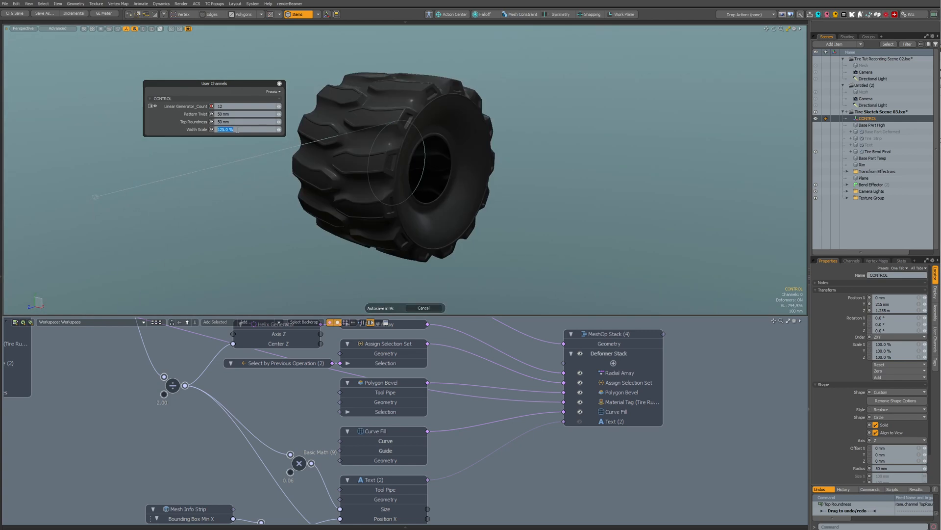
{"action": "type", "text": "250"}
{"action": "key", "text": "Return"}
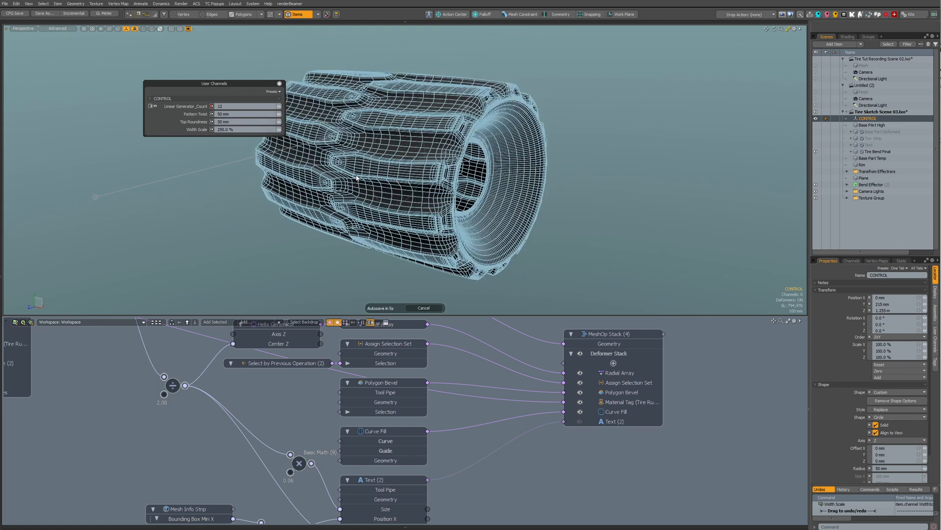
{"action": "left_click", "coordinate": [255, 129]}
{"action": "type", "text": "125"}
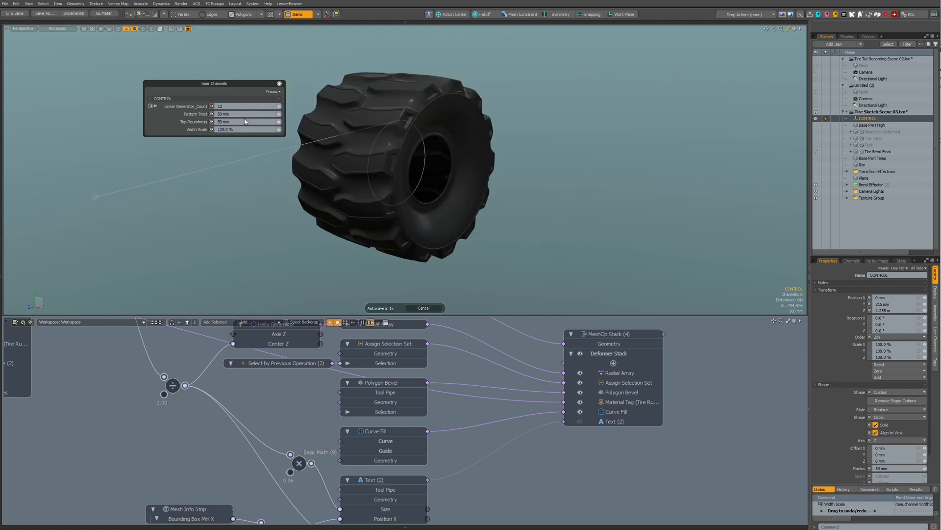
- Set the tire's Top Roundness to 350 mm and deselect the CONTROL item
{"action": "type", "text": "350"}
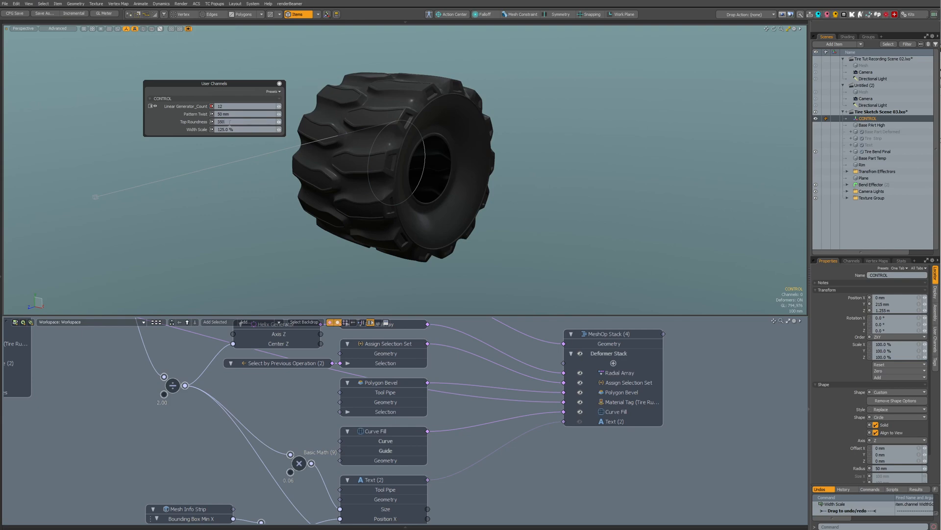
{"action": "key", "text": "Return"}
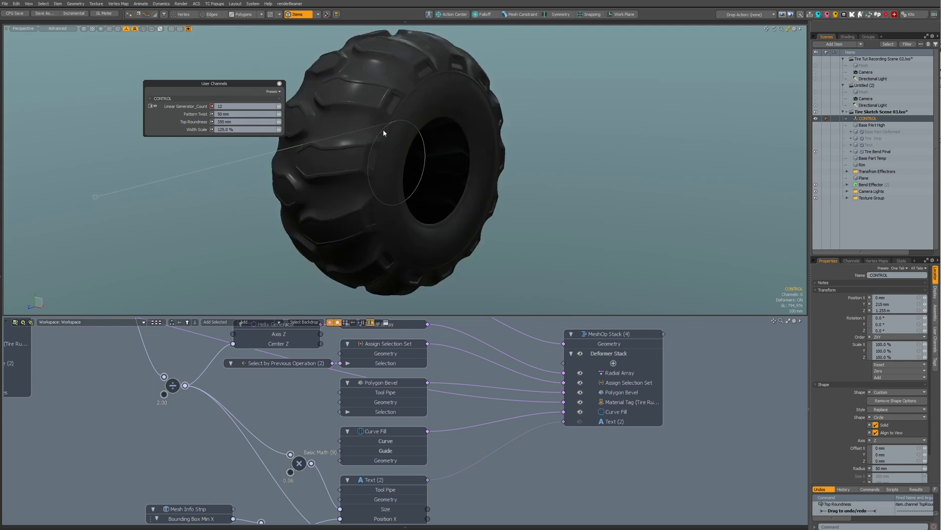
{"action": "left_click", "coordinate": [126, 390]}
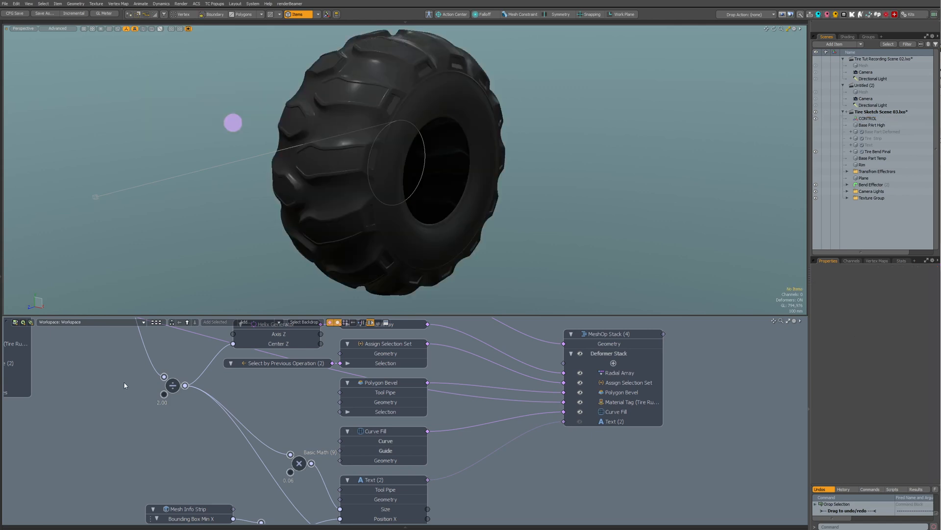
- Enlarge the schematic view and examine the mesh operation nodes feeding the tire's MeshOp stacks
{"action": "key", "text": "ctrl+space"}
{"action": "left_click_drag", "start_coordinate": [474, 315], "coordinate": [476, 260]}
{"action": "scroll", "coordinate": [483, 306], "scroll_direction": "down", "scroll_amount": 2}
{"action": "left_click_drag", "start_coordinate": [483, 306], "coordinate": [501, 352], "text": "alt"}
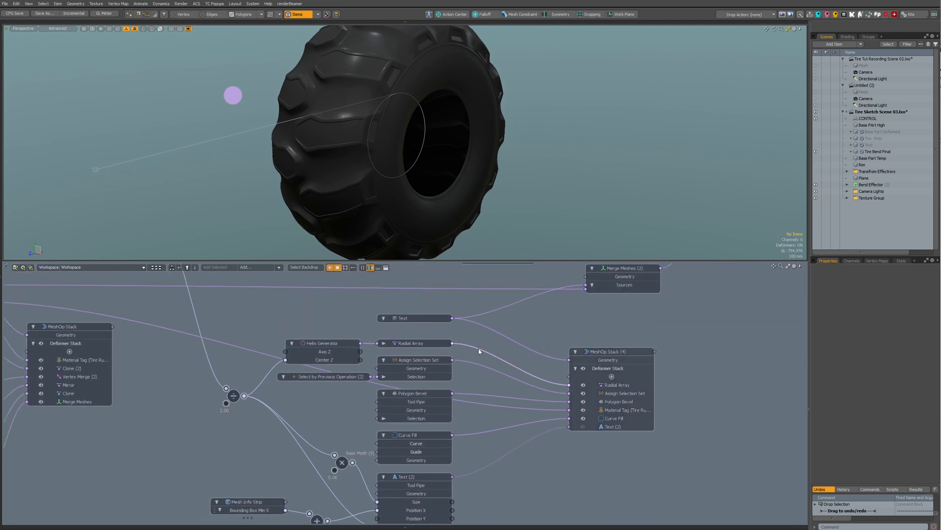
{"action": "left_click_drag", "start_coordinate": [340, 351], "coordinate": [494, 329], "text": "alt"}
{"action": "left_click_drag", "start_coordinate": [377, 350], "coordinate": [535, 333], "text": "alt"}
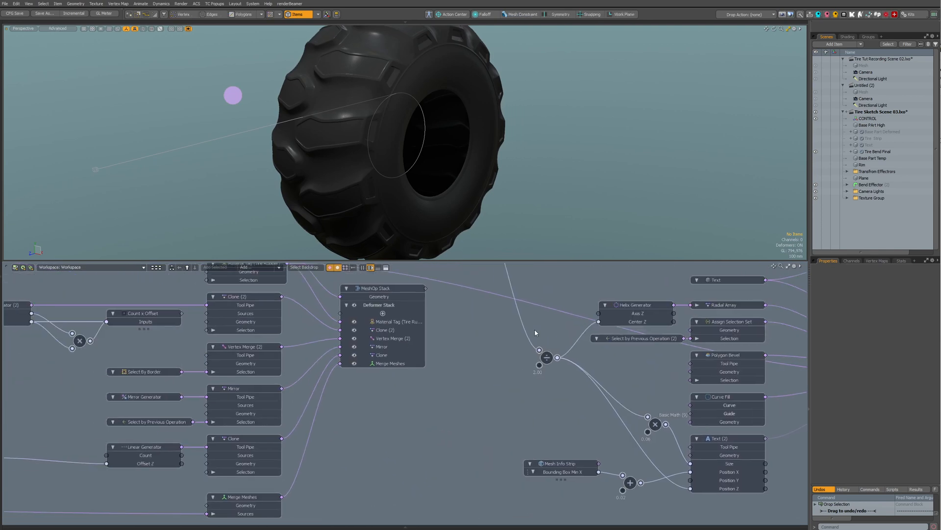
{"action": "left_click_drag", "start_coordinate": [342, 333], "coordinate": [416, 343], "text": "alt"}
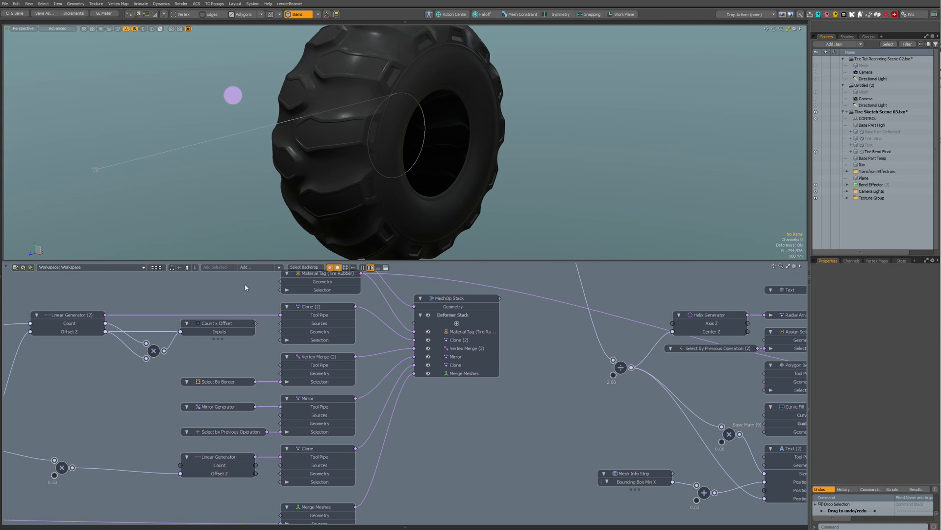
{"action": "left_click_drag", "start_coordinate": [245, 287], "coordinate": [270, 323], "text": "alt"}
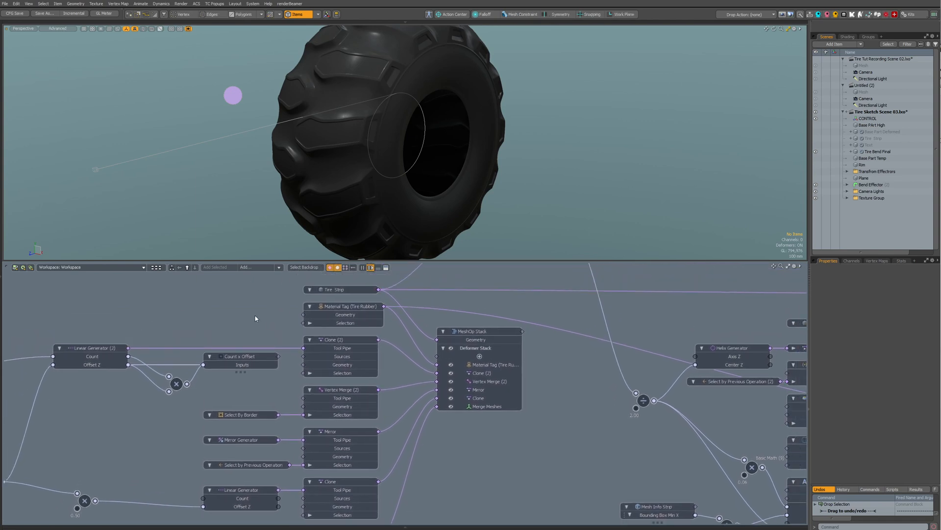
- Open the Add to Schematic browser, resize it to review the available nodes, and close it
{"action": "key", "text": "Tab"}
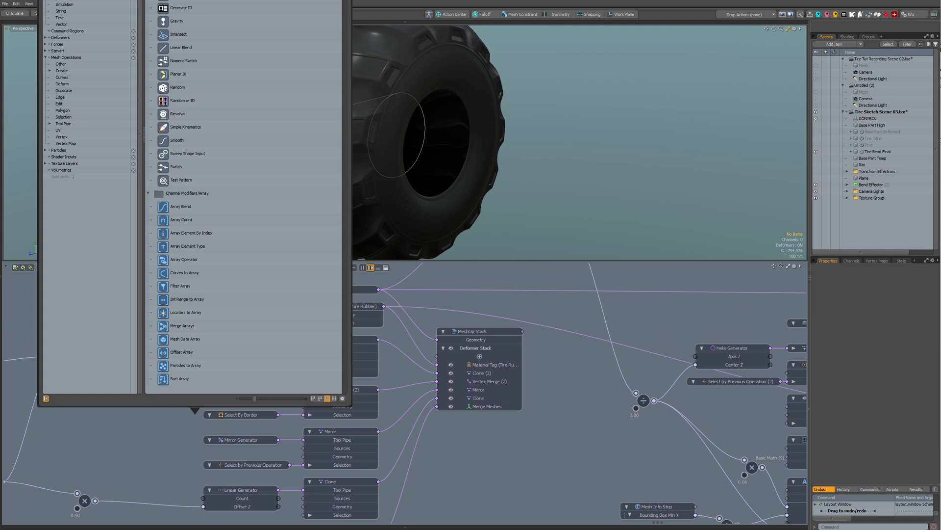
{"action": "left_click_drag", "start_coordinate": [235, 0], "coordinate": [274, 35]}
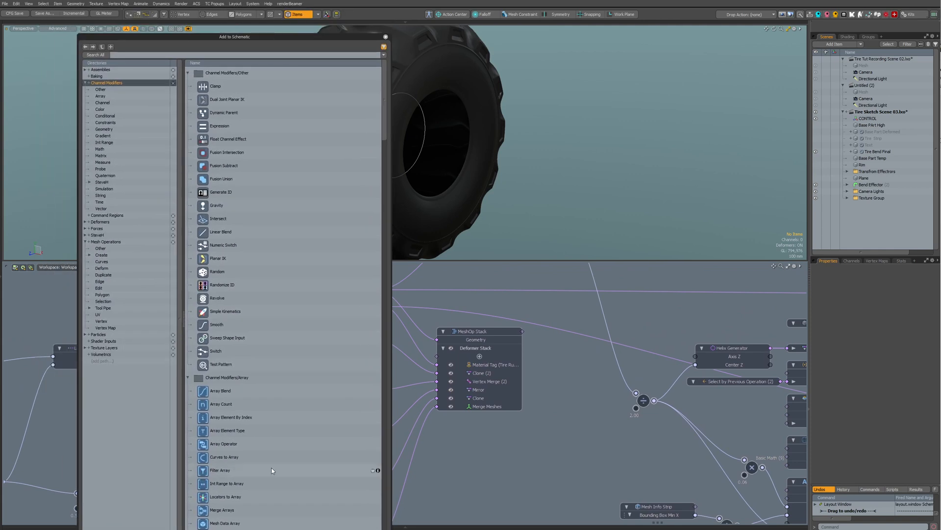
{"action": "left_click_drag", "start_coordinate": [388, 527], "coordinate": [300, 393]}
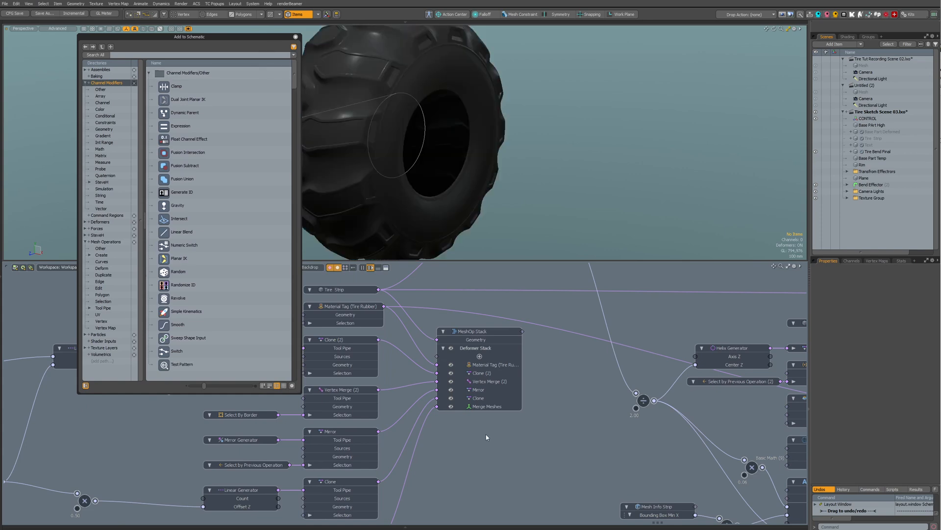
{"action": "left_click", "coordinate": [492, 448]}
{"action": "left_click_drag", "start_coordinate": [140, 122], "coordinate": [168, 121]}
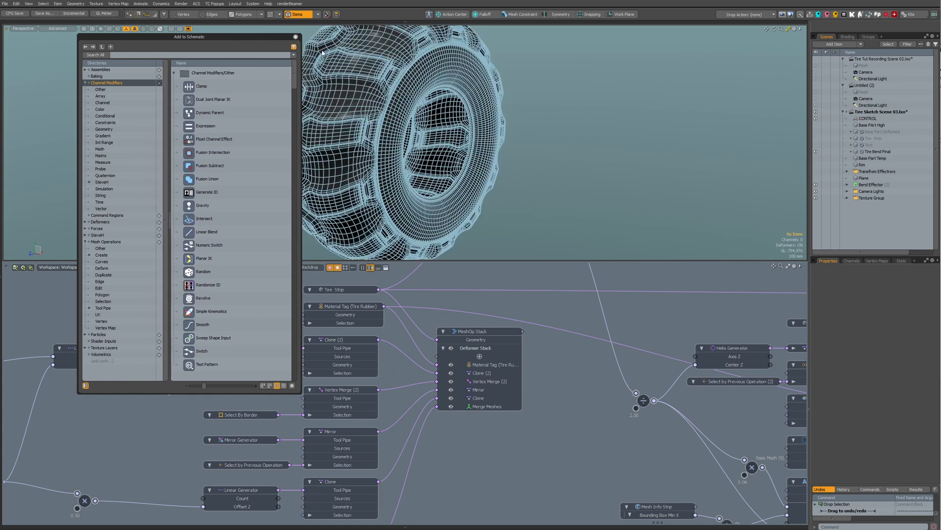
{"action": "left_click", "coordinate": [295, 37]}
- Review the channels that can be added to the Base Part High node and cancel the Create User Channel dialog
{"action": "left_click_drag", "start_coordinate": [232, 354], "coordinate": [645, 293], "text": "alt"}
{"action": "left_click_drag", "start_coordinate": [226, 469], "coordinate": [362, 328], "text": "alt"}
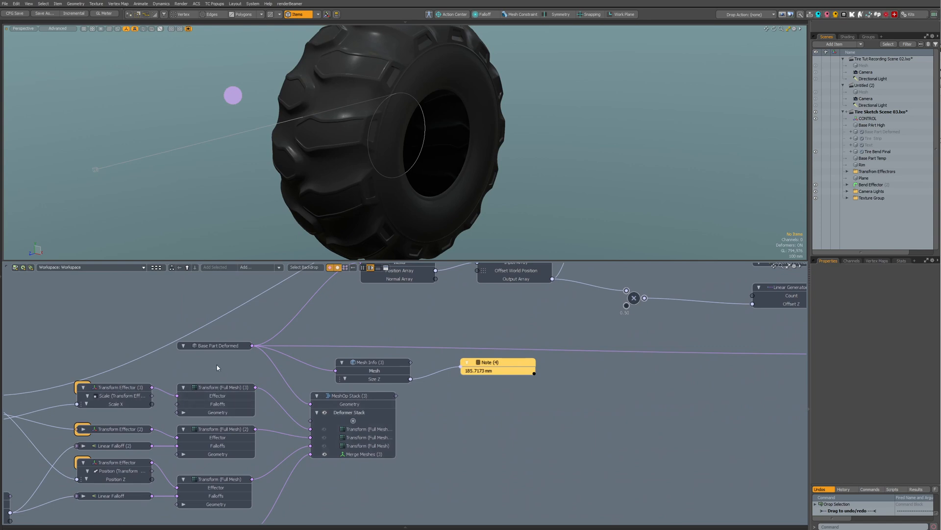
{"action": "left_click_drag", "start_coordinate": [217, 368], "coordinate": [521, 266], "text": "alt"}
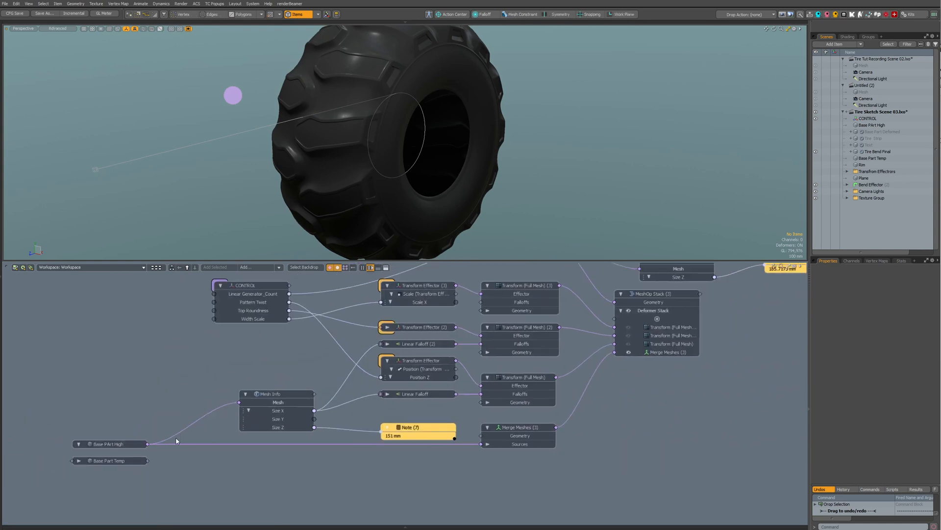
{"action": "right_click", "coordinate": [111, 443]}
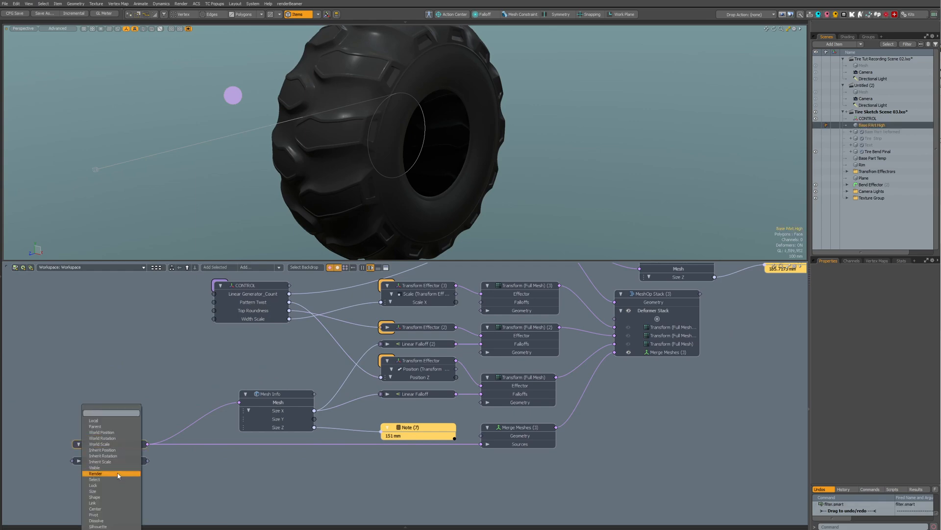
{"action": "left_click", "coordinate": [158, 415]}
{"action": "left_click_drag", "start_coordinate": [130, 447], "coordinate": [172, 386], "text": "alt"}
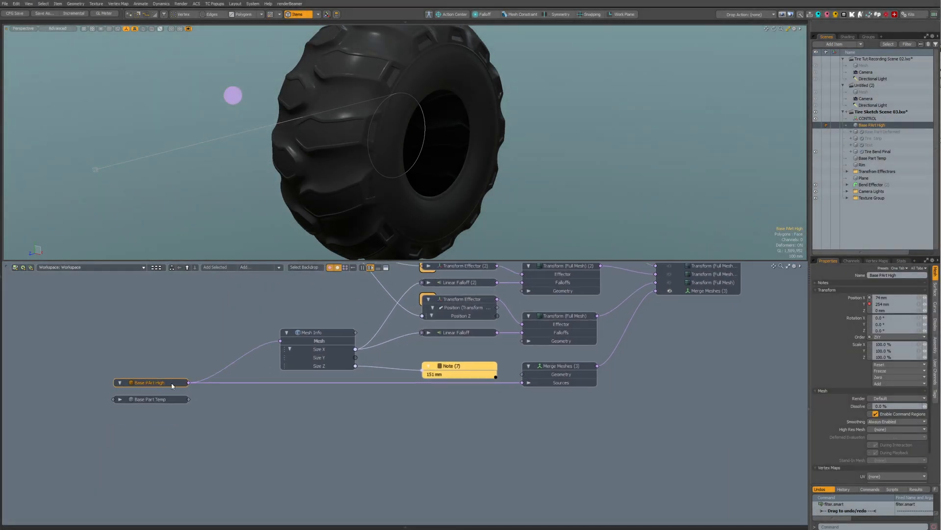
{"action": "right_click", "coordinate": [164, 388]}
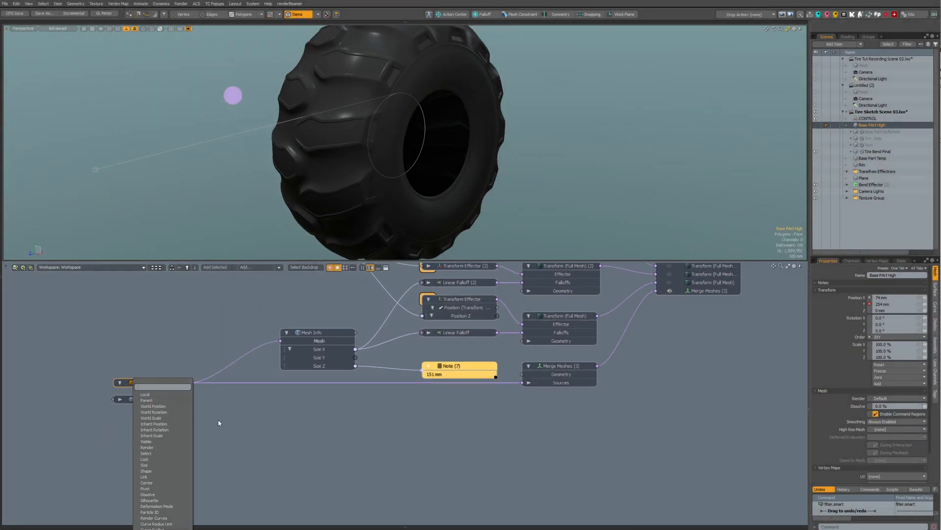
{"action": "left_click", "coordinate": [219, 420]}
{"action": "double_click", "coordinate": [165, 385]}
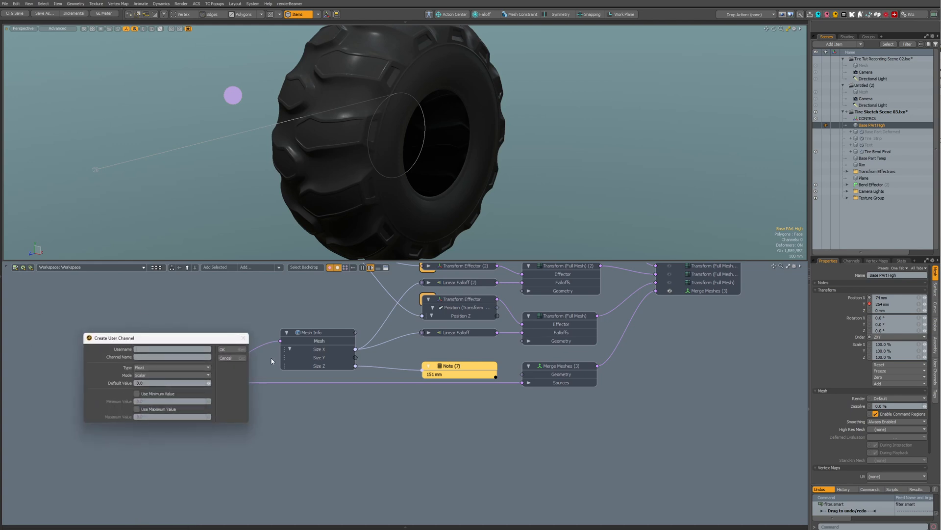
{"action": "left_click", "coordinate": [231, 360]}
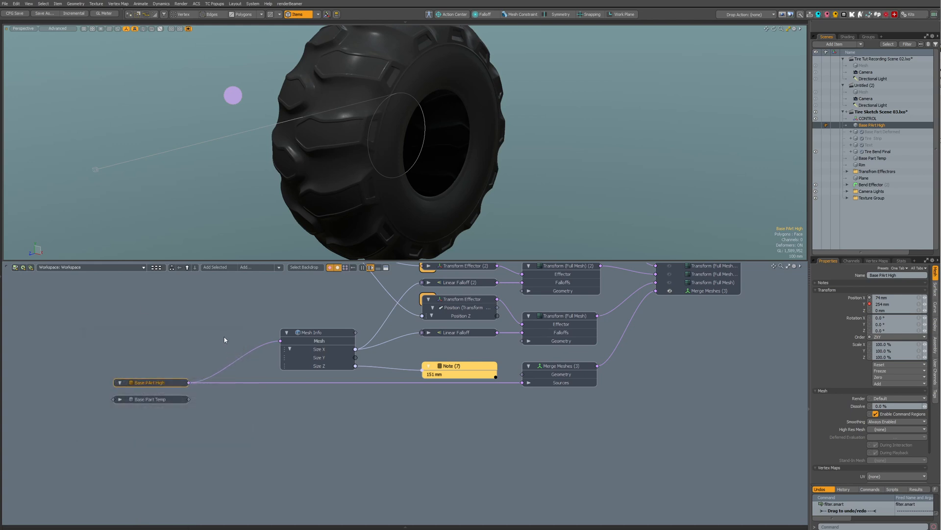
- Review the Add Channel options for the Base Part High node and dismiss them without adding a channel
{"action": "left_click_drag", "start_coordinate": [271, 300], "coordinate": [250, 325], "text": "alt"}
{"action": "right_click", "coordinate": [147, 407]}
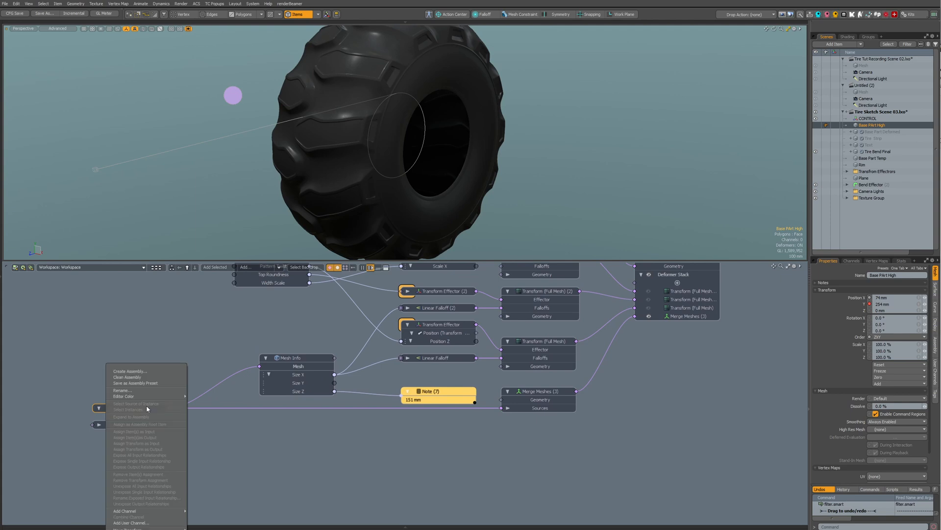
{"action": "left_click", "coordinate": [190, 349]}
{"action": "left_click_drag", "start_coordinate": [190, 349], "coordinate": [229, 250], "text": "alt"}
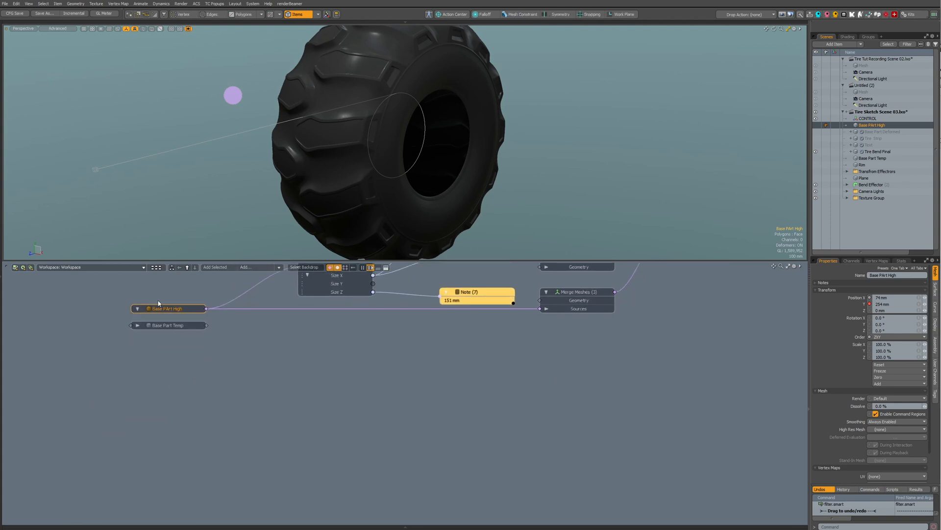
{"action": "right_click", "coordinate": [162, 306]}
{"action": "mouse_move", "coordinate": [177, 454]}
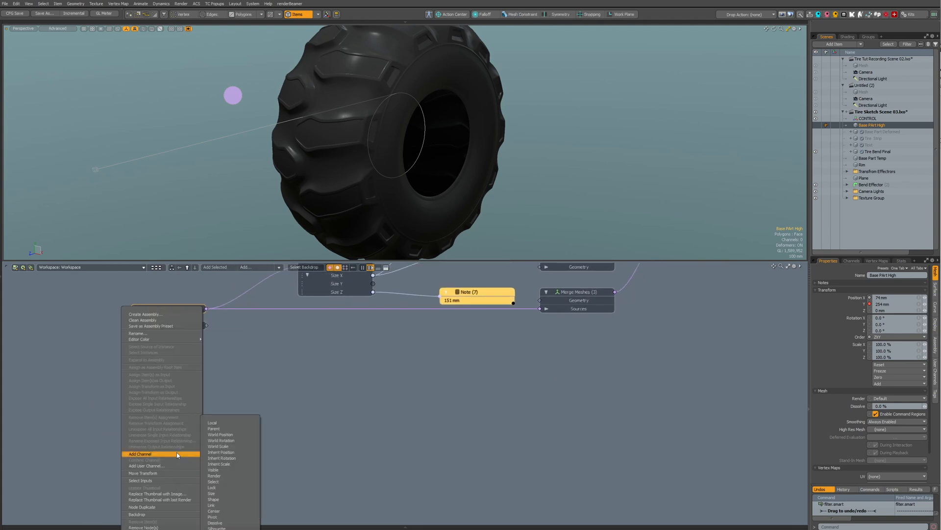
{"action": "left_click", "coordinate": [361, 420]}
- Inspect the Multiply node between Measure Array Distance and Linear Generator, including its mini properties
{"action": "left_click_drag", "start_coordinate": [390, 415], "coordinate": [344, 414], "text": "alt"}
{"action": "left_click_drag", "start_coordinate": [406, 413], "coordinate": [148, 523], "text": "alt"}
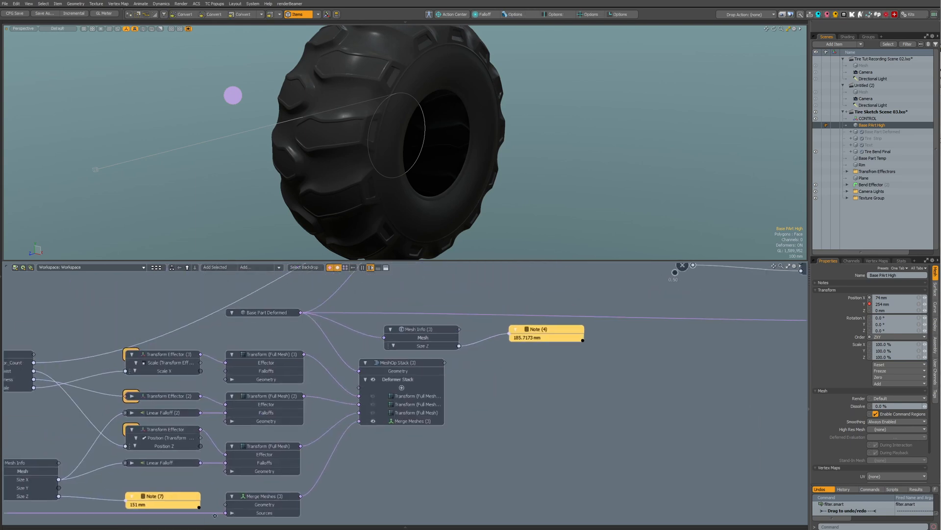
{"action": "left_click_drag", "start_coordinate": [692, 269], "coordinate": [557, 364], "text": "alt"}
{"action": "scroll", "coordinate": [518, 357], "scroll_direction": "down", "scroll_amount": 1}
{"action": "scroll", "coordinate": [518, 357], "scroll_direction": "up", "scroll_amount": 4}
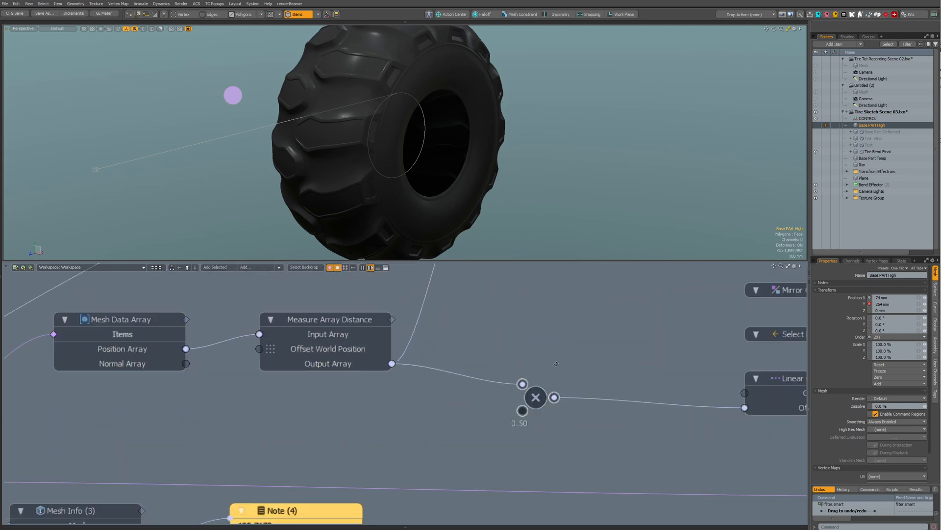
{"action": "left_click", "coordinate": [540, 399]}
{"action": "left_click_drag", "start_coordinate": [580, 286], "coordinate": [537, 291]}
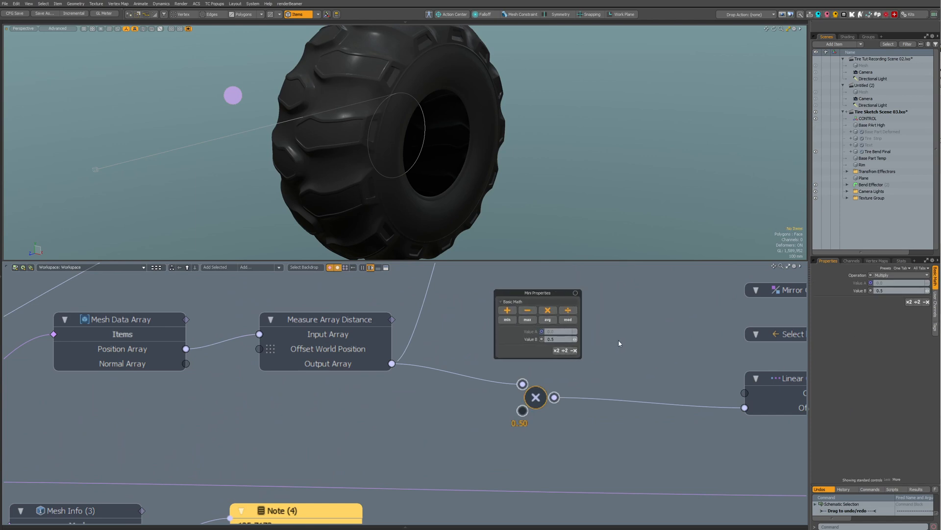
{"action": "scroll", "coordinate": [433, 331], "scroll_direction": "down", "scroll_amount": 4}
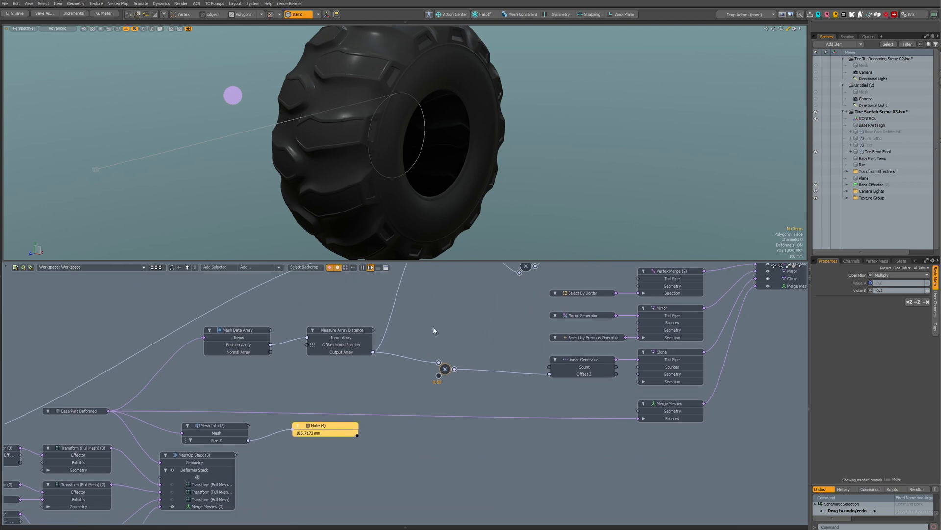
{"action": "left_click_drag", "start_coordinate": [434, 330], "coordinate": [422, 363], "text": "alt"}
- Enlarge the 3D viewport and set the CONTROL item's Linear Generator_Count to 20
{"action": "left_click_drag", "start_coordinate": [416, 170], "coordinate": [380, 178], "text": "alt+shift"}
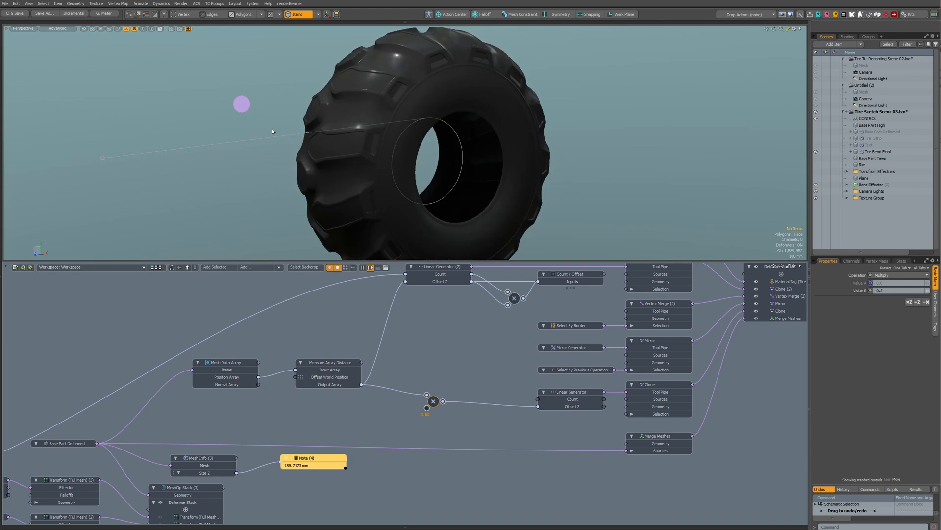
{"action": "left_click_drag", "start_coordinate": [390, 261], "coordinate": [390, 330]}
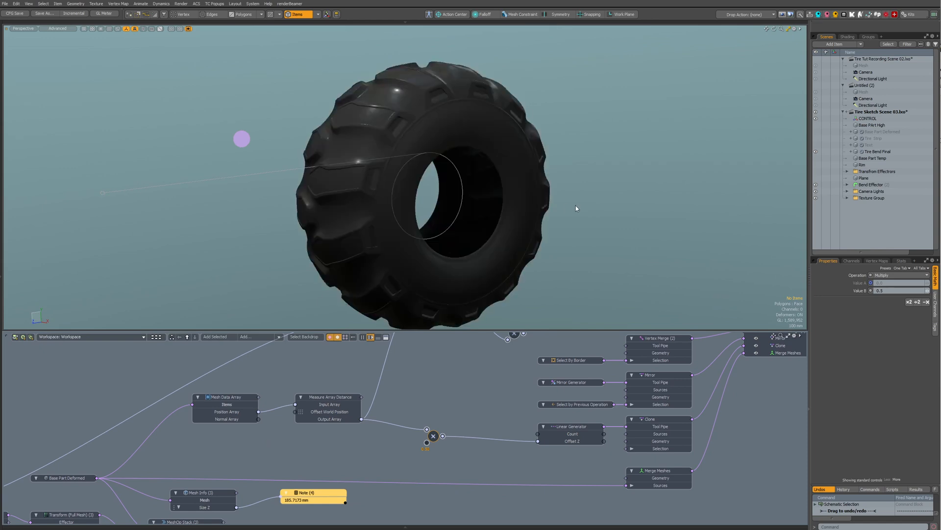
{"action": "left_click_drag", "start_coordinate": [577, 205], "coordinate": [617, 189], "text": "alt+shift"}
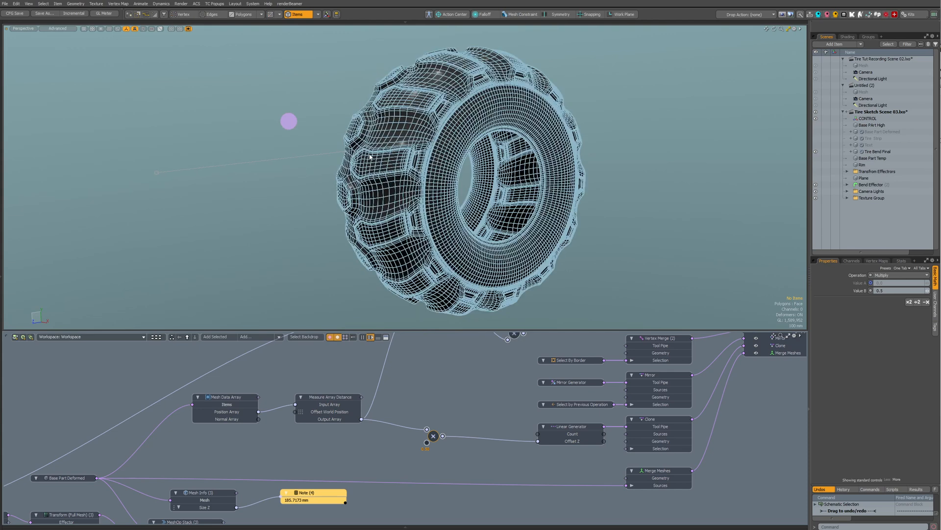
{"action": "left_click", "coordinate": [285, 123]}
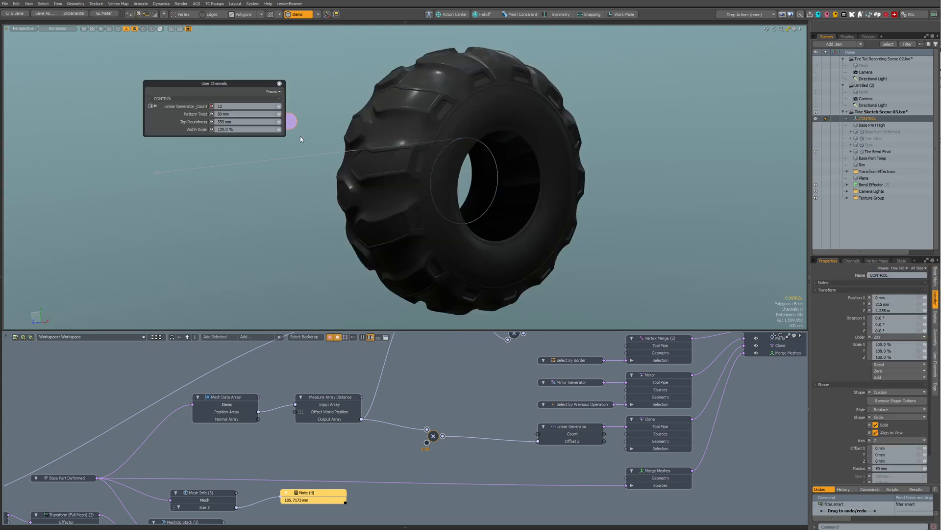
{"action": "left_click", "coordinate": [242, 113]}
{"action": "left_click", "coordinate": [240, 105]}
{"action": "type", "text": "20"}
{"action": "key", "text": "Return"}
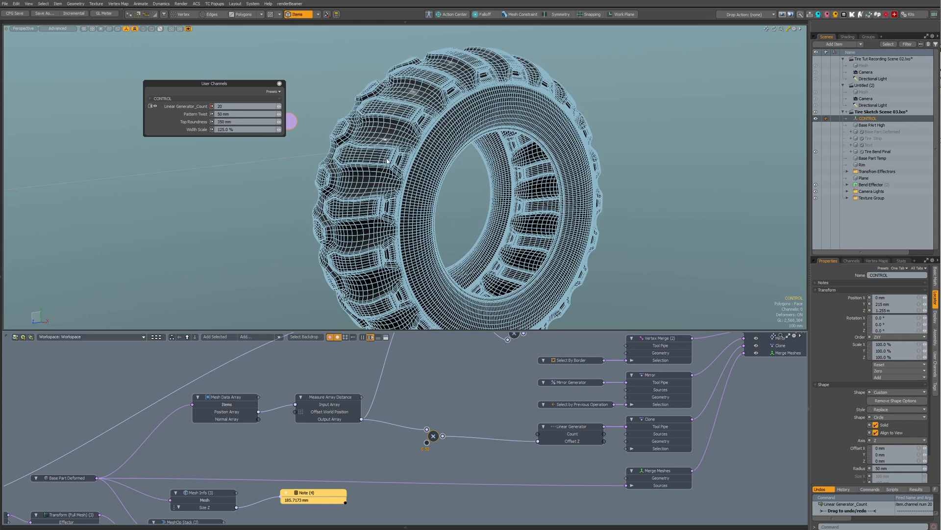
{"action": "left_click", "coordinate": [307, 181]}
{"action": "left_click_drag", "start_coordinate": [454, 208], "coordinate": [427, 181], "text": "alt+shift"}
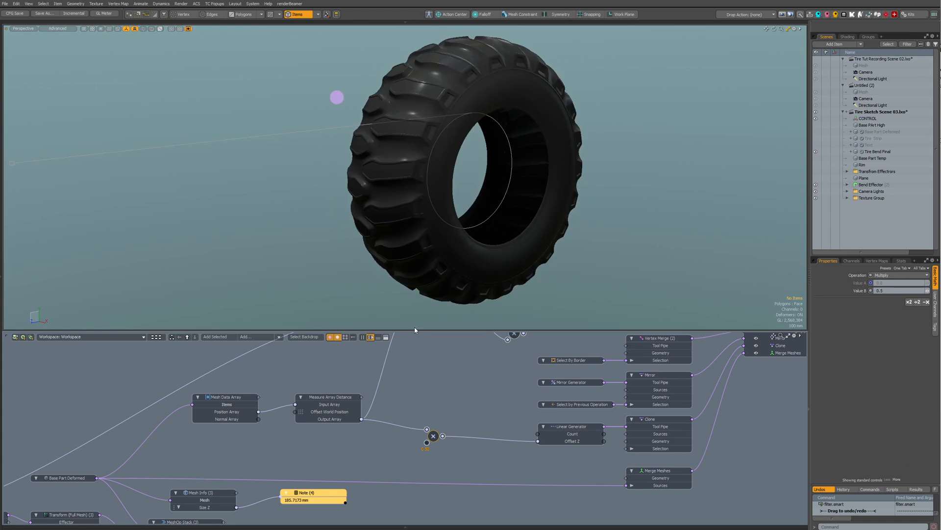
- Give the schematic more room and set the CONTROL item's Pattern Twist to 150 mm
{"action": "left_click_drag", "start_coordinate": [414, 329], "coordinate": [415, 302]}
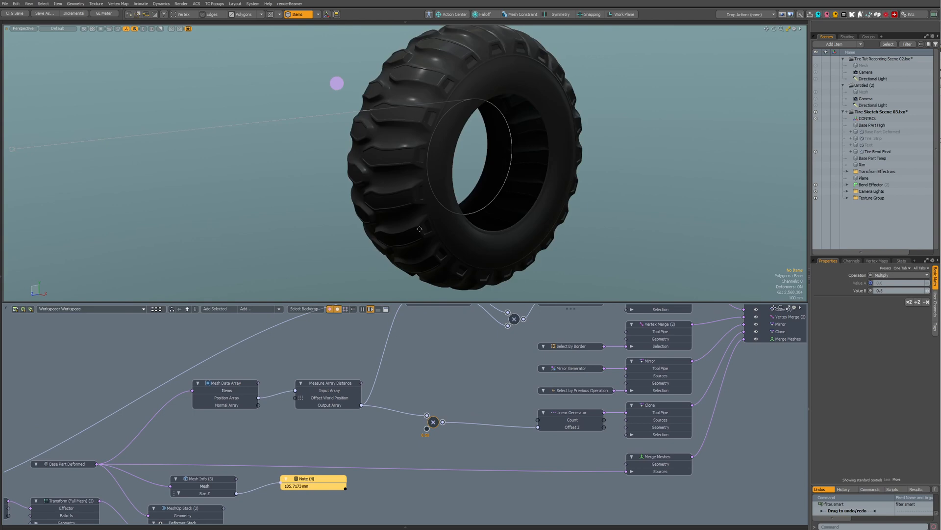
{"action": "left_click", "coordinate": [337, 85]}
{"action": "left_click", "coordinate": [239, 115]}
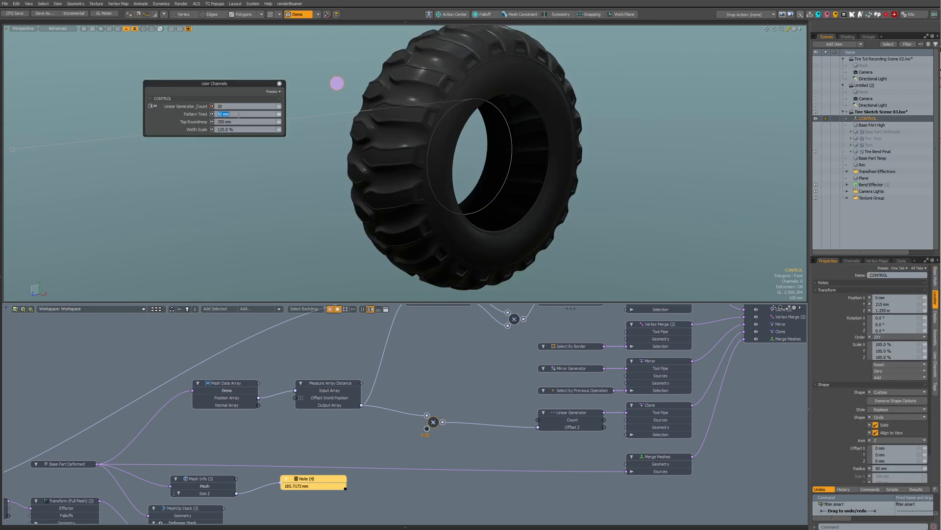
{"action": "type", "text": "25.0"}
{"action": "key", "text": "Return"}
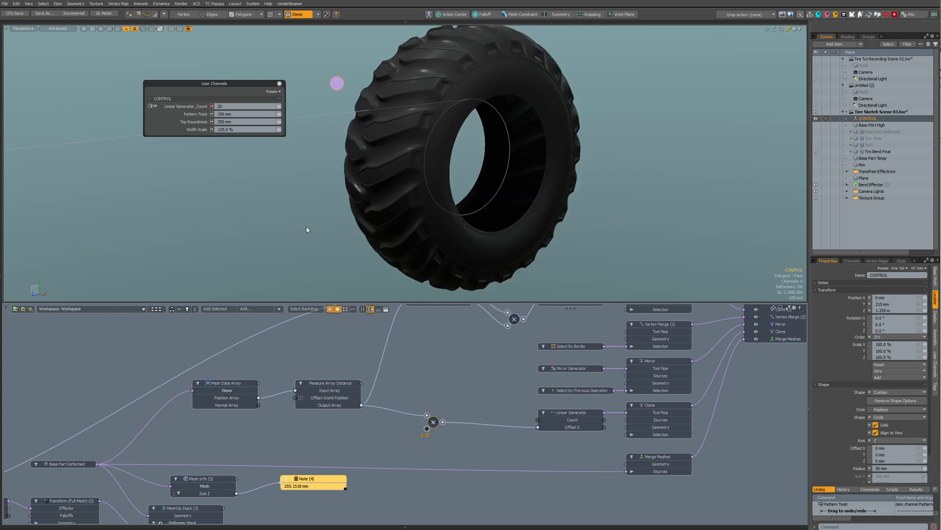
{"action": "left_click", "coordinate": [307, 227]}
- Select the Base Part High node and turn on the mesh's visibility in the viewport
{"action": "left_click_drag", "start_coordinate": [265, 360], "coordinate": [919, 154], "text": "alt"}
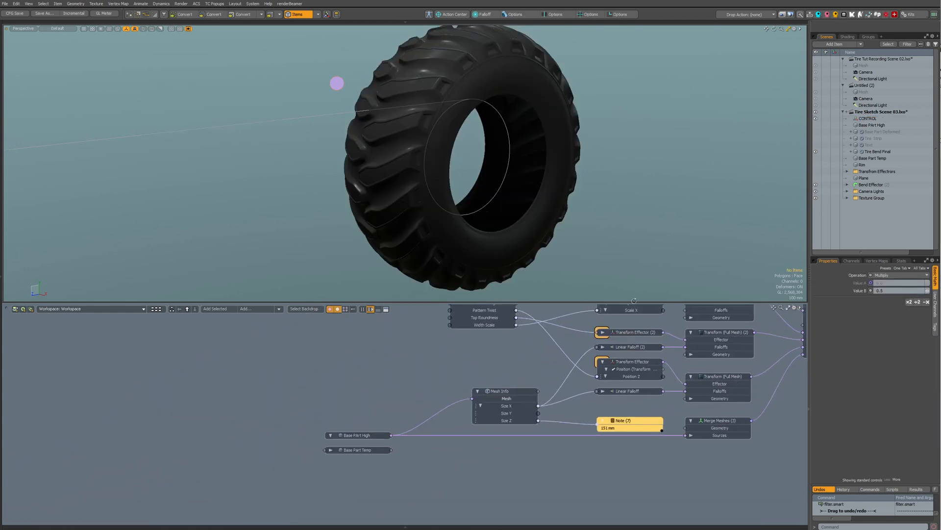
{"action": "left_click_drag", "start_coordinate": [367, 408], "coordinate": [202, 368], "text": "alt"}
{"action": "scroll", "coordinate": [202, 368], "scroll_direction": "up", "scroll_amount": 2}
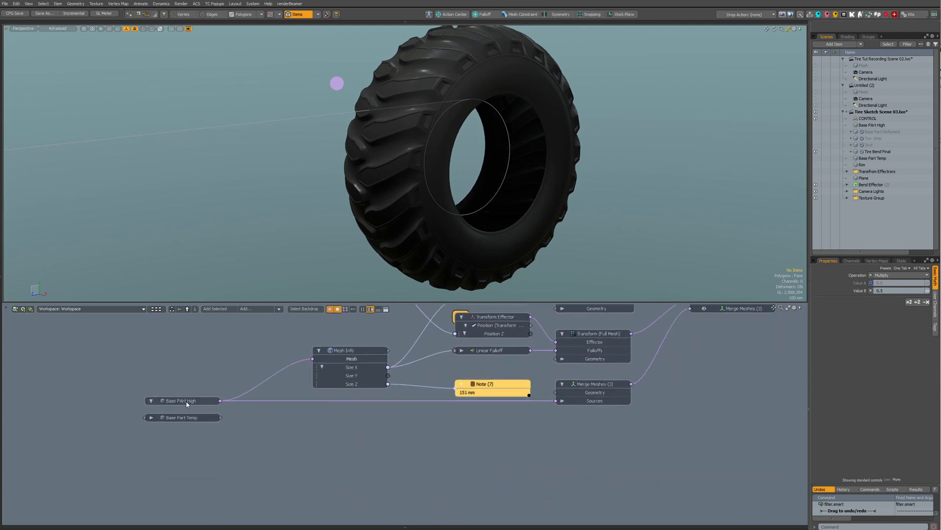
{"action": "left_click", "coordinate": [188, 400]}
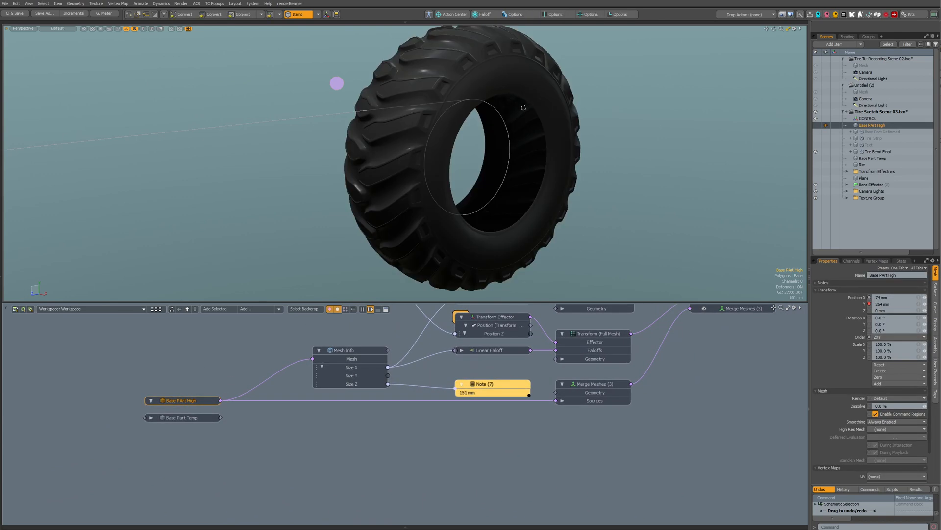
{"action": "left_click", "coordinate": [816, 125]}
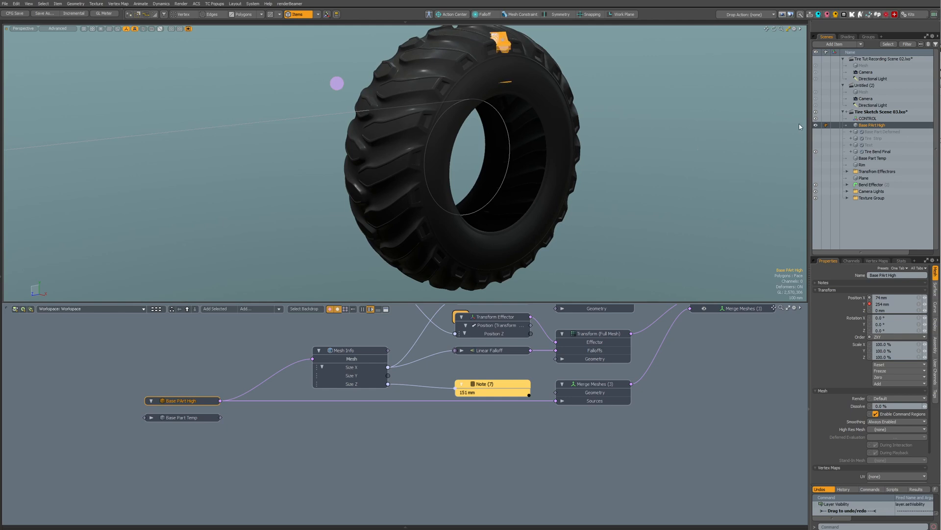
{"action": "left_click_drag", "start_coordinate": [678, 127], "coordinate": [668, 147], "text": "alt+shift"}
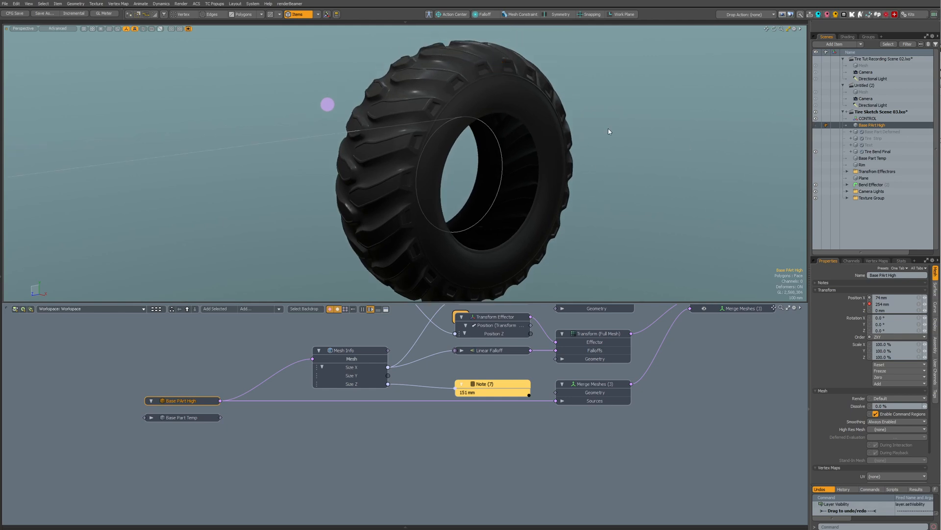
{"action": "left_click_drag", "start_coordinate": [610, 130], "coordinate": [605, 180], "text": "alt"}
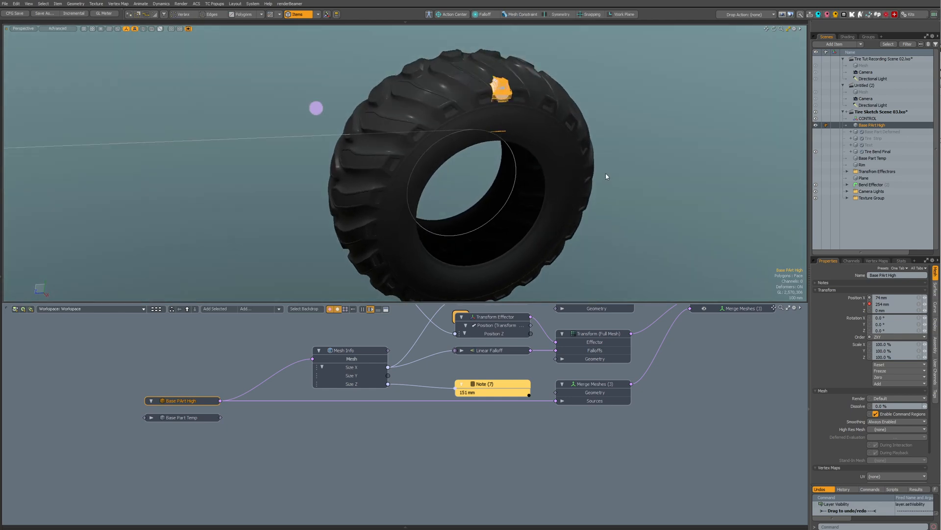
- Hide the inactive meshes in the viewport to isolate the Base Part High mesh
{"action": "left_click_drag", "start_coordinate": [625, 125], "coordinate": [626, 125], "text": "ctrl+alt"}
{"action": "key", "text": "shift+i"}
{"action": "key", "text": "i"}
{"action": "key", "text": "i"}
{"action": "key", "text": "i"}
{"action": "key", "text": "i"}
{"action": "left_click", "coordinate": [142, 29]}
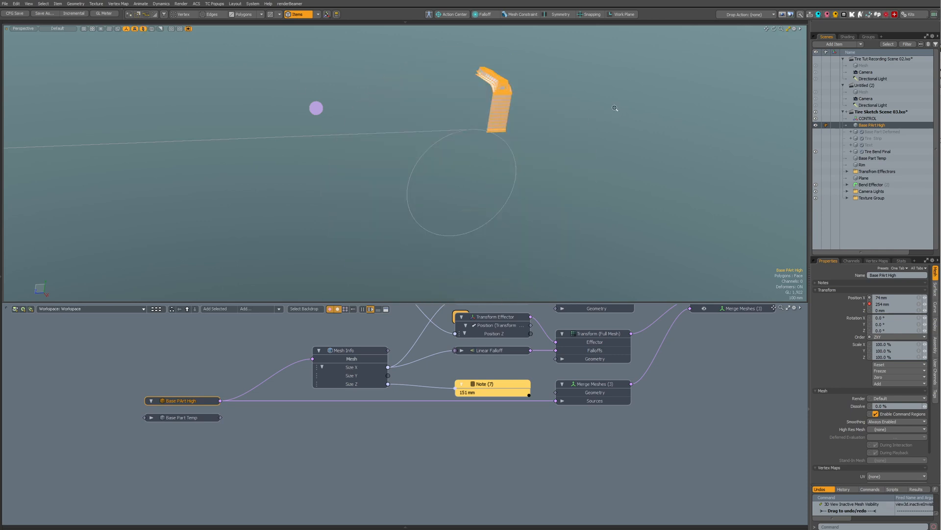
{"action": "key", "text": "i"}
- Examine the shape and wireframe of the isolated Base Part High mesh up close
{"action": "left_click_drag", "start_coordinate": [615, 109], "coordinate": [615, 121], "text": "alt"}
{"action": "key", "text": "i"}
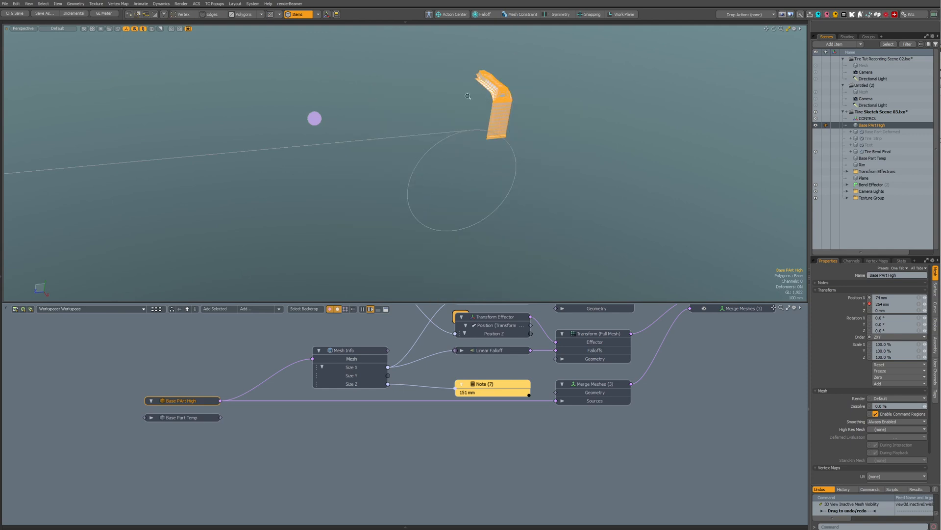
{"action": "key", "text": "i"}
{"action": "key", "text": "i"}
{"action": "key", "text": "i"}
{"action": "key", "text": "i"}
{"action": "key", "text": "i"}
{"action": "key", "text": "i"}
{"action": "left_click_drag", "start_coordinate": [500, 74], "coordinate": [554, 84], "text": "ctrl+alt"}
{"action": "mouse_move", "coordinate": [554, 83]}
{"action": "left_mouse_down", "text": "alt"}
{"action": "mouse_move", "coordinate": [482, 173]}
{"action": "mouse_move", "coordinate": [495, 172]}
{"action": "left_mouse_up", "text": "alt"}
{"action": "left_click_drag", "start_coordinate": [393, 230], "coordinate": [378, 185], "text": "alt+shift"}
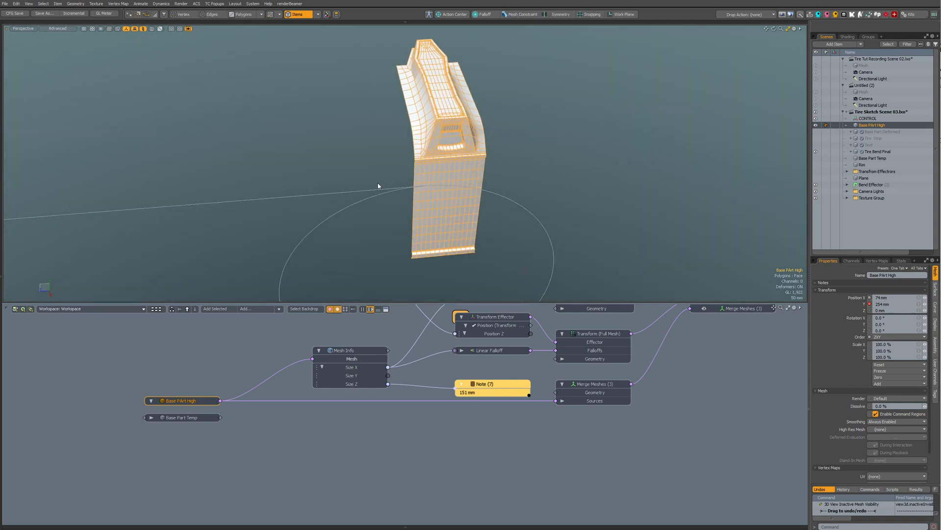
{"action": "key", "text": "ctrl+space"}
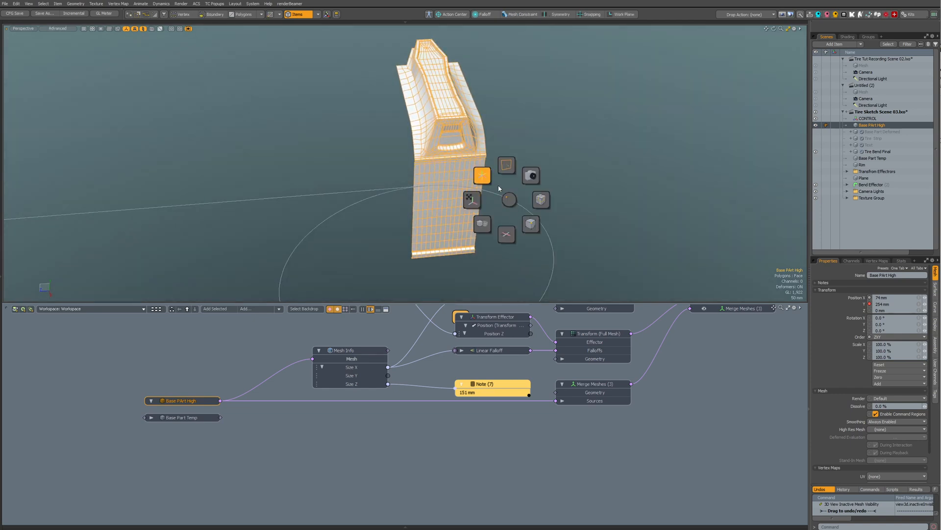
{"action": "mouse_move", "coordinate": [453, 145]}
{"action": "left_mouse_down", "text": "alt"}
{"action": "mouse_move", "coordinate": [444, 131]}
{"action": "mouse_move", "coordinate": [461, 131]}
{"action": "mouse_move", "coordinate": [406, 196]}
{"action": "left_mouse_up", "text": "alt"}
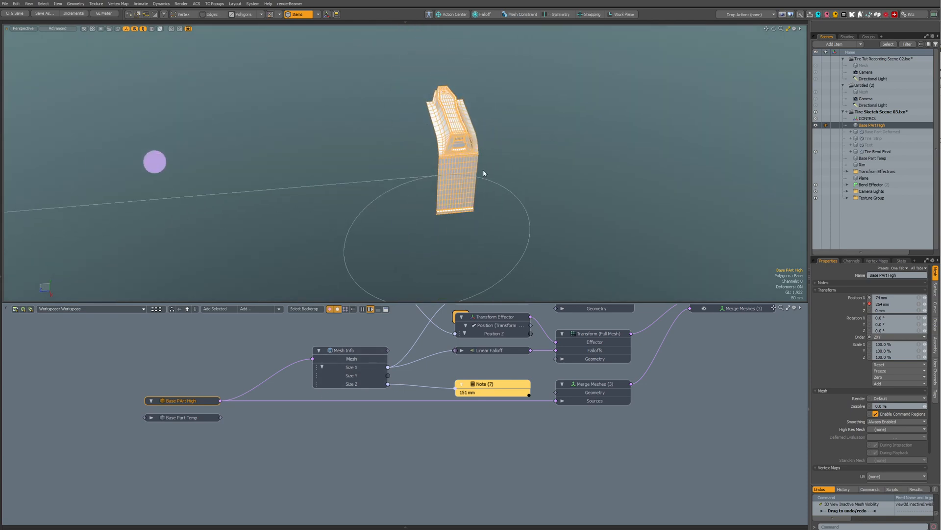
- Enlarge the schematic area and examine the deformer nodes connecting Base Part High to the Base Part Deformed mesh
{"action": "left_click_drag", "start_coordinate": [441, 431], "coordinate": [353, 487], "text": "alt"}
{"action": "scroll", "coordinate": [431, 383], "scroll_direction": "down", "scroll_amount": 2, "text": "alt"}
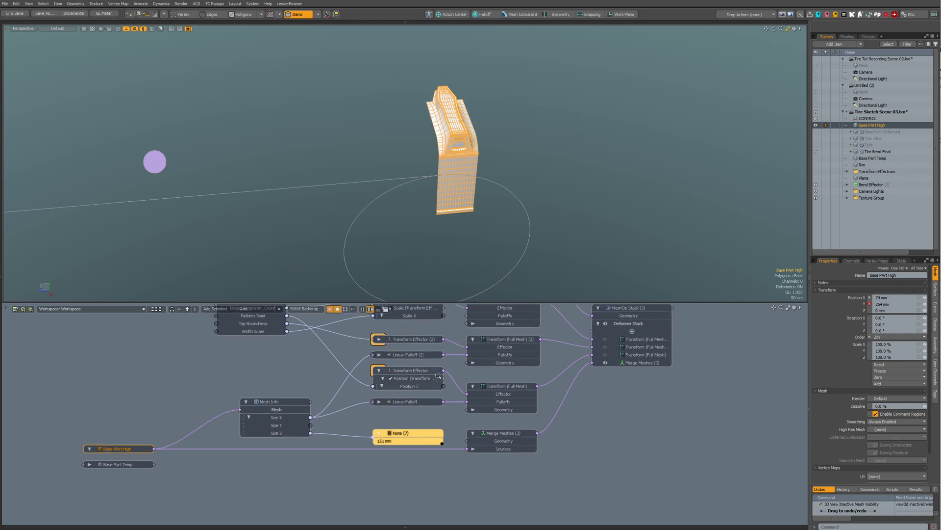
{"action": "left_click_drag", "start_coordinate": [438, 377], "coordinate": [429, 414], "text": "alt"}
{"action": "left_click_drag", "start_coordinate": [461, 301], "coordinate": [472, 224]}
{"action": "left_click_drag", "start_coordinate": [465, 269], "coordinate": [416, 282], "text": "alt"}
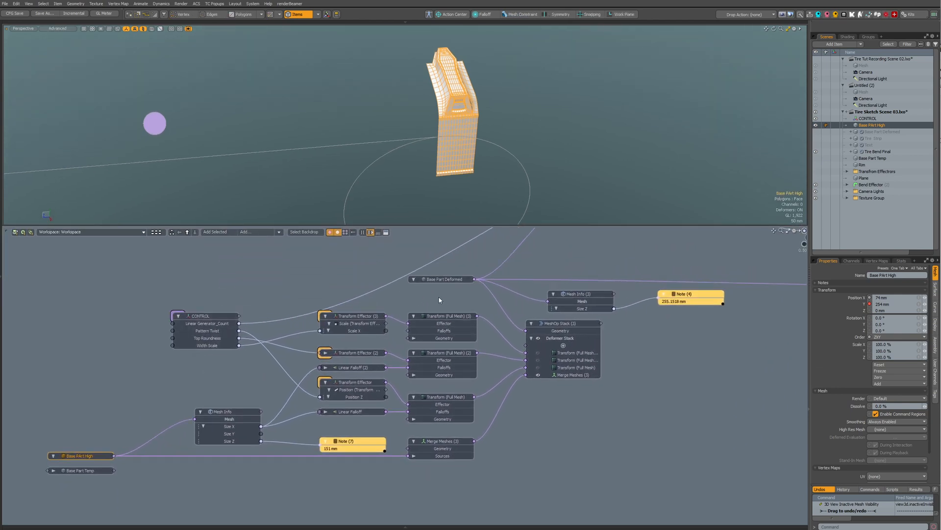
{"action": "left_click_drag", "start_coordinate": [510, 289], "coordinate": [464, 306], "text": "alt"}
{"action": "scroll", "coordinate": [463, 306], "scroll_direction": "down", "scroll_amount": 2, "text": "alt"}
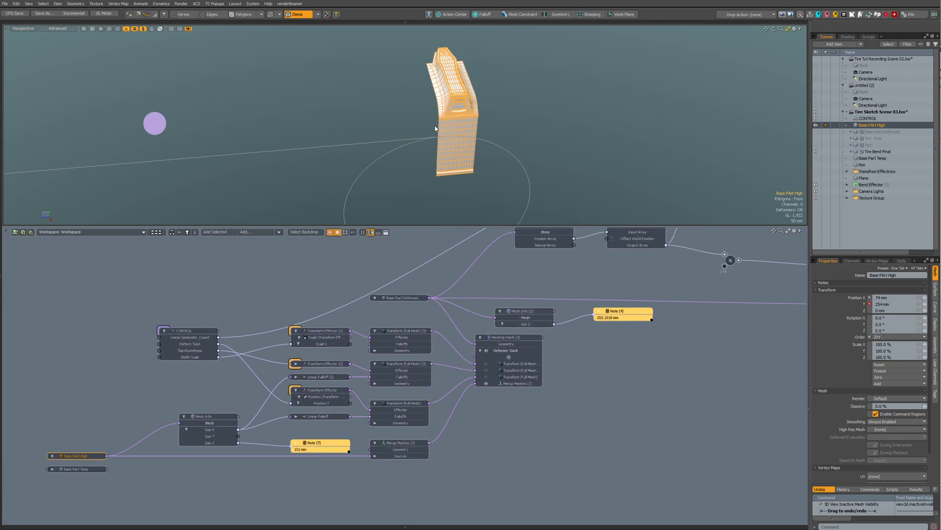
- Select the Tire Strip node and turn on its mesh's visibility in the viewport
{"action": "left_click_drag", "start_coordinate": [492, 271], "coordinate": [339, 394], "text": "alt"}
{"action": "scroll", "coordinate": [339, 395], "scroll_direction": "down", "scroll_amount": 4, "text": "alt"}
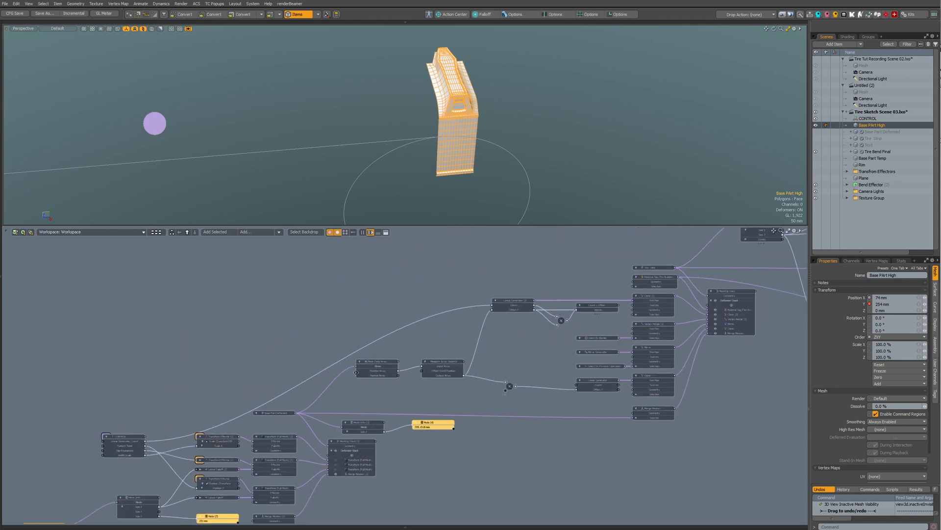
{"action": "left_click", "coordinate": [657, 269]}
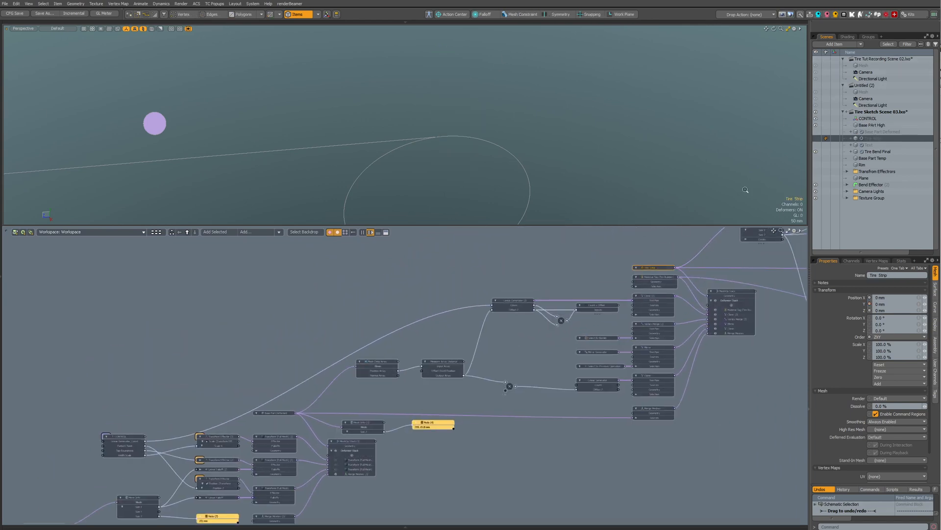
{"action": "left_click", "coordinate": [816, 138]}
{"action": "scroll", "coordinate": [474, 157], "scroll_direction": "down", "scroll_amount": 5}
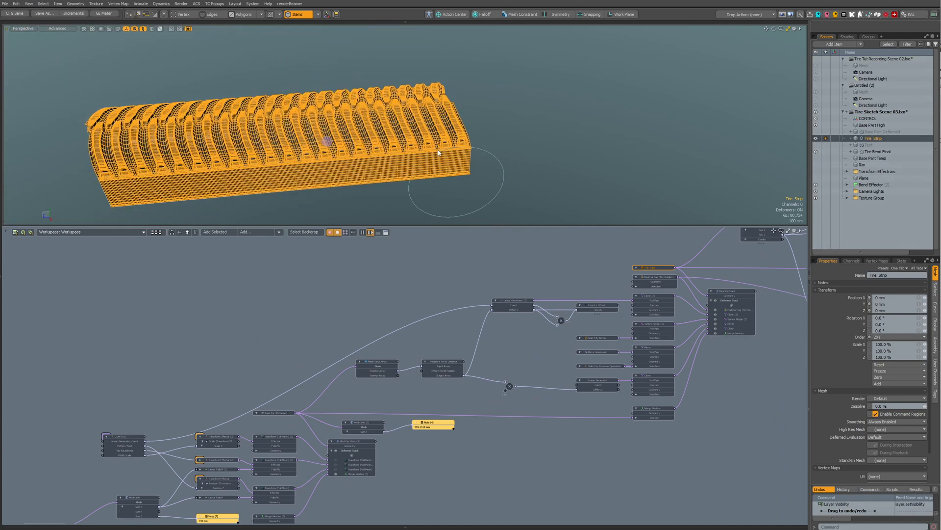
- Select the Base Part Deformed node and make its mesh visible in the viewport
{"action": "left_click_drag", "start_coordinate": [245, 472], "coordinate": [294, 413], "text": "alt"}
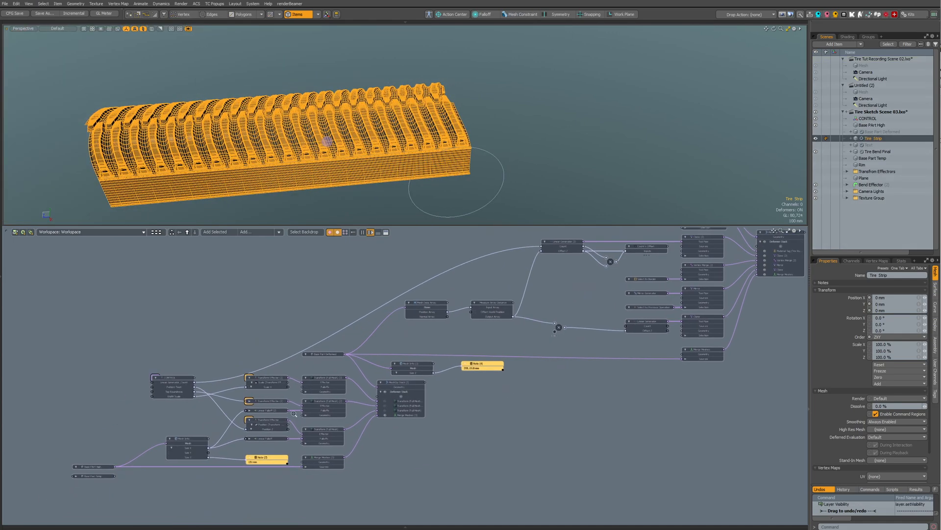
{"action": "scroll", "coordinate": [295, 414], "scroll_direction": "up", "scroll_amount": 3}
{"action": "left_click", "coordinate": [335, 332]}
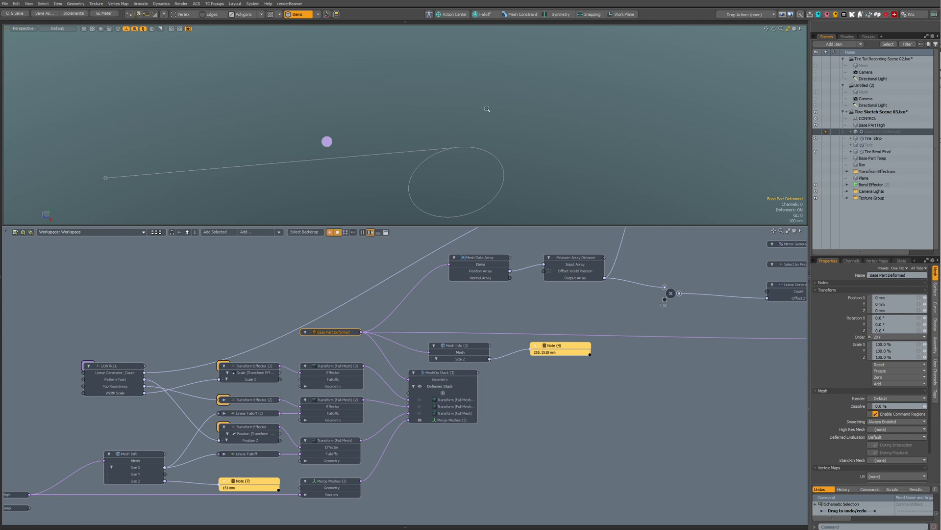
{"action": "key", "text": "h"}
{"action": "scroll", "coordinate": [483, 122], "scroll_direction": "up", "scroll_amount": 3}
{"action": "left_click_drag", "start_coordinate": [478, 132], "coordinate": [364, 310], "text": "alt"}
- Try a Pattern Twist of 50 mm on the CONTROL item, replace it with a larger twist and clear the selection
{"action": "left_click", "coordinate": [272, 126]}
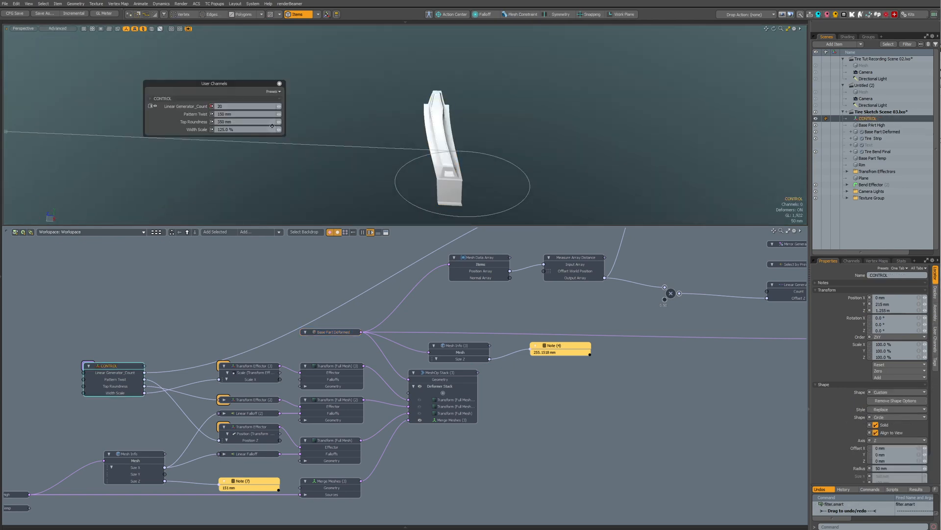
{"action": "left_click", "coordinate": [244, 113]}
{"action": "type", "text": "50"}
{"action": "key", "text": "Return"}
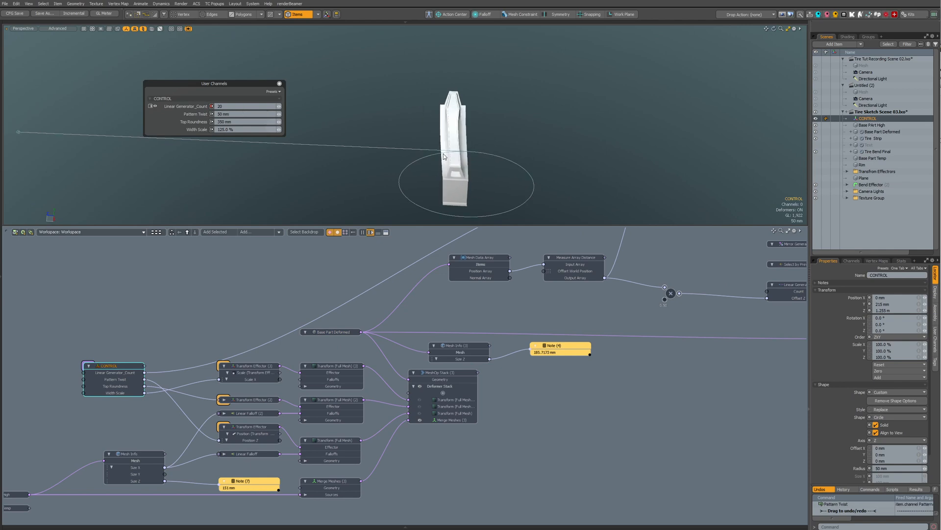
{"action": "left_click", "coordinate": [223, 114]}
{"action": "type", "text": "12"}
{"action": "left_click", "coordinate": [518, 314]}
- Select the Tire Strip node and inspect the full cloned and mirrored tread strip in the viewport
{"action": "left_click_drag", "start_coordinate": [515, 325], "coordinate": [275, 454], "text": "alt"}
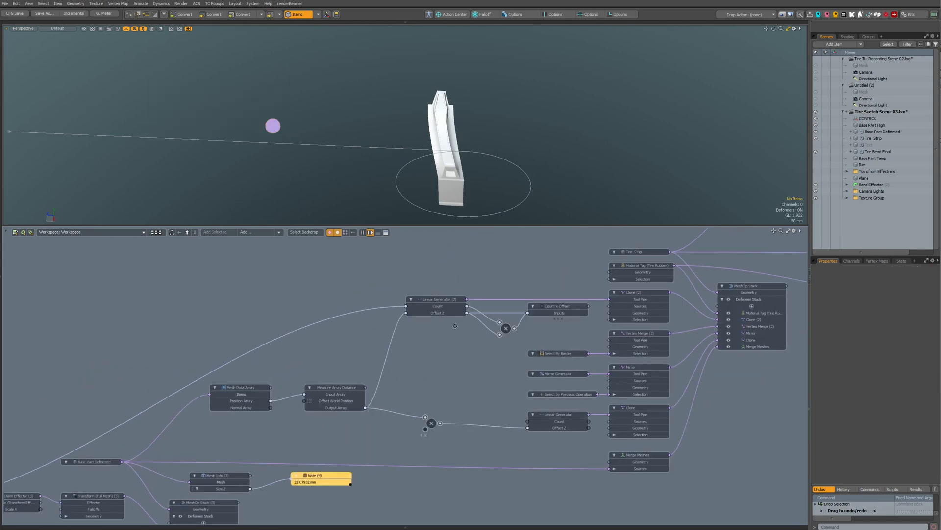
{"action": "left_click_drag", "start_coordinate": [612, 237], "coordinate": [509, 300], "text": "alt"}
{"action": "left_click", "coordinate": [531, 317]}
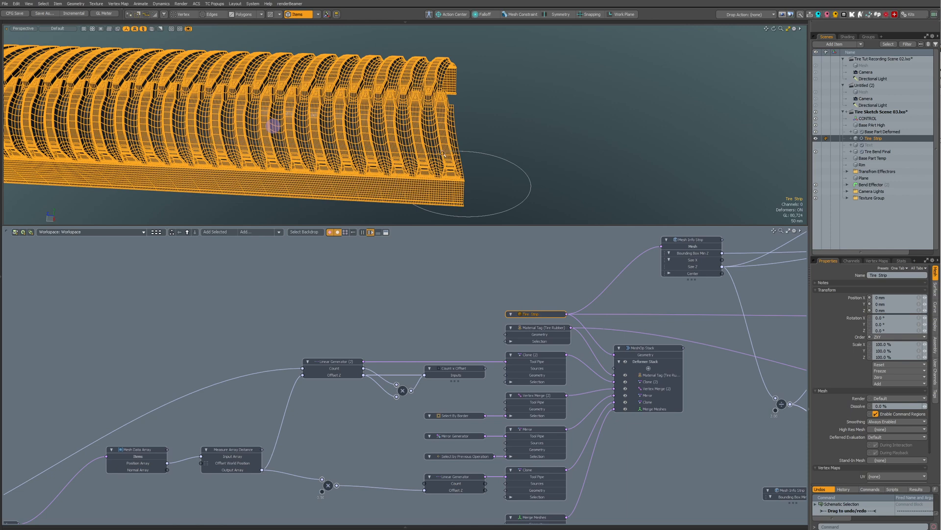
{"action": "scroll", "coordinate": [403, 159], "scroll_direction": "down", "scroll_amount": 3}
{"action": "left_click_drag", "start_coordinate": [404, 159], "coordinate": [447, 158], "text": "alt"}
{"action": "left_click_drag", "start_coordinate": [479, 291], "coordinate": [414, 311], "text": "alt"}
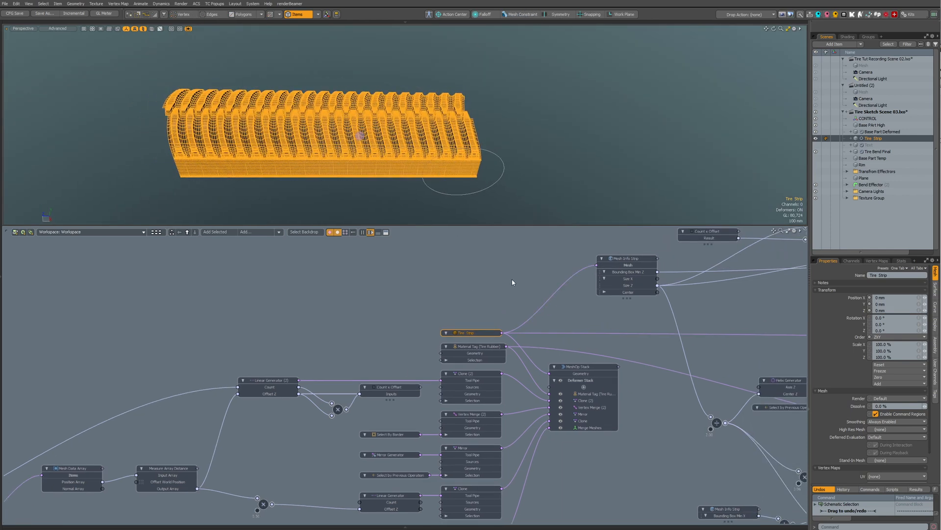
- Select the Tire Bend Final node, inspect the bent tire from the side and clear the selection
{"action": "left_click_drag", "start_coordinate": [696, 306], "coordinate": [292, 370], "text": "alt"}
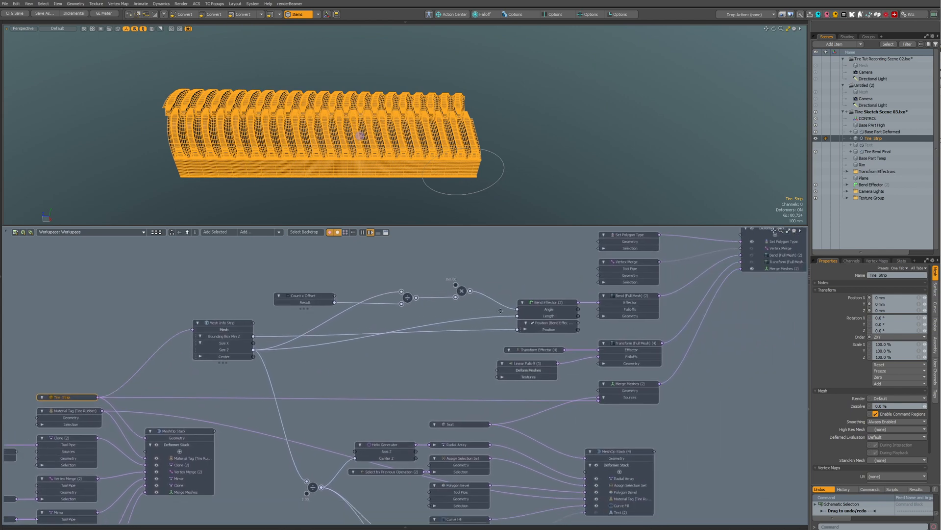
{"action": "left_click_drag", "start_coordinate": [556, 284], "coordinate": [434, 344], "text": "alt"}
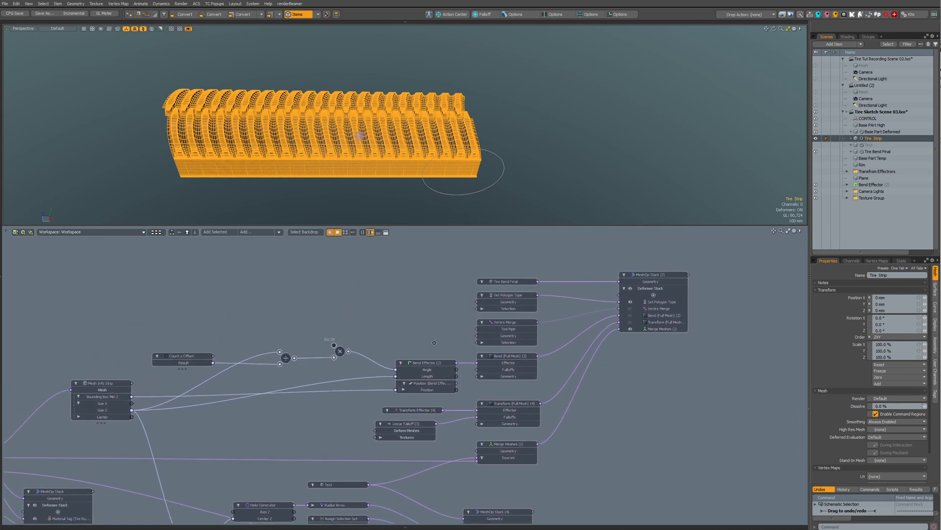
{"action": "left_click", "coordinate": [507, 281]}
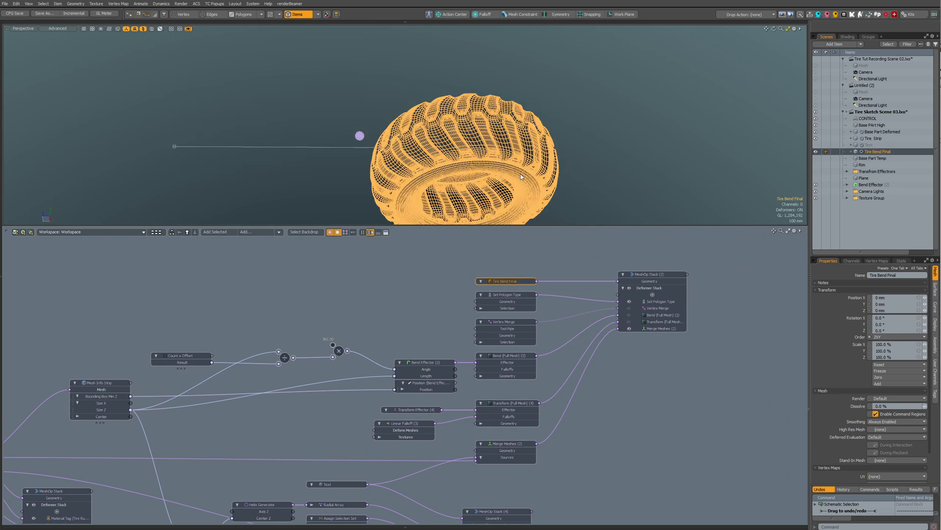
{"action": "mouse_move", "coordinate": [483, 156]}
{"action": "left_mouse_down", "text": "alt"}
{"action": "mouse_move", "coordinate": [521, 102]}
{"action": "mouse_move", "coordinate": [547, 192]}
{"action": "left_mouse_up", "text": "alt"}
{"action": "left_click", "coordinate": [629, 125]}
- Select the boundary edges of the bent tire mesh and inspect its seam up close
{"action": "key", "text": "ctrl+space"}
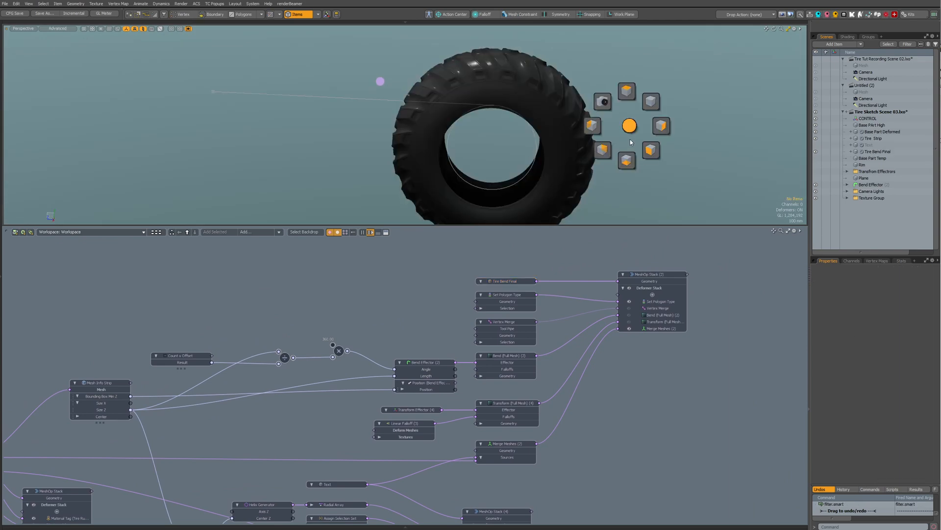
{"action": "key", "text": "ctrl+2"}
{"action": "left_click", "coordinate": [631, 105]}
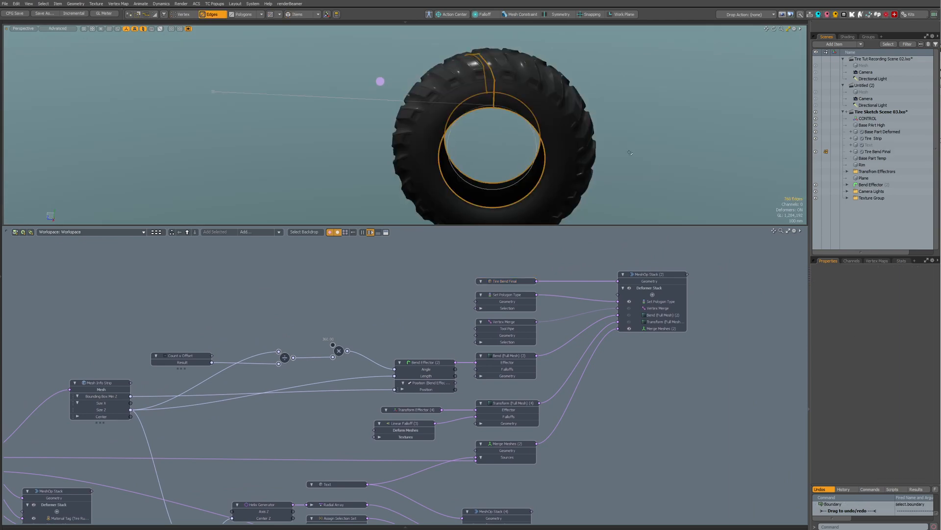
{"action": "left_click_drag", "start_coordinate": [541, 102], "coordinate": [590, 212], "text": "alt"}
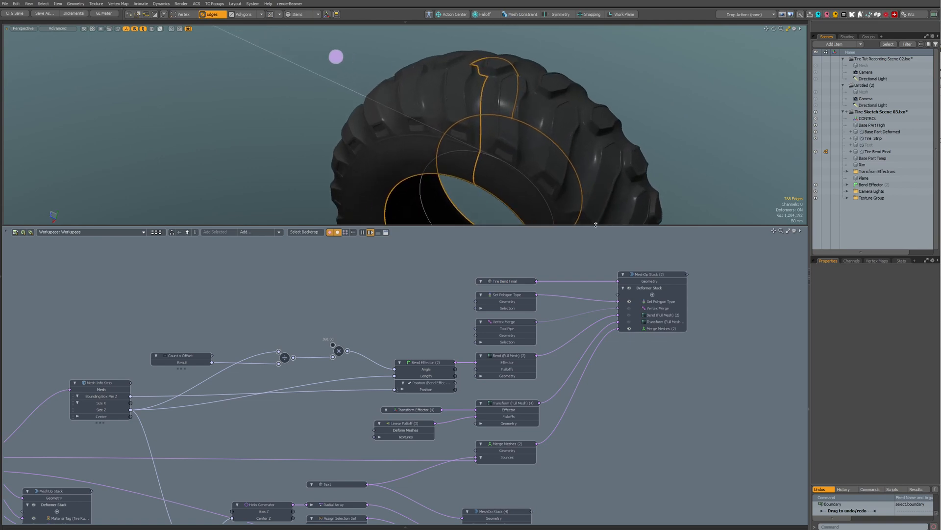
{"action": "left_click_drag", "start_coordinate": [470, 88], "coordinate": [516, 95], "text": "ctrl+alt"}
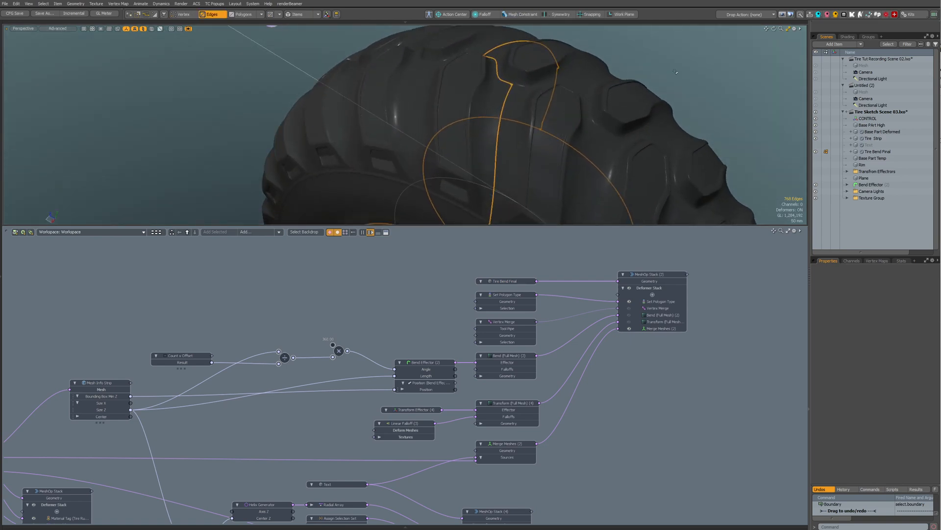
- Drop the edge selection and enlarge the 3D viewport to show the whole tire
{"action": "left_click", "coordinate": [675, 72]}
{"action": "left_click_drag", "start_coordinate": [676, 72], "coordinate": [557, 191], "text": "ctrl+alt"}
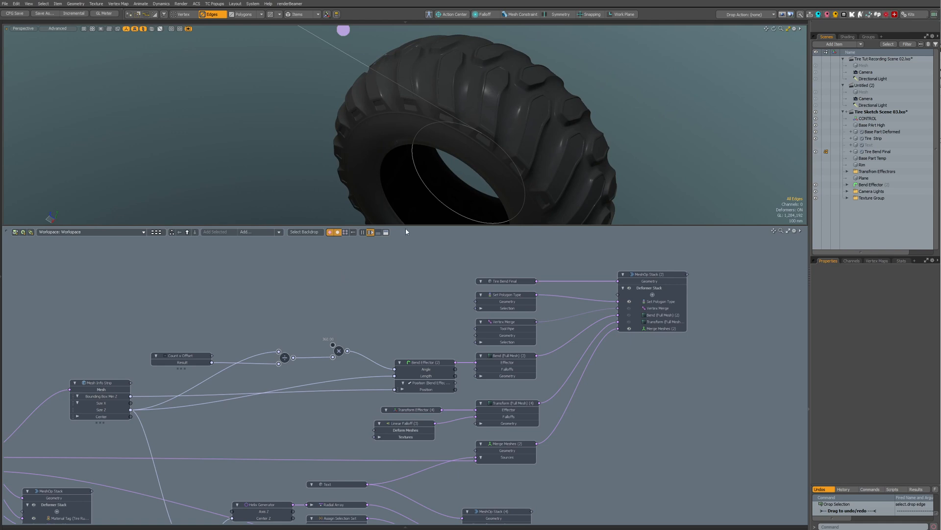
{"action": "left_click_drag", "start_coordinate": [405, 227], "coordinate": [405, 367]}
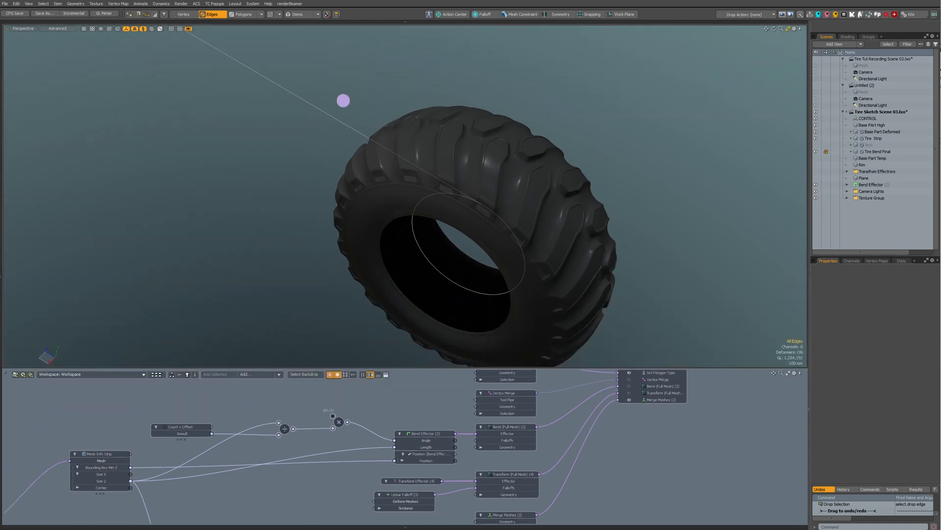
- Switch to the Tire Tut Recording Scene 02 scene, save it and divide the space about evenly between viewport and schematic
{"action": "left_click", "coordinate": [881, 59]}
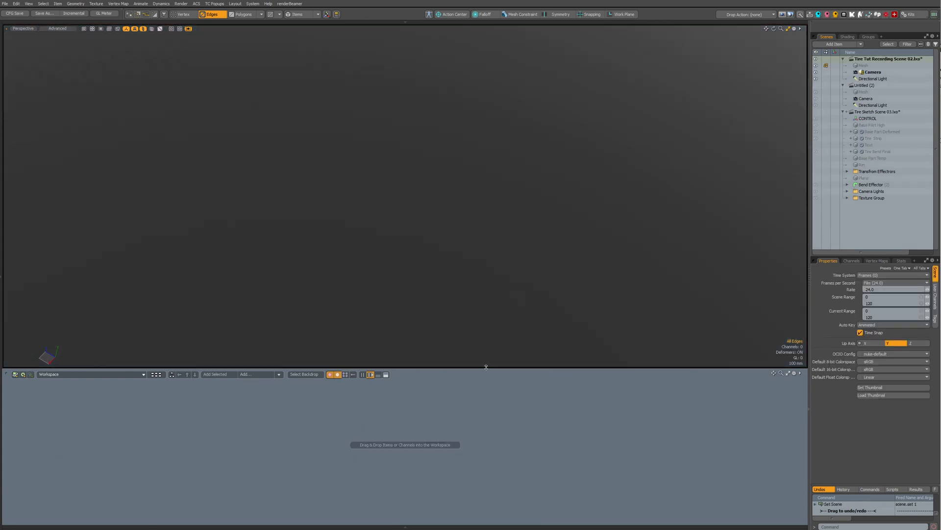
{"action": "left_click_drag", "start_coordinate": [486, 367], "coordinate": [471, 259]}
{"action": "key", "text": "ctrl+s"}
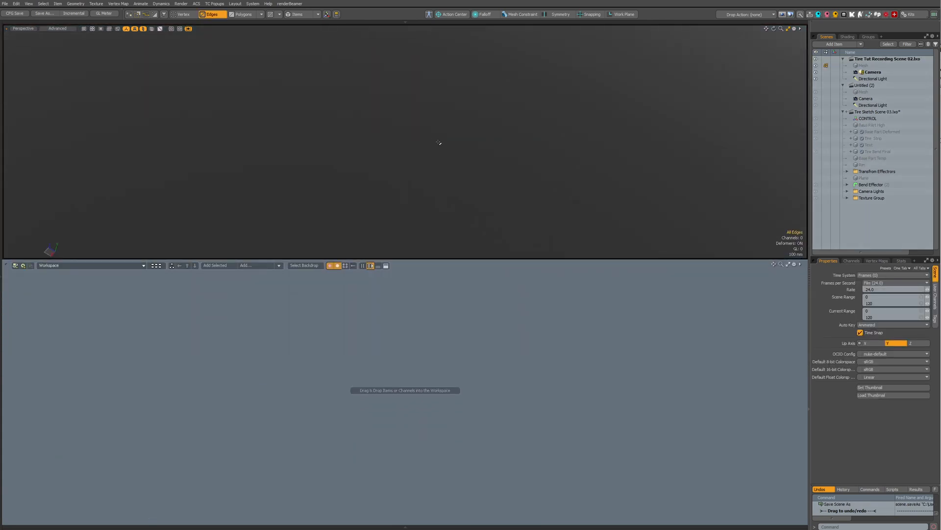
{"action": "left_click_drag", "start_coordinate": [435, 259], "coordinate": [422, 285]}
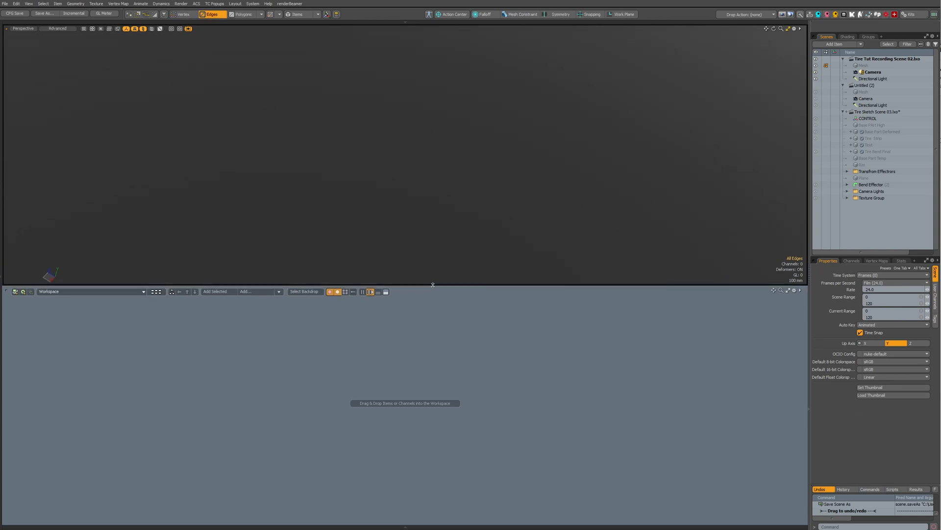
{"action": "left_click", "coordinate": [373, 339]}
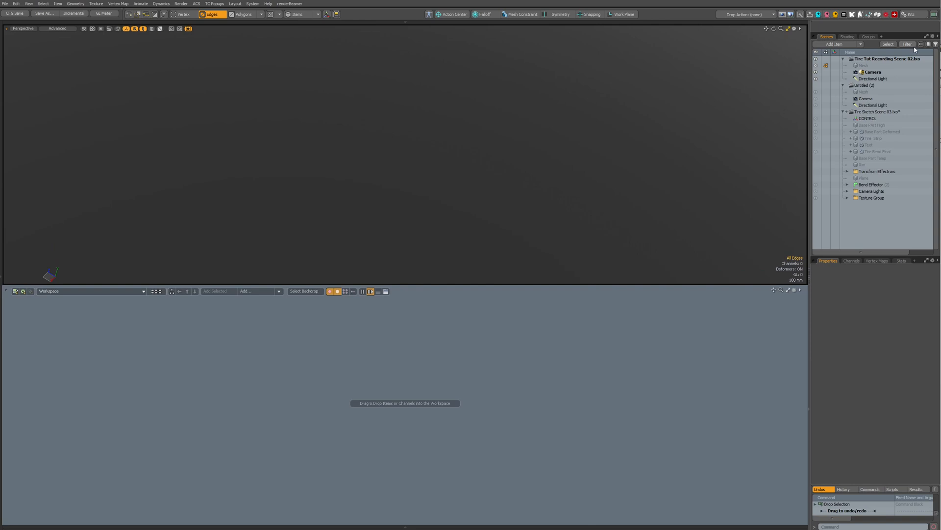
- Create a unit plane as a new mesh item and add it to the schematic
{"action": "key", "text": "q"}
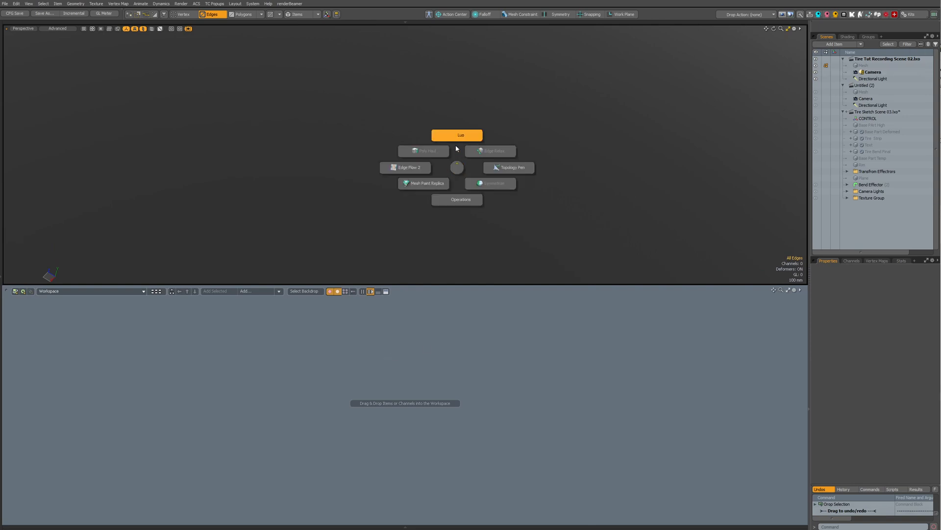
{"action": "left_click", "coordinate": [456, 142]}
{"action": "left_click", "coordinate": [477, 153]}
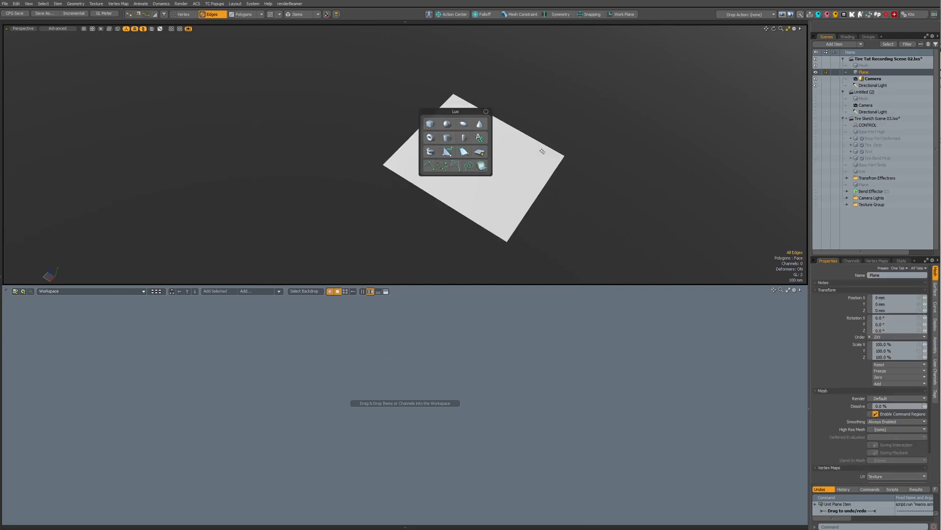
{"action": "key", "text": "5"}
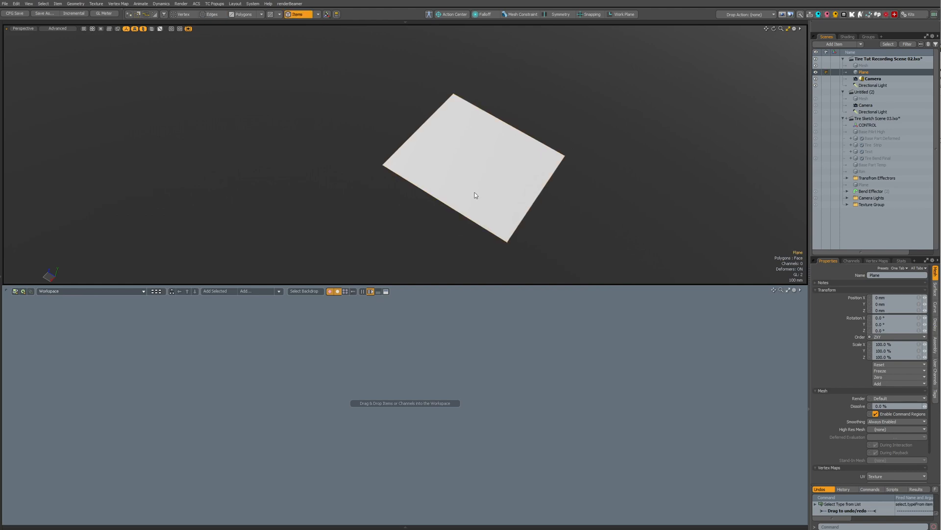
{"action": "key", "text": "a"}
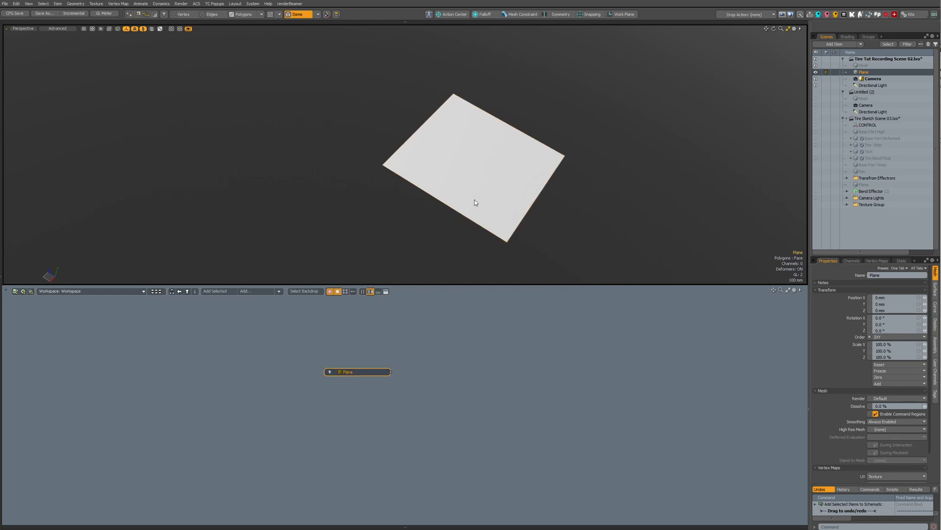
- Show the viewport grid around the plane and clear the item selection
{"action": "key", "text": "ctrl+space"}
{"action": "left_click", "coordinate": [457, 254]}
{"action": "left_click_drag", "start_coordinate": [457, 255], "coordinate": [338, 240], "text": "alt"}
{"action": "left_click_drag", "start_coordinate": [414, 184], "coordinate": [373, 191], "text": "ctrl+alt"}
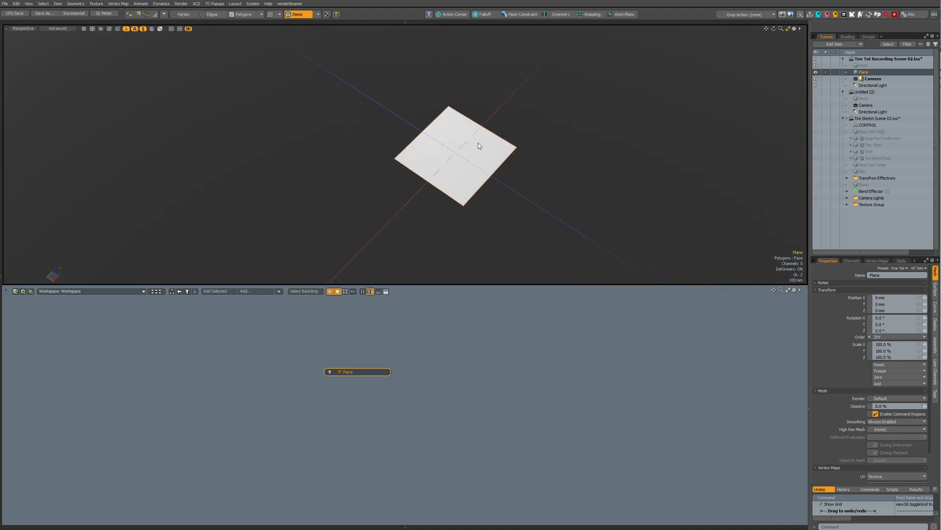
{"action": "left_click", "coordinate": [531, 107]}
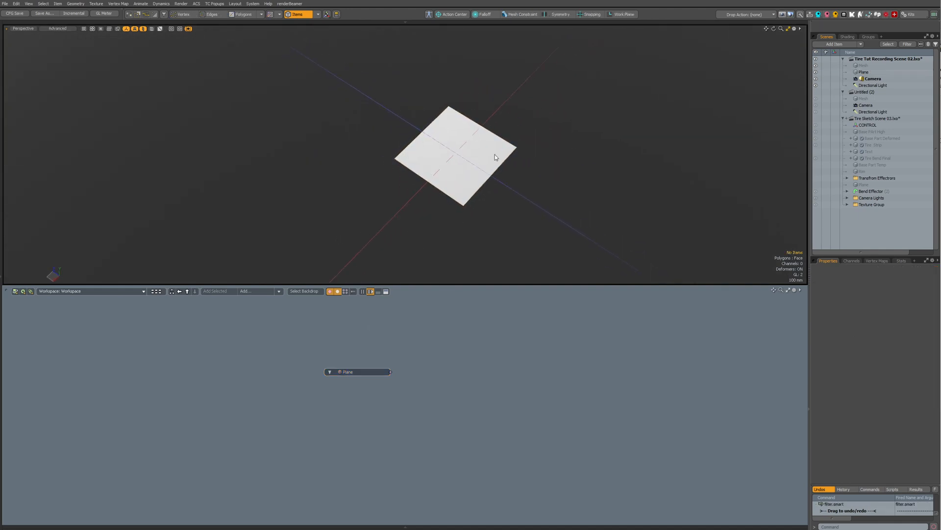
- Subdivide the Plane mesh once, hide the viewport grid and clear the selection
{"action": "left_click", "coordinate": [454, 178]}
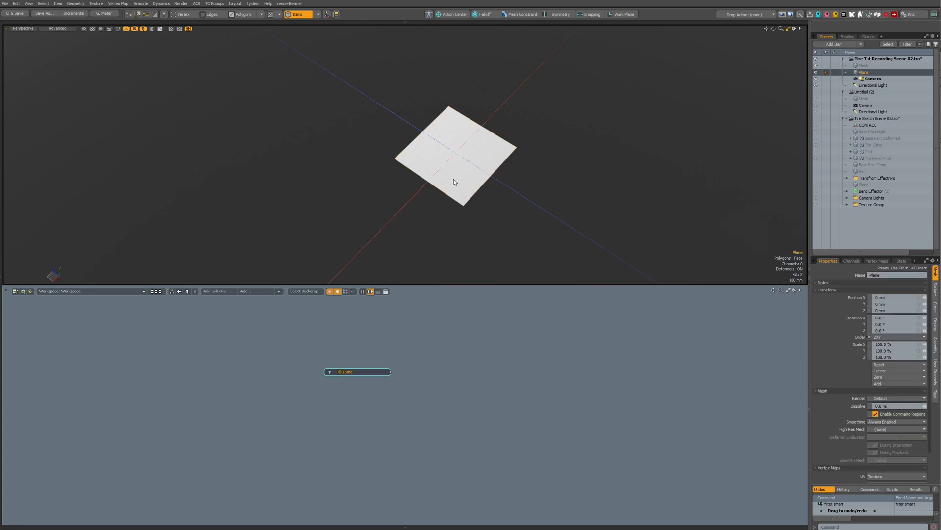
{"action": "key", "text": "d"}
{"action": "left_click_drag", "start_coordinate": [462, 155], "coordinate": [485, 164], "text": "ctrl+alt"}
{"action": "key", "text": "ctrl+3"}
{"action": "left_click", "coordinate": [486, 208]}
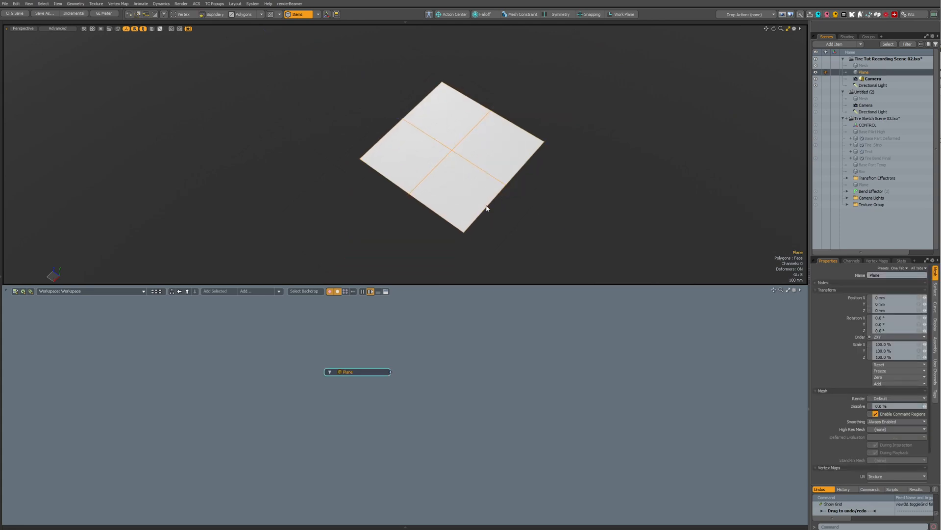
{"action": "left_click", "coordinate": [542, 225]}
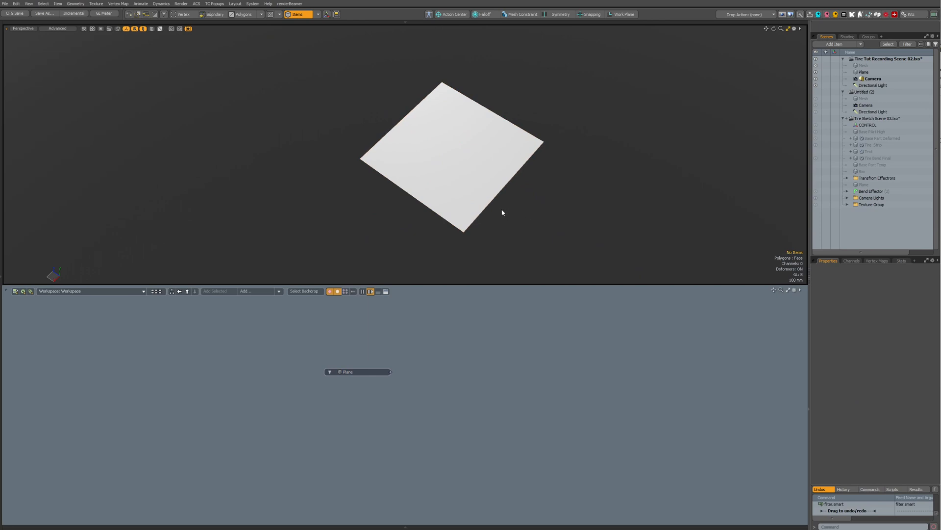
- Delete the two polygons that make up the negative X half of the subdivided plane
{"action": "key", "text": "alt+w"}
{"action": "key", "text": "alt+w"}
{"action": "key", "text": "alt+w"}
{"action": "key", "text": "alt+w"}
{"action": "key", "text": "alt+v"}
{"action": "key", "text": "3"}
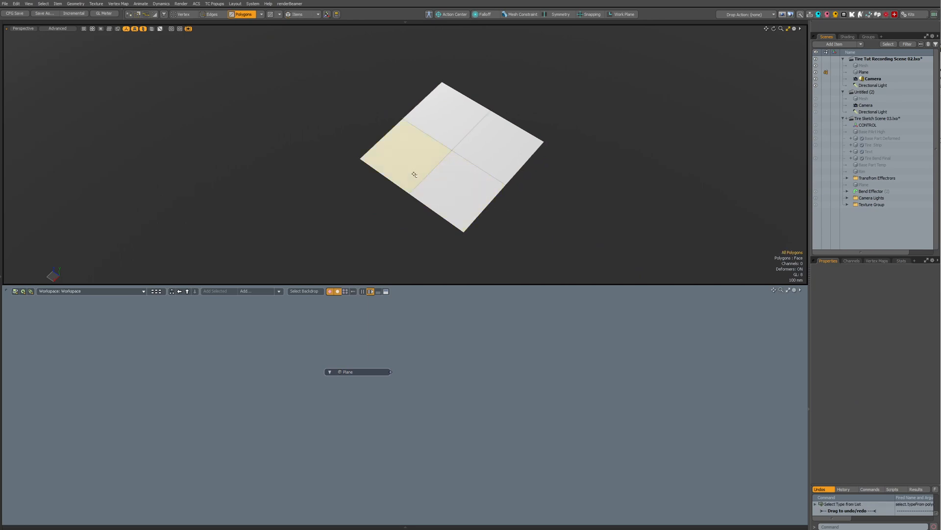
{"action": "left_click", "coordinate": [414, 172]}
{"action": "left_click", "coordinate": [460, 115], "text": "shift"}
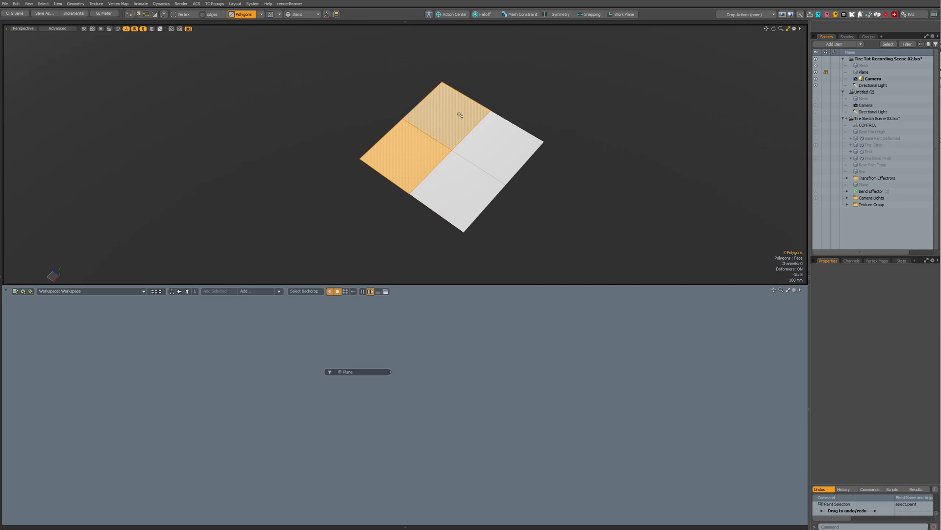
{"action": "key", "text": "Delete"}
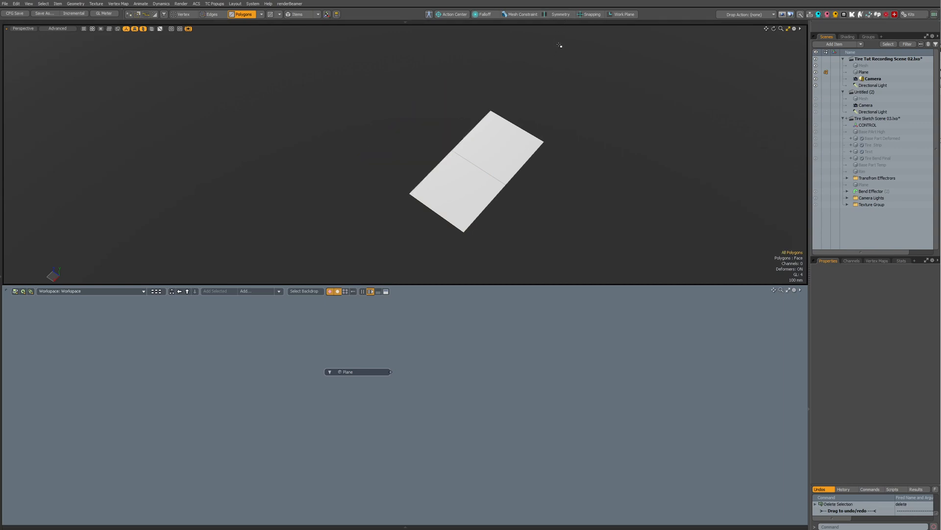
- Turn on symmetry and set its axis to Z
{"action": "left_click", "coordinate": [560, 14]}
{"action": "key", "text": "ctrl"}
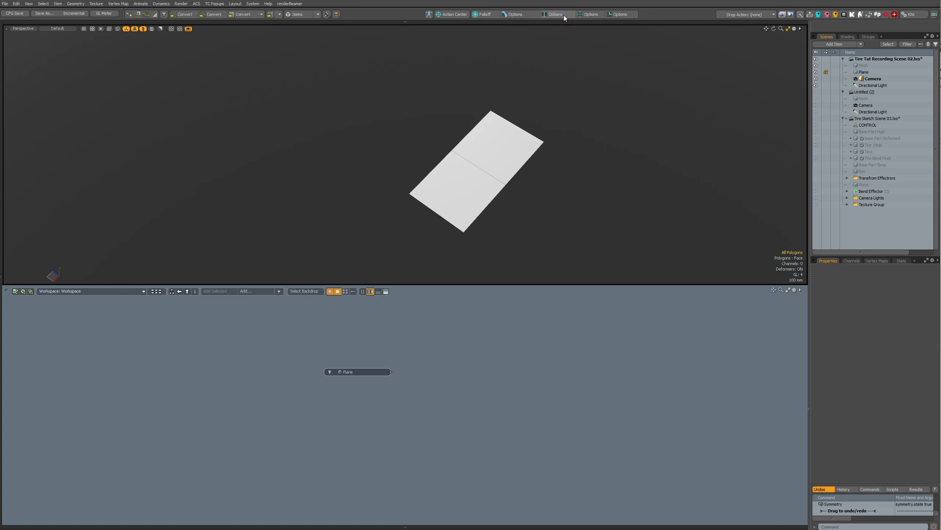
{"action": "left_click", "coordinate": [564, 18], "text": "ctrl"}
{"action": "left_click", "coordinate": [592, 55]}
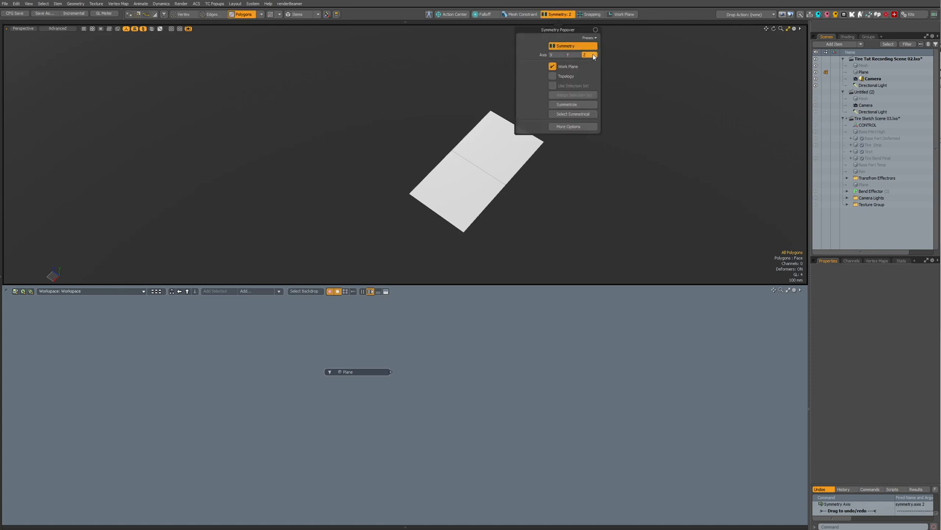
{"action": "key", "text": "2"}
{"action": "left_click", "coordinate": [434, 211]}
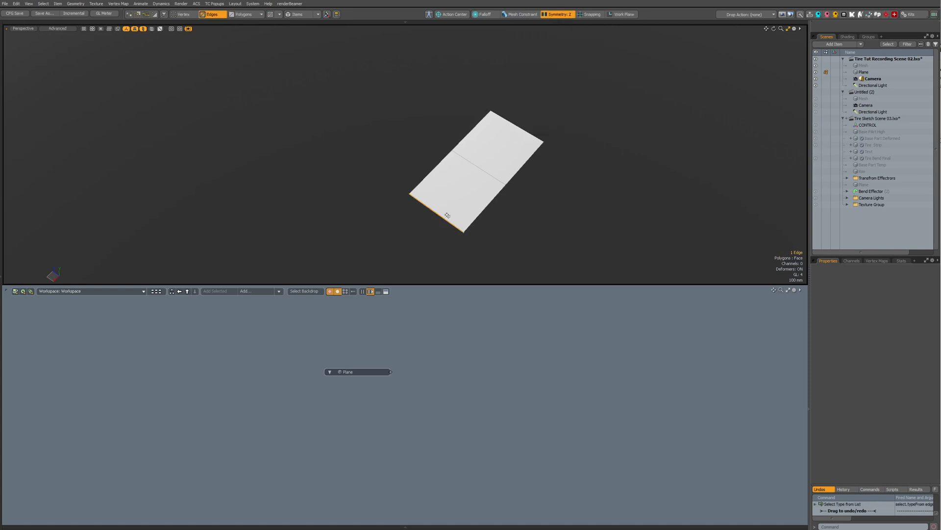
{"action": "left_click", "coordinate": [557, 234]}
{"action": "left_click", "coordinate": [530, 135]}
{"action": "left_click", "coordinate": [547, 137]}
- Show the viewport grid and delete all the remaining connected polygons of the plane
{"action": "key", "text": "3"}
{"action": "left_click", "coordinate": [515, 166]}
{"action": "key", "text": "ctrl+space"}
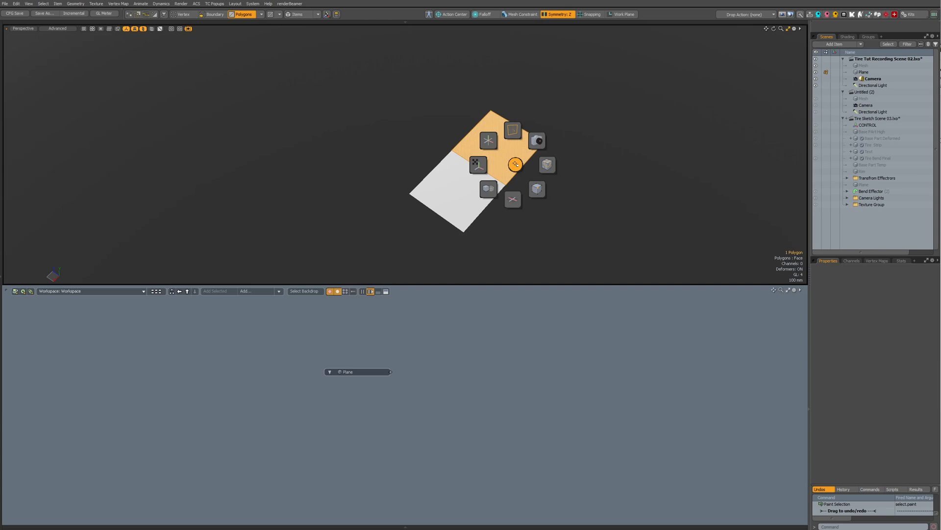
{"action": "left_click", "coordinate": [523, 196]}
{"action": "left_click", "coordinate": [464, 204]}
{"action": "key", "text": "bracketright"}
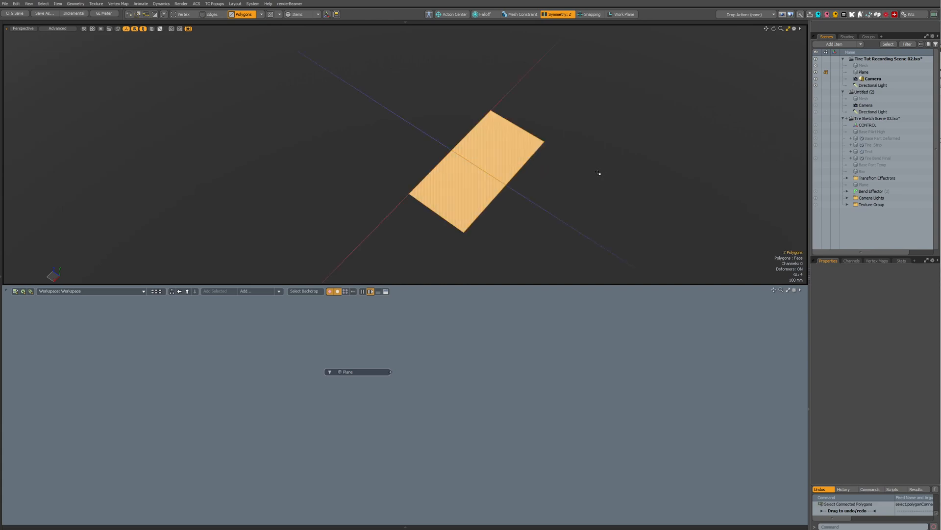
{"action": "key", "text": "Delete"}
- Create a new unit plane as a mesh item and add it to the schematic
{"action": "key", "text": "q"}
{"action": "left_click", "coordinate": [484, 164]}
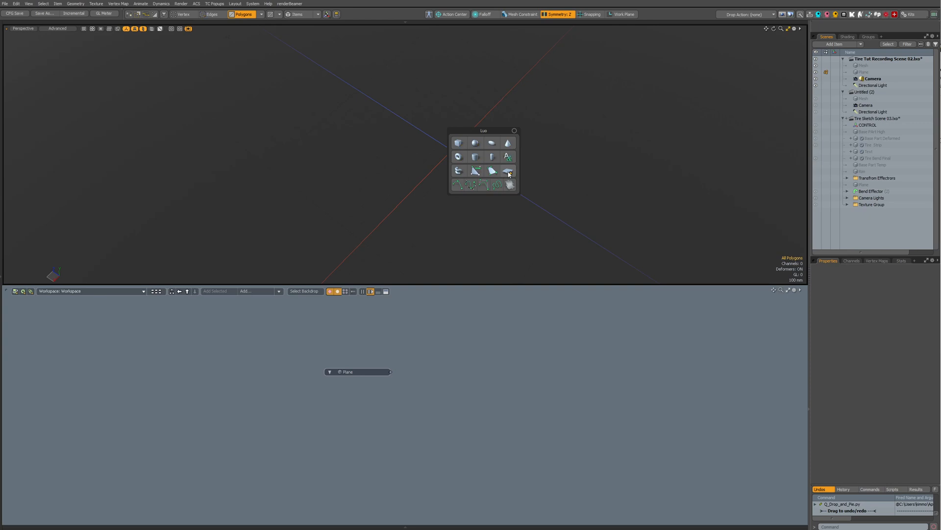
{"action": "left_click", "coordinate": [509, 171]}
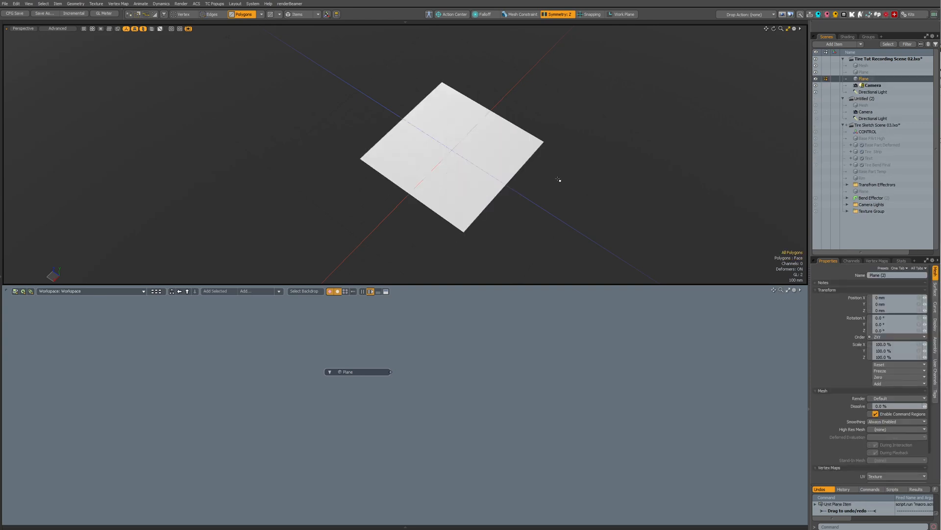
{"action": "left_click_drag", "start_coordinate": [862, 79], "coordinate": [306, 342]}
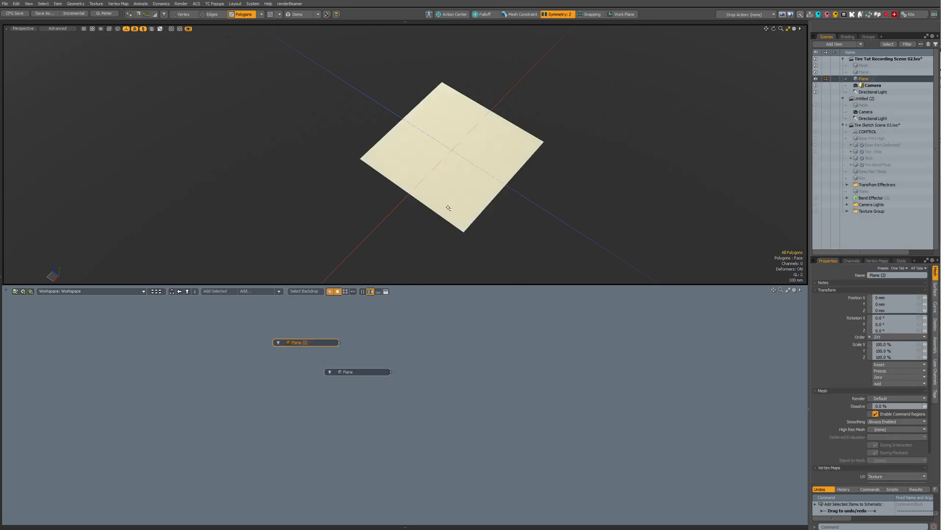
- Try to move one edge of the new plane inward with the Transform tool
{"action": "key", "text": "2"}
{"action": "left_click", "coordinate": [431, 208]}
{"action": "left_click_drag", "start_coordinate": [479, 251], "coordinate": [483, 177], "text": "alt"}
{"action": "key", "text": "y"}
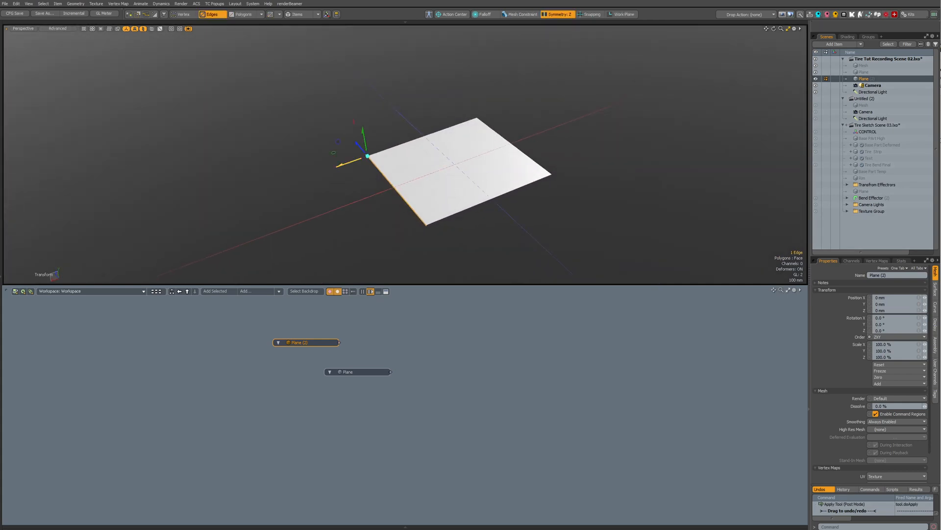
{"action": "left_click_drag", "start_coordinate": [390, 186], "coordinate": [444, 165]}
{"action": "key", "text": "ctrl+z"}
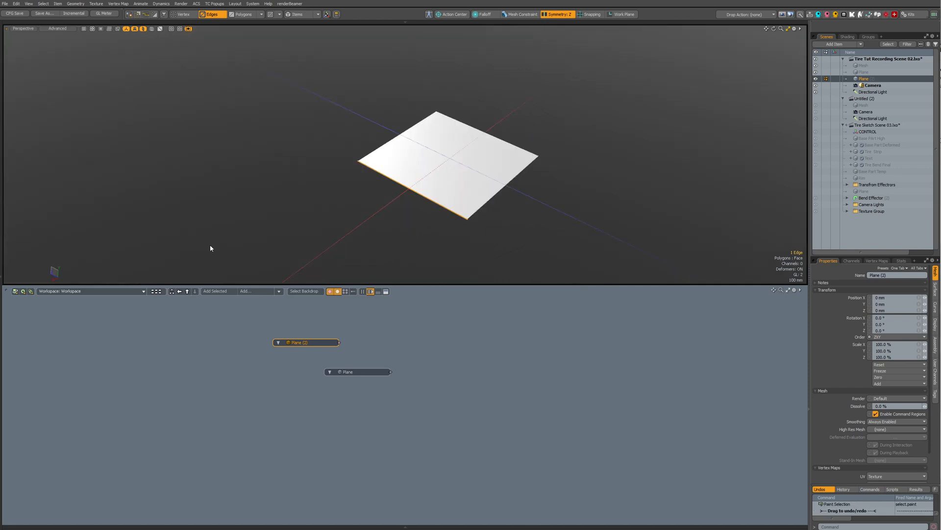
{"action": "left_click", "coordinate": [503, 136]}
{"action": "left_click", "coordinate": [379, 173]}
{"action": "left_click", "coordinate": [348, 125]}
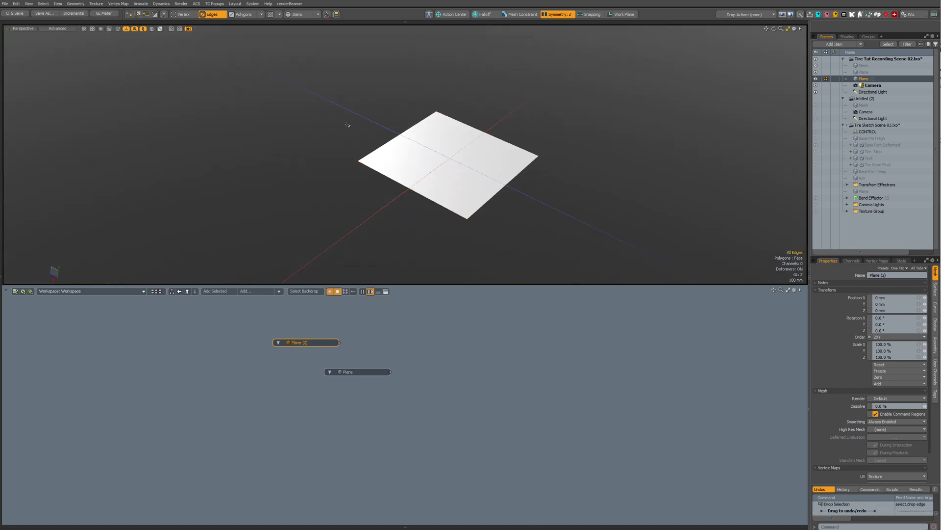
{"action": "left_click", "coordinate": [381, 147]}
{"action": "left_click_drag", "start_coordinate": [391, 157], "coordinate": [449, 248], "text": "alt"}
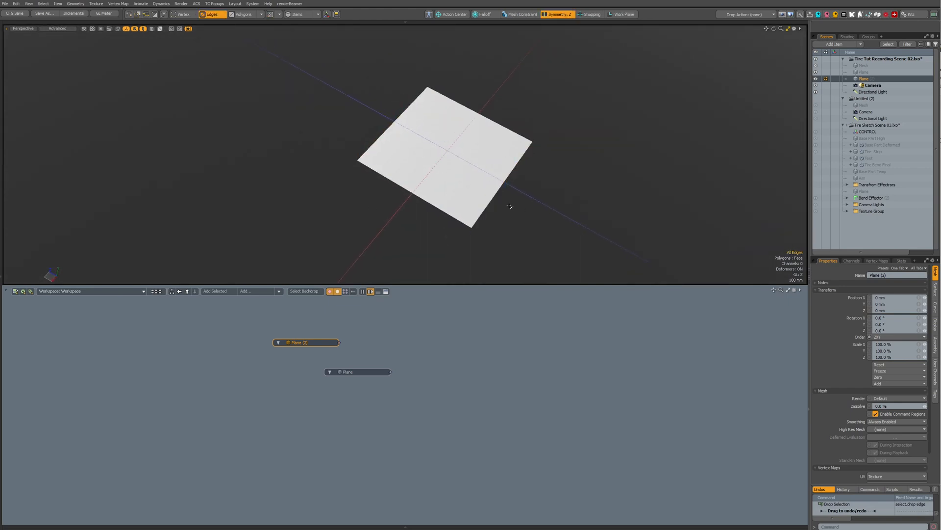
{"action": "left_click_drag", "start_coordinate": [515, 231], "coordinate": [436, 193], "text": "alt"}
{"action": "left_click", "coordinate": [437, 196]}
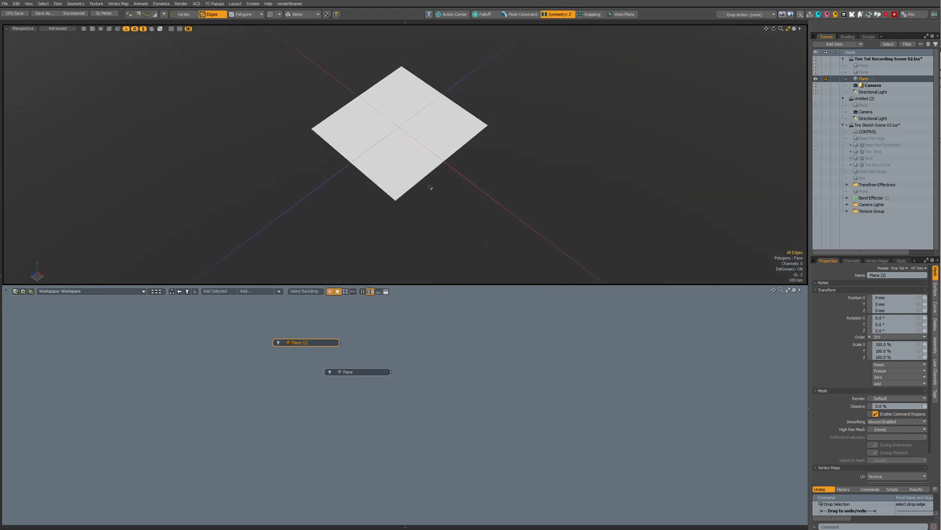
- Subdivide the new plane once and delete its negative X half
{"action": "key", "text": "d"}
{"action": "key", "text": "3"}
{"action": "left_click", "coordinate": [342, 140]}
{"action": "key", "text": "Delete"}
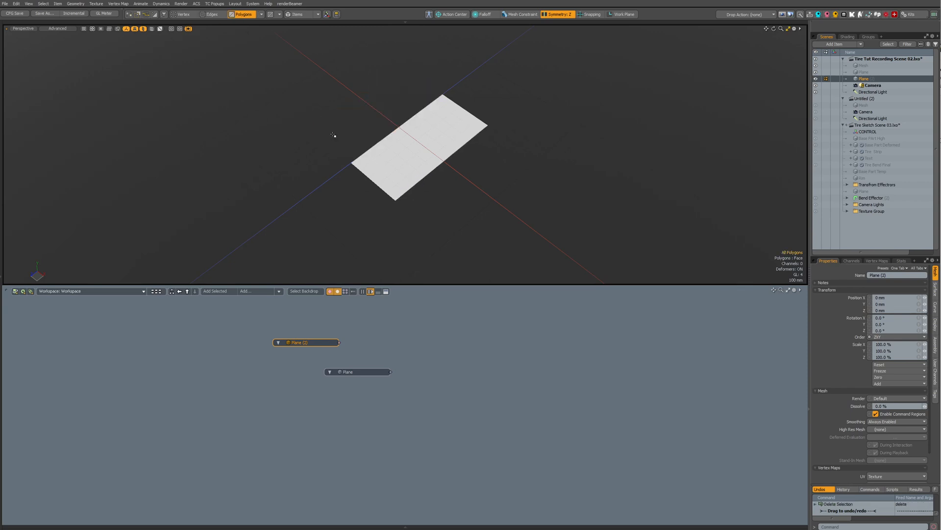
- Turn off symmetry and scale the two remaining polygons along Z into a narrower strip
{"action": "left_click_drag", "start_coordinate": [373, 153], "coordinate": [433, 127]}
{"action": "key", "text": "y"}
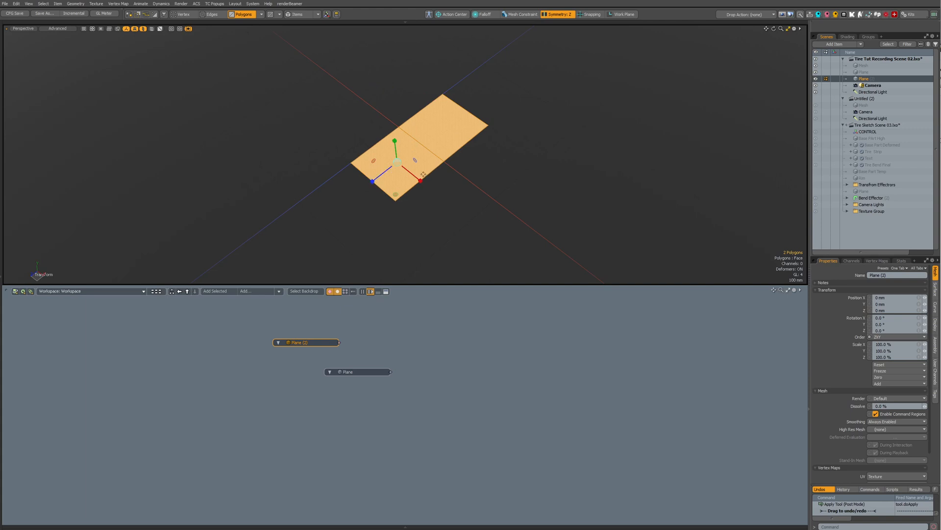
{"action": "key", "text": "shift+s"}
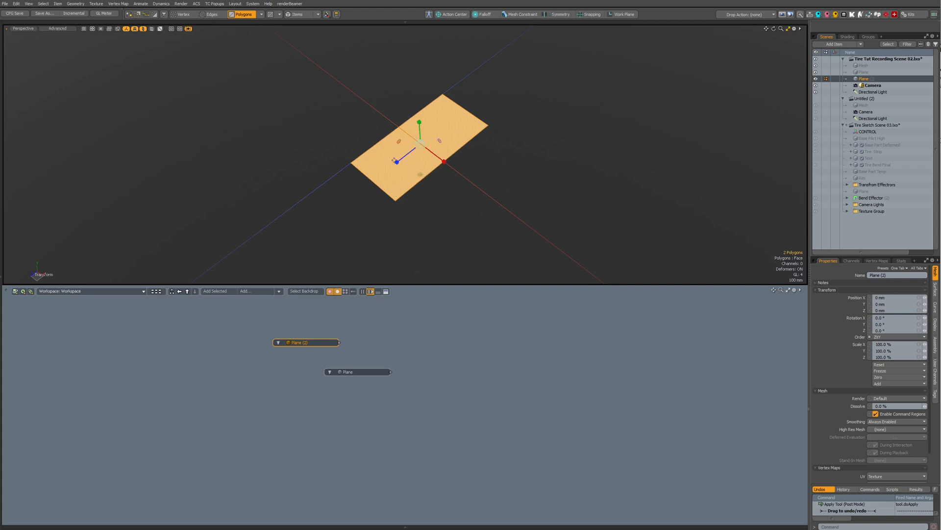
{"action": "left_click_drag", "start_coordinate": [397, 162], "coordinate": [414, 149]}
{"action": "left_click_drag", "start_coordinate": [420, 174], "coordinate": [431, 49]}
{"action": "key", "text": "q"}
{"action": "scroll", "coordinate": [445, 170], "scroll_direction": "up", "scroll_amount": 3}
- Extend the two edges at the strip's outer X end straight down to form a short vertical wall
{"action": "key", "text": "2"}
{"action": "left_click", "coordinate": [440, 160]}
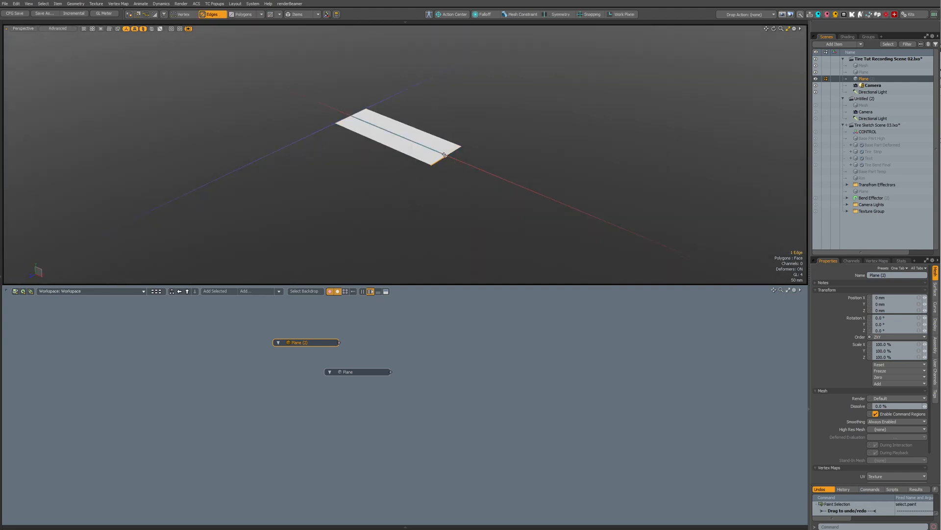
{"action": "left_click", "coordinate": [451, 153], "text": "shift"}
{"action": "key", "text": "w"}
{"action": "left_click_drag", "start_coordinate": [449, 132], "coordinate": [447, 167]}
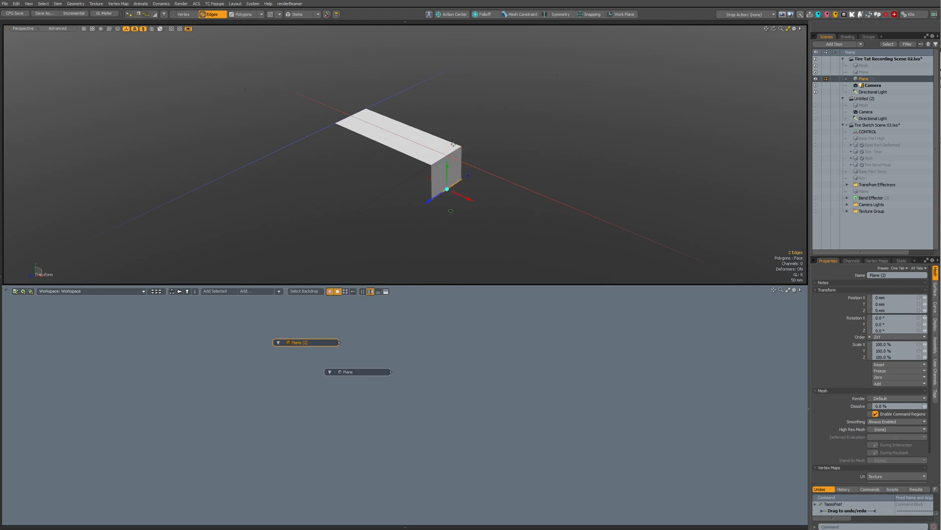
{"action": "key", "text": "q"}
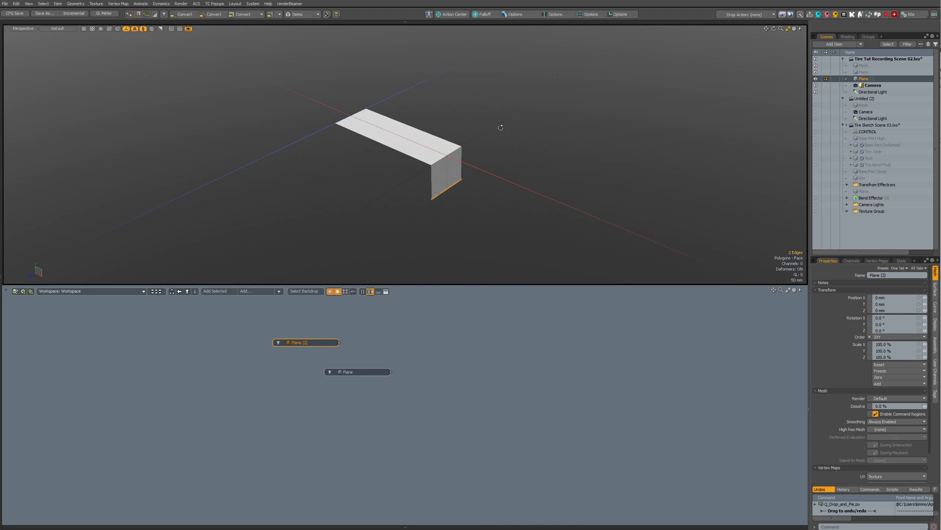
{"action": "left_click_drag", "start_coordinate": [500, 127], "coordinate": [493, 179], "text": "alt"}
{"action": "scroll", "coordinate": [486, 191], "scroll_direction": "up", "scroll_amount": 3}
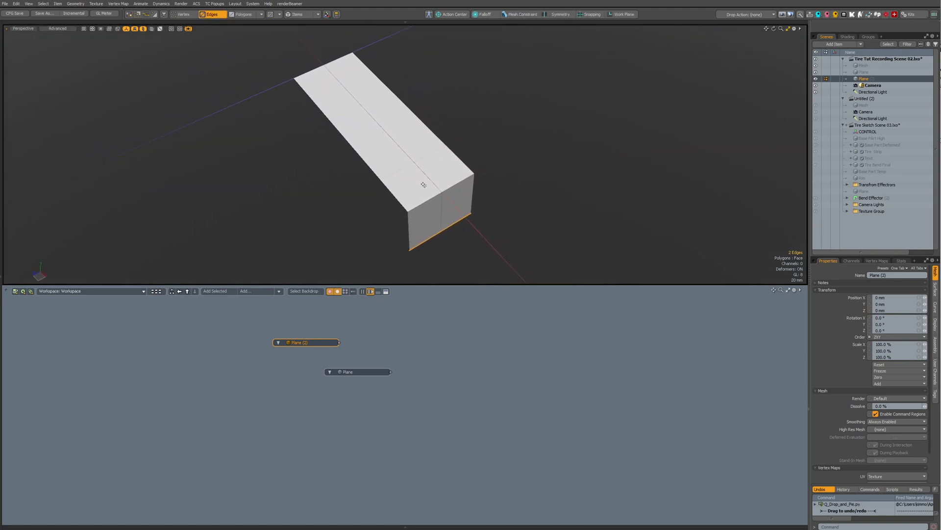
- Delete the original empty Plane item from the scene, confirming with Yes to All
{"action": "key", "text": "5"}
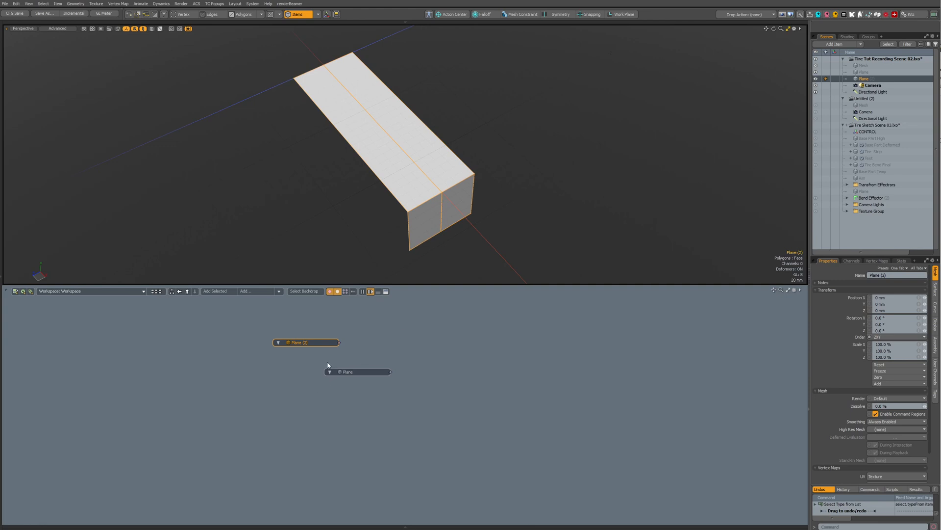
{"action": "left_click_drag", "start_coordinate": [353, 370], "coordinate": [355, 417]}
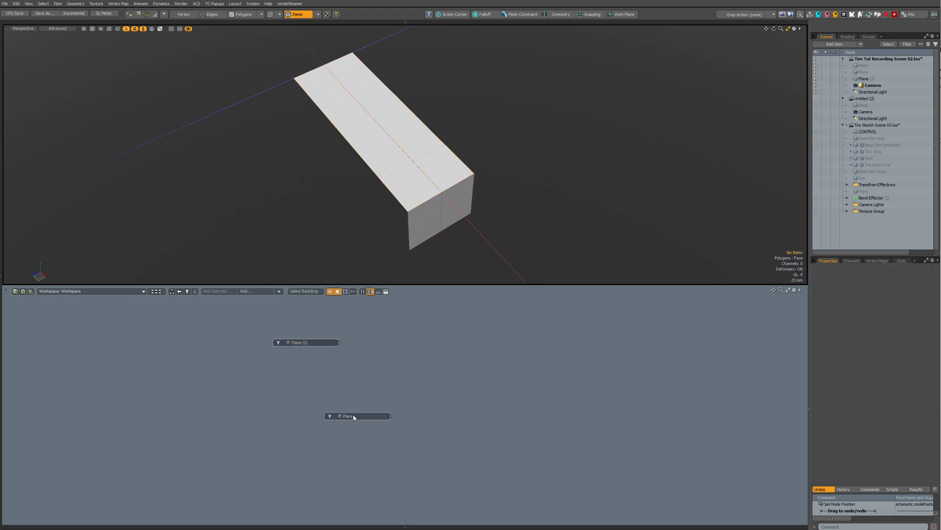
{"action": "left_click", "coordinate": [315, 344]}
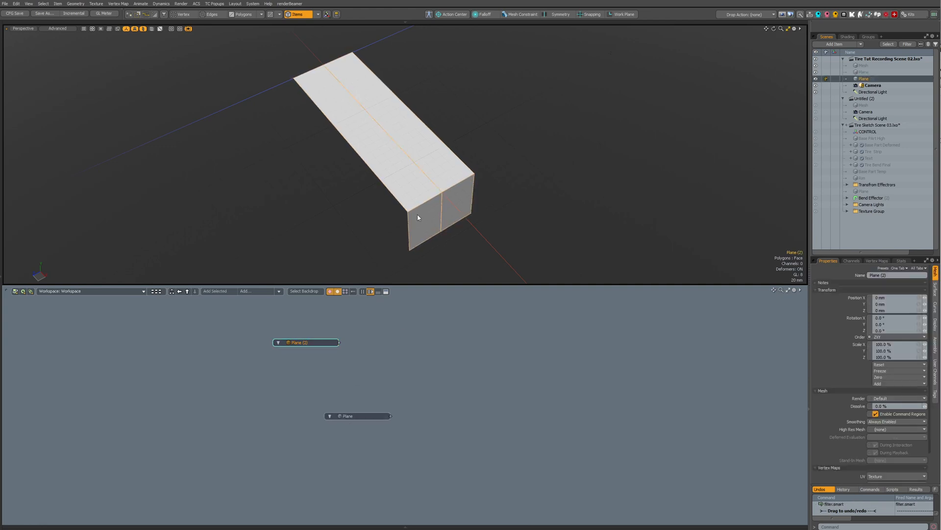
{"action": "left_click", "coordinate": [380, 416]}
{"action": "key", "text": "Delete"}
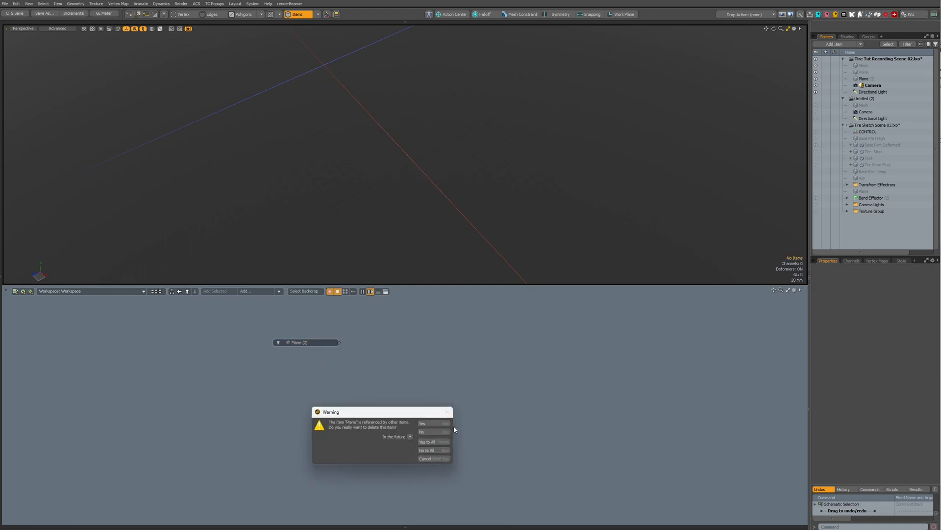
{"action": "left_click", "coordinate": [440, 442]}
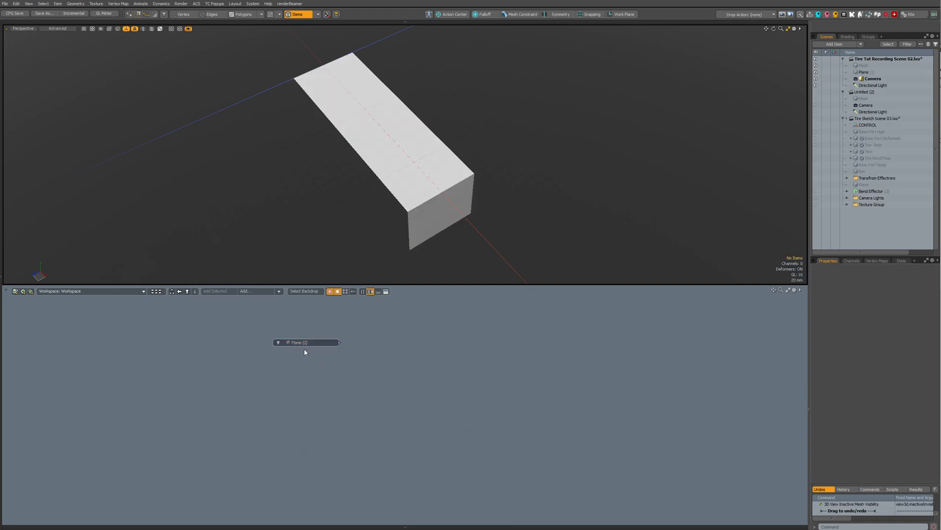
- Reposition the remaining plane's node in the schematic, rename the mesh as Base Part and clear the selection
{"action": "left_click", "coordinate": [308, 343]}
{"action": "left_click_drag", "start_coordinate": [308, 343], "coordinate": [264, 380]}
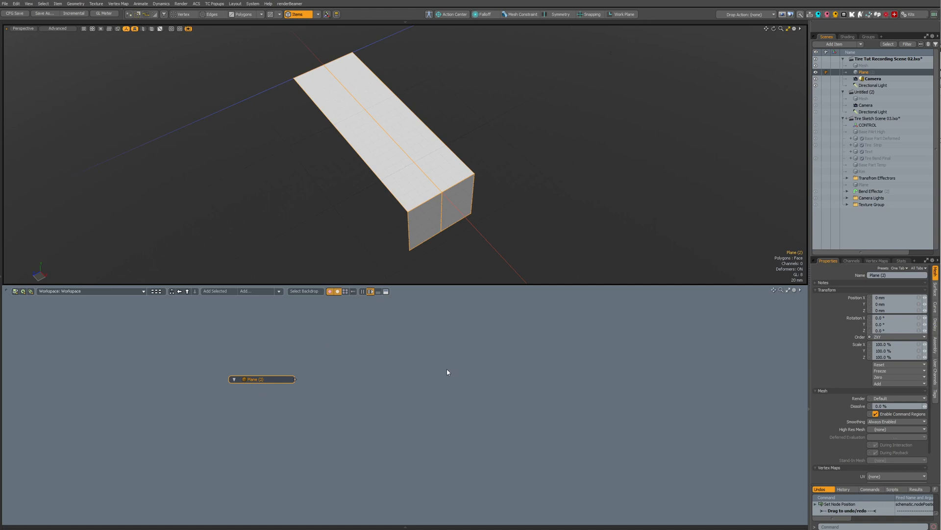
{"action": "type", "text": "p"}
{"action": "type", "text": "B"}
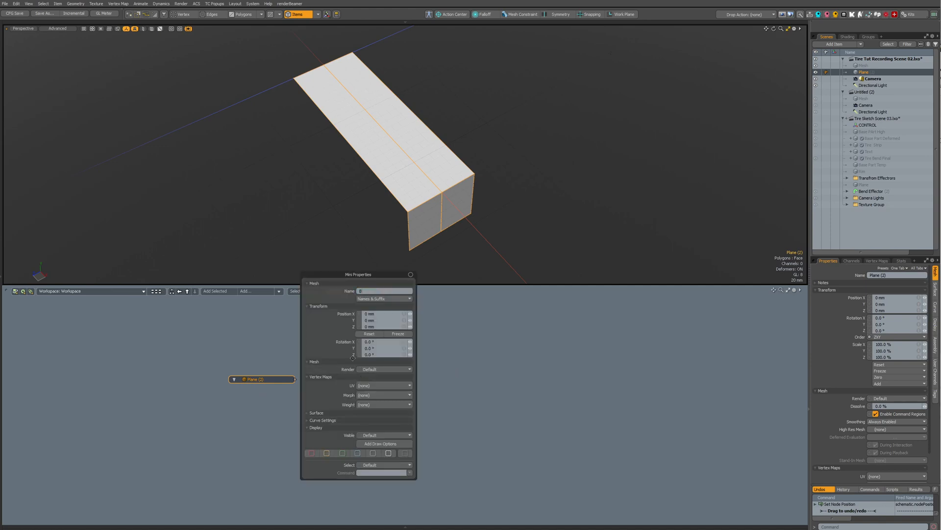
{"action": "type", "text": "ase Parr"}
{"action": "key", "text": "BackSpace"}
{"action": "type", "text": "t"}
{"action": "key", "text": "Return"}
{"action": "left_click", "coordinate": [499, 331]}
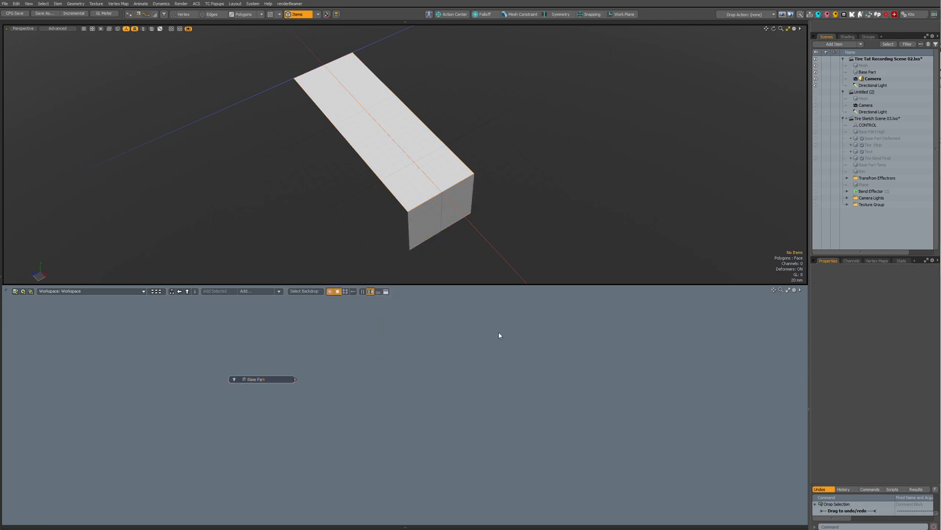
- Add a new mesh with a MeshOp Stack and a Merge Meshes operation to the schematic and arrange the nodes
{"action": "key", "text": "n"}
{"action": "left_click", "coordinate": [412, 408]}
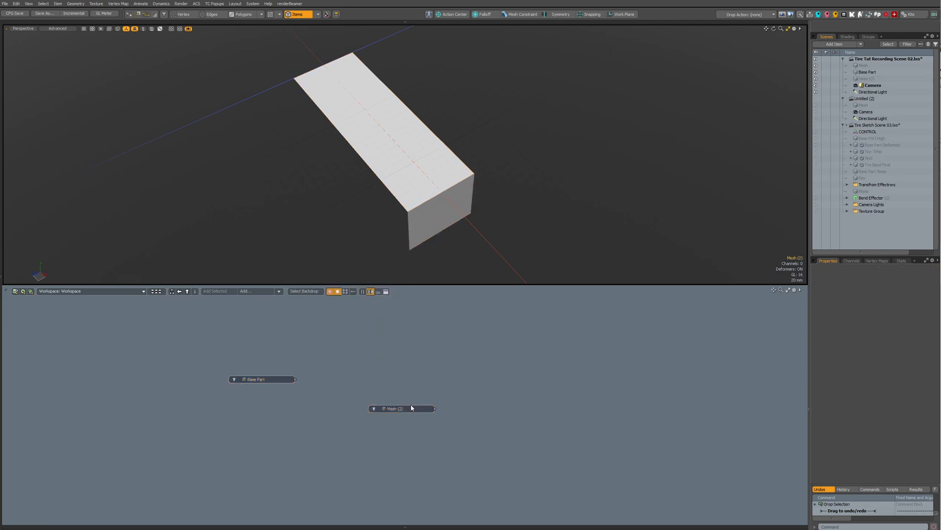
{"action": "left_click_drag", "start_coordinate": [411, 408], "coordinate": [412, 342]}
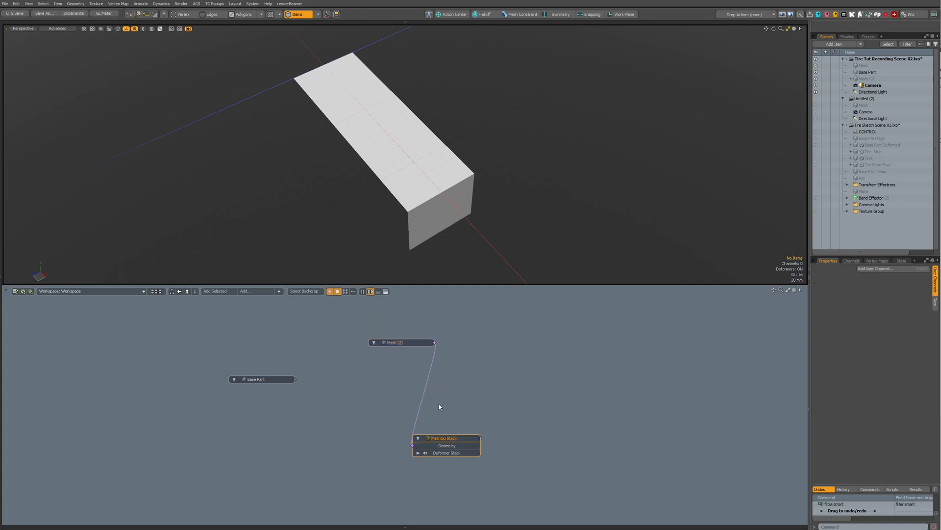
{"action": "left_click_drag", "start_coordinate": [444, 440], "coordinate": [562, 330]}
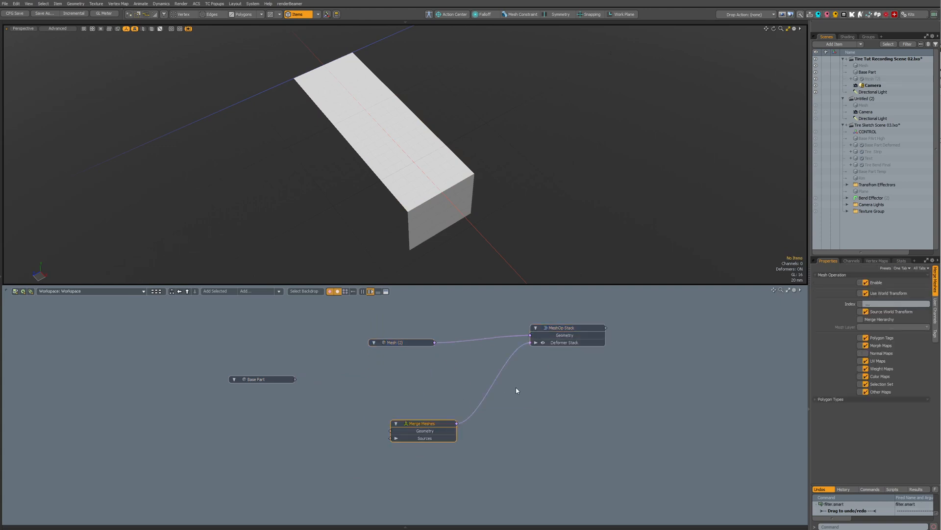
{"action": "left_click_drag", "start_coordinate": [433, 426], "coordinate": [426, 411]}
{"action": "key", "text": "Escape"}
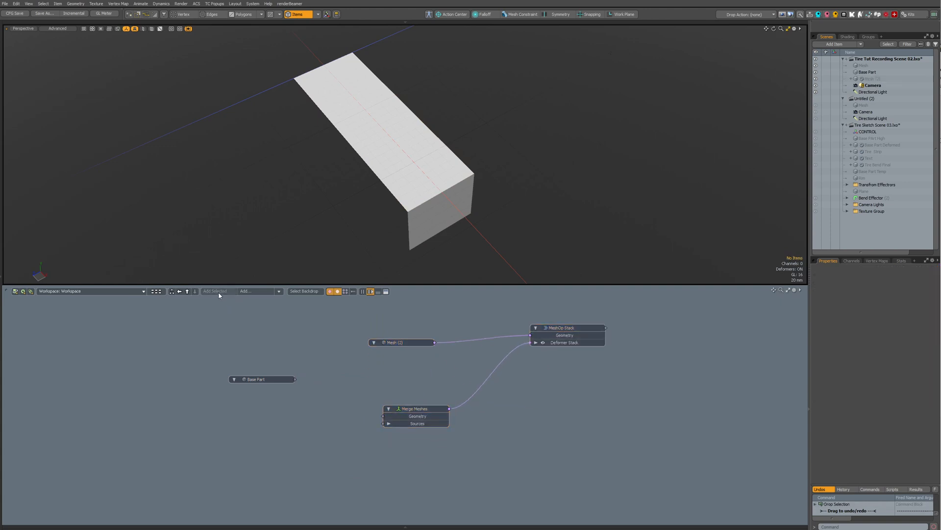
- Add a second, unconnected Merge Meshes operation to the schematic and delete it again
{"action": "left_click", "coordinate": [256, 291]}
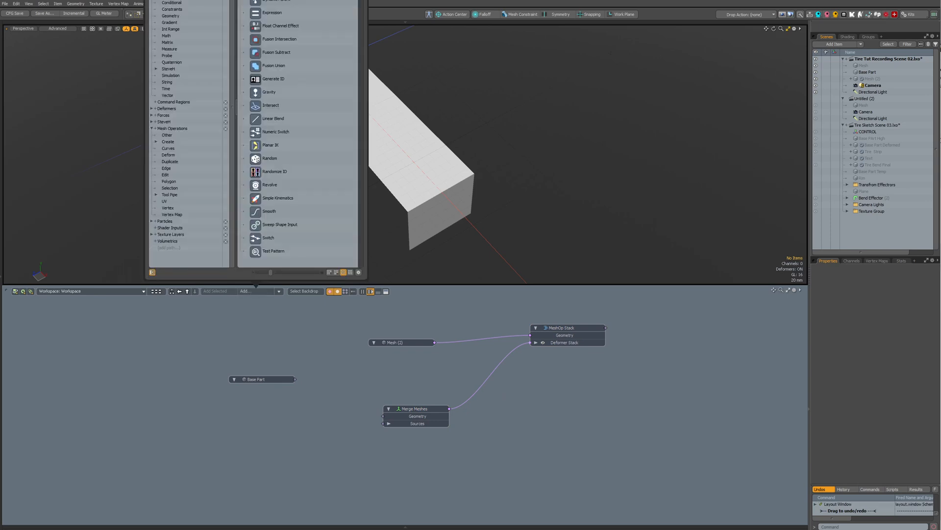
{"action": "left_click_drag", "start_coordinate": [250, 0], "coordinate": [225, 57]}
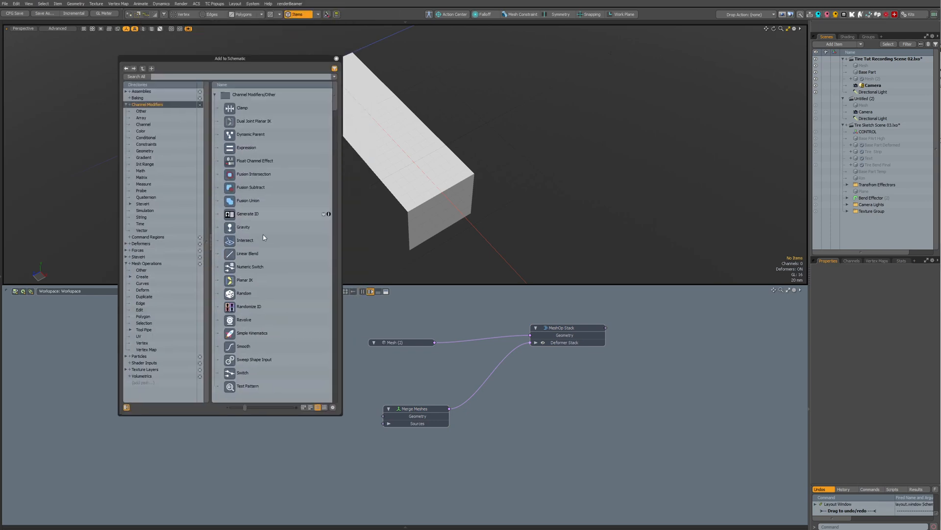
{"action": "left_click_drag", "start_coordinate": [339, 414], "coordinate": [351, 279]}
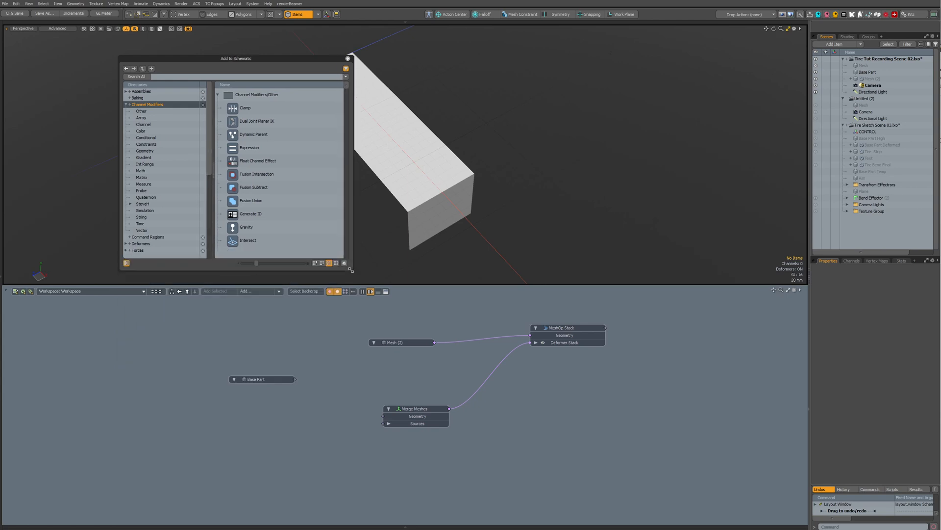
{"action": "left_click_drag", "start_coordinate": [297, 63], "coordinate": [284, 162]}
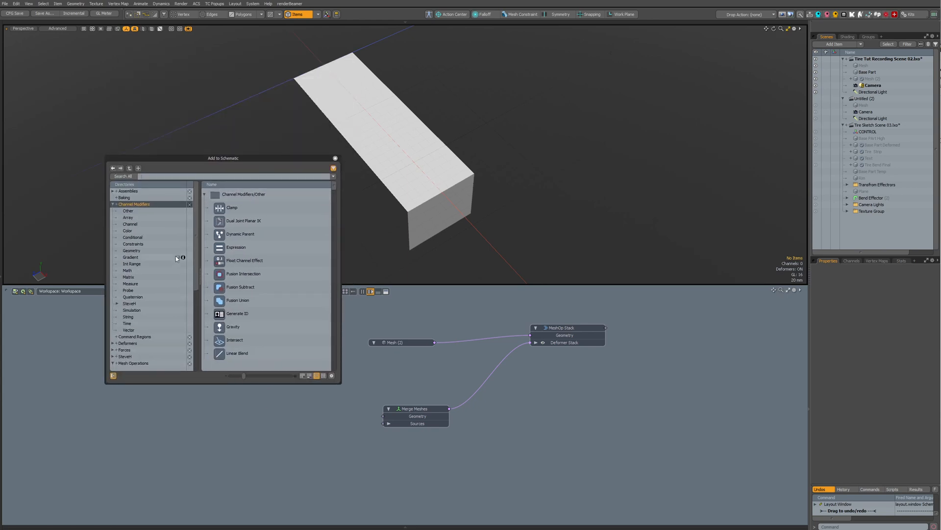
{"action": "type", "text": "mer"}
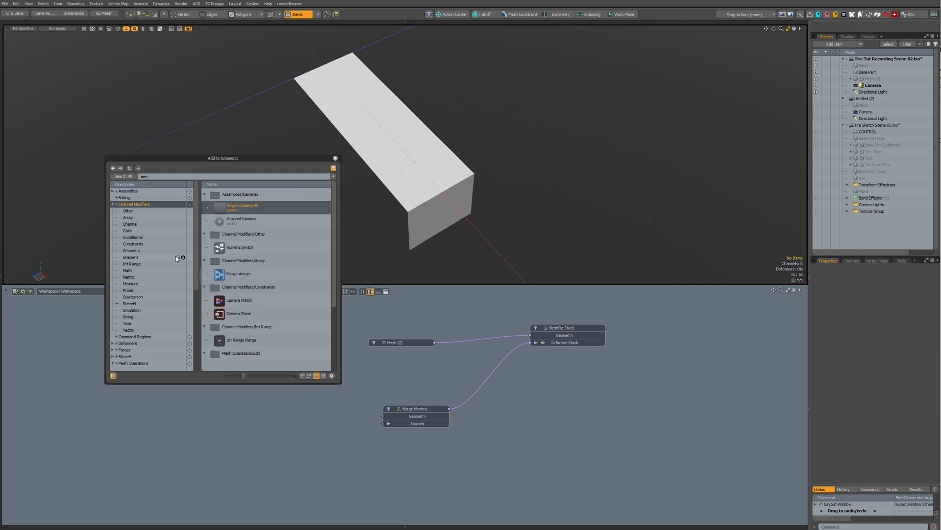
{"action": "type", "text": "g"}
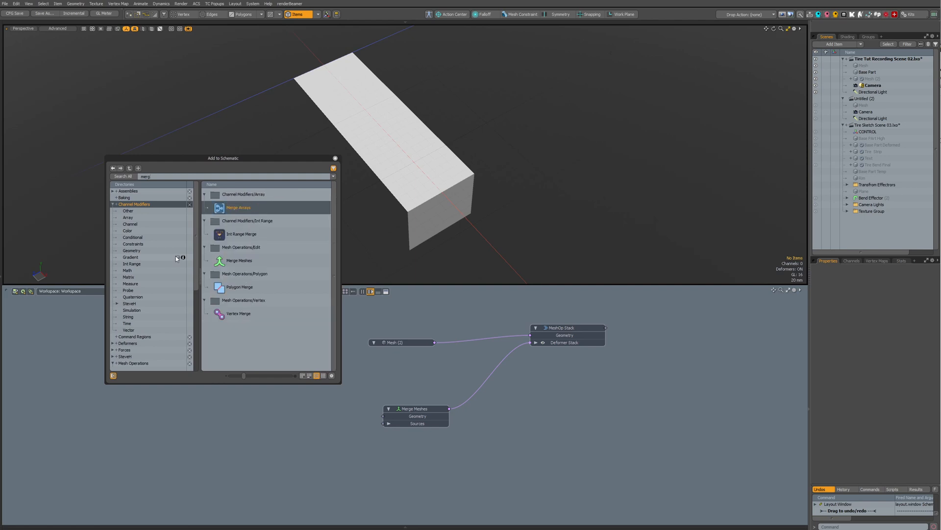
{"action": "left_click", "coordinate": [239, 260]}
{"action": "left_click", "coordinate": [506, 421]}
{"action": "left_click", "coordinate": [568, 407]}
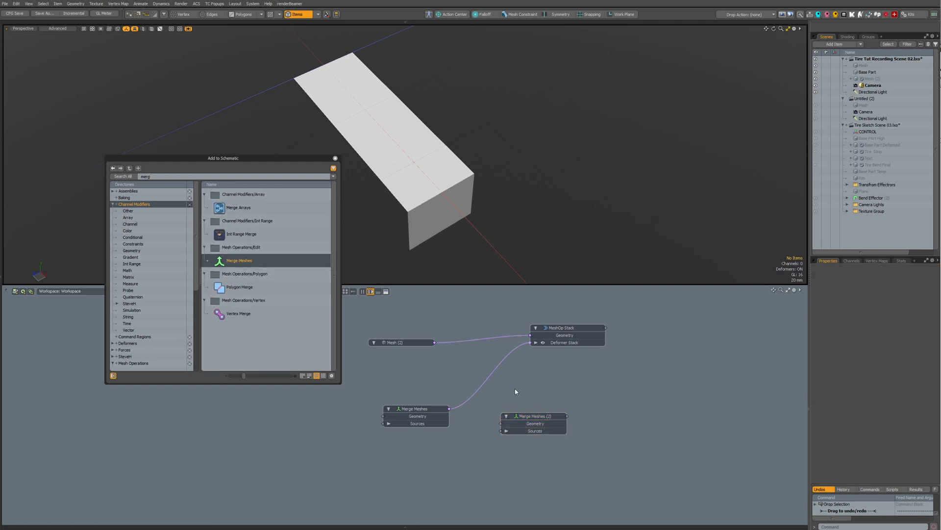
{"action": "left_click", "coordinate": [537, 416]}
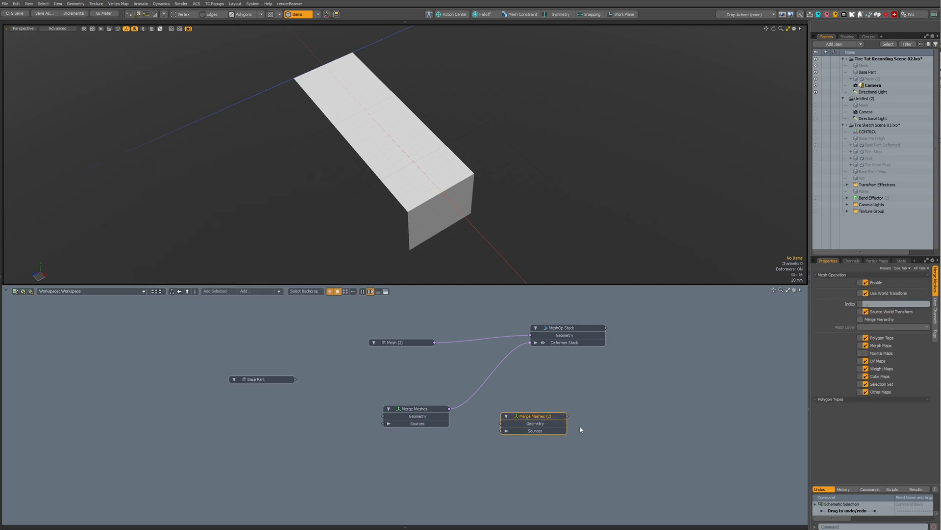
{"action": "key", "text": "Delete"}
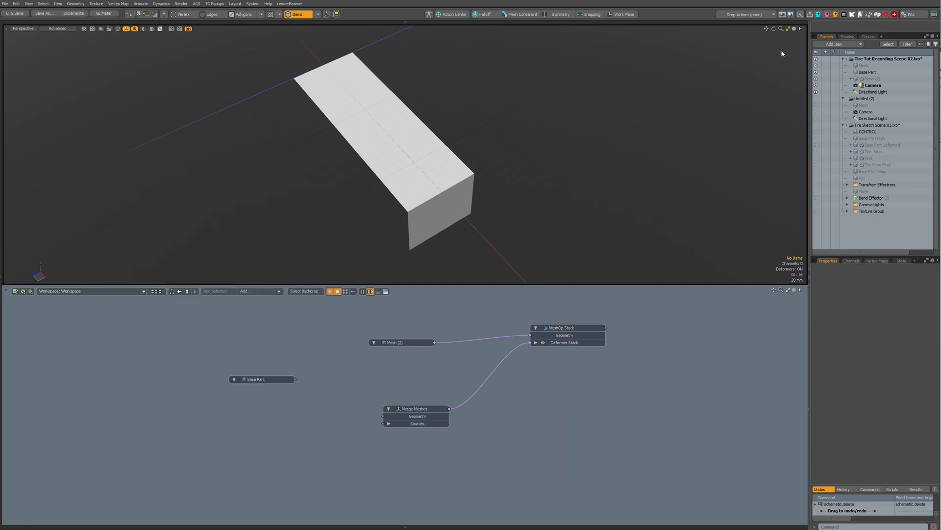
- Show the mesh operations list, expand the MeshOp Stack to review its contents, and hide the list again
{"action": "key", "text": "ctrl+space"}
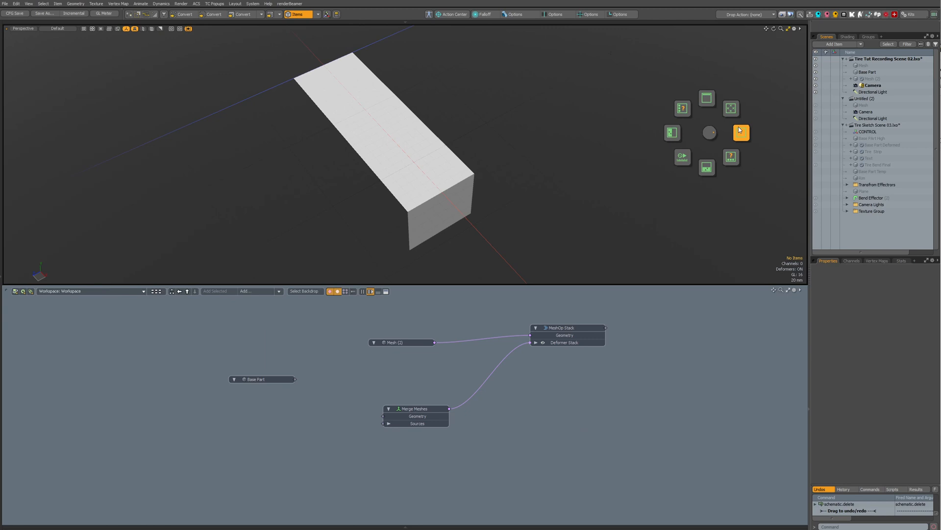
{"action": "left_click", "coordinate": [754, 132]}
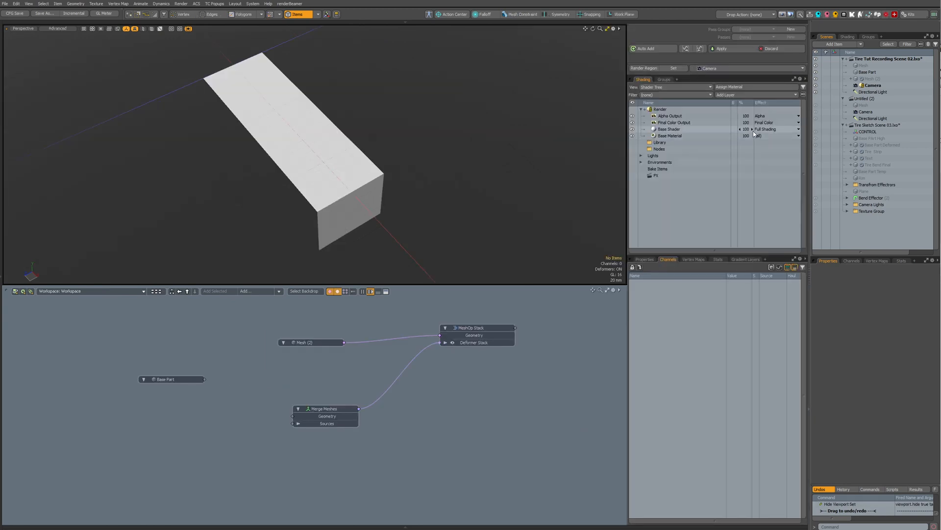
{"action": "left_click", "coordinate": [736, 23]}
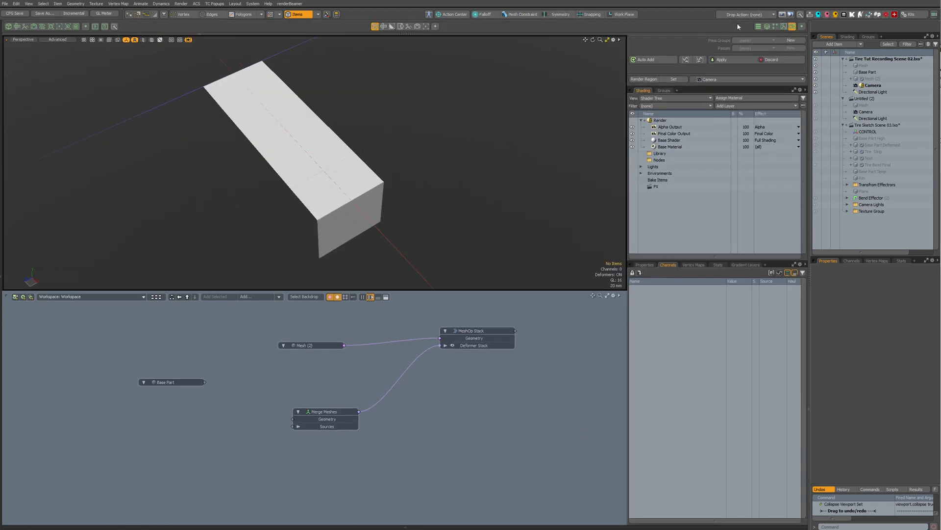
{"action": "left_click", "coordinate": [767, 26]}
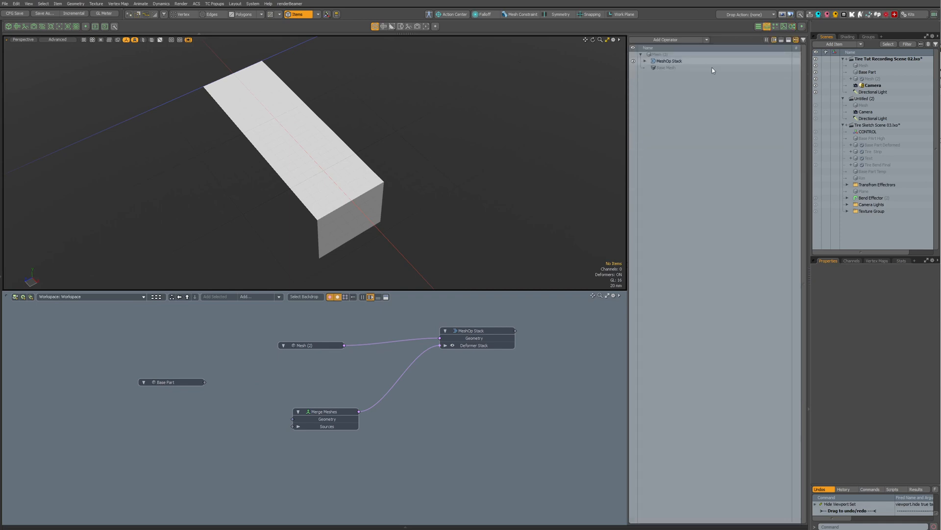
{"action": "left_click", "coordinate": [645, 61]}
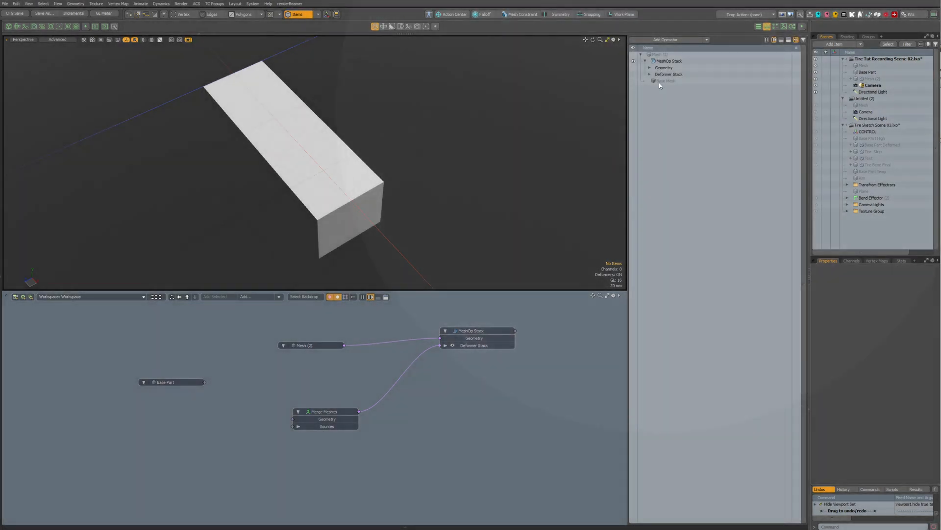
{"action": "left_click", "coordinate": [767, 27]}
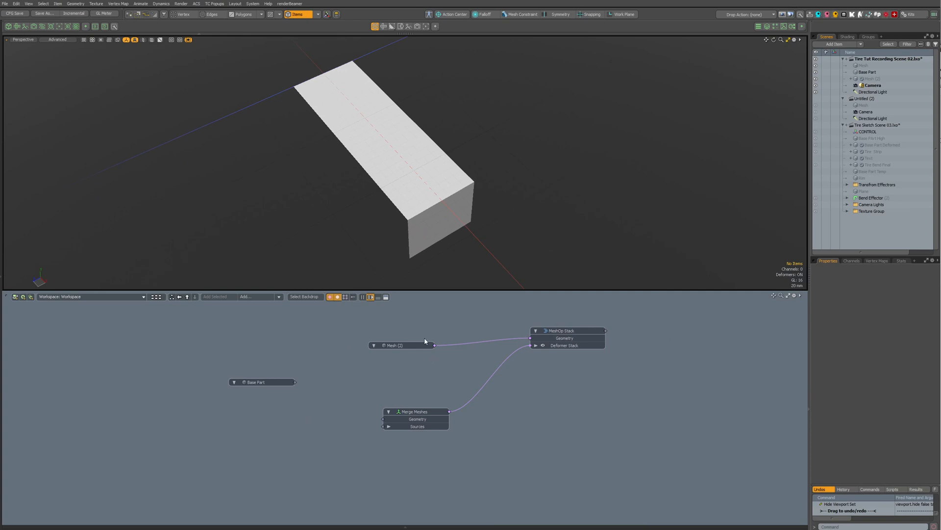
- Link Base Part to the Sources input of Merge Meshes and move the Mesh (2) and Merge Meshes nodes closer to the MeshOp Stack
{"action": "left_click_drag", "start_coordinate": [425, 344], "coordinate": [462, 344]}
{"action": "left_click_drag", "start_coordinate": [405, 420], "coordinate": [434, 391]}
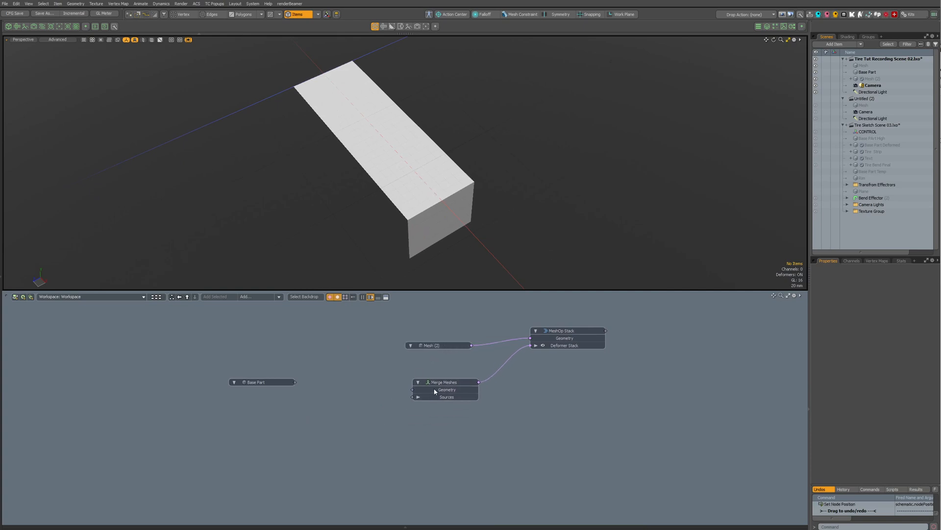
{"action": "left_click_drag", "start_coordinate": [295, 382], "coordinate": [413, 398]}
{"action": "left_click_drag", "start_coordinate": [434, 345], "coordinate": [442, 337]}
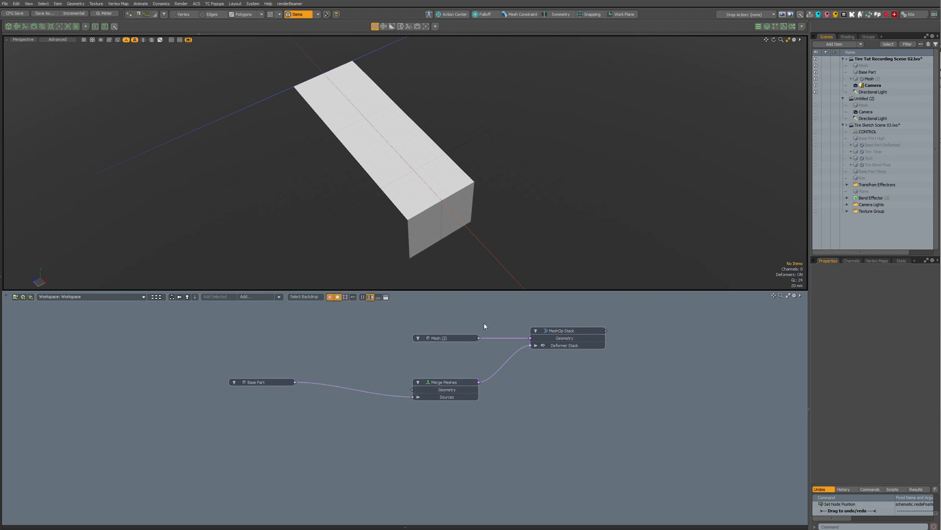
- Enlarge the schematic area and place the Base Part node directly beside the Sources input of Merge Meshes
{"action": "left_click_drag", "start_coordinate": [476, 315], "coordinate": [498, 317], "text": "ctrl+alt"}
{"action": "left_click_drag", "start_coordinate": [495, 316], "coordinate": [447, 326], "text": "alt"}
{"action": "left_click_drag", "start_coordinate": [440, 291], "coordinate": [439, 247]}
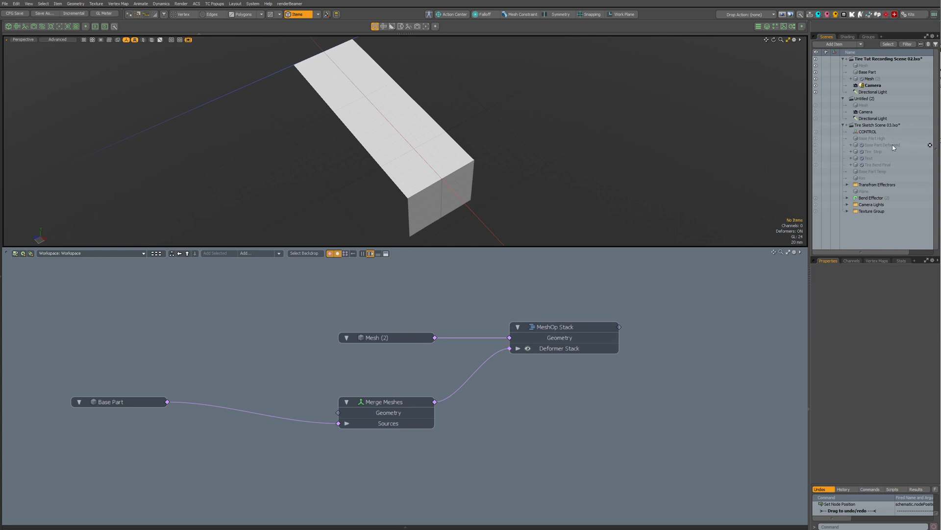
{"action": "left_click_drag", "start_coordinate": [435, 293], "coordinate": [475, 292], "text": "alt"}
{"action": "left_click_drag", "start_coordinate": [475, 292], "coordinate": [453, 291], "text": "ctrl+alt"}
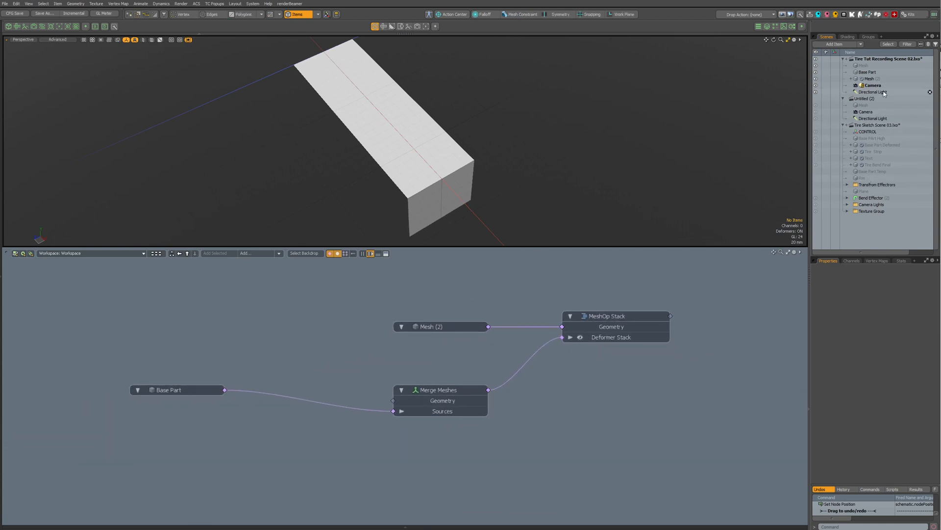
{"action": "left_click", "coordinate": [181, 395]}
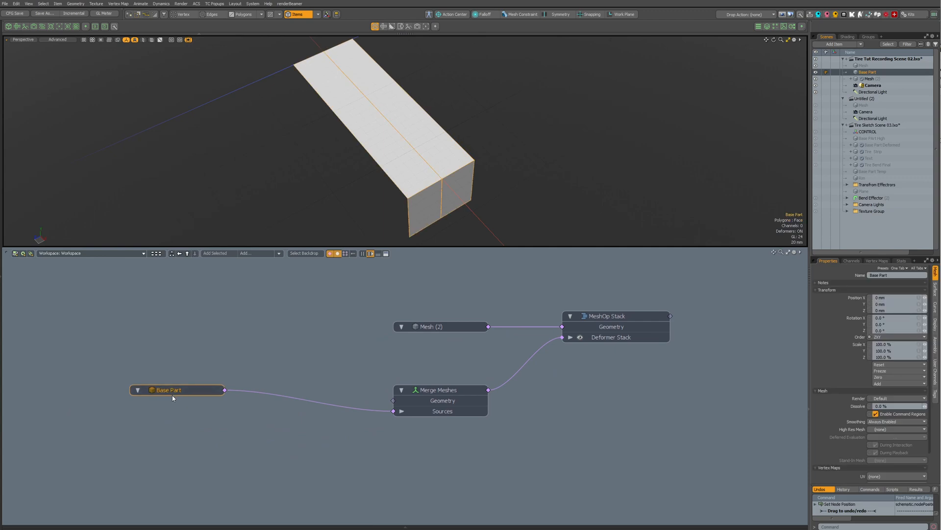
{"action": "left_click_drag", "start_coordinate": [172, 395], "coordinate": [299, 416]}
{"action": "left_click_drag", "start_coordinate": [477, 352], "coordinate": [392, 370], "text": "alt"}
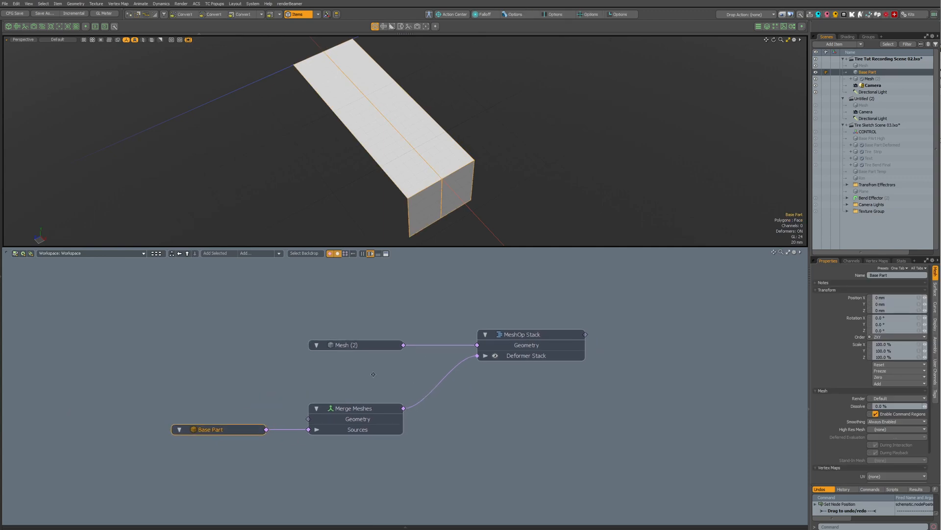
- Rename the Mesh (2) item as Clone Stripe
{"action": "left_click", "coordinate": [355, 349]}
{"action": "double_click", "coordinate": [356, 352]}
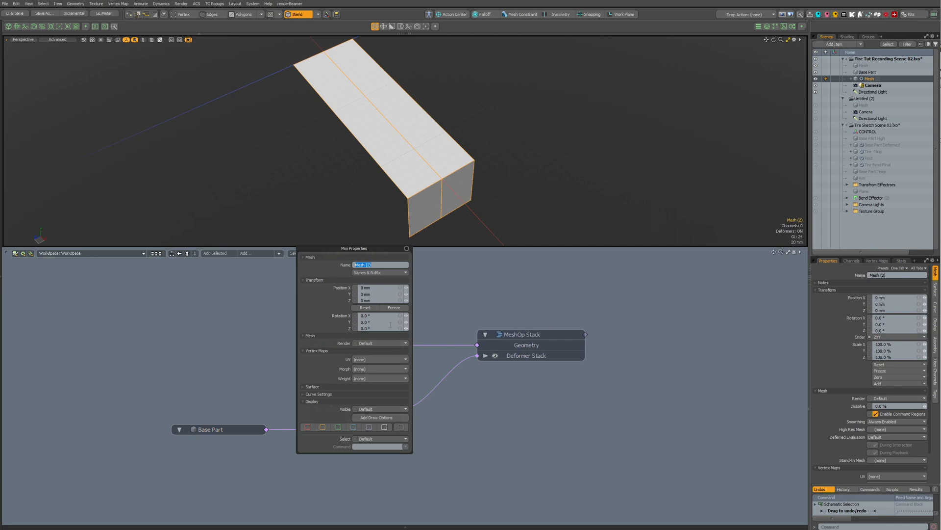
{"action": "type", "text": "Clao"}
{"action": "key", "text": "Return"}
{"action": "left_click", "coordinate": [558, 293]}
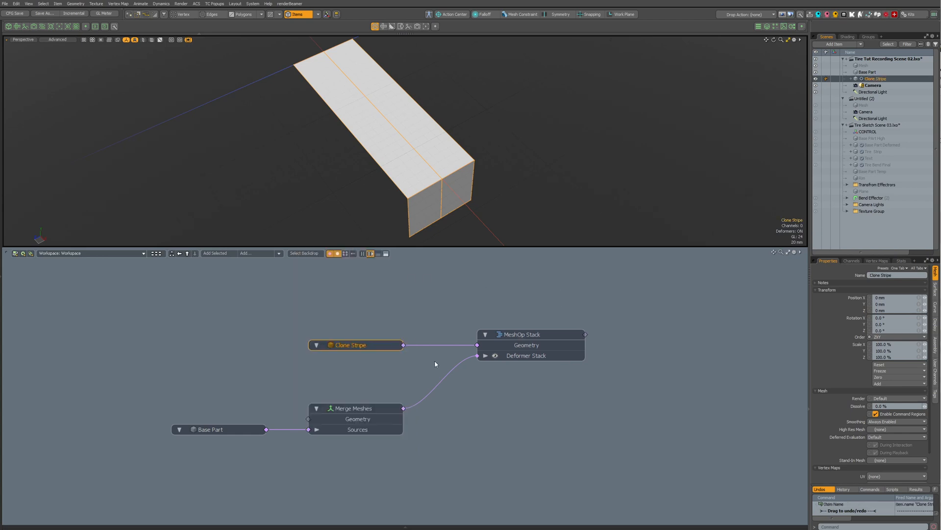
- Move Base Part and Merge Meshes lower, expand the Deformer Stack and add a Clone operation to it
{"action": "left_click_drag", "start_coordinate": [224, 394], "coordinate": [317, 463]}
{"action": "left_click", "coordinate": [486, 355]}
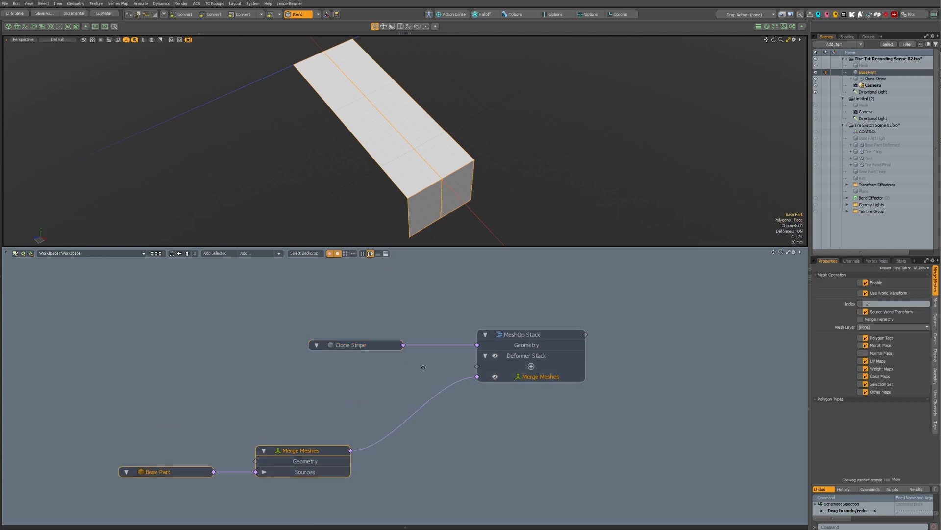
{"action": "middle_click_drag", "start_coordinate": [492, 374], "coordinate": [542, 367]}
{"action": "left_click_drag", "start_coordinate": [528, 368], "coordinate": [448, 380]}
{"action": "type", "text": "clon"}
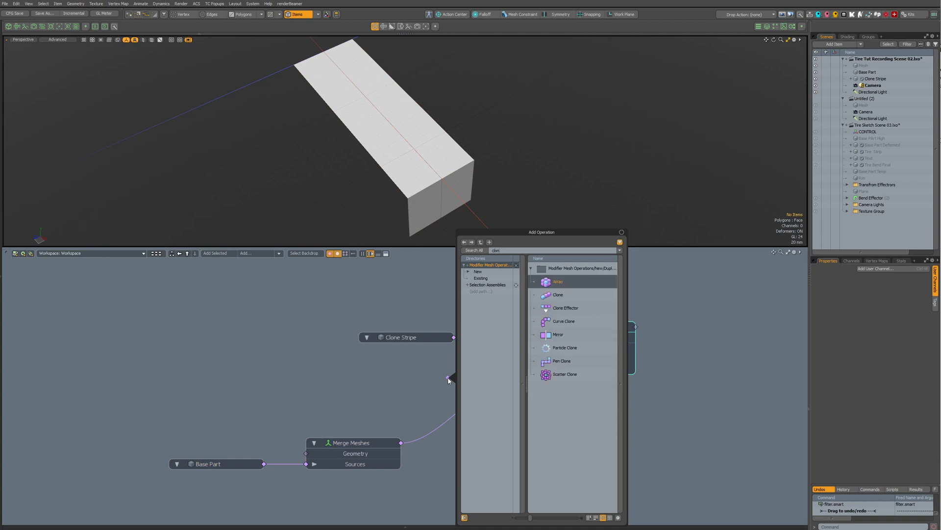
{"action": "key", "text": "Down"}
{"action": "key", "text": "Return"}
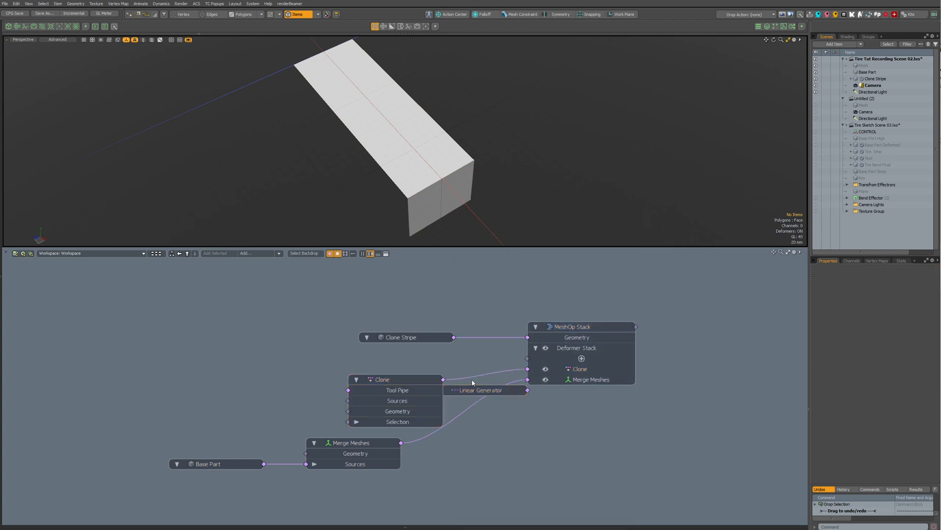
- Spread out the nodes, with Linear Generator ahead of Clone, Merge Meshes below Clone, and Base Part well ahead of Merge Meshes
{"action": "left_click_drag", "start_coordinate": [483, 395], "coordinate": [282, 396]}
{"action": "scroll", "coordinate": [260, 417], "scroll_direction": "down", "scroll_amount": 1}
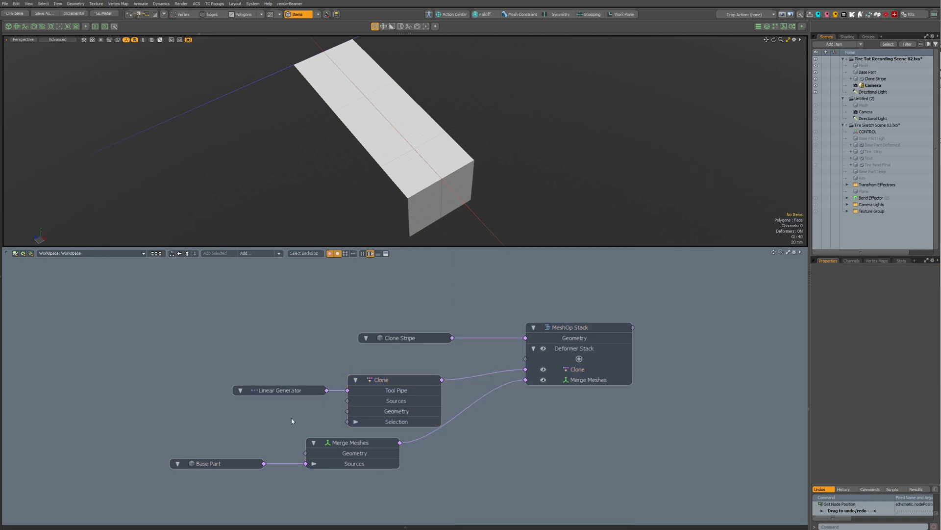
{"action": "left_click_drag", "start_coordinate": [363, 446], "coordinate": [429, 404]}
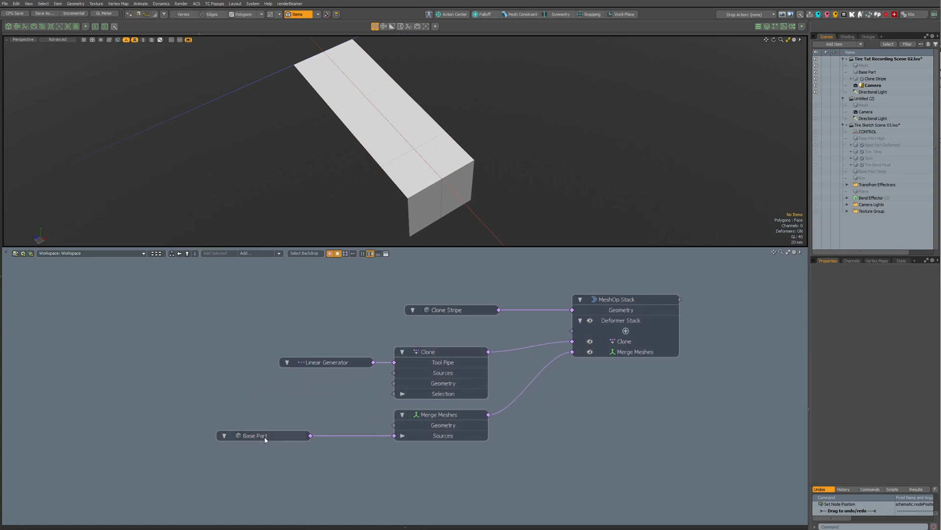
{"action": "left_click_drag", "start_coordinate": [265, 437], "coordinate": [66, 435]}
{"action": "left_click_drag", "start_coordinate": [443, 310], "coordinate": [423, 310]}
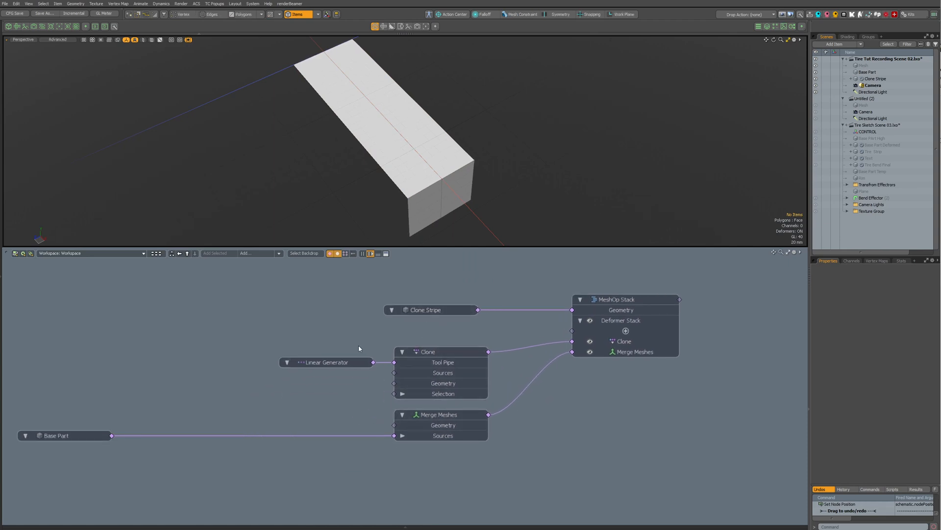
- Align the Clone Stripe, Clone and Merge Meshes nodes in one column and raise Clone Stripe level with the stack's Geometry input
{"action": "left_click_drag", "start_coordinate": [330, 336], "coordinate": [407, 367]}
{"action": "left_click_drag", "start_coordinate": [436, 298], "coordinate": [458, 448]}
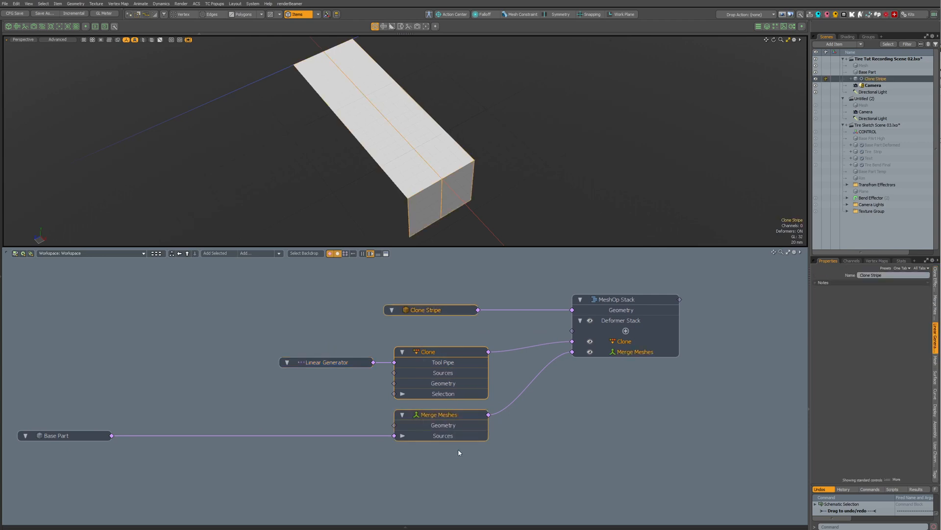
{"action": "key", "text": "ctrl+space"}
{"action": "left_click", "coordinate": [455, 363]}
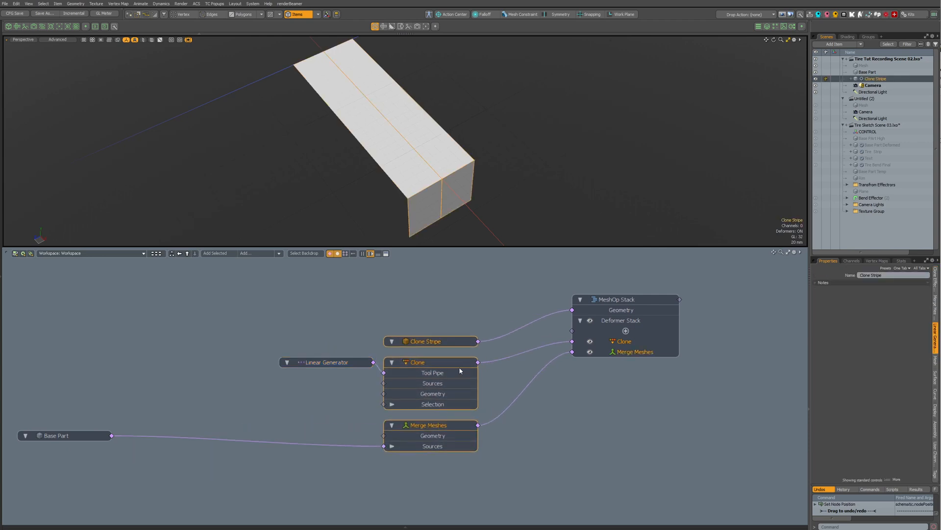
{"action": "left_click", "coordinate": [446, 318]}
{"action": "left_click_drag", "start_coordinate": [446, 341], "coordinate": [449, 314]}
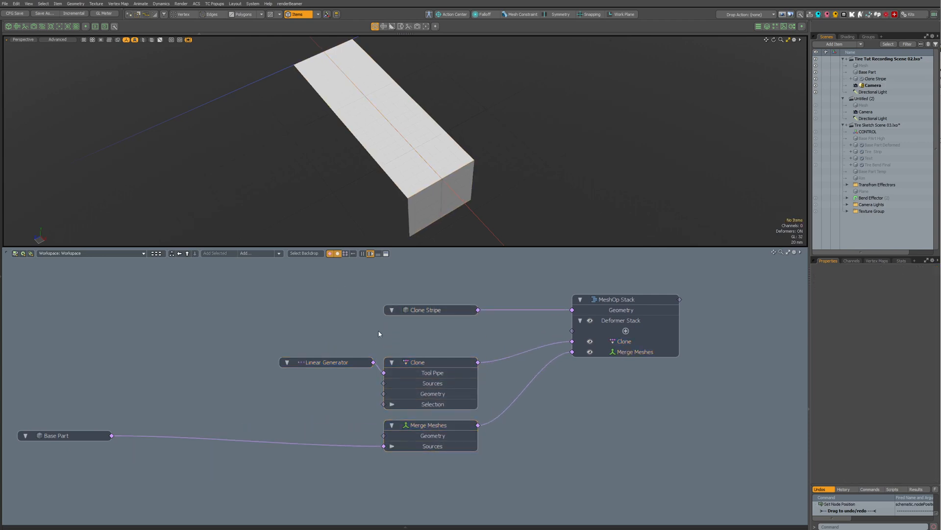
- Set the Linear Generator's Y offset to 0 mm and offset the clone along Z so it sits beside the original strip
{"action": "left_click_drag", "start_coordinate": [385, 349], "coordinate": [366, 362], "text": "alt"}
{"action": "left_click_drag", "start_coordinate": [498, 321], "coordinate": [457, 320], "text": "alt"}
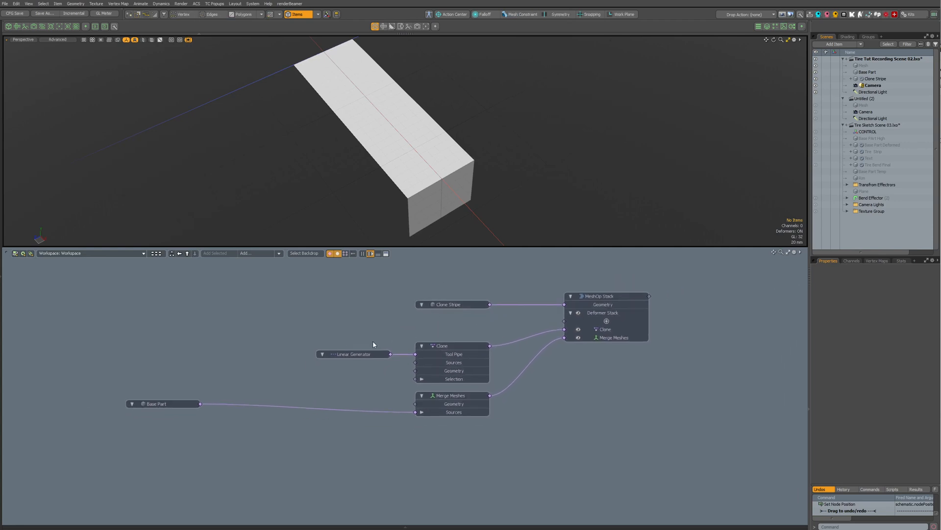
{"action": "left_click", "coordinate": [360, 354]}
{"action": "left_click_drag", "start_coordinate": [436, 105], "coordinate": [351, 112], "text": "ctrl+alt"}
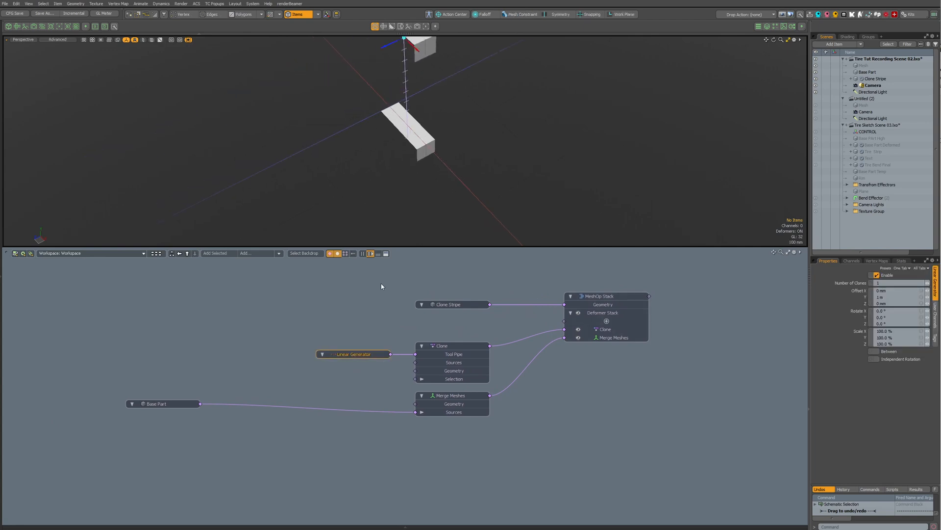
{"action": "left_click", "coordinate": [891, 296]}
{"action": "type", "text": "0"}
{"action": "key", "text": "Return"}
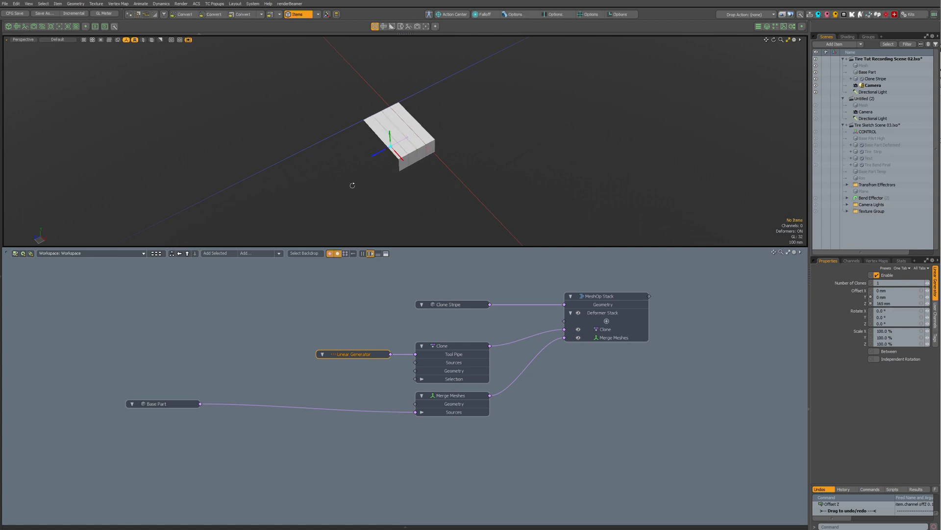
- Raise the Linear Generator's Z offset to 515 mm and set its number of clones to 10
{"action": "mouse_move", "coordinate": [351, 182]}
{"action": "left_mouse_down", "text": "alt"}
{"action": "mouse_move", "coordinate": [391, 168]}
{"action": "mouse_move", "coordinate": [333, 172]}
{"action": "left_mouse_up", "text": "alt"}
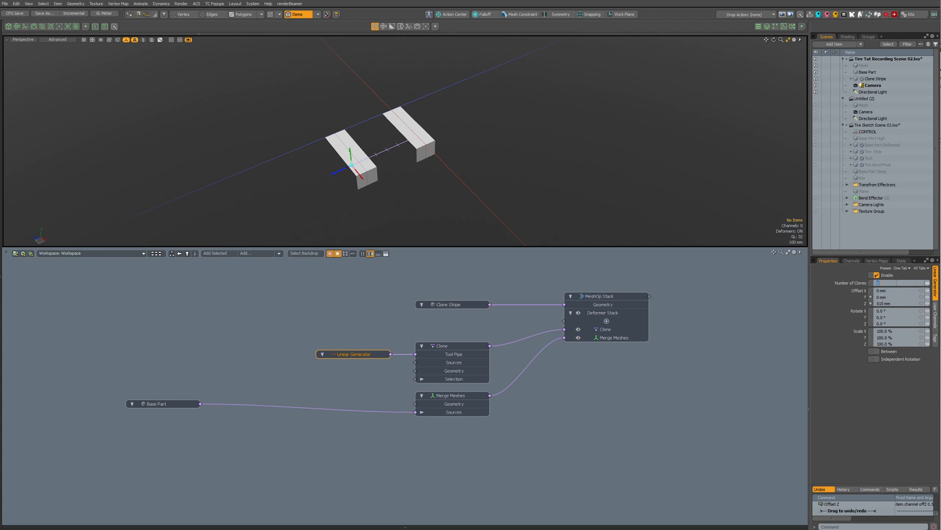
{"action": "type", "text": "0"}
{"action": "key", "text": "Return"}
{"action": "scroll", "coordinate": [340, 149], "scroll_direction": "down", "scroll_amount": 3}
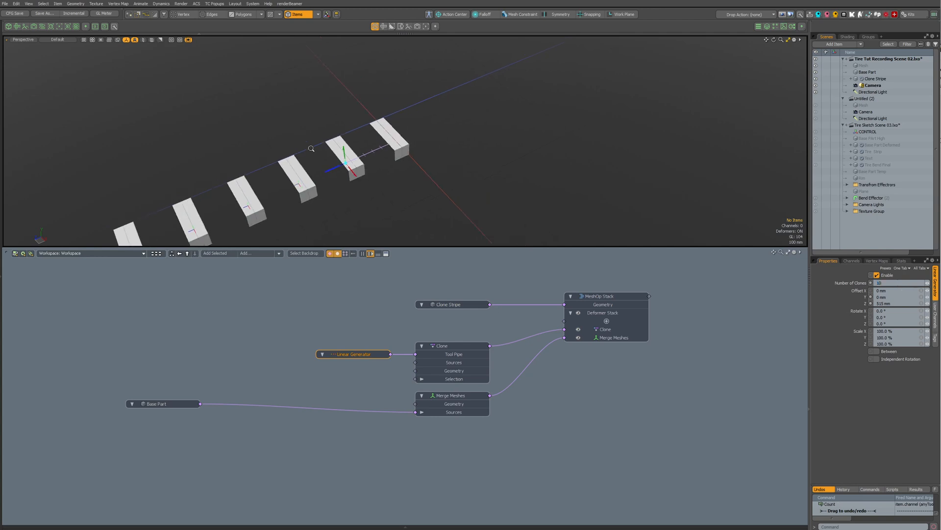
{"action": "mouse_move", "coordinate": [340, 149]}
{"action": "left_mouse_down", "text": "alt"}
{"action": "mouse_move", "coordinate": [347, 232]}
{"action": "mouse_move", "coordinate": [334, 225]}
{"action": "left_mouse_up", "text": "alt"}
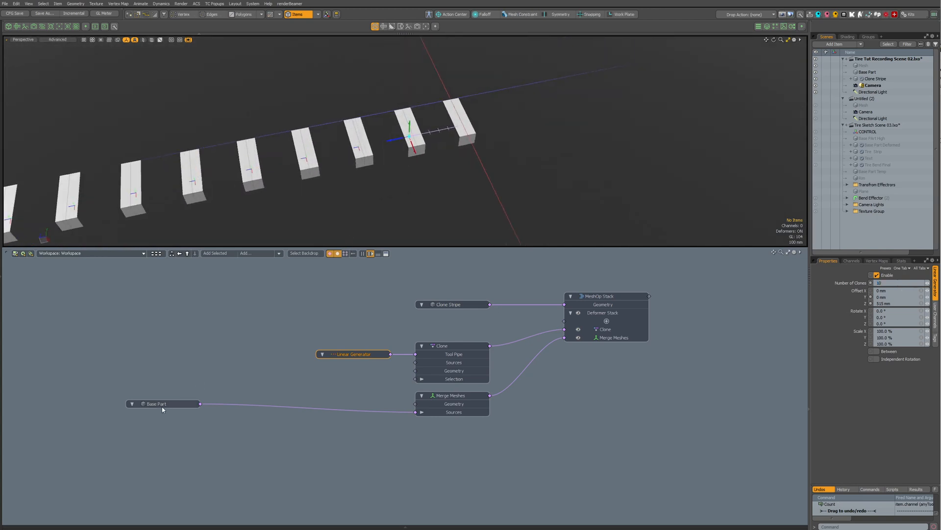
- Align the Base Part node level with the Sources input of Merge Meshes and select the Linear Generator
{"action": "left_click_drag", "start_coordinate": [162, 406], "coordinate": [275, 368]}
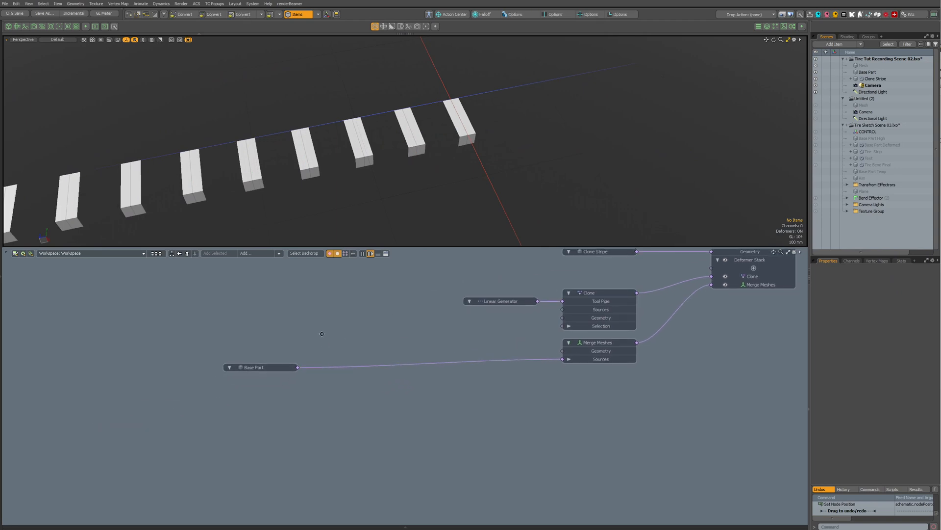
{"action": "left_click_drag", "start_coordinate": [321, 334], "coordinate": [347, 381], "text": "alt"}
{"action": "left_click_drag", "start_coordinate": [279, 419], "coordinate": [238, 411]}
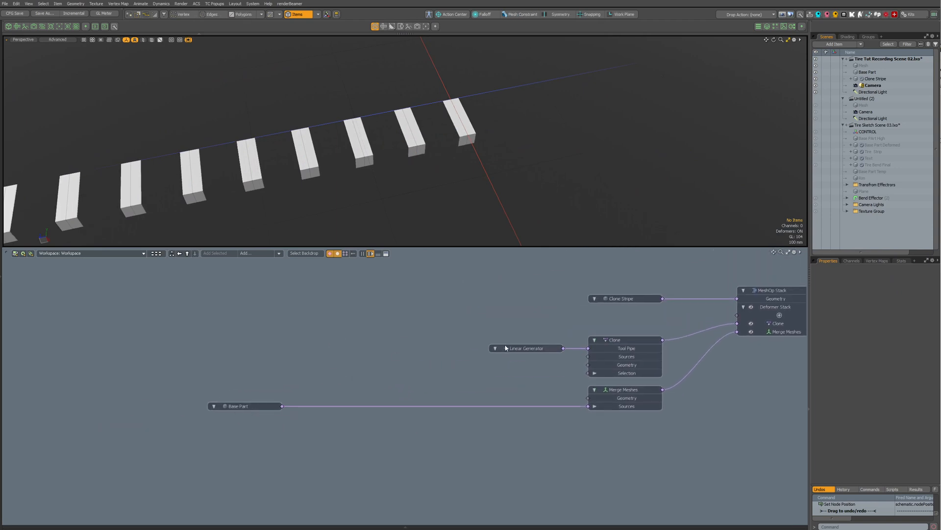
{"action": "left_click", "coordinate": [520, 348]}
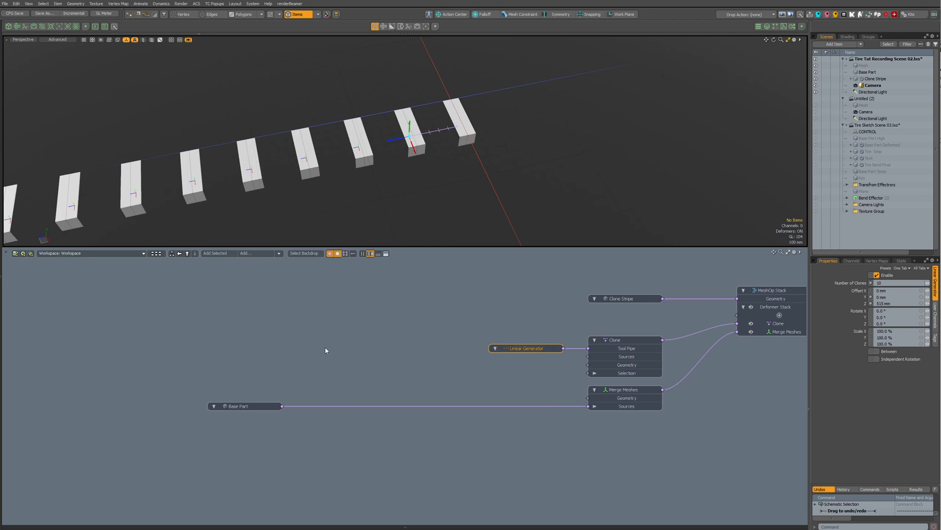
- Add a Mesh Info node between Base Part and Linear Generator and link Base Part to its Mesh input
{"action": "key", "text": "Tab"}
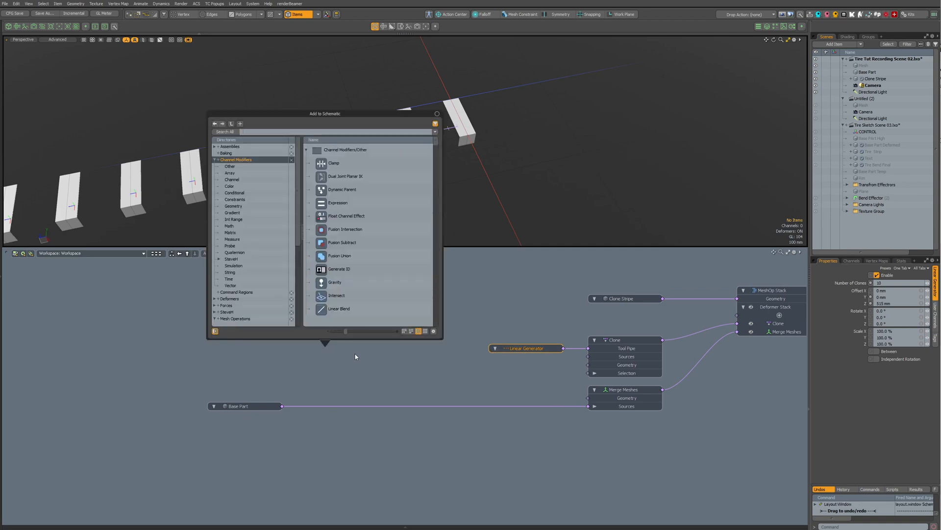
{"action": "type", "text": "mesh"}
{"action": "key", "text": "Down"}
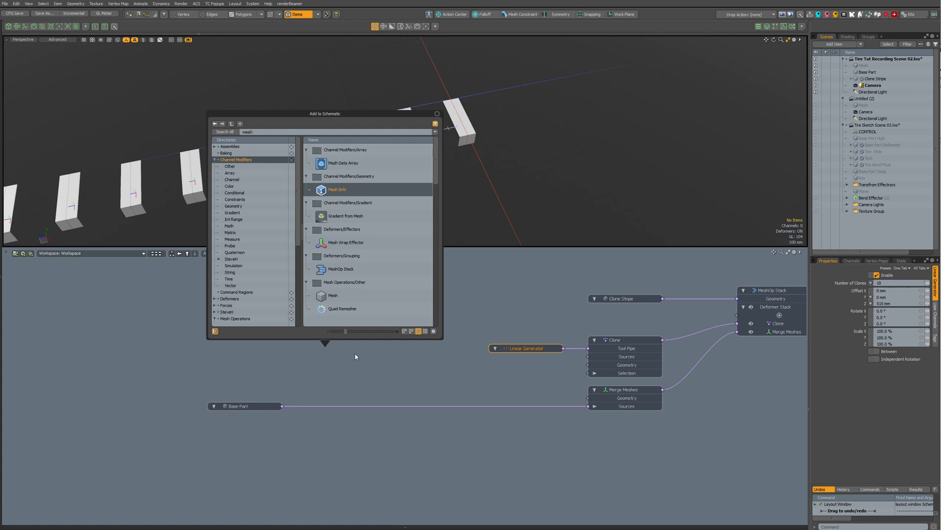
{"action": "key", "text": "Return"}
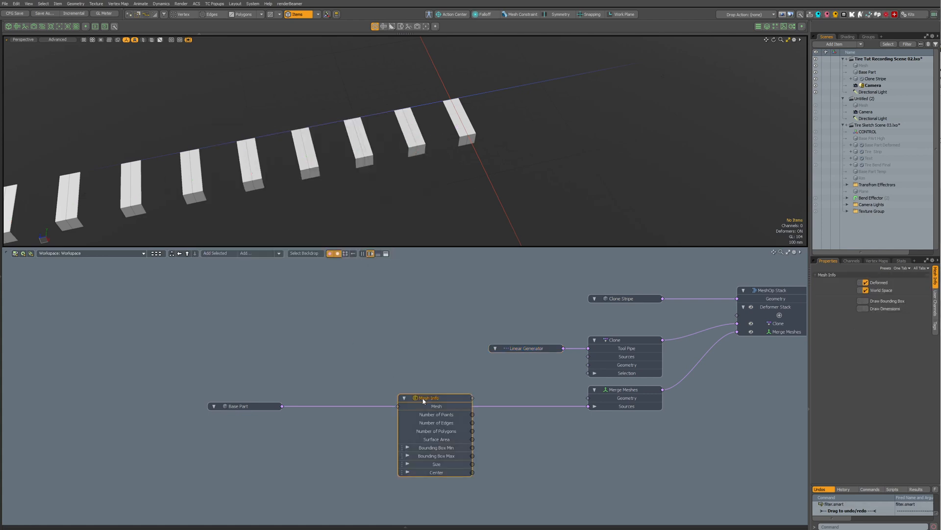
{"action": "left_click_drag", "start_coordinate": [424, 400], "coordinate": [349, 284]}
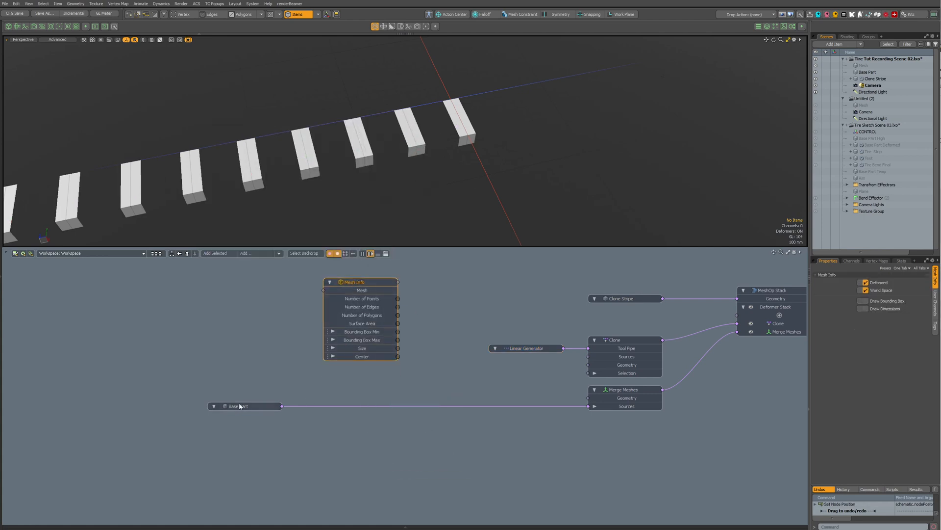
{"action": "left_click_drag", "start_coordinate": [240, 406], "coordinate": [331, 291]}
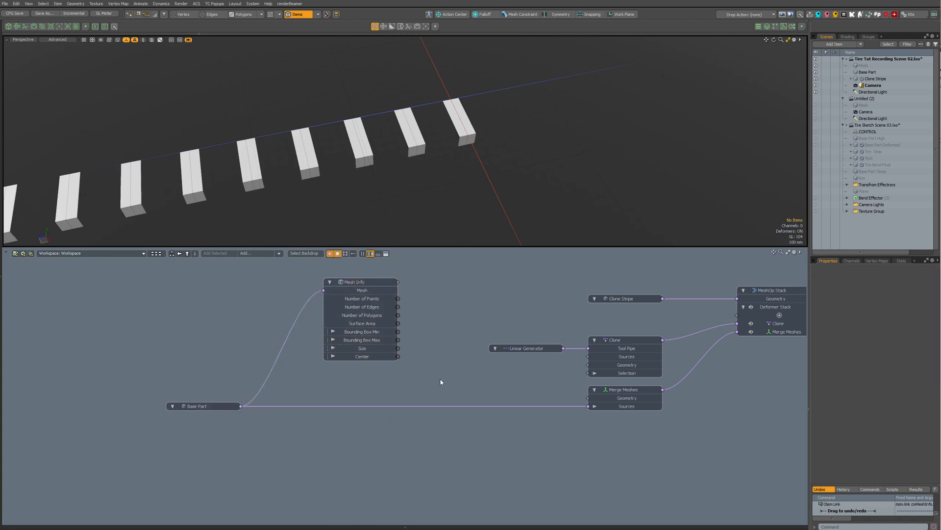
- Expose the Linear Generator's Offset Z channel and link Mesh Info's Size Z output to it
{"action": "left_click", "coordinate": [333, 348]}
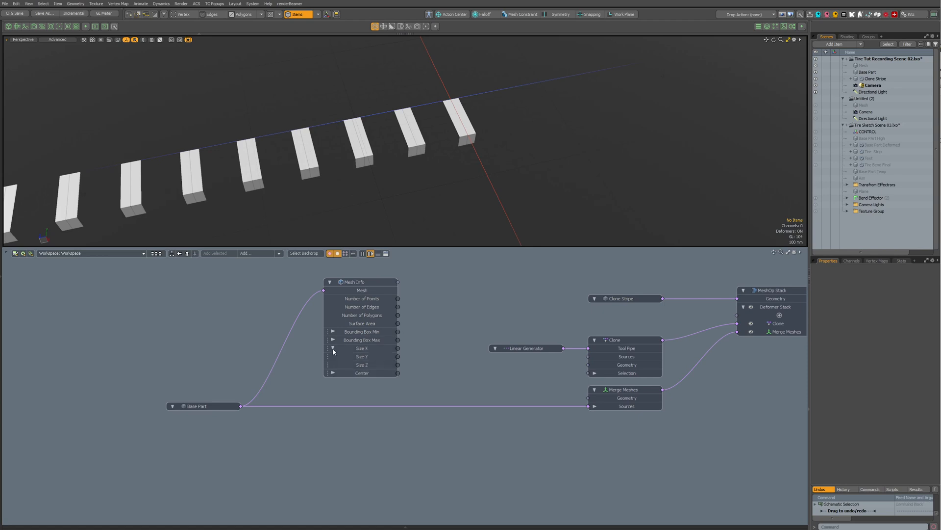
{"action": "left_click", "coordinate": [365, 364]}
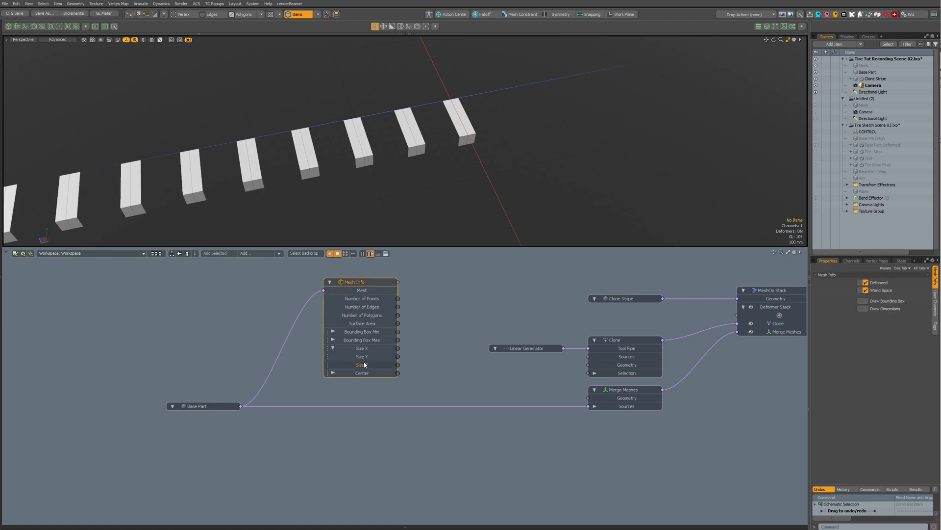
{"action": "left_click", "coordinate": [523, 350]}
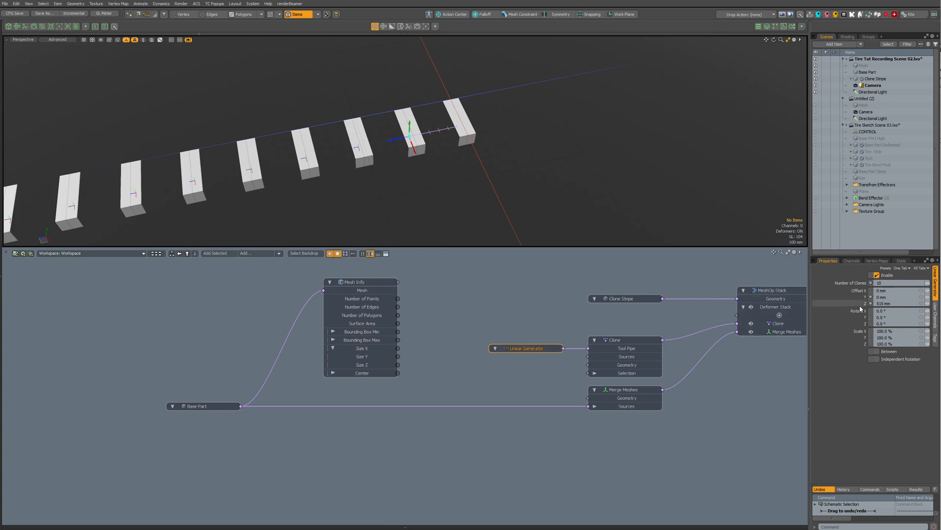
{"action": "left_click", "coordinate": [815, 303]}
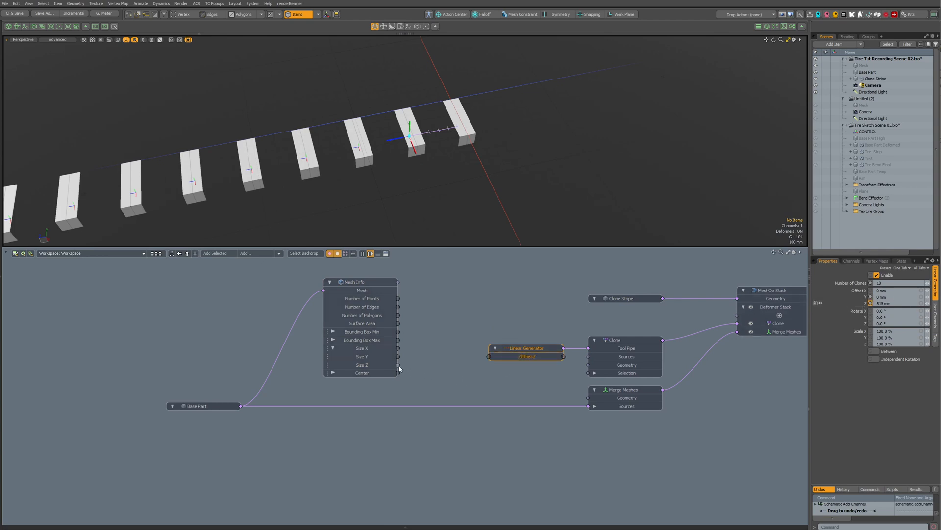
{"action": "left_click_drag", "start_coordinate": [398, 365], "coordinate": [489, 356]}
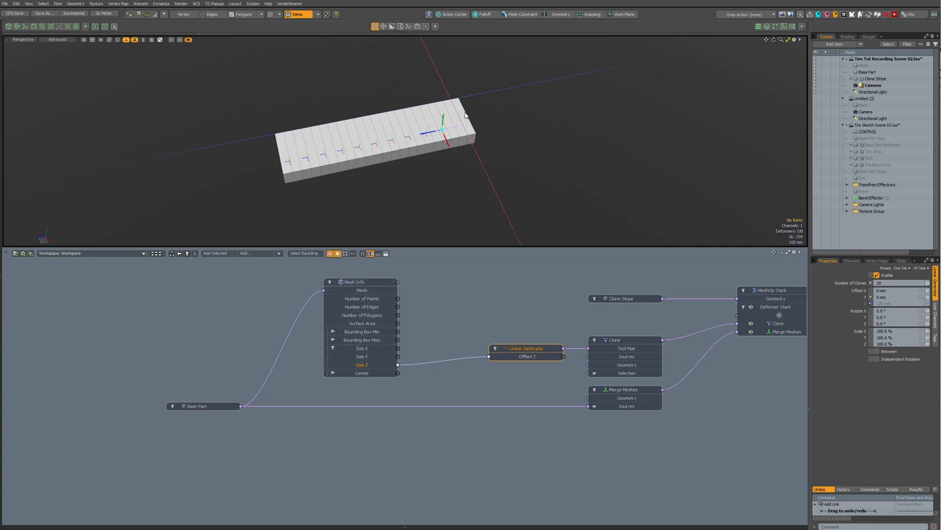
- Scale the Base Part item along Z to 149.5 %
{"action": "scroll", "coordinate": [466, 115], "scroll_direction": "up", "scroll_amount": 3}
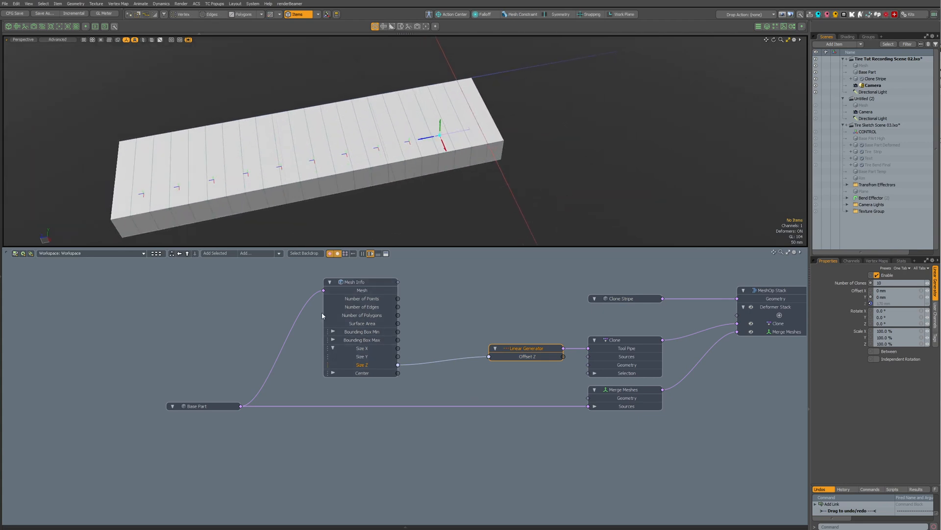
{"action": "left_click", "coordinate": [197, 406]}
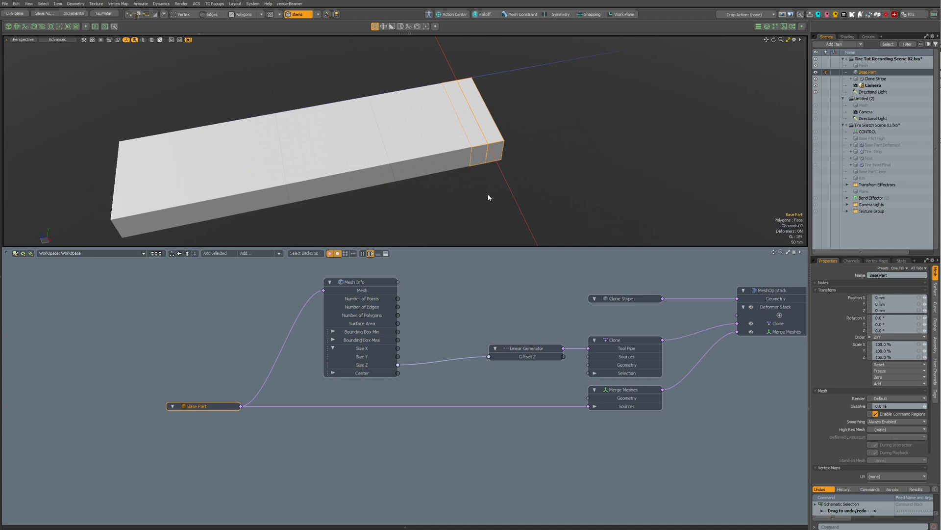
{"action": "key", "text": "r"}
{"action": "mouse_move", "coordinate": [426, 85]}
{"action": "left_mouse_down"}
{"action": "mouse_move", "coordinate": [403, 90]}
{"action": "mouse_move", "coordinate": [431, 86]}
{"action": "left_mouse_up"}
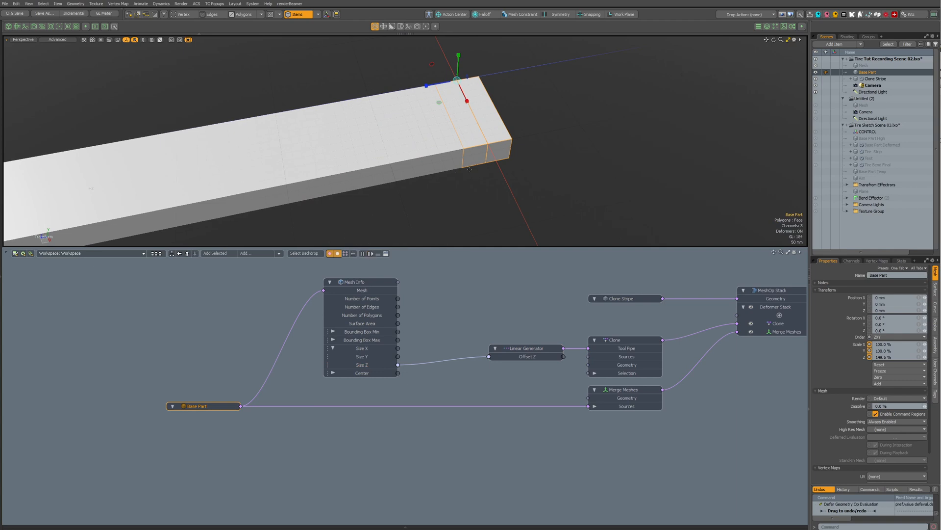
- Try moving the Base Part's two front polygons along Z, undo the move and clear the selection
{"action": "key", "text": "3"}
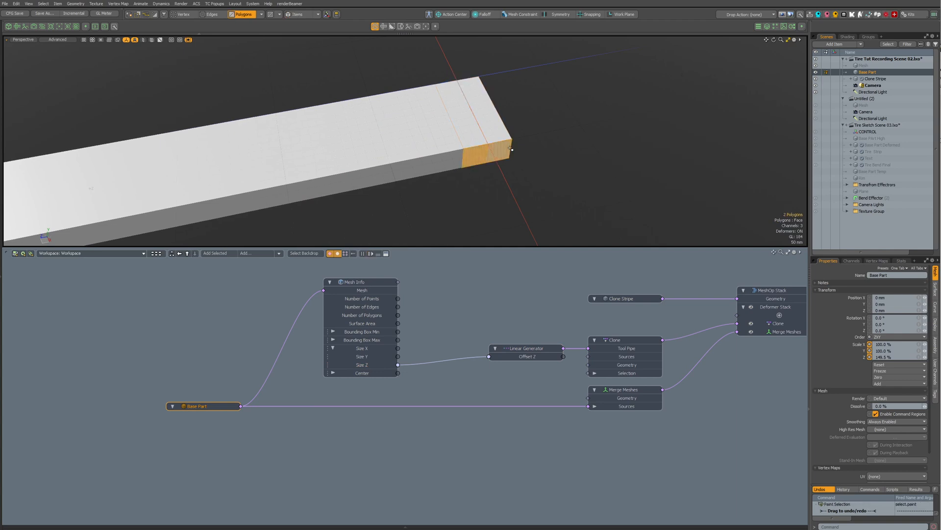
{"action": "left_click_drag", "start_coordinate": [456, 159], "coordinate": [487, 154]}
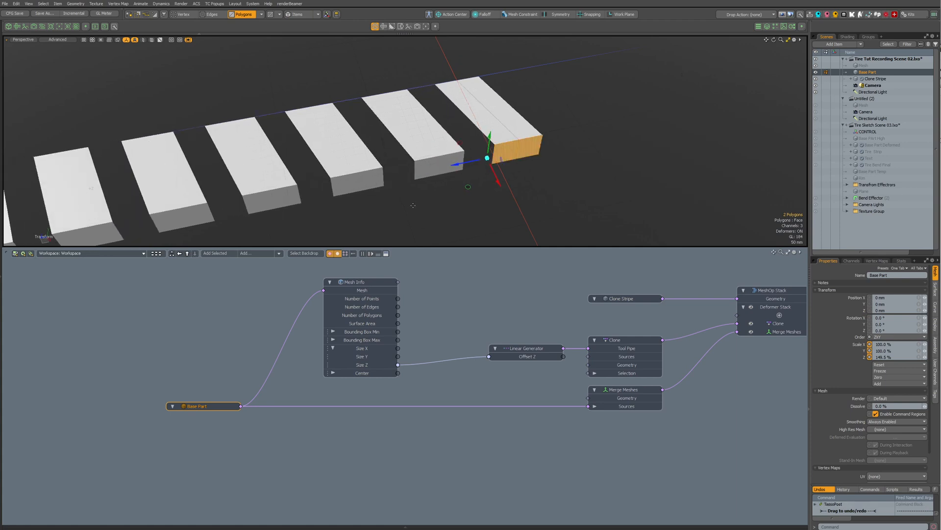
{"action": "key", "text": "ctrl+z"}
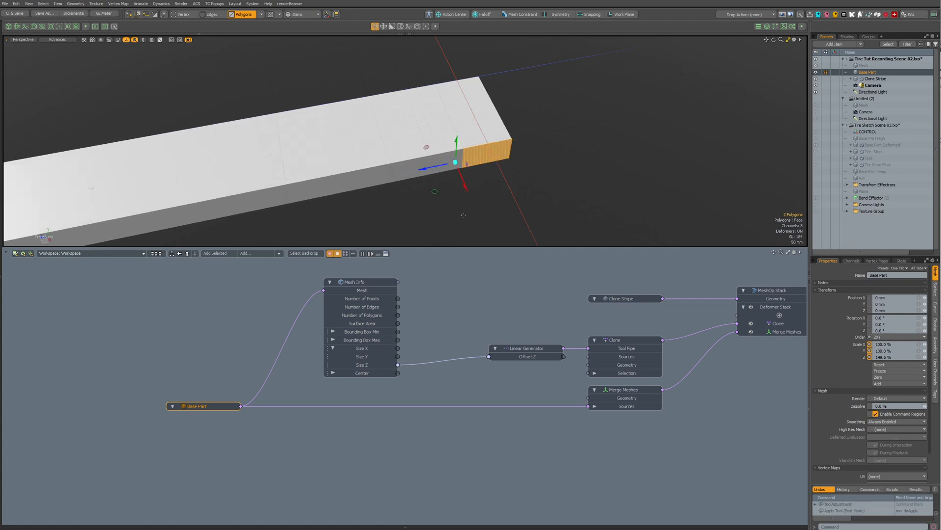
{"action": "left_click", "coordinate": [464, 215]}
- Move Base Part further from Mesh Info and remove Mesh Info's Number of Points, Edges, Polygons and Surface Area channels
{"action": "left_click_drag", "start_coordinate": [202, 407], "coordinate": [169, 408]}
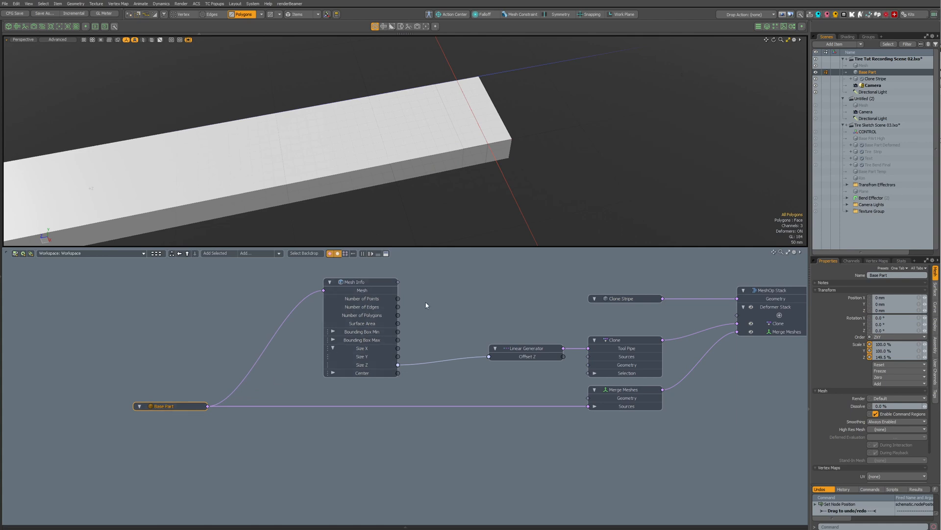
{"action": "left_click", "coordinate": [364, 301]}
{"action": "key", "text": "Delete"}
{"action": "left_click", "coordinate": [365, 300]}
{"action": "key", "text": "Delete"}
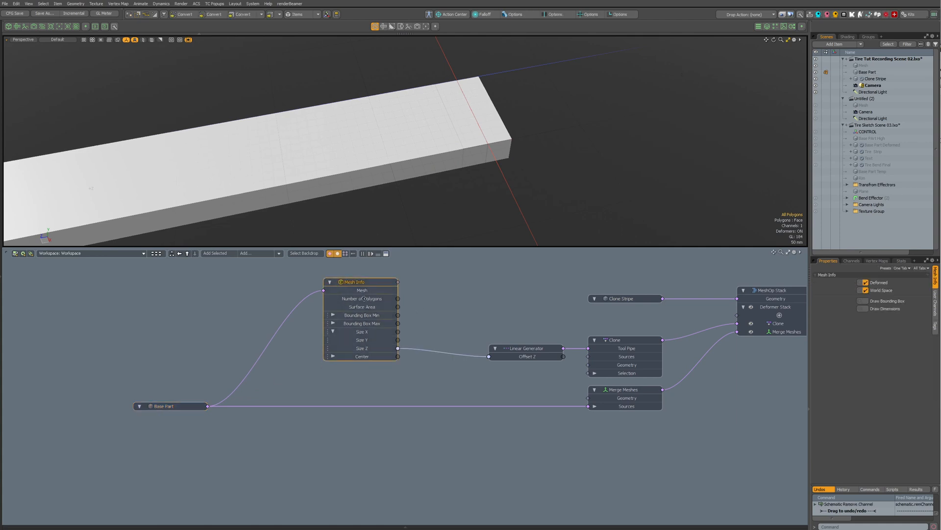
{"action": "left_click", "coordinate": [364, 300]}
{"action": "key", "text": "Delete"}
{"action": "left_click", "coordinate": [364, 300]}
{"action": "key", "text": "Delete"}
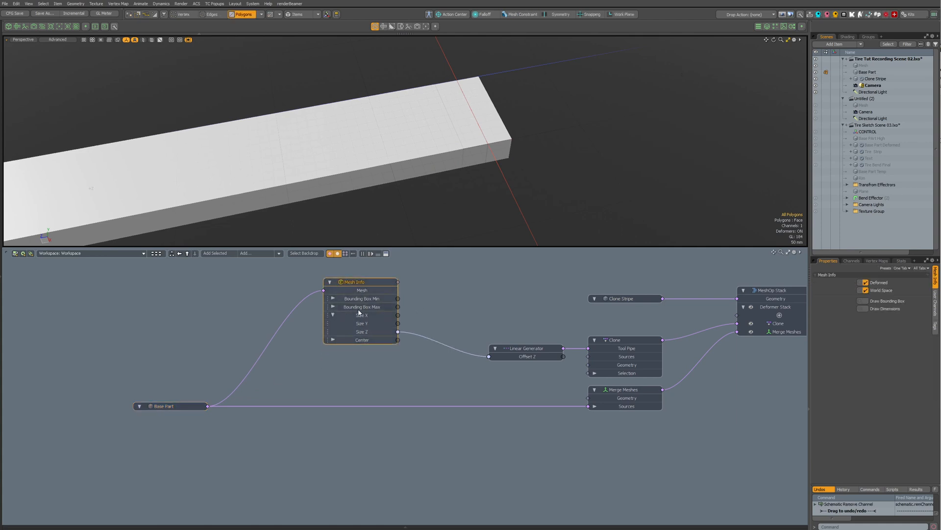
- Collapse Mesh Info's Size channels, align Size with the Linear Generator's Offset Z and shift Base Part further ahead
{"action": "left_click", "coordinate": [333, 315]}
{"action": "left_click_drag", "start_coordinate": [359, 281], "coordinate": [374, 324]}
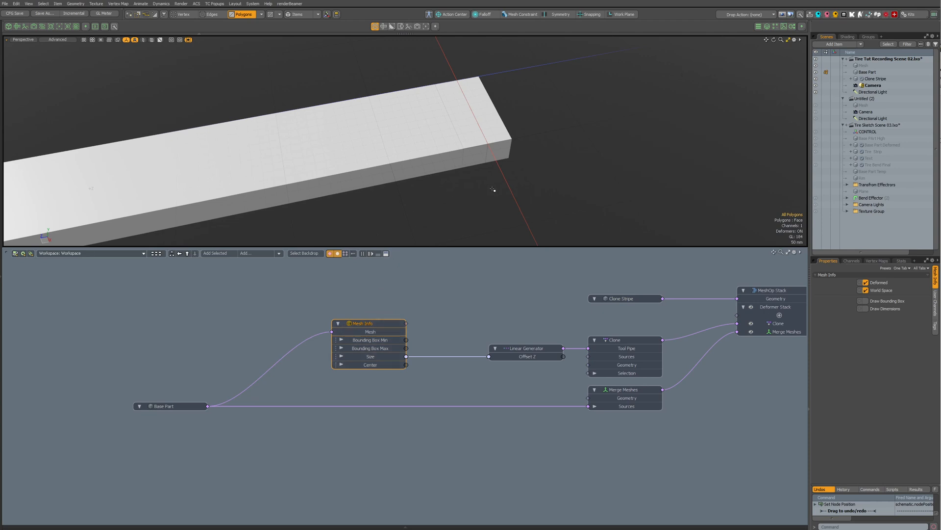
{"action": "scroll", "coordinate": [492, 189], "scroll_direction": "down", "scroll_amount": 2}
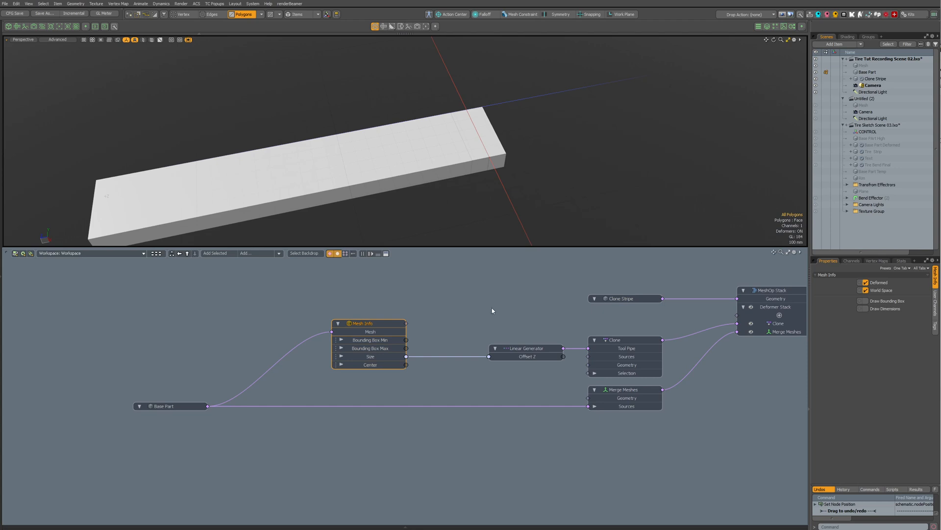
{"action": "left_click_drag", "start_coordinate": [167, 413], "coordinate": [139, 415]}
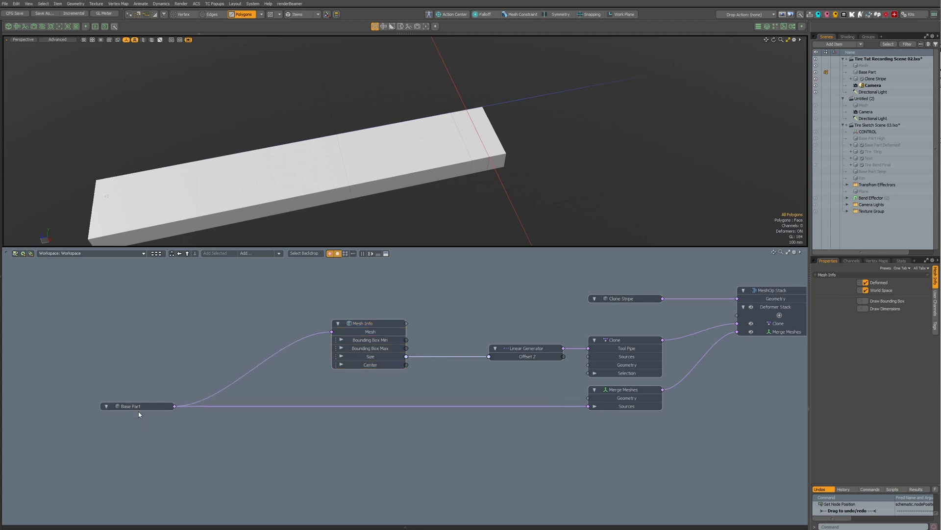
{"action": "middle_click_drag", "start_coordinate": [218, 356], "coordinate": [213, 357]}
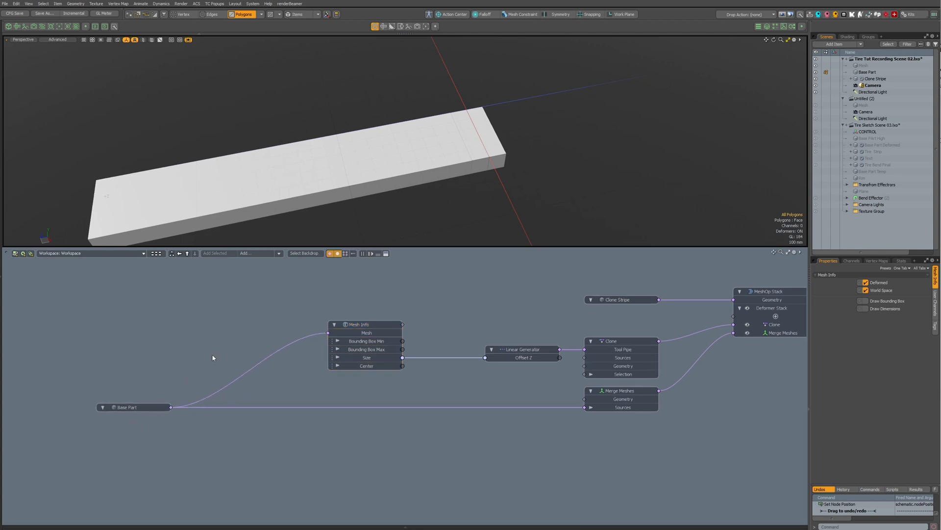
- Search the schematic nodes for "array di", add Measure Array Distance and place it above and ahead of Mesh Info
{"action": "key", "text": "Tab"}
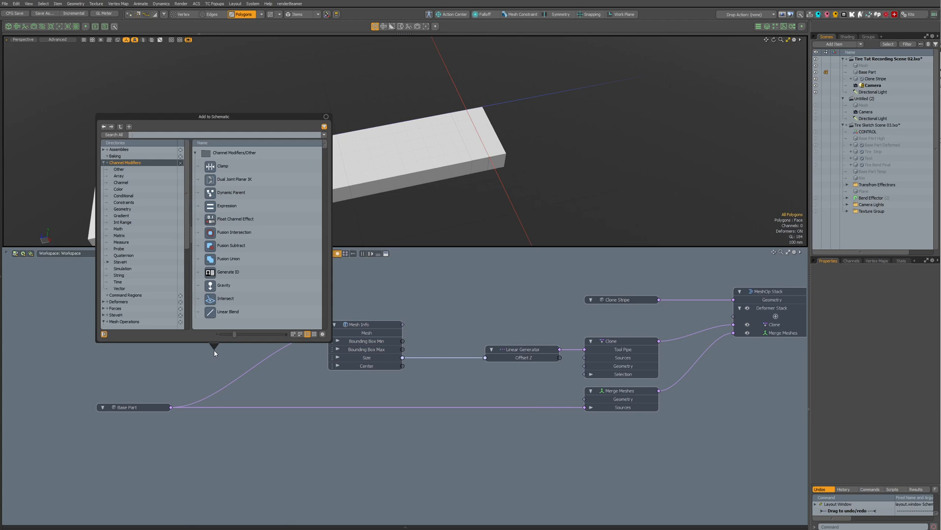
{"action": "type", "text": "arra"}
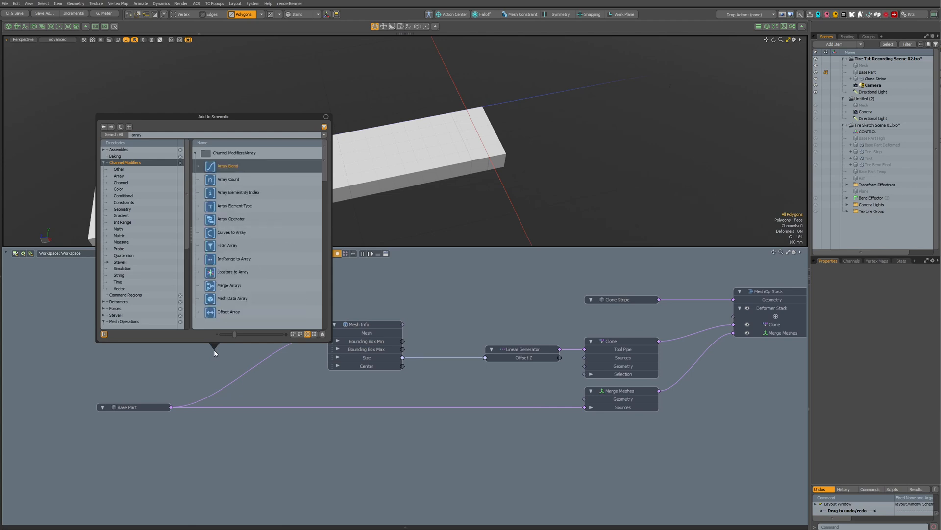
{"action": "type", "text": "y di"}
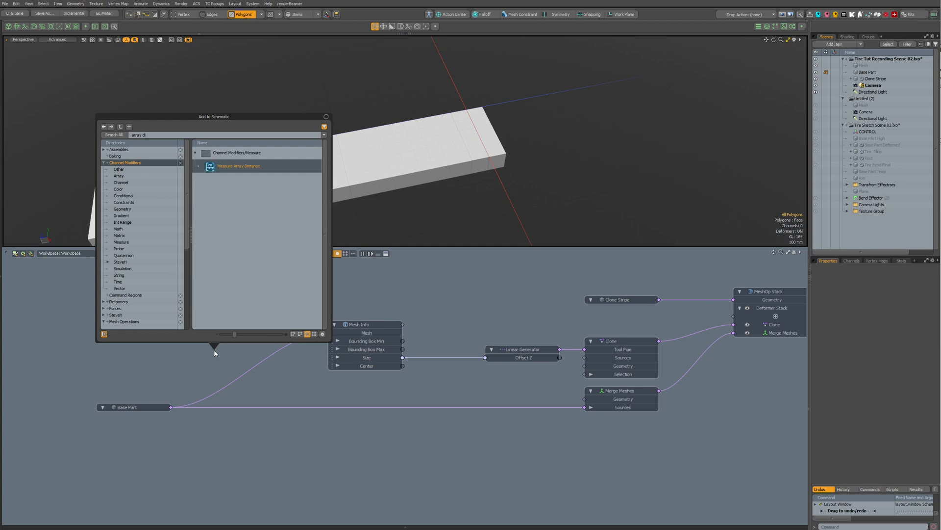
{"action": "key", "text": "Return"}
{"action": "left_click_drag", "start_coordinate": [421, 379], "coordinate": [241, 301]}
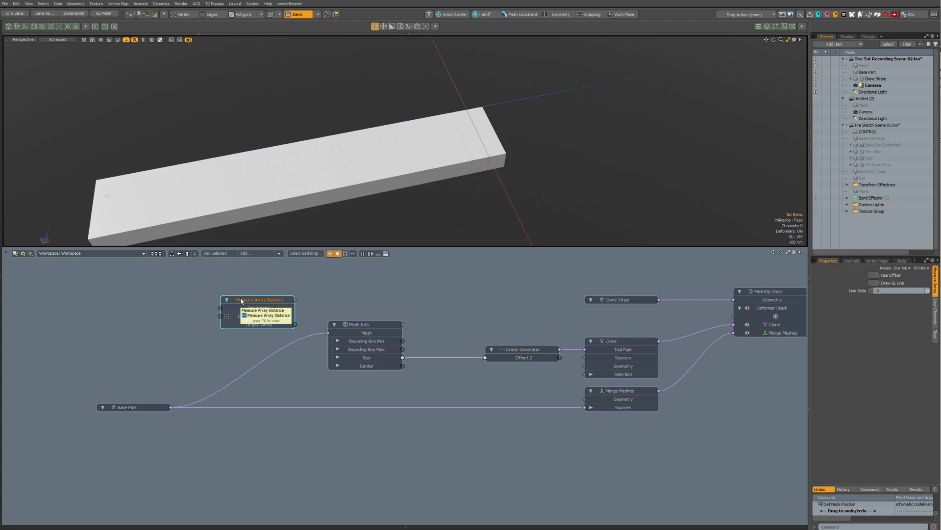
- Shift Base Part further ahead, search the schematic nodes for "mesh dat" and add Mesh Data Array just ahead of Measure Array Distance
{"action": "left_click_drag", "start_coordinate": [121, 415], "coordinate": [81, 415]}
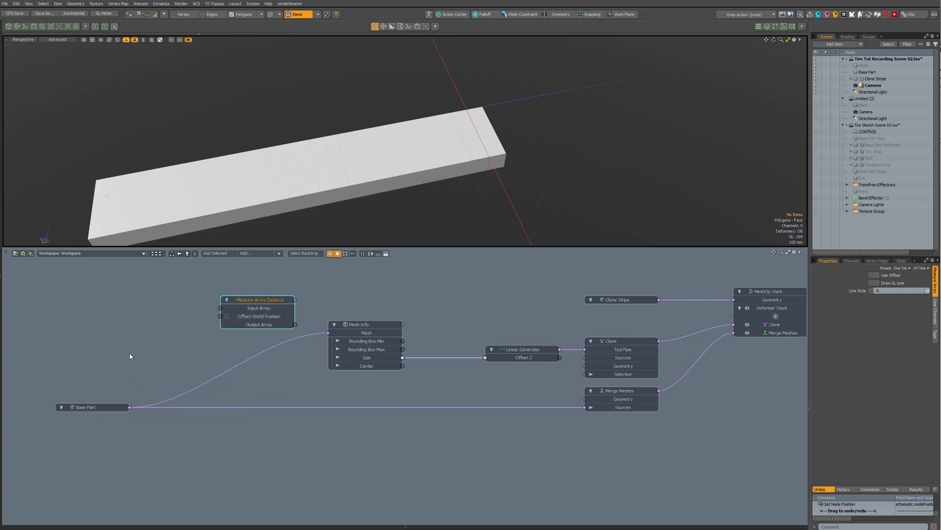
{"action": "key", "text": "Tab"}
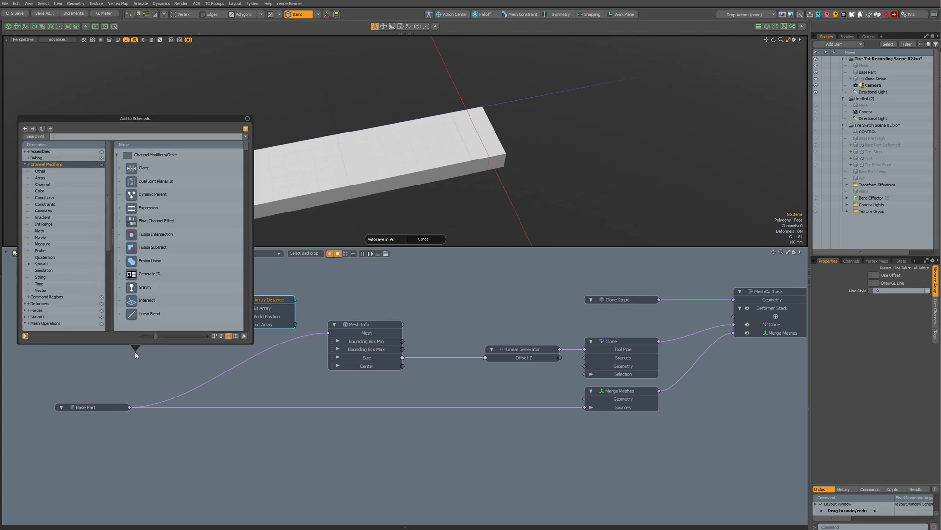
{"action": "type", "text": "mesh"}
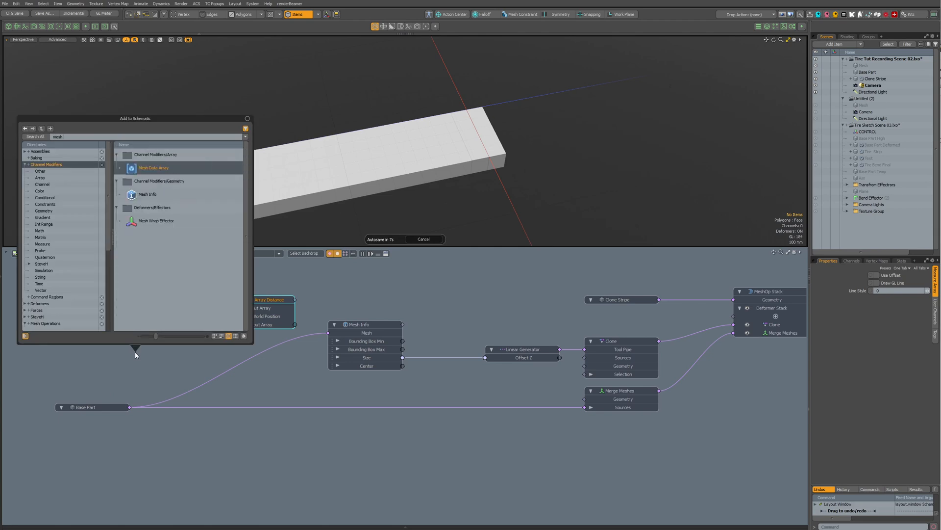
{"action": "type", "text": " dat"}
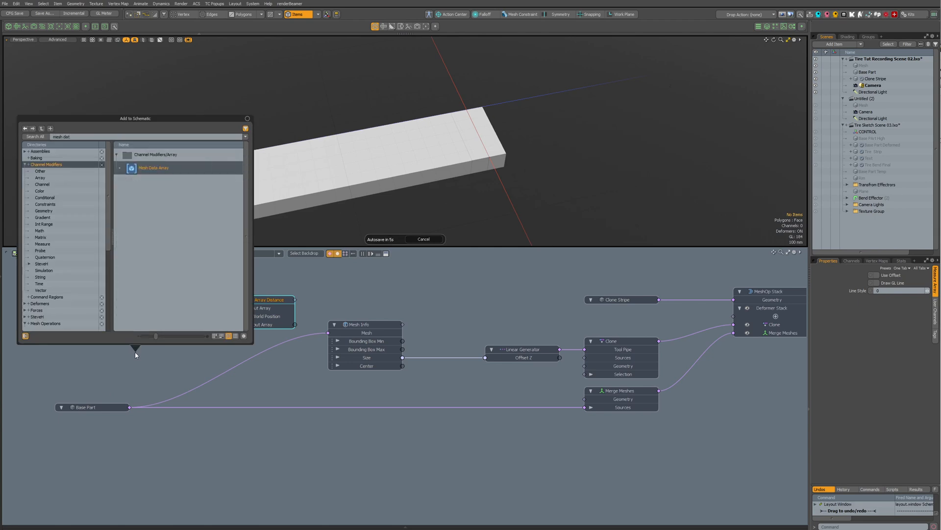
{"action": "key", "text": "Return"}
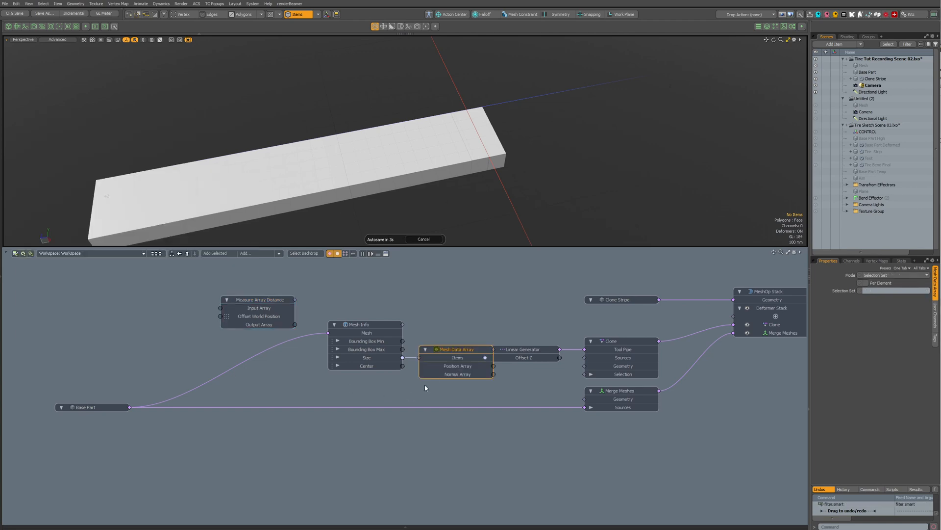
{"action": "left_click_drag", "start_coordinate": [466, 349], "coordinate": [193, 324]}
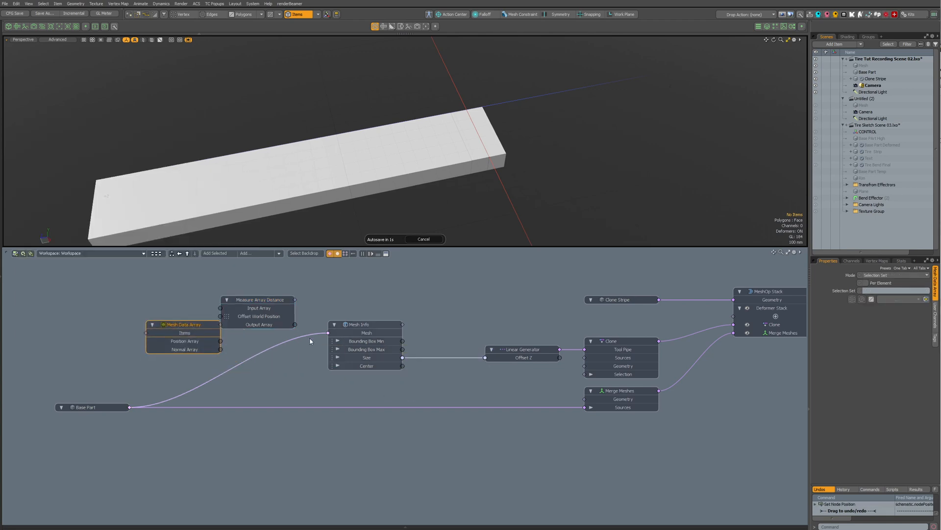
- Disconnect Mesh Info from Base Part and from the Linear Generator's Offset Z, and set Mesh Info aside above the other nodes
{"action": "key", "text": "Delete"}
{"action": "key", "text": "Delete"}
{"action": "left_click_drag", "start_coordinate": [372, 323], "coordinate": [403, 245]}
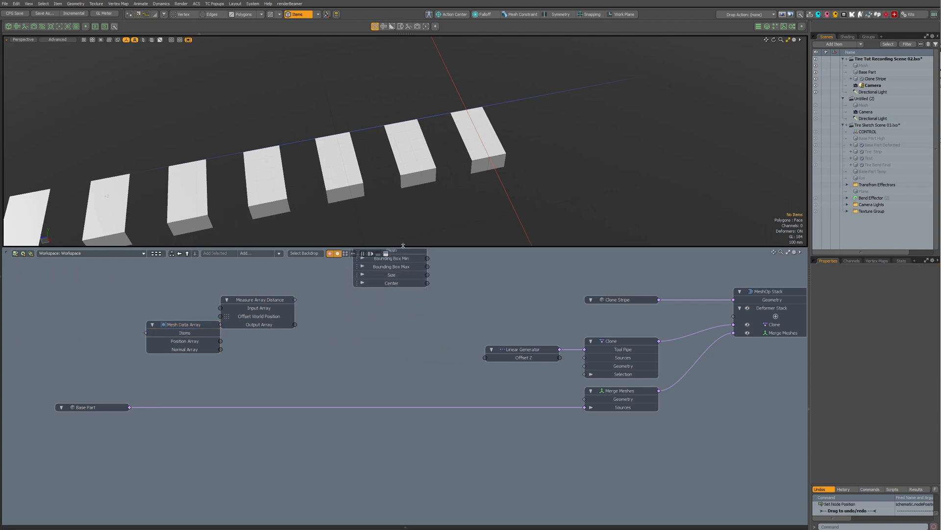
{"action": "scroll", "coordinate": [401, 294], "scroll_direction": "down", "scroll_amount": 3}
{"action": "left_click_drag", "start_coordinate": [400, 301], "coordinate": [389, 289]}
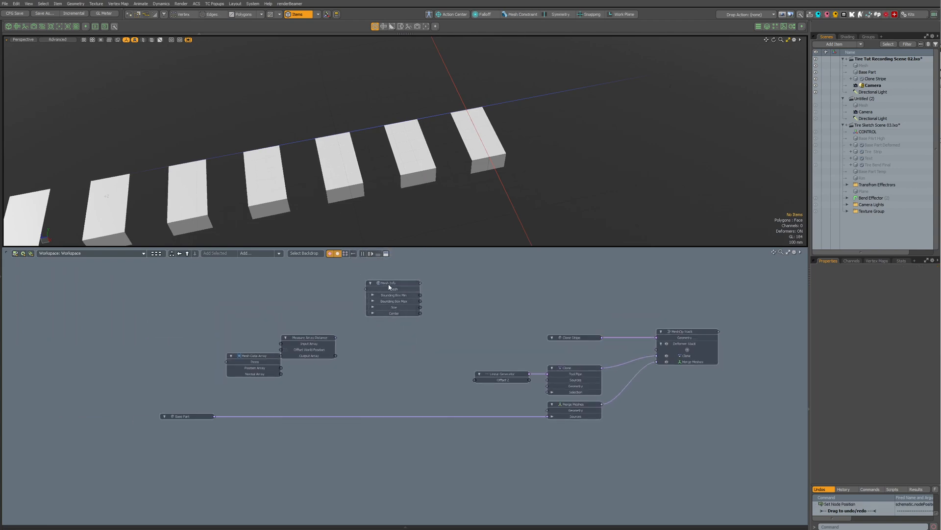
- Connect Base Part to Mesh Data Array's Items and space Measure Array Distance out behind Mesh Data Array
{"action": "left_click_drag", "start_coordinate": [308, 342], "coordinate": [369, 359]}
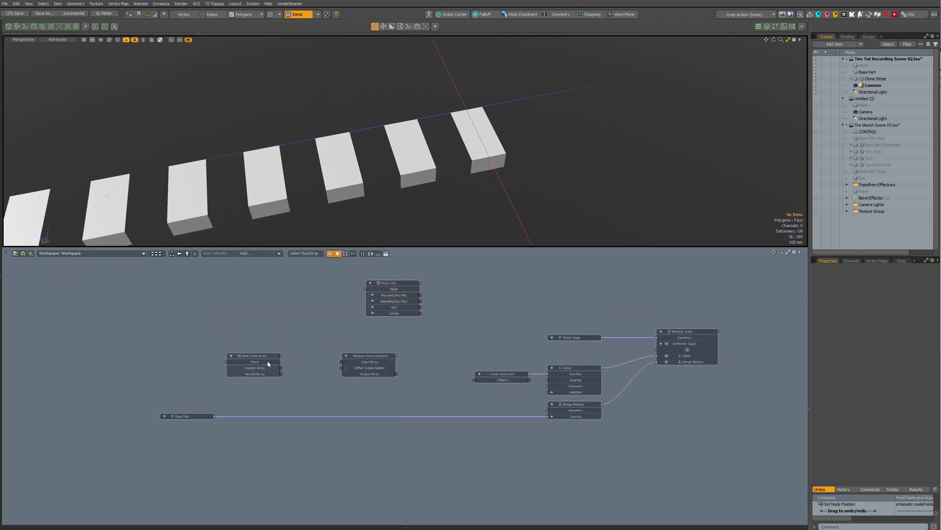
{"action": "scroll", "coordinate": [269, 364], "scroll_direction": "up", "scroll_amount": 1}
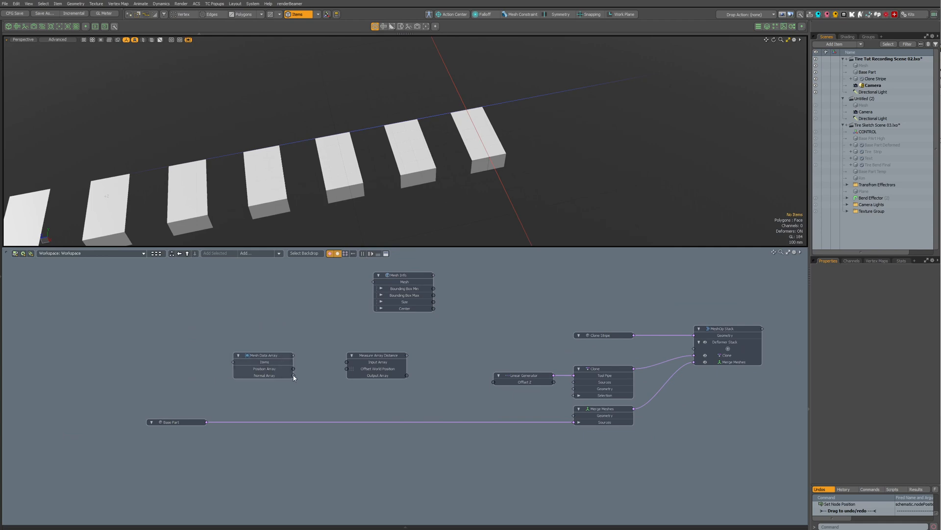
{"action": "left_click_drag", "start_coordinate": [206, 421], "coordinate": [292, 361]}
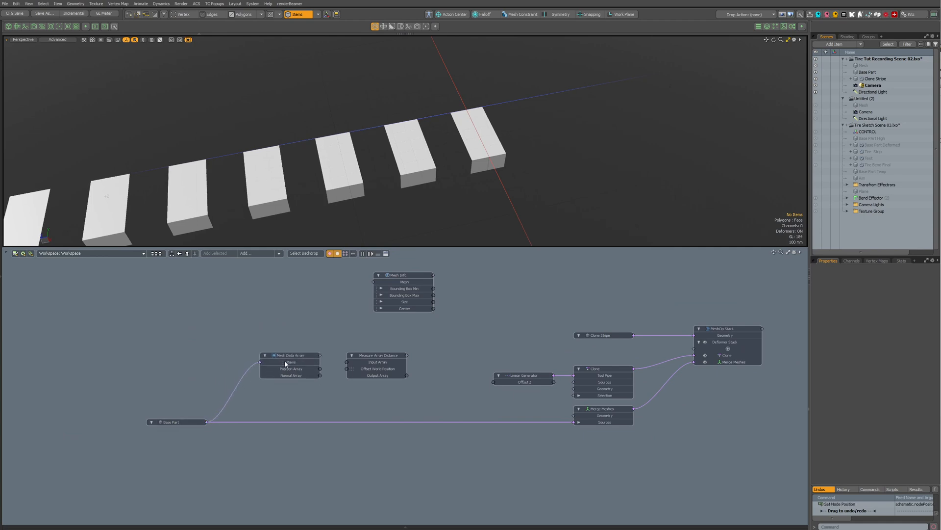
{"action": "left_click", "coordinate": [292, 360]}
{"action": "scroll", "coordinate": [294, 366], "scroll_direction": "up", "scroll_amount": 3}
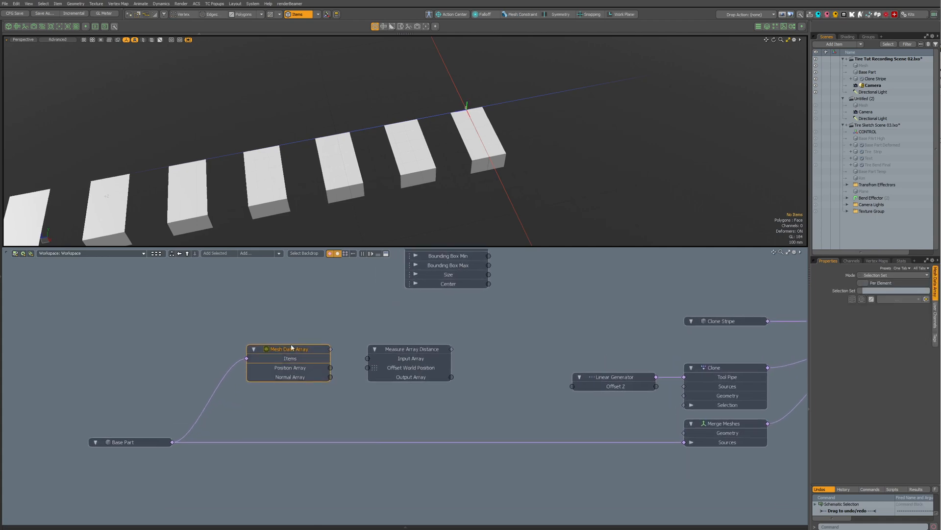
{"action": "left_click_drag", "start_coordinate": [393, 351], "coordinate": [412, 352]}
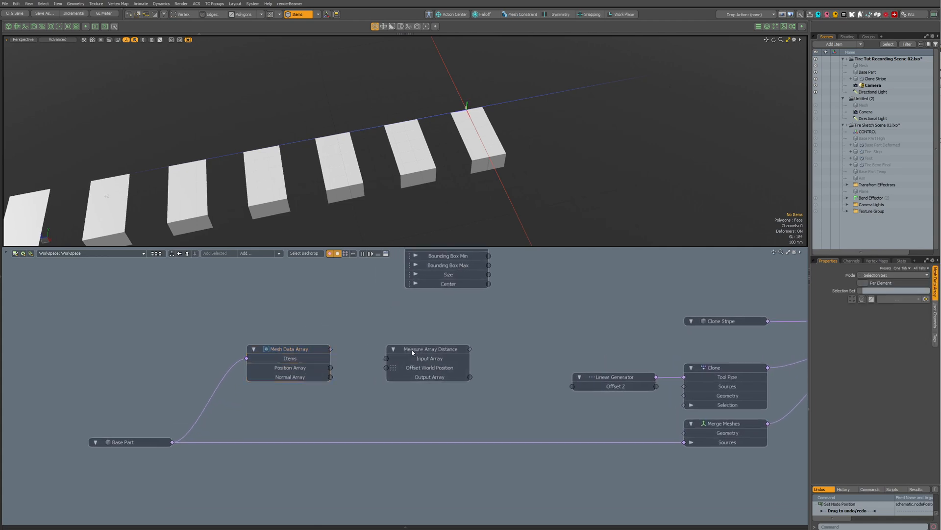
- Enable Per Element on Mesh Data Array, keeping its Mode at Selection Set
{"action": "left_click", "coordinate": [296, 358]}
{"action": "left_click_drag", "start_coordinate": [351, 348], "coordinate": [358, 350], "text": "alt"}
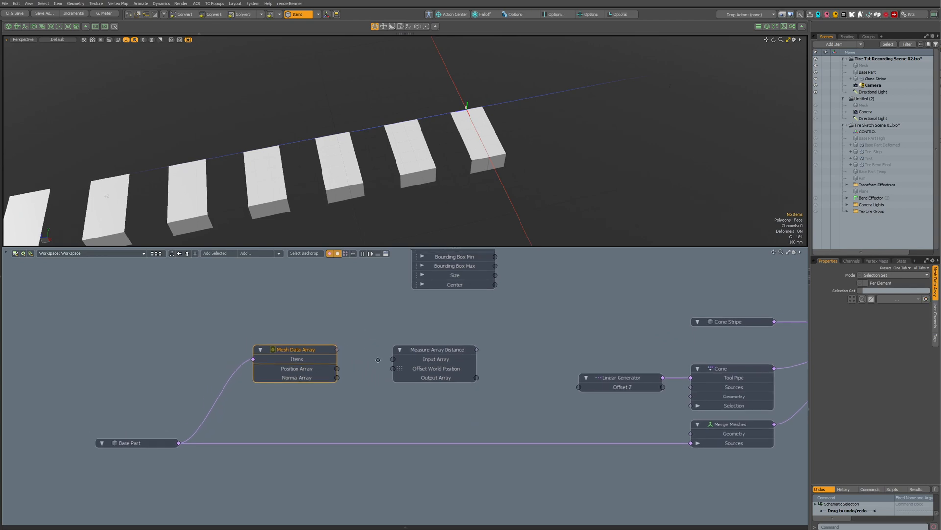
{"action": "mouse_move", "coordinate": [437, 353]}
{"action": "left_mouse_down"}
{"action": "mouse_move", "coordinate": [445, 344]}
{"action": "mouse_move", "coordinate": [444, 352]}
{"action": "left_mouse_up"}
{"action": "left_click", "coordinate": [329, 352]}
{"action": "left_click_drag", "start_coordinate": [551, 123], "coordinate": [473, 117], "text": "alt"}
{"action": "left_click", "coordinate": [890, 283]}
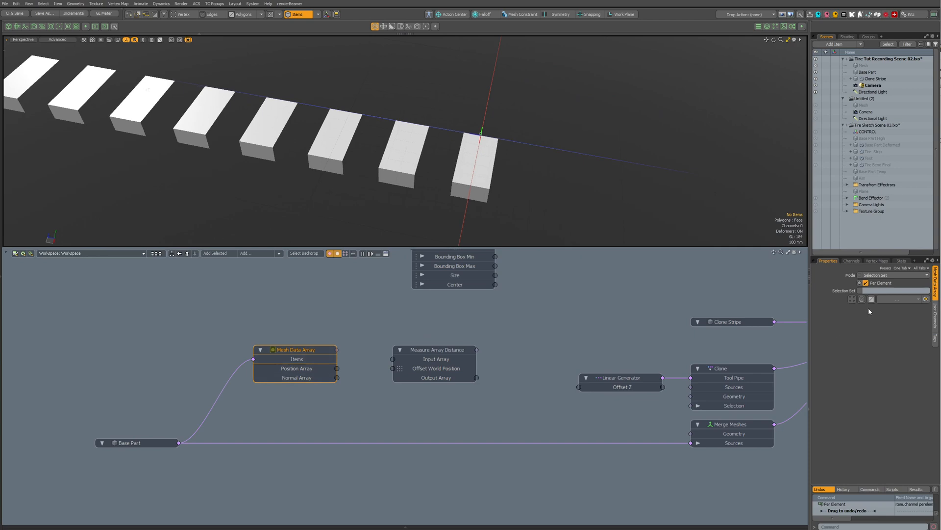
- Link Mesh Data Array's Position Array to Measure Array Distance's Input Array and pick Base Part's two upper back corner vertices
{"action": "scroll", "coordinate": [498, 147], "scroll_direction": "up", "scroll_amount": 3}
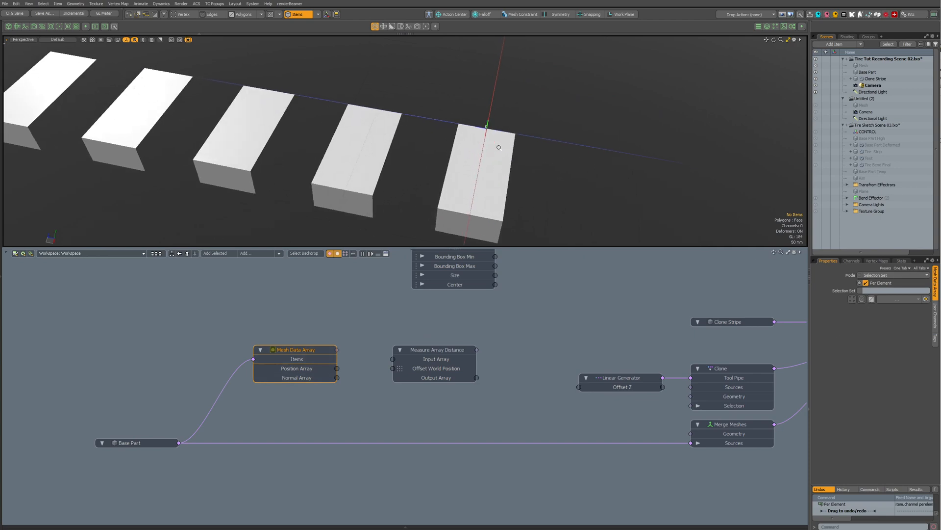
{"action": "left_click", "coordinate": [130, 445]}
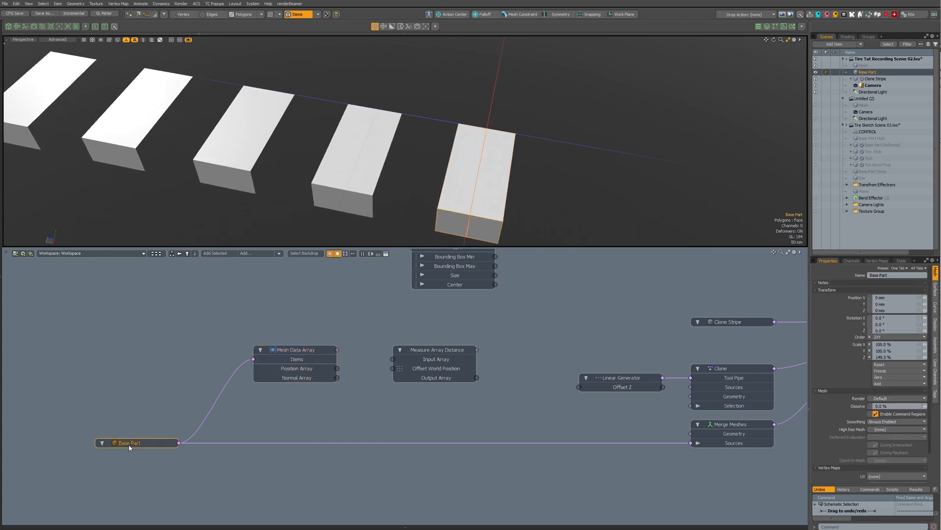
{"action": "key", "text": "1"}
{"action": "left_click", "coordinate": [296, 350]}
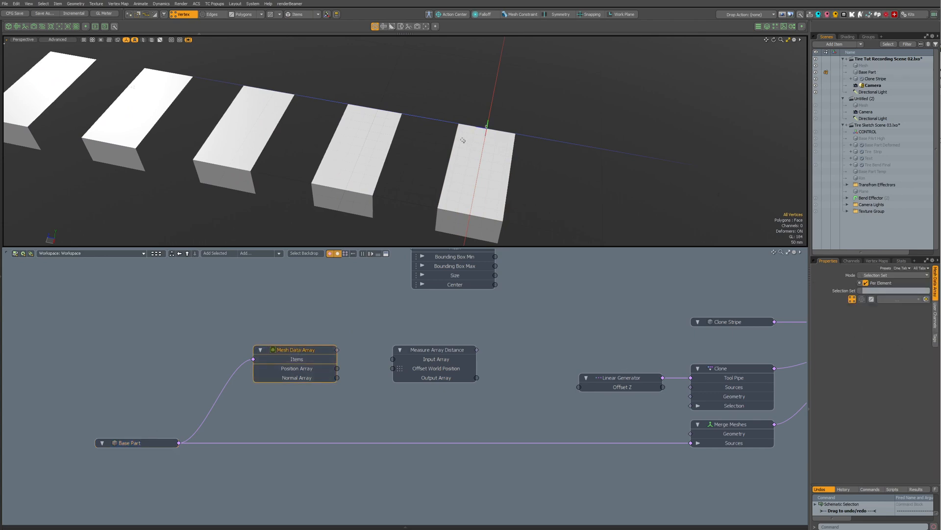
{"action": "left_click", "coordinate": [458, 123]}
{"action": "left_click_drag", "start_coordinate": [337, 368], "coordinate": [398, 361]}
{"action": "left_click", "coordinate": [515, 139], "text": "shift"}
{"action": "left_click", "coordinate": [337, 14]}
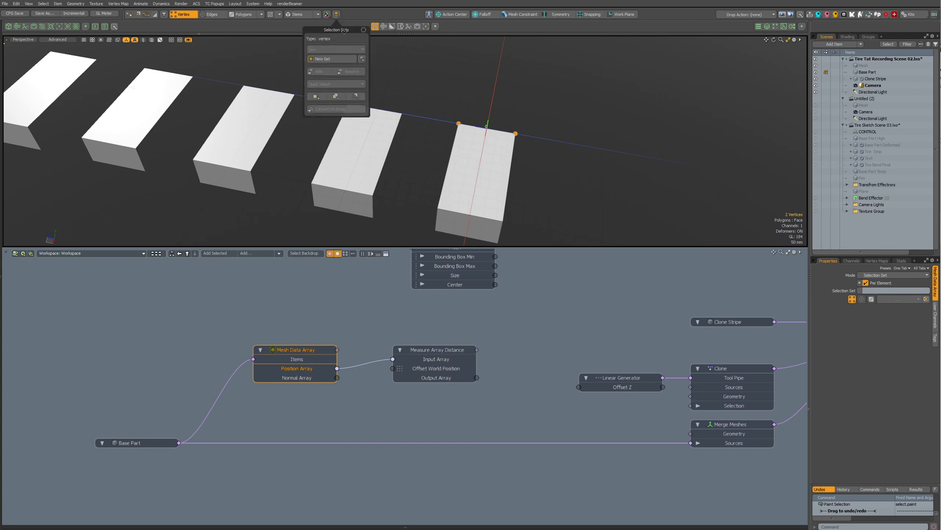
{"action": "left_click_drag", "start_coordinate": [344, 31], "coordinate": [350, 80]}
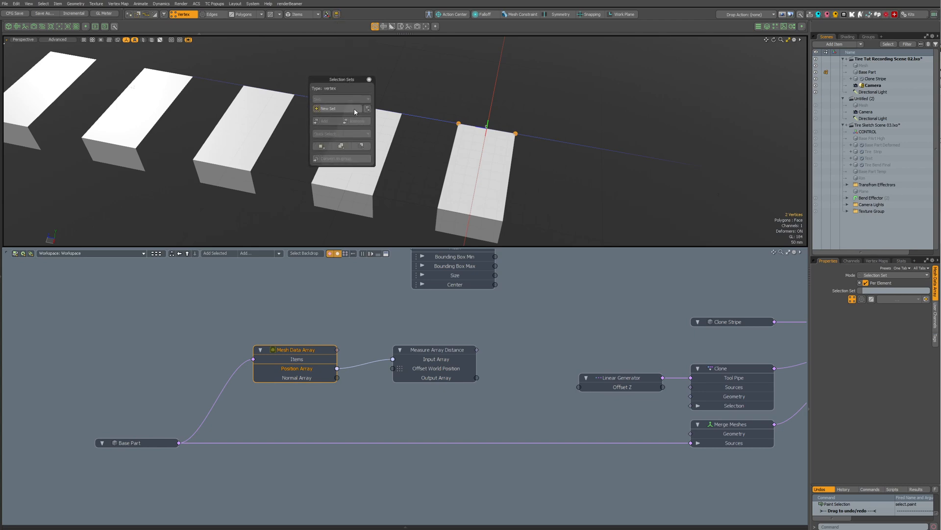
{"action": "left_click", "coordinate": [400, 107]}
{"action": "left_click", "coordinate": [369, 79]}
{"action": "key", "text": "shift+s"}
{"action": "left_click_drag", "start_coordinate": [412, 42], "coordinate": [358, 92]}
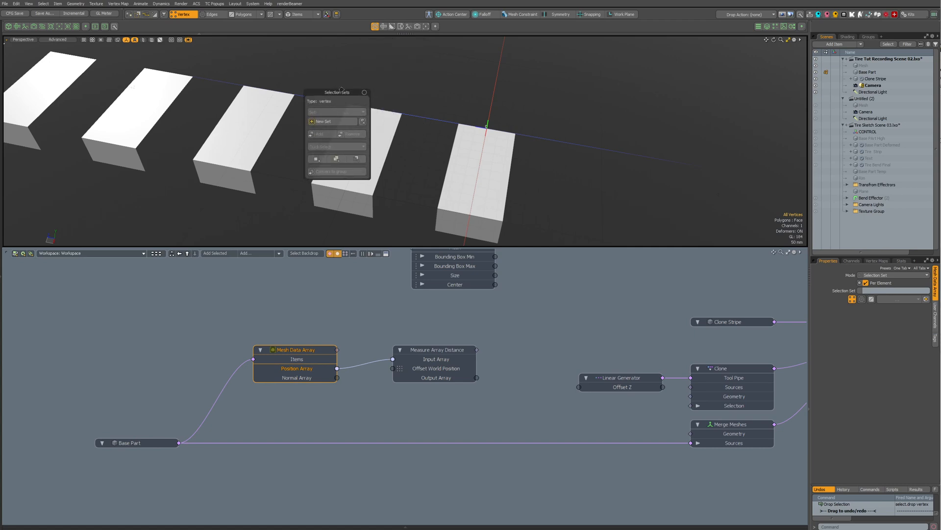
{"action": "left_click", "coordinate": [363, 94]}
- Select only the two upper back corner vertices of Base Part and save them as a new selection set named Offset
{"action": "key", "text": "shift+s"}
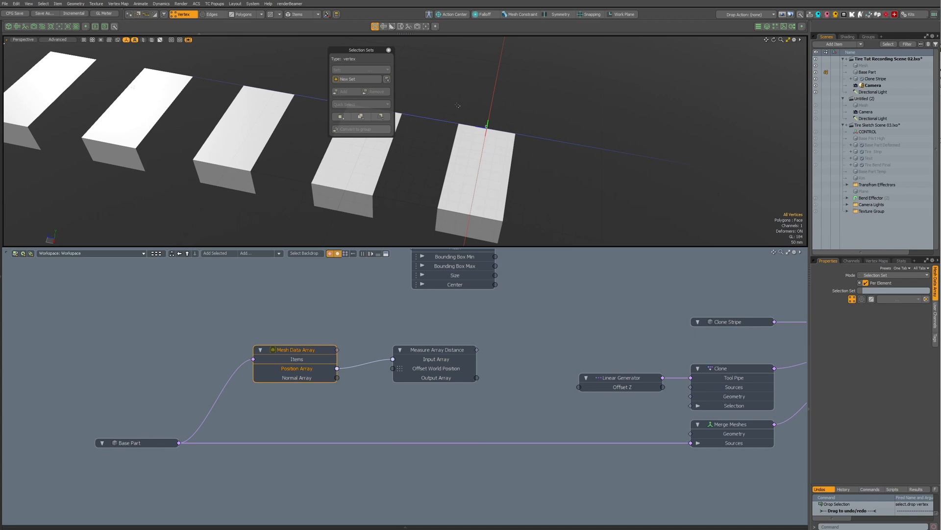
{"action": "mouse_move", "coordinate": [458, 105]}
{"action": "right_mouse_down"}
{"action": "mouse_move", "coordinate": [608, 152]}
{"action": "mouse_move", "coordinate": [478, 136]}
{"action": "right_mouse_up"}
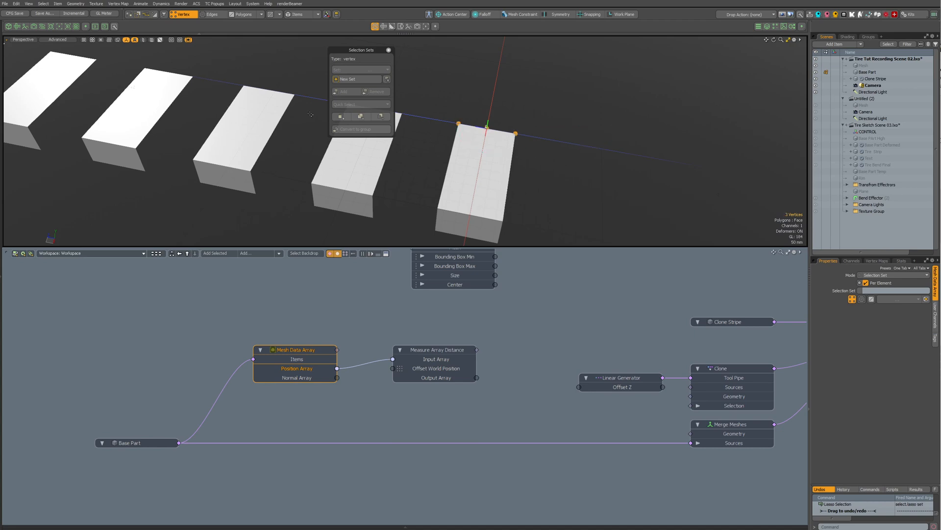
{"action": "left_click", "coordinate": [487, 129], "text": "ctrl"}
{"action": "left_click_drag", "start_coordinate": [396, 202], "coordinate": [505, 170], "text": "alt"}
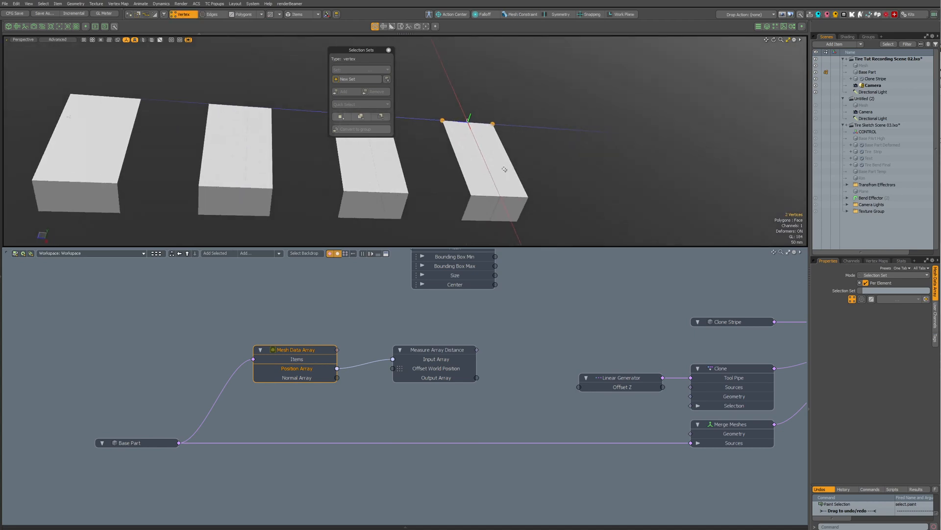
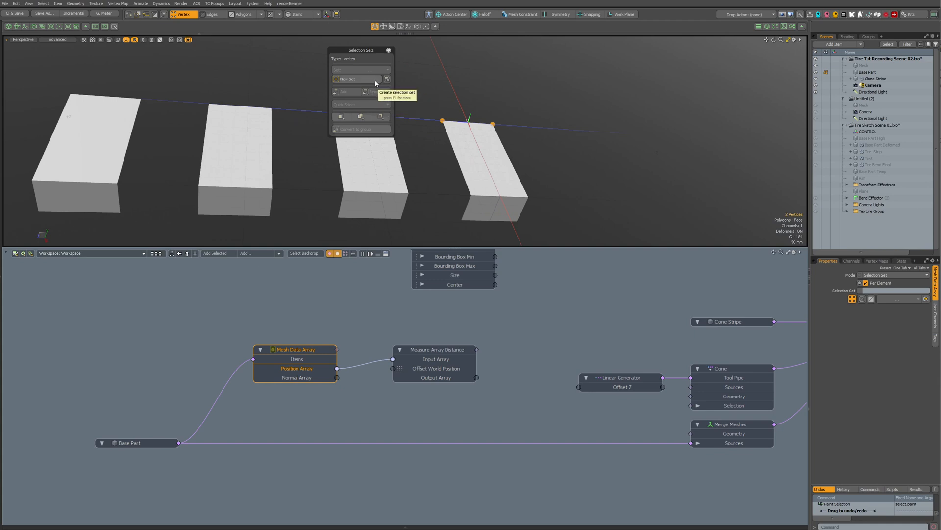
{"action": "left_click", "coordinate": [373, 81]}
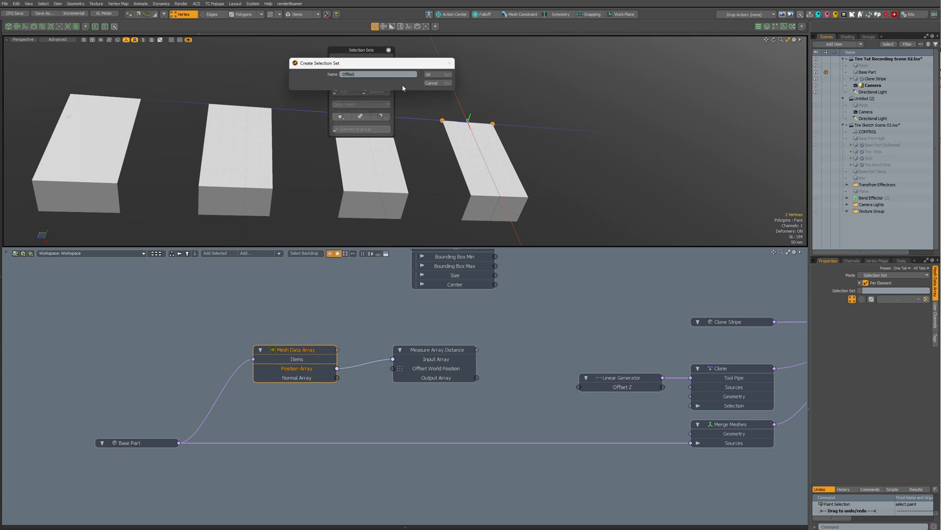
{"action": "left_click", "coordinate": [429, 75]}
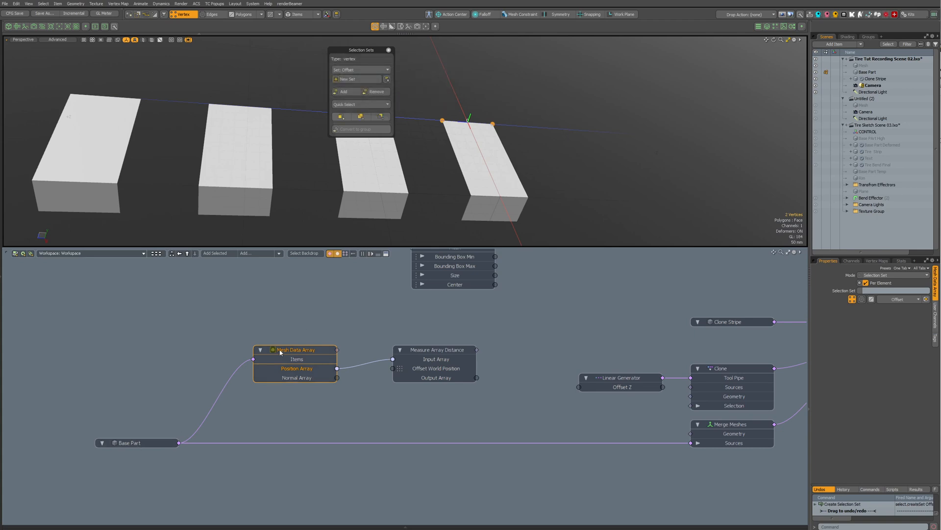
- Assign the Offset selection set to Mesh Data Array and close the Selection Sets window
{"action": "left_click", "coordinate": [324, 331]}
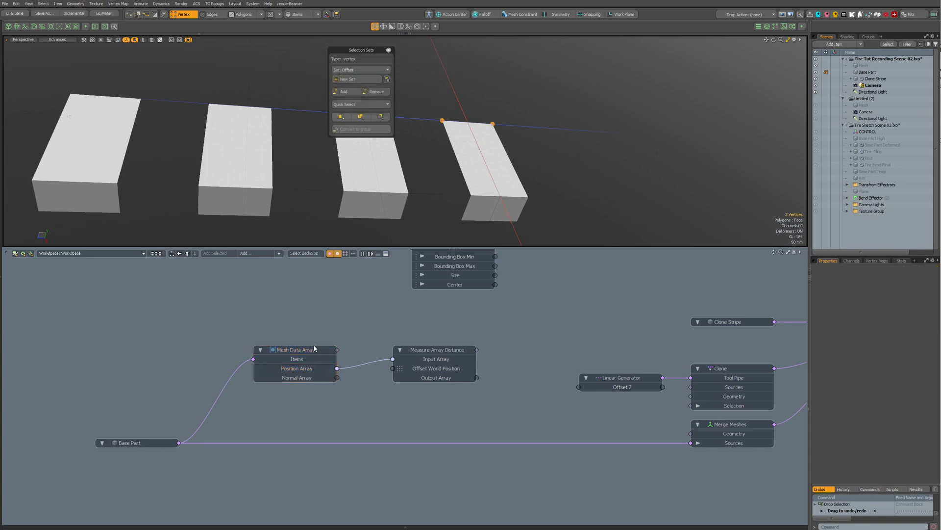
{"action": "left_click", "coordinate": [315, 349]}
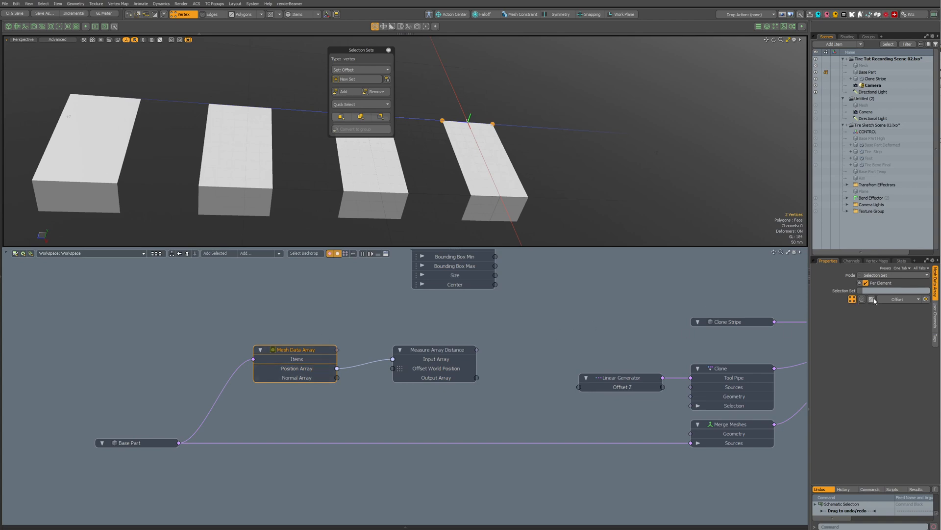
{"action": "left_click", "coordinate": [906, 300]}
{"action": "left_click", "coordinate": [886, 299]}
{"action": "left_click", "coordinate": [387, 50]}
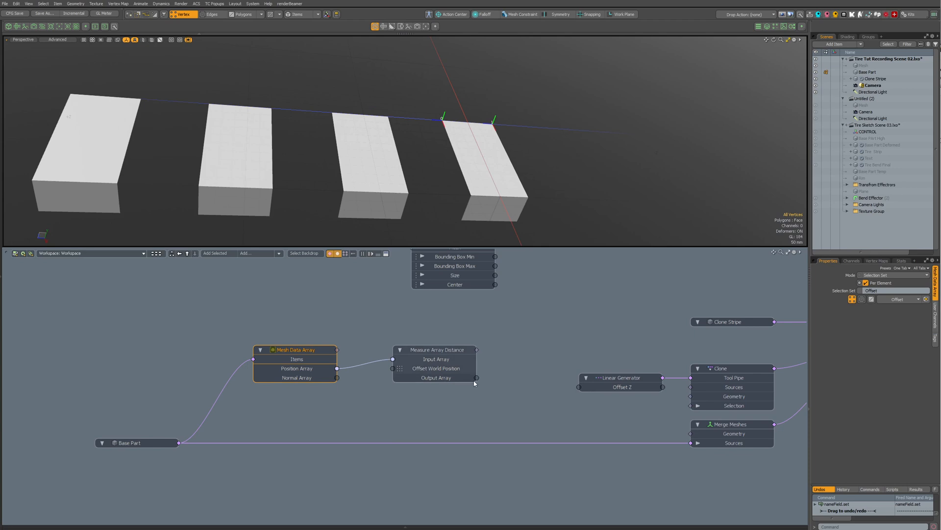
- Add a note beside Measure Array Distance and link Output Array to it to display the measured distance
{"action": "left_click", "coordinate": [506, 369]}
{"action": "key", "text": "n"}
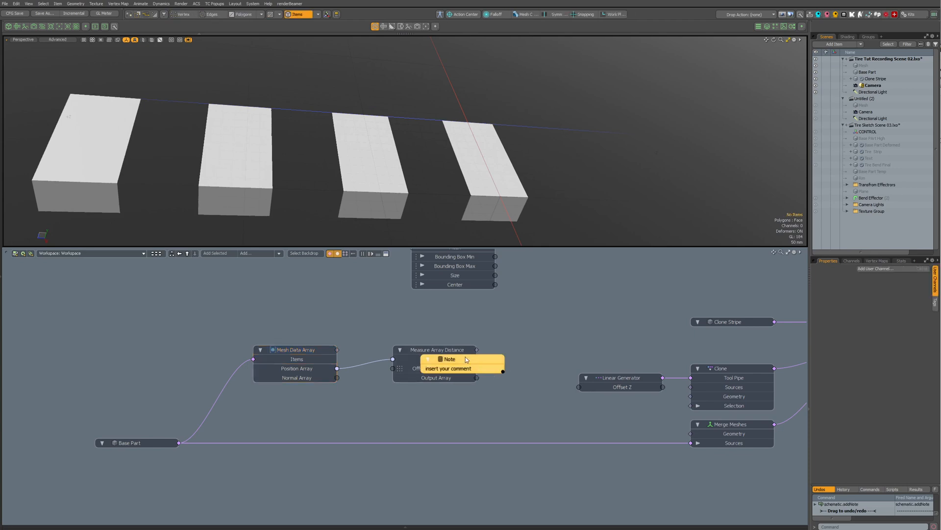
{"action": "left_click_drag", "start_coordinate": [466, 359], "coordinate": [541, 334]}
{"action": "right_click", "coordinate": [439, 405]}
{"action": "mouse_move", "coordinate": [431, 483]}
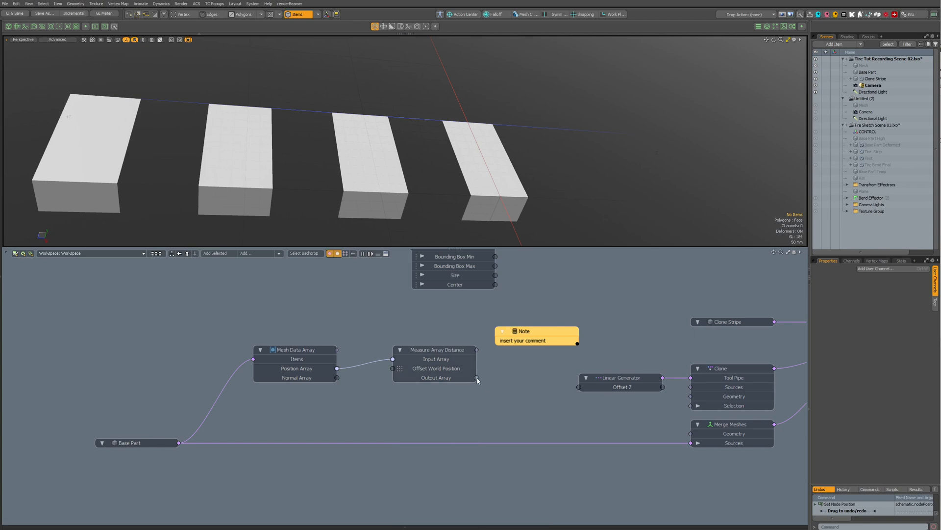
{"action": "left_click_drag", "start_coordinate": [477, 378], "coordinate": [504, 353]}
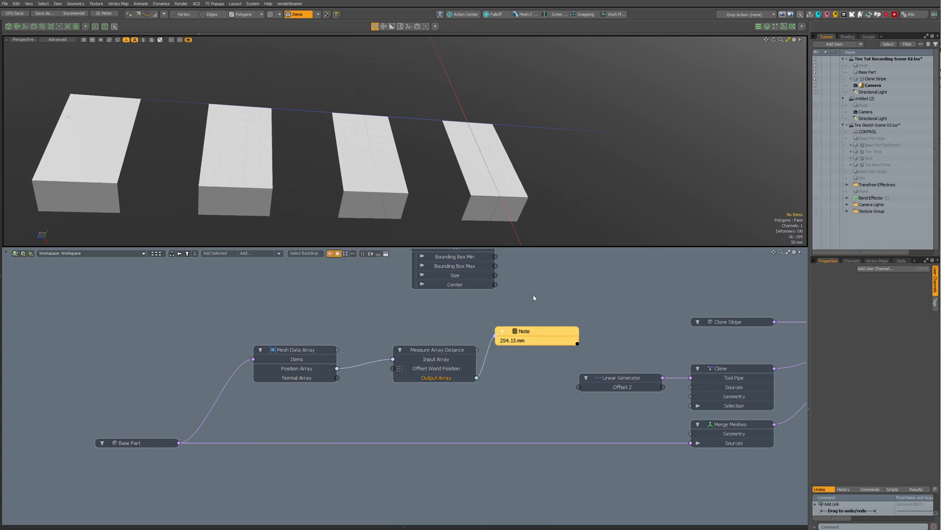
- Add a second note above the first one and link Measure Array Distance's Output Array to it as well
{"action": "right_click", "coordinate": [535, 298]}
{"action": "left_click", "coordinate": [512, 340]}
{"action": "left_click_drag", "start_coordinate": [401, 345], "coordinate": [551, 299]}
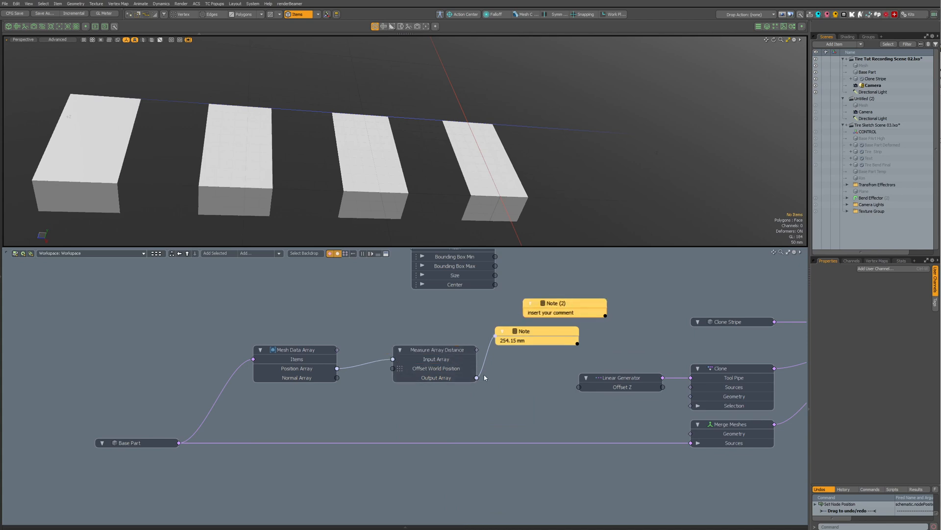
{"action": "left_click_drag", "start_coordinate": [476, 378], "coordinate": [532, 318]}
{"action": "left_click", "coordinate": [512, 318]}
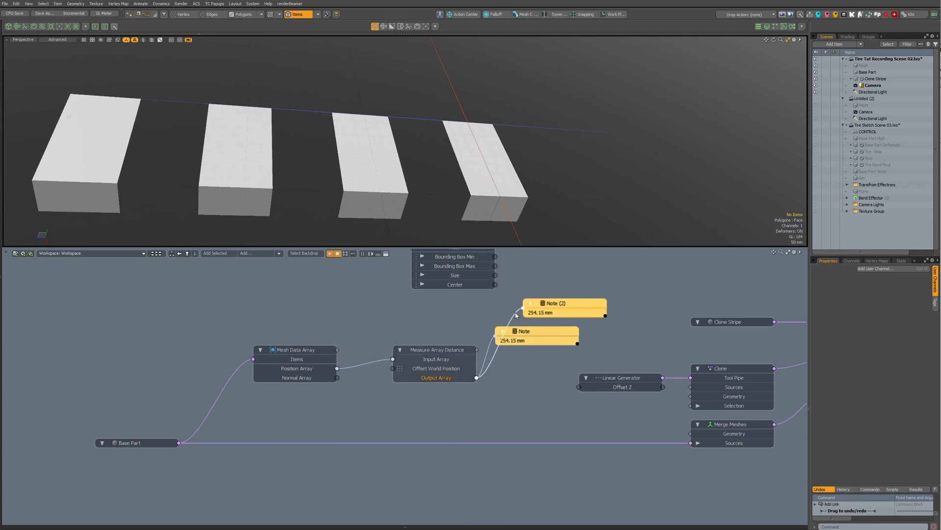
- Delete the link from Measure Array Distance to Note (2) and try to delete that note
{"action": "key", "text": "Delete"}
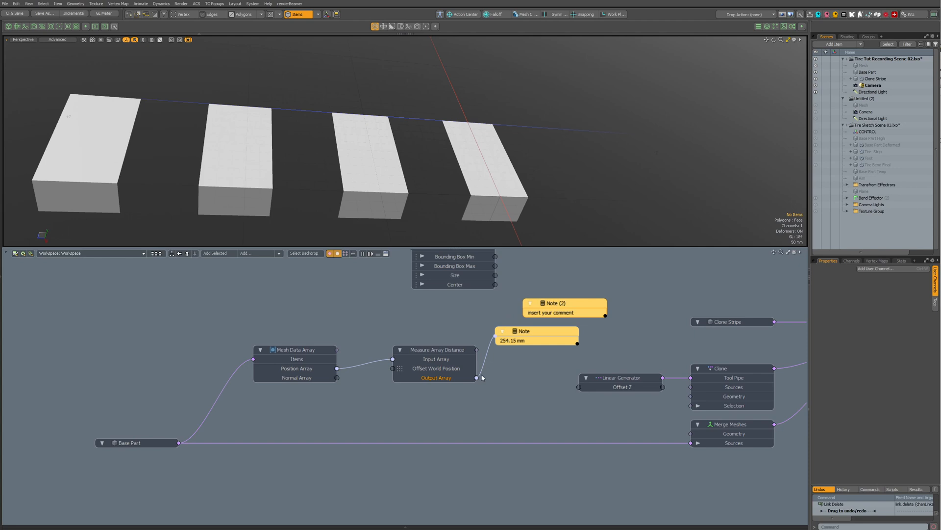
{"action": "double_click", "coordinate": [547, 303]}
{"action": "key", "text": "Return"}
{"action": "key", "text": "Delete"}
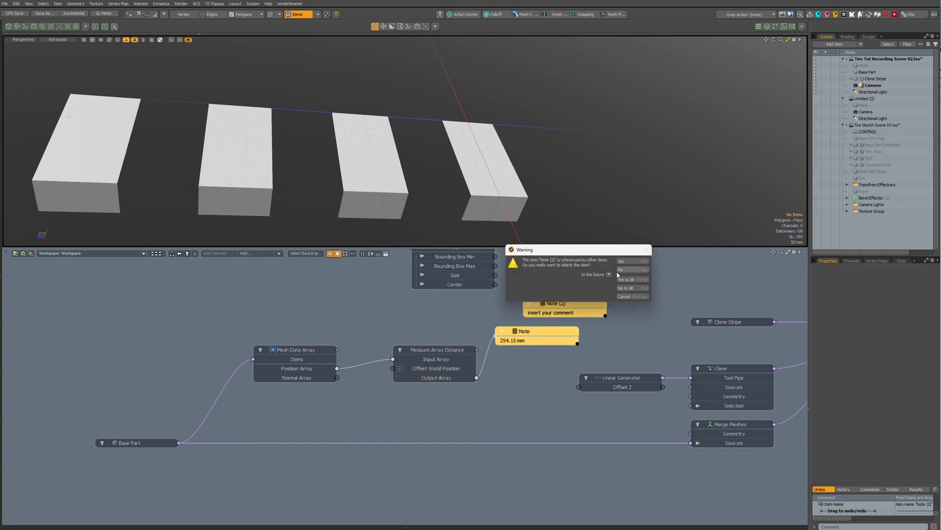
{"action": "left_click", "coordinate": [626, 293]}
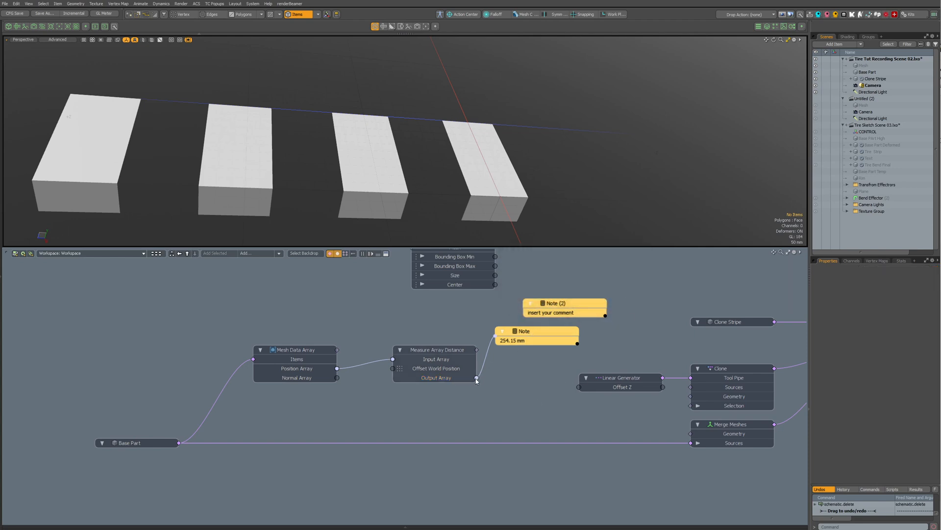
- Link Measure Array Distance's Output Array to the Linear Generator's Offset Z to drive the clone spacing
{"action": "left_click_drag", "start_coordinate": [476, 378], "coordinate": [579, 387]}
{"action": "scroll", "coordinate": [494, 157], "scroll_direction": "down", "scroll_amount": 3}
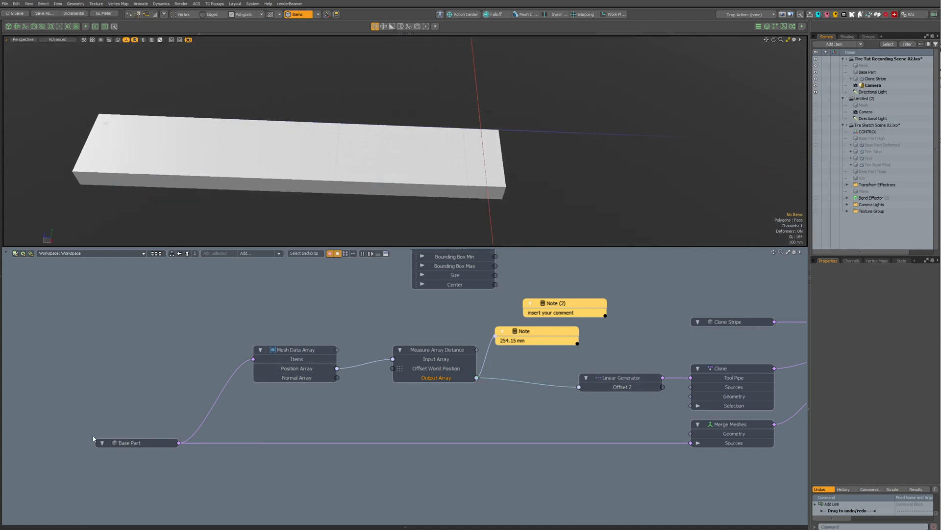
- Try moving the two front polygons of Base Part -100 mm along Z, and undo the move
{"action": "left_click", "coordinate": [109, 440]}
{"action": "key", "text": "3"}
{"action": "left_click", "coordinate": [487, 191]}
{"action": "key", "text": "w"}
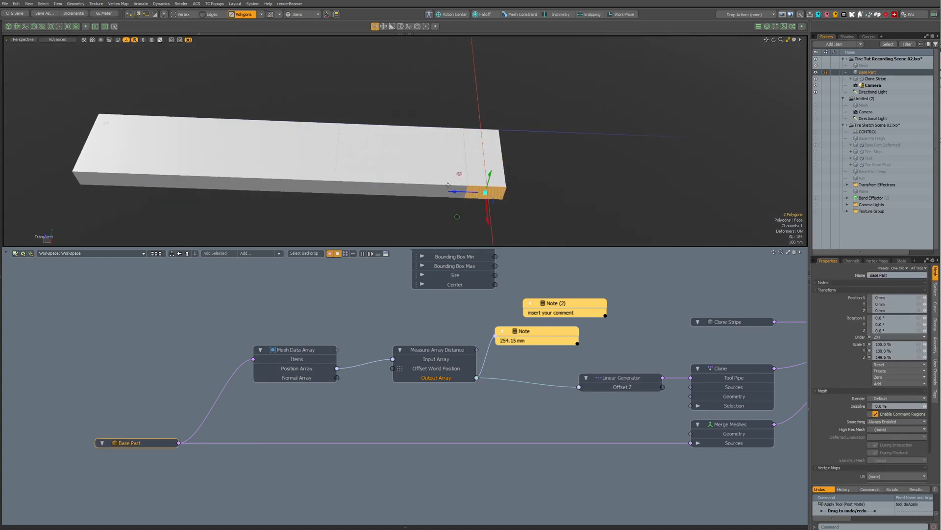
{"action": "left_click_drag", "start_coordinate": [454, 192], "coordinate": [489, 197]}
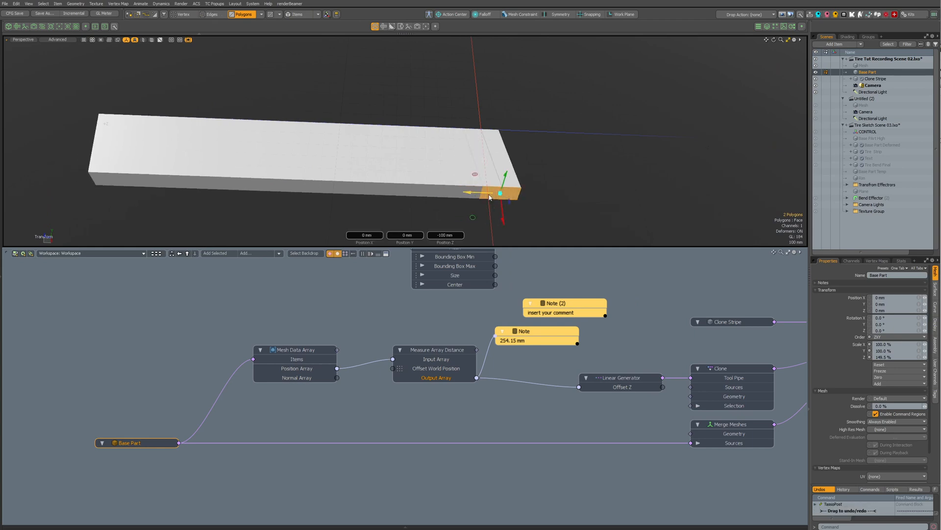
{"action": "key", "text": "ctrl+z"}
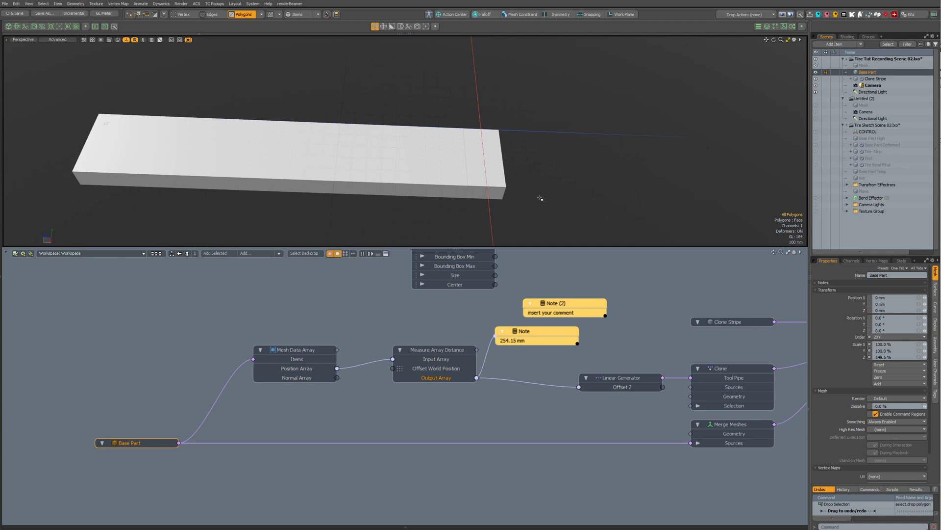
- Select the top and front polygons of Base Part at the end of the cloned strip
{"action": "left_click_drag", "start_coordinate": [561, 289], "coordinate": [430, 311], "text": "alt"}
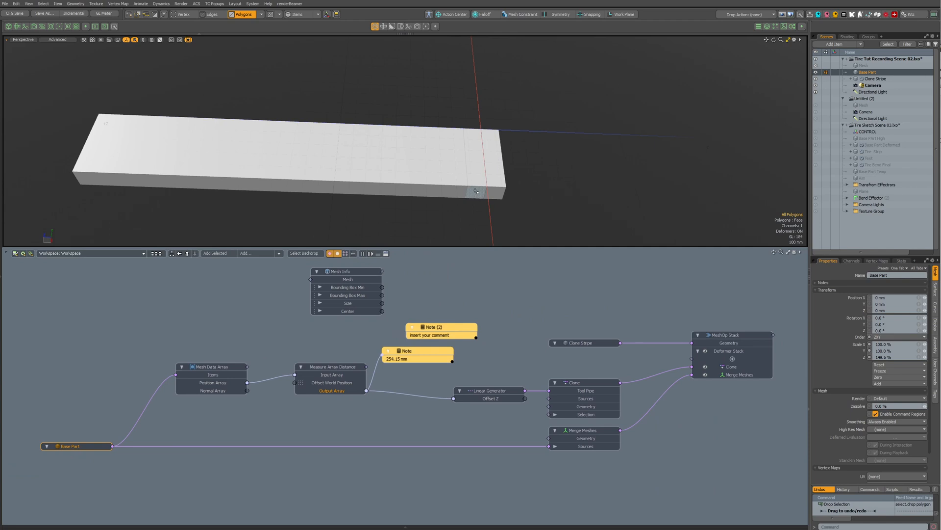
{"action": "mouse_move", "coordinate": [476, 191]}
{"action": "left_mouse_down"}
{"action": "mouse_move", "coordinate": [486, 194]}
{"action": "mouse_move", "coordinate": [485, 157]}
{"action": "mouse_move", "coordinate": [493, 196]}
{"action": "left_mouse_up"}
{"action": "left_click_drag", "start_coordinate": [586, 294], "coordinate": [547, 285], "text": "alt"}
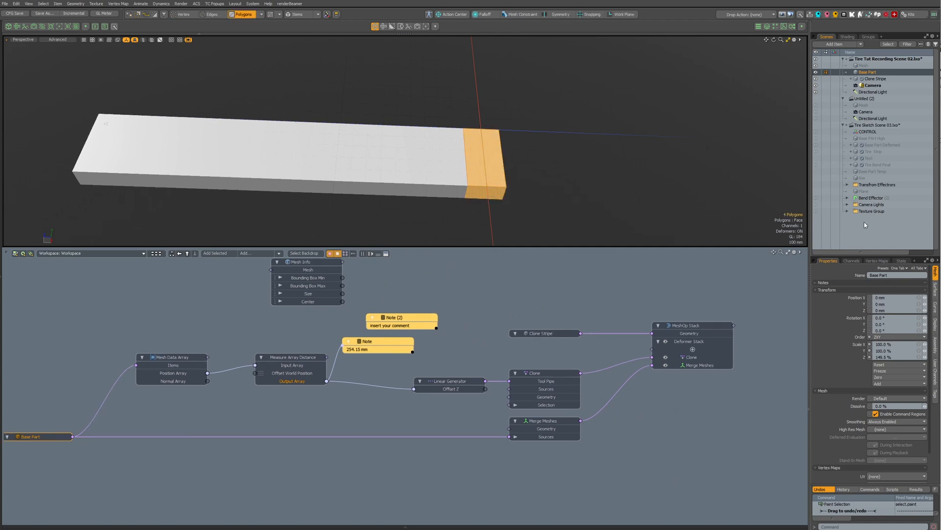
- Switch to Tire Sketch Scene 03.lxo and examine how the repeated tread pieces meet around the finished tire
{"action": "left_click", "coordinate": [869, 125]}
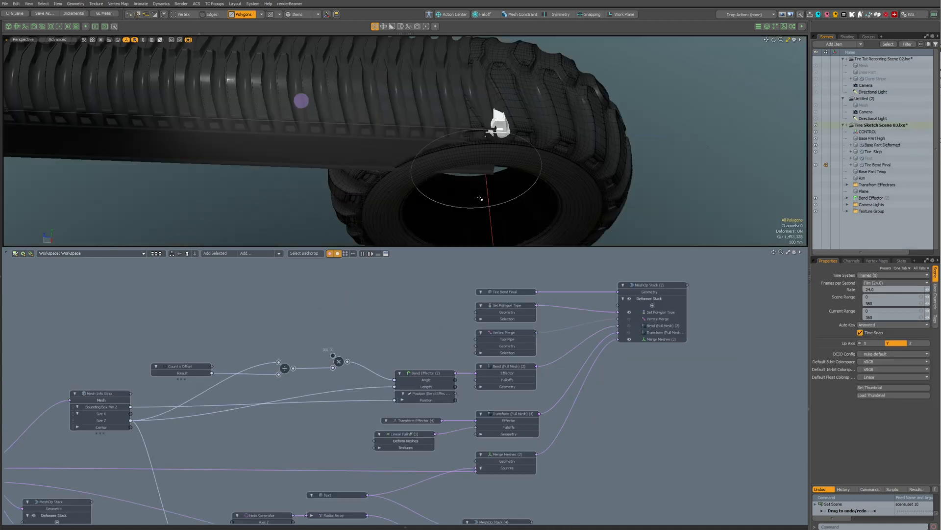
{"action": "left_click_drag", "start_coordinate": [450, 204], "coordinate": [452, 118], "text": "alt"}
{"action": "left_click_drag", "start_coordinate": [468, 119], "coordinate": [532, 125], "text": "ctrl+alt"}
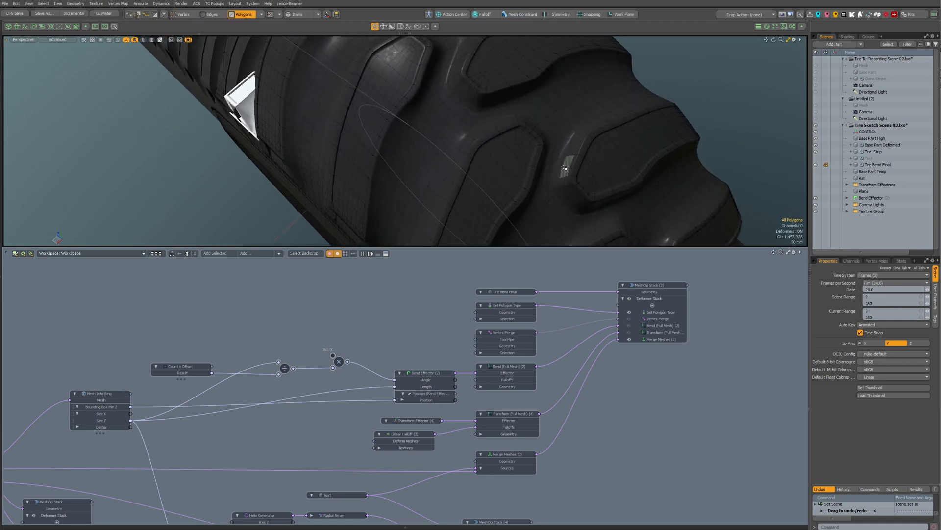
{"action": "left_click_drag", "start_coordinate": [546, 246], "coordinate": [546, 383]}
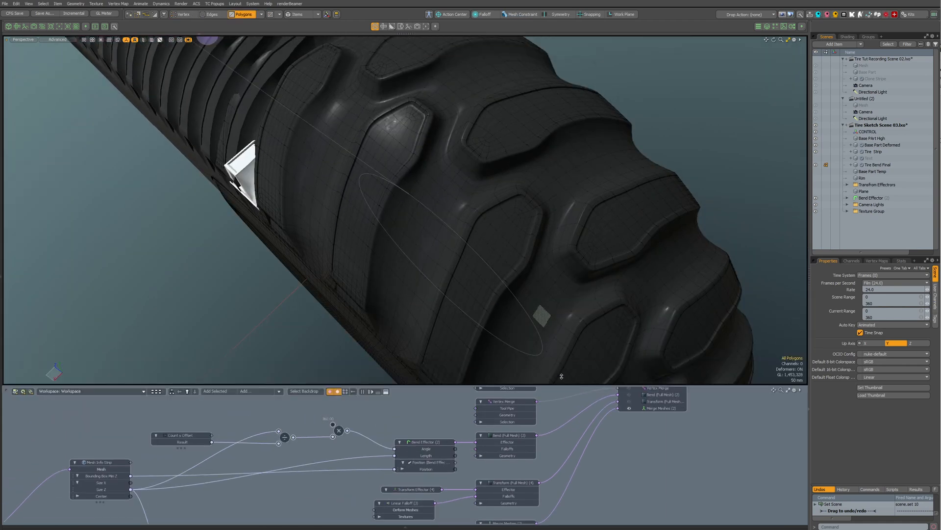
{"action": "left_click_drag", "start_coordinate": [535, 336], "coordinate": [519, 114], "text": "alt"}
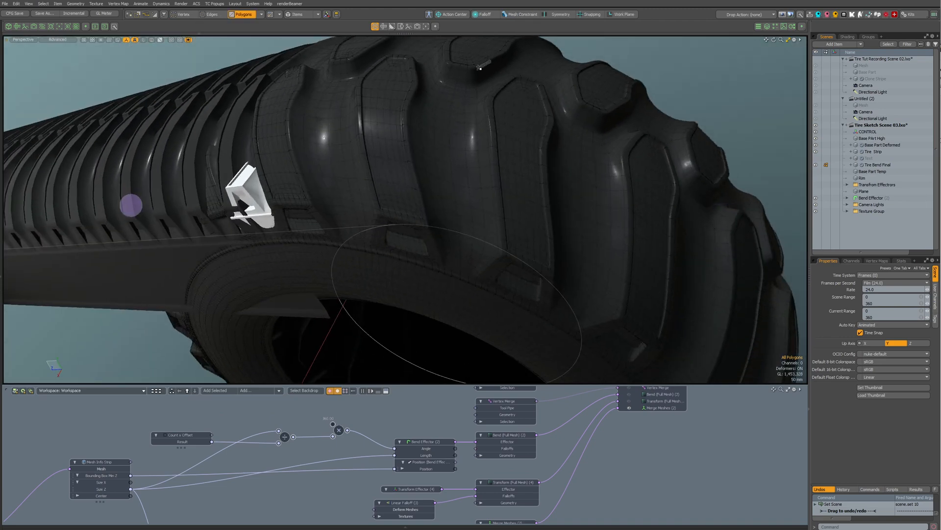
{"action": "left_click_drag", "start_coordinate": [483, 65], "coordinate": [489, 204], "text": "alt"}
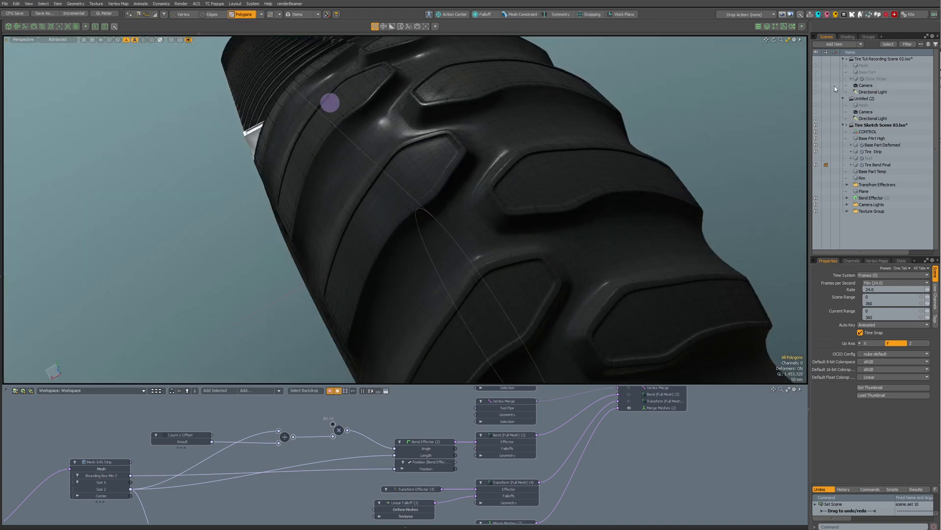
- Return to Tire Tut Recording Scene 02.lxo and enlarge the schematic to show the whole node network
{"action": "left_click", "coordinate": [881, 60]}
{"action": "key", "text": "alt+2"}
{"action": "left_click_drag", "start_coordinate": [296, 208], "coordinate": [433, 208], "text": "alt"}
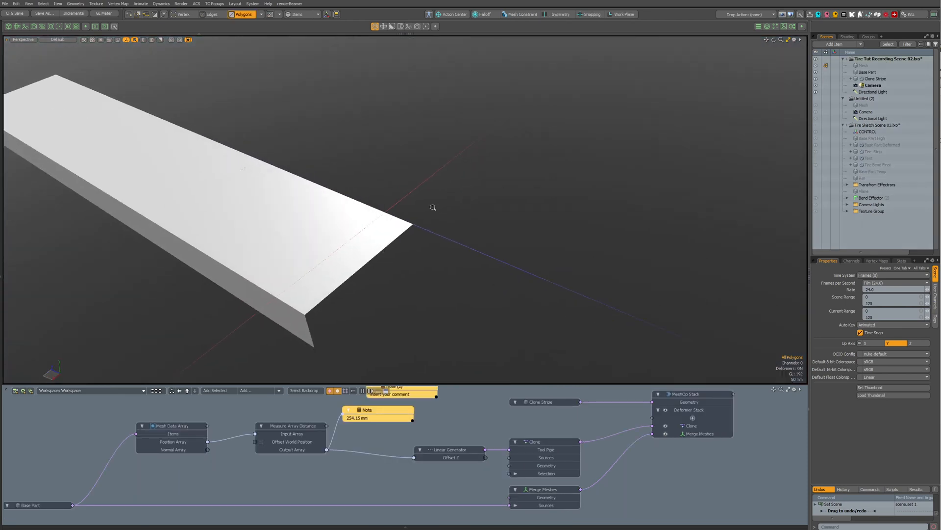
{"action": "scroll", "coordinate": [433, 208], "scroll_direction": "down", "scroll_amount": 3}
{"action": "left_click_drag", "start_coordinate": [330, 231], "coordinate": [431, 236], "text": "alt+shift"}
{"action": "mouse_move", "coordinate": [431, 236]}
{"action": "left_mouse_down", "text": "alt"}
{"action": "mouse_move", "coordinate": [466, 284]}
{"action": "mouse_move", "coordinate": [462, 265]}
{"action": "left_mouse_up", "text": "alt"}
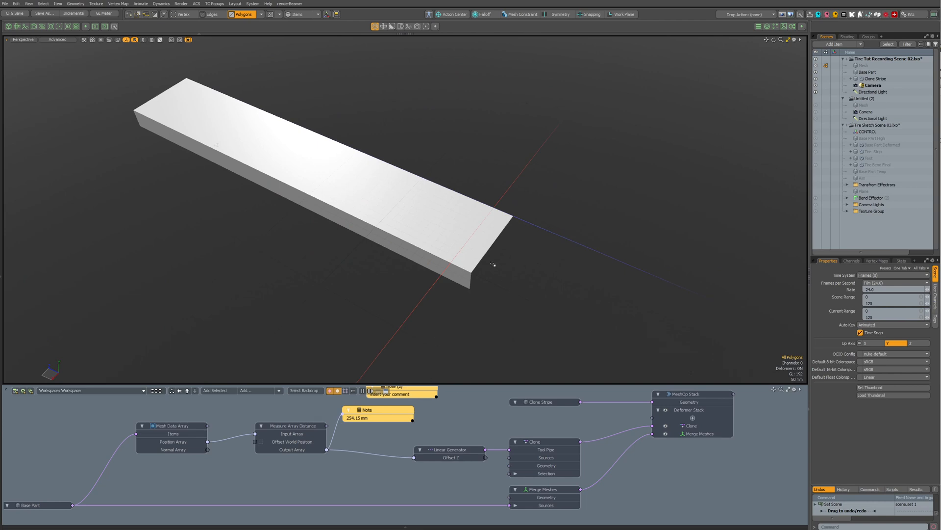
{"action": "left_click_drag", "start_coordinate": [453, 380], "coordinate": [452, 214]}
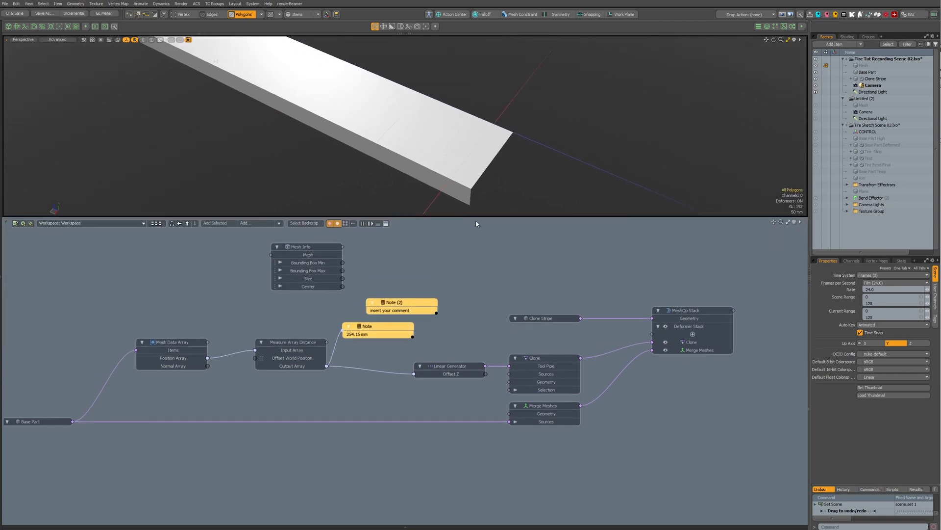
{"action": "left_click_drag", "start_coordinate": [490, 291], "coordinate": [549, 270], "text": "alt"}
{"action": "left_click_drag", "start_coordinate": [549, 270], "coordinate": [492, 311], "text": "alt"}
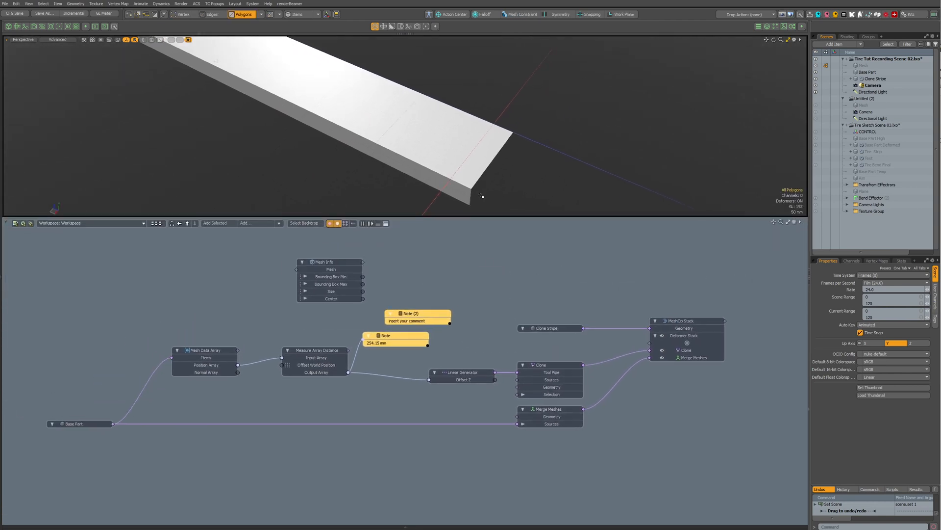
- Set the Linear Generator's Number of Clones to 1
{"action": "key", "text": "5"}
{"action": "left_click", "coordinate": [464, 198]}
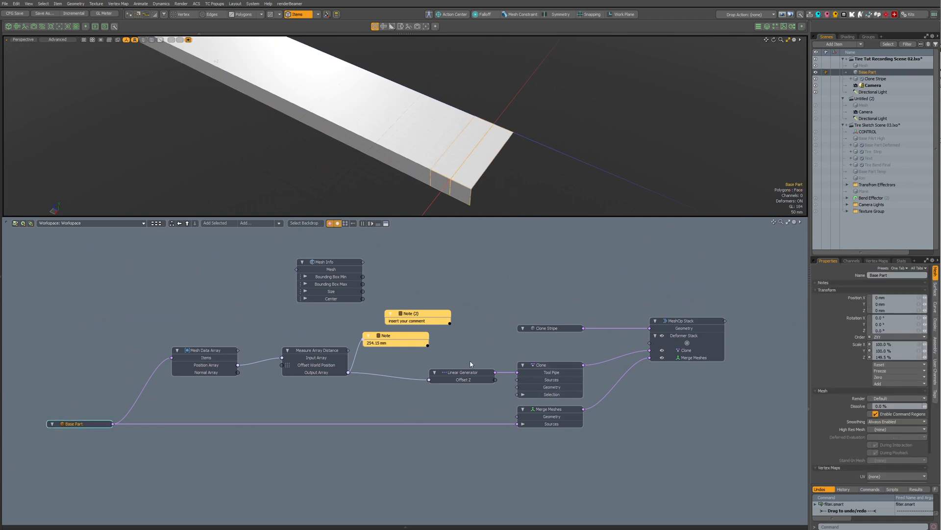
{"action": "left_click_drag", "start_coordinate": [469, 358], "coordinate": [529, 385]}
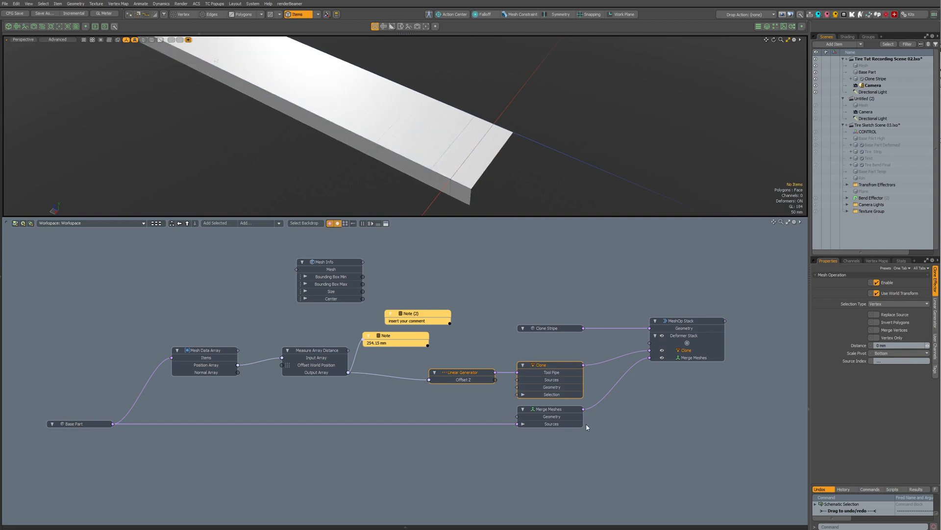
{"action": "left_click", "coordinate": [554, 365]}
{"action": "left_click", "coordinate": [465, 369]}
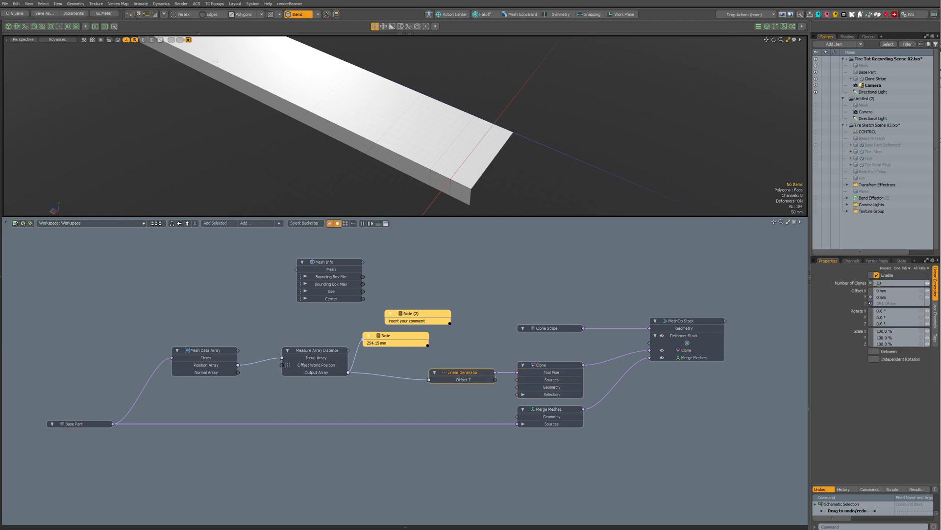
{"action": "key", "text": "Return"}
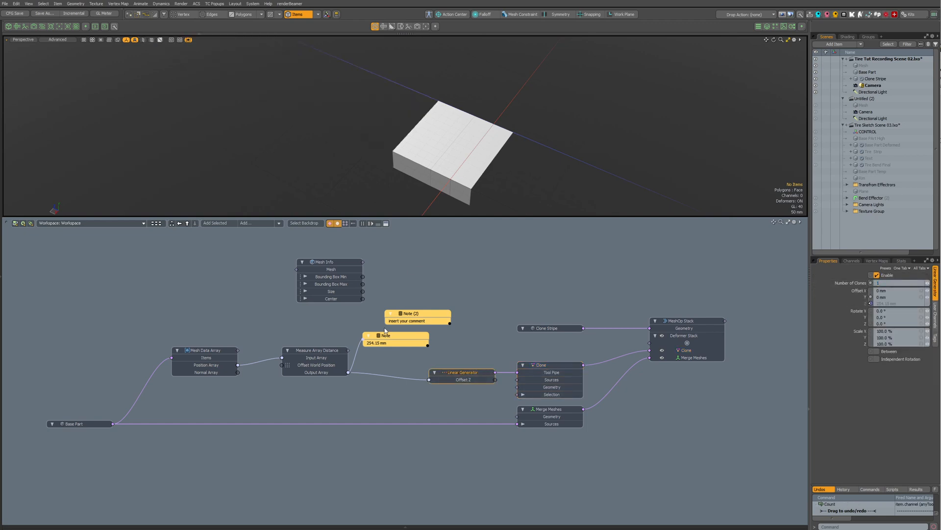
- Delete the unused Note (2) from the schematic
{"action": "left_click_drag", "start_coordinate": [385, 329], "coordinate": [395, 347], "text": "alt"}
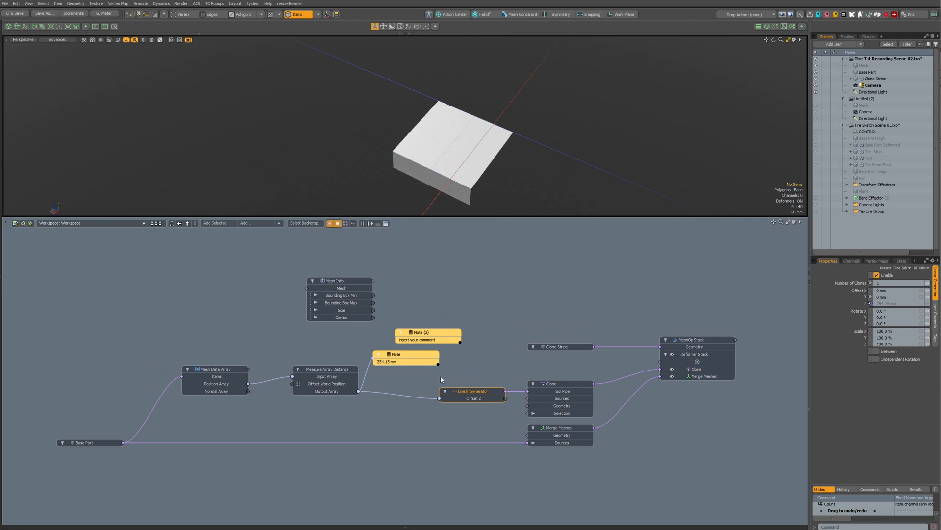
{"action": "left_click", "coordinate": [437, 338]}
{"action": "key", "text": "Delete"}
{"action": "left_click", "coordinate": [495, 333]}
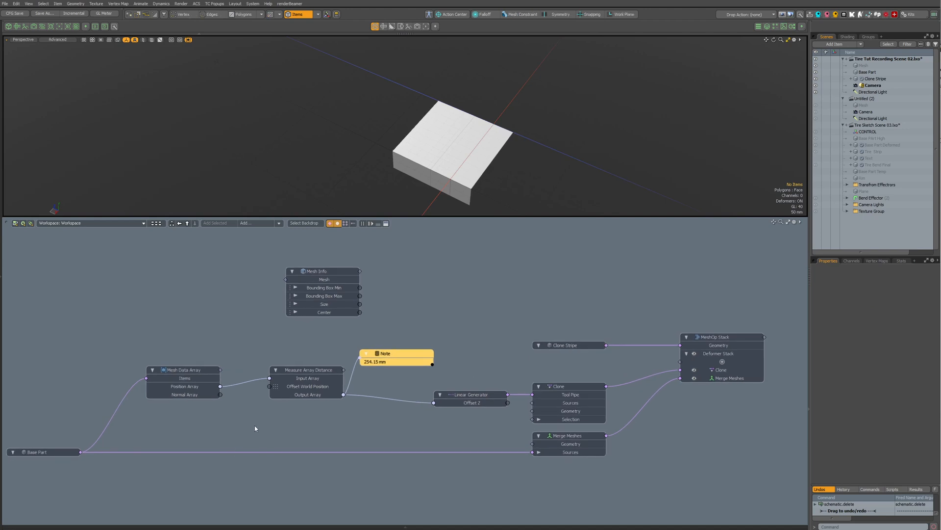
- Move Clone Stripe and MeshOp Stack up, add a Mirror operation to the stack, and arrange Mirror and Mirror Generator above Clone
{"action": "left_click_drag", "start_coordinate": [544, 346], "coordinate": [535, 314]}
{"action": "left_click_drag", "start_coordinate": [717, 337], "coordinate": [718, 329]}
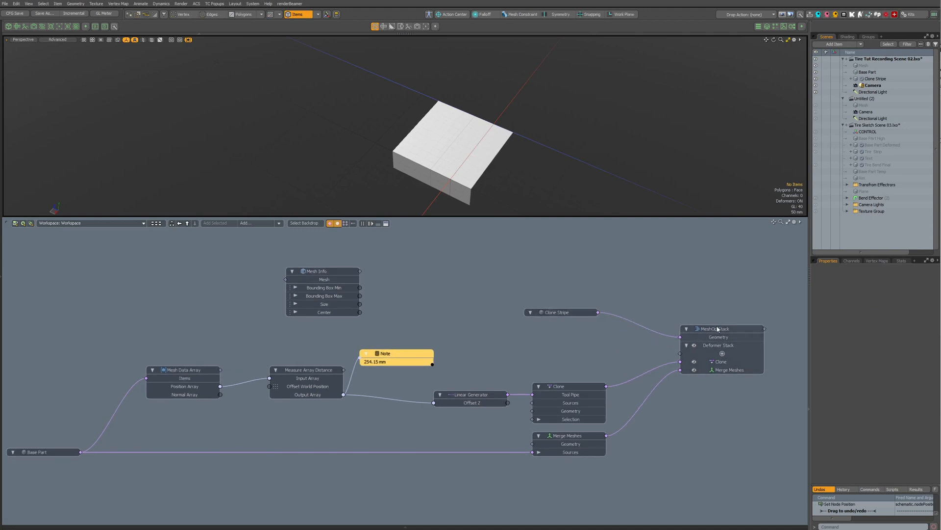
{"action": "left_click", "coordinate": [480, 393]}
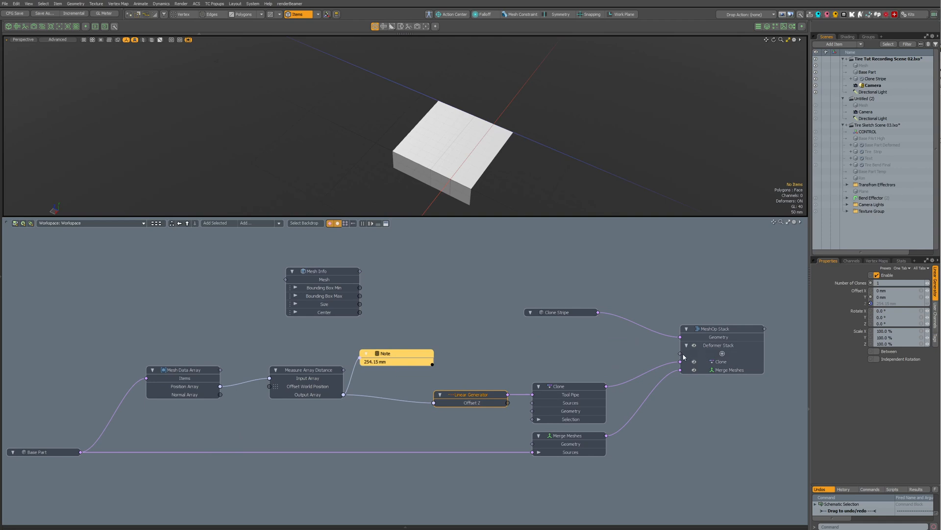
{"action": "left_click_drag", "start_coordinate": [681, 353], "coordinate": [607, 355]}
{"action": "type", "text": "mir"}
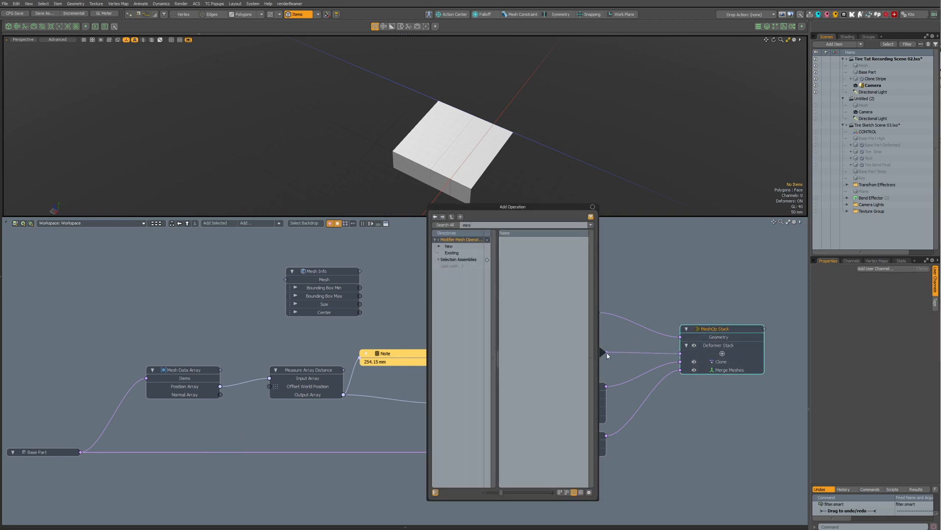
{"action": "key", "text": "Return"}
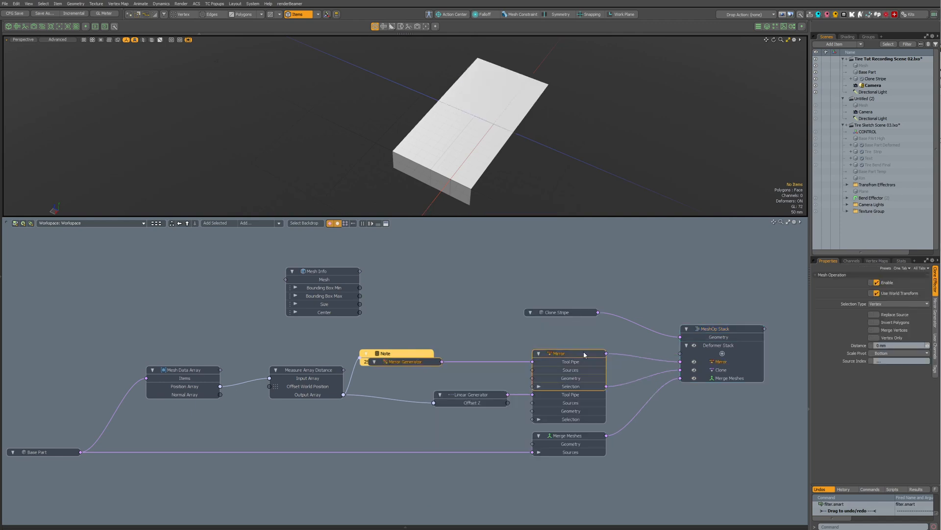
{"action": "left_click_drag", "start_coordinate": [583, 351], "coordinate": [570, 338]}
{"action": "left_click_drag", "start_coordinate": [431, 346], "coordinate": [519, 344]}
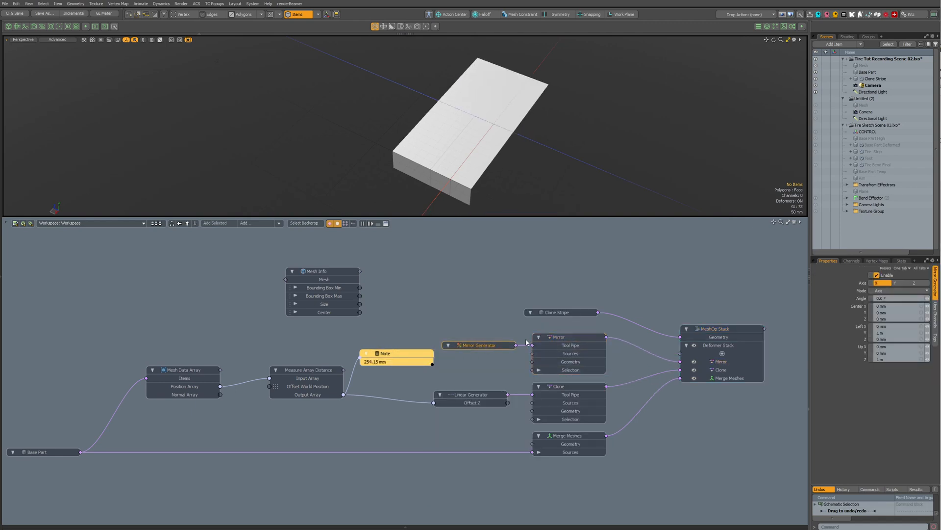
- Examine the Mirror operation's options, including Selection Type, and the Mirror Generator's axis and center settings
{"action": "left_click", "coordinate": [553, 345]}
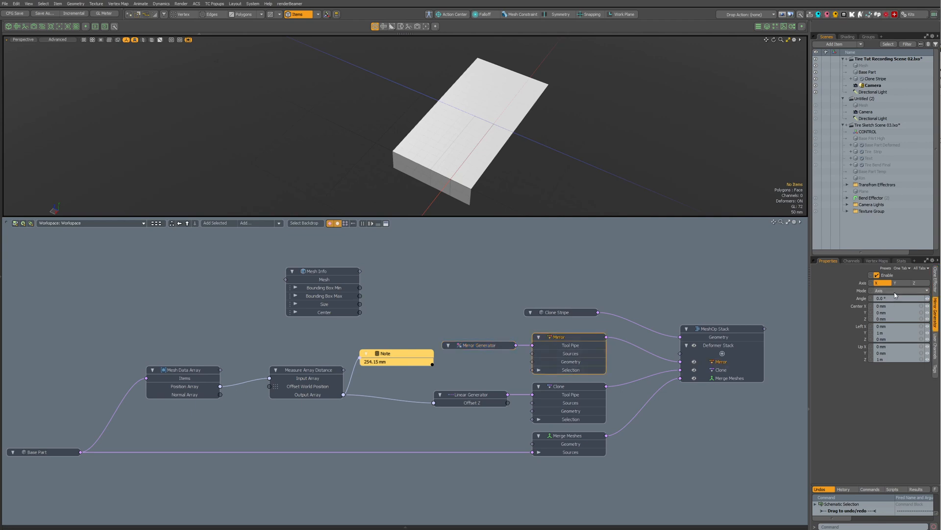
{"action": "left_click", "coordinate": [935, 279]}
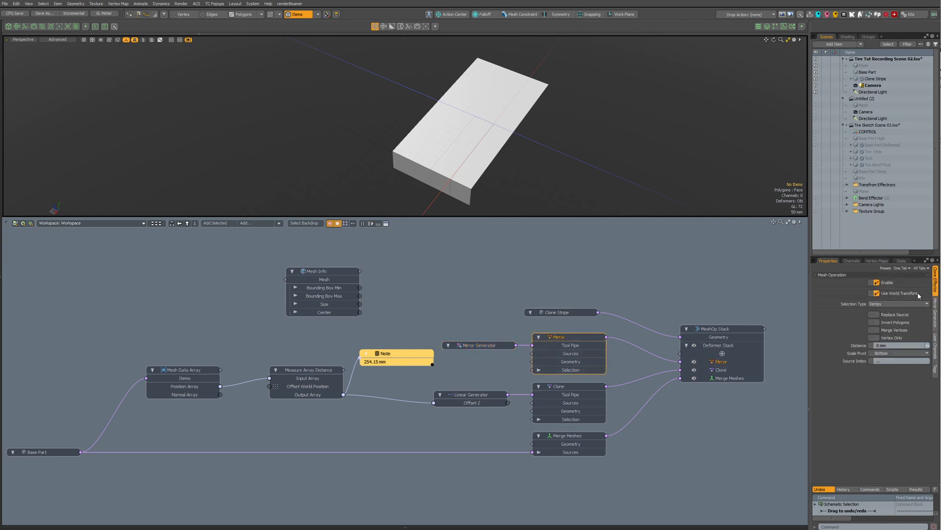
{"action": "left_click", "coordinate": [910, 304]}
{"action": "left_click", "coordinate": [913, 309]}
{"action": "left_click_drag", "start_coordinate": [527, 101], "coordinate": [586, 160], "text": "alt"}
{"action": "left_click", "coordinate": [480, 345]}
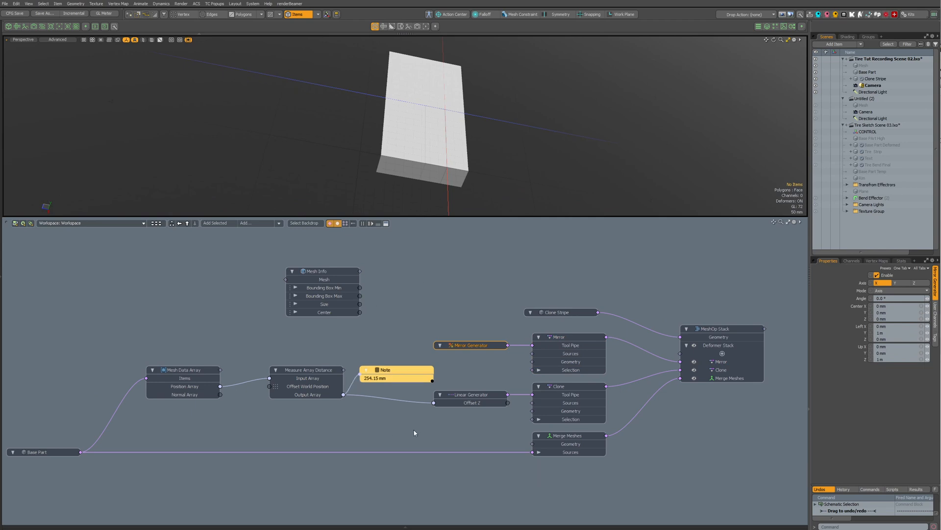
- Select Clone Stripe's top polygon next to the origin, inspect the Mirror Generator, and move the distance note below Measure Array Distance
{"action": "left_click", "coordinate": [408, 57]}
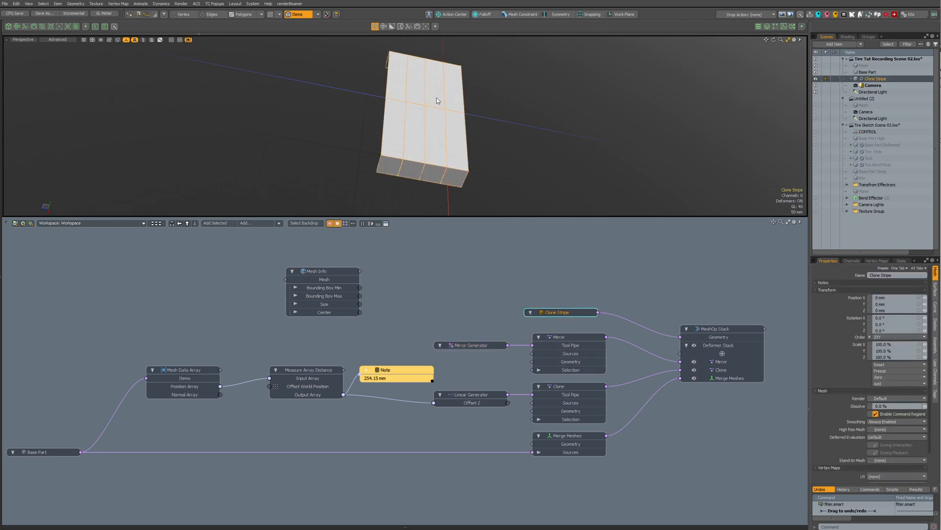
{"action": "key", "text": "3"}
{"action": "left_click", "coordinate": [436, 95]}
{"action": "left_click", "coordinate": [485, 345]}
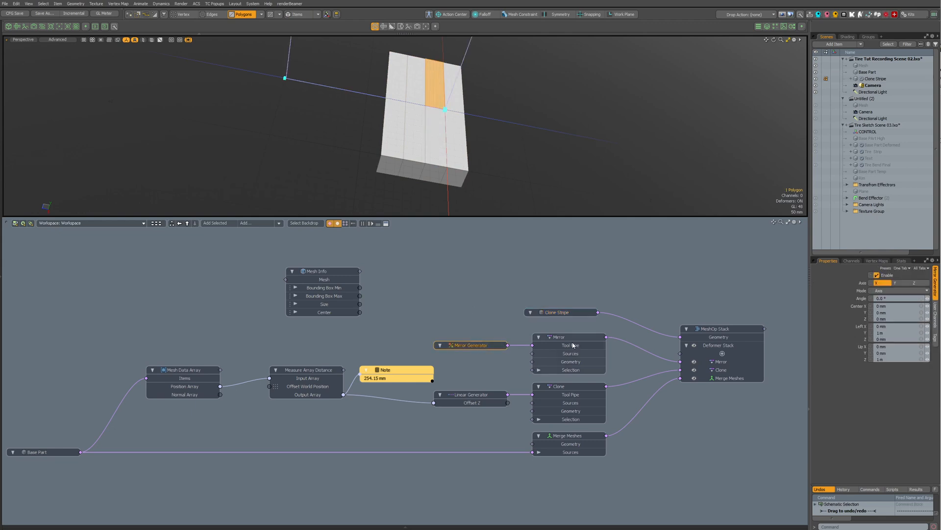
{"action": "left_click_drag", "start_coordinate": [387, 378], "coordinate": [387, 428]}
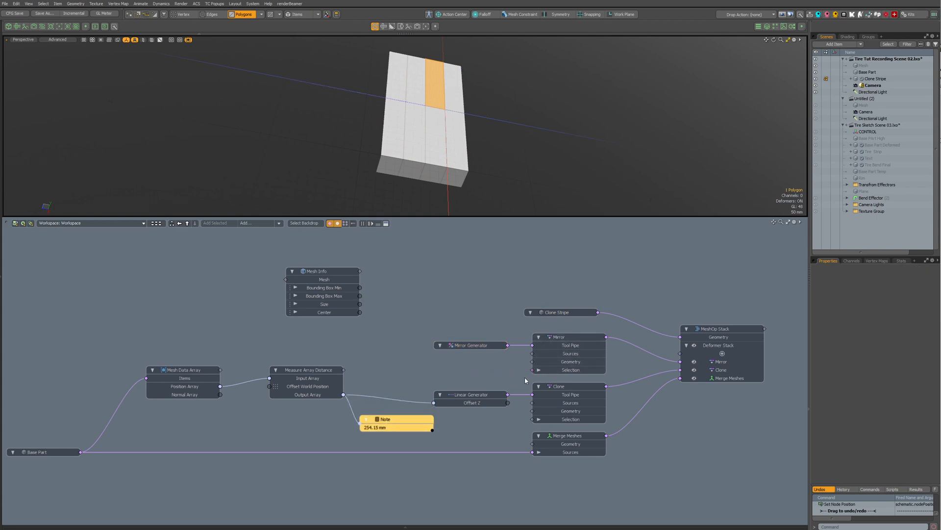
- Add a Select by Previous Operation node to the schematic and connect it to Mirror's Selection input
{"action": "key", "text": "Tab"}
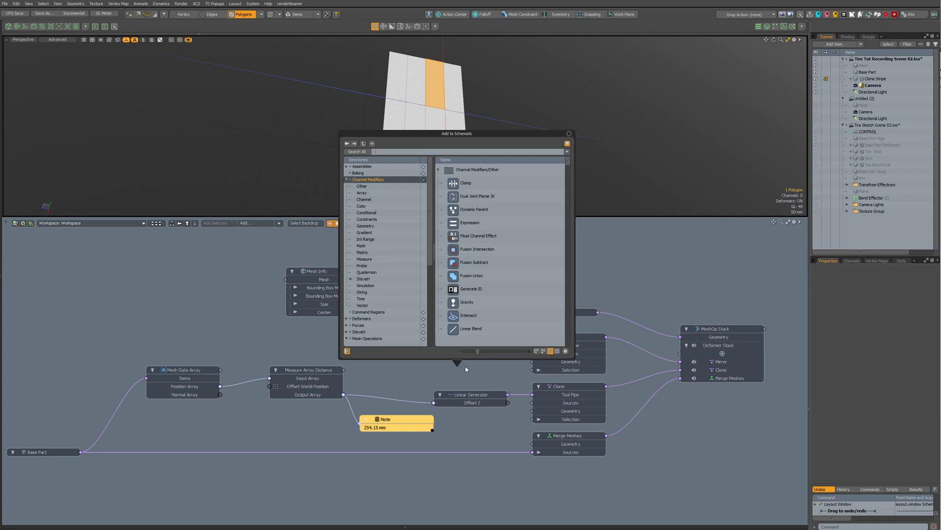
{"action": "type", "text": "sel"}
{"action": "key", "text": "BackSpace"}
{"action": "key", "text": "BackSpace"}
{"action": "key", "text": "BackSpace"}
{"action": "type", "text": "pre"}
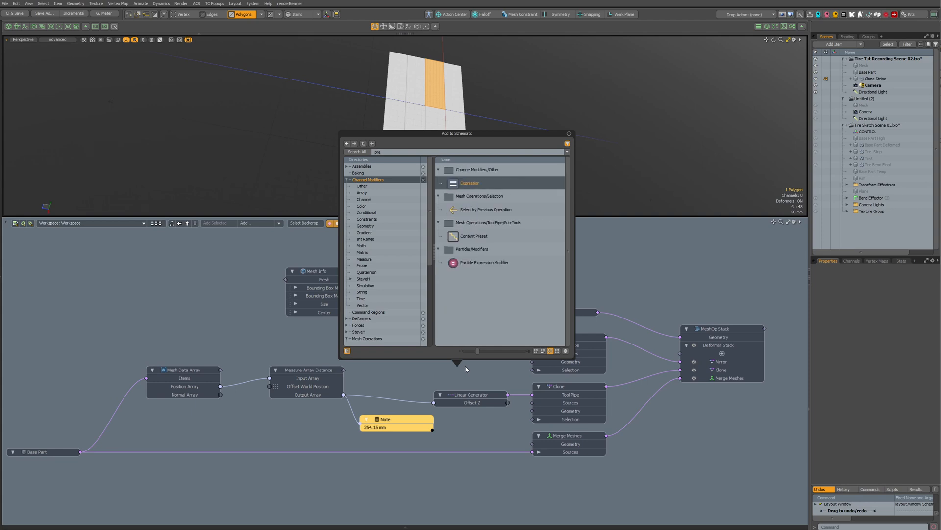
{"action": "key", "text": "Down"}
{"action": "key", "text": "Return"}
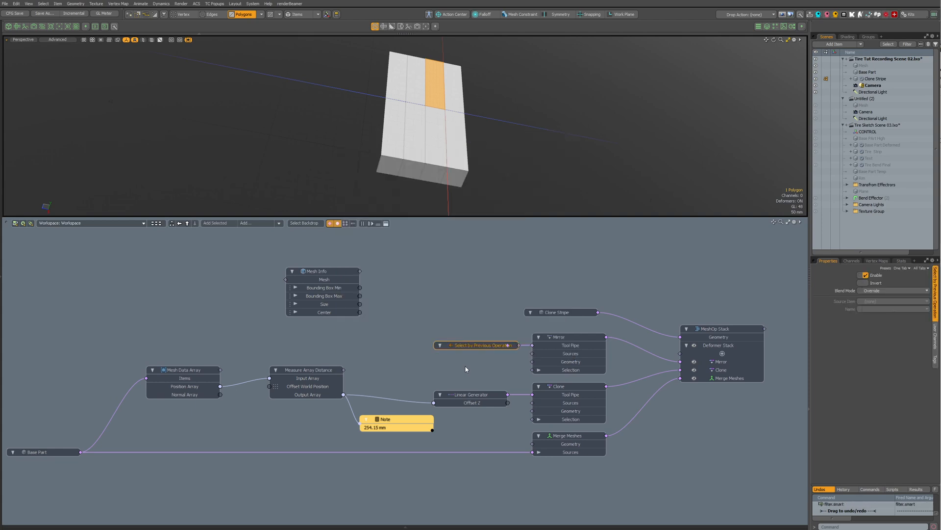
{"action": "left_click_drag", "start_coordinate": [480, 347], "coordinate": [533, 371]}
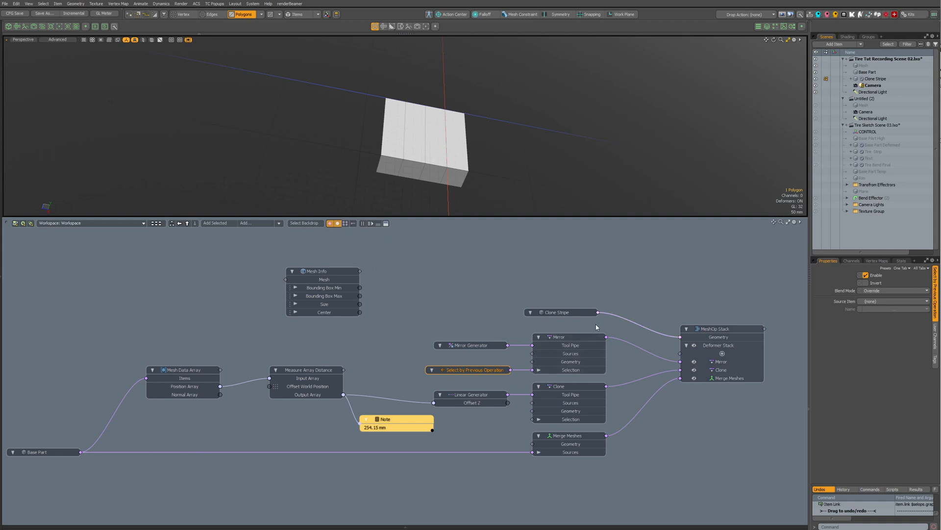
- Set Select by Previous Operation's Source Item to Clone and its Name to Cloned Polygons
{"action": "left_click", "coordinate": [889, 301]}
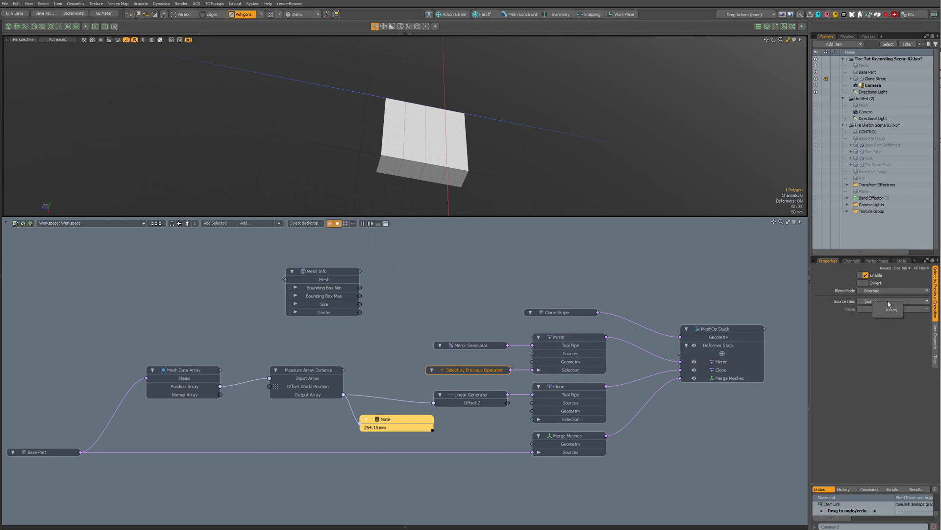
{"action": "left_click", "coordinate": [468, 381]}
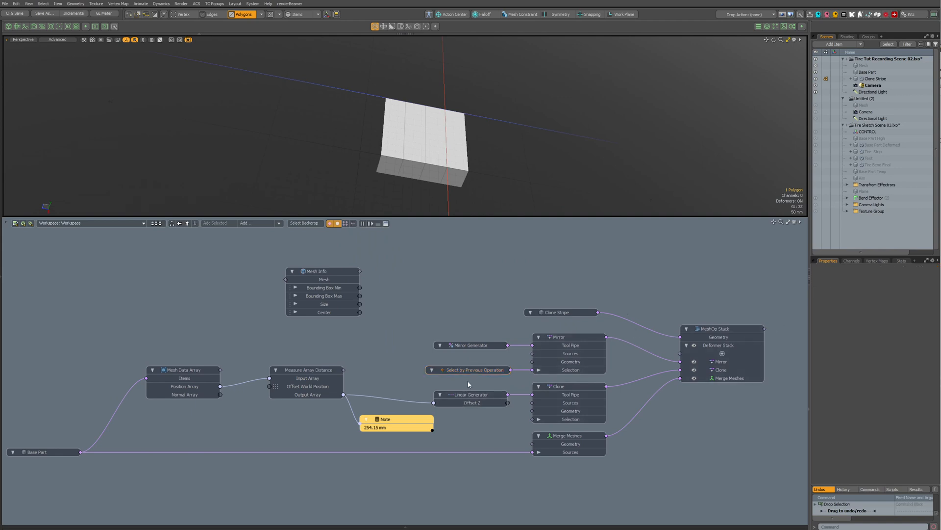
{"action": "left_click", "coordinate": [468, 371]}
{"action": "left_click", "coordinate": [888, 301]}
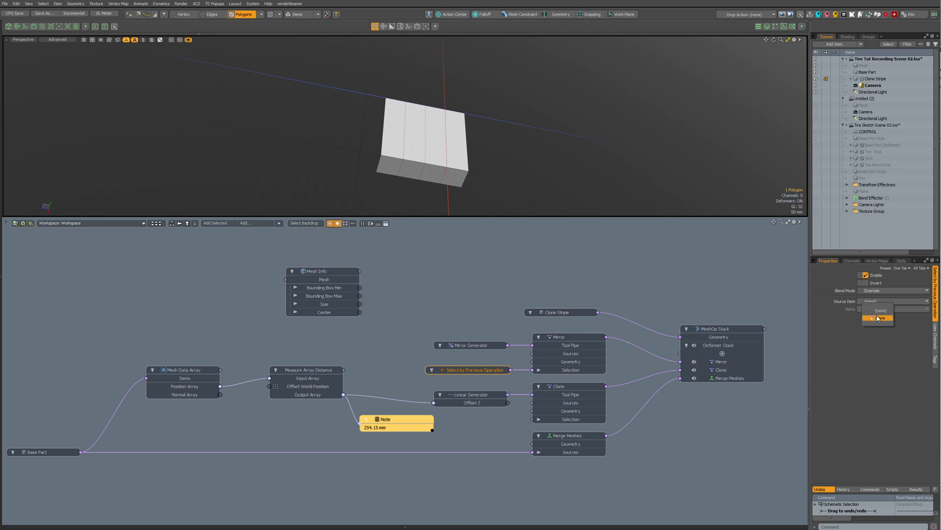
{"action": "left_click", "coordinate": [879, 319]}
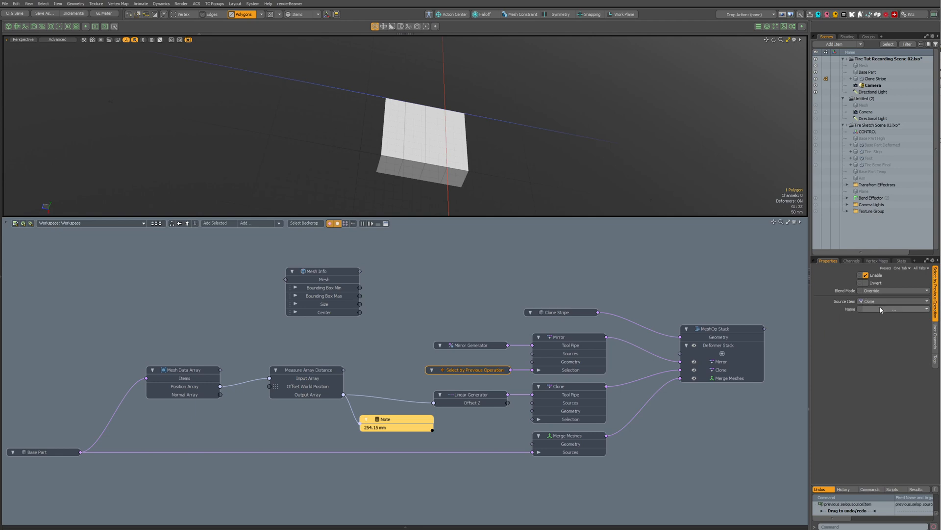
{"action": "left_click", "coordinate": [880, 308]}
{"action": "left_click", "coordinate": [878, 317]}
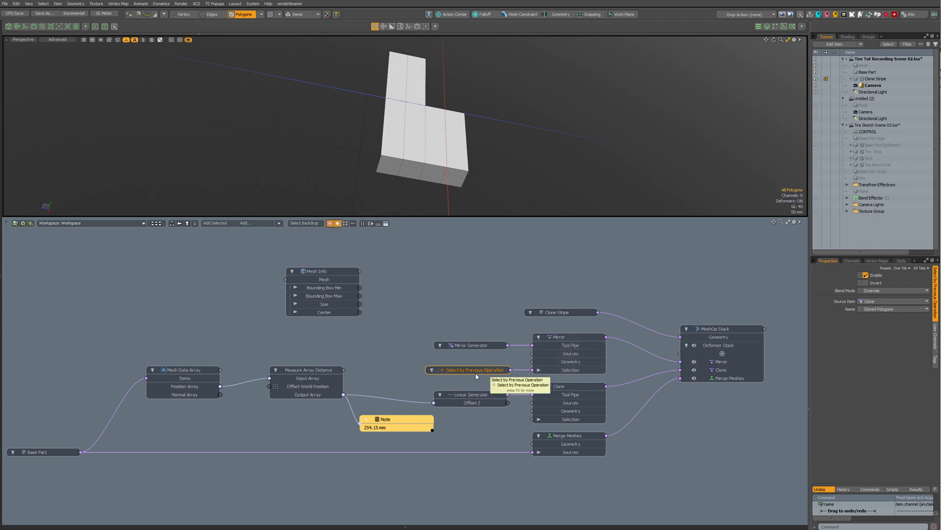
- Enable Replace Source on the Mirror operation and try Selection Type Vertex before returning it to Polygon
{"action": "left_click", "coordinate": [551, 353]}
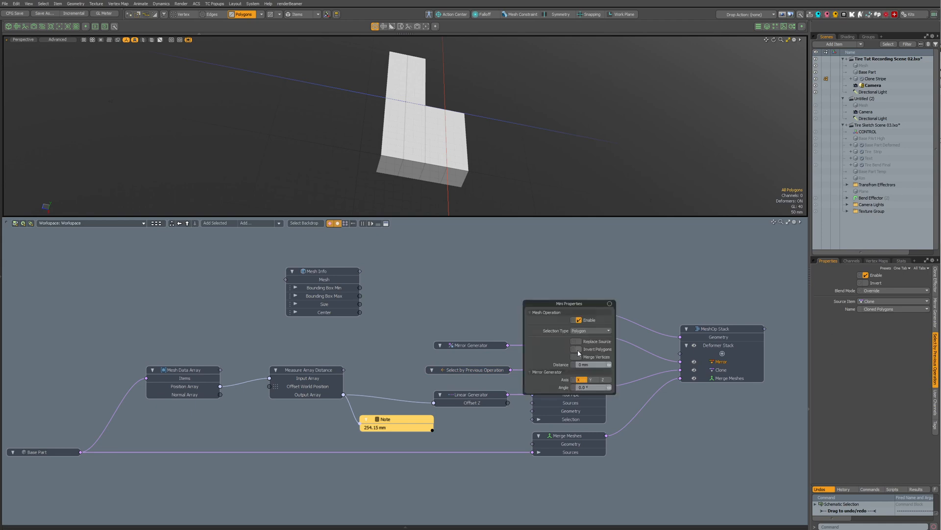
{"action": "left_click", "coordinate": [579, 342]}
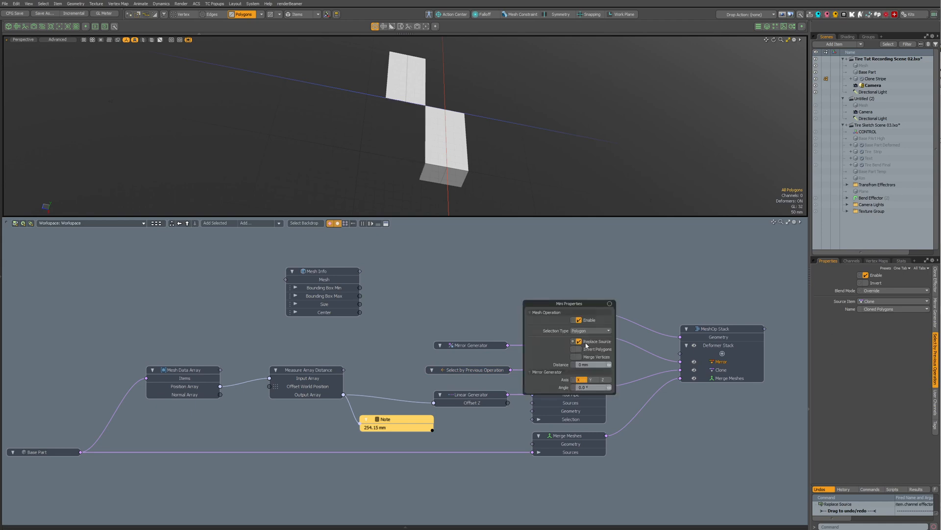
{"action": "left_click", "coordinate": [591, 331]}
{"action": "left_click", "coordinate": [586, 330]}
{"action": "mouse_move", "coordinate": [564, 307]}
{"action": "left_mouse_down"}
{"action": "mouse_move", "coordinate": [519, 265]}
{"action": "mouse_move", "coordinate": [540, 251]}
{"action": "mouse_move", "coordinate": [502, 229]}
{"action": "left_mouse_up"}
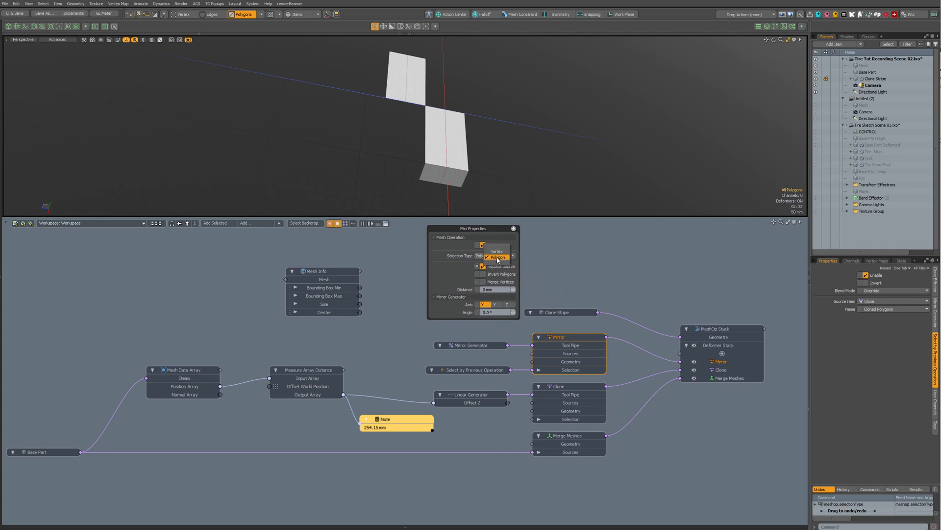
{"action": "left_click", "coordinate": [499, 252]}
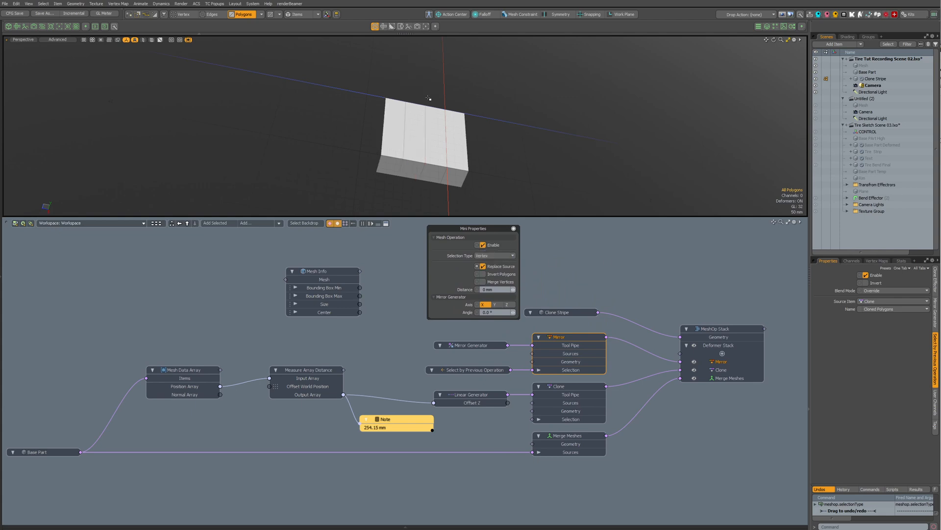
{"action": "left_click", "coordinate": [489, 256]}
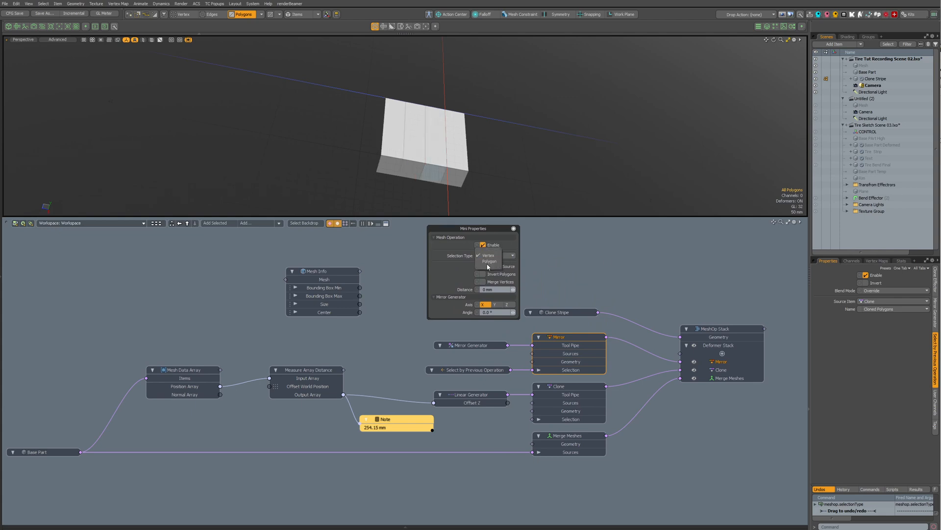
{"action": "left_click", "coordinate": [489, 261]}
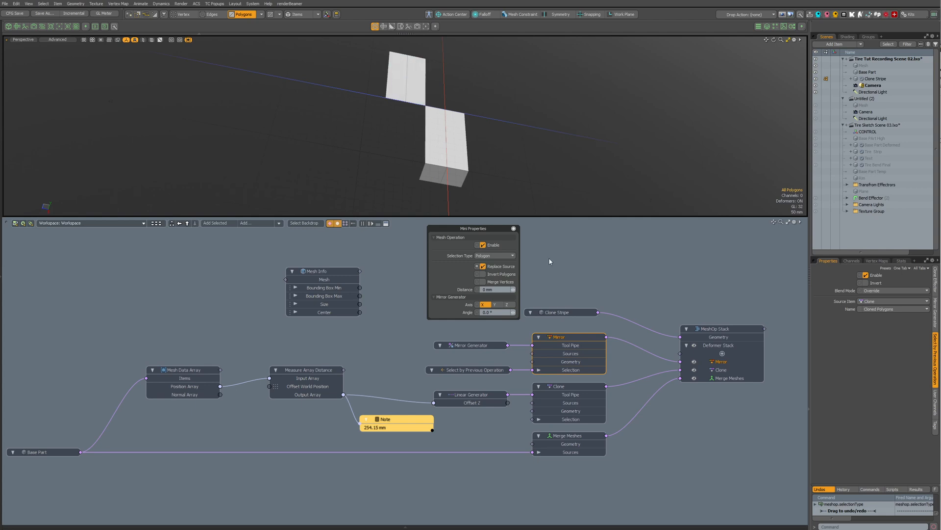
- Disconnect Select by Previous Operation from Mirror's Selection input and set Mirror's Selection Type to Vertex
{"action": "left_click", "coordinate": [516, 404]}
{"action": "left_click", "coordinate": [516, 370]}
{"action": "key", "text": "Delete"}
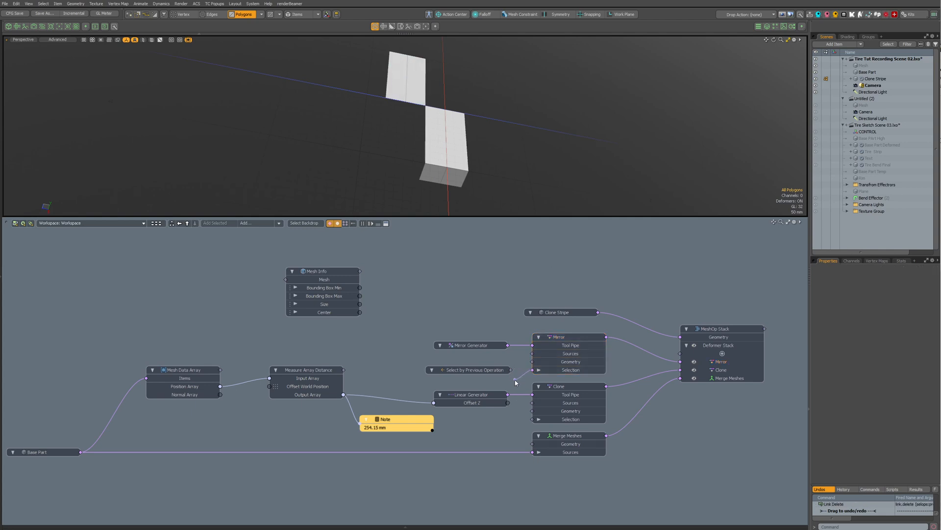
{"action": "left_click", "coordinate": [475, 346]}
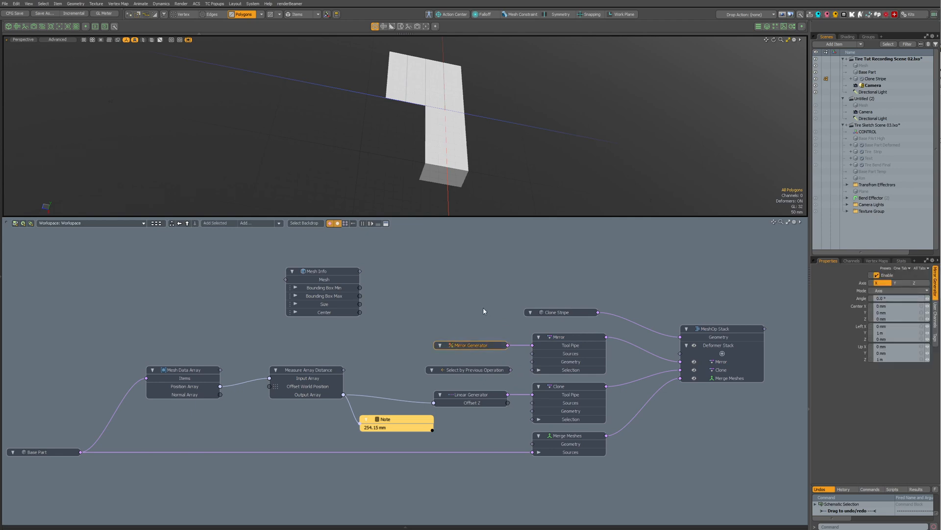
{"action": "left_click", "coordinate": [559, 336]}
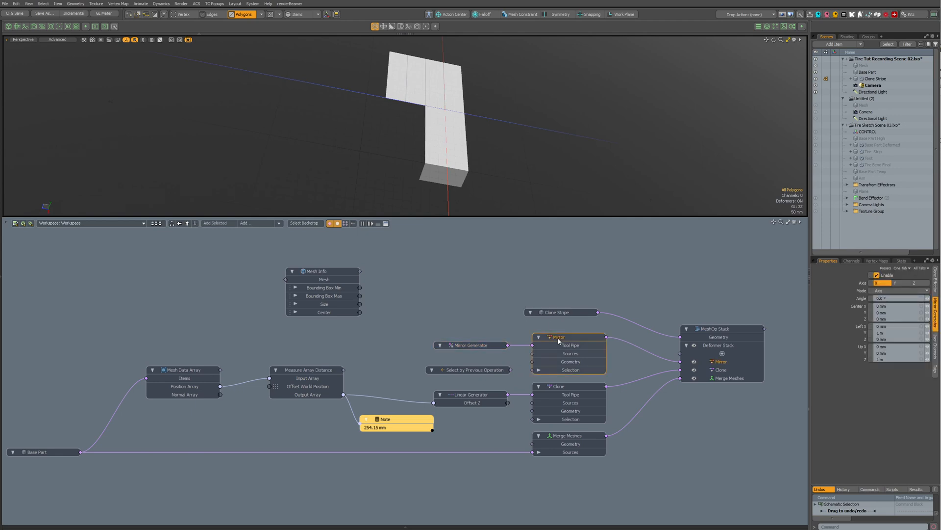
{"action": "left_click", "coordinate": [578, 321]}
{"action": "left_click", "coordinate": [582, 324]}
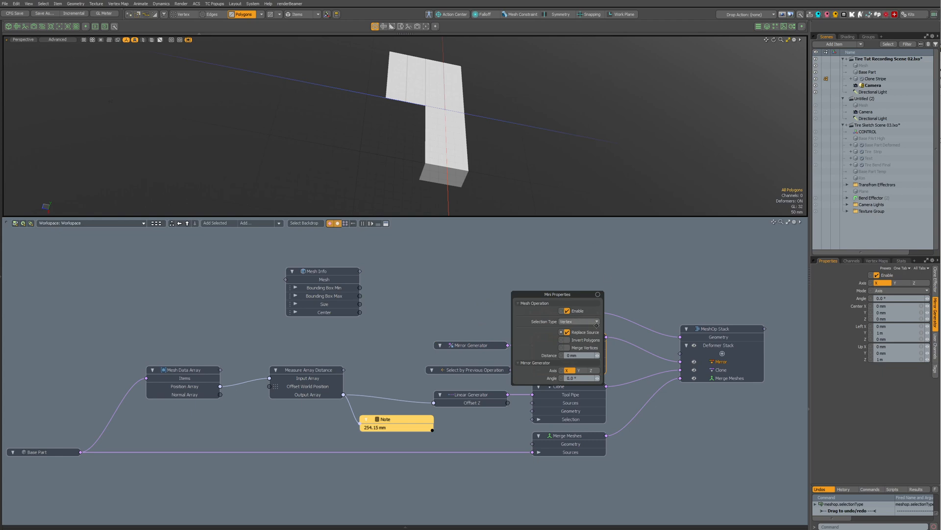
{"action": "left_click", "coordinate": [557, 268]}
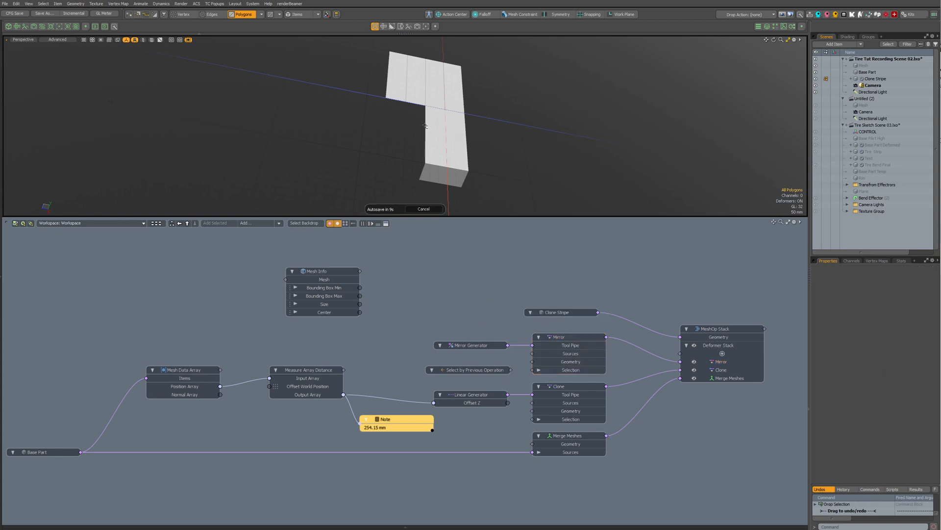
- Compare the mirrored result with Mirror's Replace Source turned off and on again
{"action": "left_click", "coordinate": [575, 340]}
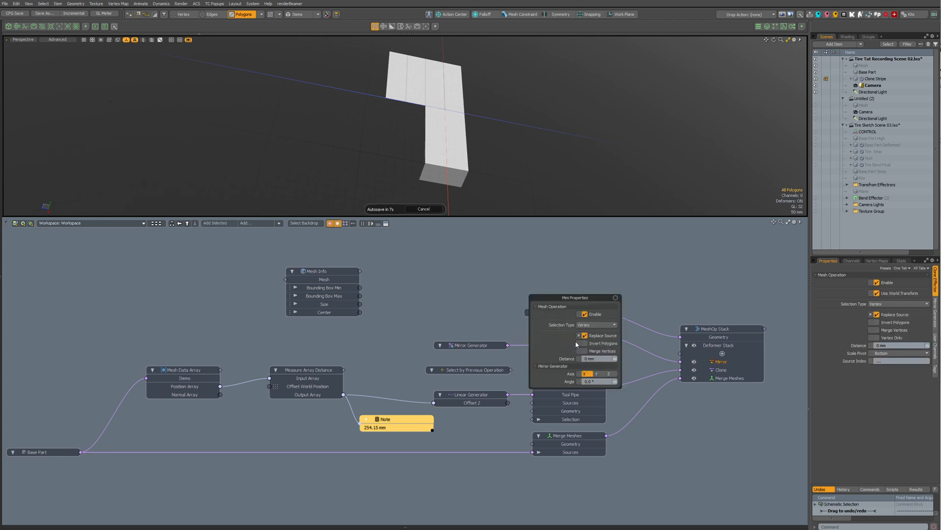
{"action": "left_click", "coordinate": [597, 337]}
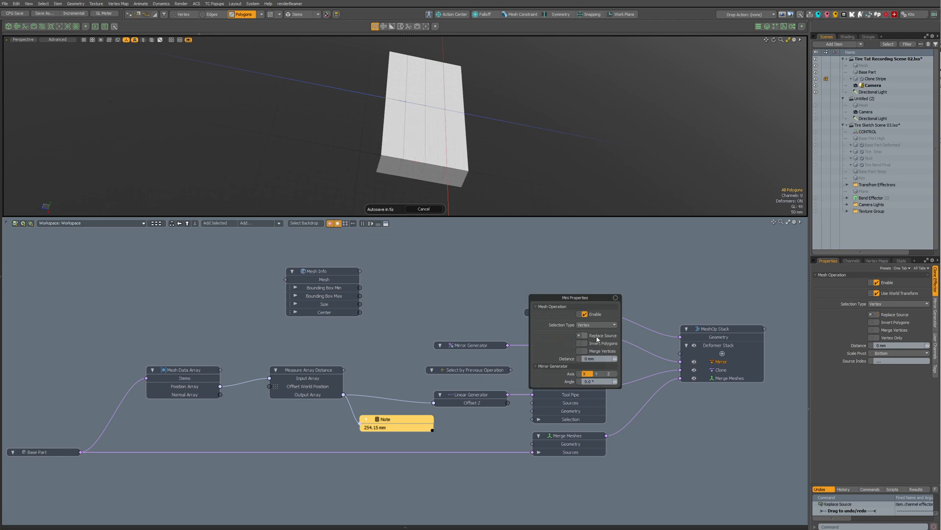
{"action": "left_click", "coordinate": [597, 337]}
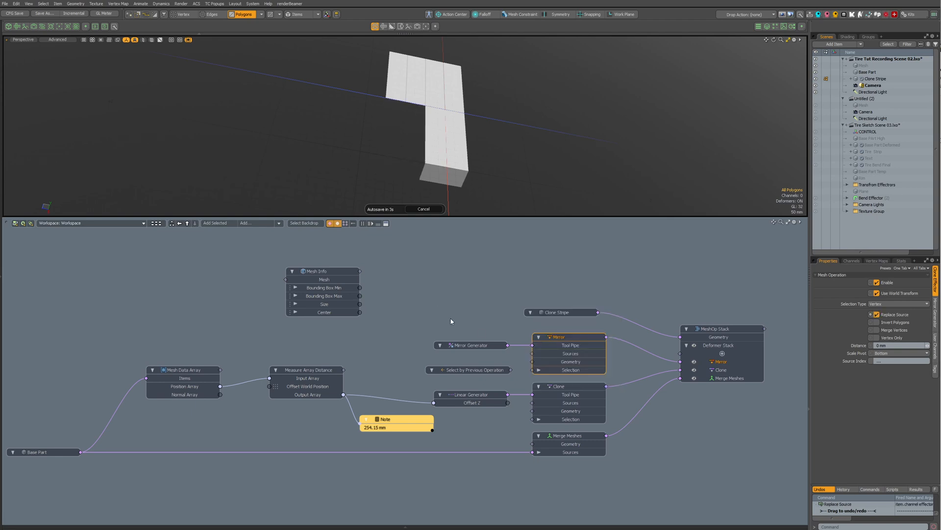
- Reconnect Select by Previous Operation to Mirror's Selection input and set Mirror's Selection Type to Polygon
{"action": "left_click_drag", "start_coordinate": [508, 370], "coordinate": [538, 372]}
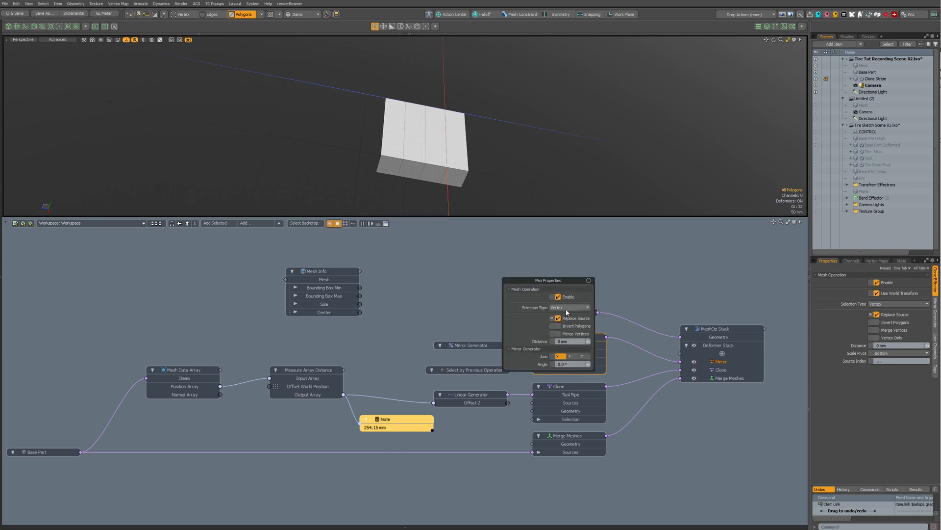
{"action": "left_click", "coordinate": [568, 307]}
{"action": "left_click", "coordinate": [569, 317]}
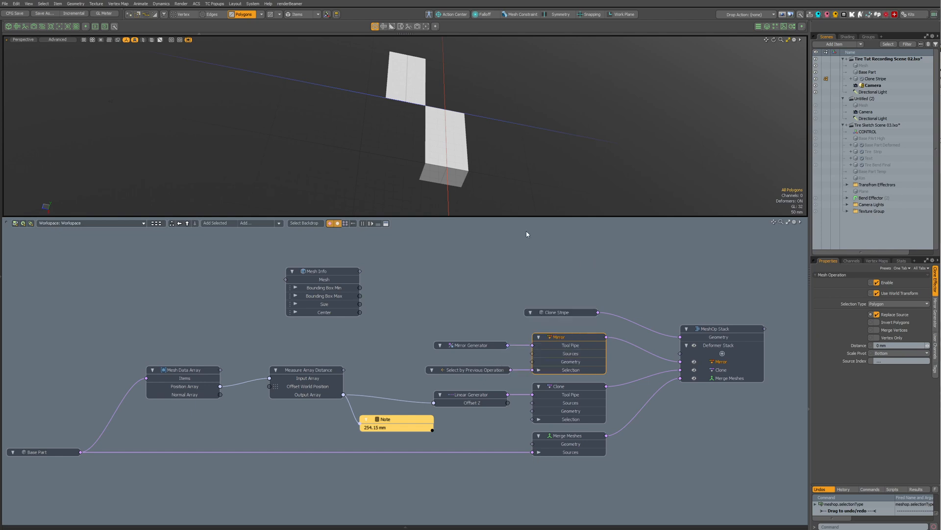
- Insert a Basic Math node that divides the measured array distance by 2 before it drives Linear Generator's Offset Z
{"action": "left_click_drag", "start_coordinate": [392, 183], "coordinate": [485, 101], "text": "alt"}
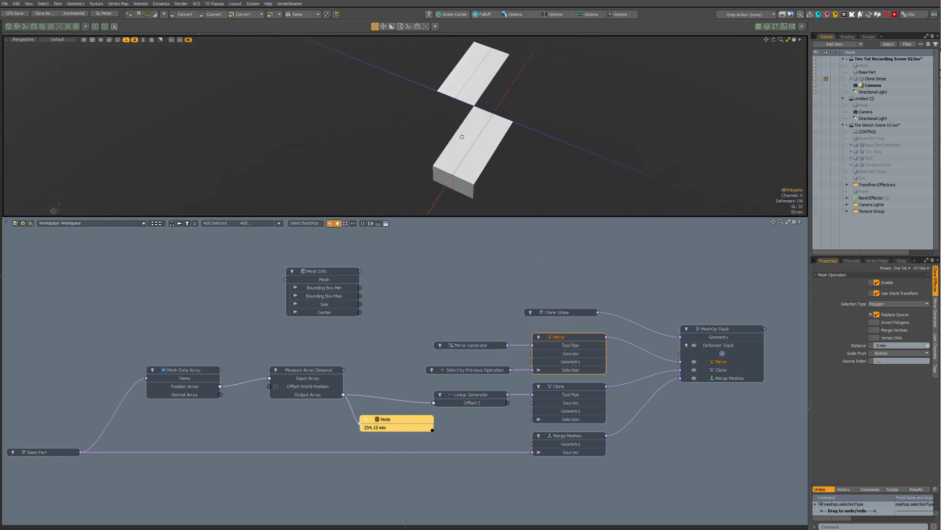
{"action": "left_click_drag", "start_coordinate": [462, 136], "coordinate": [454, 90], "text": "alt"}
{"action": "left_click_drag", "start_coordinate": [473, 126], "coordinate": [455, 175], "text": "alt"}
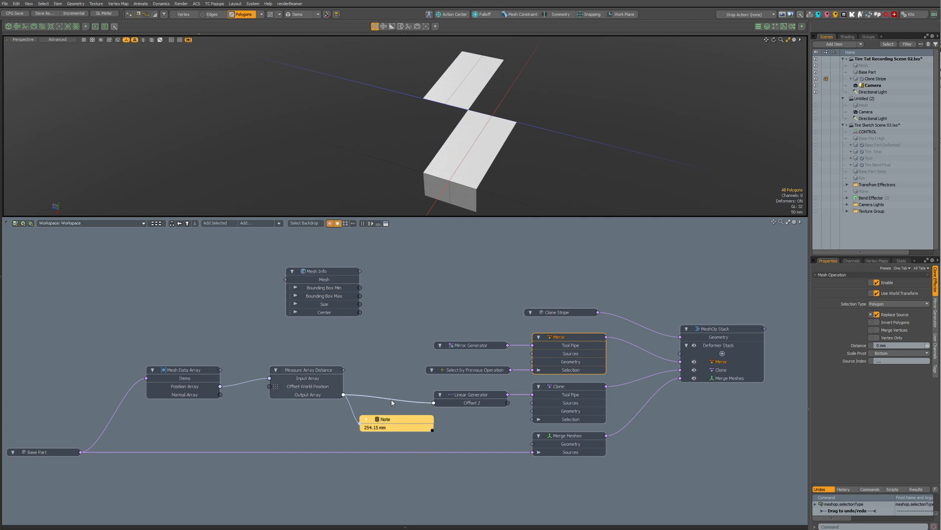
{"action": "key", "text": "plus"}
{"action": "mouse_move", "coordinate": [392, 402]}
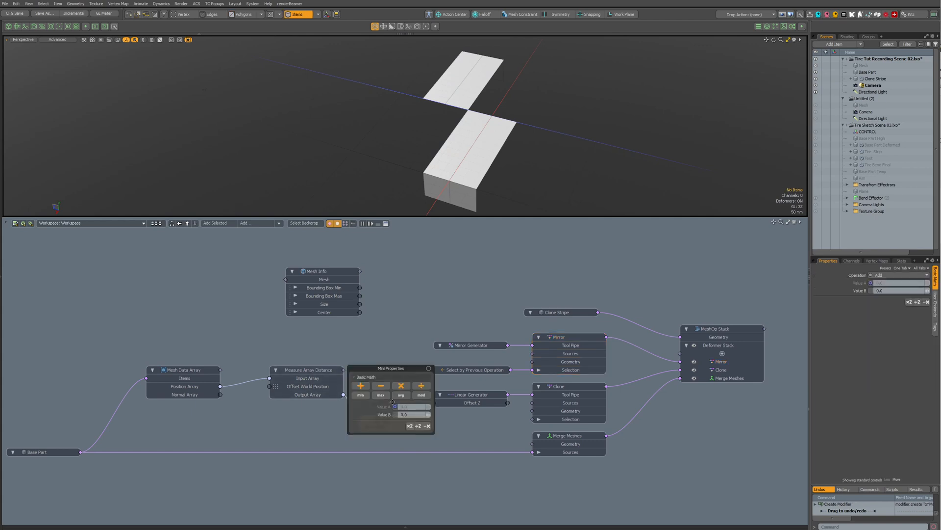
{"action": "left_click", "coordinate": [419, 426]}
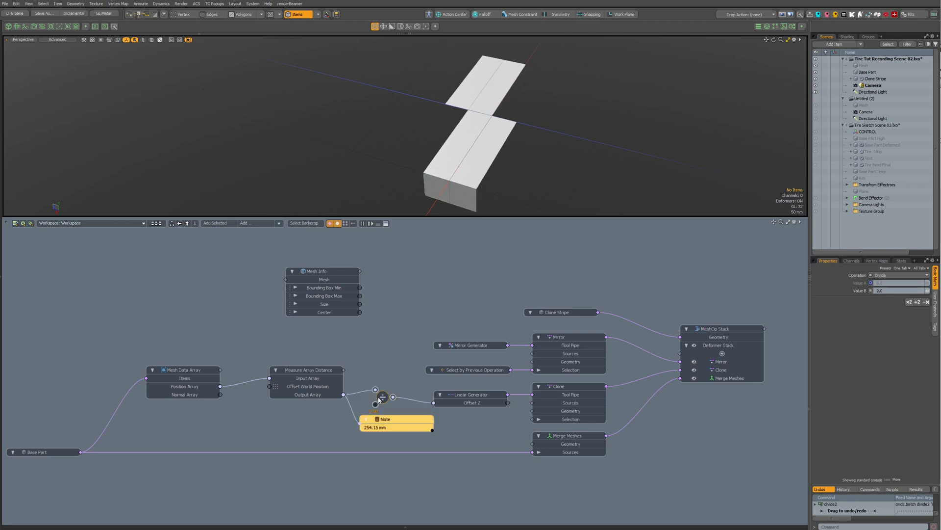
{"action": "mouse_move", "coordinate": [376, 396]}
{"action": "left_click_drag", "start_coordinate": [475, 146], "coordinate": [462, 125], "text": "alt"}
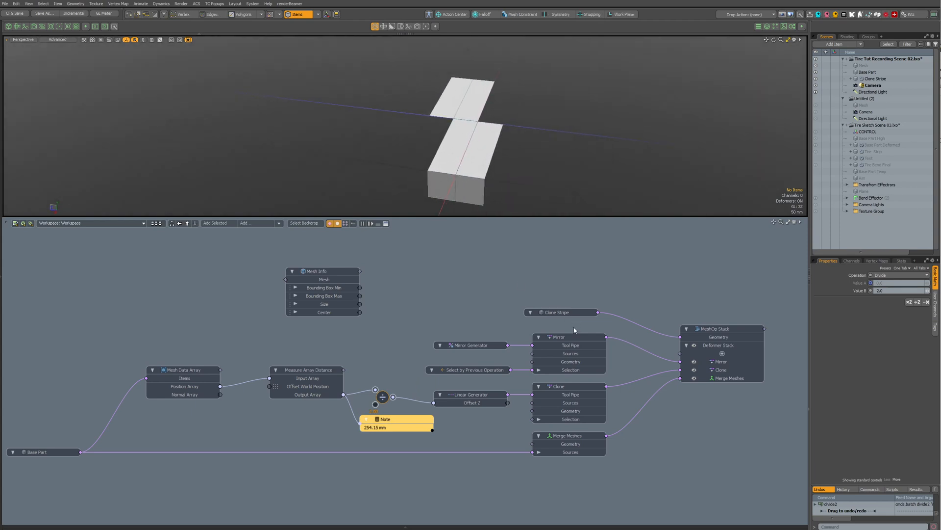
- Move Clone Stripe and MeshOp Stack up, and duplicate Clone with its Linear Generator into the space above Mirror
{"action": "left_click_drag", "start_coordinate": [574, 312], "coordinate": [582, 271]}
{"action": "left_click_drag", "start_coordinate": [712, 329], "coordinate": [712, 304]}
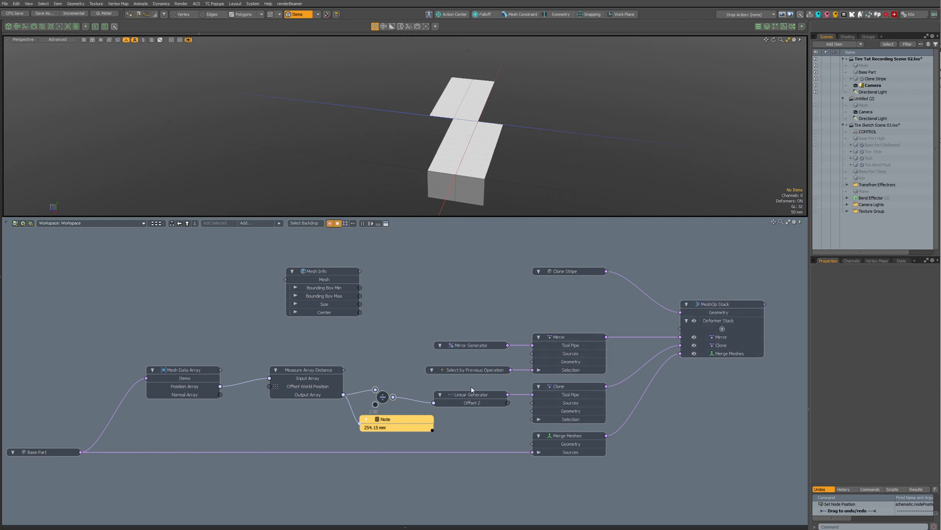
{"action": "left_click", "coordinate": [563, 407]}
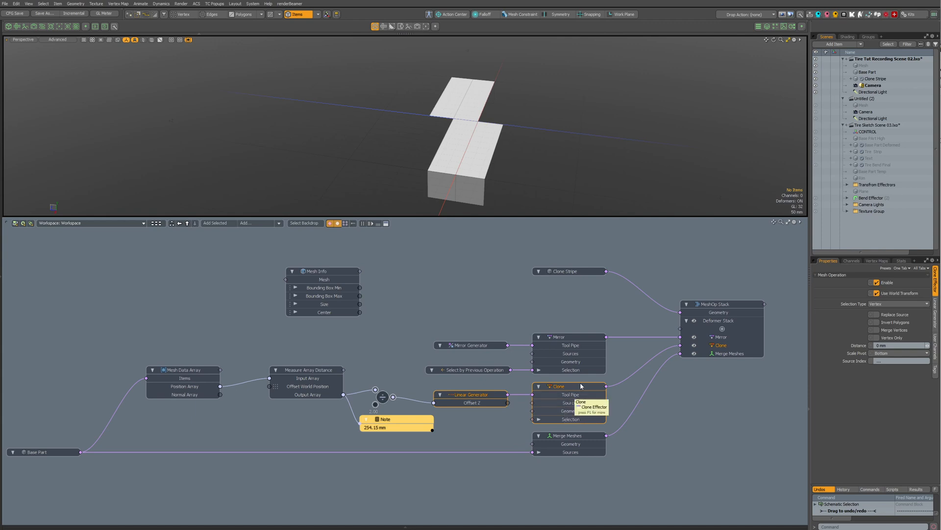
{"action": "key", "text": "ctrl+d"}
{"action": "left_click_drag", "start_coordinate": [571, 379], "coordinate": [568, 291]}
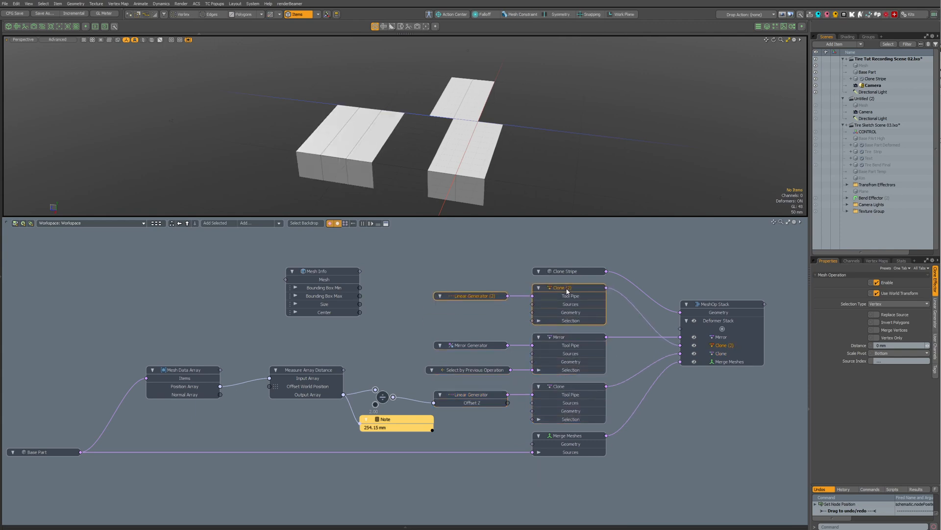
{"action": "right_click", "coordinate": [582, 289]}
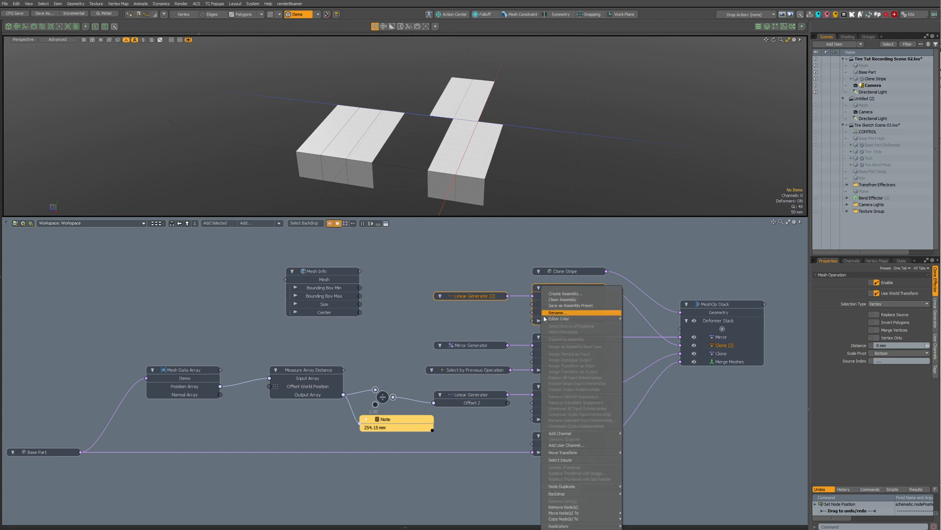
{"action": "mouse_move", "coordinate": [602, 493]}
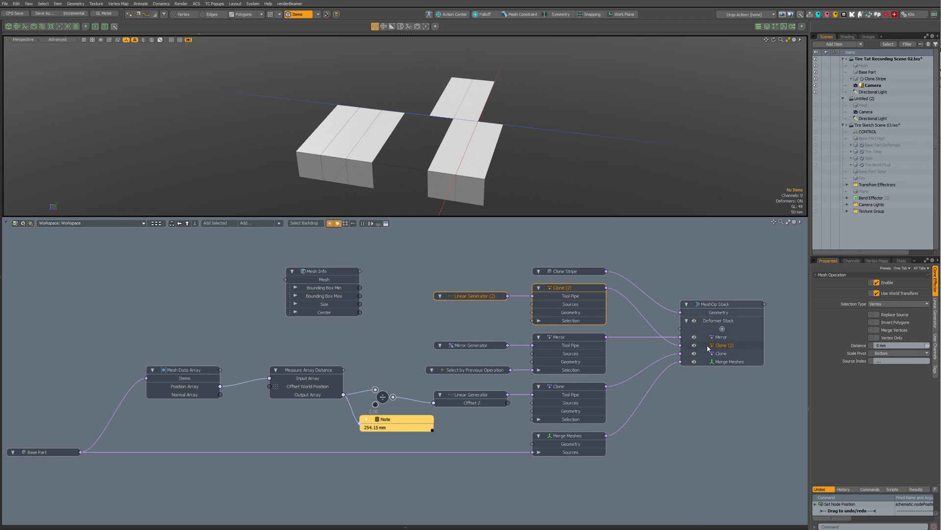
- Reorder Clone (2) above Mirror in the Deformer Stack and drive Linear Generator (2)'s Offset Z with Measure Array Distance's Output Array
{"action": "left_click_drag", "start_coordinate": [712, 345], "coordinate": [712, 337]}
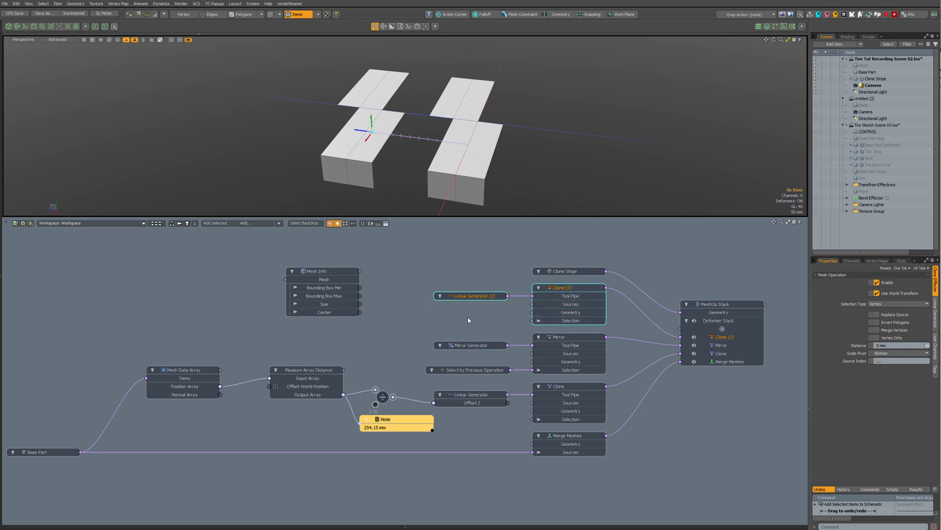
{"action": "left_click", "coordinate": [469, 300]}
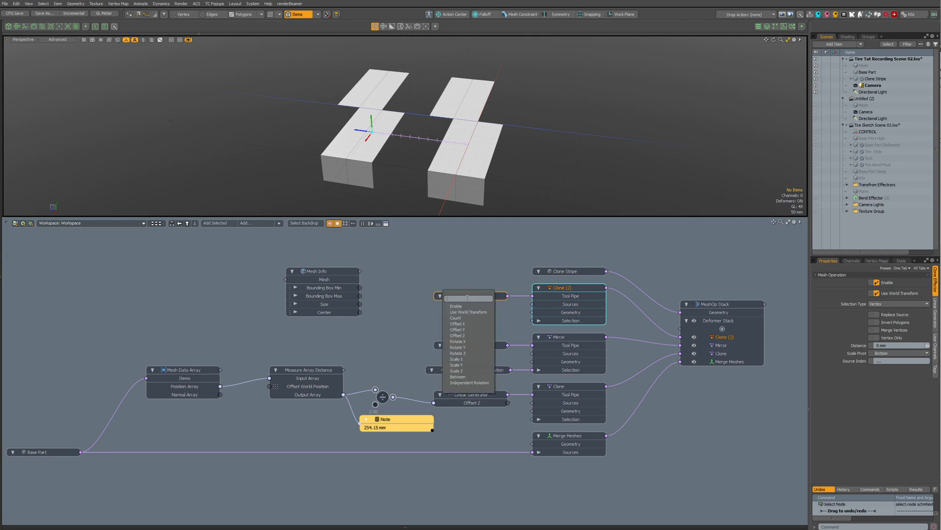
{"action": "left_click", "coordinate": [462, 336]}
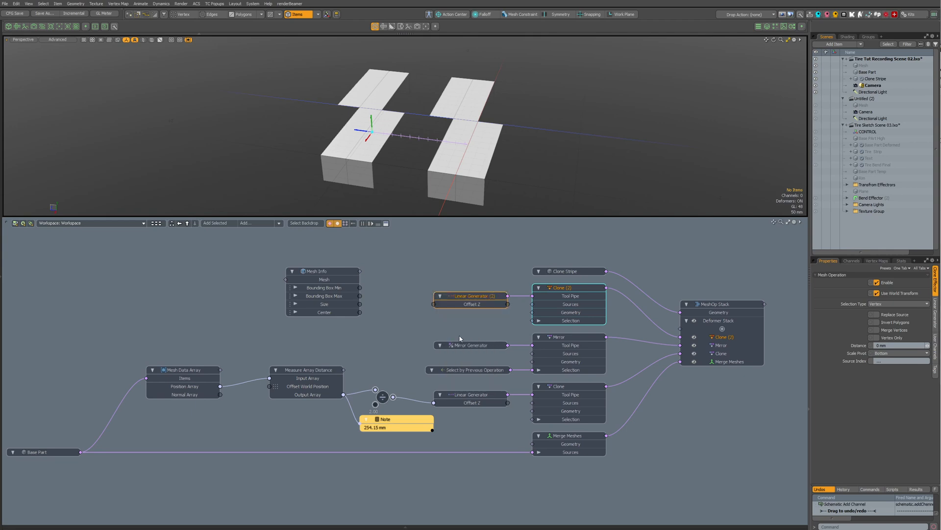
{"action": "left_click_drag", "start_coordinate": [344, 394], "coordinate": [447, 303]}
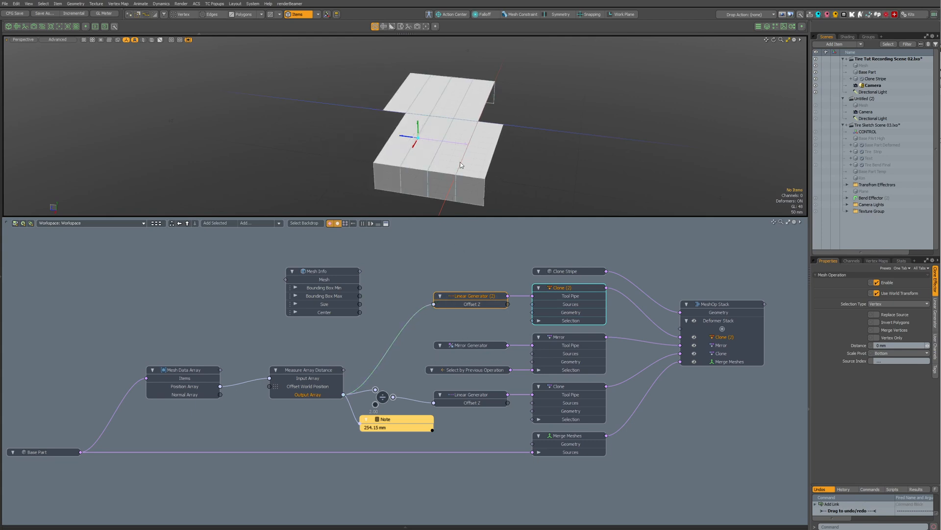
- Set Clone (2)'s Number of Clones to 14 by adjusting the Count channel interactively
{"action": "left_click", "coordinate": [547, 288]}
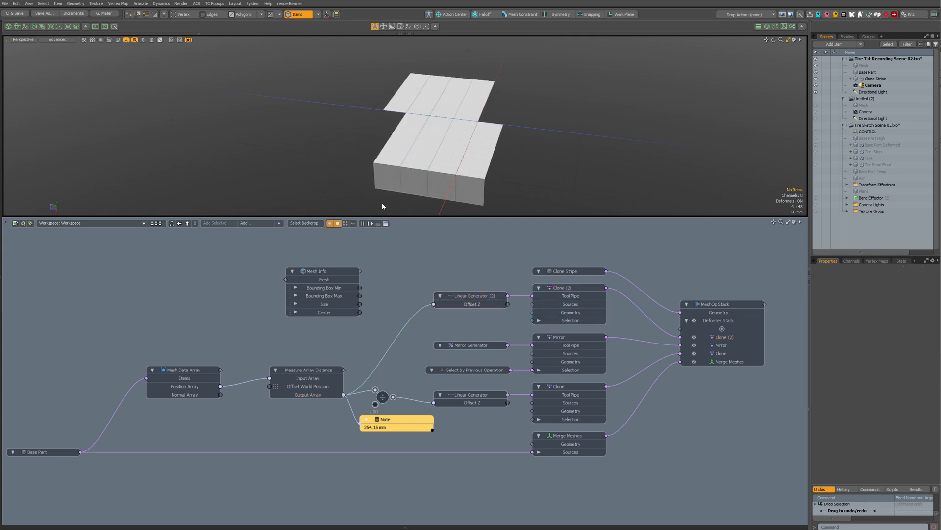
{"action": "double_click", "coordinate": [599, 287]}
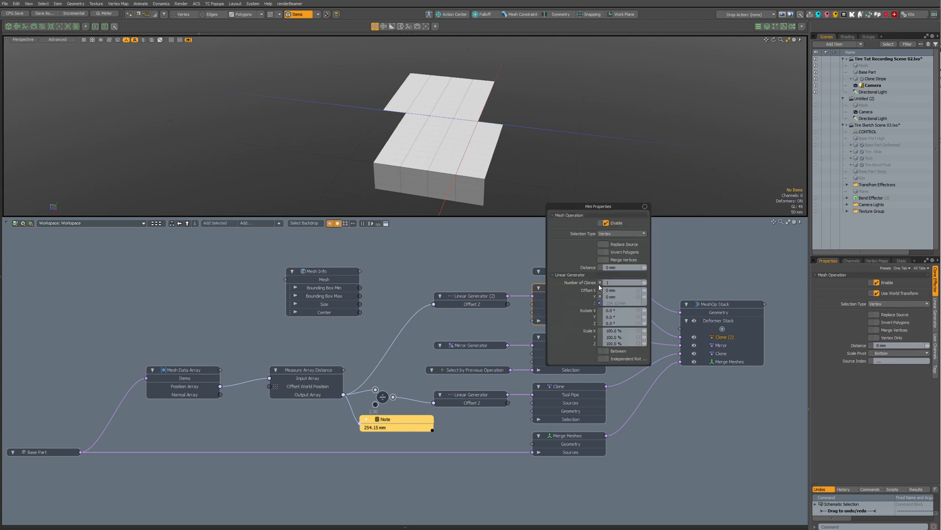
{"action": "left_click", "coordinate": [645, 283]}
{"action": "left_click", "coordinate": [560, 283]}
{"action": "key", "text": "c"}
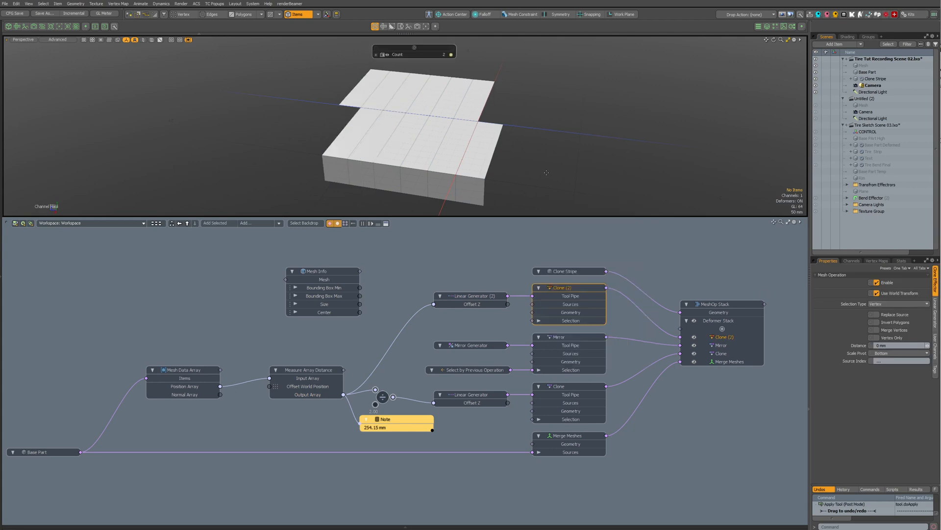
{"action": "left_click_drag", "start_coordinate": [509, 162], "coordinate": [598, 162]}
{"action": "scroll", "coordinate": [434, 105], "scroll_direction": "down", "scroll_amount": 6}
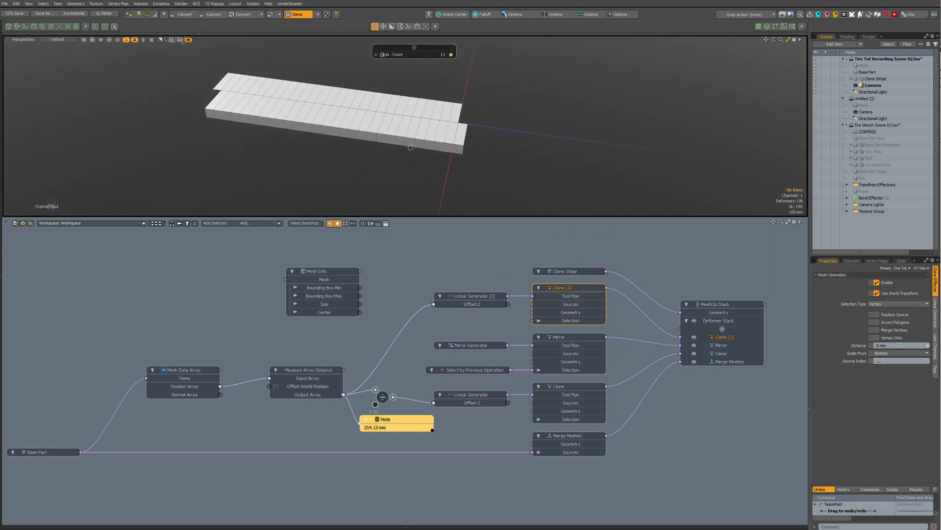
{"action": "left_click_drag", "start_coordinate": [402, 93], "coordinate": [452, 105], "text": "alt"}
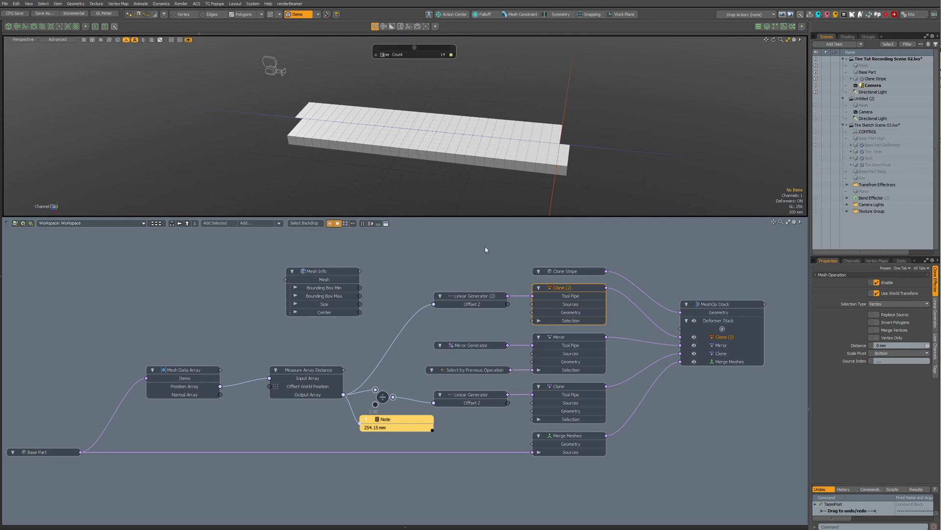
{"action": "middle_click_drag", "start_coordinate": [707, 303], "coordinate": [551, 338]}
{"action": "mouse_move", "coordinate": [550, 338]}
{"action": "left_mouse_down"}
{"action": "mouse_move", "coordinate": [543, 295]}
{"action": "mouse_move", "coordinate": [545, 305]}
{"action": "left_mouse_up"}
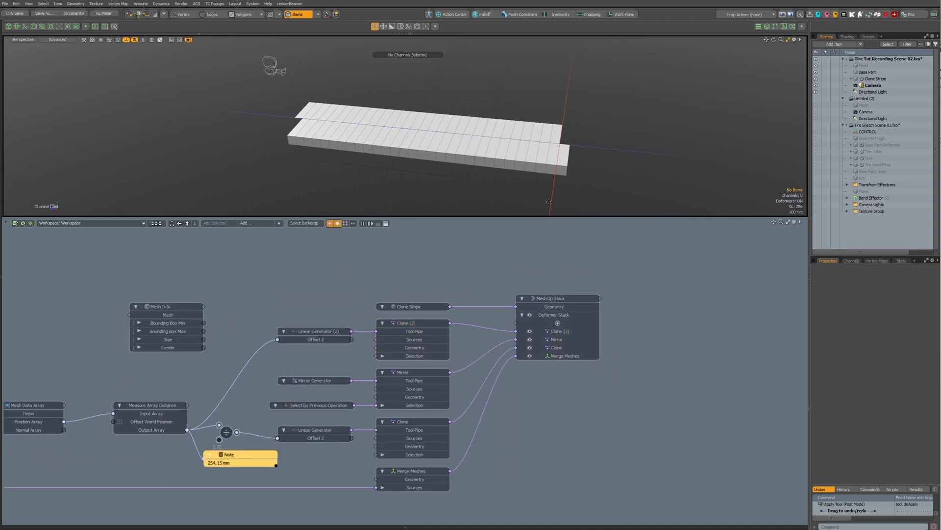
- Make the 3D viewport taller and hide its grid
{"action": "left_click_drag", "start_coordinate": [501, 267], "coordinate": [580, 221], "text": "alt"}
{"action": "key", "text": "ctrl+3"}
{"action": "left_click", "coordinate": [604, 232]}
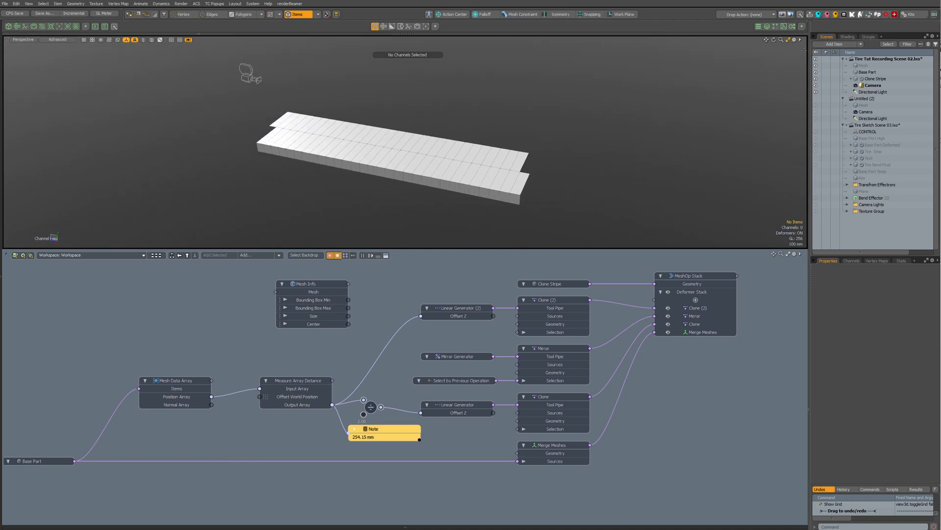
{"action": "key", "text": "ctrl"}
{"action": "key", "text": "ctrl+2"}
{"action": "key", "text": "ctrl+2"}
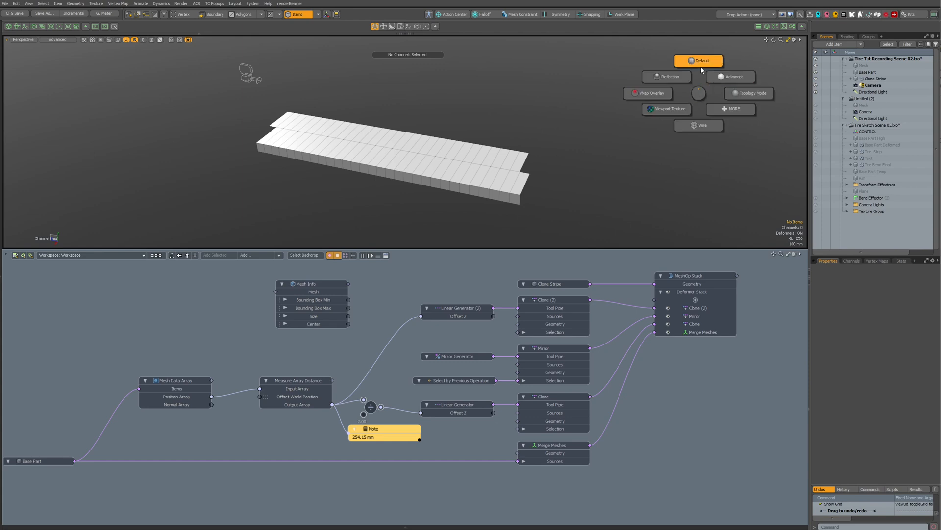
- Compare the stripe in the Default shading style with the Advanced shading style
{"action": "left_click", "coordinate": [701, 60]}
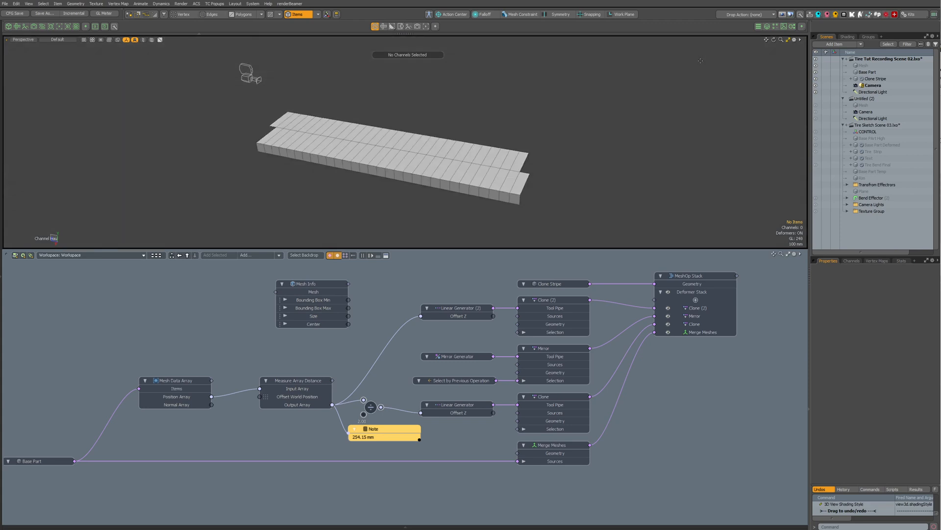
{"action": "key", "text": "ctrl+space"}
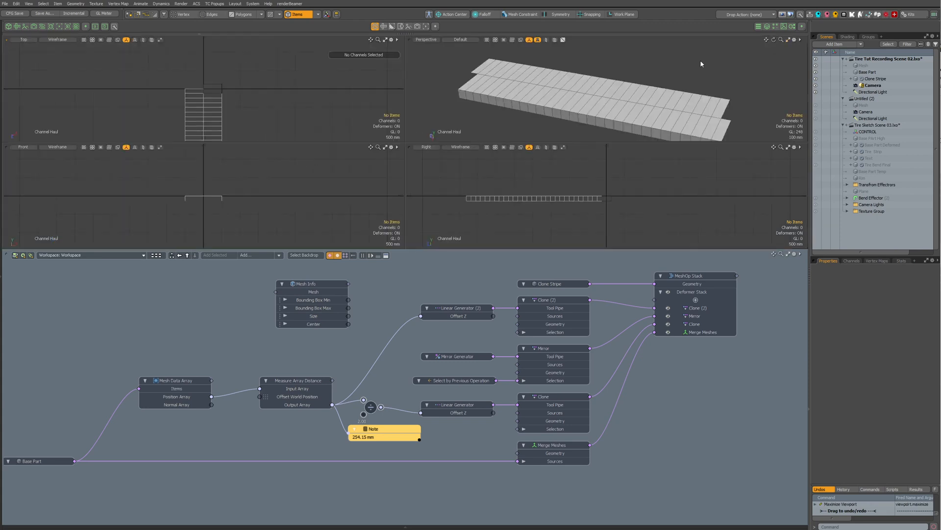
{"action": "key", "text": "ctrl+space"}
{"action": "key", "text": "z"}
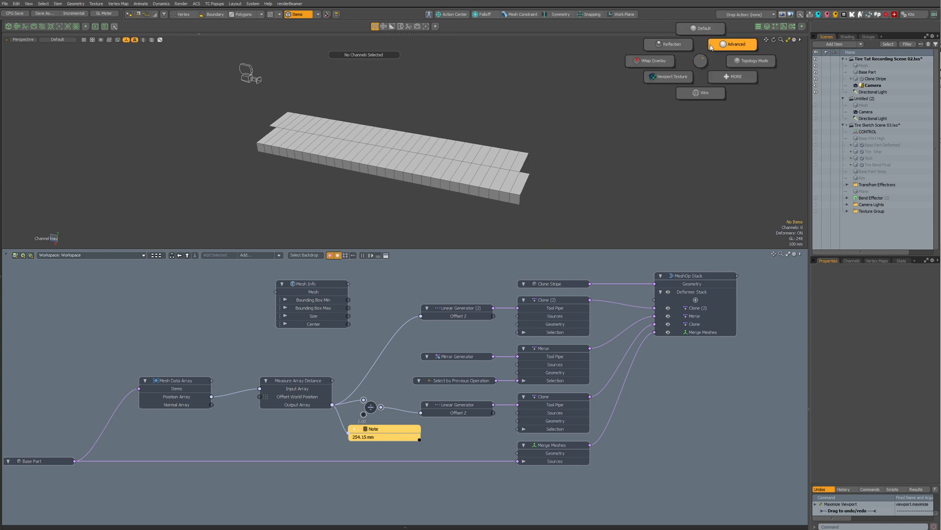
{"action": "left_click", "coordinate": [711, 45]}
{"action": "mouse_move", "coordinate": [485, 176]}
{"action": "left_mouse_down", "text": "alt"}
{"action": "mouse_move", "coordinate": [498, 174]}
{"action": "mouse_move", "coordinate": [481, 151]}
{"action": "left_mouse_up", "text": "alt"}
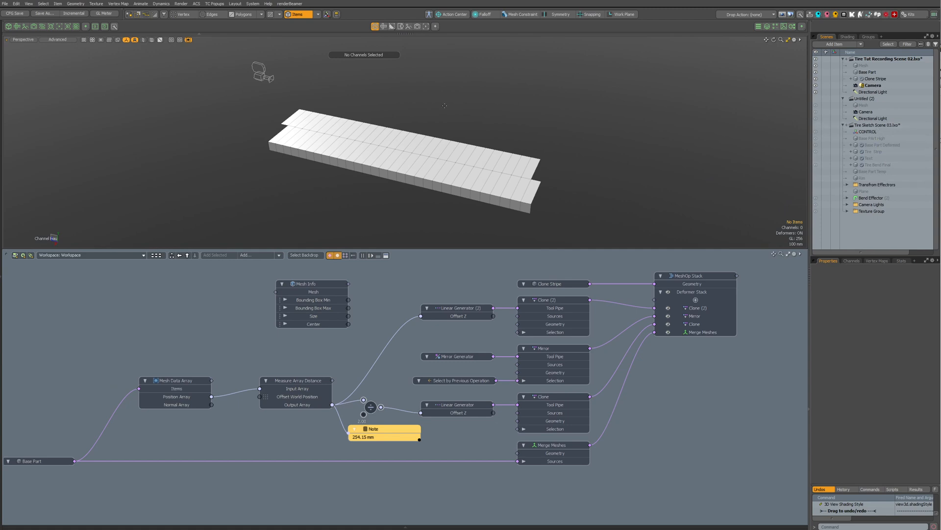
{"action": "scroll", "coordinate": [458, 209], "scroll_direction": "up", "scroll_amount": 2}
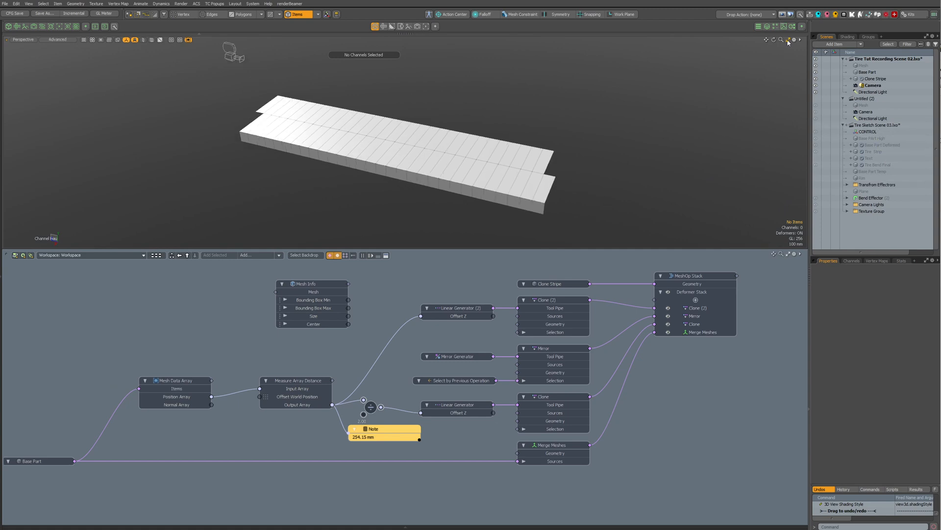
- Reveal the Shader Tree and Channels column, narrow it, and collapse the tool row above the 3D view
{"action": "left_click", "coordinate": [792, 26]}
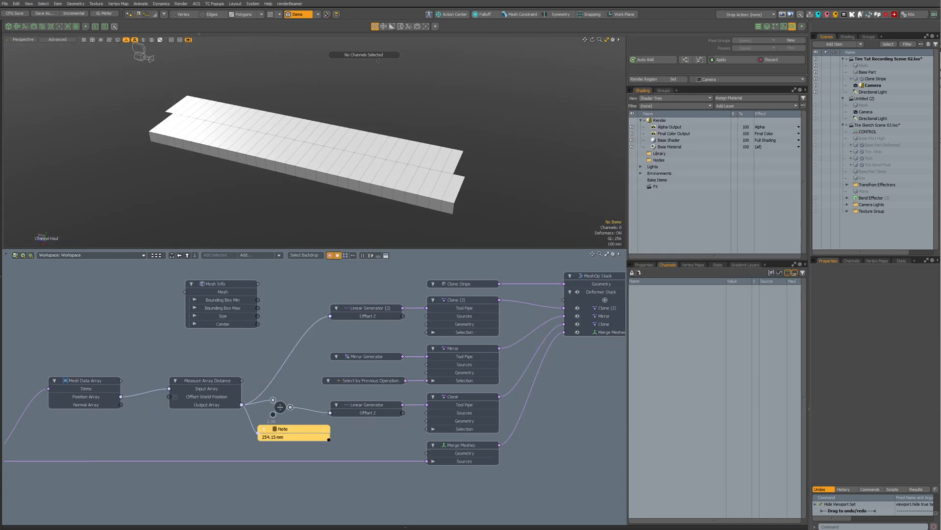
{"action": "left_click", "coordinate": [386, 35]}
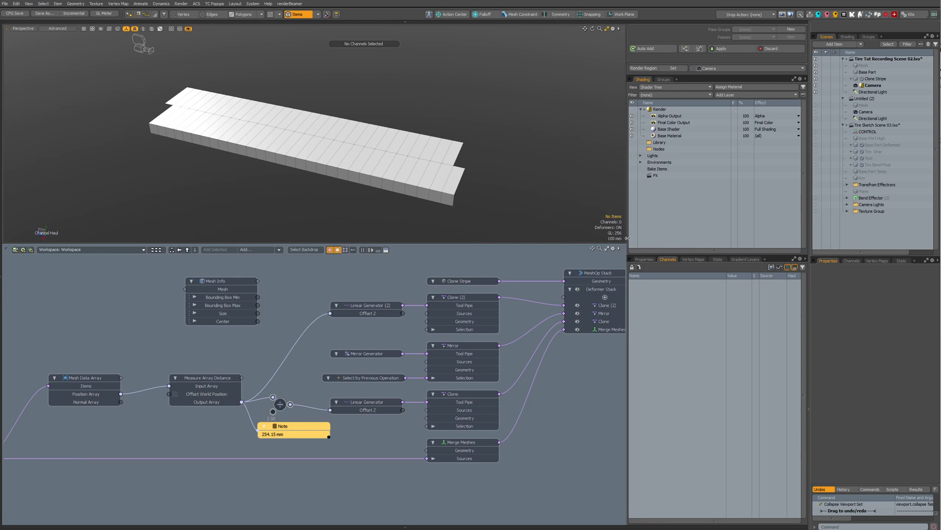
{"action": "left_click_drag", "start_coordinate": [627, 238], "coordinate": [652, 237]}
- Try the Ocean preset on the Environment Material, and apply the Light Pastel preset instead
{"action": "left_click", "coordinate": [667, 164]}
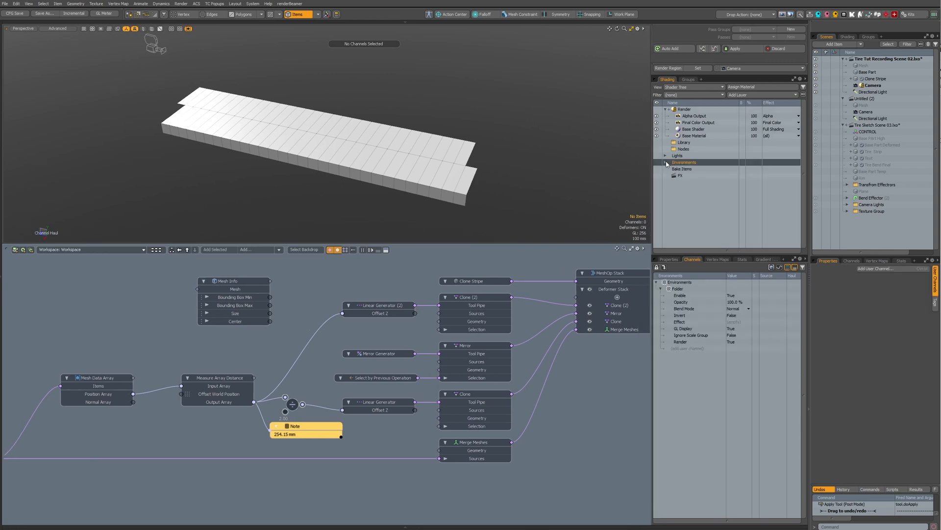
{"action": "left_click", "coordinate": [666, 162]}
{"action": "left_click", "coordinate": [670, 168]}
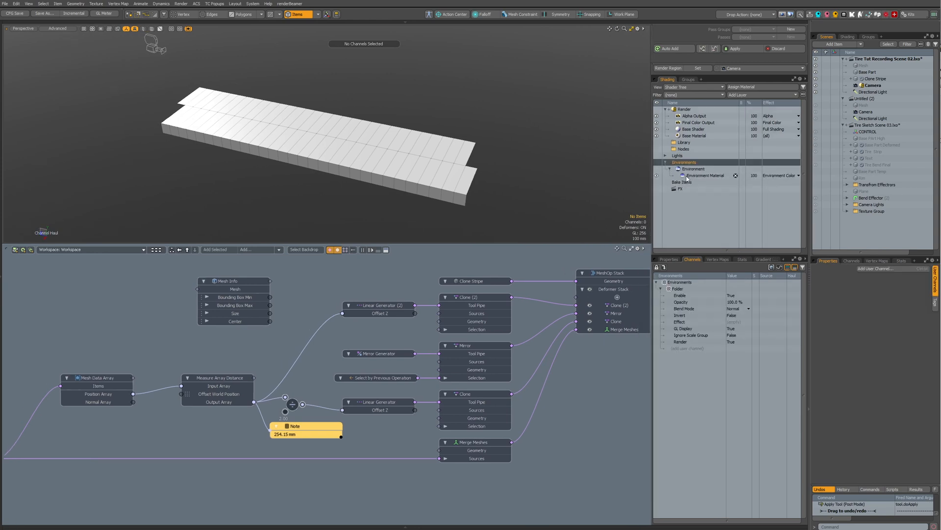
{"action": "left_click", "coordinate": [688, 176]}
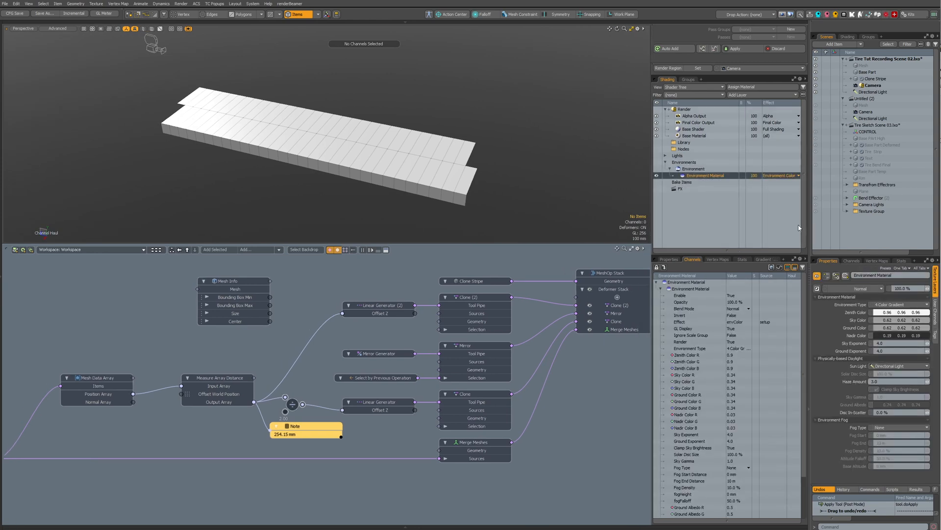
{"action": "left_click", "coordinate": [919, 298]}
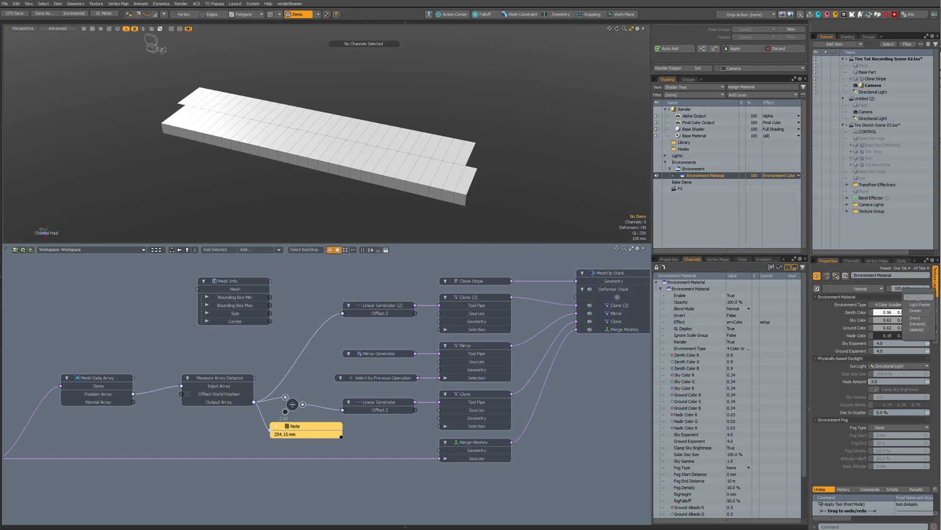
{"action": "left_click", "coordinate": [916, 310]}
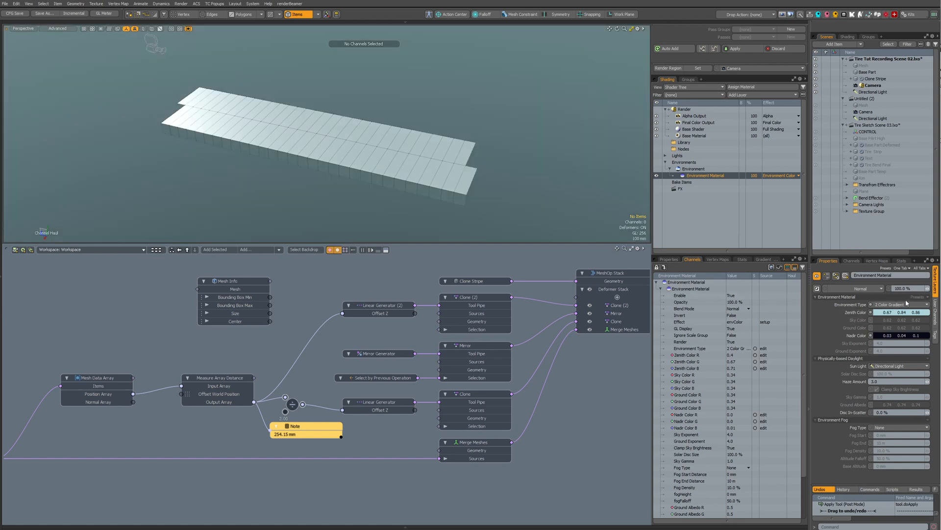
{"action": "left_click", "coordinate": [915, 297]}
{"action": "left_click", "coordinate": [905, 304]}
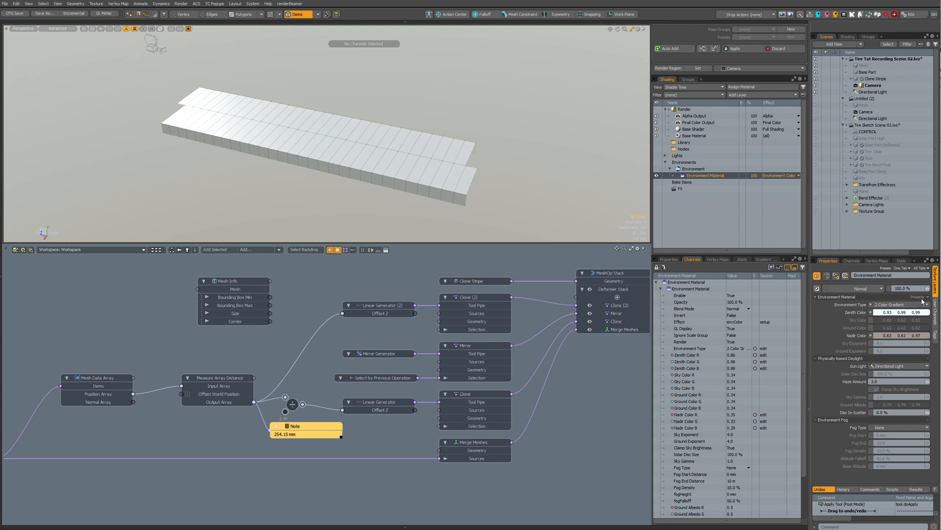
{"action": "left_click", "coordinate": [921, 298]}
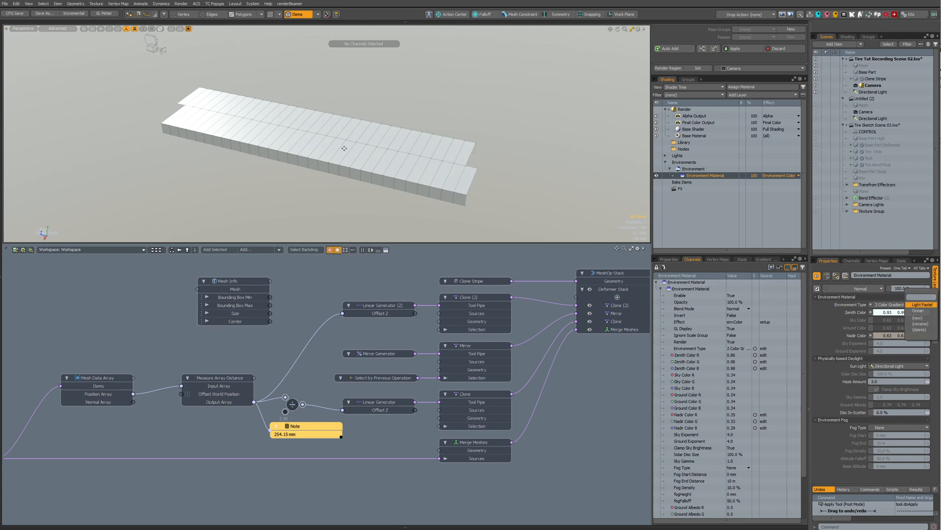
{"action": "left_click", "coordinate": [286, 181]}
{"action": "left_click_drag", "start_coordinate": [286, 180], "coordinate": [486, 238], "text": "ctrl+alt"}
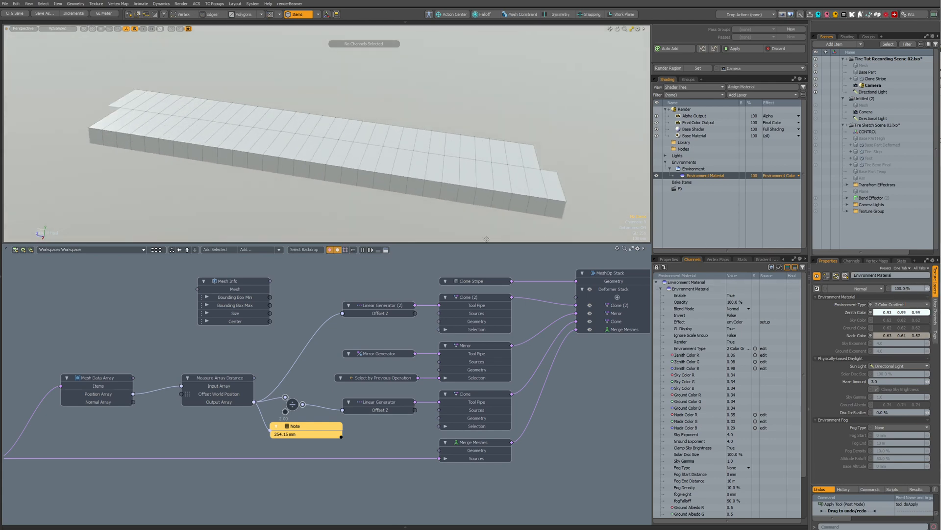
{"action": "left_click", "coordinate": [920, 297]}
{"action": "left_click_drag", "start_coordinate": [336, 123], "coordinate": [295, 127], "text": "alt"}
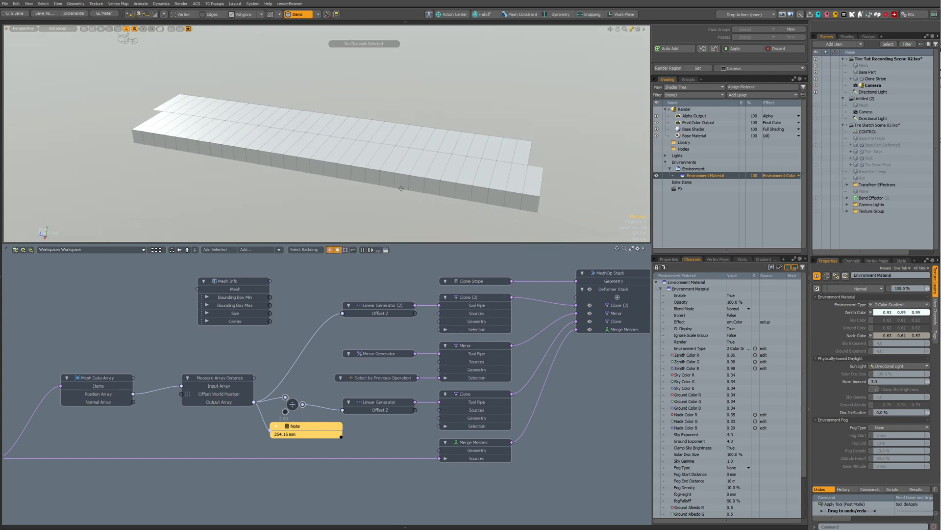
- Move the Clone Stripe and MeshOp Stack nodes up to make room above Clone (2)
{"action": "scroll", "coordinate": [421, 433], "scroll_direction": "down", "scroll_amount": 5}
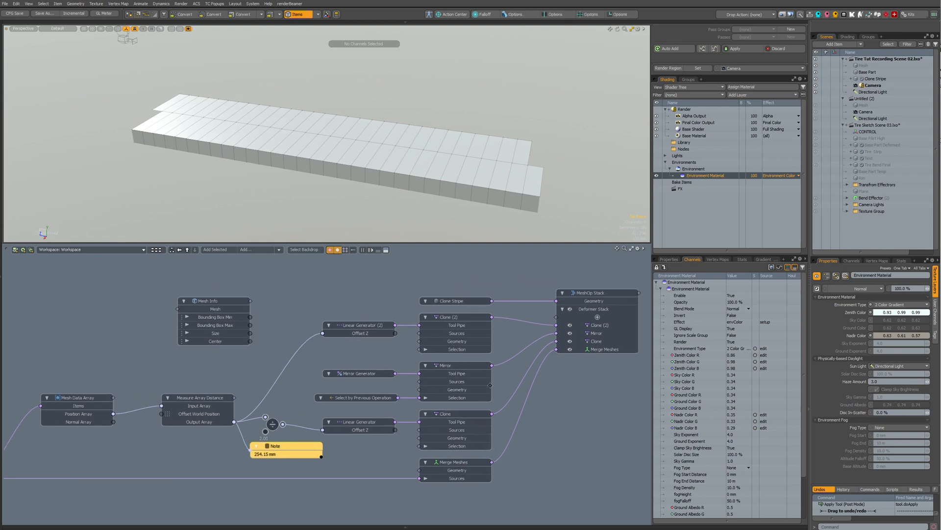
{"action": "left_click_drag", "start_coordinate": [421, 356], "coordinate": [420, 337]}
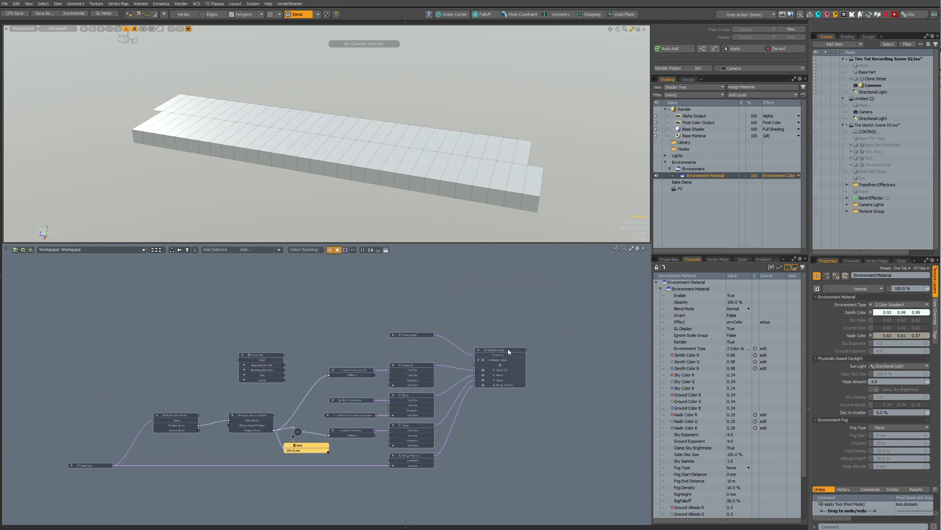
{"action": "left_click_drag", "start_coordinate": [507, 348], "coordinate": [510, 338]}
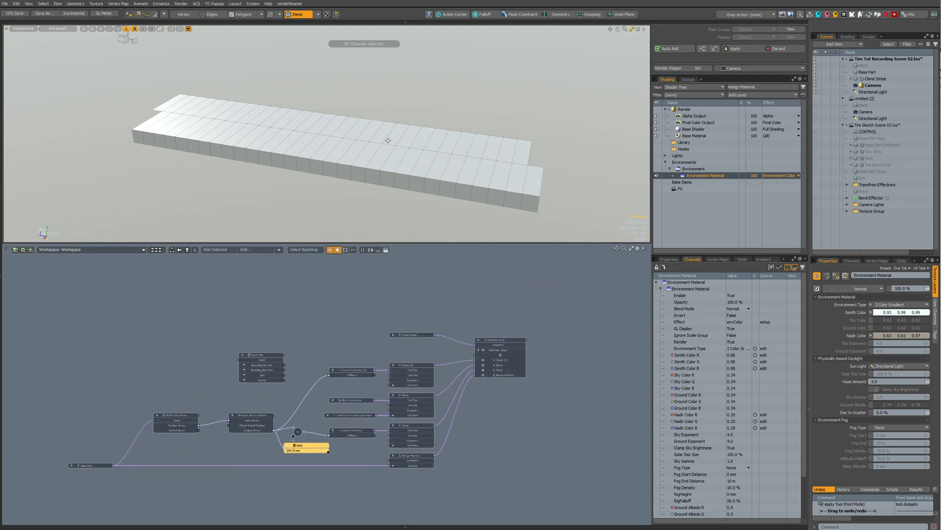
- Add a Material Tag operation to the MeshOp Stack above Clone (2) and place its node below Clone Stripe
{"action": "scroll", "coordinate": [437, 342], "scroll_direction": "up", "scroll_amount": 3}
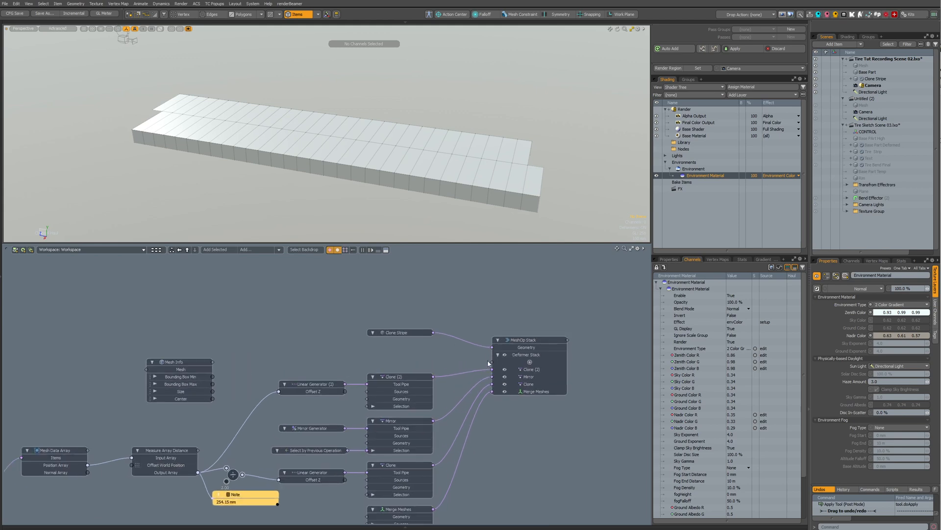
{"action": "left_click_drag", "start_coordinate": [480, 362], "coordinate": [430, 356]}
{"action": "type", "text": "sert"}
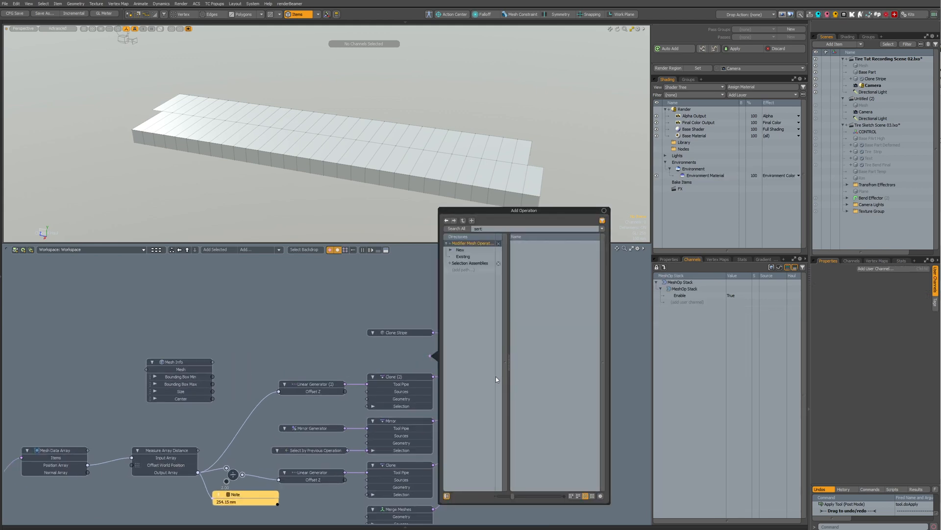
{"action": "key", "text": "BackSpace"}
{"action": "key", "text": "BackSpace"}
{"action": "type", "text": "t"}
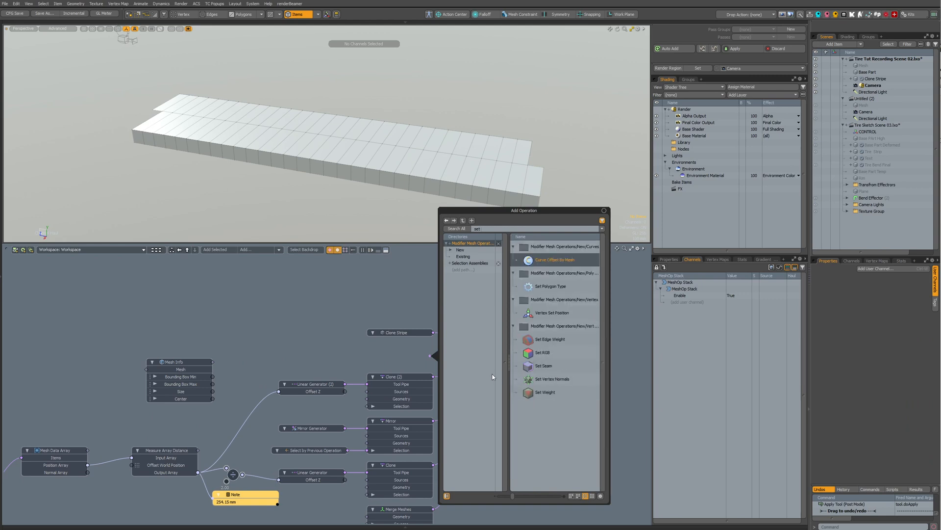
{"action": "key", "text": "BackSpace"}
{"action": "key", "text": "BackSpace"}
{"action": "key", "text": "BackSpace"}
{"action": "type", "text": ",at"}
{"action": "key", "text": "BackSpace"}
{"action": "key", "text": "BackSpace"}
{"action": "key", "text": "BackSpace"}
{"action": "type", "text": "ma"}
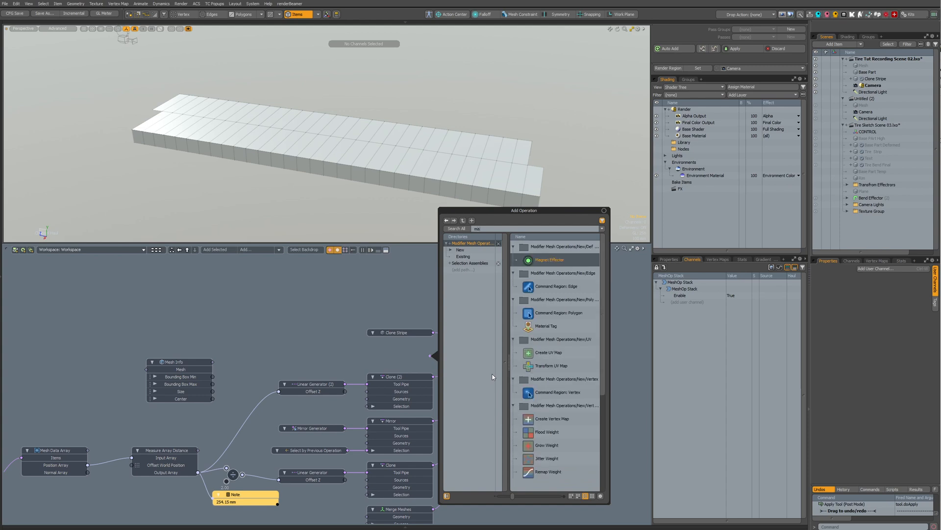
{"action": "type", "text": "t"}
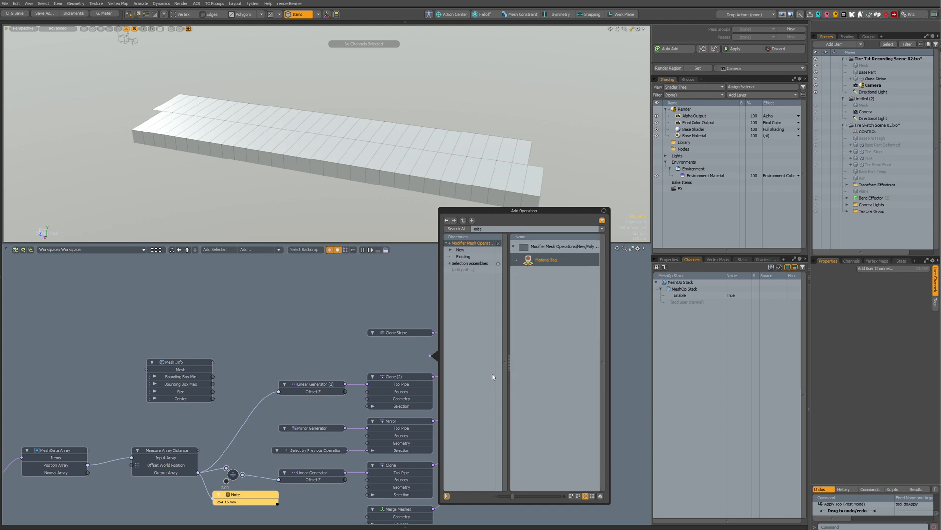
{"action": "key", "text": "Return"}
{"action": "left_click_drag", "start_coordinate": [396, 358], "coordinate": [410, 352]}
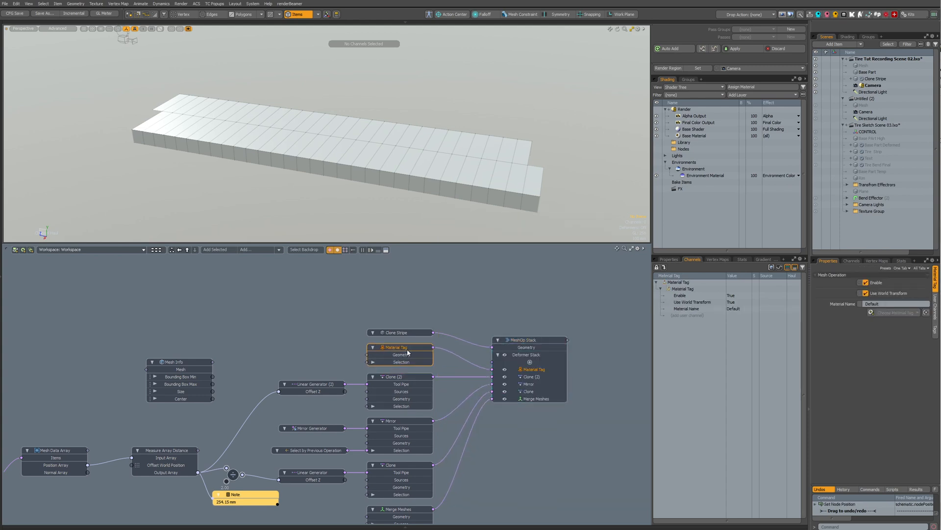
- Set the Material Tag's material name to Rubber
{"action": "double_click", "coordinate": [409, 352]}
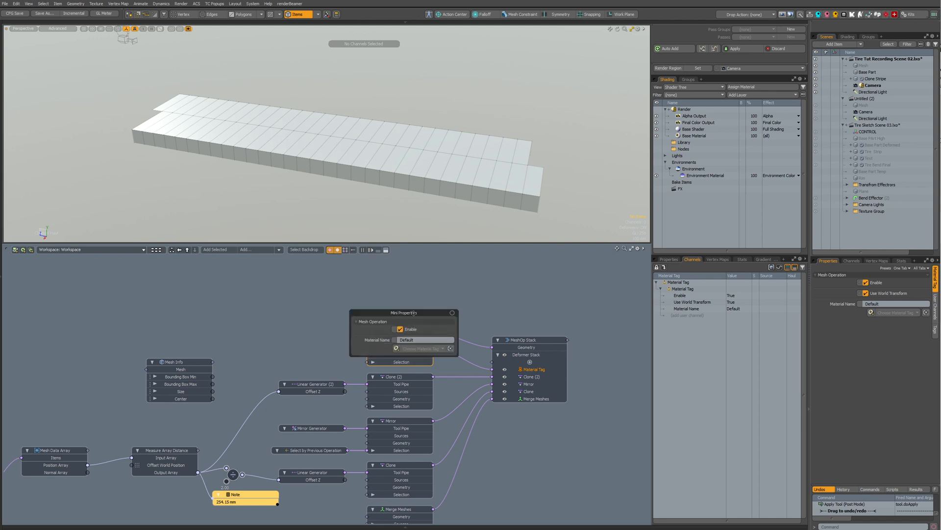
{"action": "left_click", "coordinate": [411, 328]}
{"action": "type", "text": "Ru"}
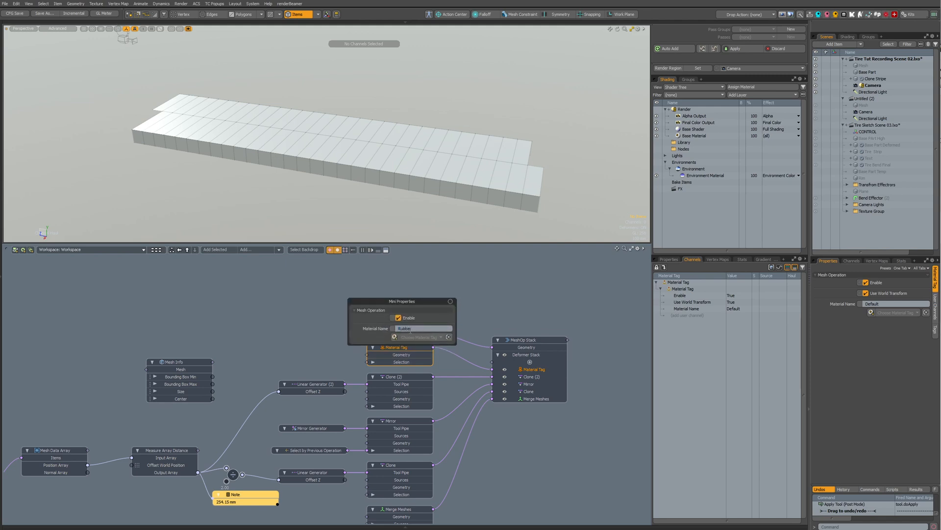
{"action": "type", "text": "bber"}
{"action": "key", "text": "Return"}
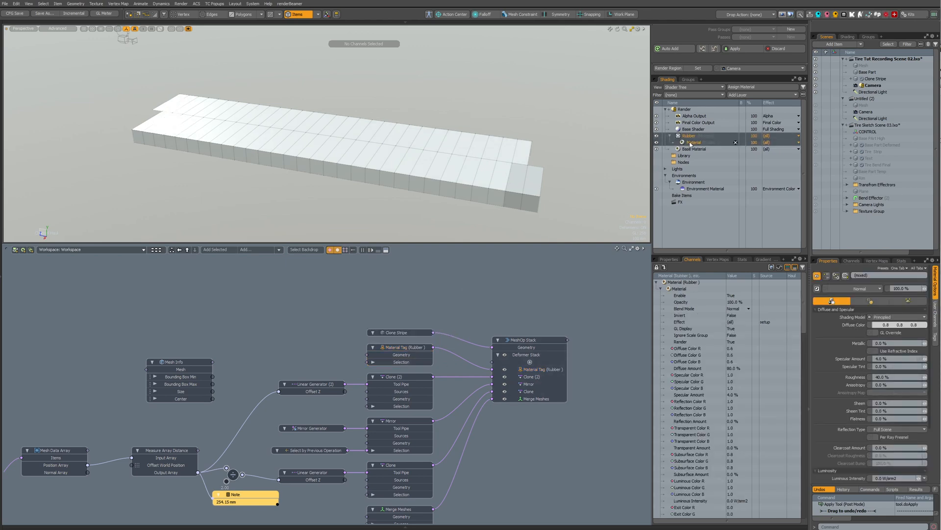
- Set the Rubber material's diffuse color to a medium blue-grey of 0.48, 0.51, 0.54
{"action": "left_click", "coordinate": [691, 142]}
{"action": "left_click", "coordinate": [395, 349]}
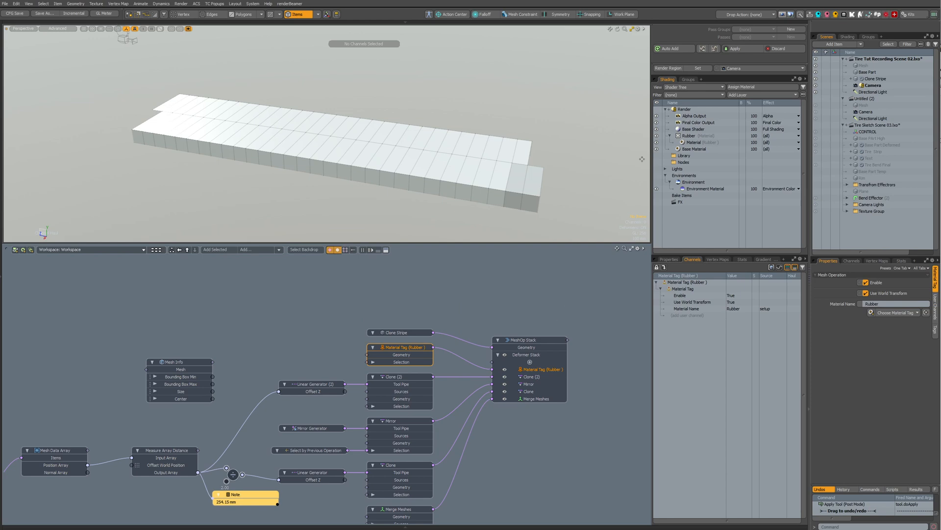
{"action": "left_click", "coordinate": [696, 143]}
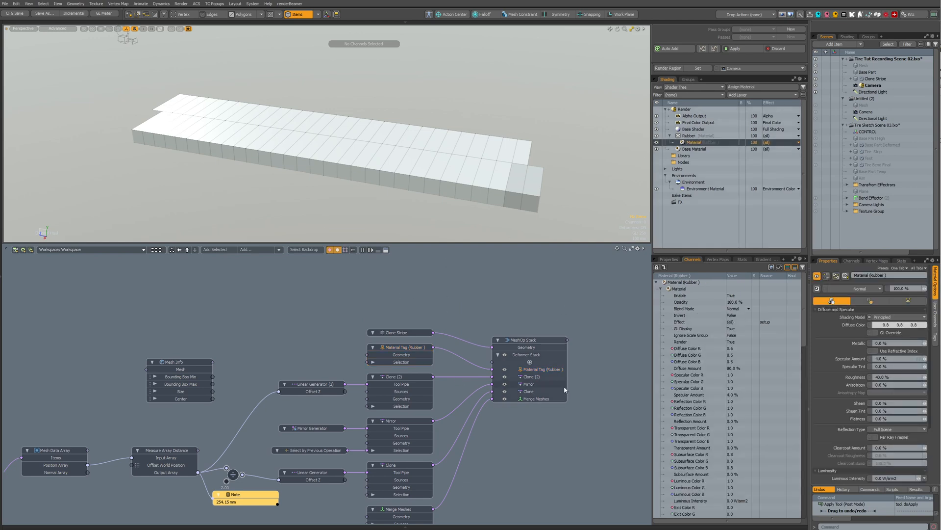
{"action": "left_click", "coordinate": [668, 259]}
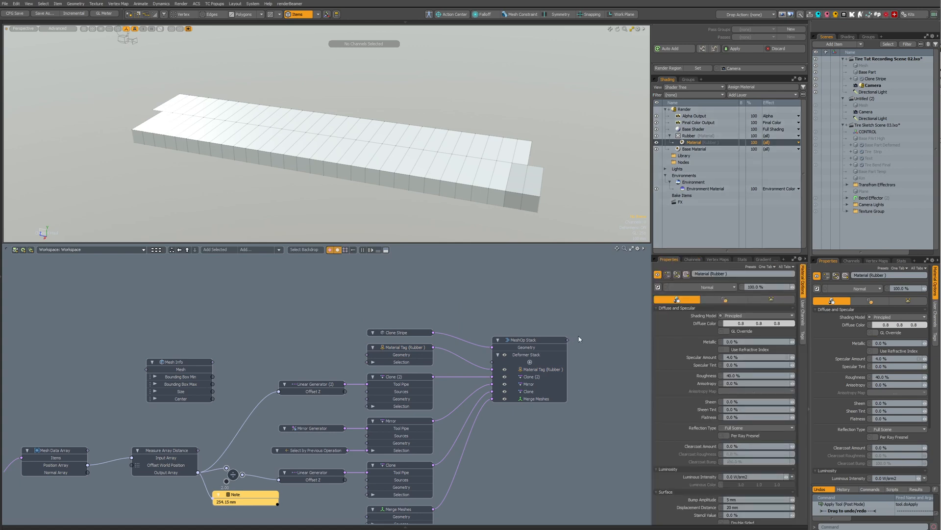
{"action": "left_click", "coordinate": [777, 323]}
{"action": "left_click_drag", "start_coordinate": [500, 338], "coordinate": [496, 338]}
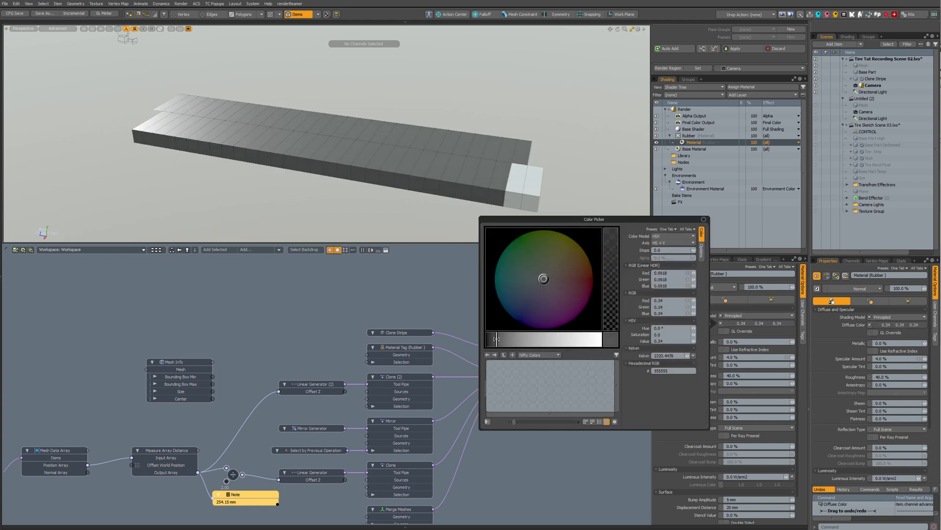
{"action": "left_click", "coordinate": [519, 307]}
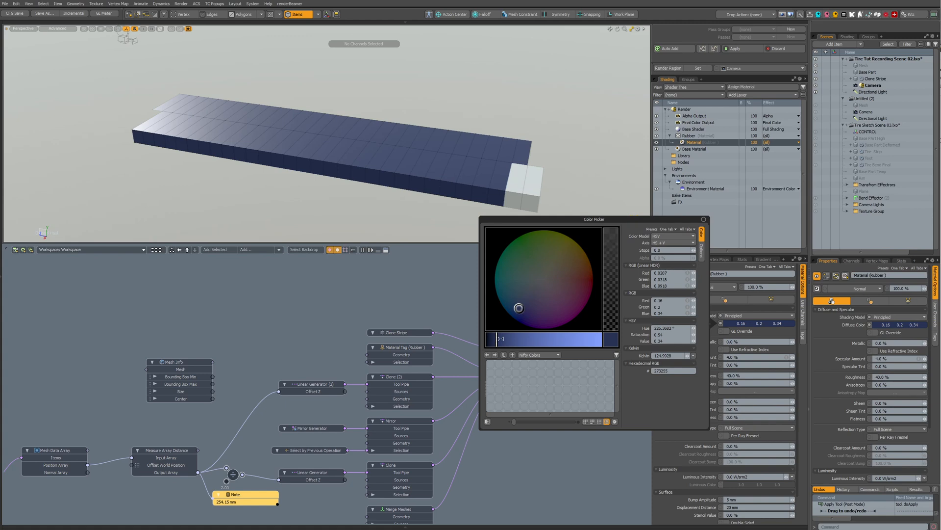
{"action": "left_click", "coordinate": [536, 284]}
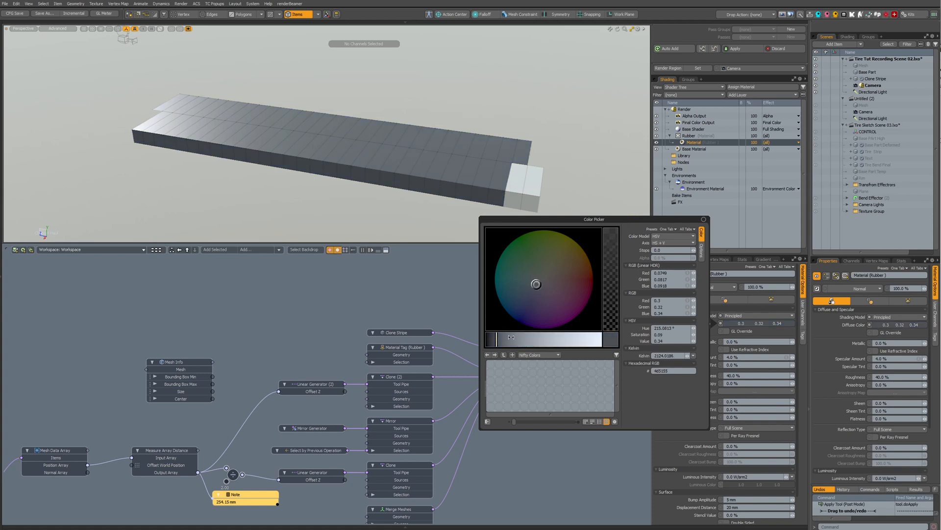
{"action": "left_click_drag", "start_coordinate": [493, 338], "coordinate": [491, 338]}
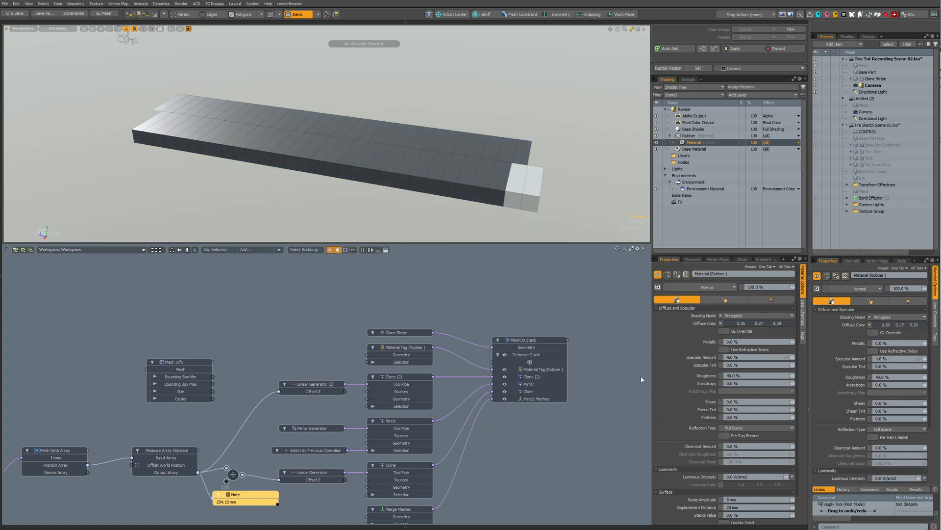
{"action": "left_click", "coordinate": [755, 326]}
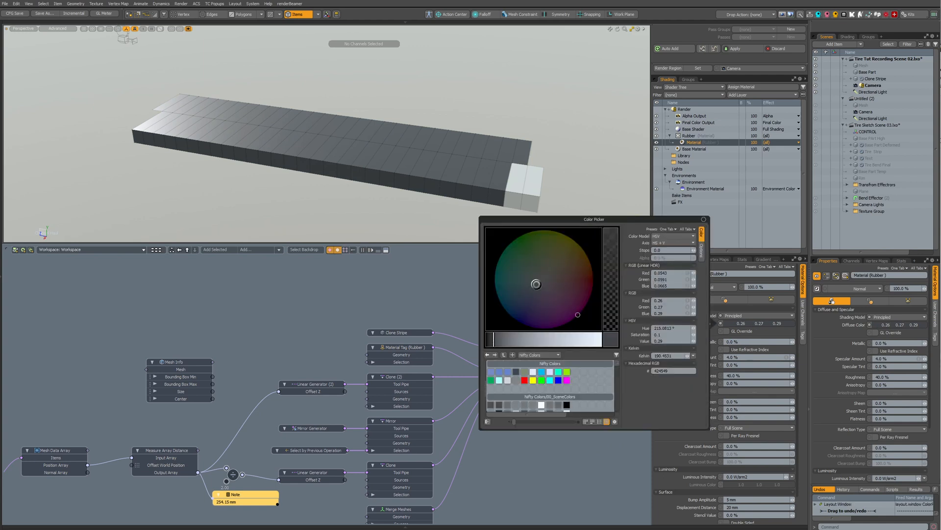
{"action": "left_click", "coordinate": [516, 343]}
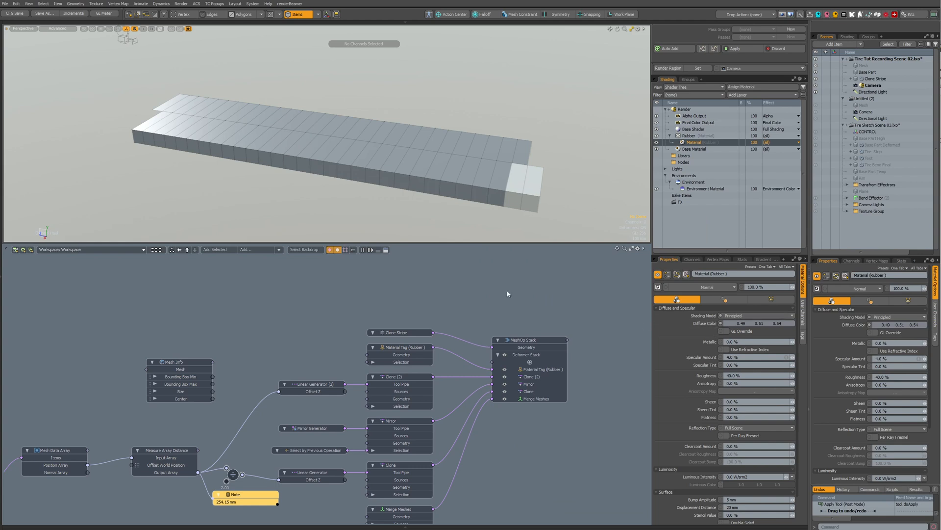
{"action": "left_click", "coordinate": [479, 254]}
- Hide the Shader Tree and Properties column and frame the whole node network in the widened schematic
{"action": "scroll", "coordinate": [390, 162], "scroll_direction": "up", "scroll_amount": 3}
{"action": "left_click_drag", "start_coordinate": [393, 163], "coordinate": [412, 171], "text": "alt"}
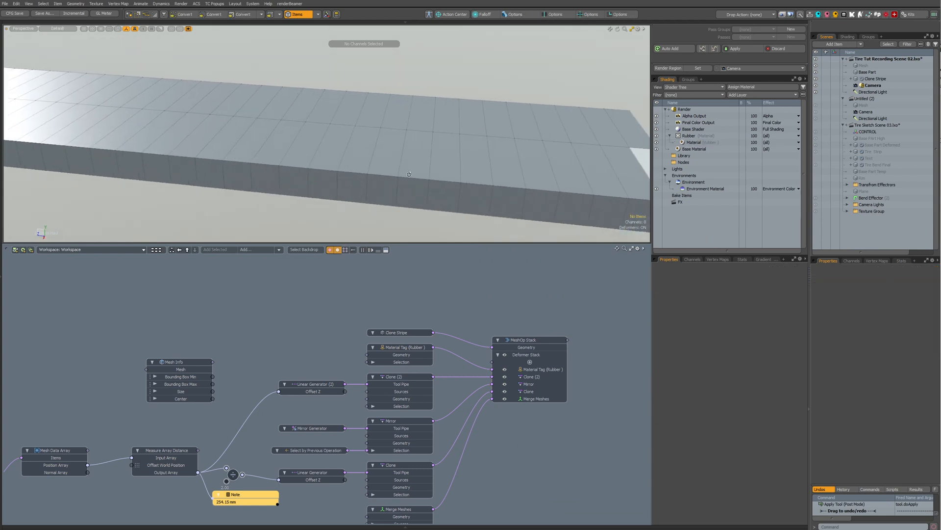
{"action": "scroll", "coordinate": [327, 309], "scroll_direction": "down", "scroll_amount": 3}
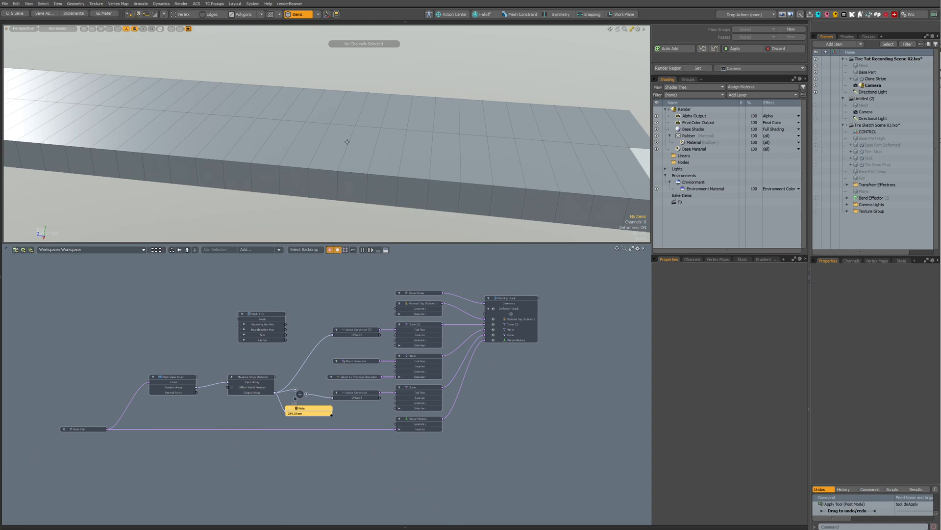
{"action": "key", "text": "ctrl+space"}
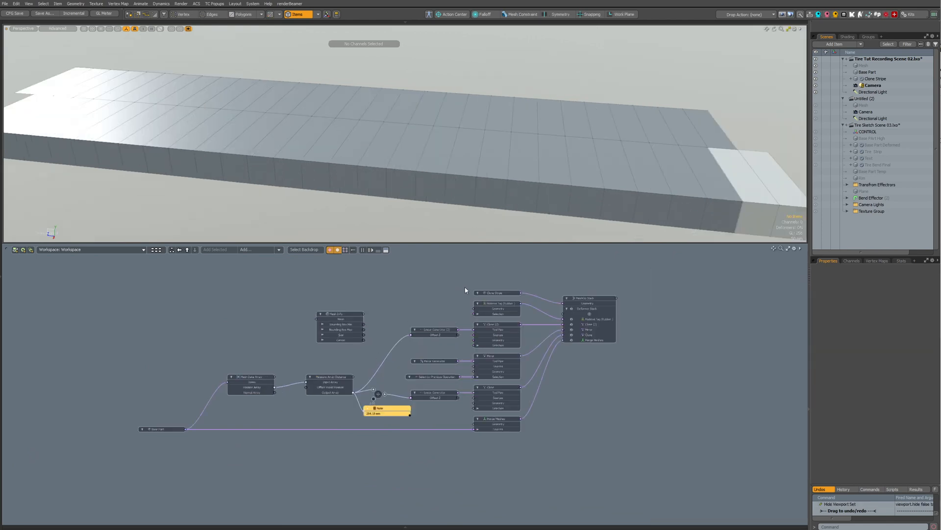
{"action": "scroll", "coordinate": [428, 334], "scroll_direction": "up", "scroll_amount": 5}
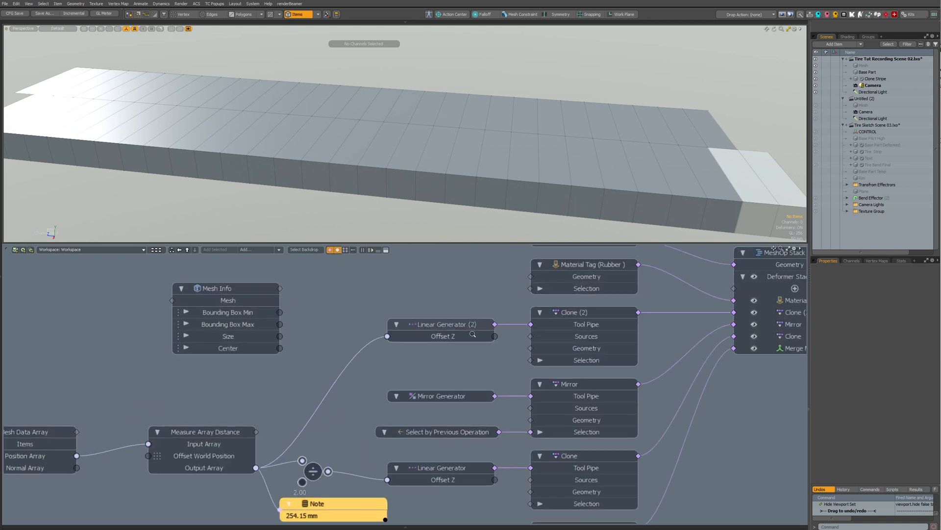
{"action": "scroll", "coordinate": [465, 328], "scroll_direction": "down", "scroll_amount": 3}
{"action": "left_click_drag", "start_coordinate": [438, 316], "coordinate": [413, 305], "text": "alt"}
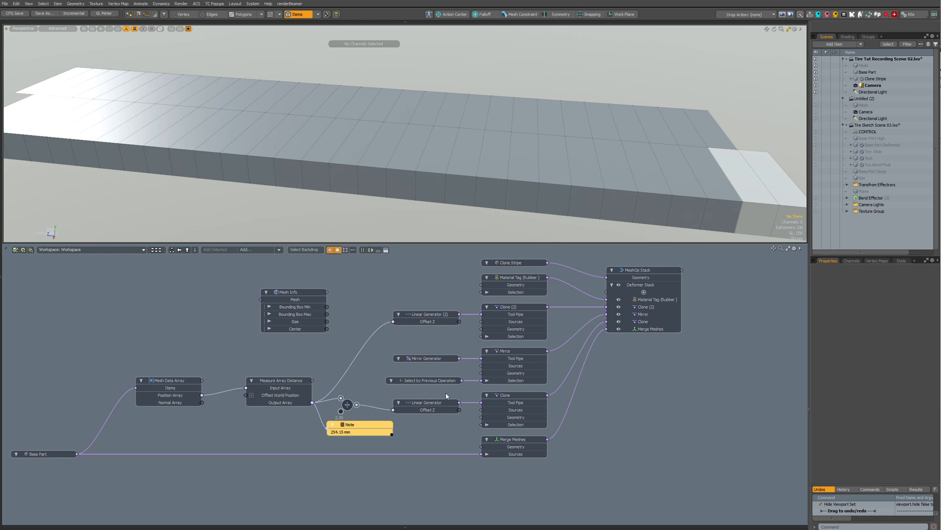
- Remove the middle edge loop from the Base Part block
{"action": "left_click", "coordinate": [44, 455]}
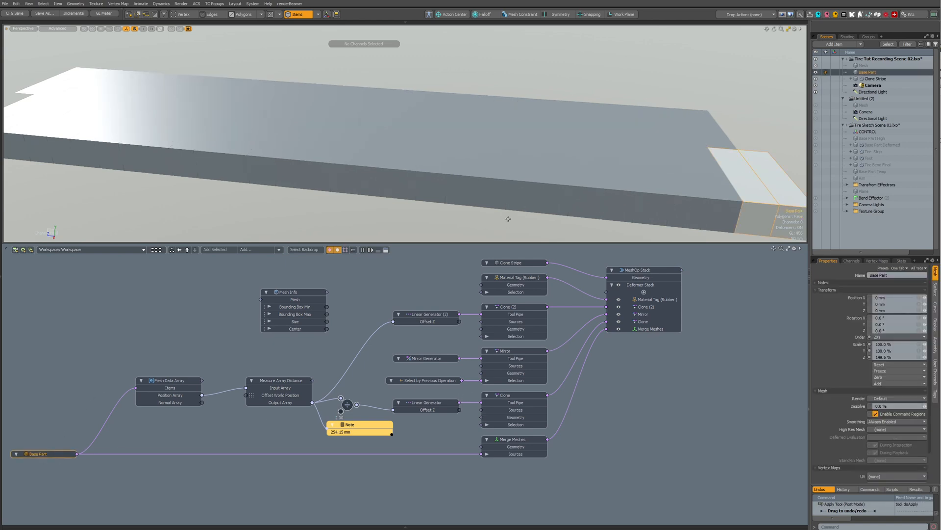
{"action": "left_click_drag", "start_coordinate": [568, 164], "coordinate": [566, 190], "text": "alt+shift"}
{"action": "left_click_drag", "start_coordinate": [566, 189], "coordinate": [525, 156], "text": "alt+shift"}
{"action": "key", "text": "2"}
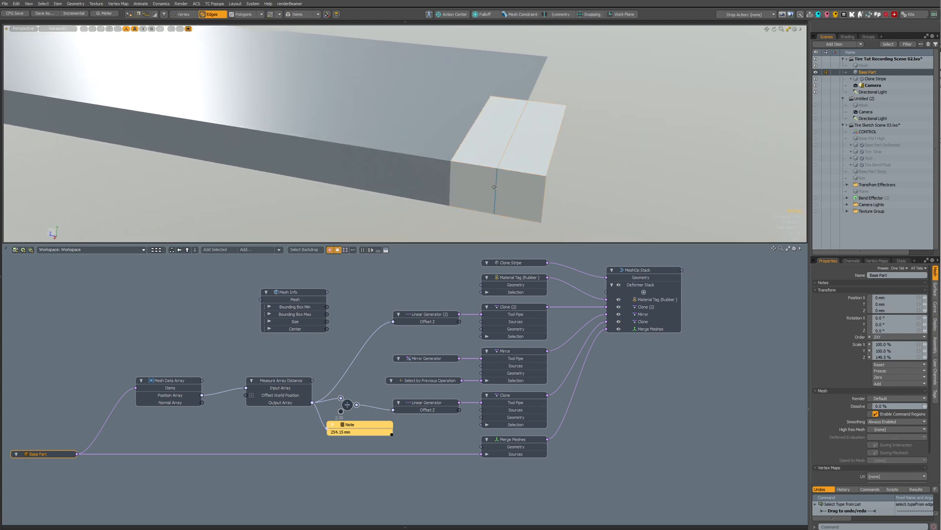
{"action": "double_click", "coordinate": [495, 186]}
{"action": "key", "text": "BackSpace"}
- Loop Slice the Base Part block with 9 evenly spaced cuts across its width and clear the edge selection
{"action": "left_click", "coordinate": [520, 168]}
{"action": "key", "text": "alt+c"}
{"action": "key", "text": "k"}
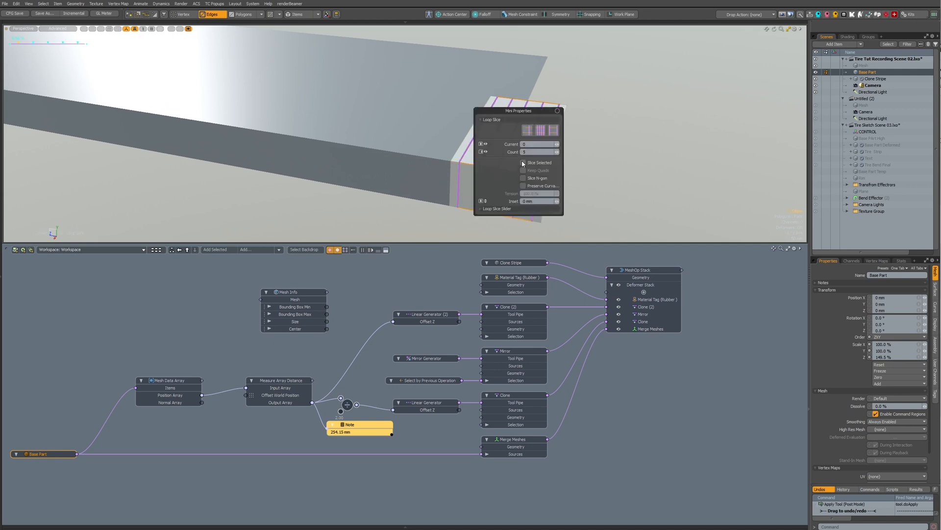
{"action": "left_click", "coordinate": [530, 152]}
{"action": "type", "text": "9"}
{"action": "key", "text": "Return"}
{"action": "left_click", "coordinate": [545, 133]}
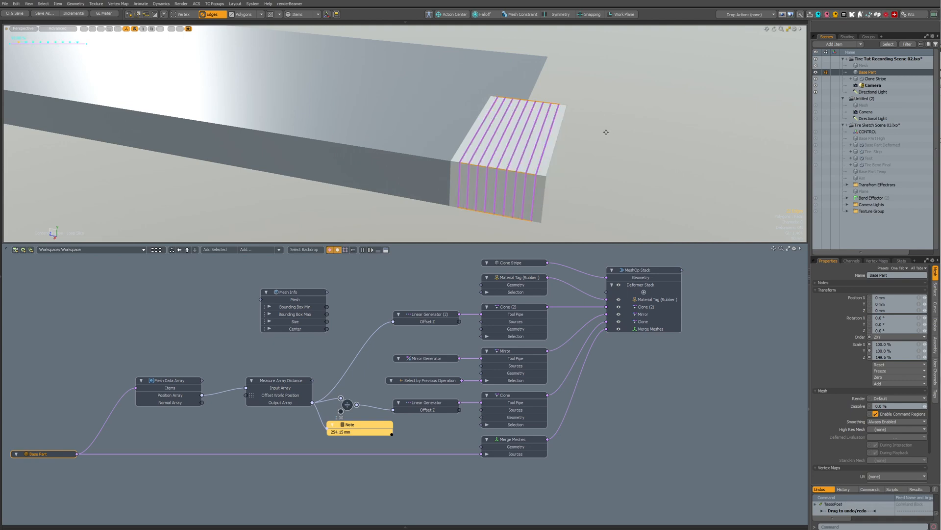
{"action": "left_click", "coordinate": [582, 109]}
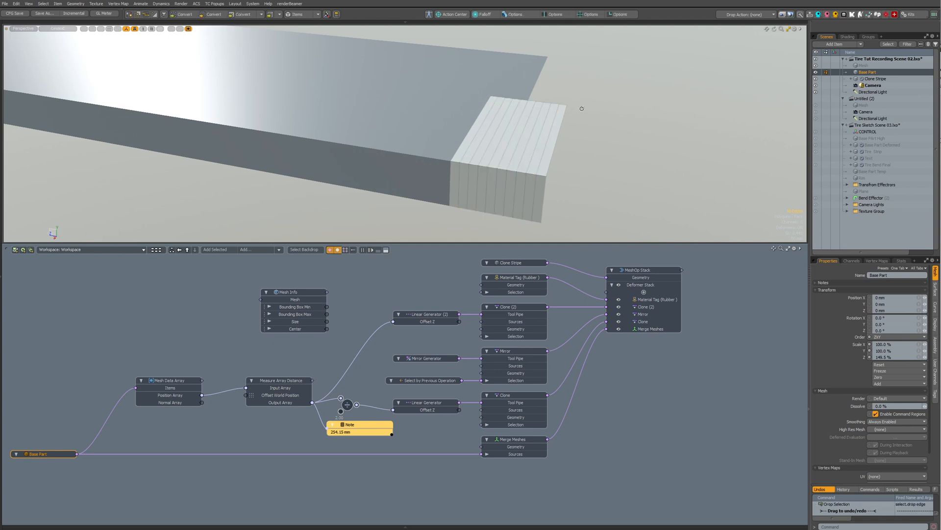
- Select the middle edges at the inner end of Base Part and move them about -62 mm along X
{"action": "mouse_move", "coordinate": [582, 109]}
{"action": "left_mouse_down", "text": "alt"}
{"action": "mouse_move", "coordinate": [505, 193]}
{"action": "mouse_move", "coordinate": [558, 161]}
{"action": "mouse_move", "coordinate": [559, 138]}
{"action": "mouse_move", "coordinate": [569, 147]}
{"action": "left_mouse_up", "text": "alt"}
{"action": "left_click", "coordinate": [577, 149]}
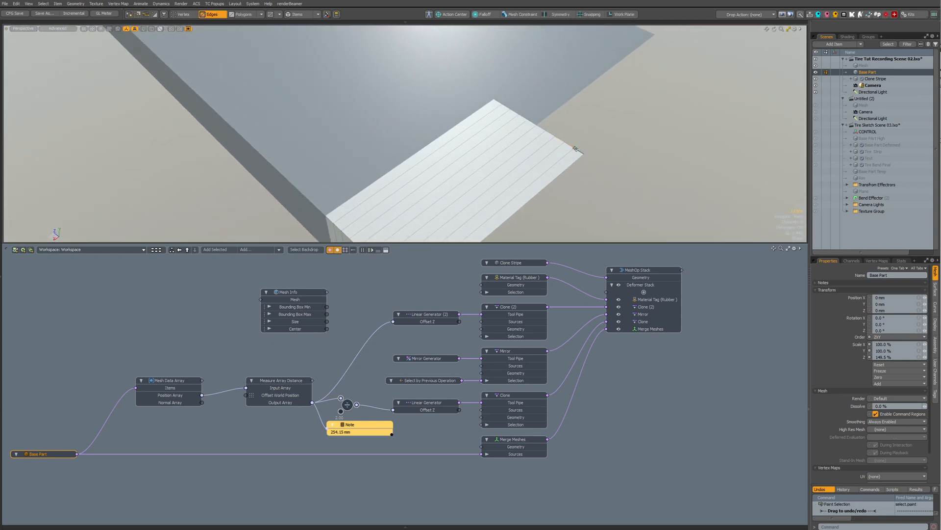
{"action": "left_click_drag", "start_coordinate": [549, 132], "coordinate": [531, 121], "text": "shift"}
{"action": "key", "text": "w"}
{"action": "left_click_drag", "start_coordinate": [515, 143], "coordinate": [530, 131]}
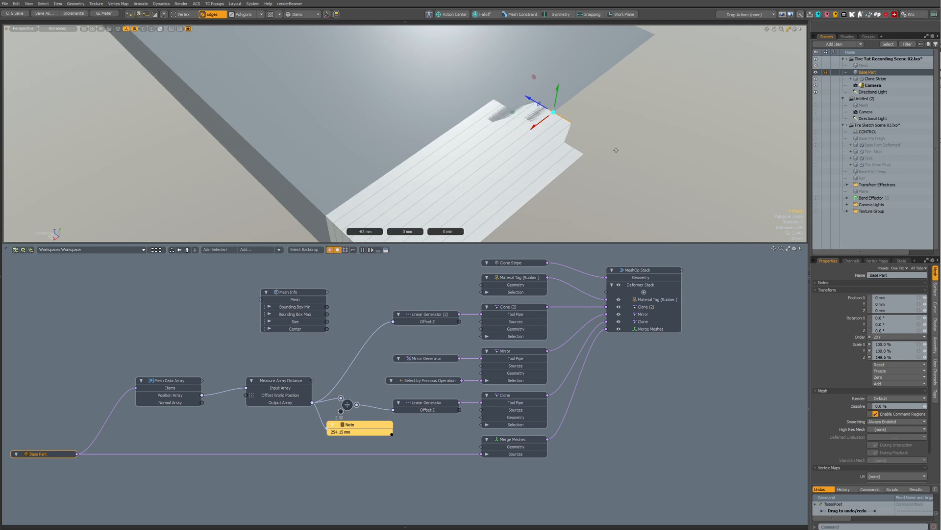
{"action": "key", "text": "q"}
{"action": "mouse_move", "coordinate": [616, 150]}
{"action": "left_mouse_down", "text": "alt"}
{"action": "mouse_move", "coordinate": [385, 160]}
{"action": "mouse_move", "coordinate": [587, 183]}
{"action": "mouse_move", "coordinate": [500, 206]}
{"action": "left_mouse_up", "text": "alt"}
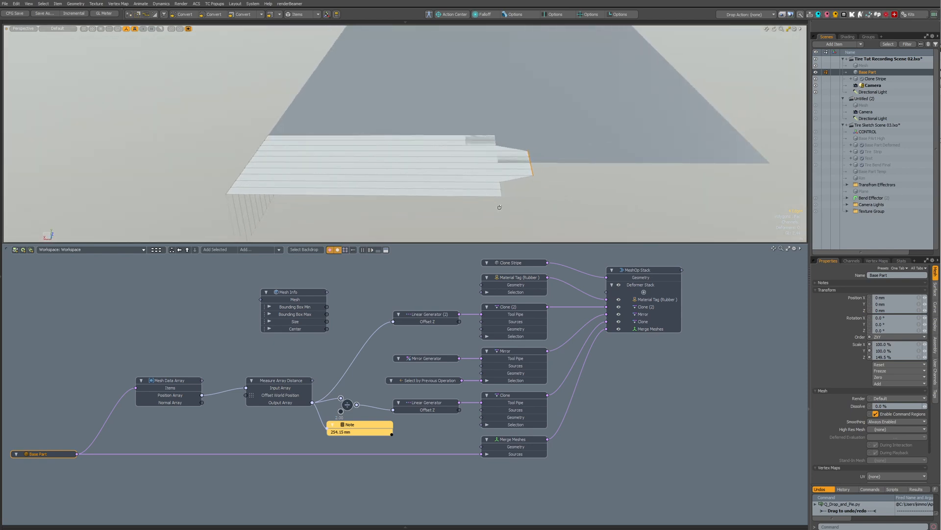
{"action": "key", "text": "ctrl+w"}
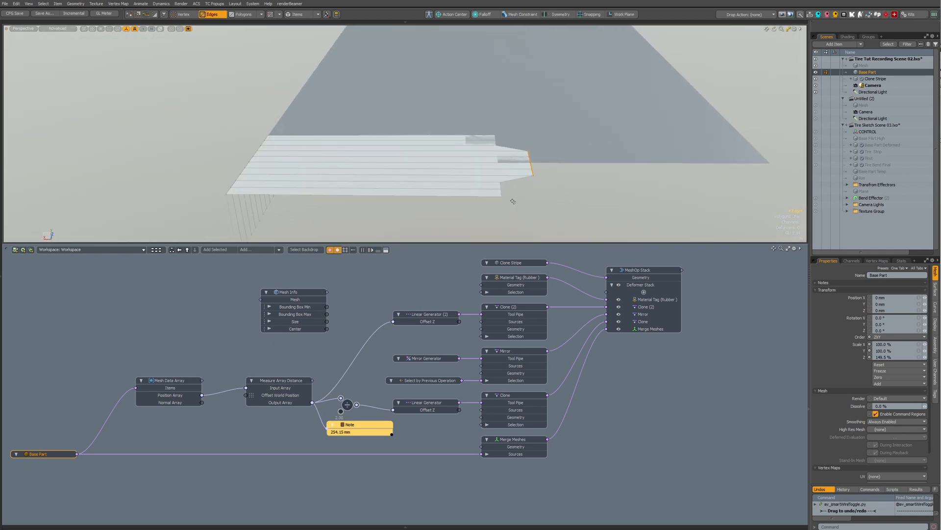
{"action": "key", "text": "5"}
{"action": "left_click", "coordinate": [598, 146]}
{"action": "key", "text": "2"}
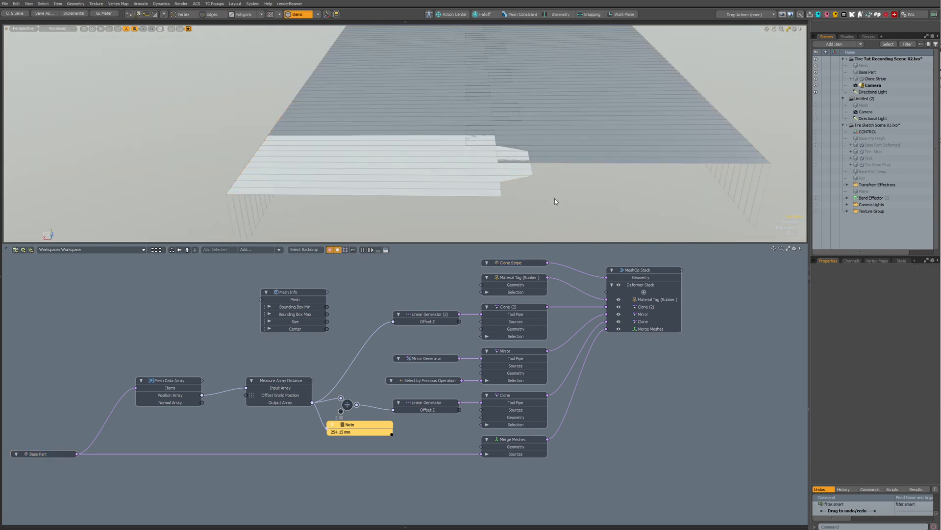
{"action": "mouse_move", "coordinate": [532, 195]}
{"action": "right_mouse_down"}
{"action": "mouse_move", "coordinate": [519, 138]}
{"action": "mouse_move", "coordinate": [514, 145]}
{"action": "right_mouse_up"}
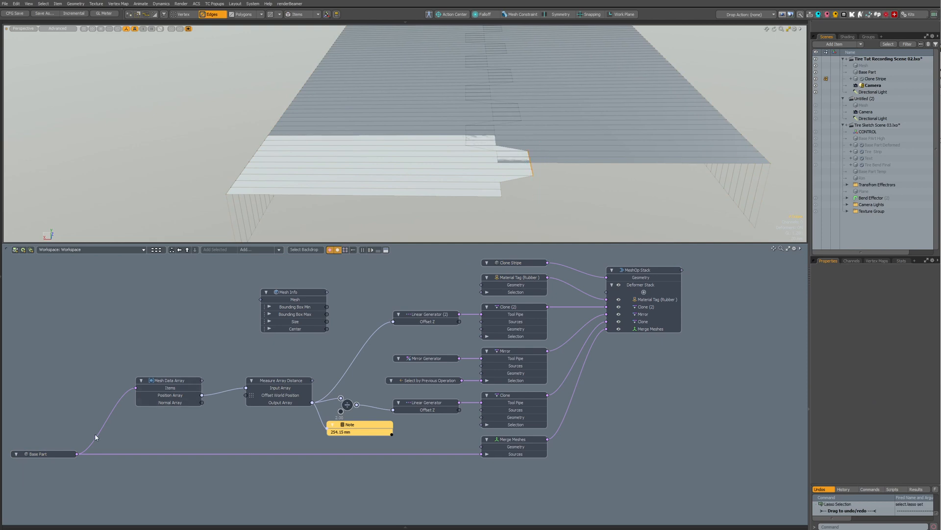
- Select all edges along Base Part's stepped end, center them on X, and clear the selection
{"action": "left_click", "coordinate": [53, 454]}
{"action": "right_click_drag", "start_coordinate": [483, 214], "coordinate": [523, 118]}
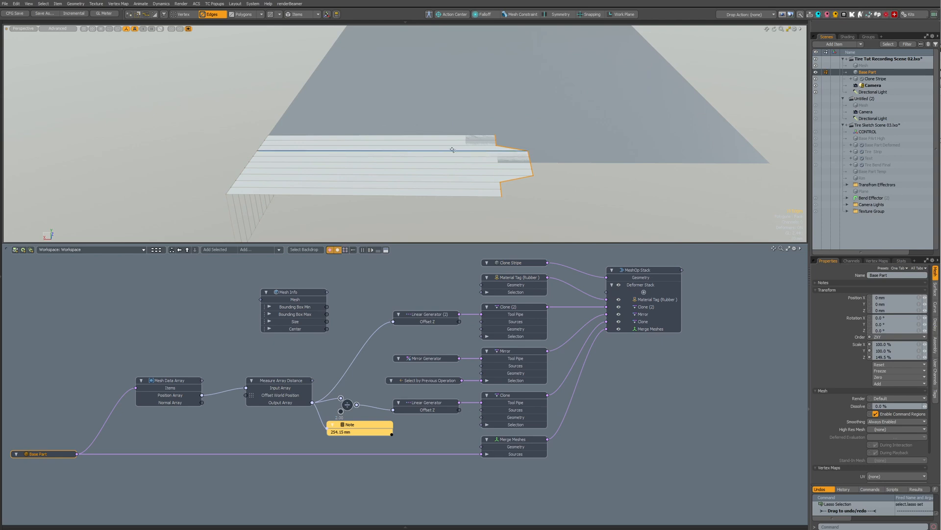
{"action": "left_click", "coordinate": [2, 74]}
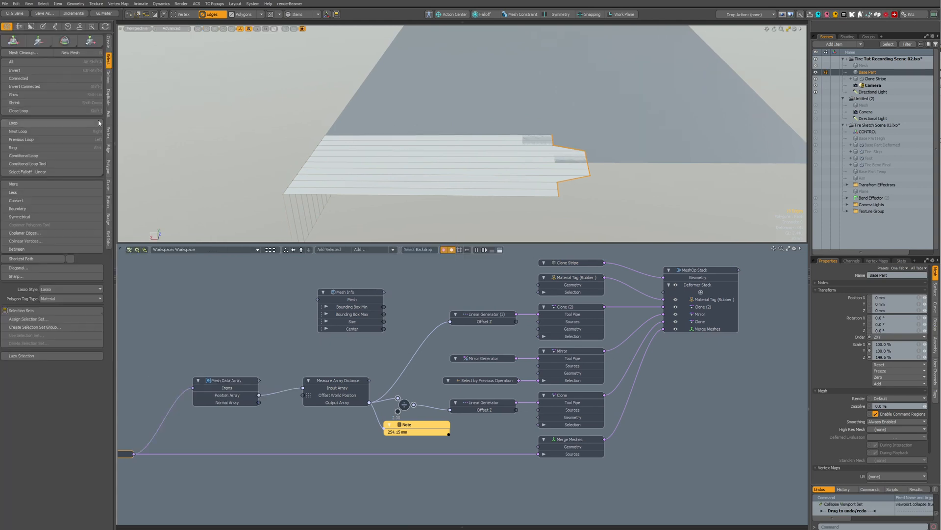
{"action": "left_click", "coordinate": [105, 26]}
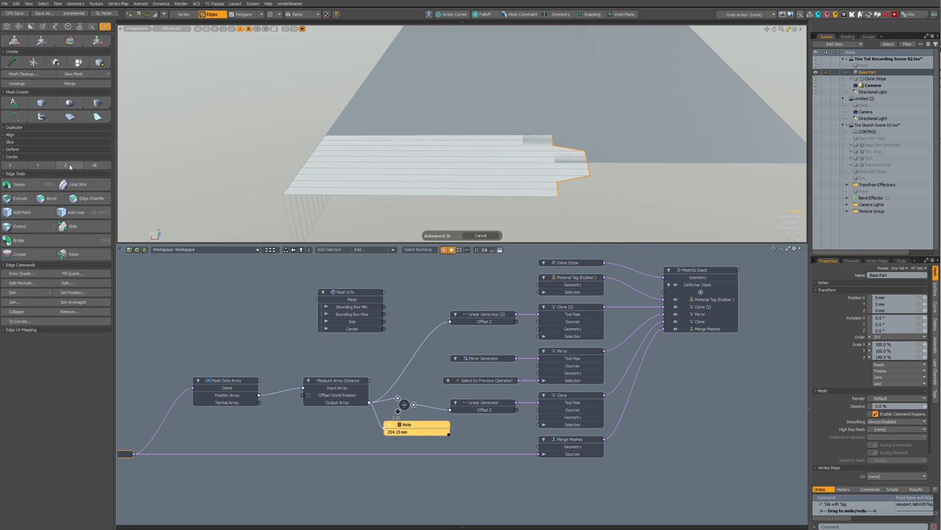
{"action": "left_click", "coordinate": [284, 157]}
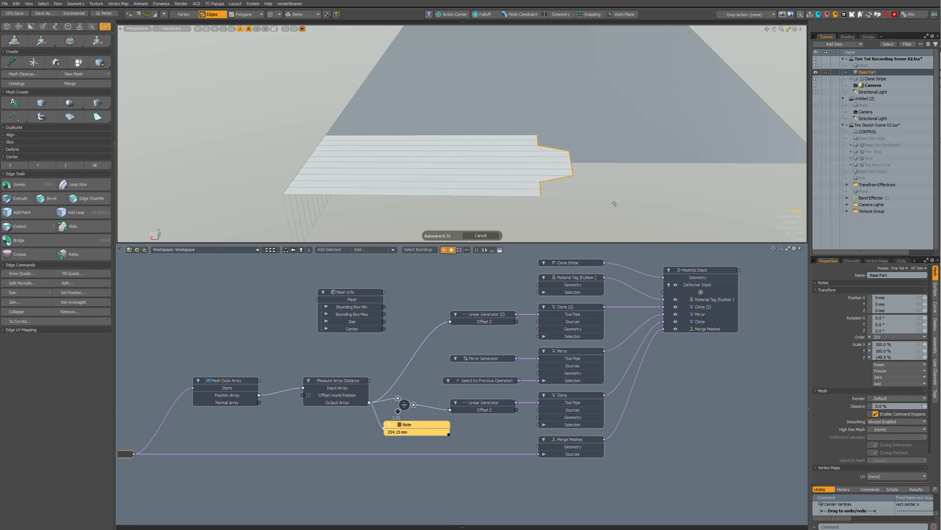
{"action": "right_click", "coordinate": [543, 208]}
{"action": "mouse_move", "coordinate": [510, 199]}
{"action": "right_mouse_down"}
{"action": "mouse_move", "coordinate": [515, 215]}
{"action": "mouse_move", "coordinate": [466, 132]}
{"action": "right_mouse_up"}
{"action": "right_click", "coordinate": [496, 172]}
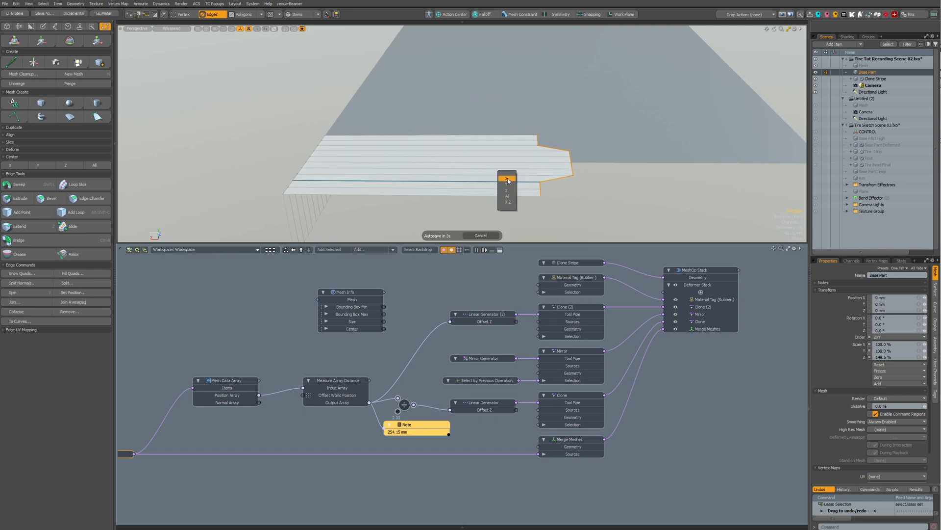
{"action": "left_click", "coordinate": [507, 178]}
{"action": "key", "text": "Tab"}
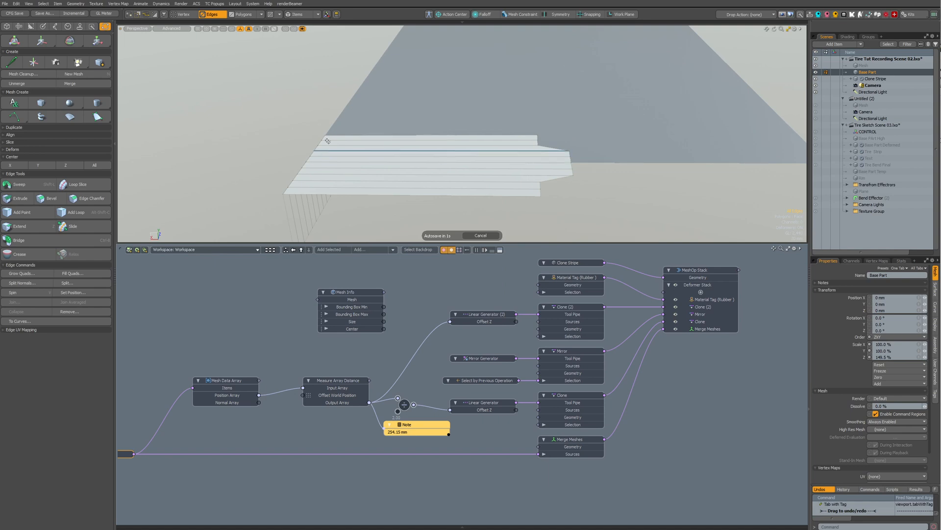
{"action": "key", "text": "ctrl+Tab"}
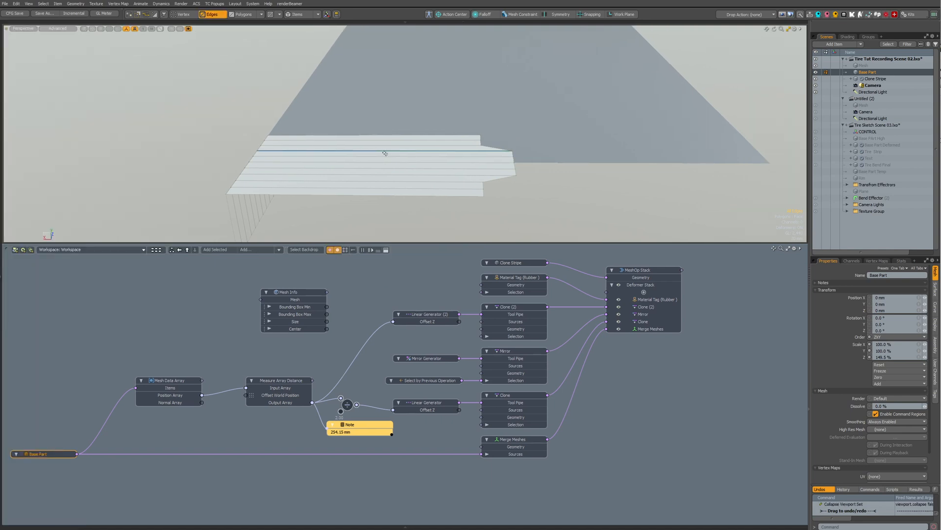
- Deselect all items, then move the MeshOp Stack node up and raise the Clone Stripe node above Material Tag (Rubber)
{"action": "mouse_move", "coordinate": [385, 154]}
{"action": "left_mouse_down", "text": "alt"}
{"action": "mouse_move", "coordinate": [443, 184]}
{"action": "mouse_move", "coordinate": [447, 164]}
{"action": "mouse_move", "coordinate": [527, 152]}
{"action": "mouse_move", "coordinate": [444, 182]}
{"action": "mouse_move", "coordinate": [376, 173]}
{"action": "left_mouse_up", "text": "alt"}
{"action": "key", "text": "5"}
{"action": "left_click", "coordinate": [529, 162]}
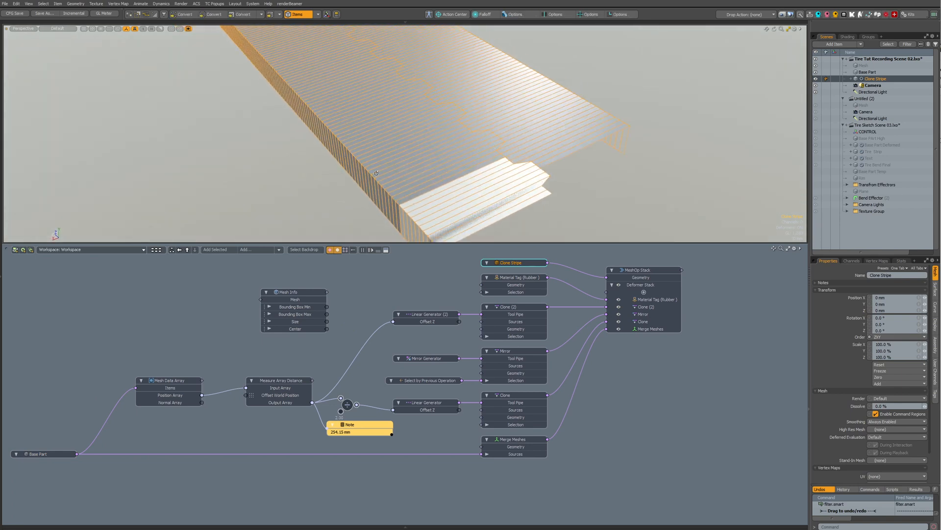
{"action": "scroll", "coordinate": [376, 174], "scroll_direction": "down", "scroll_amount": 4}
{"action": "left_click_drag", "start_coordinate": [345, 223], "coordinate": [412, 236], "text": "alt"}
{"action": "left_click_drag", "start_coordinate": [608, 353], "coordinate": [473, 439], "text": "alt"}
{"action": "left_click_drag", "start_coordinate": [504, 360], "coordinate": [511, 331]}
{"action": "left_click", "coordinate": [369, 337]}
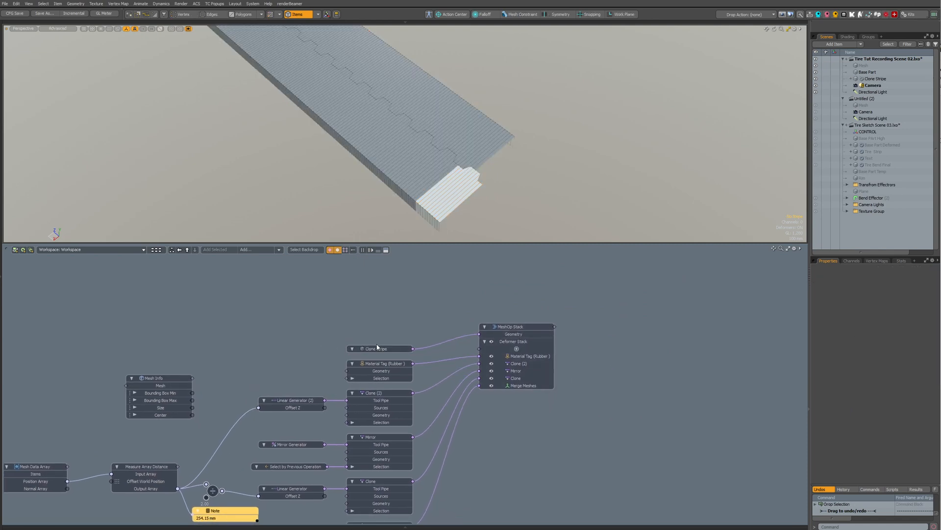
{"action": "left_click_drag", "start_coordinate": [377, 346], "coordinate": [377, 333]}
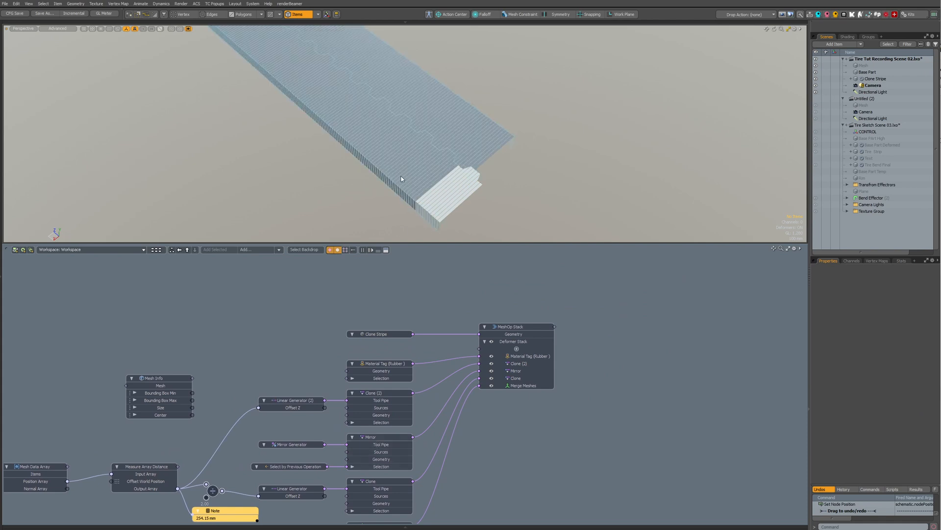
- Select the Clone Stripe mesh's boundary edges to check its seams, and bring up the selection tools
{"action": "scroll", "coordinate": [418, 191], "scroll_direction": "down", "scroll_amount": 3}
{"action": "left_click_drag", "start_coordinate": [418, 191], "coordinate": [398, 171], "text": "alt"}
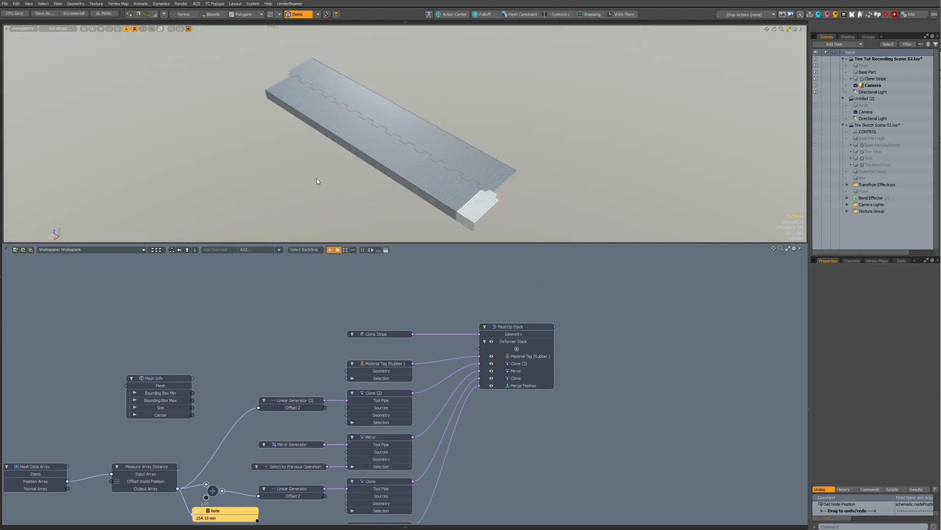
{"action": "key", "text": "ctrl+space"}
{"action": "left_click", "coordinate": [319, 145]}
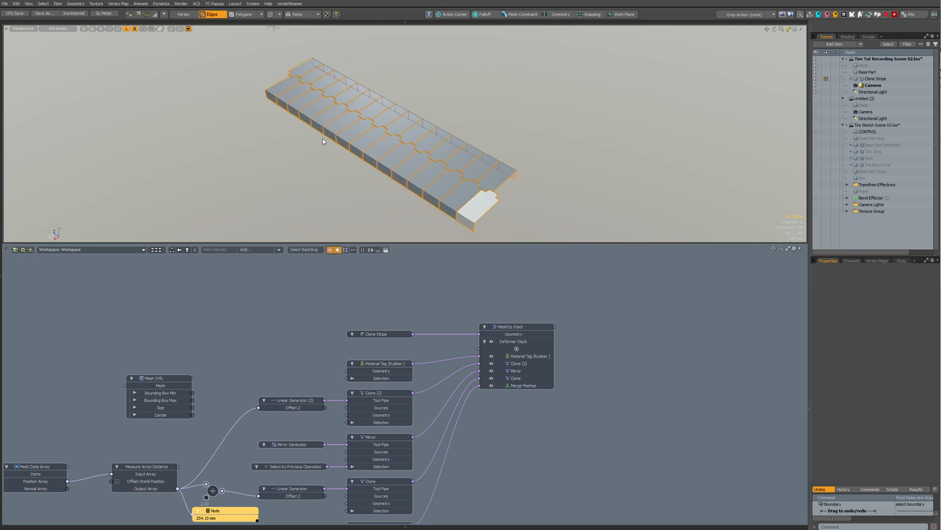
{"action": "key", "text": "Tab"}
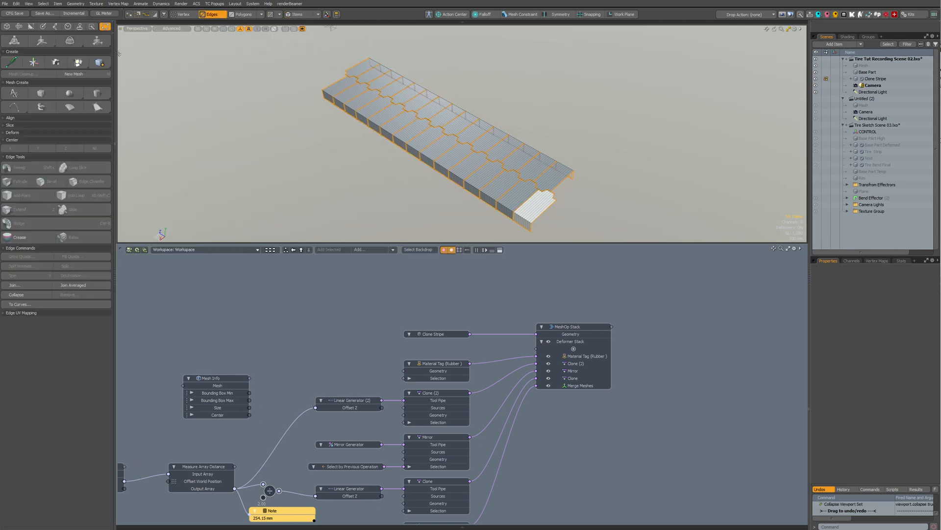
{"action": "left_click", "coordinate": [7, 26]}
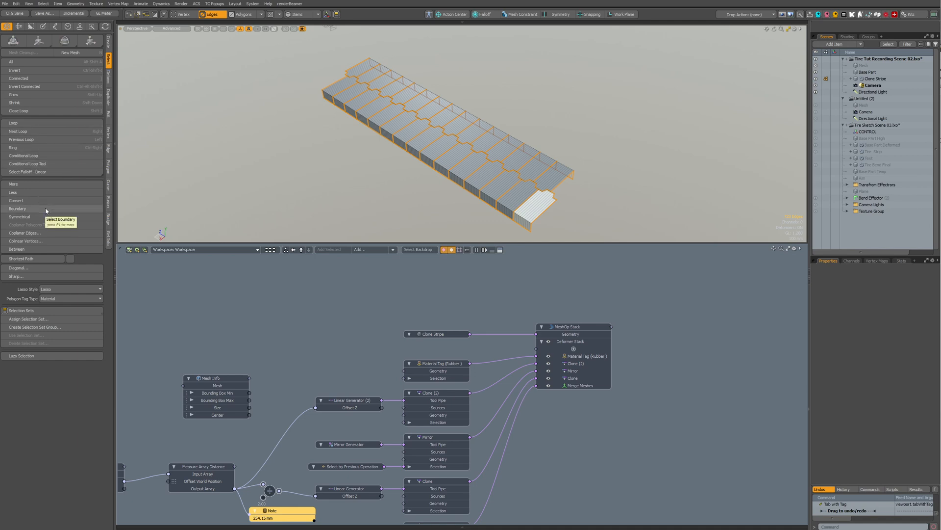
- Clear and reselect the boundary edges to examine the seams between cloned tread segments
{"action": "left_click", "coordinate": [345, 191]}
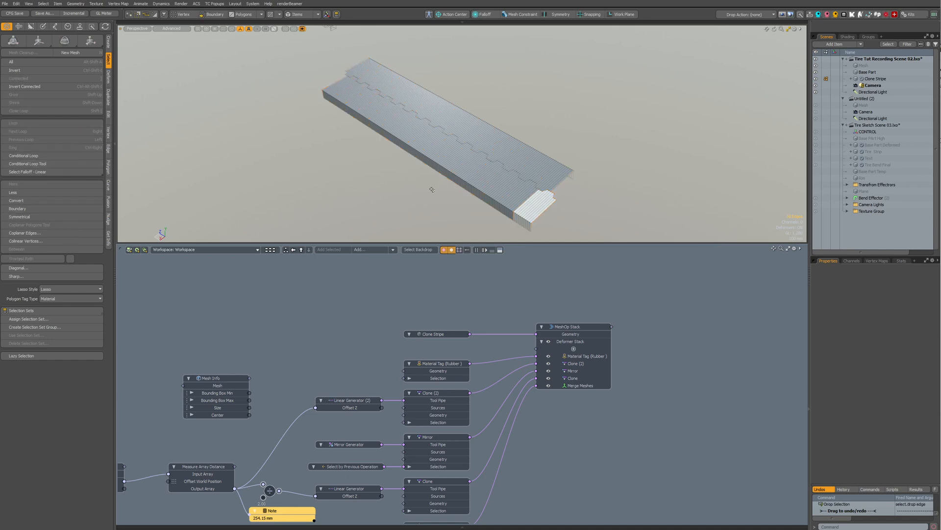
{"action": "key", "text": "ctrl+space"}
{"action": "key", "text": "ctrl+shift+space"}
{"action": "left_click", "coordinate": [434, 167]}
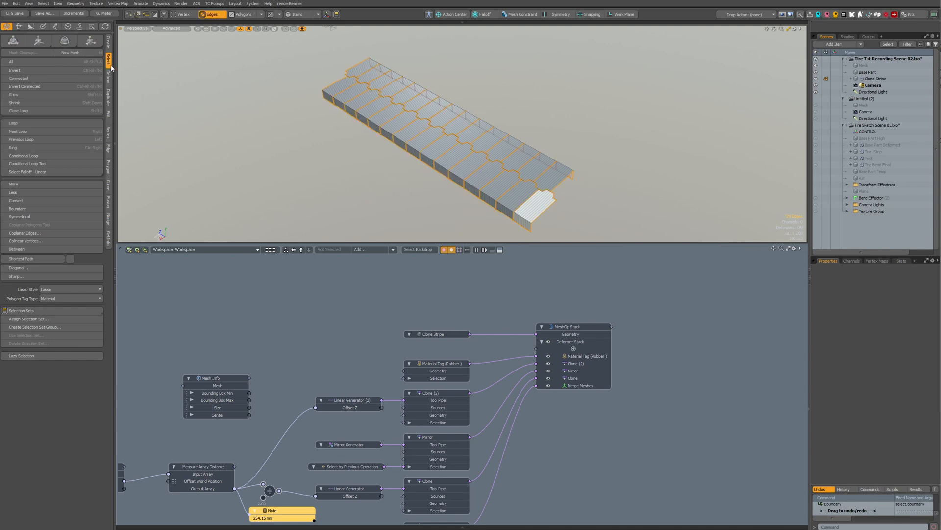
{"action": "mouse_move", "coordinate": [420, 167]}
{"action": "left_mouse_down", "text": "ctrl+alt"}
{"action": "mouse_move", "coordinate": [441, 167]}
{"action": "mouse_move", "coordinate": [395, 159]}
{"action": "mouse_move", "coordinate": [435, 174]}
{"action": "left_mouse_up", "text": "ctrl+alt"}
{"action": "left_click_drag", "start_coordinate": [549, 188], "coordinate": [554, 168], "text": "alt+shift"}
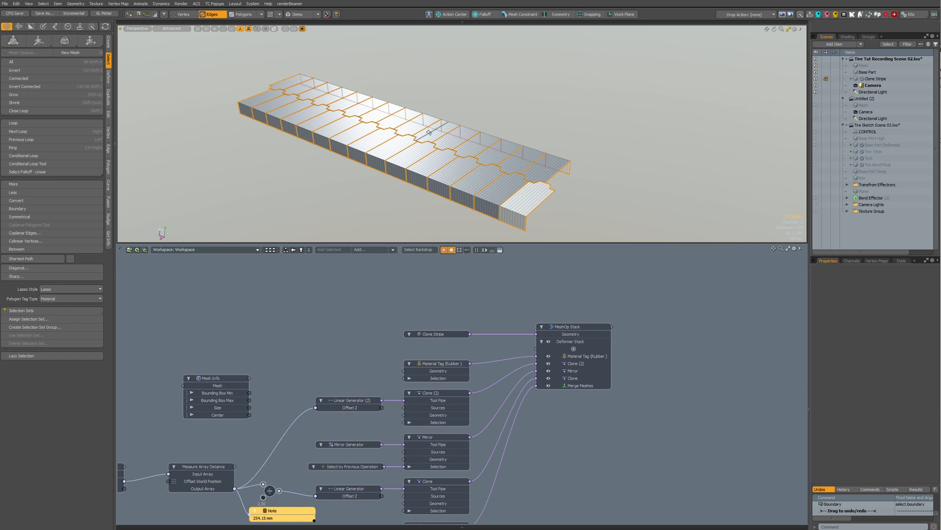
{"action": "left_click", "coordinate": [437, 223]}
{"action": "key", "text": "ctrl+2"}
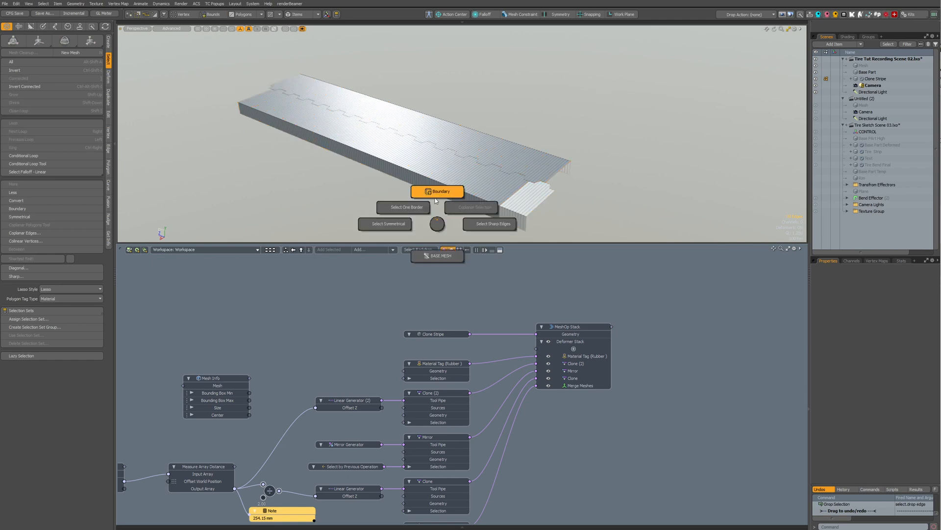
{"action": "left_click", "coordinate": [439, 202]}
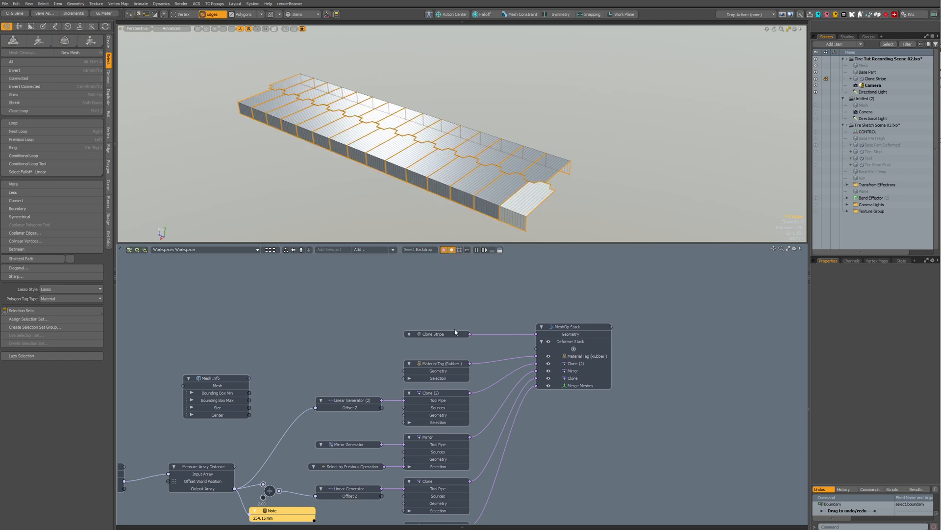
- Raise the Clone Stripe node further, enable Merge Vertices on the Mirror operation, and reselect the boundary edges
{"action": "left_click_drag", "start_coordinate": [455, 332], "coordinate": [448, 320]}
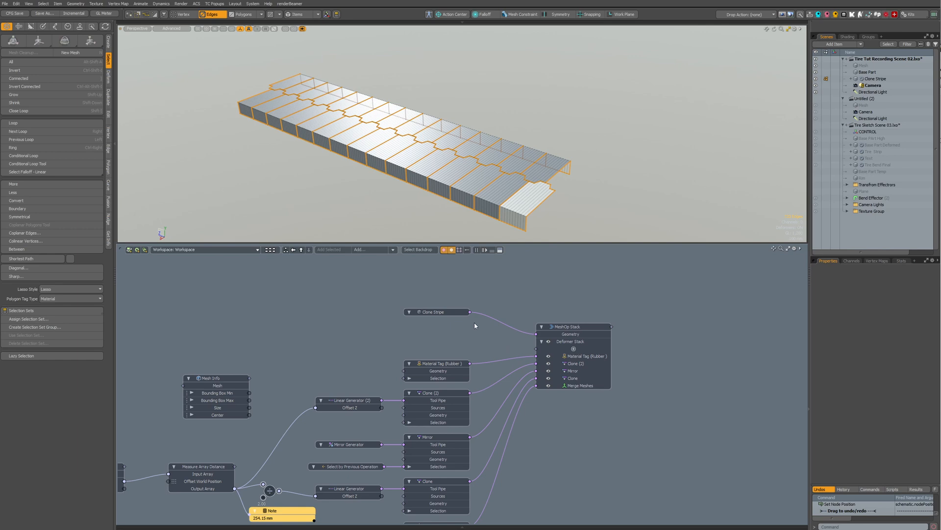
{"action": "left_click", "coordinate": [435, 443]}
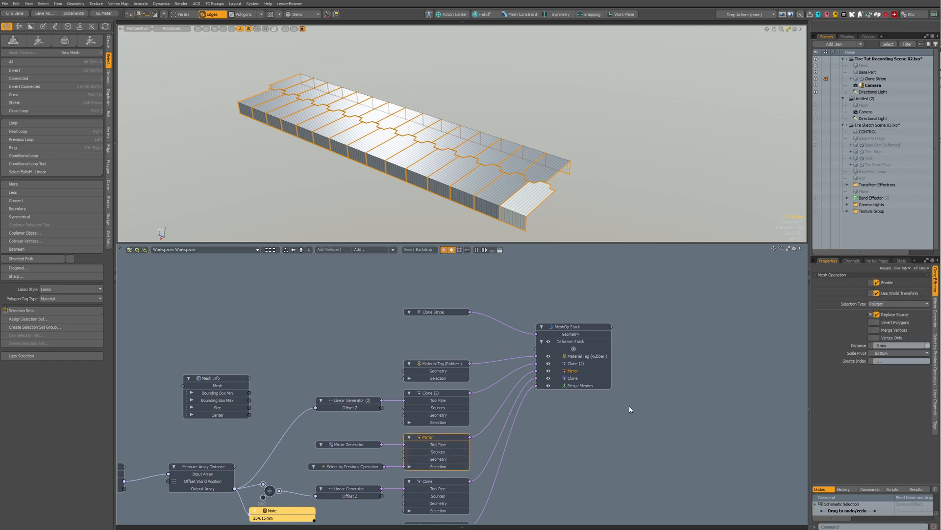
{"action": "left_click", "coordinate": [877, 330]}
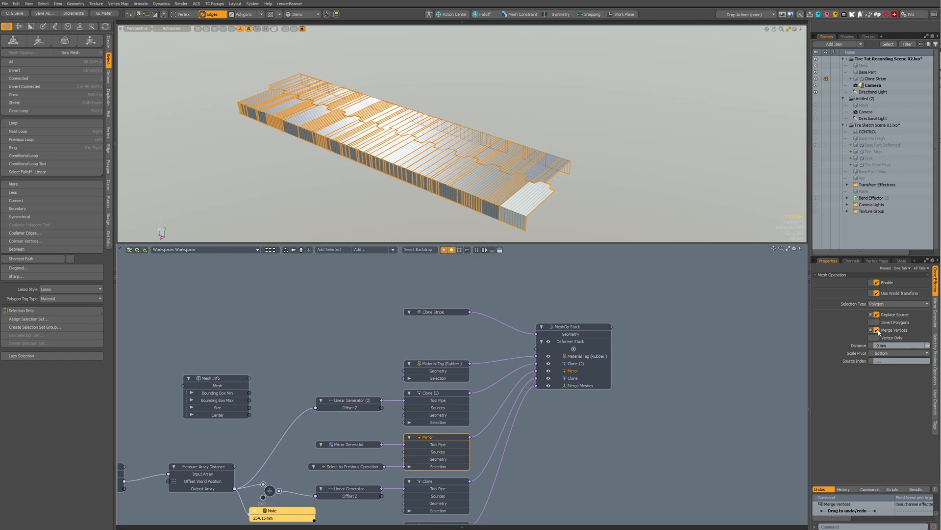
{"action": "left_click", "coordinate": [590, 196]}
{"action": "key", "text": "ctrl+space"}
{"action": "left_click", "coordinate": [588, 159]}
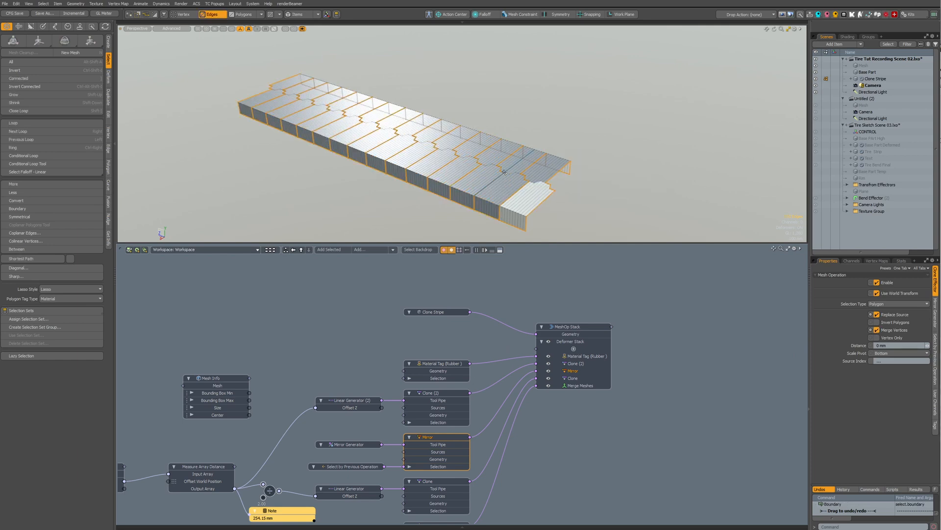
- Enable Merge Vertices on the Clone (2) operation and reselect the strip's boundary edges
{"action": "scroll", "coordinate": [504, 172], "scroll_direction": "up", "scroll_amount": 4}
{"action": "left_click_drag", "start_coordinate": [536, 172], "coordinate": [506, 137], "text": "alt+shift"}
{"action": "left_click", "coordinate": [437, 393]}
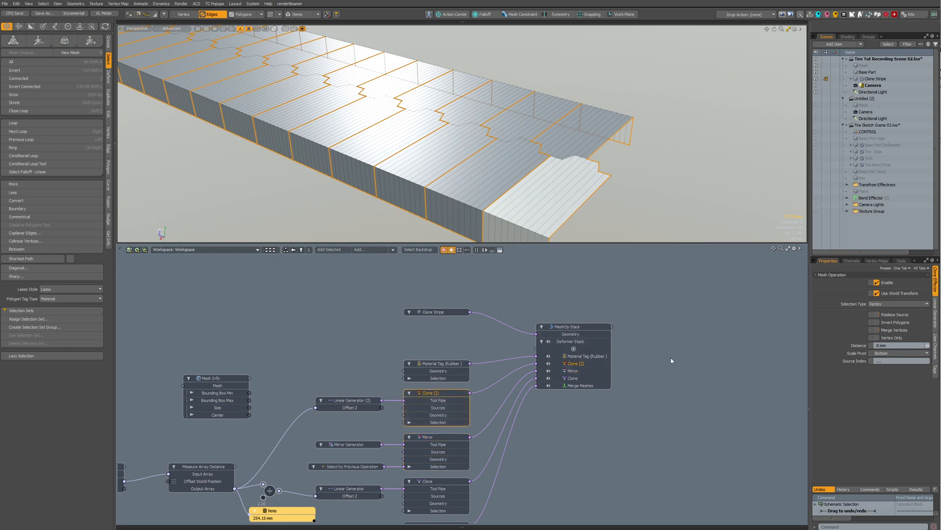
{"action": "left_click", "coordinate": [877, 330]}
{"action": "key", "text": "ctrl+space"}
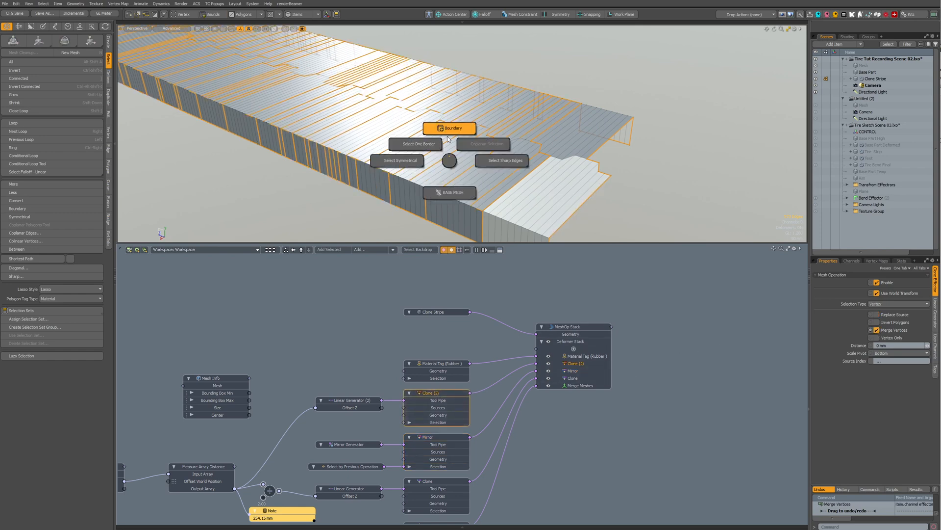
{"action": "left_click", "coordinate": [445, 129]}
{"action": "scroll", "coordinate": [502, 167], "scroll_direction": "down", "scroll_amount": 3}
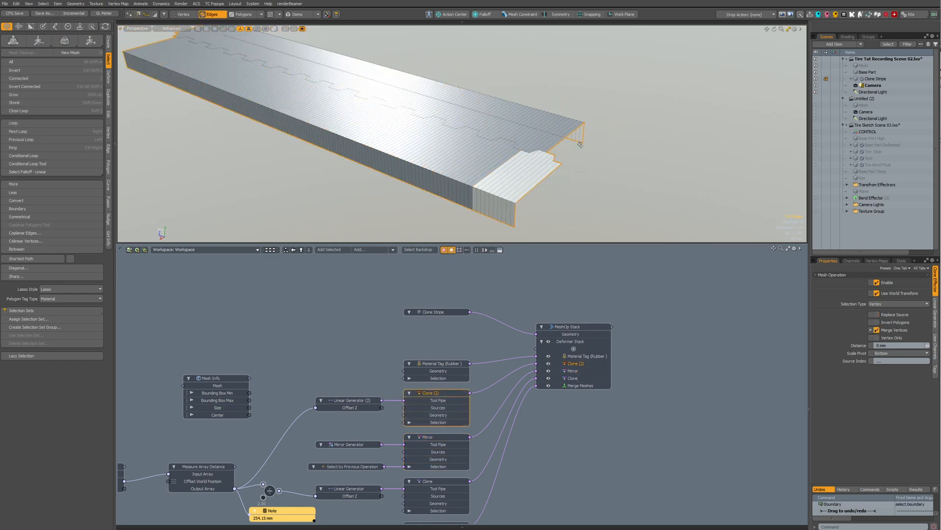
- Clear and reselect the boundary edges, and examine the strip's ends and sides for remaining open edges
{"action": "left_click_drag", "start_coordinate": [580, 145], "coordinate": [392, 139], "text": "alt"}
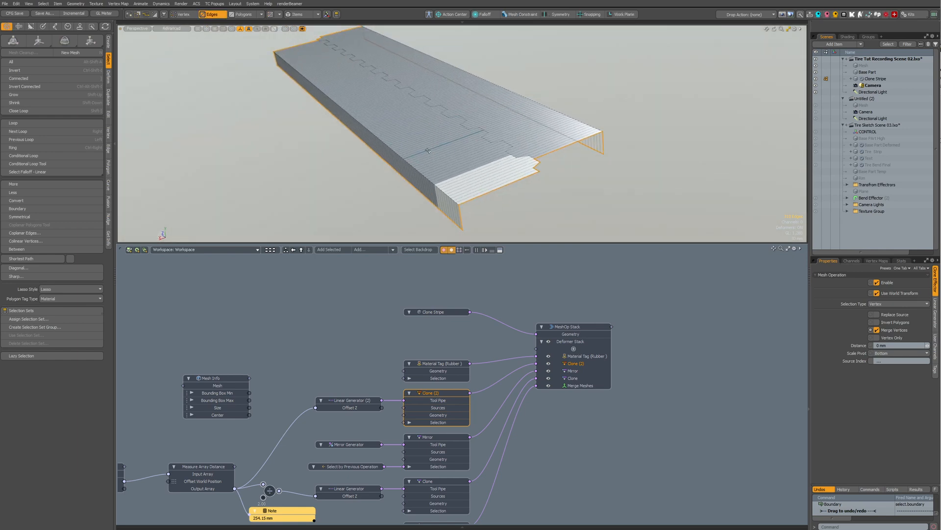
{"action": "left_click", "coordinate": [335, 130]}
{"action": "left_click_drag", "start_coordinate": [265, 143], "coordinate": [358, 174], "text": "alt"}
{"action": "key", "text": "ctrl+2"}
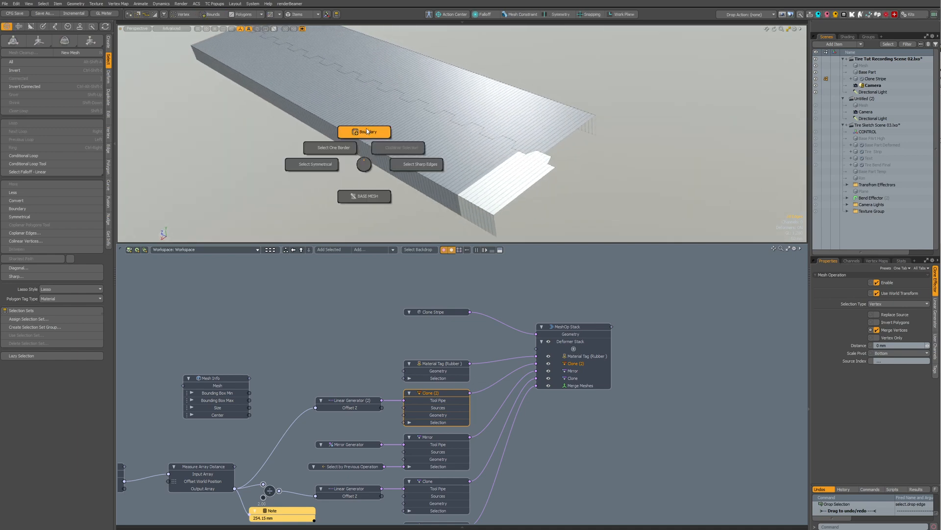
{"action": "left_click", "coordinate": [366, 130]}
{"action": "mouse_move", "coordinate": [367, 131]}
{"action": "left_mouse_down", "text": "alt"}
{"action": "mouse_move", "coordinate": [386, 204]}
{"action": "mouse_move", "coordinate": [419, 191]}
{"action": "left_mouse_up", "text": "alt"}
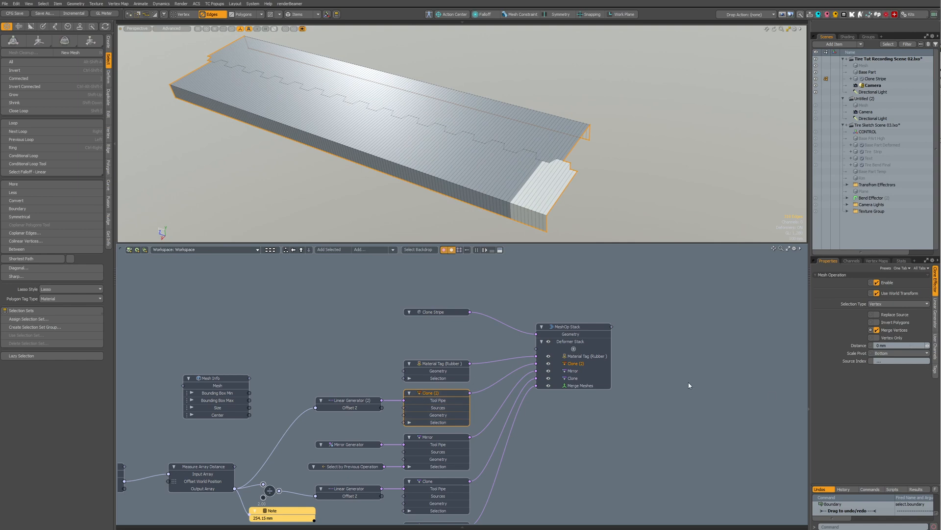
- Turn Merge Vertices off and back on for the Clone (2) operation to compare the strip's boundary edges
{"action": "left_click", "coordinate": [883, 330]}
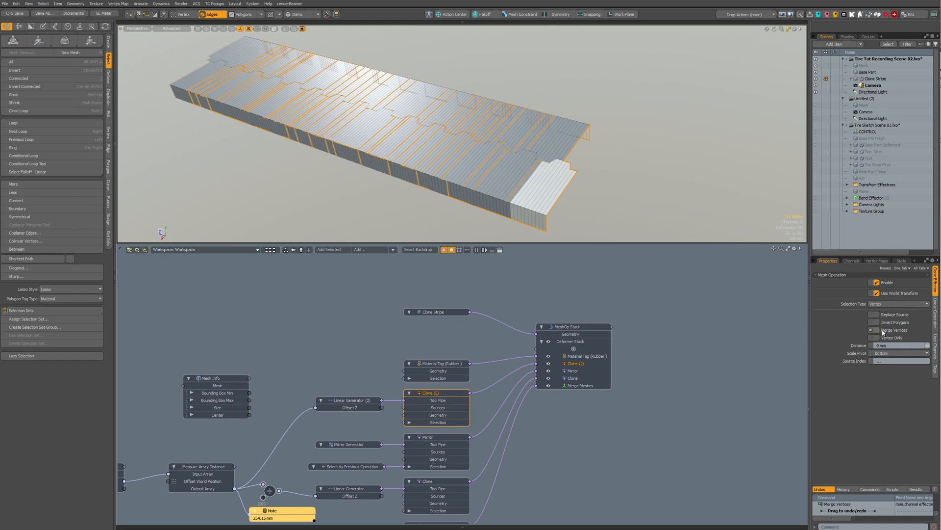
{"action": "left_click", "coordinate": [883, 330]}
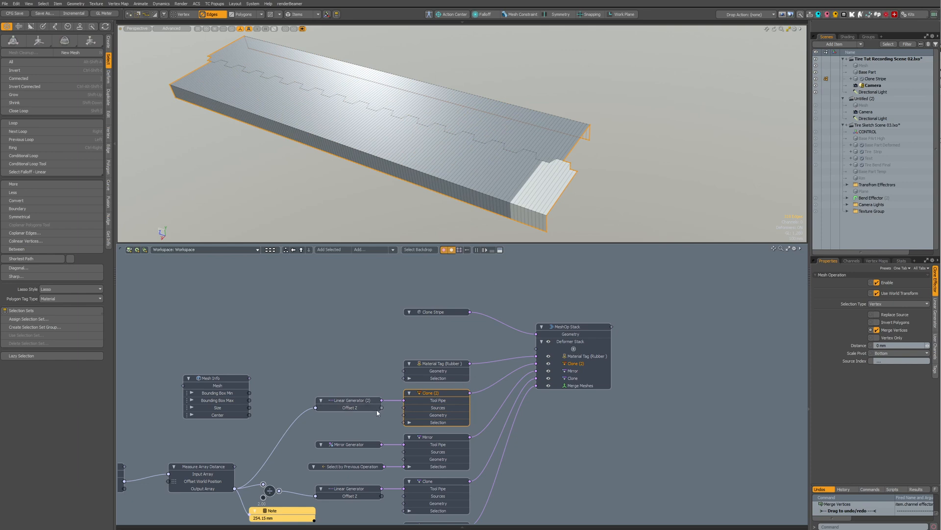
{"action": "middle_click_drag", "start_coordinate": [378, 413], "coordinate": [382, 382]}
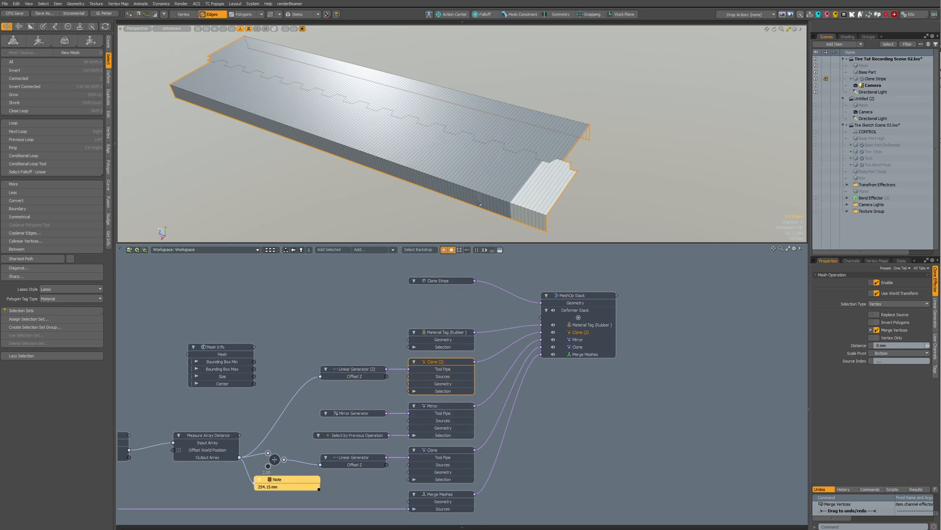
- Clear and reselect the boundary edges, and examine the strip's outline along its ends and sides
{"action": "left_click", "coordinate": [365, 199]}
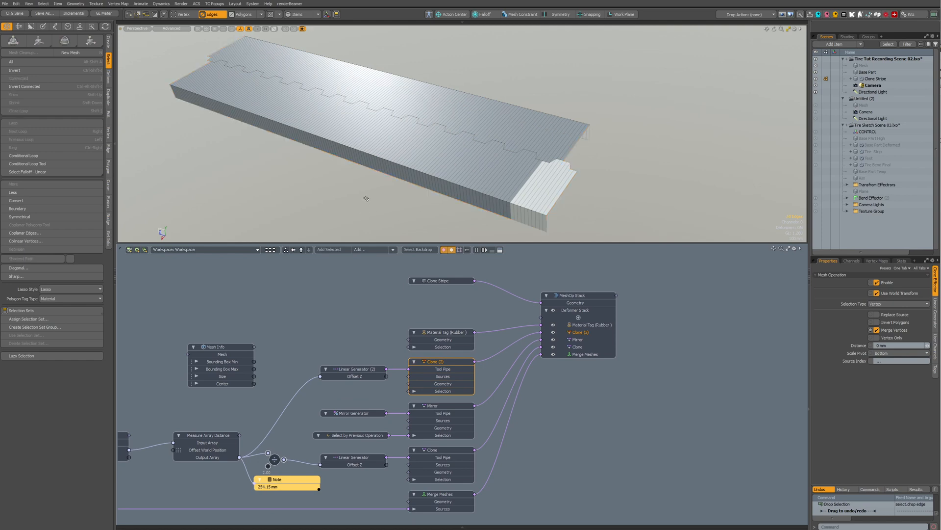
{"action": "key", "text": "ctrl+2"}
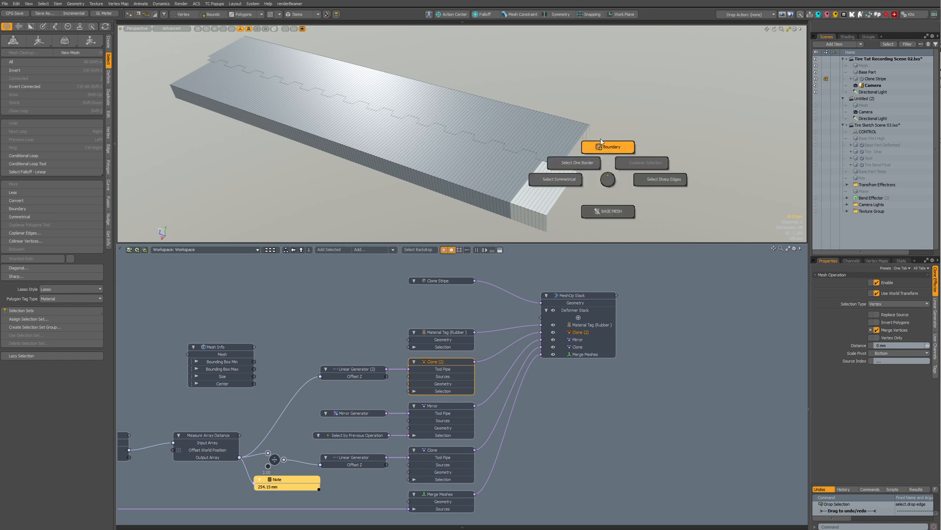
{"action": "left_click", "coordinate": [608, 148]}
{"action": "left_click_drag", "start_coordinate": [465, 160], "coordinate": [510, 163], "text": "alt"}
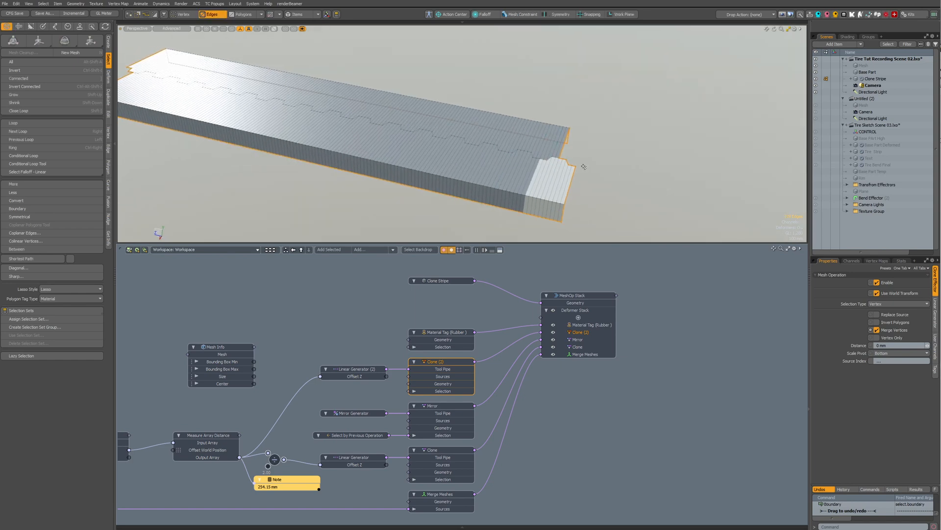
{"action": "left_click_drag", "start_coordinate": [582, 168], "coordinate": [539, 194], "text": "alt"}
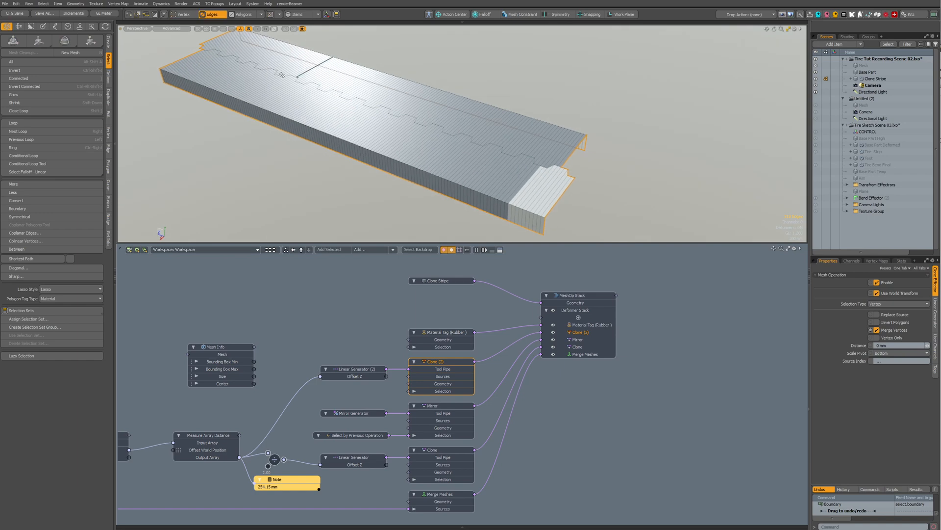
{"action": "scroll", "coordinate": [507, 160], "scroll_direction": "down", "scroll_amount": 2}
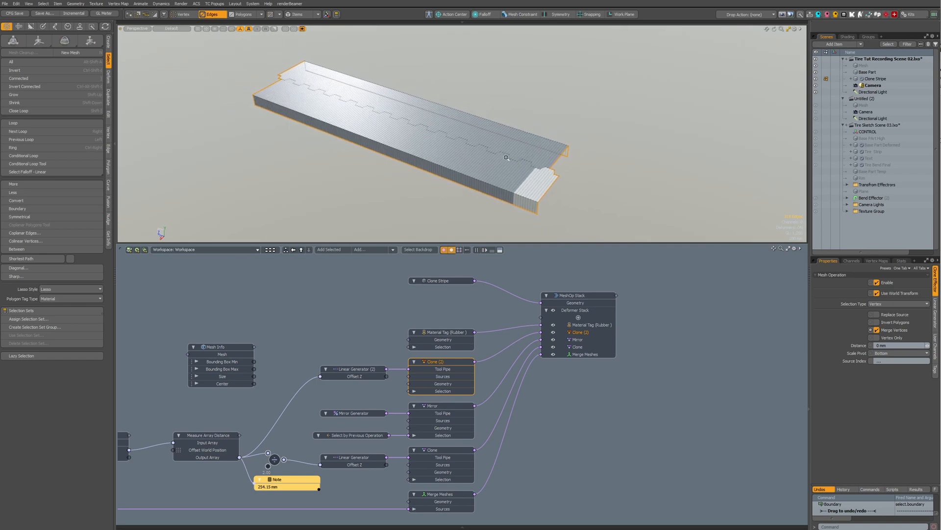
{"action": "left_click_drag", "start_coordinate": [535, 197], "coordinate": [474, 177], "text": "alt+shift"}
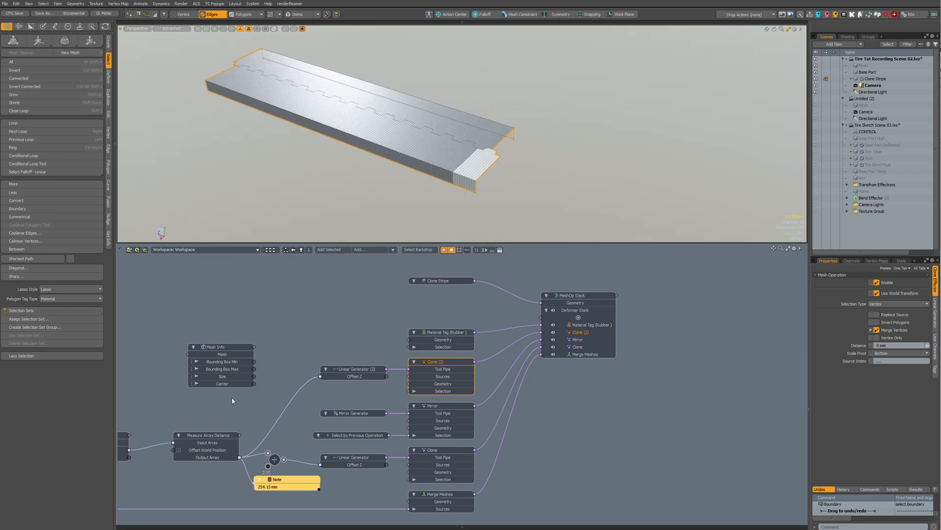
- Inspect the Base Part and Clone Stripe nodes in the schematic, and move Clone Stripe slightly higher above the operation nodes
{"action": "left_click_drag", "start_coordinate": [280, 350], "coordinate": [474, 317], "text": "alt"}
{"action": "key", "text": "2"}
{"action": "left_click", "coordinate": [166, 476]}
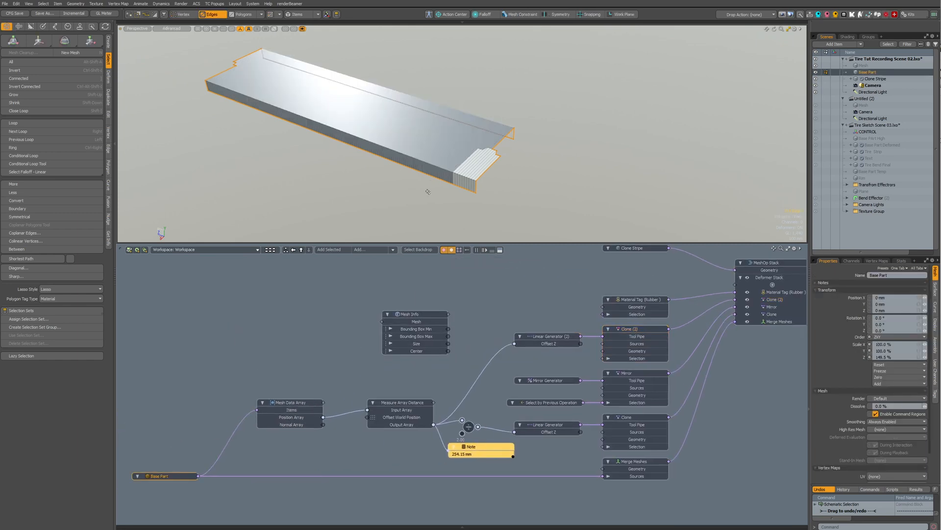
{"action": "key", "text": "h"}
{"action": "left_click_drag", "start_coordinate": [590, 280], "coordinate": [488, 324], "text": "alt"}
{"action": "left_click", "coordinate": [529, 294]}
{"action": "left_click_drag", "start_coordinate": [636, 271], "coordinate": [472, 286], "text": "alt"}
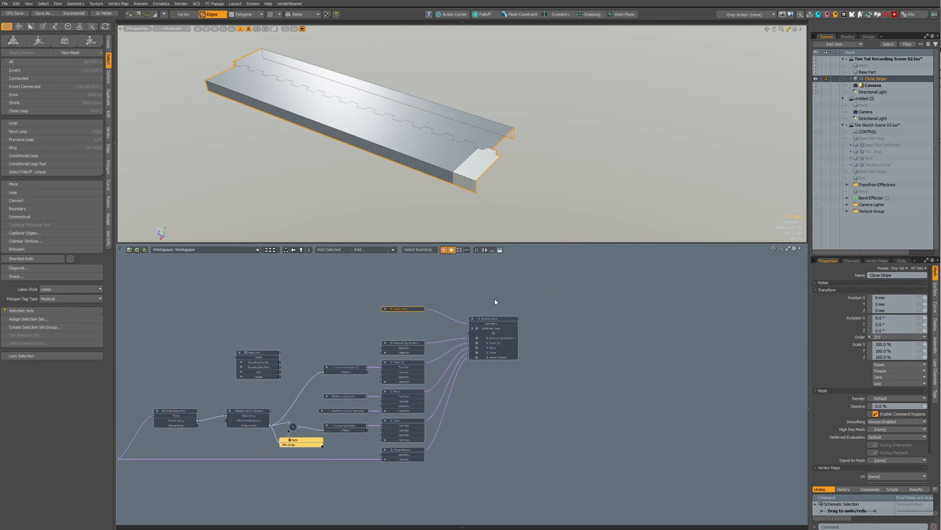
{"action": "mouse_move", "coordinate": [391, 308]}
{"action": "left_mouse_down"}
{"action": "mouse_move", "coordinate": [392, 327]}
{"action": "mouse_move", "coordinate": [393, 299]}
{"action": "left_mouse_up"}
{"action": "left_click_drag", "start_coordinate": [553, 305], "coordinate": [533, 324], "text": "alt"}
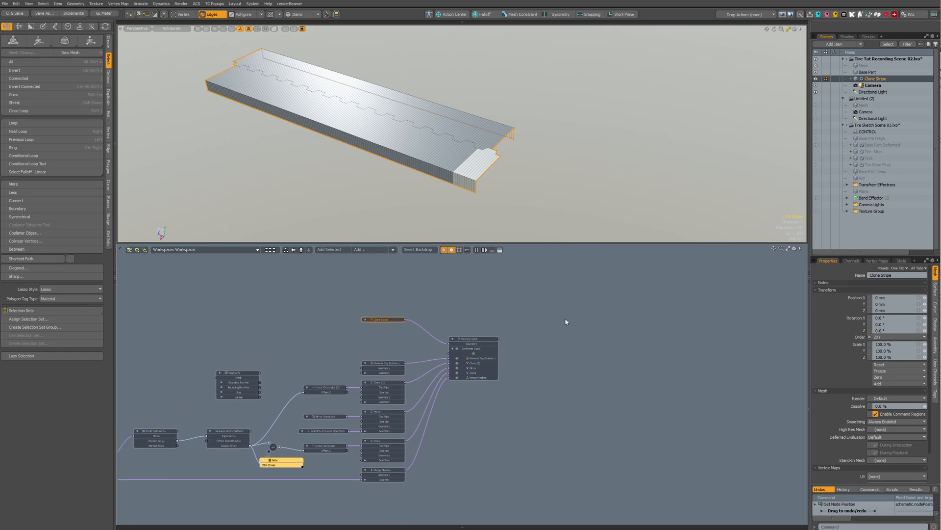
- Add a new mesh item above the MeshOp Stack in the schematic and name it Tire Bend
{"action": "key", "text": "n"}
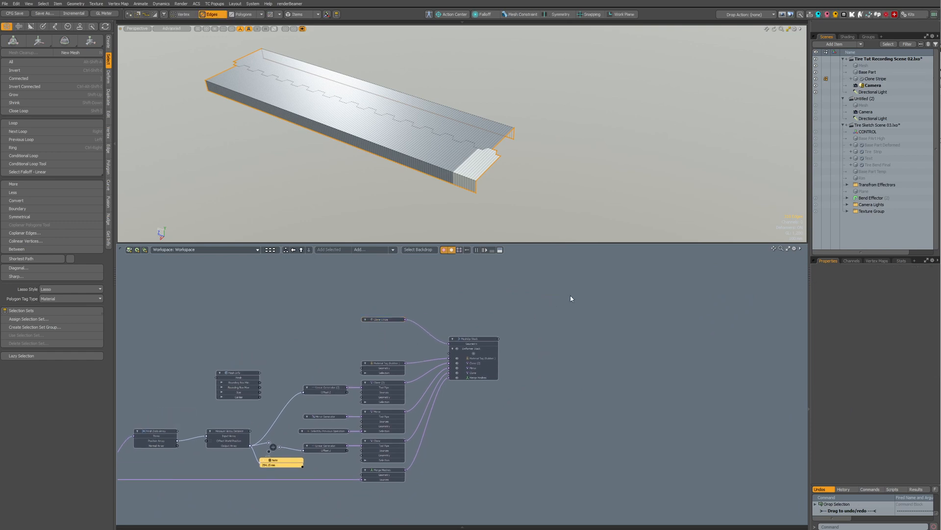
{"action": "left_click_drag", "start_coordinate": [488, 408], "coordinate": [576, 300]}
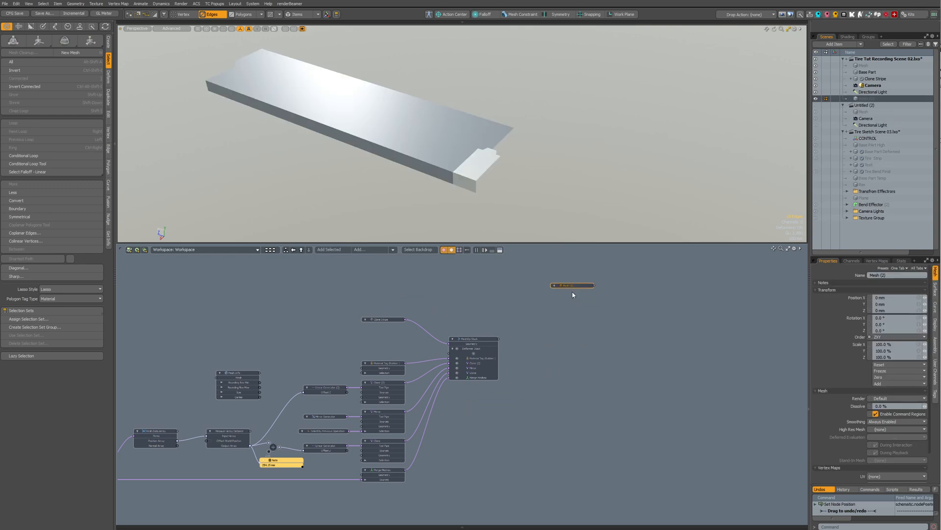
{"action": "double_click", "coordinate": [569, 285]}
{"action": "type", "text": "Tire Bend"}
{"action": "key", "text": "Return"}
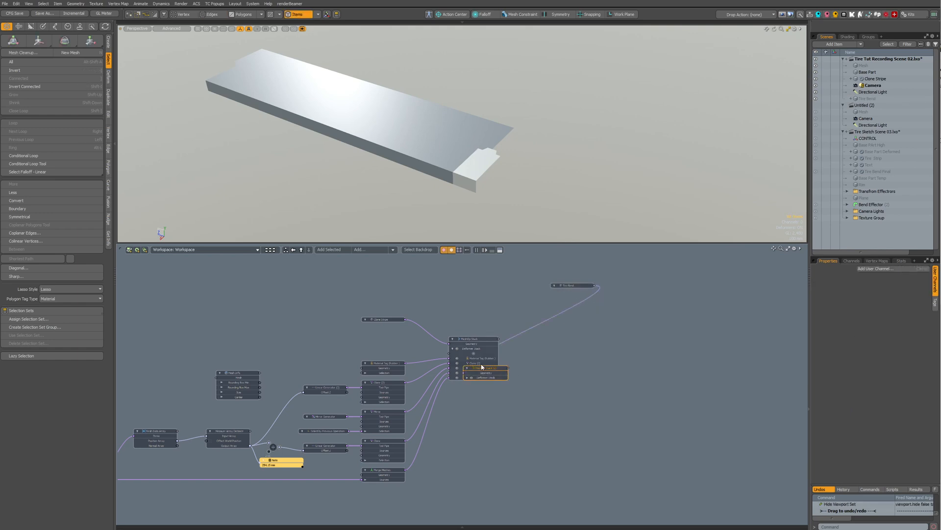
- Place a MeshOp Stack beside the Tire Bend node and add a Merge Meshes operation to it
{"action": "left_click_drag", "start_coordinate": [482, 366], "coordinate": [634, 289]}
{"action": "scroll", "coordinate": [622, 309], "scroll_direction": "up", "scroll_amount": 2}
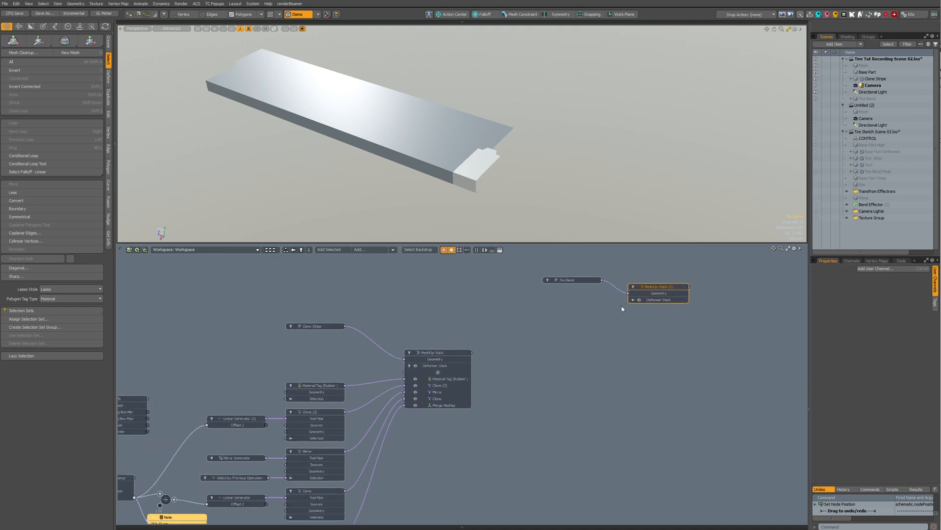
{"action": "left_click", "coordinate": [634, 300]}
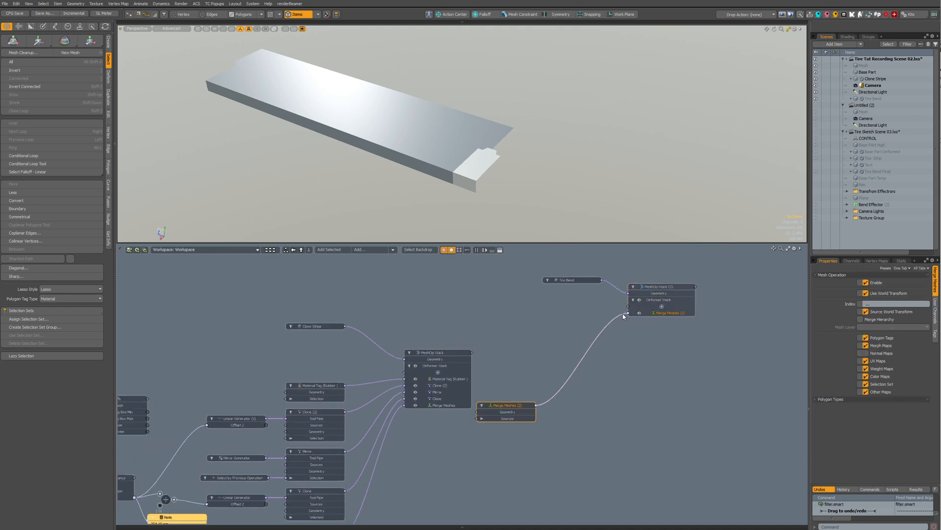
{"action": "left_click_drag", "start_coordinate": [515, 406], "coordinate": [598, 321]}
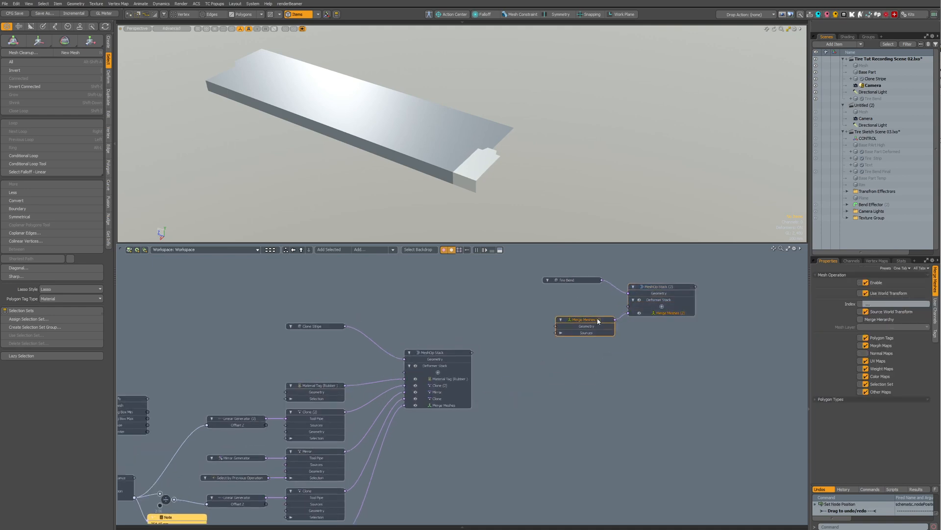
{"action": "left_click", "coordinate": [362, 249]}
{"action": "left_click_drag", "start_coordinate": [424, 13], "coordinate": [303, 204]}
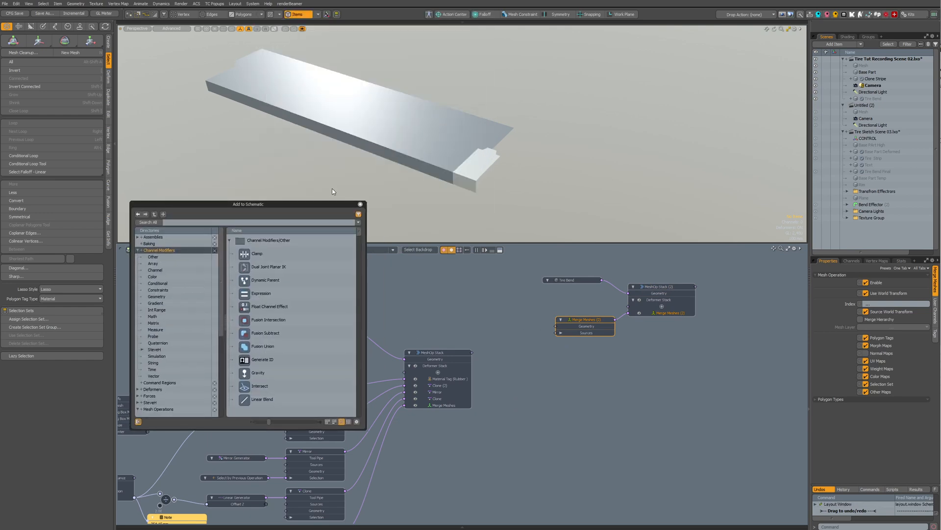
{"action": "left_click", "coordinate": [401, 266]}
{"action": "left_click", "coordinate": [361, 204]}
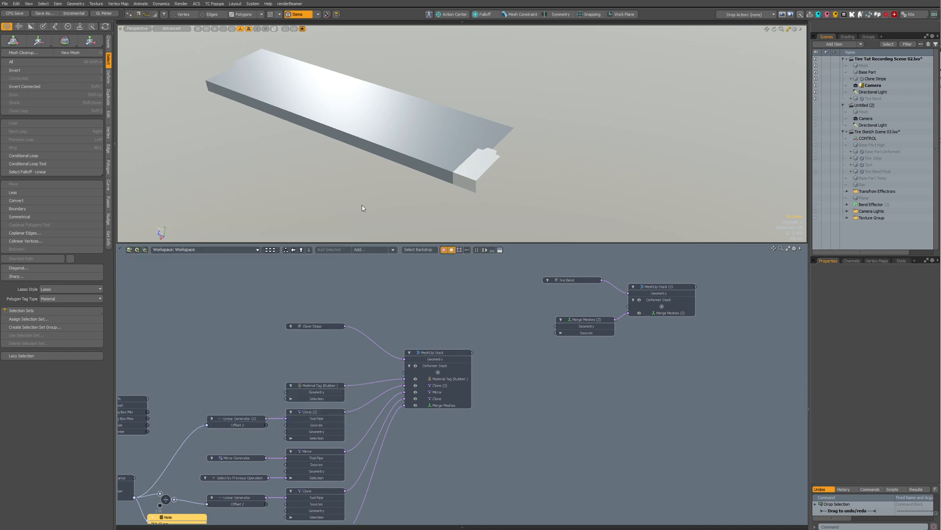
- Connect the Clone Stripe mesh to the Sources of the Merge Meshes (2) operation
{"action": "left_click_drag", "start_coordinate": [518, 326], "coordinate": [492, 349], "text": "alt"}
{"action": "left_click_drag", "start_coordinate": [563, 349], "coordinate": [561, 342]}
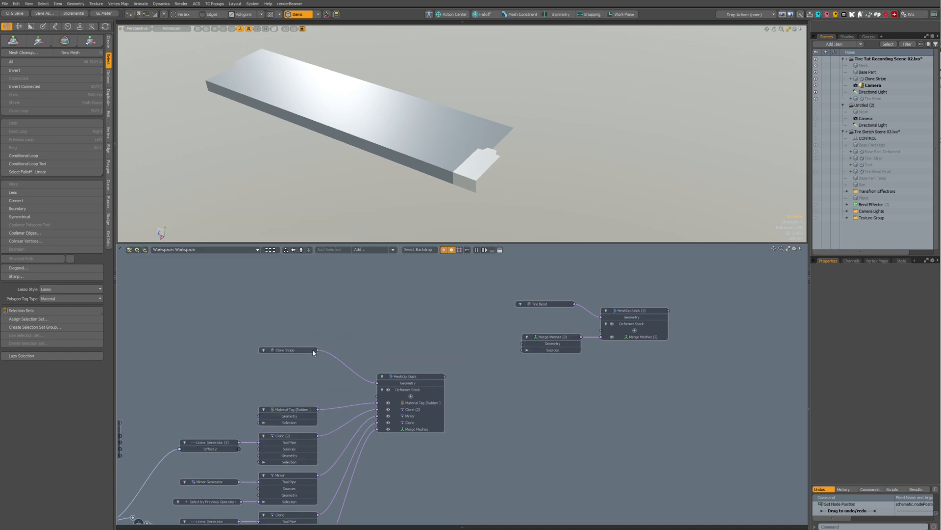
{"action": "mouse_move", "coordinate": [317, 350]}
{"action": "left_mouse_down"}
{"action": "mouse_move", "coordinate": [470, 326]}
{"action": "mouse_move", "coordinate": [522, 349]}
{"action": "left_mouse_up"}
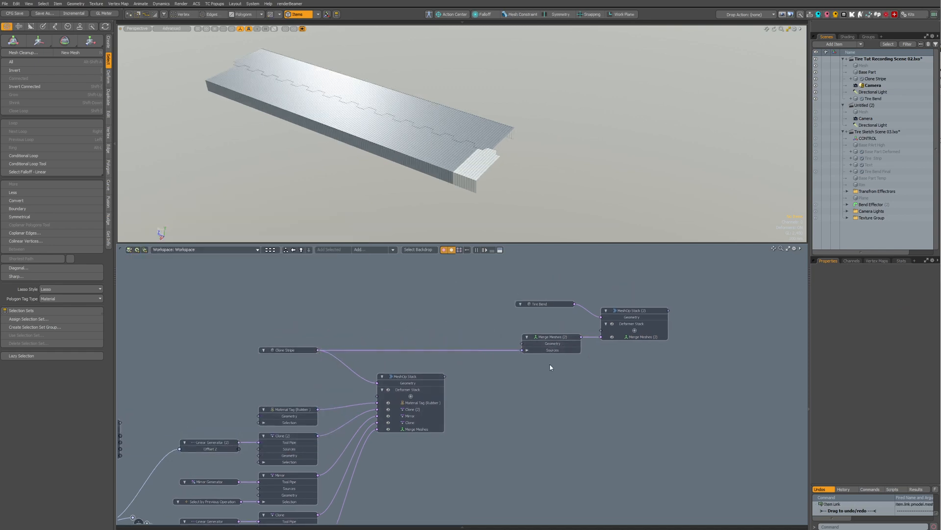
- Move Tire Bend, its MeshOp Stack (2) and Merge Meshes (2) up and apart to make room for another operation
{"action": "left_click_drag", "start_coordinate": [549, 285], "coordinate": [608, 343]}
{"action": "left_click_drag", "start_coordinate": [632, 312], "coordinate": [658, 286]}
{"action": "left_click", "coordinate": [580, 304]}
{"action": "left_click_drag", "start_coordinate": [585, 314], "coordinate": [585, 327]}
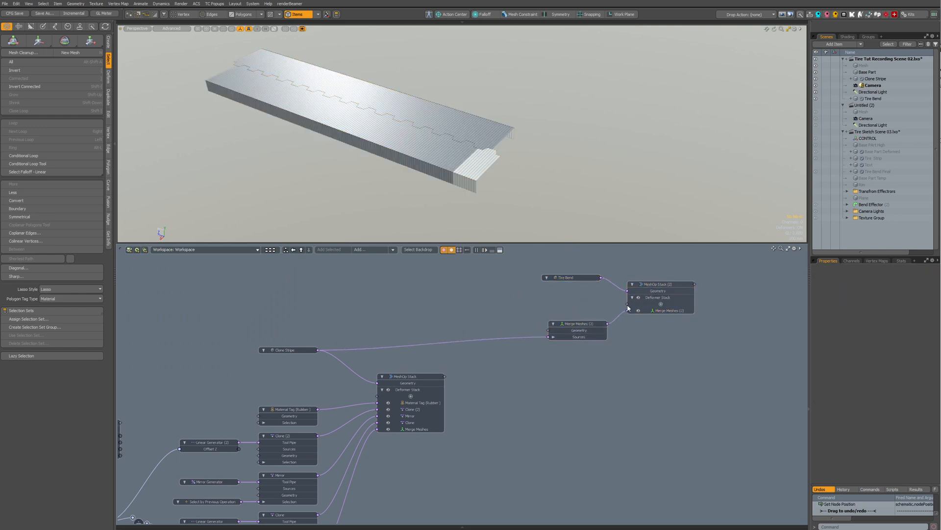
- Add a Bend Effector operation to the Tire Bend's MeshOp Stack (2), dismissing the link message
{"action": "left_click_drag", "start_coordinate": [628, 307], "coordinate": [584, 300]}
{"action": "type", "text": "bend"}
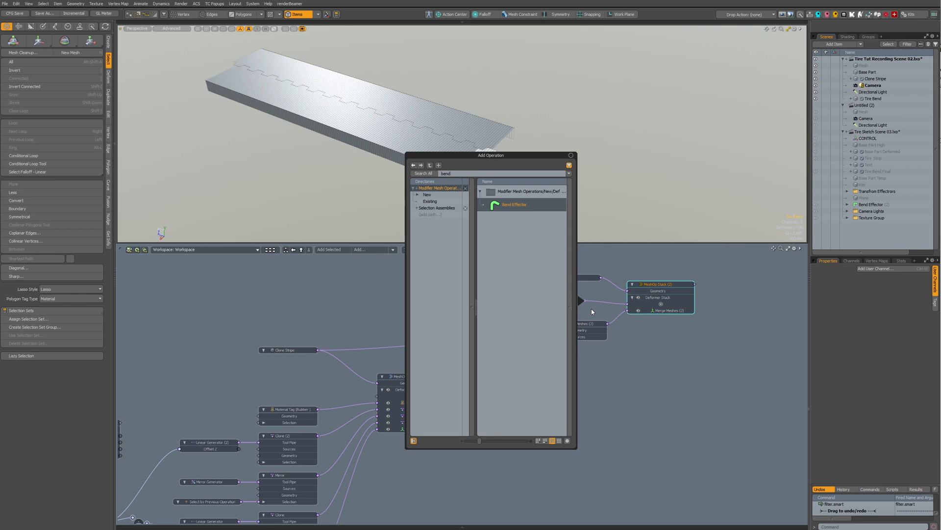
{"action": "key", "text": "Return"}
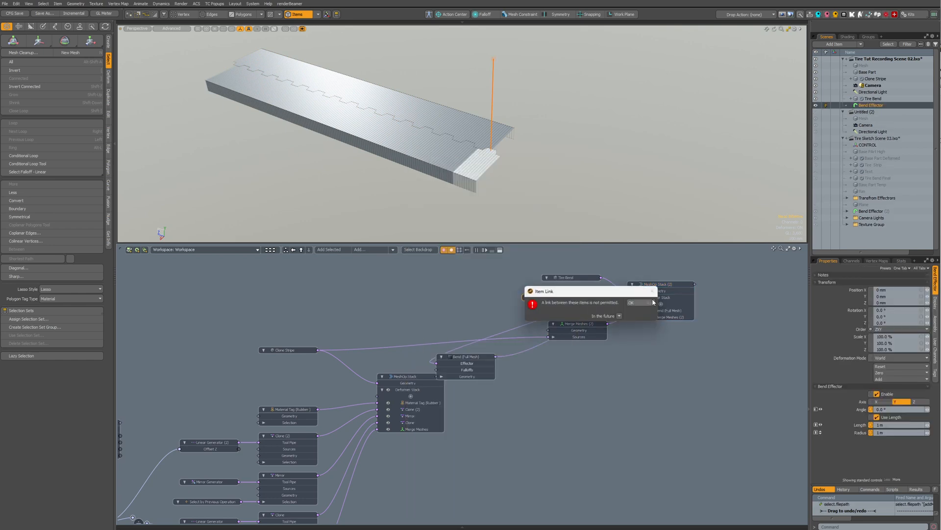
{"action": "key", "text": "Return"}
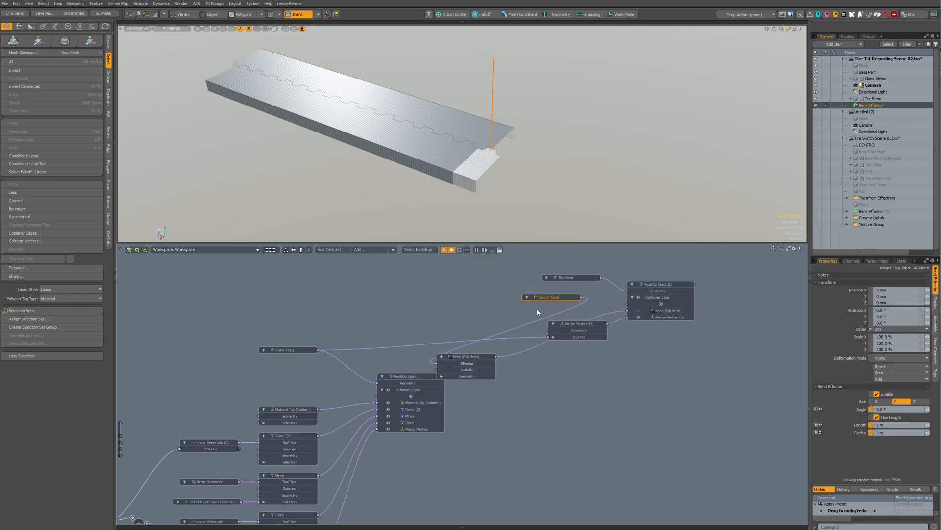
- Arrange the Bend Effector and Bend (Full Mesh) nodes between Tire Bend and Merge Meshes (2), and align Tire Bend with its stack
{"action": "left_click", "coordinate": [501, 291]}
{"action": "left_click_drag", "start_coordinate": [549, 297], "coordinate": [424, 330]}
{"action": "left_click_drag", "start_coordinate": [467, 363], "coordinate": [582, 302]}
{"action": "left_click_drag", "start_coordinate": [442, 330], "coordinate": [513, 303]}
{"action": "left_click_drag", "start_coordinate": [557, 305], "coordinate": [484, 355], "text": "alt"}
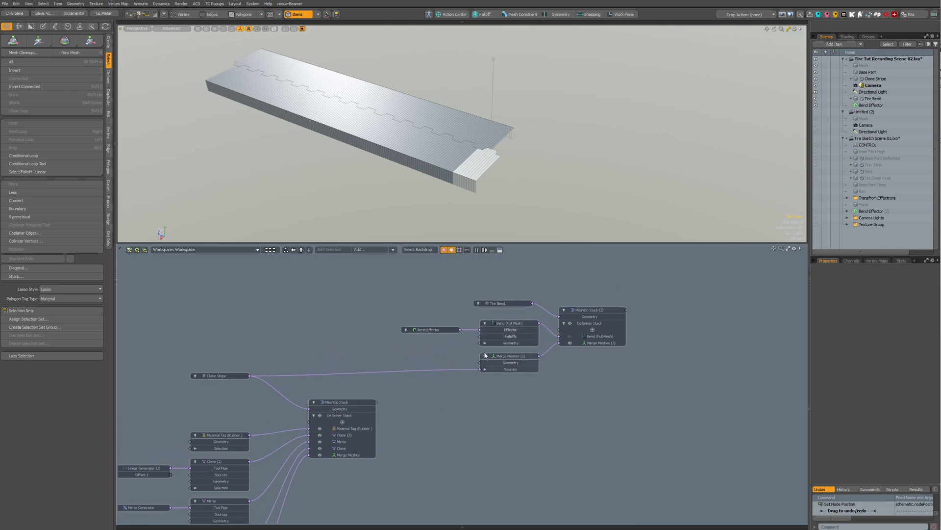
{"action": "left_click_drag", "start_coordinate": [510, 304], "coordinate": [517, 304]}
{"action": "left_click_drag", "start_coordinate": [580, 309], "coordinate": [587, 296]}
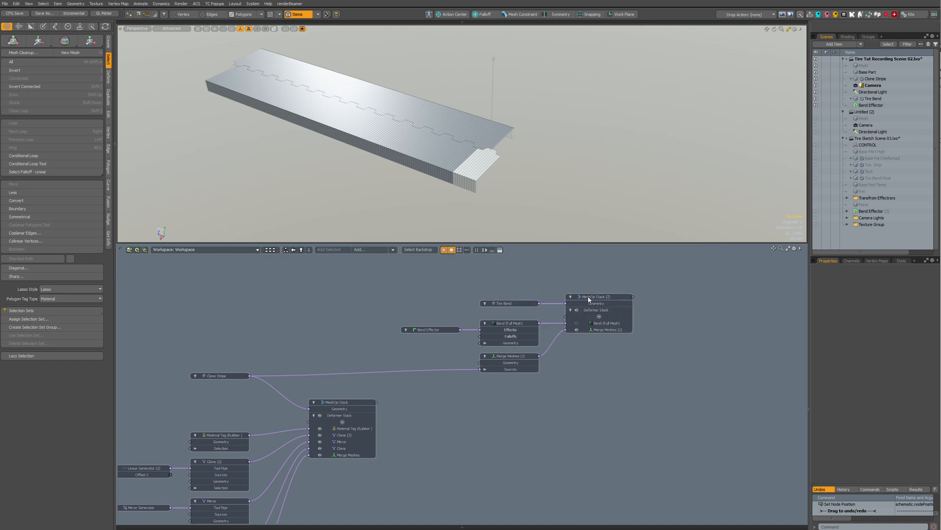
- Try the Z axis on the Bend Effector, return it to Y, and set the bend angle to 360°
{"action": "left_click", "coordinate": [424, 330]}
{"action": "key", "text": "p"}
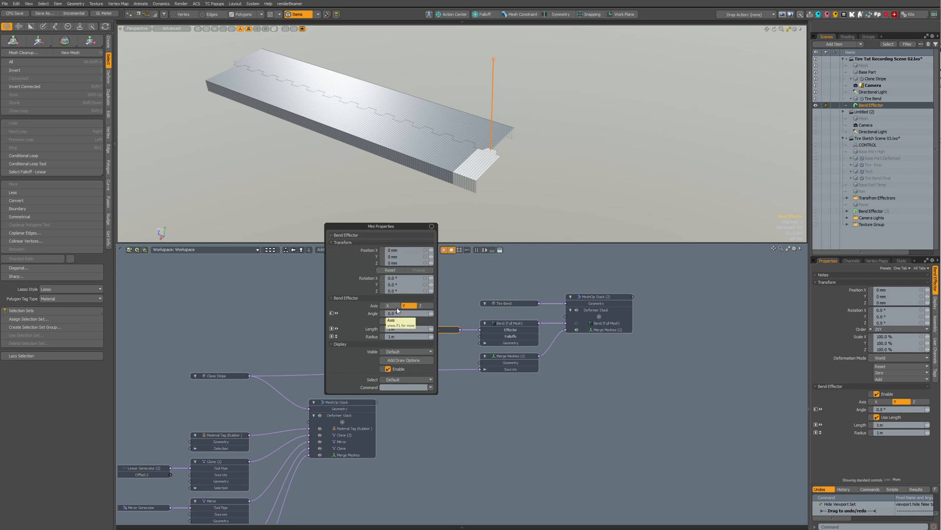
{"action": "left_click", "coordinate": [422, 306]}
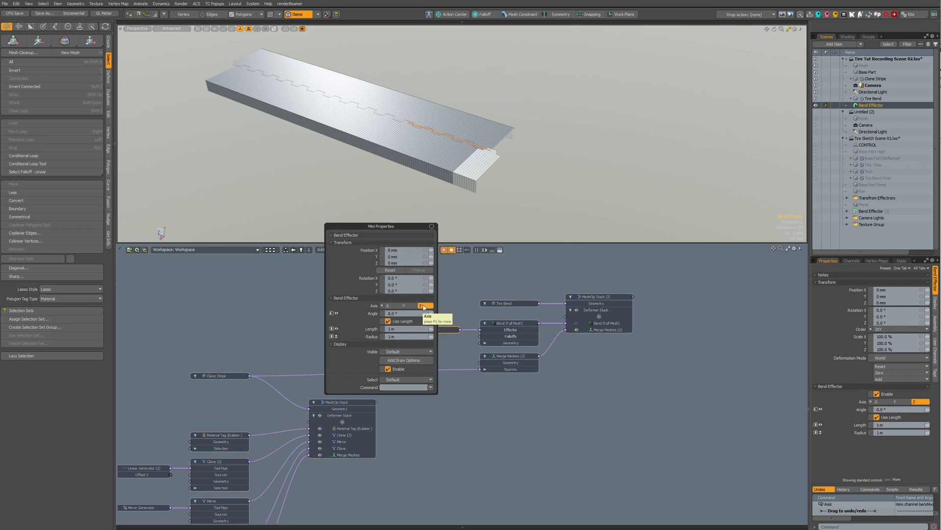
{"action": "left_click", "coordinate": [404, 305]}
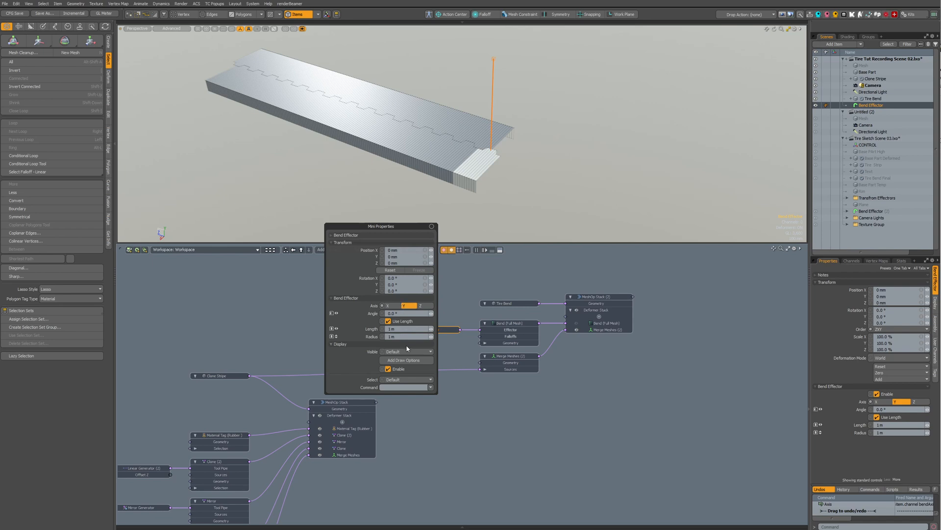
{"action": "left_click", "coordinate": [409, 313]}
{"action": "type", "text": "360"}
{"action": "key", "text": "Return"}
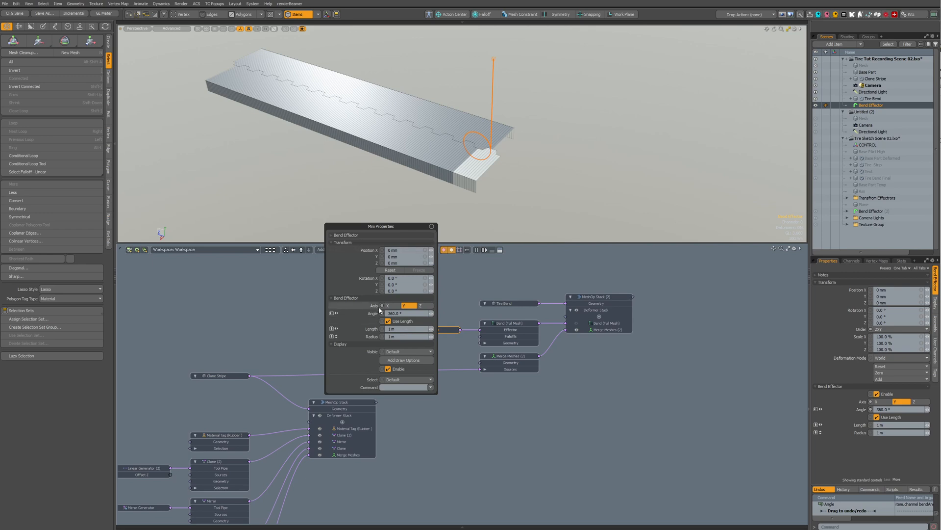
- Set the Bend Effector's X rotation to 90° and close its properties
{"action": "left_click", "coordinate": [407, 283]}
{"action": "left_click", "coordinate": [407, 280]}
{"action": "type", "text": "90"}
{"action": "key", "text": "Return"}
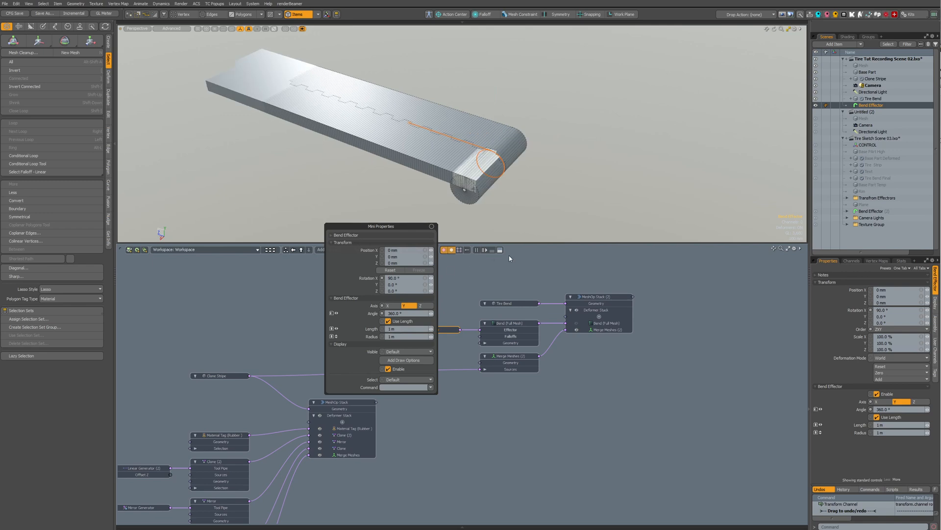
{"action": "left_click", "coordinate": [514, 292]}
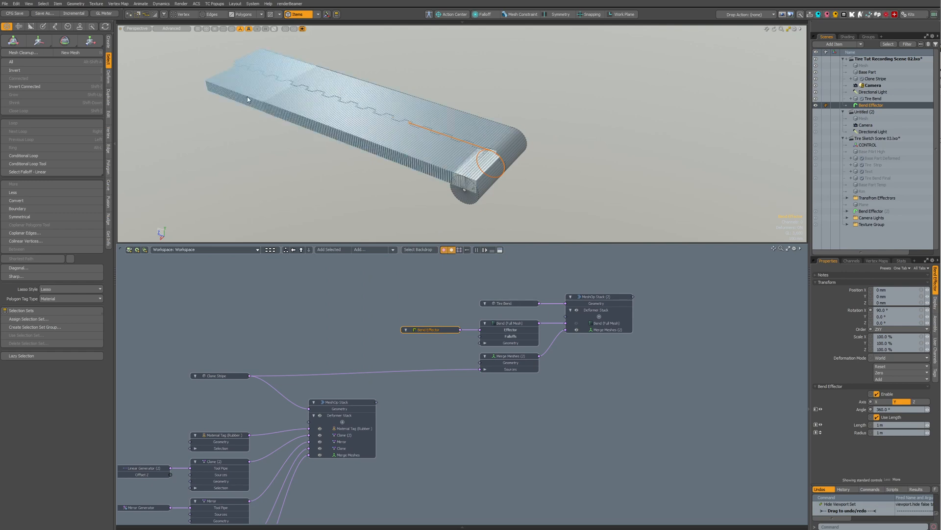
- Open the Bend Effector's properties and try a bend length of 1.5 km
{"action": "left_click", "coordinate": [221, 92]}
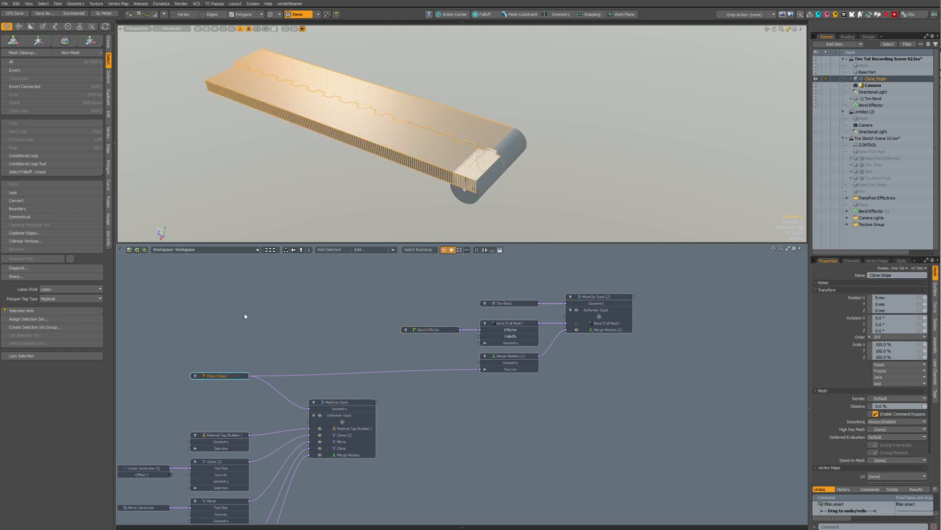
{"action": "middle_click_drag", "start_coordinate": [246, 317], "coordinate": [298, 284]}
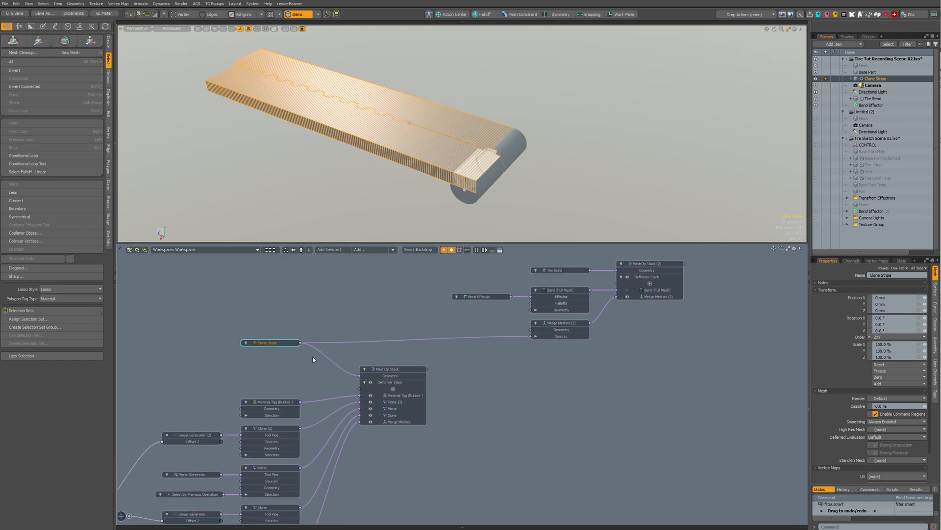
{"action": "left_click", "coordinate": [550, 296]}
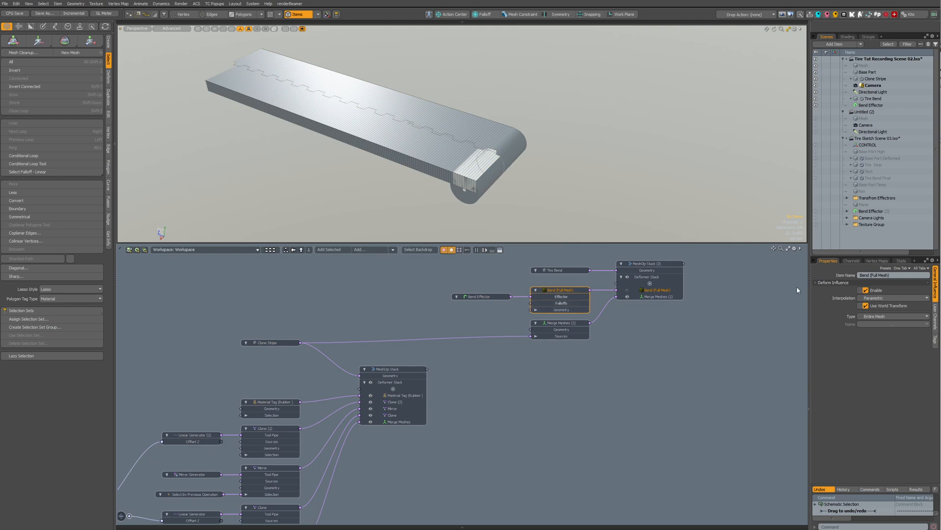
{"action": "left_click", "coordinate": [472, 297]}
{"action": "double_click", "coordinate": [474, 298]}
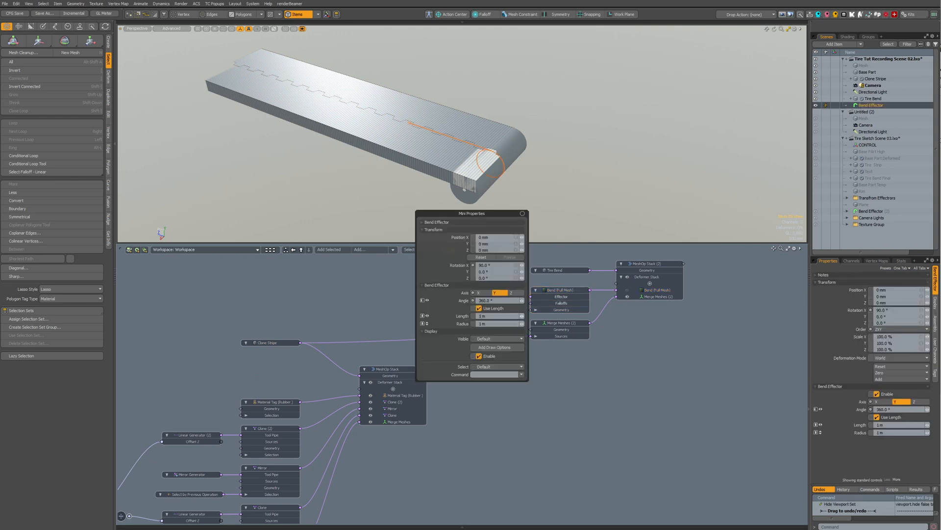
{"action": "left_click", "coordinate": [486, 318]}
{"action": "type", "text": "1500"}
{"action": "key", "text": "Return"}
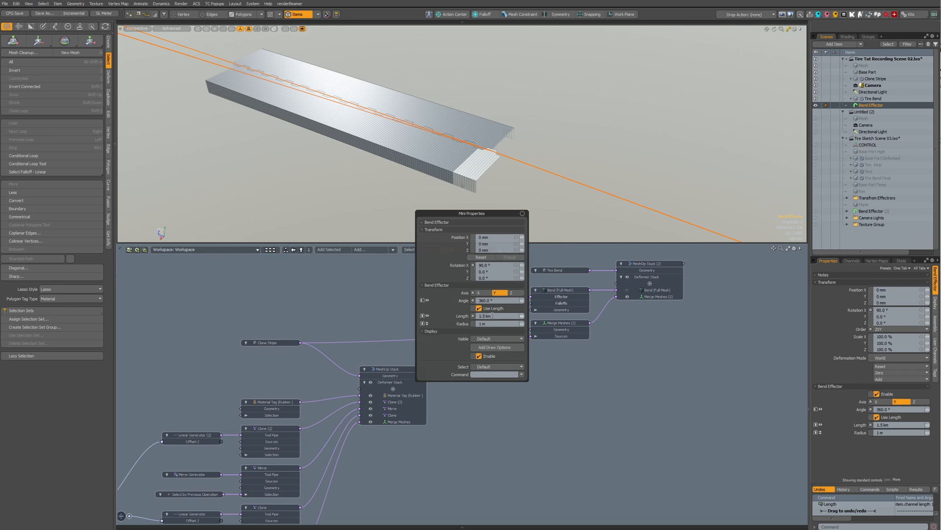
- Try a Bend Effector length of 100 m, and return it to 1 m
{"action": "left_click", "coordinate": [493, 316]}
{"action": "type", "text": "0"}
{"action": "type", "text": "00"}
{"action": "key", "text": "Return"}
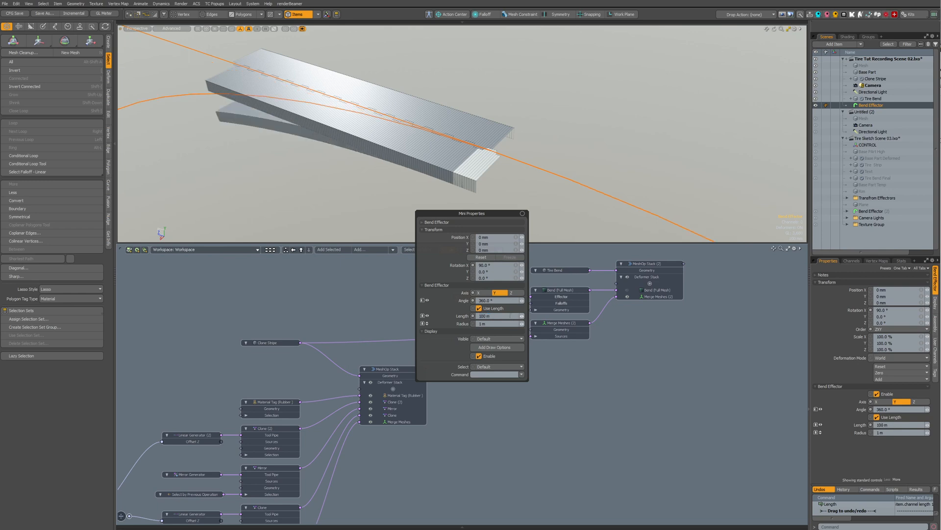
{"action": "left_click", "coordinate": [508, 316]}
{"action": "type", "text": "1"}
{"action": "key", "text": "Return"}
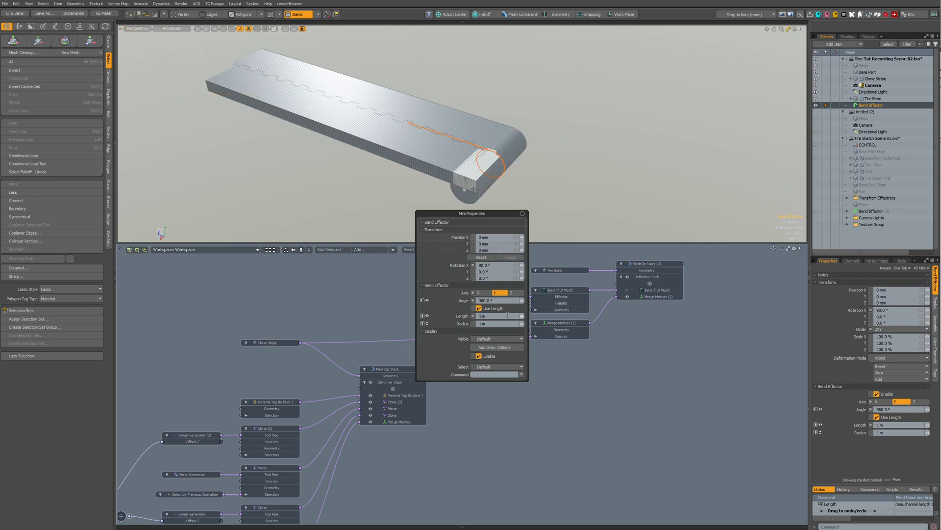
- Try a Bend Effector length of 25 m, and return it to 1 m
{"action": "left_click", "coordinate": [507, 316]}
{"action": "type", "text": "25"}
{"action": "key", "text": "Return"}
{"action": "left_click", "coordinate": [489, 317]}
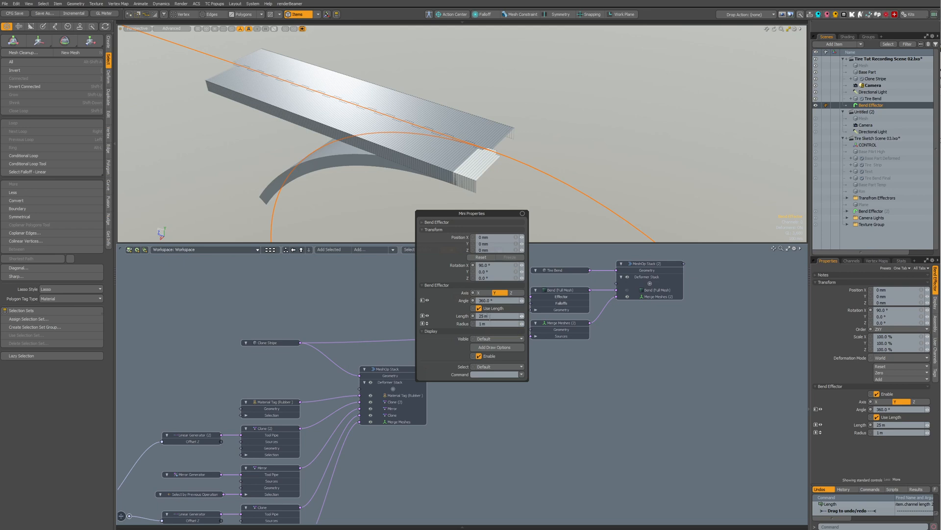
{"action": "type", "text": "1"}
{"action": "key", "text": "Return"}
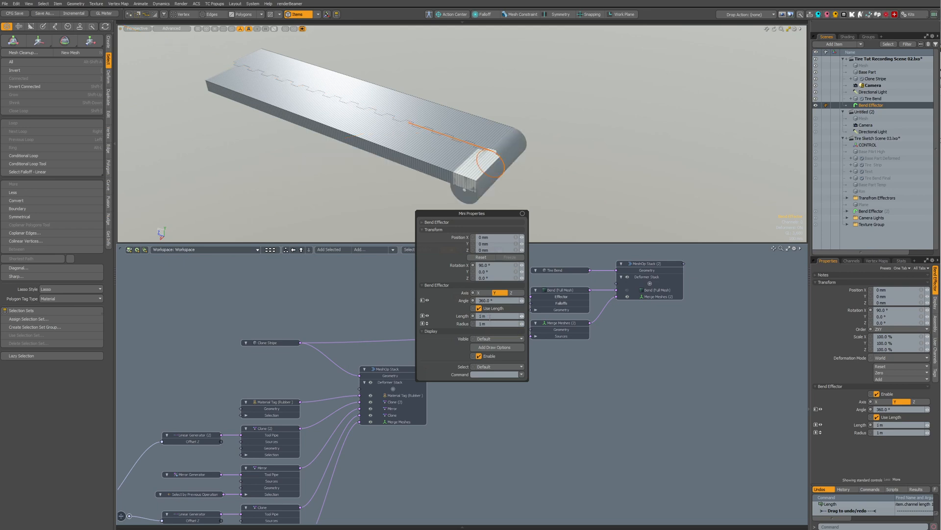
- Try Bend Effector lengths of 100 mm and 50 mm
{"action": "left_click", "coordinate": [490, 317]}
{"action": "type", "text": "0.1"}
{"action": "key", "text": "Return"}
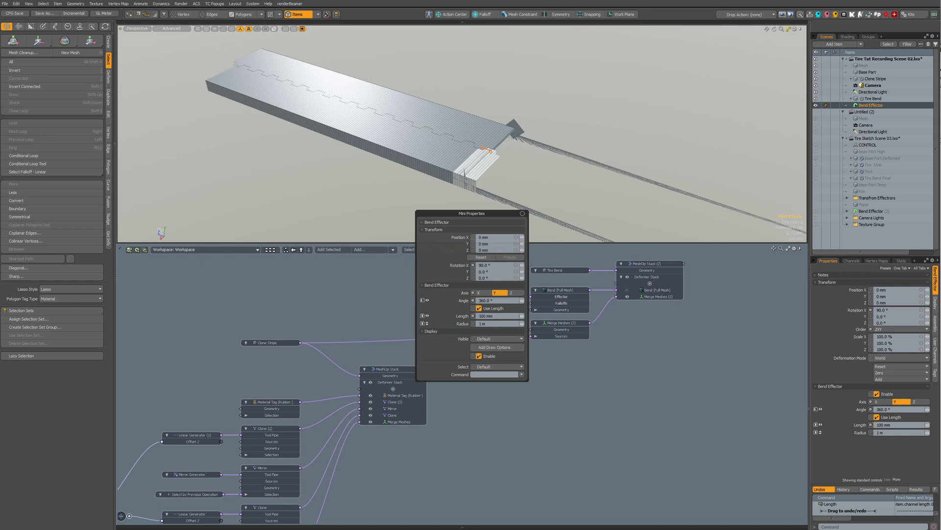
{"action": "left_click", "coordinate": [496, 316]}
{"action": "type", "text": "100"}
{"action": "key", "text": "Return"}
{"action": "left_click", "coordinate": [496, 316]}
{"action": "type", "text": "50"}
{"action": "key", "text": "Return"}
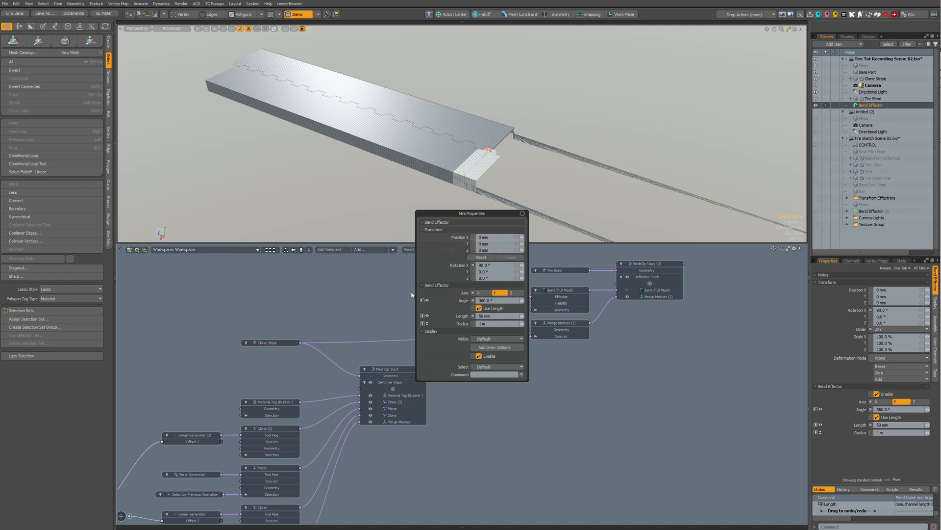
- Set the Bend Effector's length to 1.5 m
{"action": "left_click", "coordinate": [493, 316]}
{"action": "type", "text": "1."}
{"action": "key", "text": "Return"}
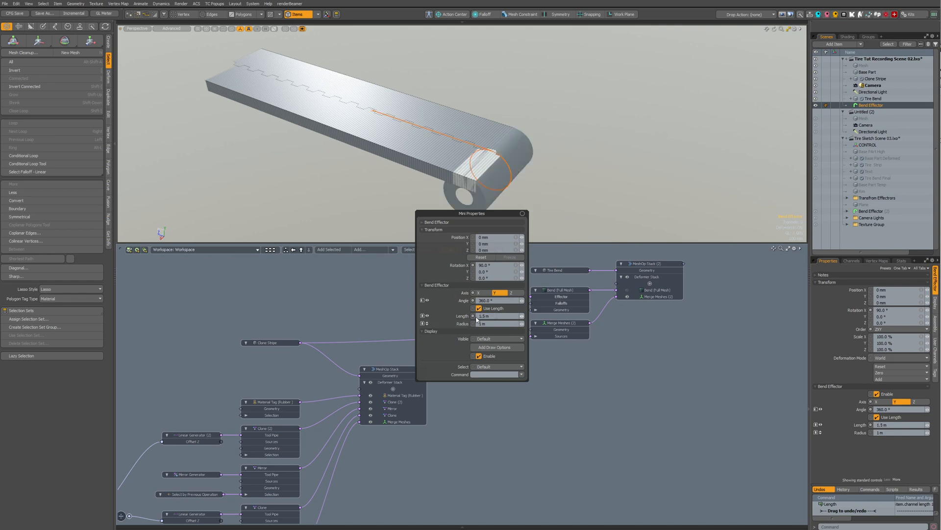
- Add the Bend Effector's Length channel to its schematic node
{"action": "left_click", "coordinate": [443, 318]}
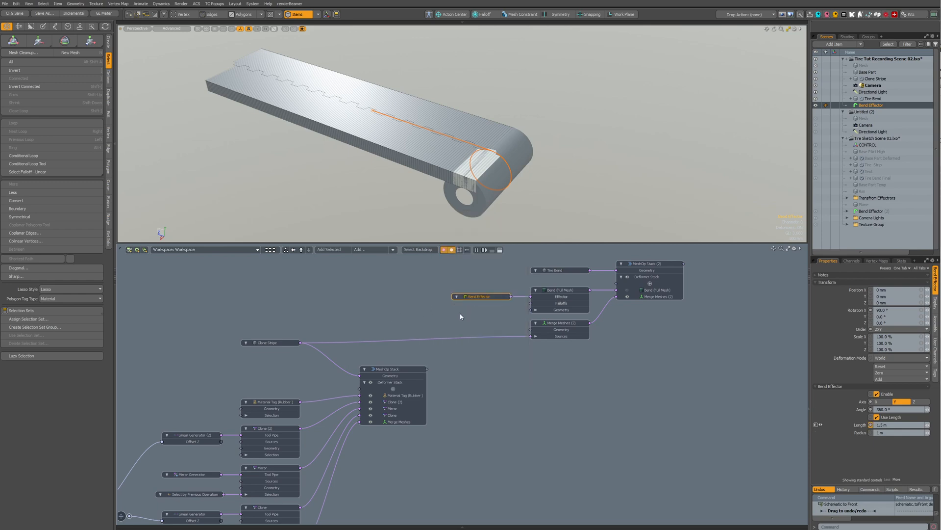
{"action": "left_click", "coordinate": [469, 300]}
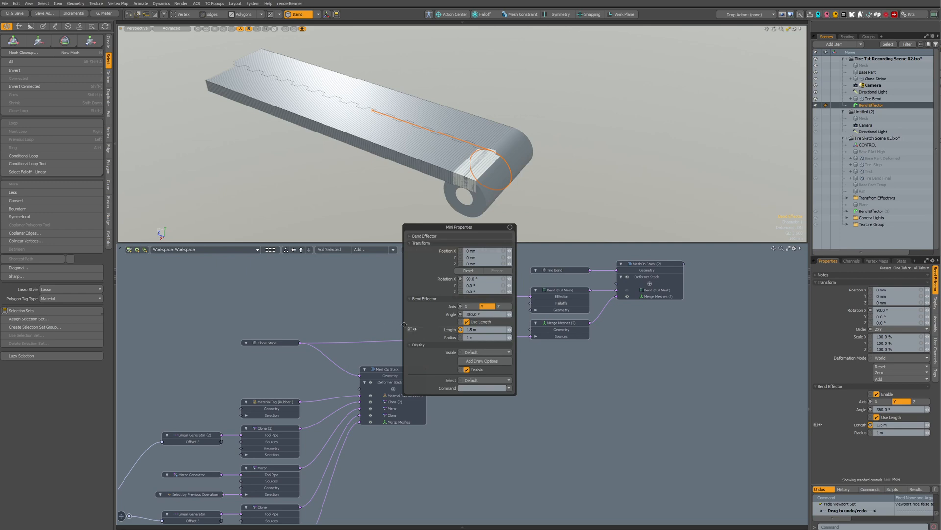
{"action": "key", "text": "a"}
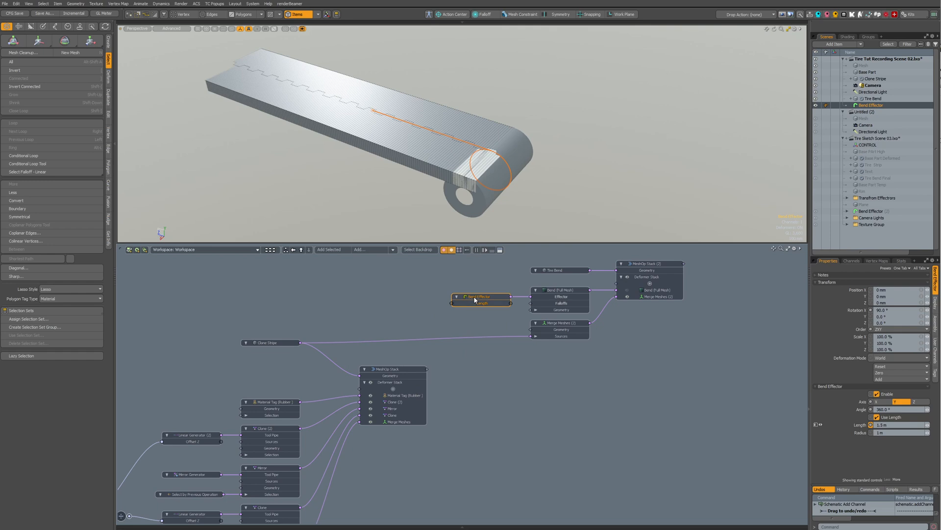
{"action": "double_click", "coordinate": [475, 299]}
{"action": "right_click", "coordinate": [463, 317]}
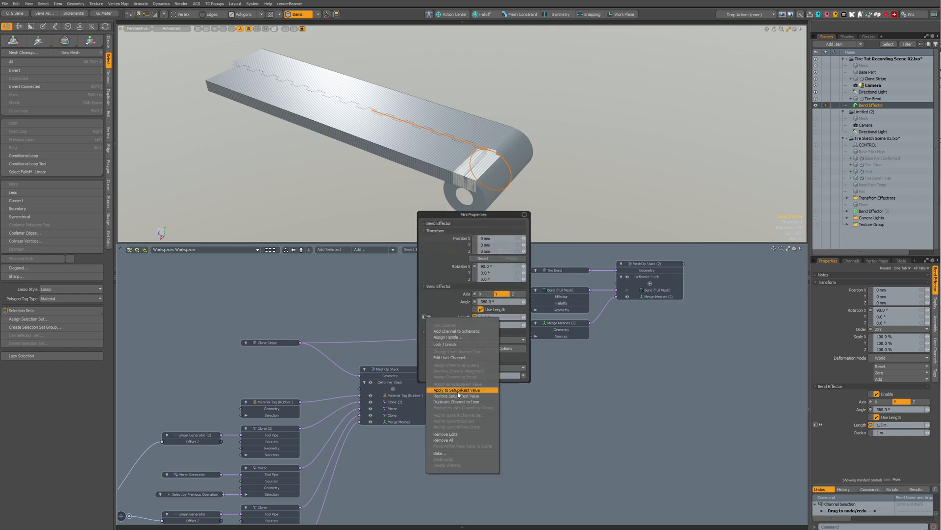
{"action": "left_click", "coordinate": [461, 331]}
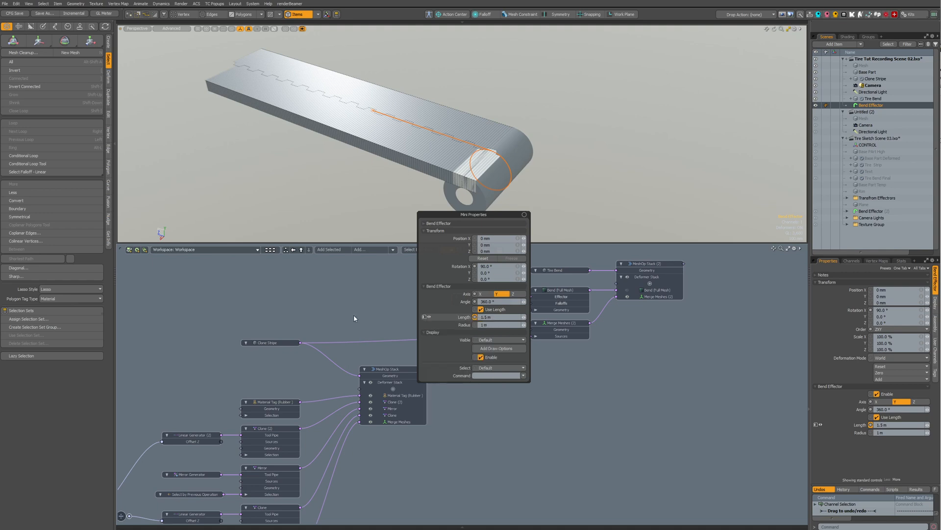
- Duplicate the existing Mesh Info node in the schematic and place the copy above the original
{"action": "left_click_drag", "start_coordinate": [365, 330], "coordinate": [443, 312], "text": "alt"}
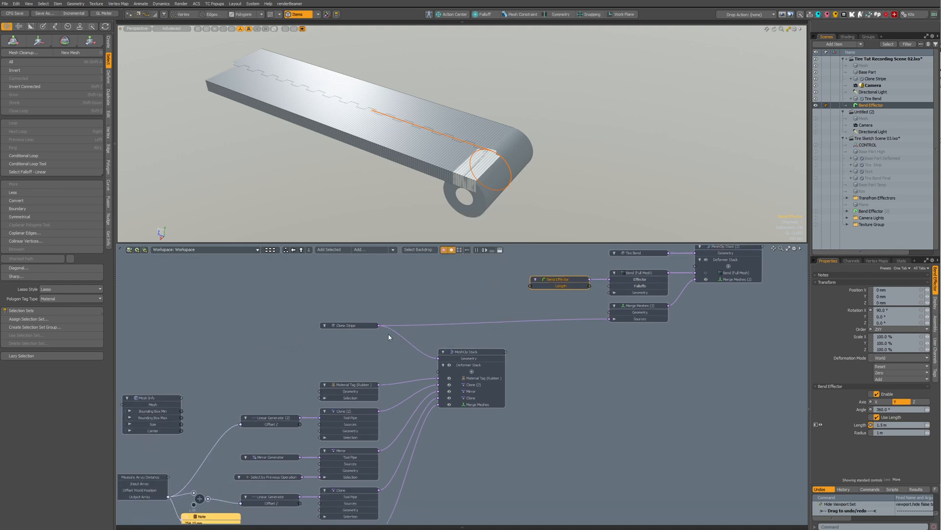
{"action": "left_click", "coordinate": [354, 326]}
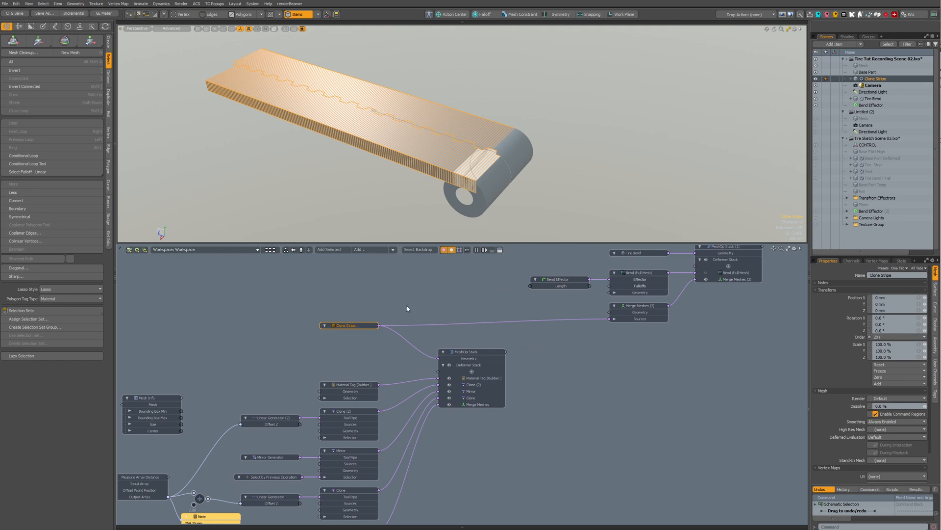
{"action": "key", "text": "n"}
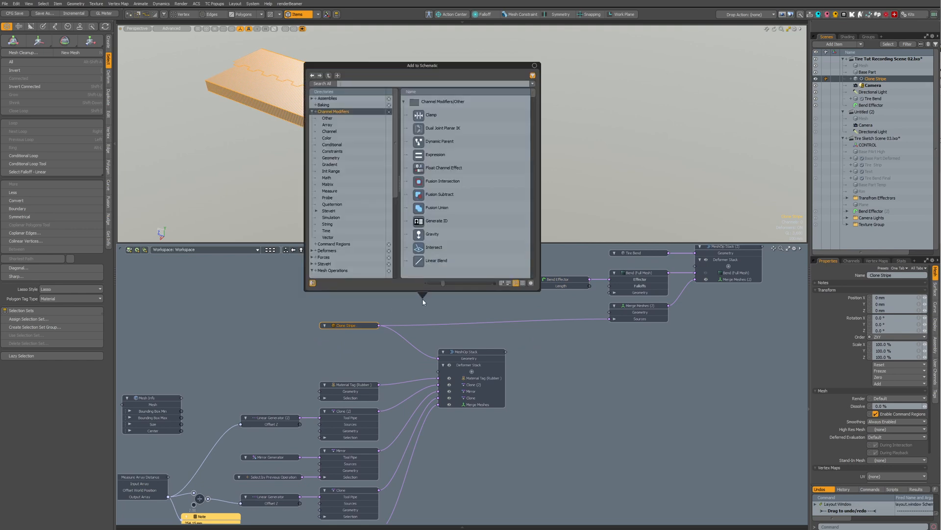
{"action": "left_click", "coordinate": [170, 397]}
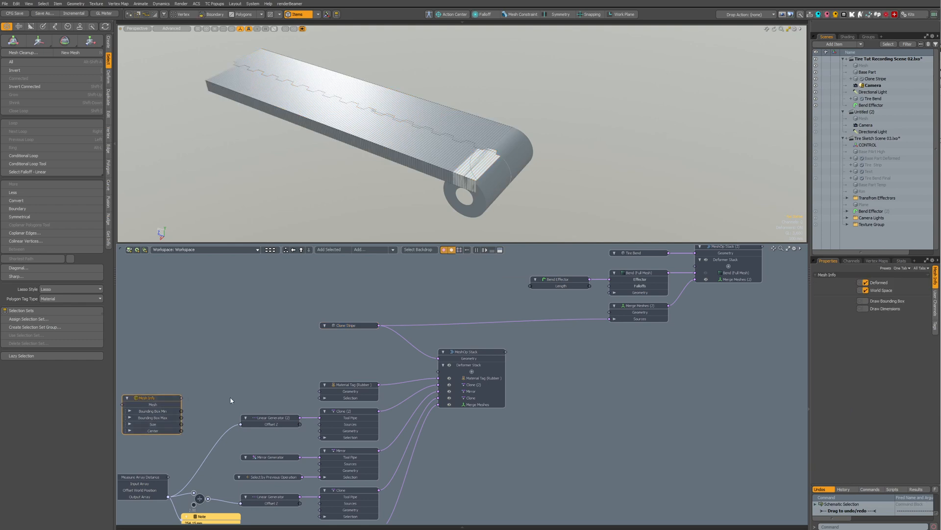
{"action": "key", "text": "ctrl+d"}
{"action": "mouse_move", "coordinate": [162, 388]}
{"action": "left_mouse_down"}
{"action": "mouse_move", "coordinate": [300, 329]}
{"action": "mouse_move", "coordinate": [272, 315]}
{"action": "mouse_move", "coordinate": [472, 269]}
{"action": "mouse_move", "coordinate": [135, 324]}
{"action": "left_mouse_up"}
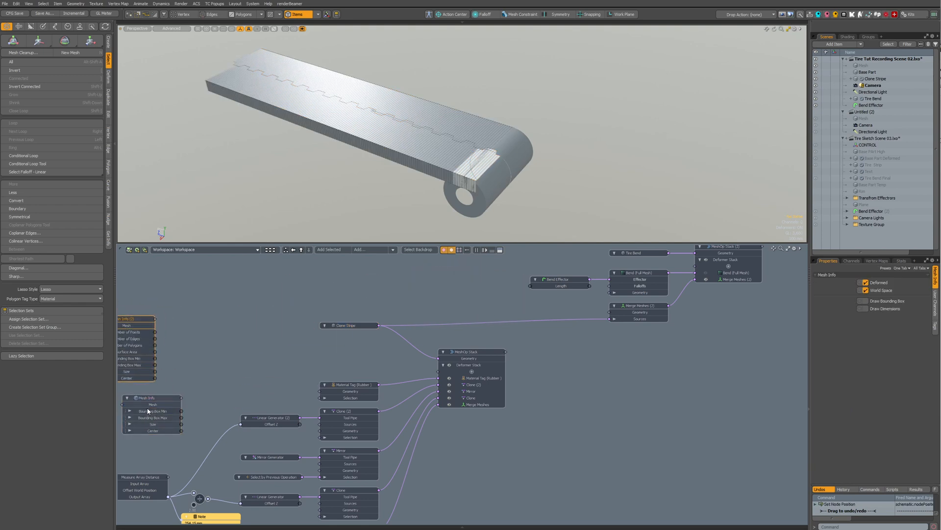
- Move the original Mesh Info node between Clone Stripe and Bend Effector, and reposition the Mesh Info (2) copy
{"action": "left_click_drag", "start_coordinate": [148, 411], "coordinate": [452, 286]}
{"action": "middle_click_drag", "start_coordinate": [136, 324], "coordinate": [180, 307]}
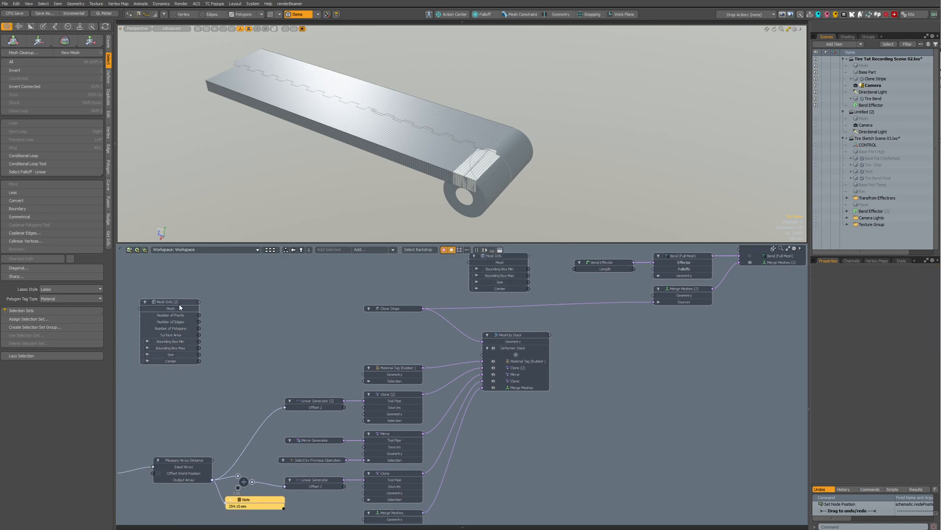
{"action": "left_click_drag", "start_coordinate": [179, 304], "coordinate": [245, 285]}
{"action": "scroll", "coordinate": [370, 288], "scroll_direction": "up", "scroll_amount": 2}
{"action": "middle_click_drag", "start_coordinate": [365, 286], "coordinate": [331, 314]}
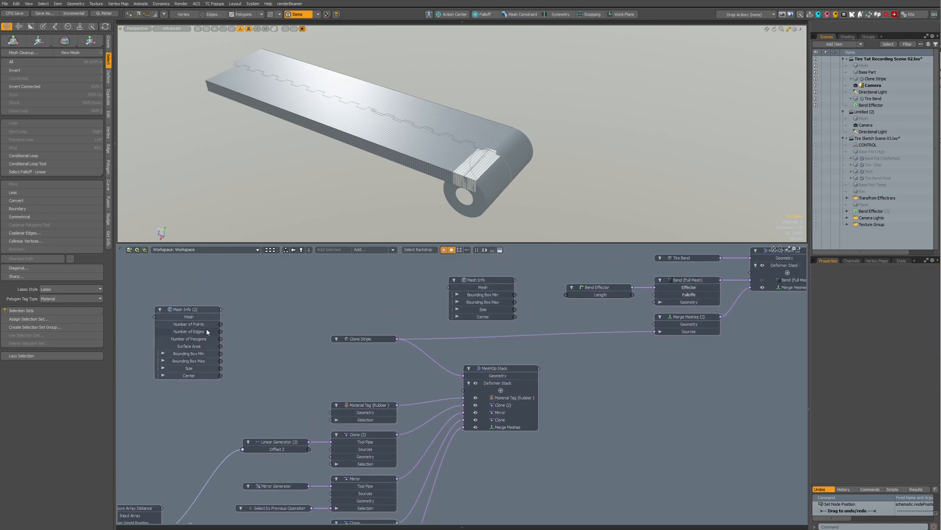
{"action": "left_click", "coordinate": [196, 312]}
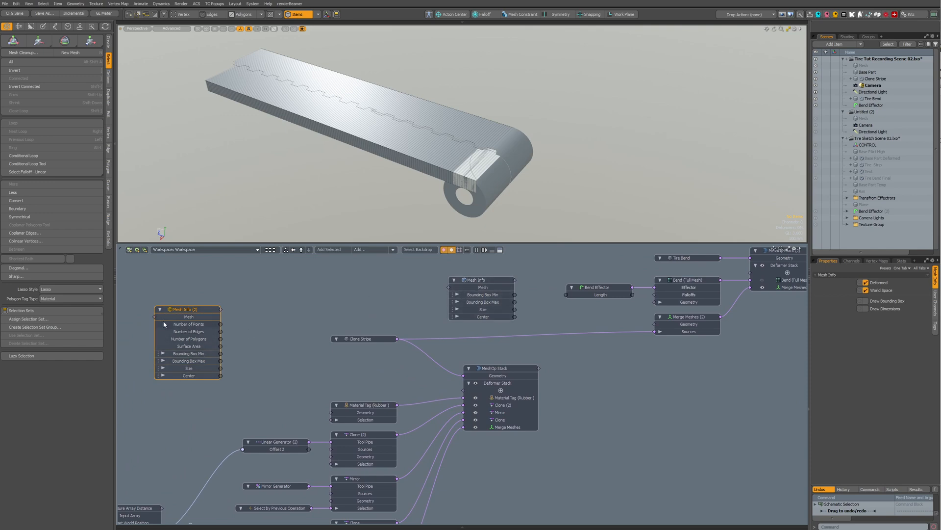
- Connect the Clone Stripe node to the Mesh input of the original Mesh Info node
{"action": "middle_click_drag", "start_coordinate": [411, 321], "coordinate": [367, 330]}
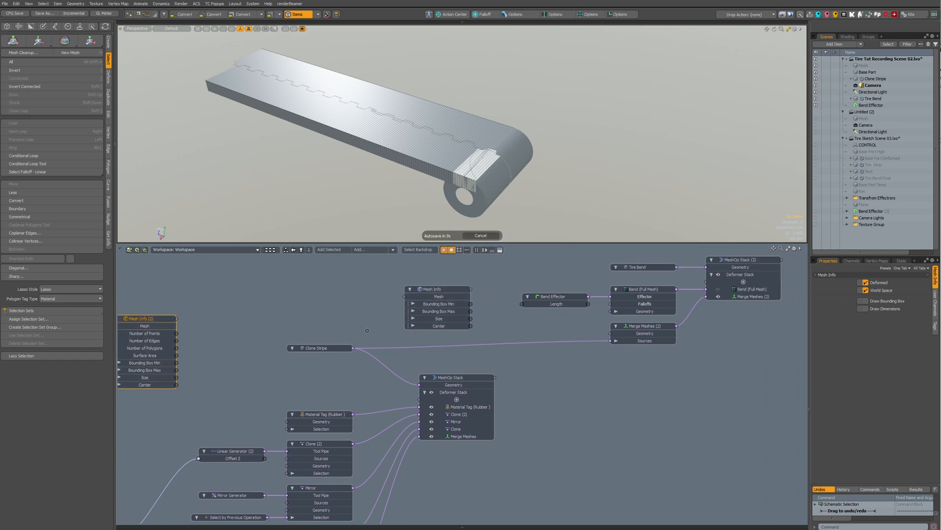
{"action": "left_click_drag", "start_coordinate": [367, 330], "coordinate": [322, 349], "text": "alt"}
{"action": "scroll", "coordinate": [322, 347], "scroll_direction": "up", "scroll_amount": 2}
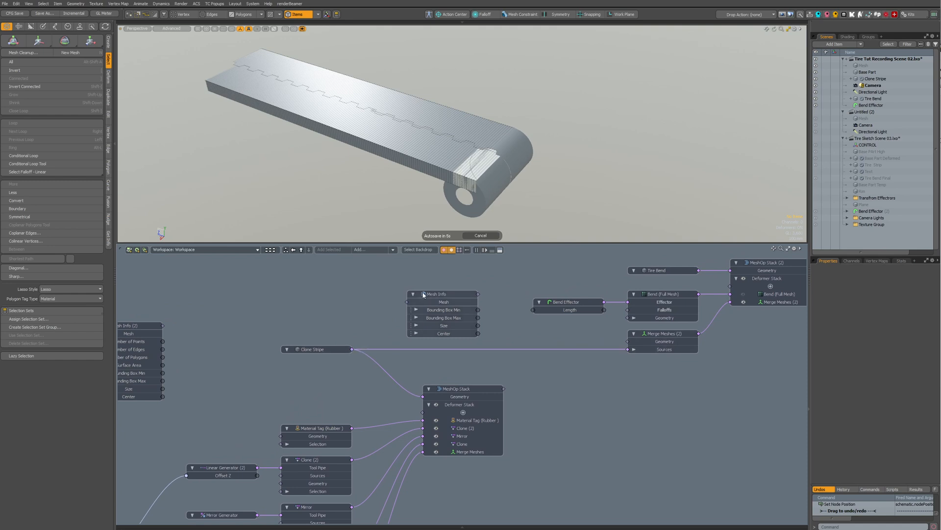
{"action": "left_click", "coordinate": [396, 312]}
{"action": "left_click_drag", "start_coordinate": [352, 349], "coordinate": [408, 302]}
{"action": "scroll", "coordinate": [504, 302], "scroll_direction": "up", "scroll_amount": 1}
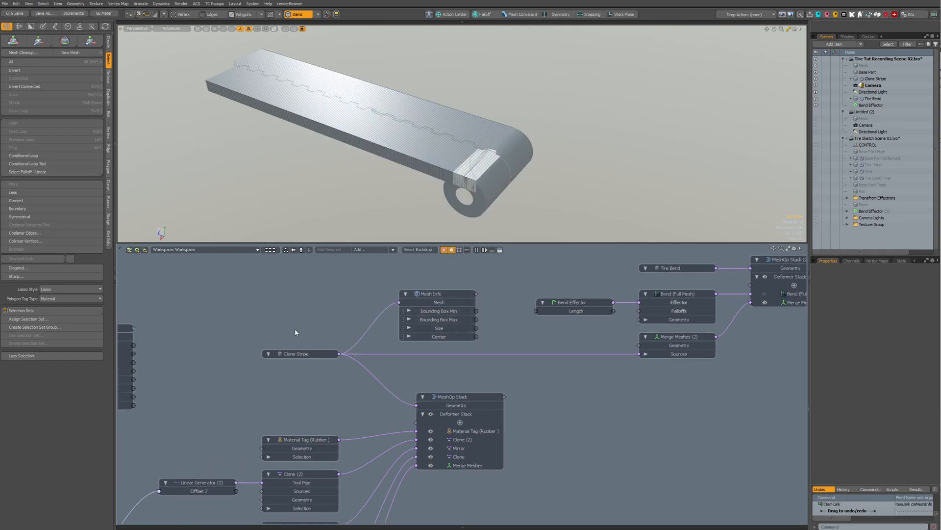
- Expand Mesh Info's Size channel and link Size Z to the Bend Effector's Length input
{"action": "left_click", "coordinate": [438, 331]}
{"action": "left_click", "coordinate": [407, 329]}
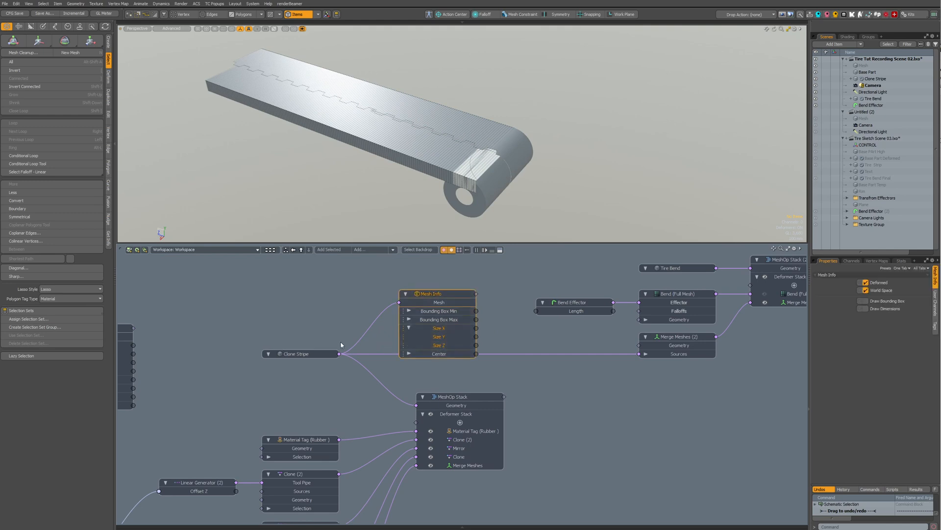
{"action": "left_click_drag", "start_coordinate": [476, 344], "coordinate": [536, 311]}
{"action": "left_click_drag", "start_coordinate": [464, 190], "coordinate": [467, 185], "text": "alt"}
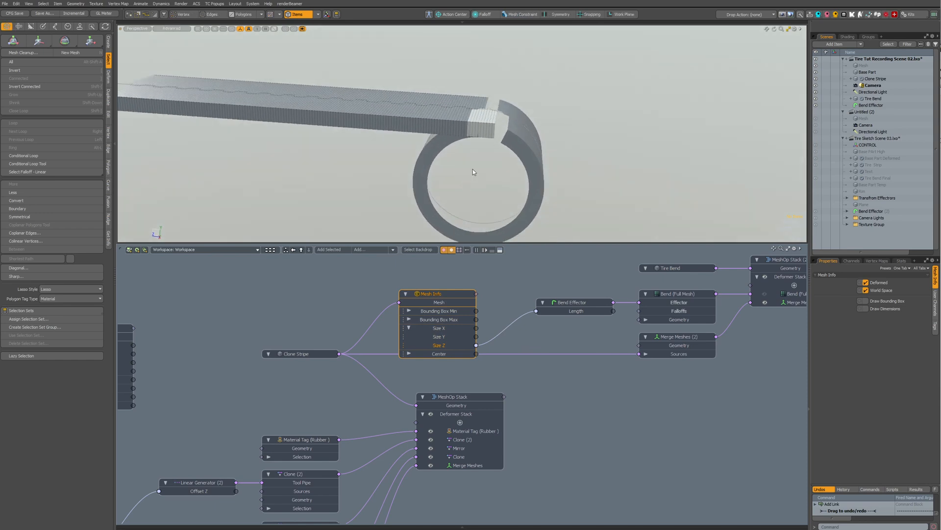
- Tidy the Mesh Info node by removing its Bounding Box Min, Bounding Box Max and Center channels, and select the Bend Effector
{"action": "mouse_move", "coordinate": [443, 293]}
{"action": "left_mouse_down"}
{"action": "mouse_move", "coordinate": [462, 263]}
{"action": "mouse_move", "coordinate": [453, 305]}
{"action": "left_mouse_up"}
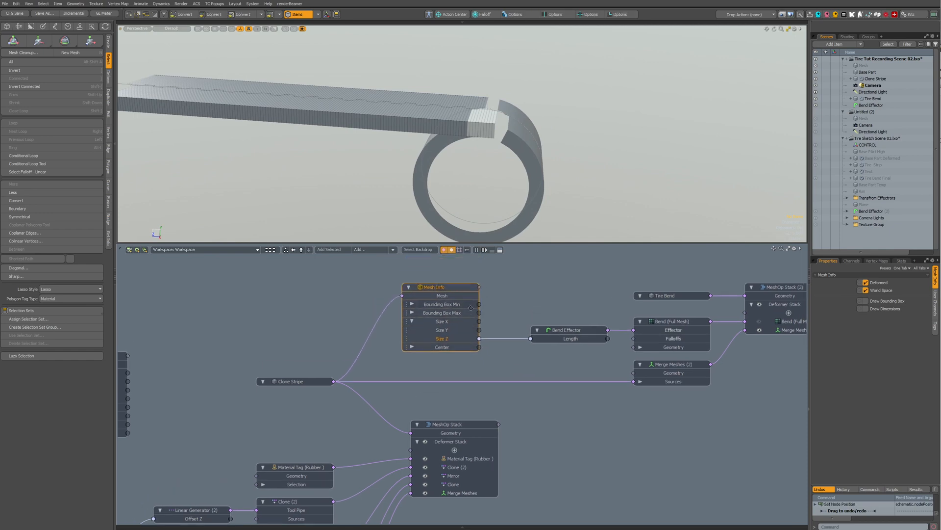
{"action": "key", "text": "Delete"}
{"action": "key", "text": "Delete"}
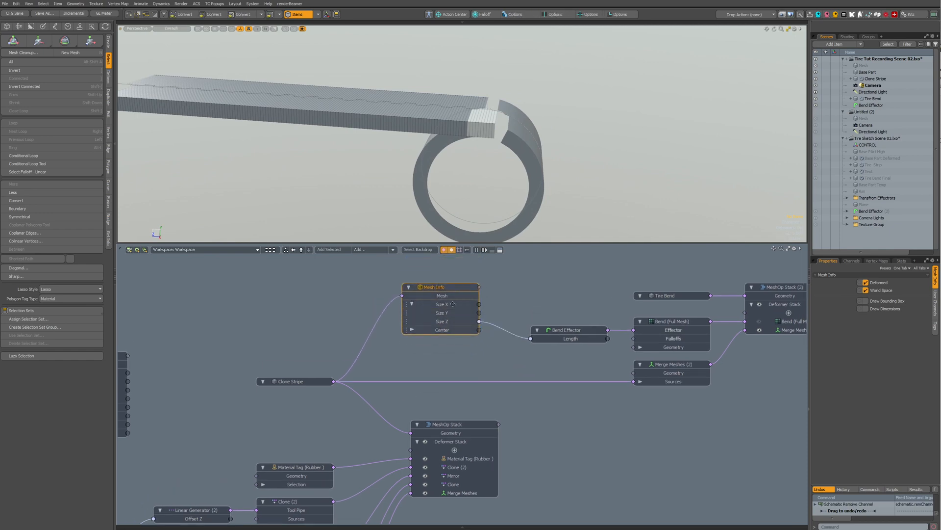
{"action": "key", "text": "Delete"}
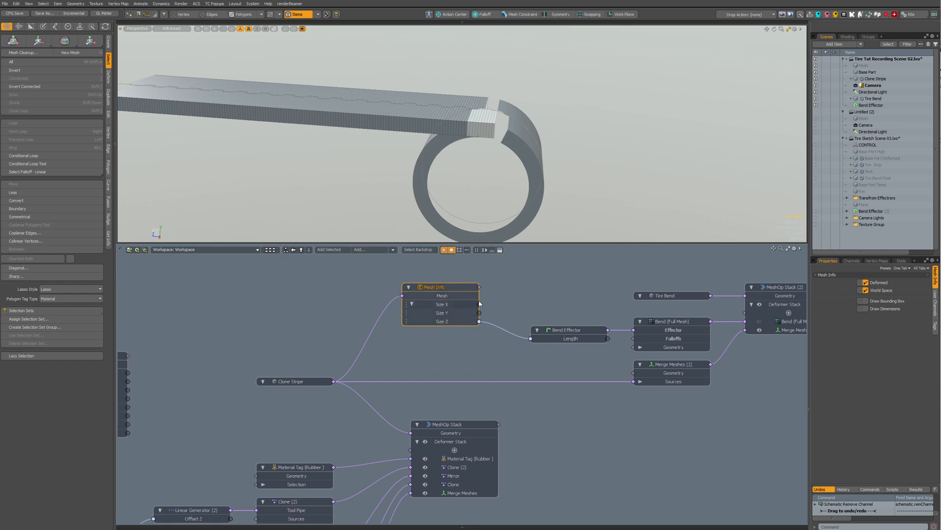
{"action": "left_click", "coordinate": [574, 336]}
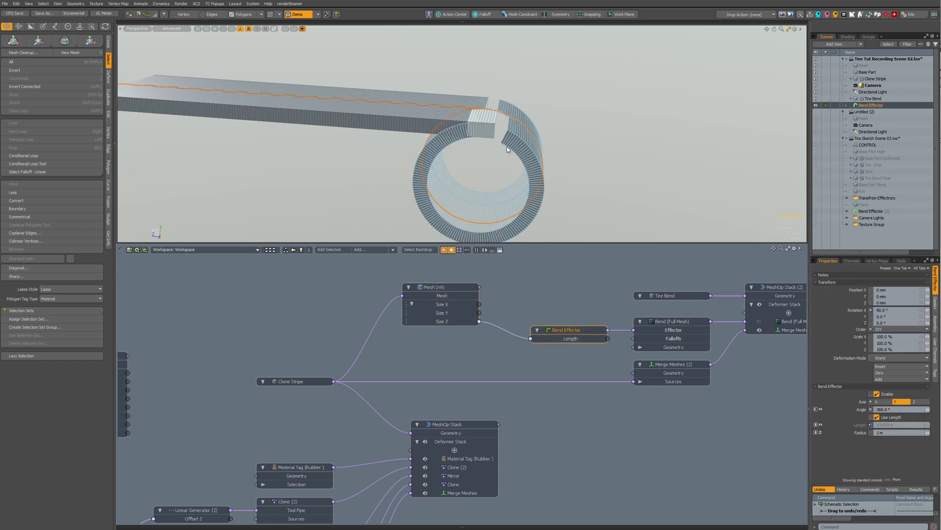
{"action": "mouse_move", "coordinate": [507, 150]}
{"action": "left_mouse_down", "text": "ctrl+alt"}
{"action": "mouse_move", "coordinate": [481, 162]}
{"action": "mouse_move", "coordinate": [475, 138]}
{"action": "left_mouse_up", "text": "ctrl+alt"}
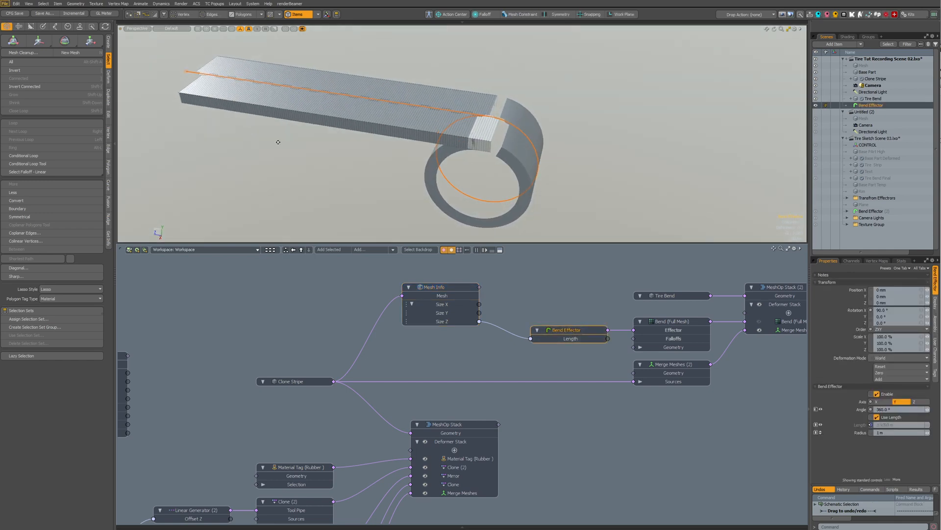
- Inspect the strip's end against the bend guide and expose the Bend Effector's Position Z channel on its schematic node
{"action": "mouse_move", "coordinate": [155, 55]}
{"action": "left_mouse_down", "text": "alt+shift"}
{"action": "mouse_move", "coordinate": [200, 65]}
{"action": "mouse_move", "coordinate": [280, 110]}
{"action": "left_mouse_up", "text": "alt+shift"}
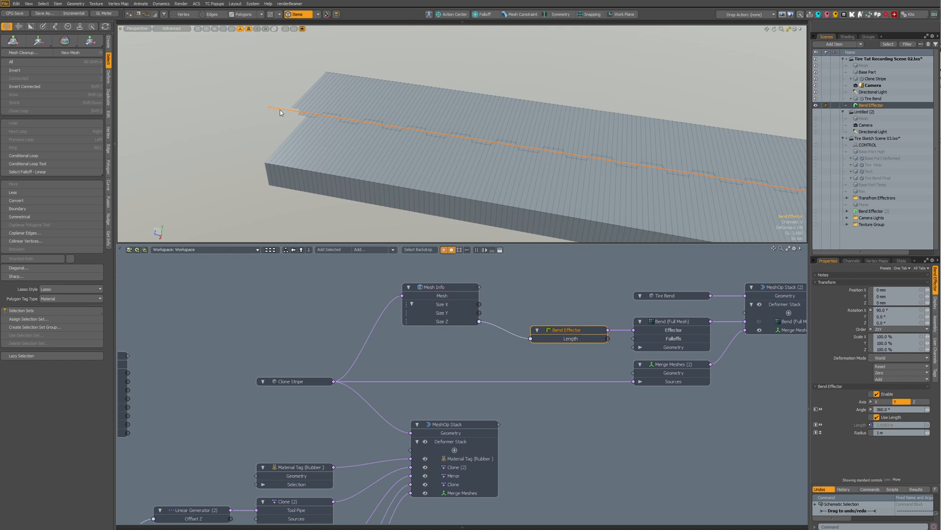
{"action": "left_click_drag", "start_coordinate": [465, 122], "coordinate": [390, 125], "text": "ctrl+alt"}
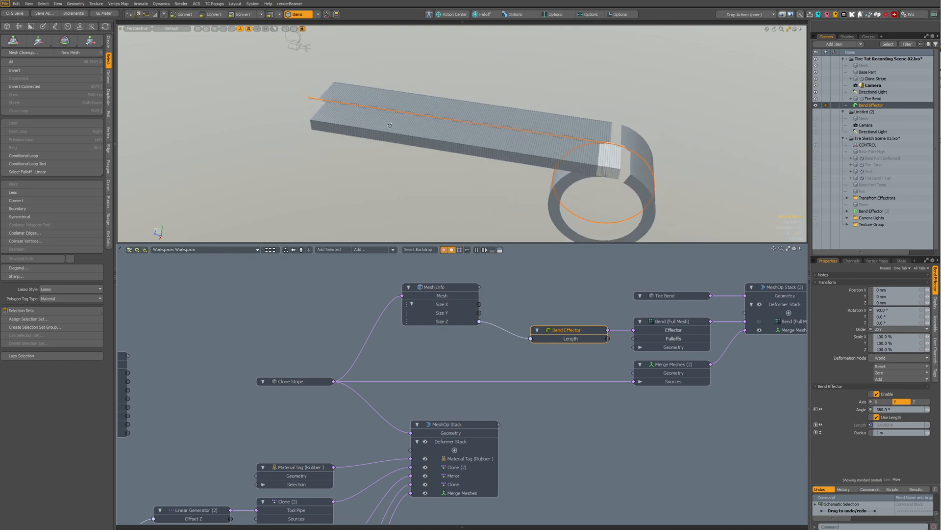
{"action": "left_click_drag", "start_coordinate": [609, 152], "coordinate": [591, 145], "text": "alt+shift"}
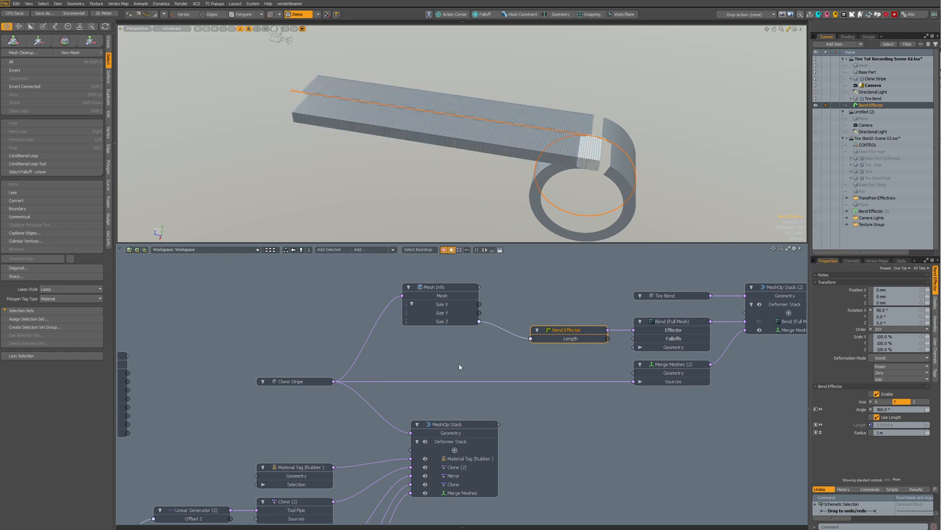
{"action": "left_click_drag", "start_coordinate": [461, 355], "coordinate": [446, 348], "text": "alt"}
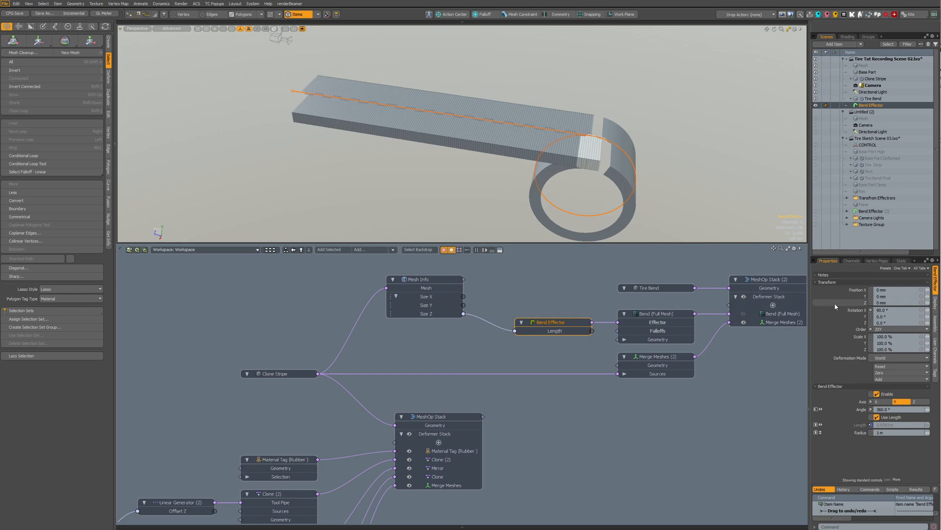
{"action": "left_click_drag", "start_coordinate": [836, 303], "coordinate": [529, 410]}
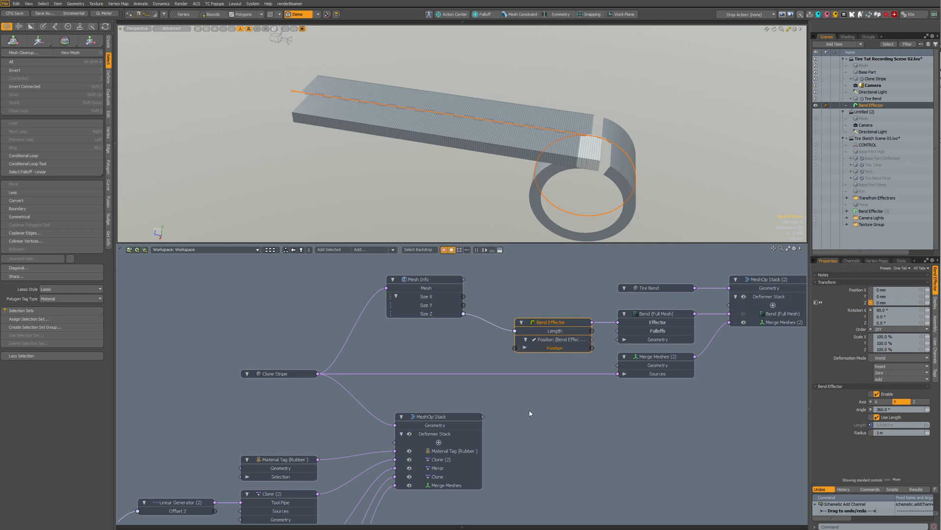
{"action": "left_click", "coordinate": [524, 348]}
- Link the output of the Divide node after Measure Array Distance to the Bend Effector's Position Z input
{"action": "left_click_drag", "start_coordinate": [338, 438], "coordinate": [371, 339], "text": "alt"}
{"action": "scroll", "coordinate": [369, 345], "scroll_direction": "down", "scroll_amount": 2}
{"action": "left_click_drag", "start_coordinate": [201, 516], "coordinate": [378, 451], "text": "alt"}
{"action": "scroll", "coordinate": [378, 452], "scroll_direction": "down", "scroll_amount": 2}
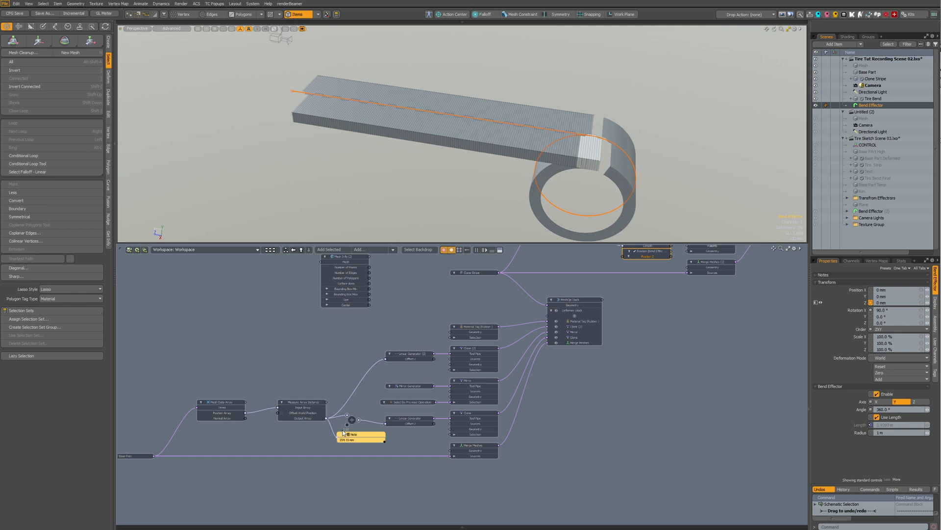
{"action": "scroll", "coordinate": [372, 372], "scroll_direction": "up", "scroll_amount": 2}
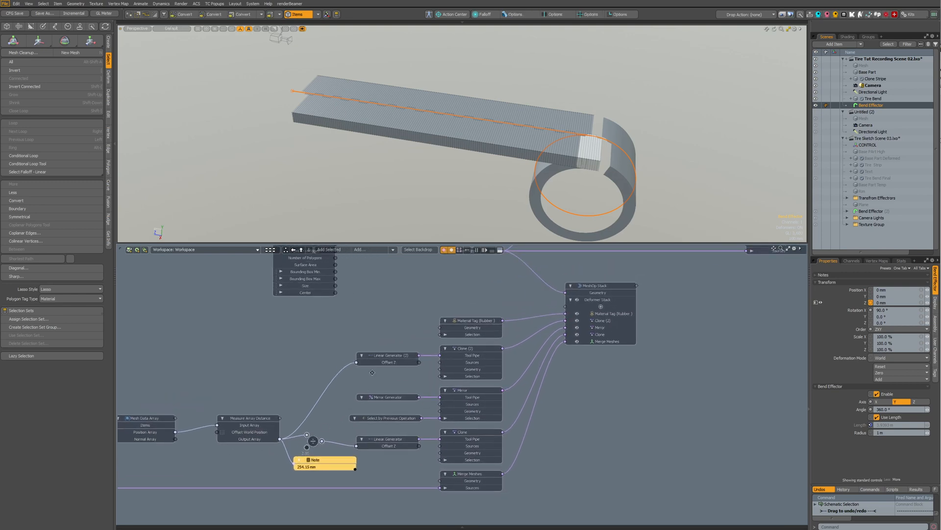
{"action": "left_click_drag", "start_coordinate": [313, 441], "coordinate": [590, 291], "text": "alt"}
{"action": "scroll", "coordinate": [326, 458], "scroll_direction": "down", "scroll_amount": 1}
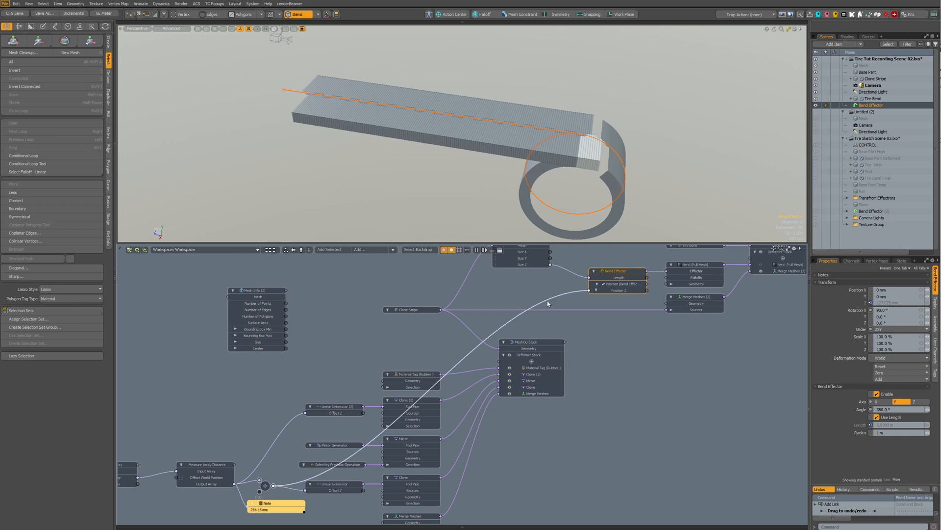
- Insert a Basic Math node on the Position Z link, set it to Multiply by -1.0, and check the bend's start
{"action": "key", "text": "plus"}
{"action": "left_click_drag", "start_coordinate": [425, 383], "coordinate": [363, 350]}
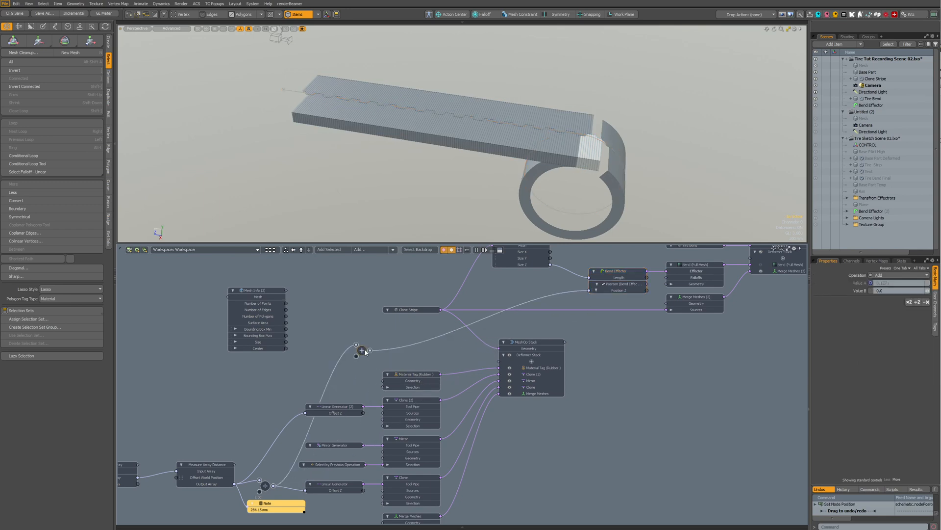
{"action": "double_click", "coordinate": [364, 350]}
{"action": "left_click", "coordinate": [398, 376]}
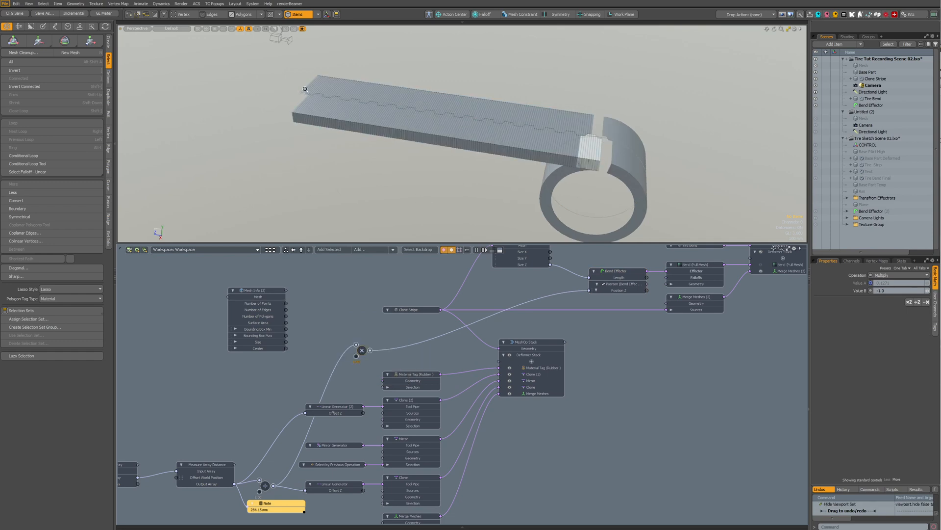
{"action": "left_click_drag", "start_coordinate": [299, 85], "coordinate": [457, 113], "text": "ctrl+alt"}
{"action": "left_click_drag", "start_coordinate": [315, 145], "coordinate": [122, 114], "text": "alt+shift"}
{"action": "left_click", "coordinate": [279, 136]}
{"action": "left_click_drag", "start_coordinate": [491, 210], "coordinate": [513, 186], "text": "alt+shift"}
{"action": "left_click_drag", "start_coordinate": [478, 179], "coordinate": [455, 166], "text": "alt+shift"}
- Rearrange the Base Part, Mesh Data Array and Measure Array Distance chain and place the Multiply node beside the Divide node
{"action": "left_click_drag", "start_coordinate": [396, 372], "coordinate": [424, 308], "text": "alt+shift"}
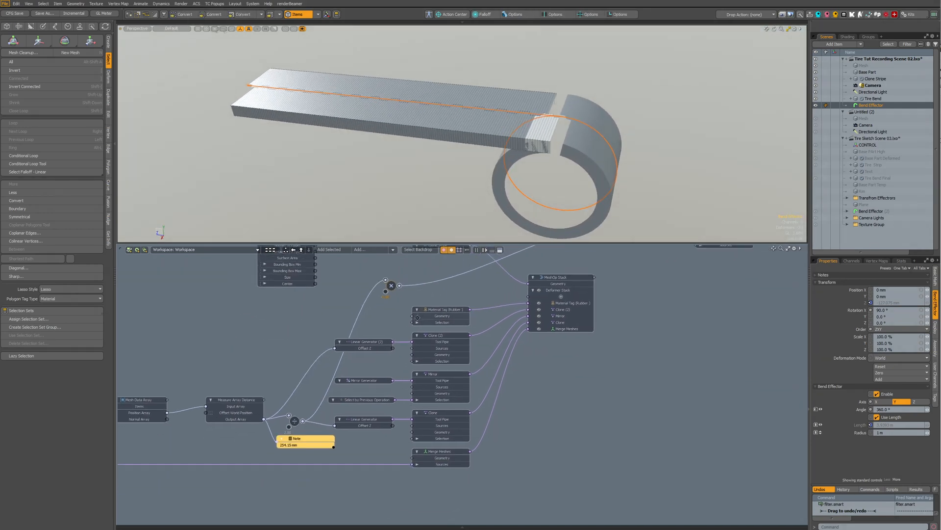
{"action": "scroll", "coordinate": [424, 308], "scroll_direction": "down", "scroll_amount": 3}
{"action": "left_click_drag", "start_coordinate": [232, 317], "coordinate": [351, 362]}
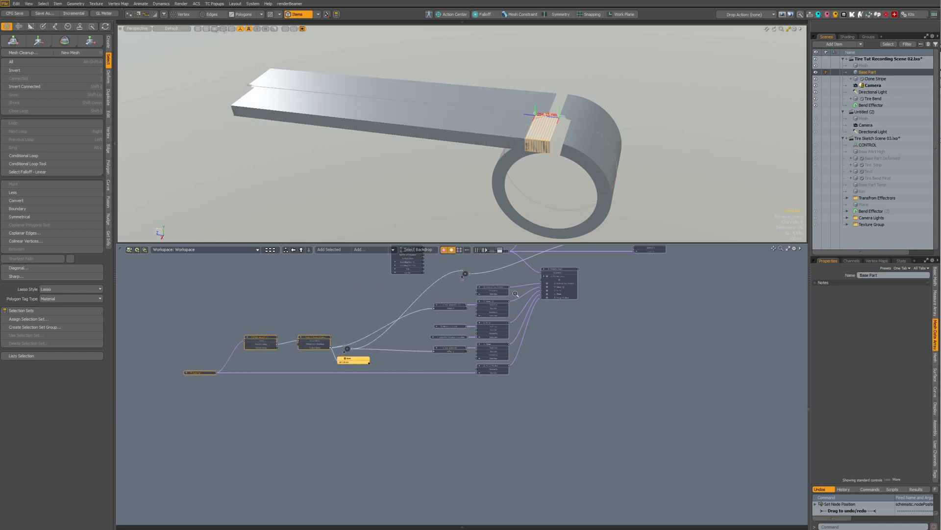
{"action": "left_click_drag", "start_coordinate": [459, 293], "coordinate": [507, 293], "text": "ctrl+alt"}
{"action": "left_click_drag", "start_coordinate": [468, 287], "coordinate": [388, 396], "text": "alt+shift"}
{"action": "scroll", "coordinate": [391, 395], "scroll_direction": "up", "scroll_amount": 3}
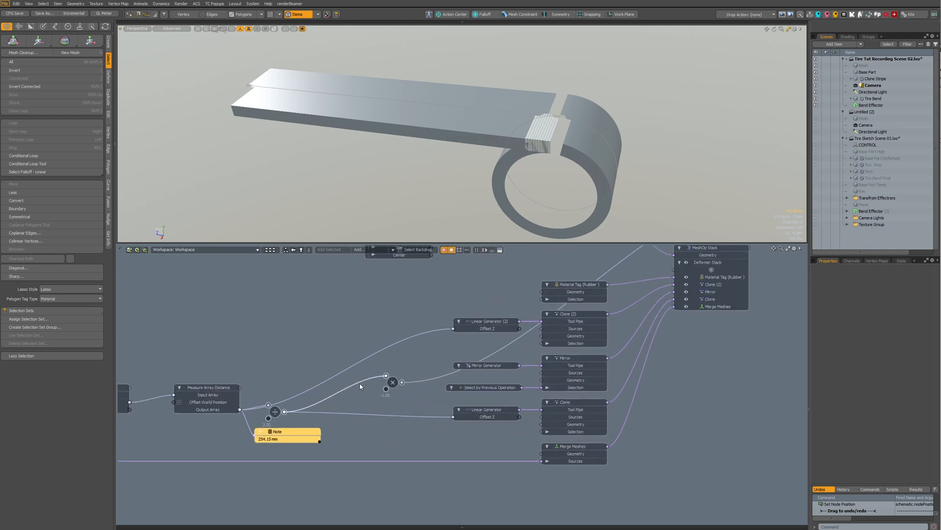
{"action": "key", "text": "plus"}
{"action": "left_click_drag", "start_coordinate": [328, 390], "coordinate": [350, 390]}
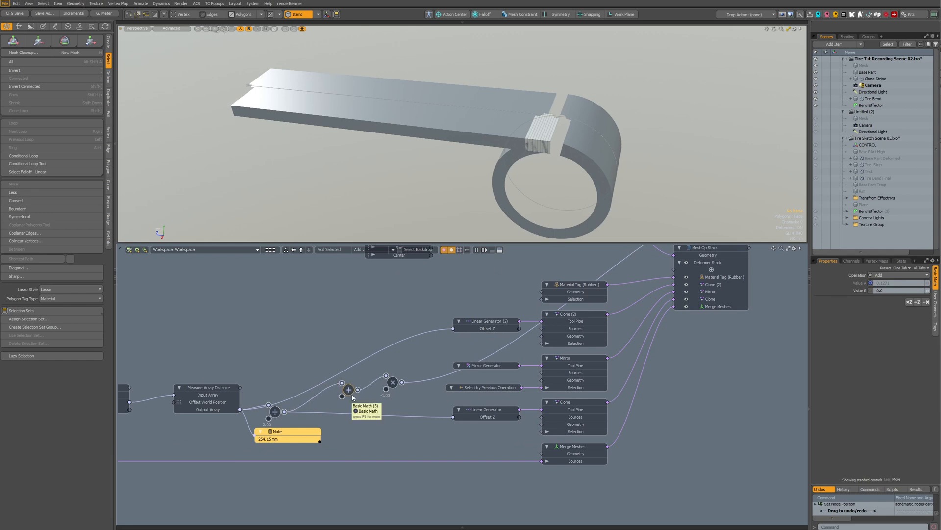
{"action": "double_click", "coordinate": [352, 394]}
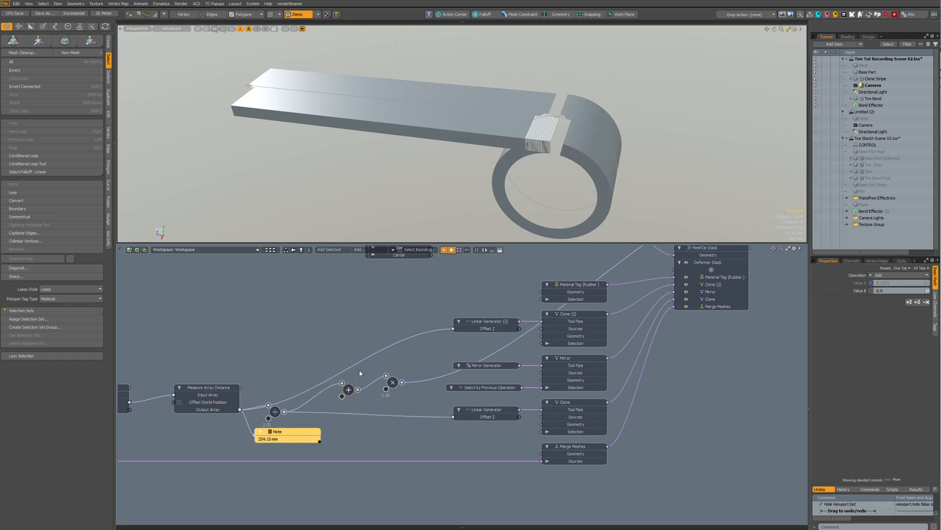
{"action": "key", "text": "Delete"}
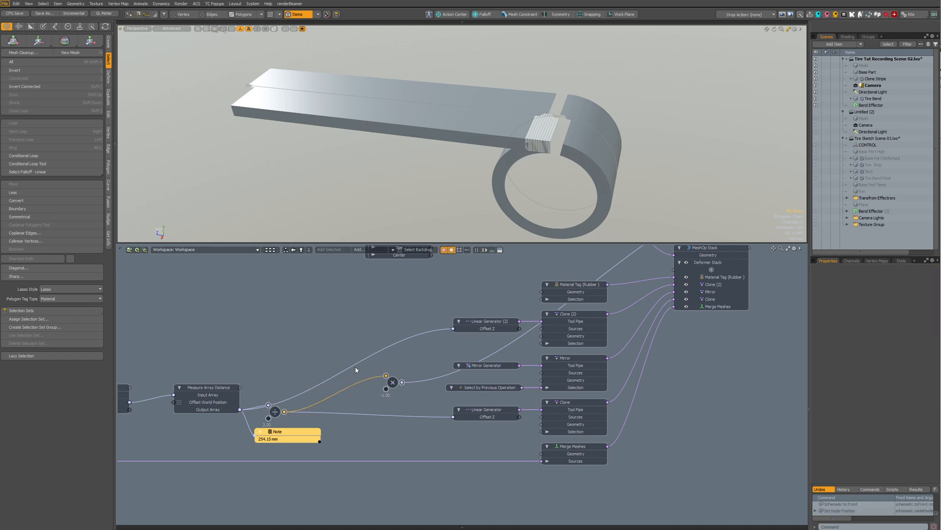
- Insert a Math Multiple: Add node on the link between the Divide and Multiply nodes and position it between them
{"action": "key", "text": "Tab"}
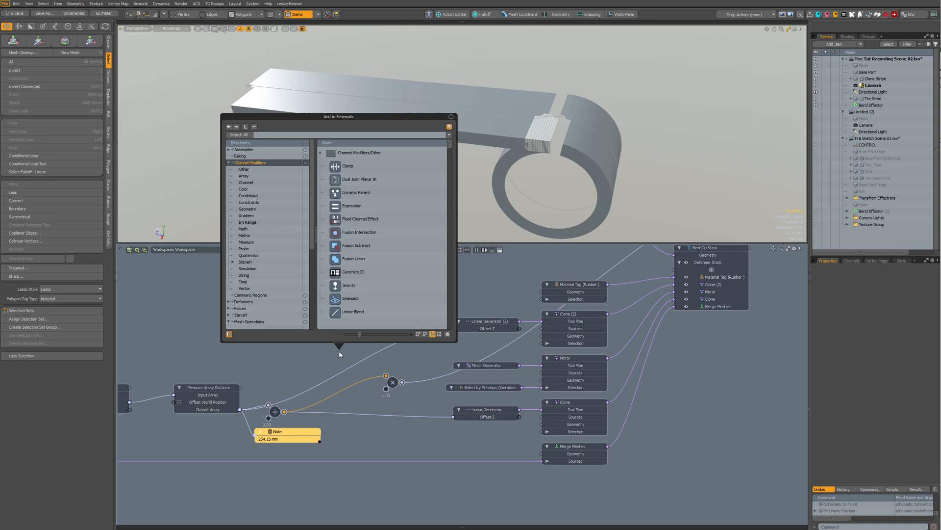
{"action": "type", "text": "m"}
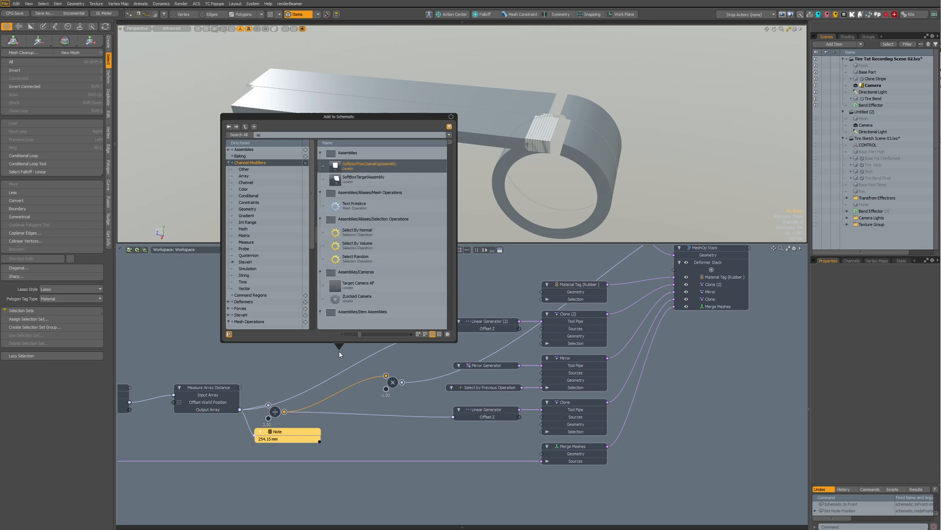
{"action": "type", "text": "ult"}
{"action": "key", "text": "Down"}
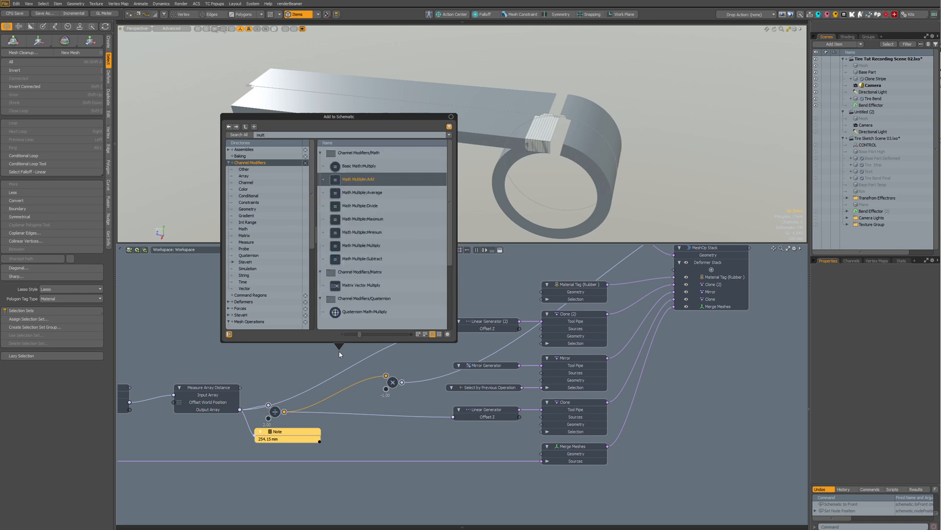
{"action": "key", "text": "Return"}
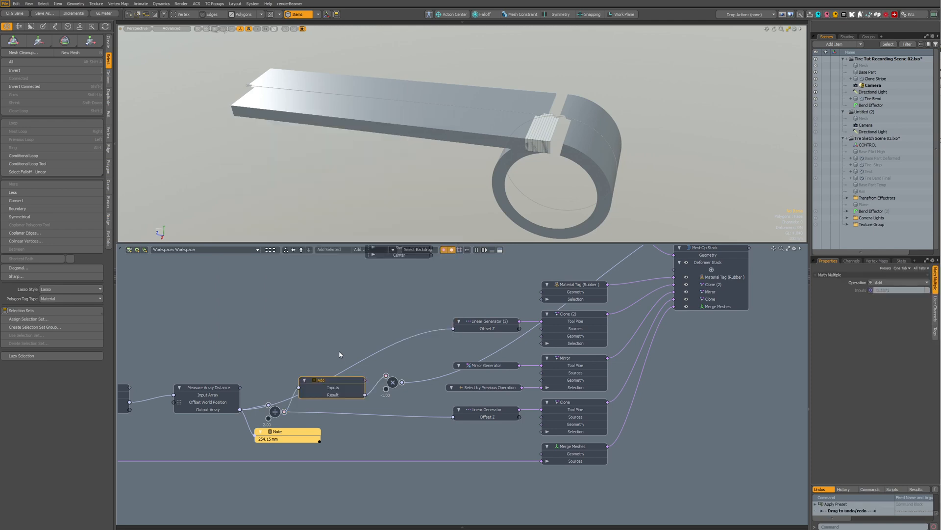
{"action": "left_click_drag", "start_coordinate": [338, 395], "coordinate": [353, 403]}
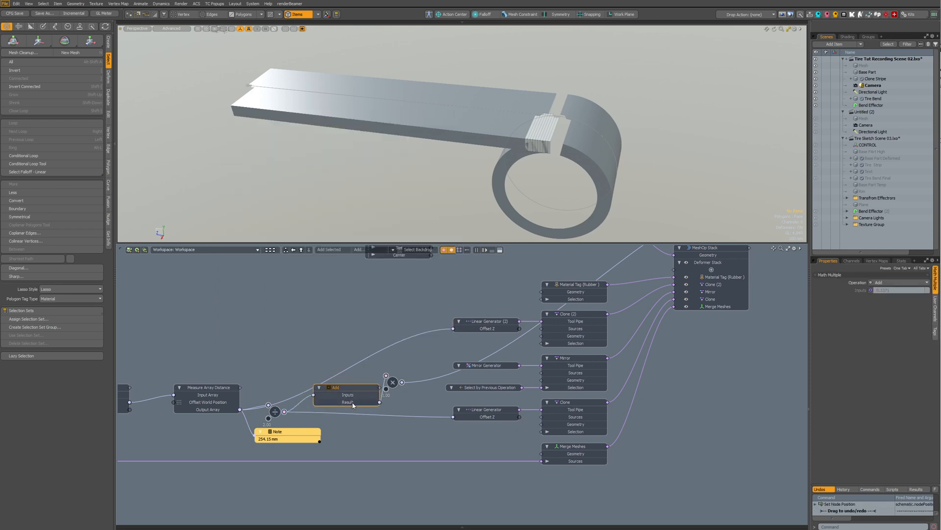
{"action": "key", "text": "Delete"}
{"action": "scroll", "coordinate": [352, 403], "scroll_direction": "down", "scroll_amount": 3}
{"action": "left_click_drag", "start_coordinate": [350, 402], "coordinate": [483, 307], "text": "alt"}
{"action": "key", "text": "ctrl+z"}
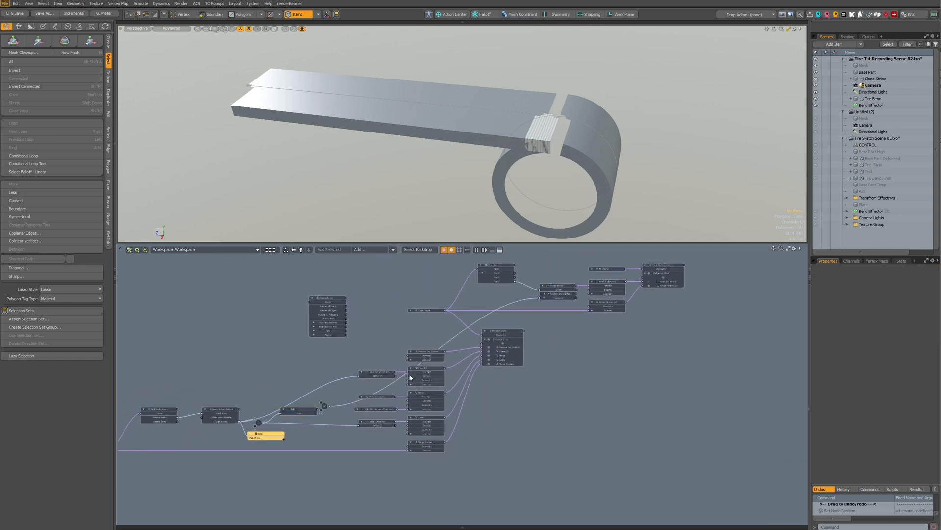
{"action": "scroll", "coordinate": [317, 424], "scroll_direction": "up", "scroll_amount": 3}
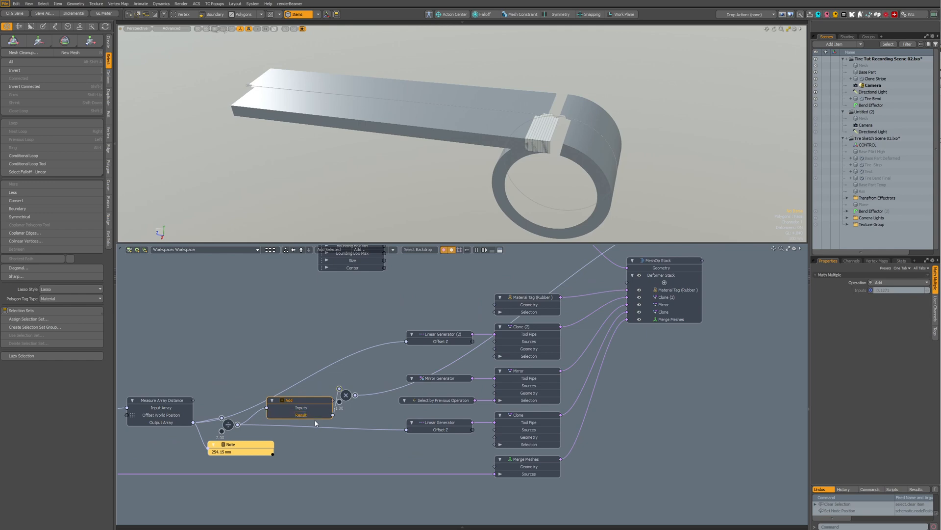
- Separate the Add node's Result channel into its own node and place it above the Add node holding Inputs
{"action": "middle_click_drag", "start_coordinate": [309, 416], "coordinate": [346, 338]}
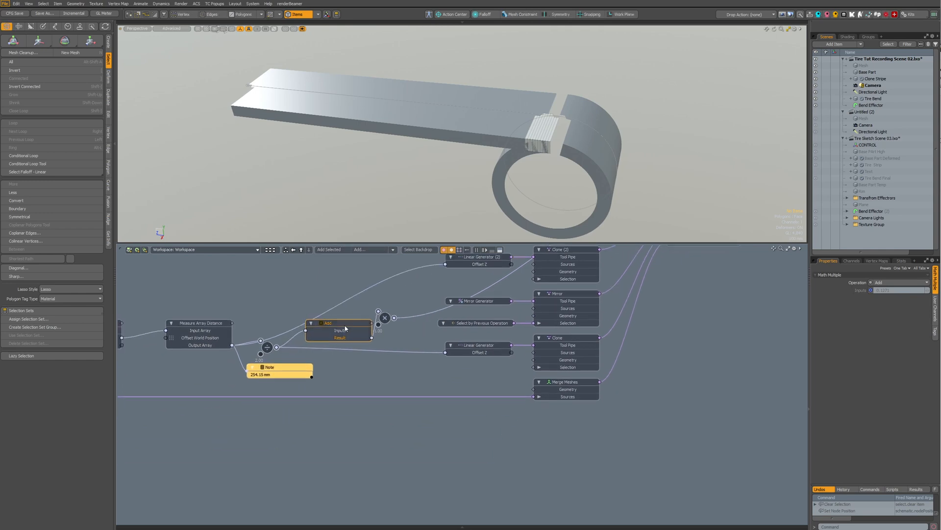
{"action": "right_click", "coordinate": [344, 338]}
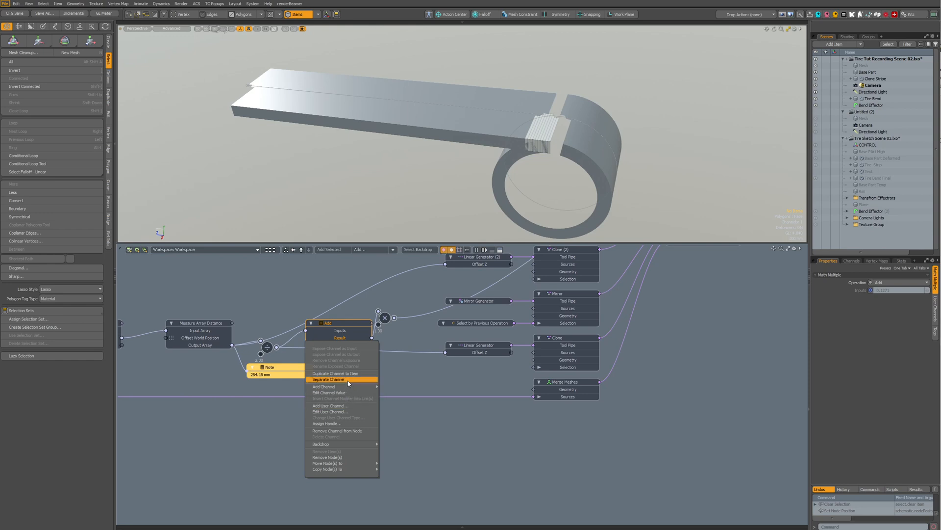
{"action": "left_click", "coordinate": [460, 391]}
{"action": "key", "text": "alt"}
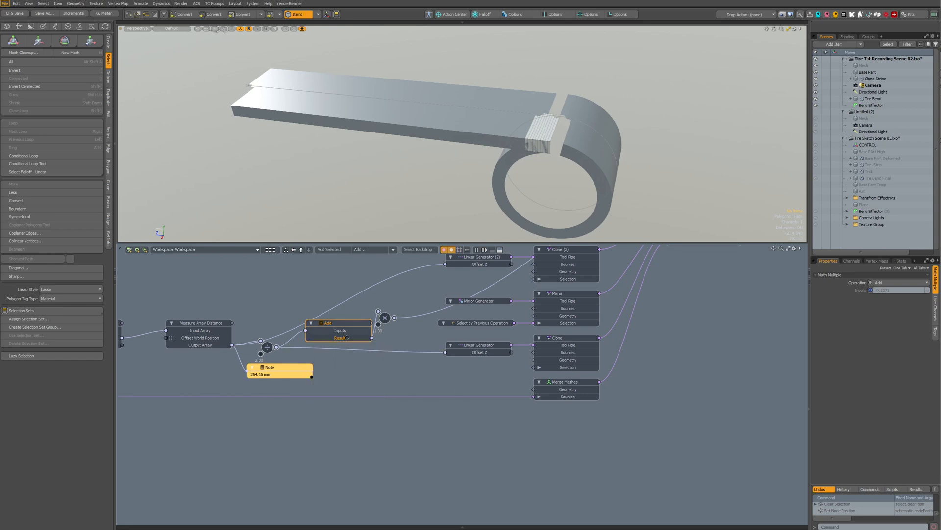
{"action": "left_click_drag", "start_coordinate": [347, 338], "coordinate": [420, 322], "text": "alt"}
{"action": "left_click_drag", "start_coordinate": [460, 295], "coordinate": [358, 397], "text": "alt"}
{"action": "left_click_drag", "start_coordinate": [306, 419], "coordinate": [248, 360]}
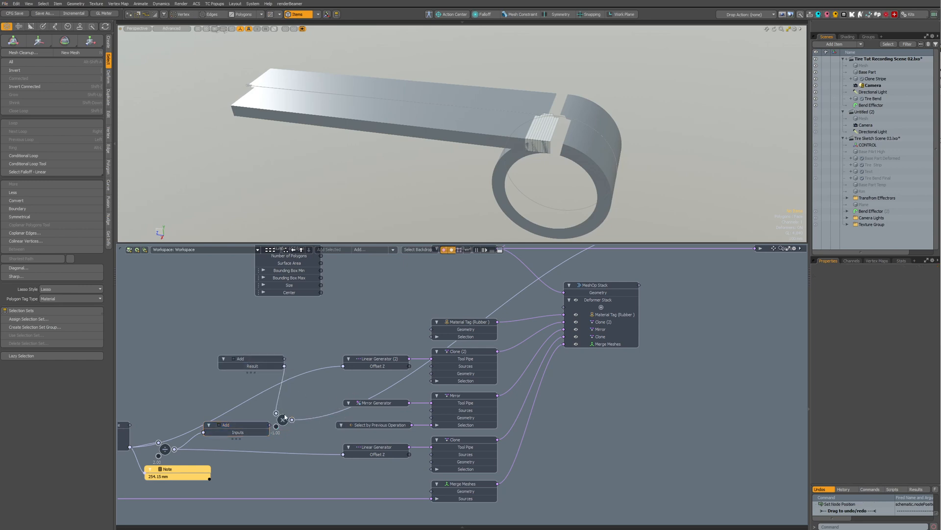
- Move the Add Result node and the Multiply node next to the Bend Effector's Position Z input
{"action": "left_click_drag", "start_coordinate": [291, 425], "coordinate": [313, 359]}
{"action": "left_click_drag", "start_coordinate": [249, 346], "coordinate": [315, 377]}
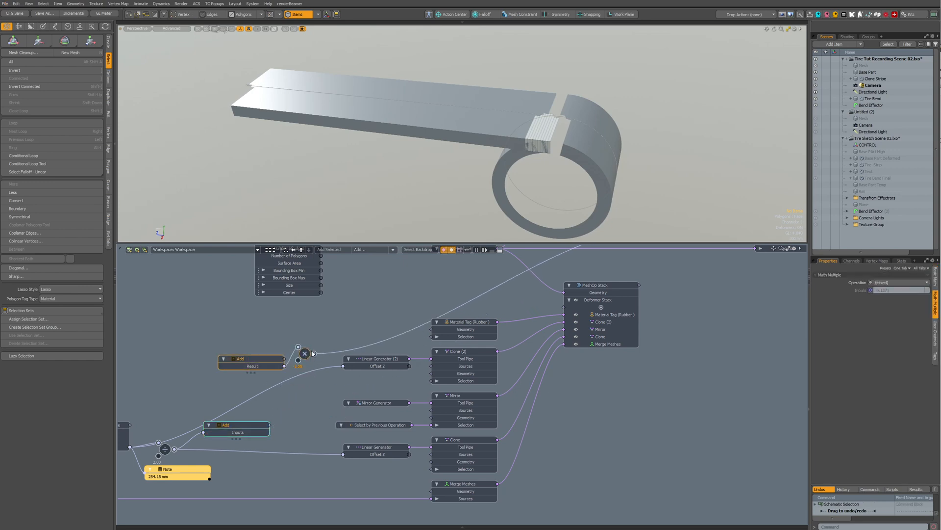
{"action": "left_click_drag", "start_coordinate": [393, 305], "coordinate": [359, 369], "text": "alt"}
{"action": "scroll", "coordinate": [359, 367], "scroll_direction": "down", "scroll_amount": 3}
{"action": "left_click_drag", "start_coordinate": [308, 401], "coordinate": [508, 309]}
{"action": "scroll", "coordinate": [500, 325], "scroll_direction": "up", "scroll_amount": 2}
{"action": "scroll", "coordinate": [507, 324], "scroll_direction": "up", "scroll_amount": 1}
{"action": "left_click", "coordinate": [512, 312]}
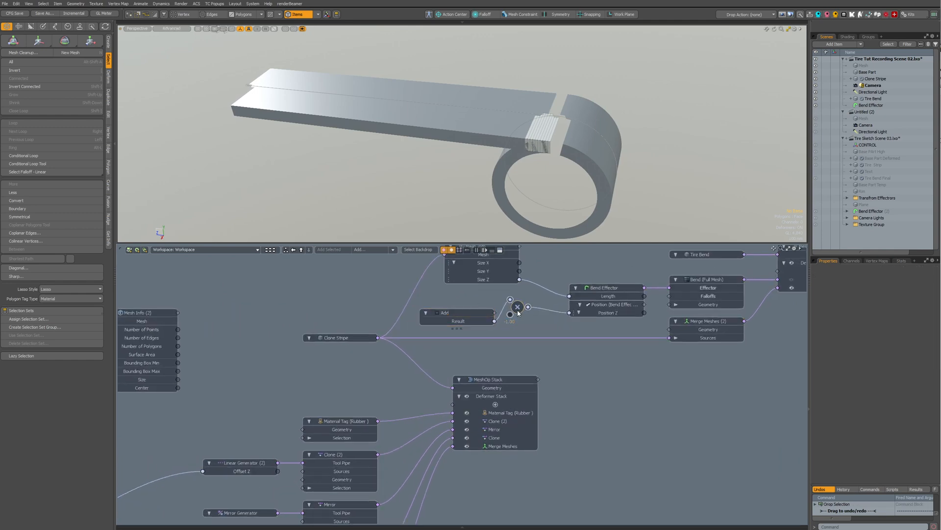
{"action": "scroll", "coordinate": [510, 306], "scroll_direction": "up", "scroll_amount": 1}
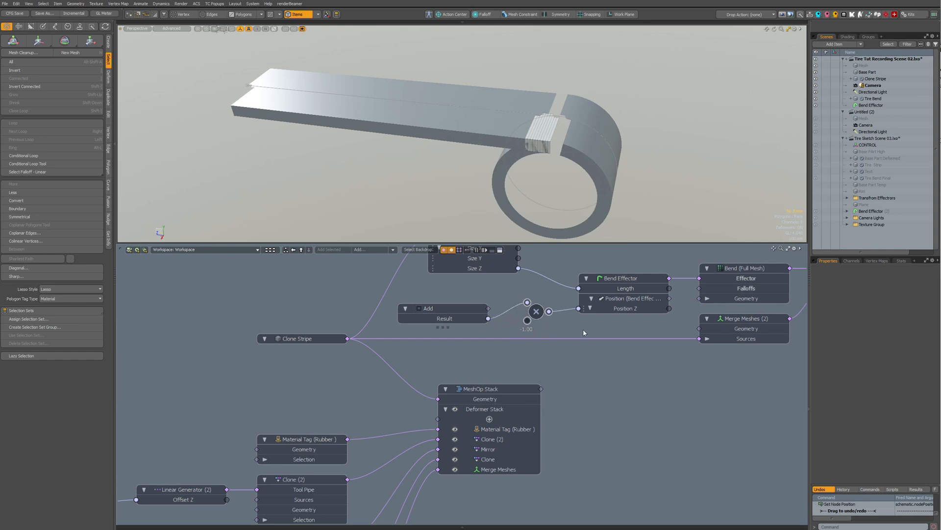
- Adjust the position of the Add Inputs node beside the Divide node
{"action": "scroll", "coordinate": [569, 356], "scroll_direction": "down", "scroll_amount": 3}
{"action": "left_click_drag", "start_coordinate": [466, 391], "coordinate": [510, 340], "text": "alt"}
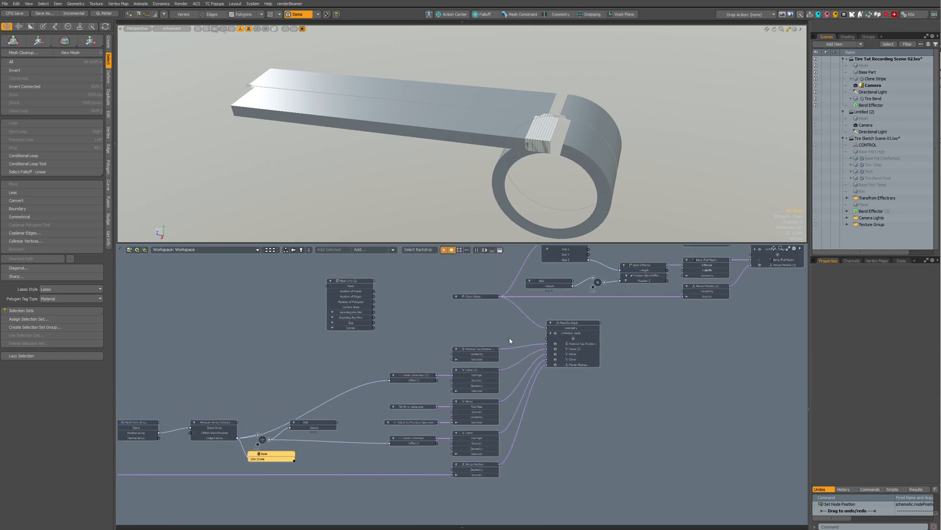
{"action": "left_click_drag", "start_coordinate": [324, 424], "coordinate": [330, 429]}
{"action": "scroll", "coordinate": [343, 422], "scroll_direction": "up", "scroll_amount": 2}
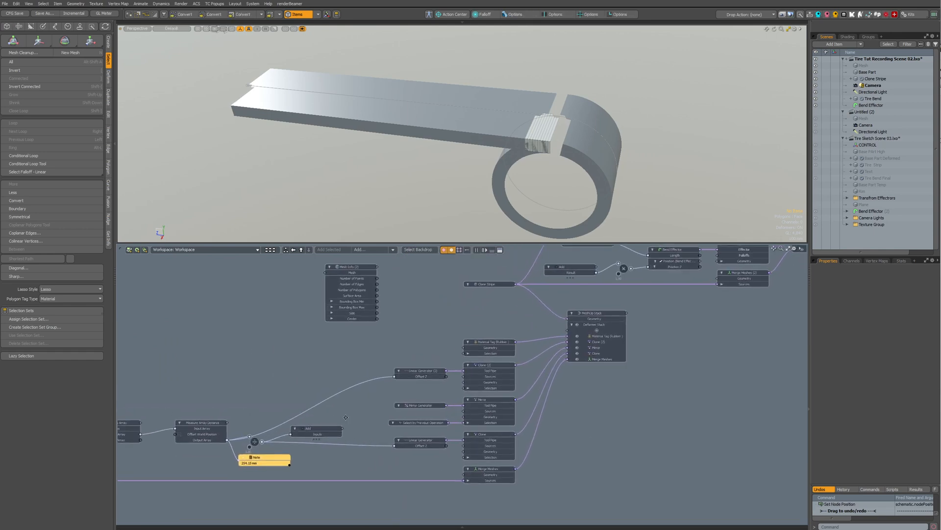
- Collapse the modeling toolbox to widen the viewports and open the properties of the Divide node
{"action": "key", "text": "ctrl+Left"}
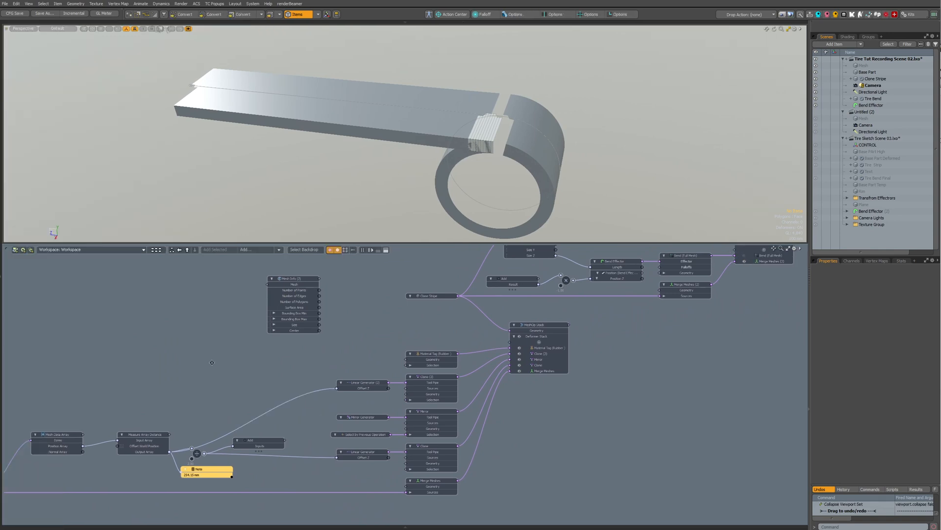
{"action": "left_click_drag", "start_coordinate": [233, 361], "coordinate": [263, 351], "text": "alt"}
{"action": "scroll", "coordinate": [283, 352], "scroll_direction": "up", "scroll_amount": 1}
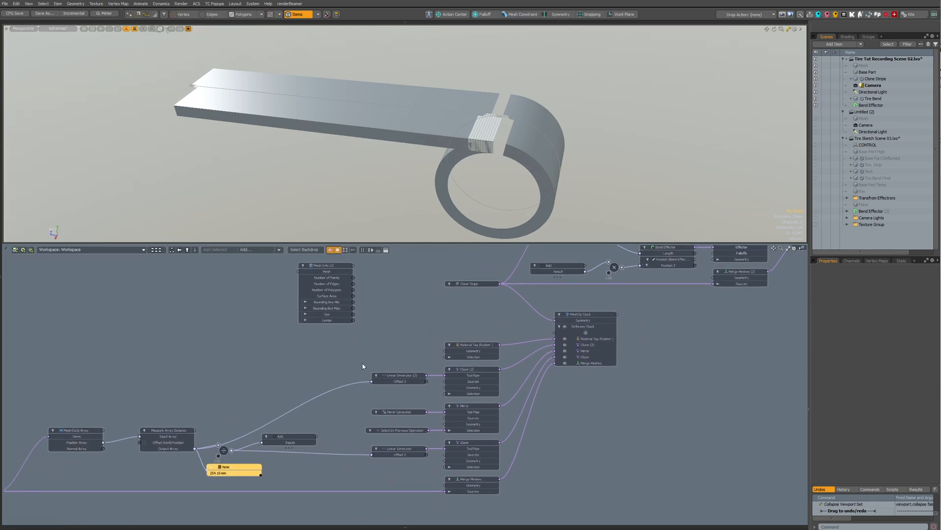
{"action": "left_click", "coordinate": [226, 450]}
{"action": "double_click", "coordinate": [225, 450]}
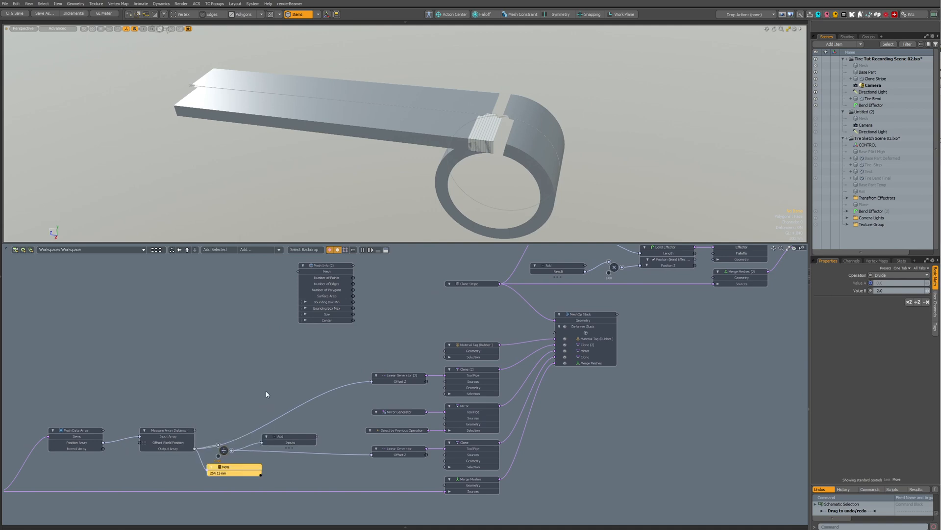
- Rename the Add node holding Inputs, beside the Divide node, to "Offset div 2"
{"action": "left_click", "coordinate": [300, 438]}
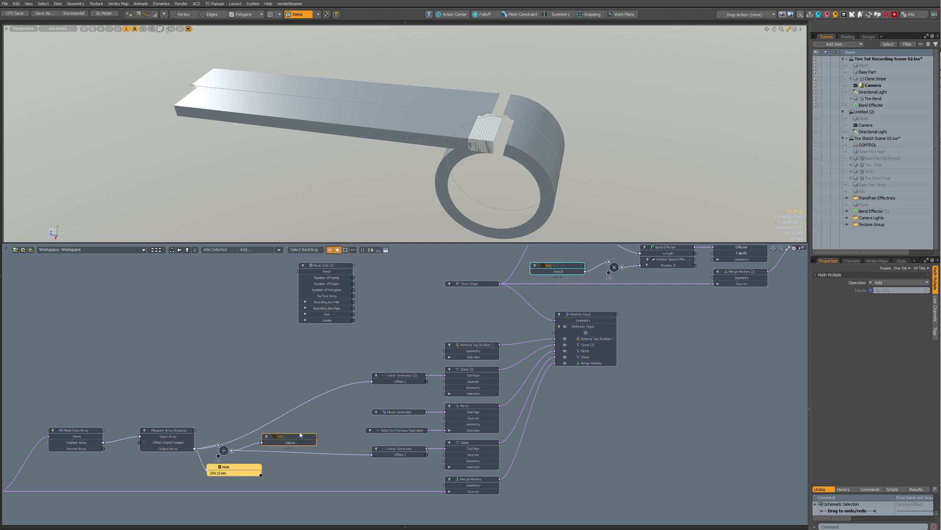
{"action": "scroll", "coordinate": [585, 267], "scroll_direction": "up", "scroll_amount": 2}
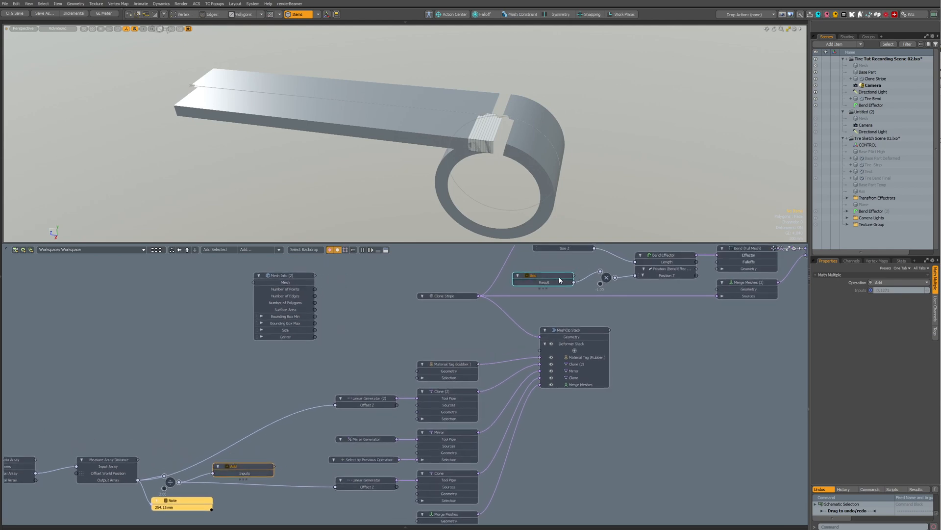
{"action": "scroll", "coordinate": [559, 280], "scroll_direction": "up", "scroll_amount": 2}
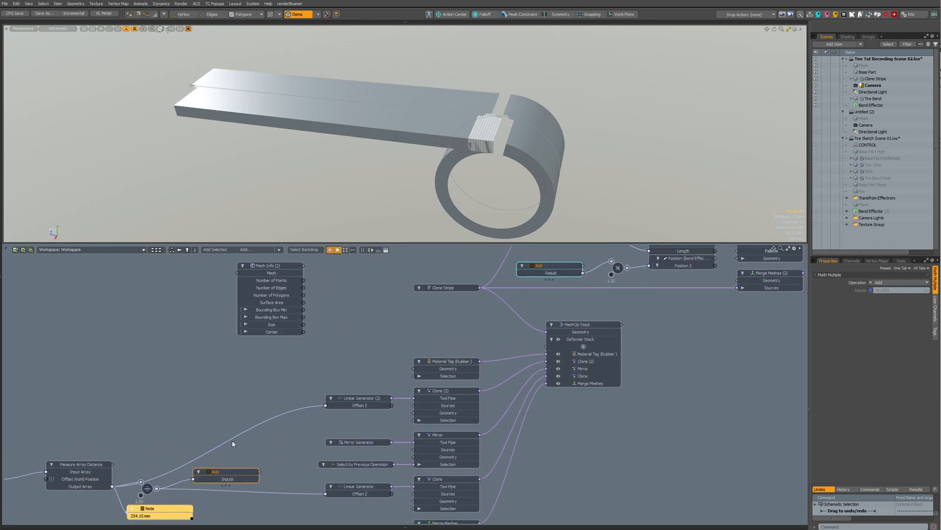
{"action": "scroll", "coordinate": [542, 339], "scroll_direction": "down", "scroll_amount": 2}
{"action": "left_click_drag", "start_coordinate": [334, 422], "coordinate": [240, 440], "text": "alt"}
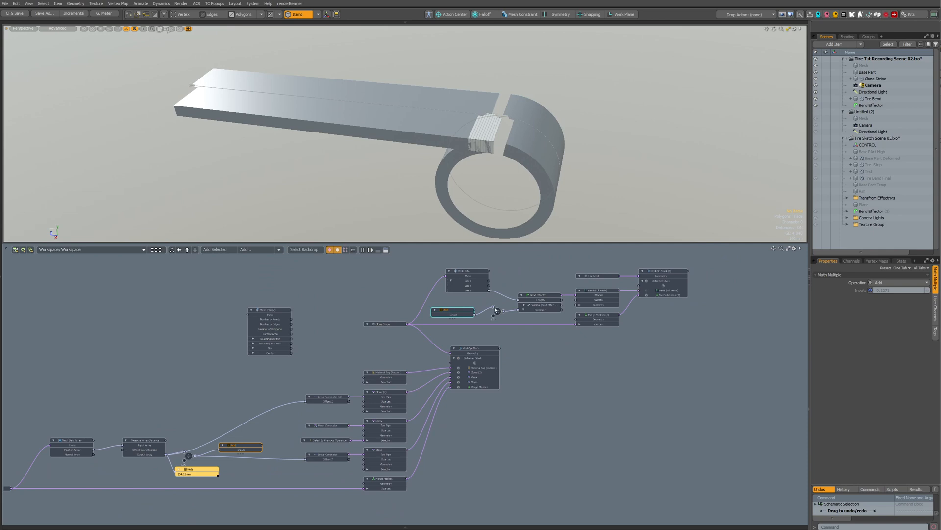
{"action": "key", "text": "f"}
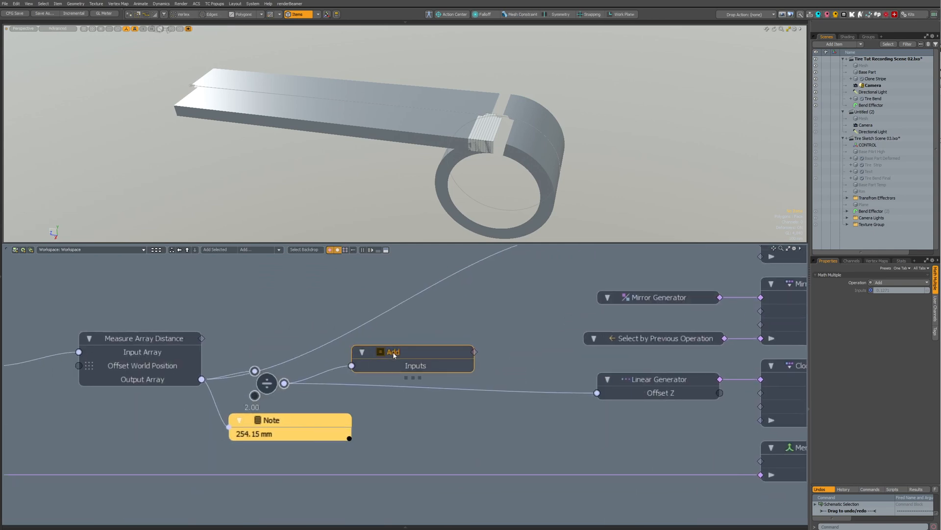
{"action": "right_click", "coordinate": [393, 355]}
{"action": "left_click", "coordinate": [420, 361]}
{"action": "left_click", "coordinate": [397, 351]}
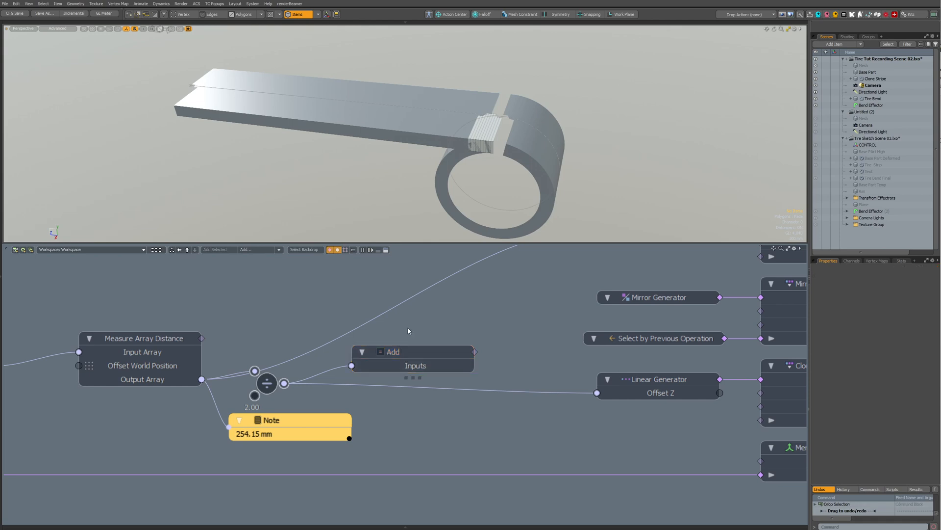
{"action": "double_click", "coordinate": [393, 354]}
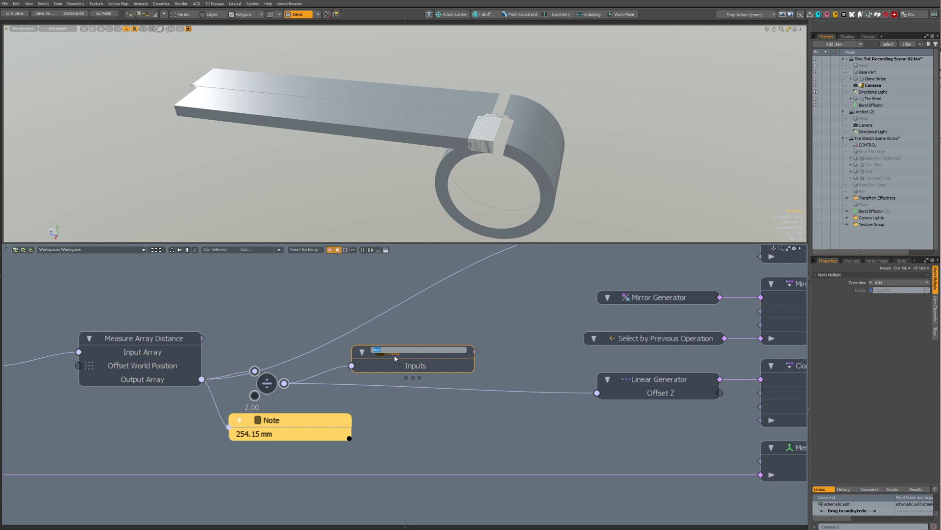
{"action": "type", "text": "o"}
{"action": "key", "text": "Return"}
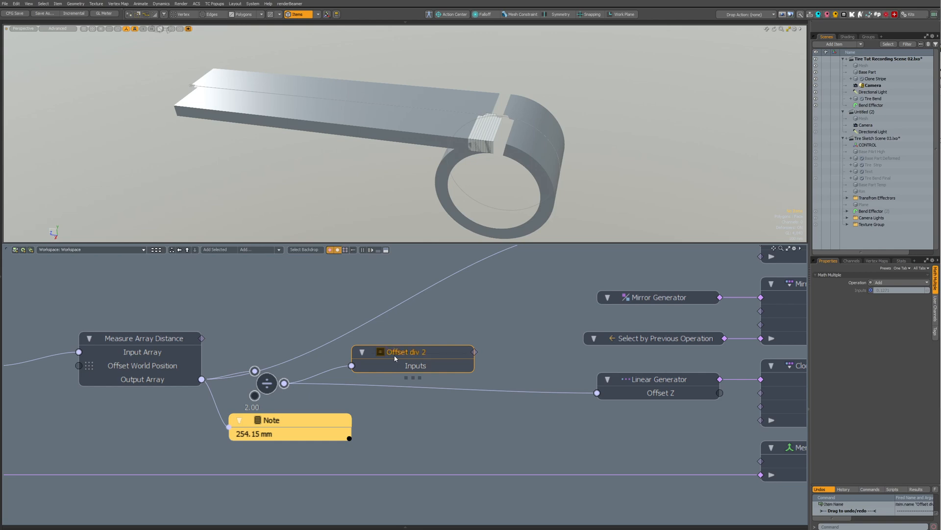
- Move the Offset div 2 Result node closer to the Multiply node that feeds the Bend Effector's Position Z
{"action": "scroll", "coordinate": [412, 387], "scroll_direction": "down", "scroll_amount": 6}
{"action": "scroll", "coordinate": [425, 401], "scroll_direction": "up", "scroll_amount": 5}
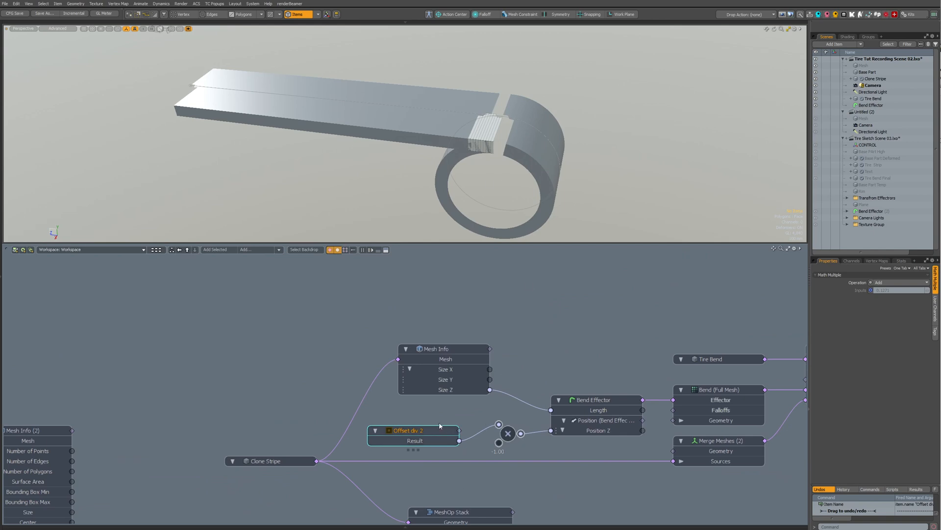
{"action": "left_click_drag", "start_coordinate": [440, 425], "coordinate": [460, 415]}
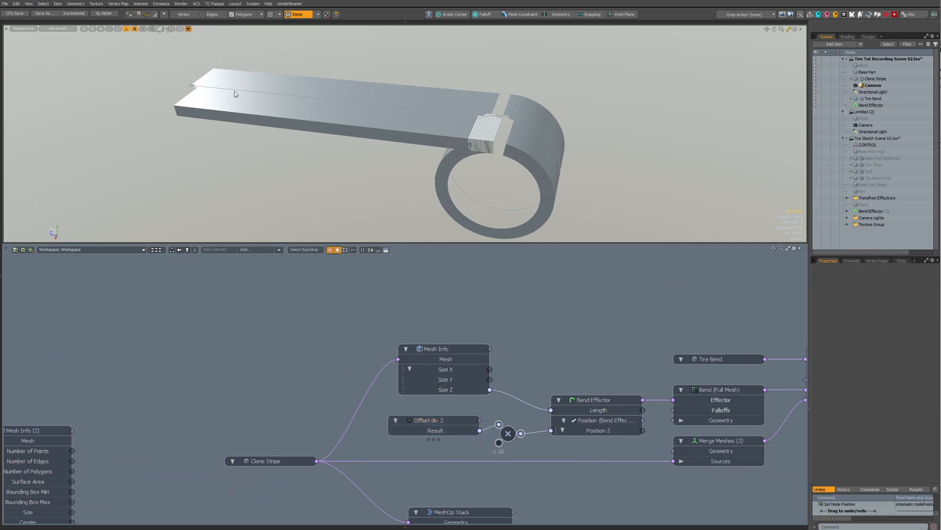
- Enlarge the 3D viewport and examine the gap where the ends of the bent ring meet, comparing it with the Clone Stripe mesh
{"action": "scroll", "coordinate": [508, 133], "scroll_direction": "up", "scroll_amount": 3}
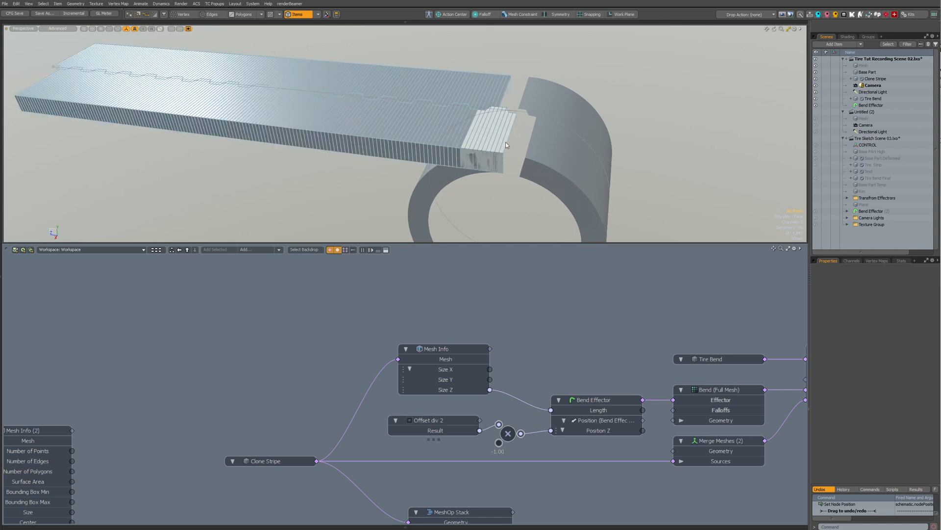
{"action": "mouse_move", "coordinate": [505, 142]}
{"action": "left_mouse_down", "text": "alt"}
{"action": "mouse_move", "coordinate": [495, 155]}
{"action": "mouse_move", "coordinate": [447, 155]}
{"action": "left_mouse_up", "text": "alt"}
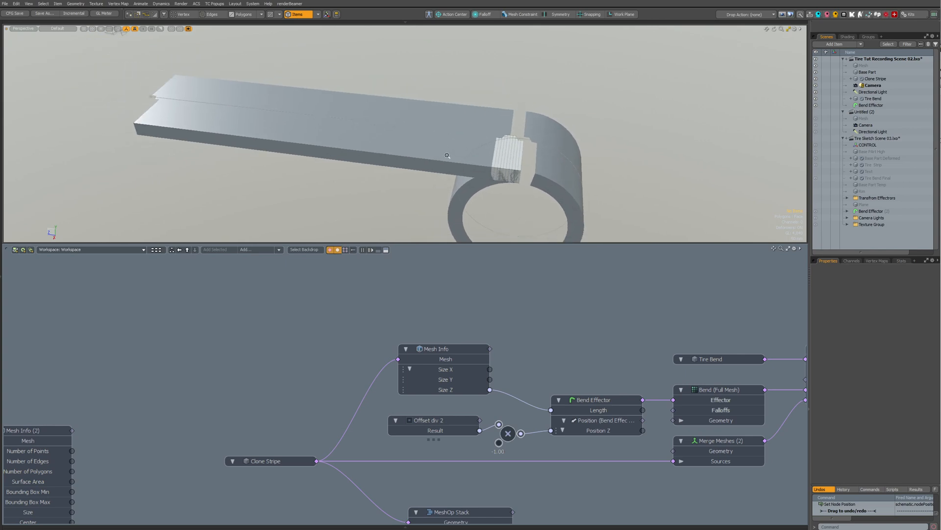
{"action": "left_click", "coordinate": [336, 153]}
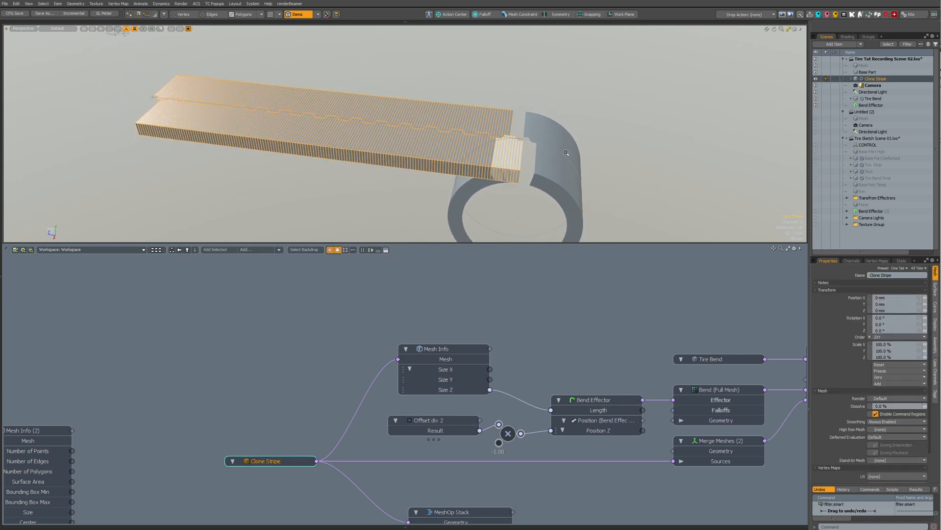
{"action": "scroll", "coordinate": [508, 133], "scroll_direction": "up", "scroll_amount": 3}
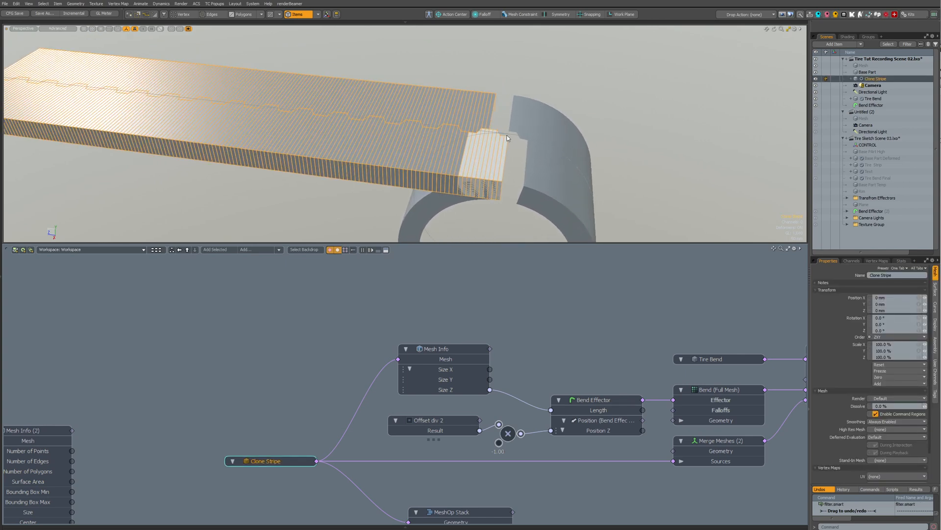
{"action": "scroll", "coordinate": [508, 139], "scroll_direction": "up", "scroll_amount": 2}
{"action": "left_click_drag", "start_coordinate": [520, 240], "coordinate": [519, 294], "text": "alt+shift"}
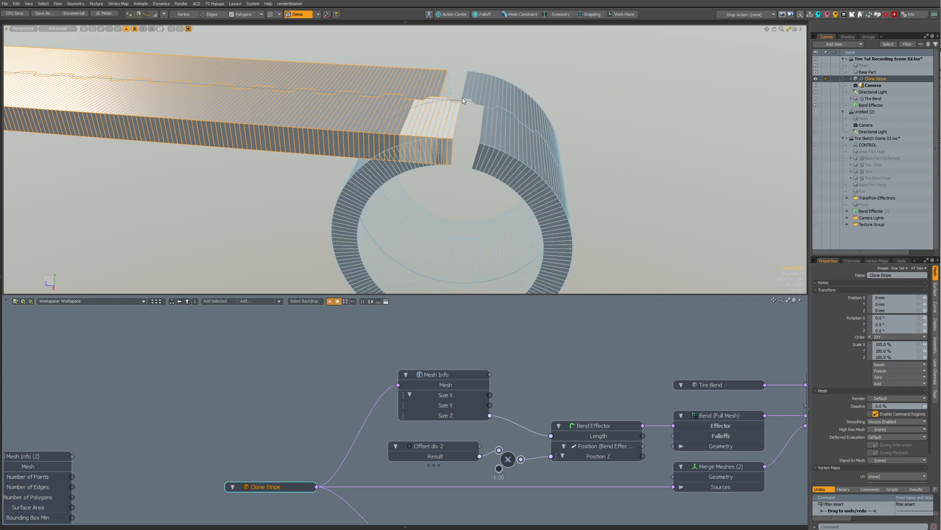
{"action": "left_click_drag", "start_coordinate": [462, 100], "coordinate": [437, 99], "text": "alt"}
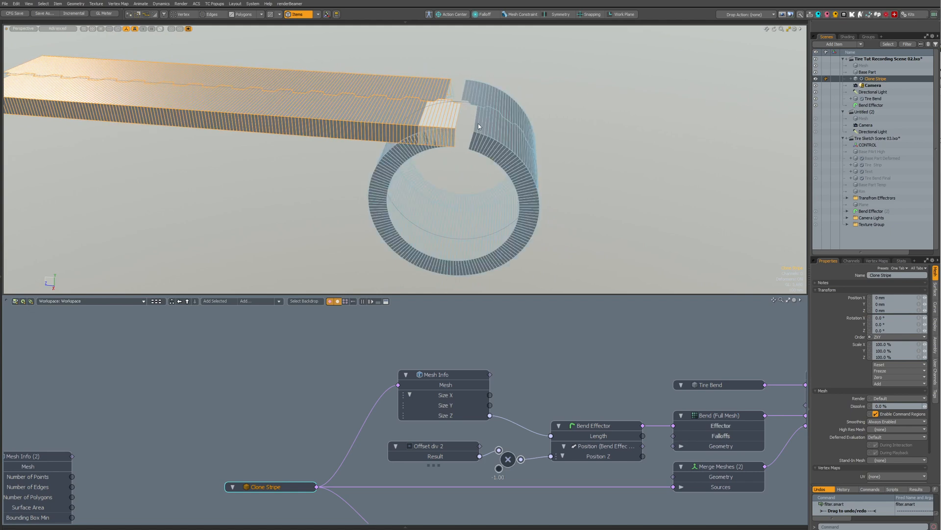
- Try Bend Effector angles of 365° and 368°, and settle on 370°
{"action": "left_click", "coordinate": [594, 433]}
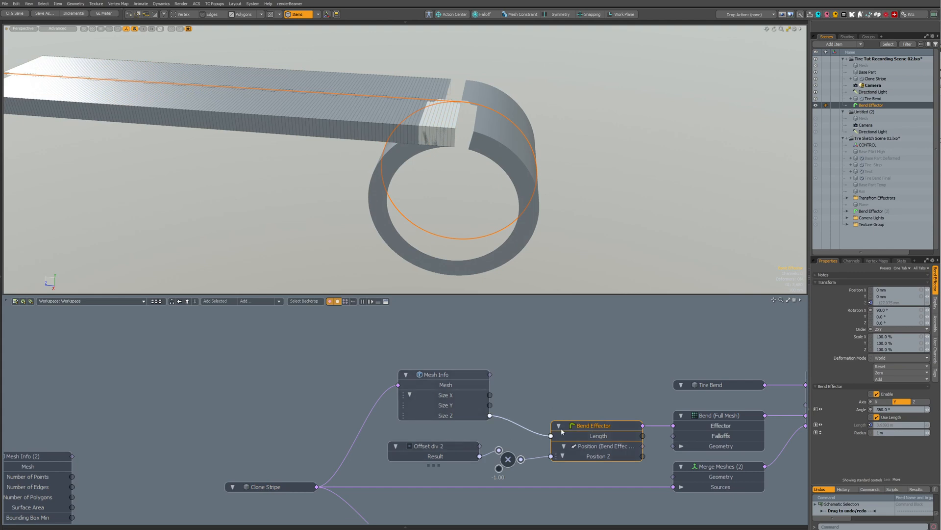
{"action": "key", "text": "p"}
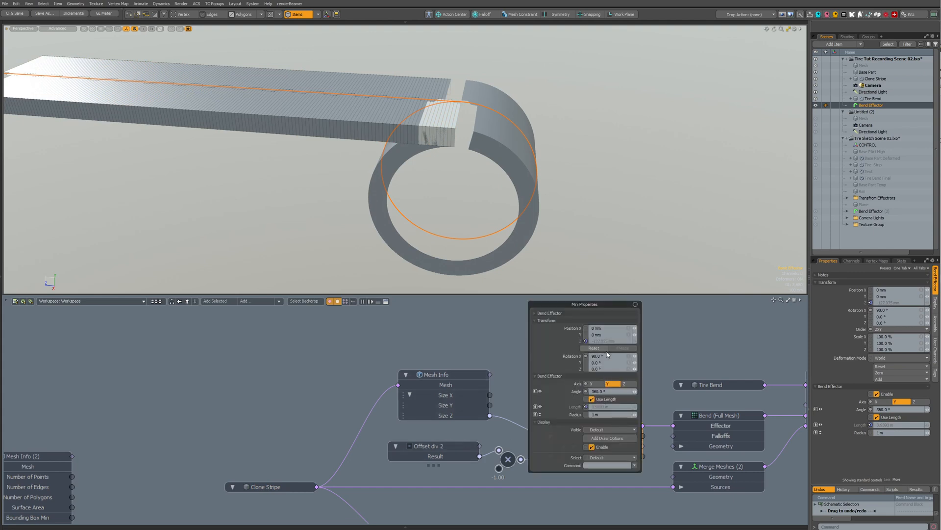
{"action": "left_click", "coordinate": [614, 392]}
{"action": "type", "text": "365"}
{"action": "key", "text": "Return"}
{"action": "left_click", "coordinate": [613, 391]}
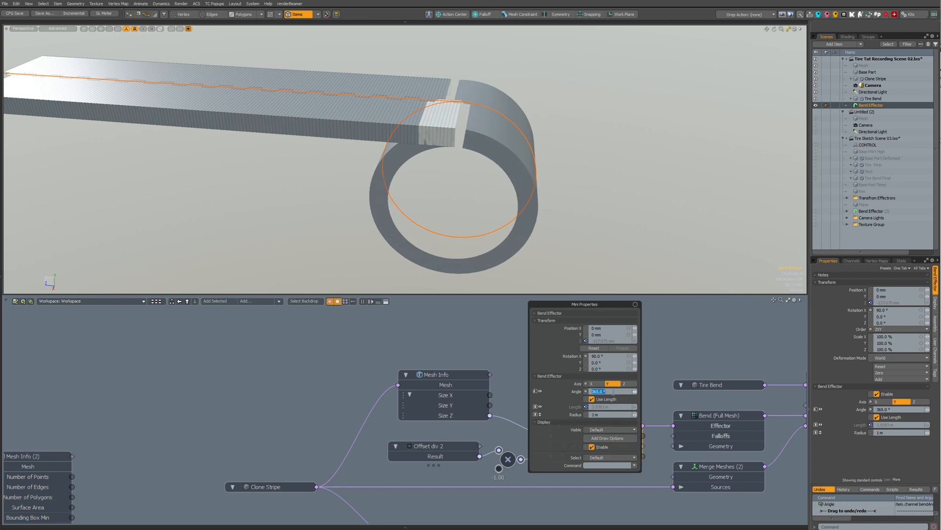
{"action": "type", "text": "368"}
{"action": "key", "text": "Return"}
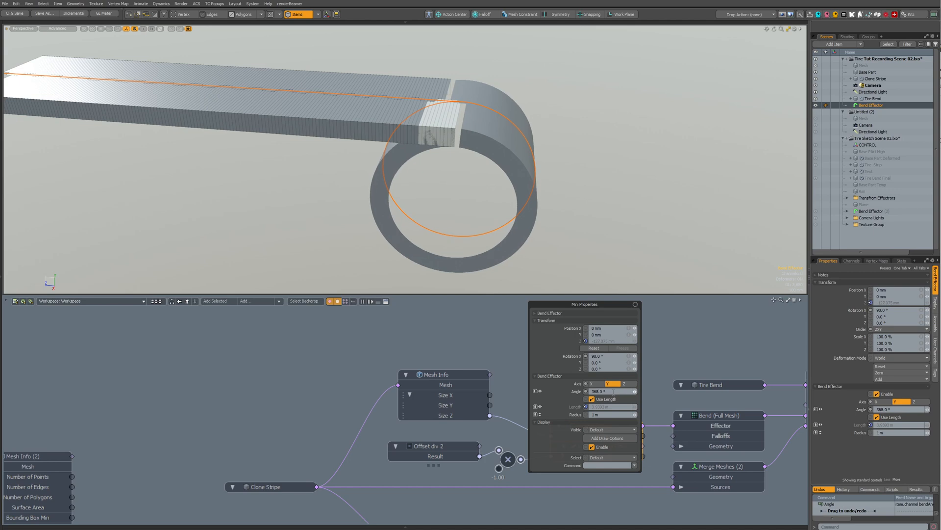
{"action": "left_click", "coordinate": [613, 392]}
{"action": "type", "text": "370"}
{"action": "key", "text": "Return"}
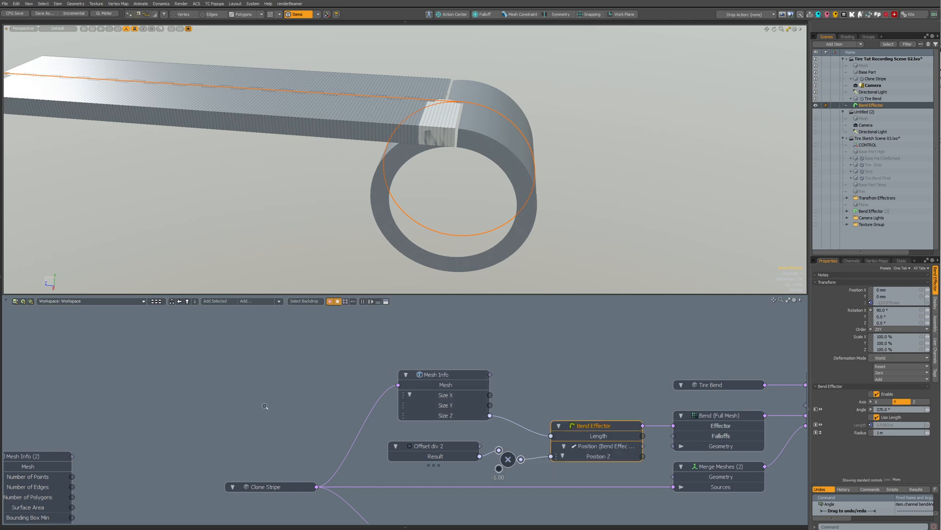
- Slightly reduce the Number of Clones of the Linear Generator (2) feeding Clone (2), and clear the selection
{"action": "scroll", "coordinate": [219, 379], "scroll_direction": "down", "scroll_amount": 5}
{"action": "left_click_drag", "start_coordinate": [219, 379], "coordinate": [294, 341], "text": "alt"}
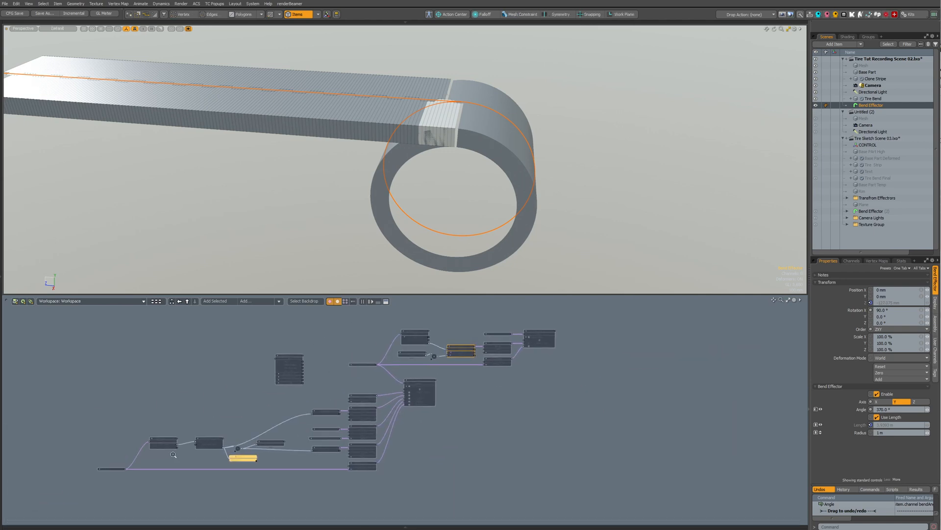
{"action": "left_click_drag", "start_coordinate": [161, 457], "coordinate": [223, 446], "text": "ctrl+alt"}
{"action": "scroll", "coordinate": [391, 407], "scroll_direction": "up", "scroll_amount": 5}
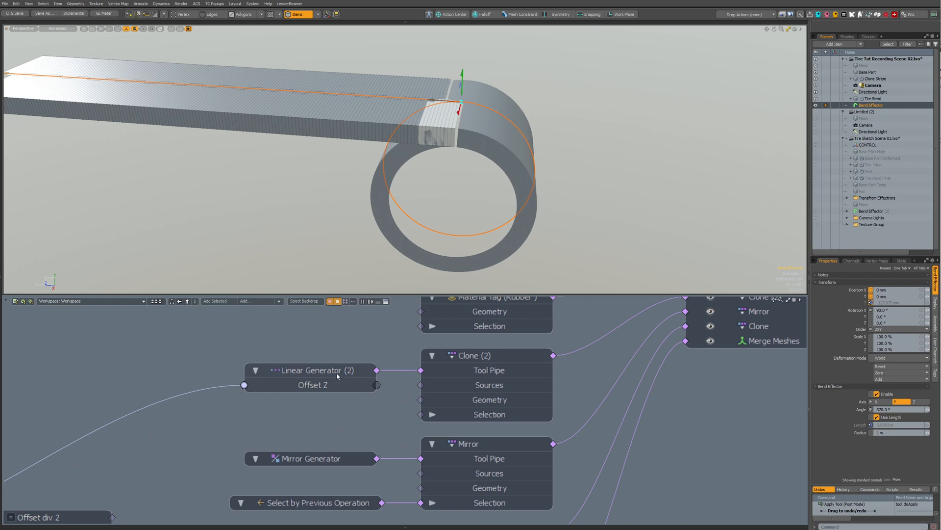
{"action": "left_click", "coordinate": [337, 375]}
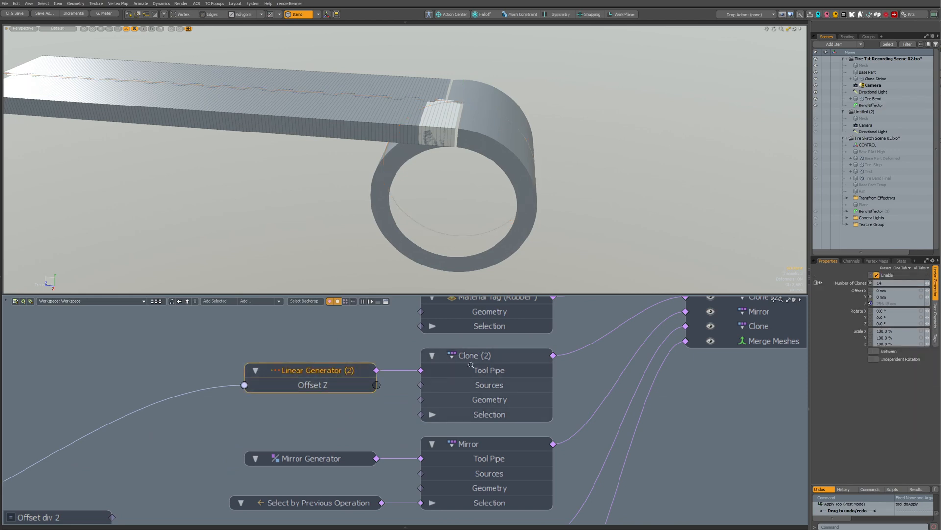
{"action": "scroll", "coordinate": [439, 391], "scroll_direction": "down", "scroll_amount": 3}
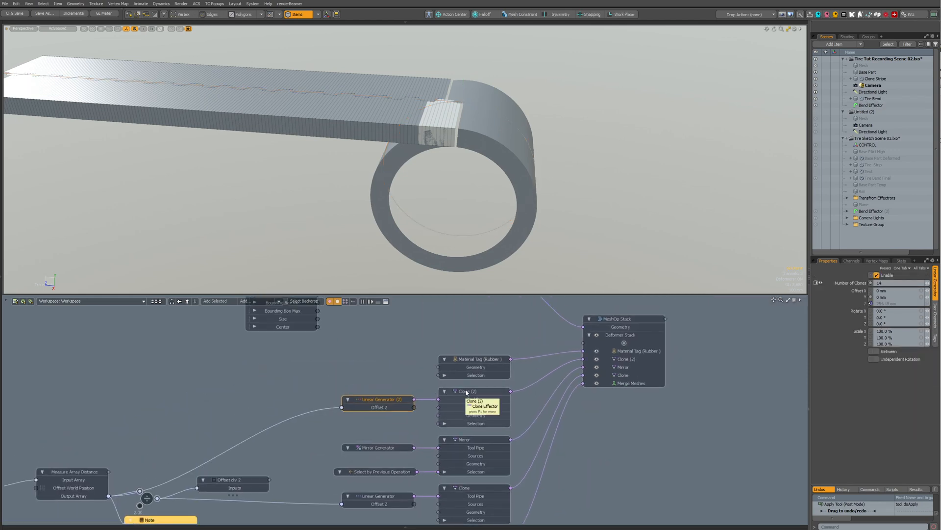
{"action": "left_click_drag", "start_coordinate": [927, 283], "coordinate": [932, 285]}
{"action": "left_click", "coordinate": [475, 340]}
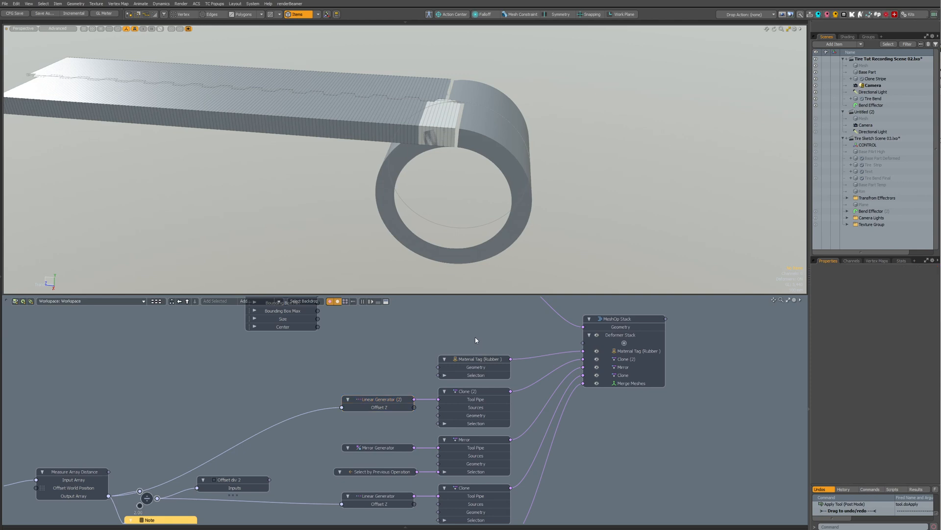
- Switch between the tire scene and the hand-drawn formula sketch to examine how x = A/B × 360 applies to the offset strip
{"action": "left_click_drag", "start_coordinate": [524, 176], "coordinate": [495, 173], "text": "alt"}
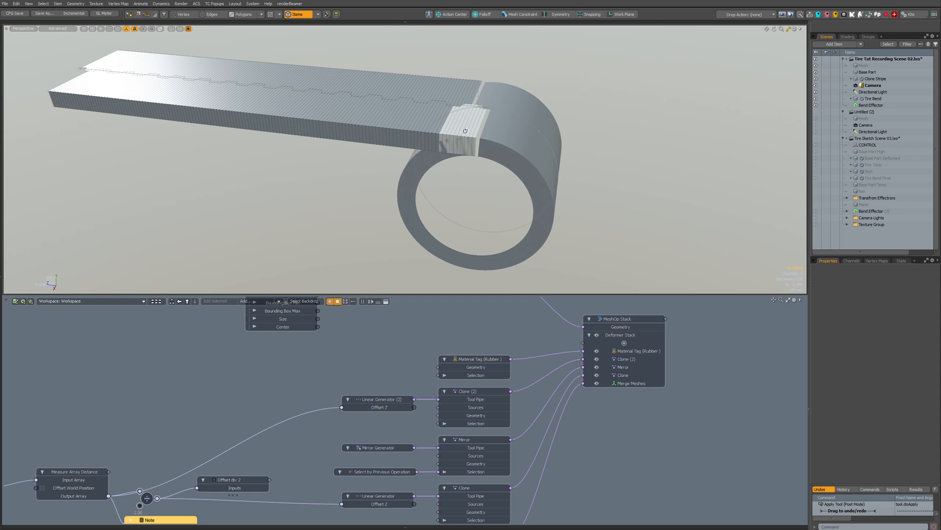
{"action": "key", "text": "alt+Tab"}
{"action": "left_click", "coordinate": [490, 230]}
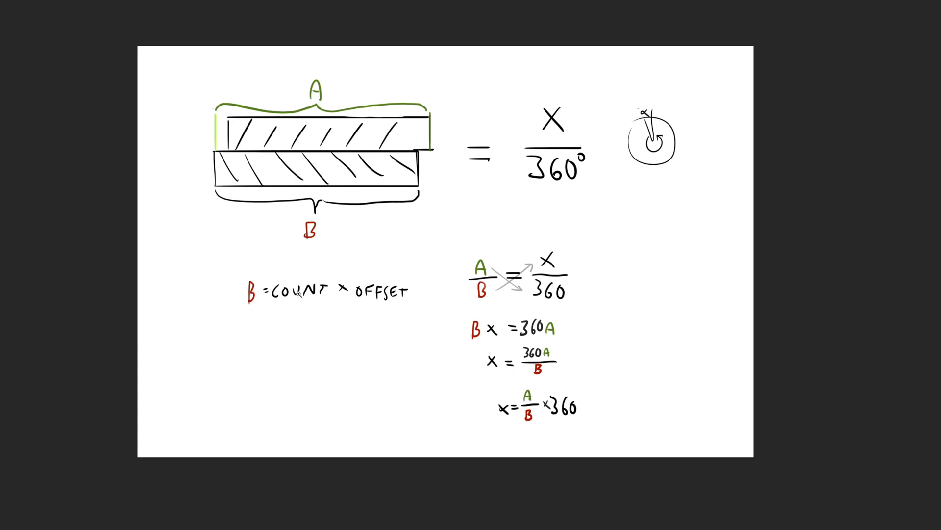
{"action": "key", "text": "alt+Tab"}
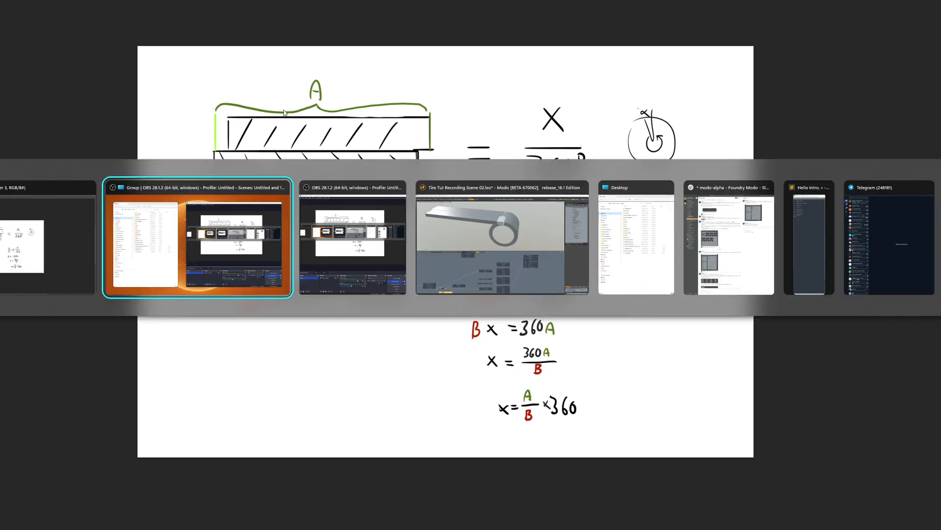
{"action": "key", "text": "Tab"}
{"action": "key", "text": "Tab"}
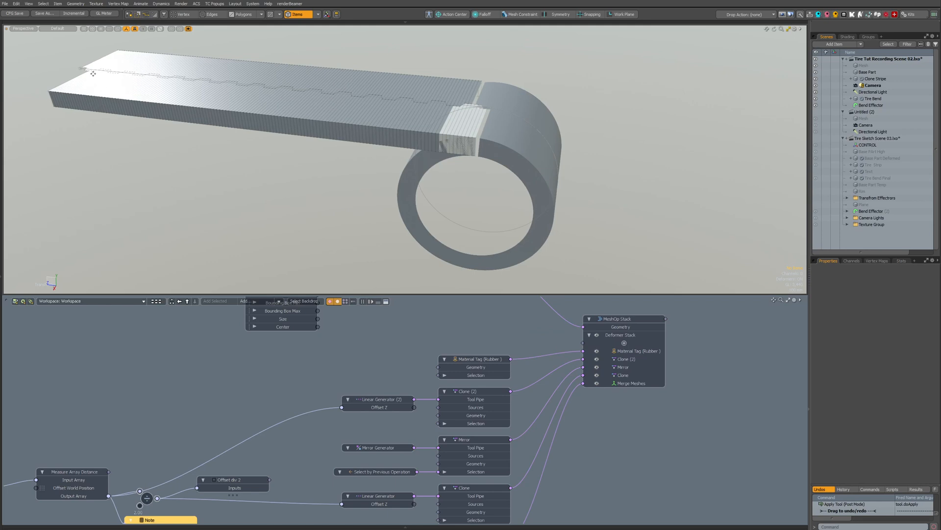
{"action": "key", "text": "alt+Tab"}
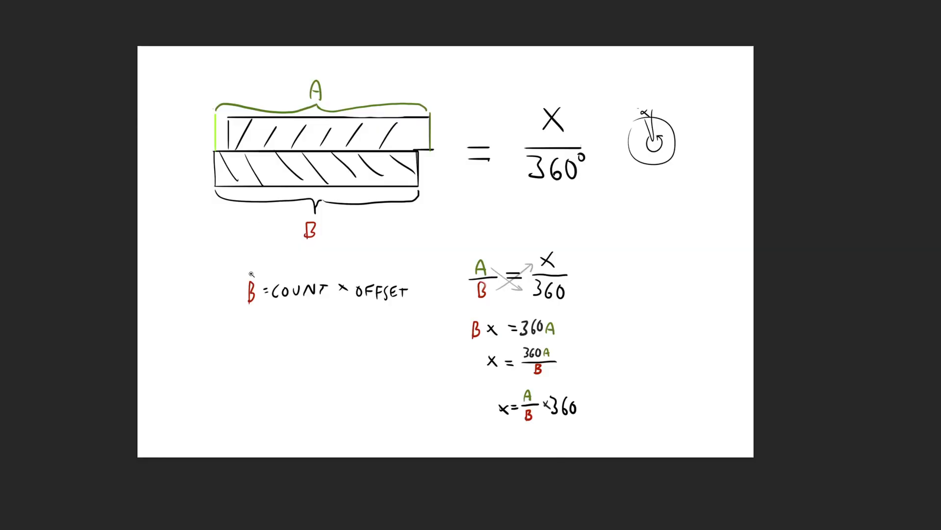
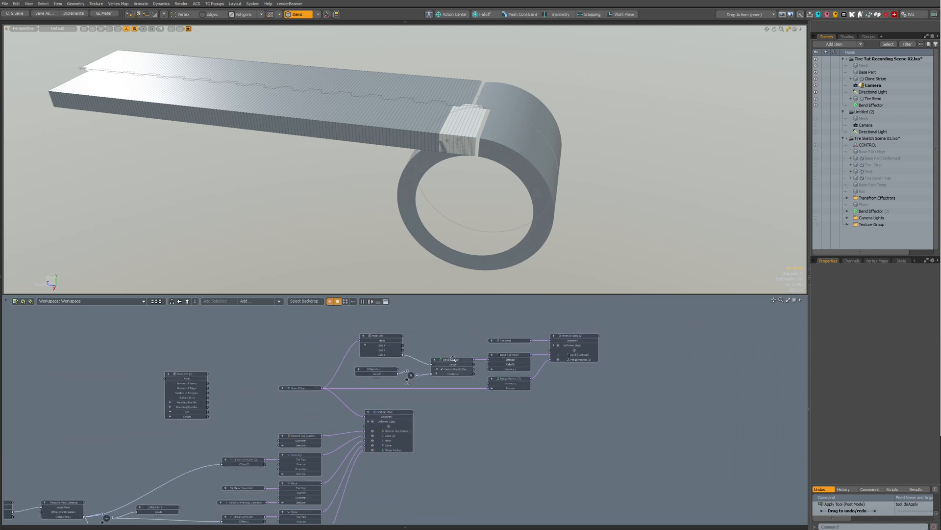
- Move the Bend Effector, Tire Bend, Bend, Merge Meshes (2) and MeshOp Stack nodes away from Mesh Info, and space Multiply away from Offset div 2
{"action": "left_click_drag", "start_coordinate": [455, 331], "coordinate": [645, 433]}
{"action": "left_click_drag", "start_coordinate": [568, 343], "coordinate": [698, 343]}
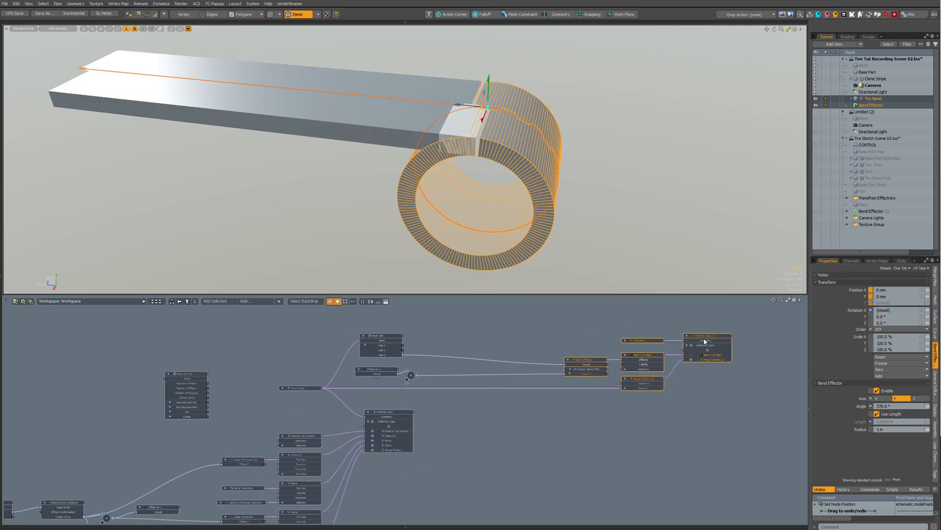
{"action": "scroll", "coordinate": [368, 383], "scroll_direction": "up", "scroll_amount": 1}
{"action": "scroll", "coordinate": [403, 369], "scroll_direction": "up", "scroll_amount": 4}
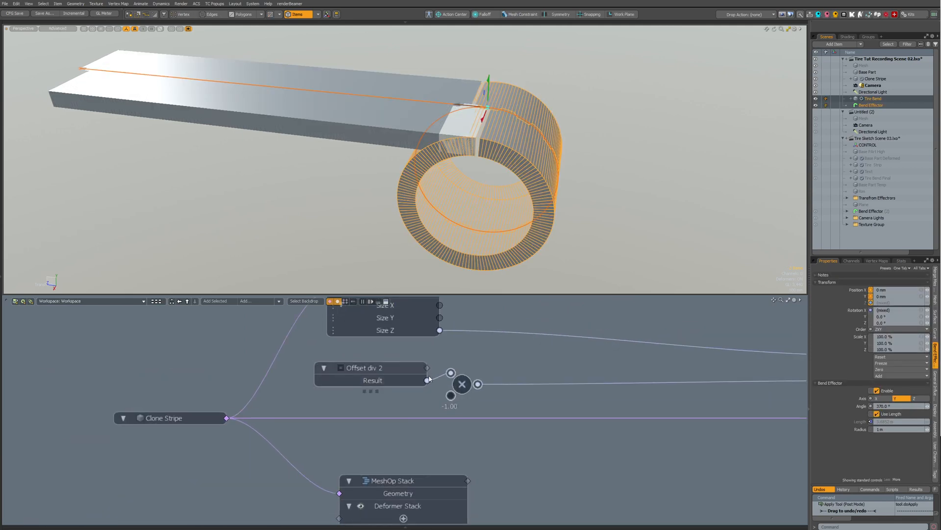
{"action": "left_click", "coordinate": [513, 385]}
{"action": "left_click", "coordinate": [396, 368]}
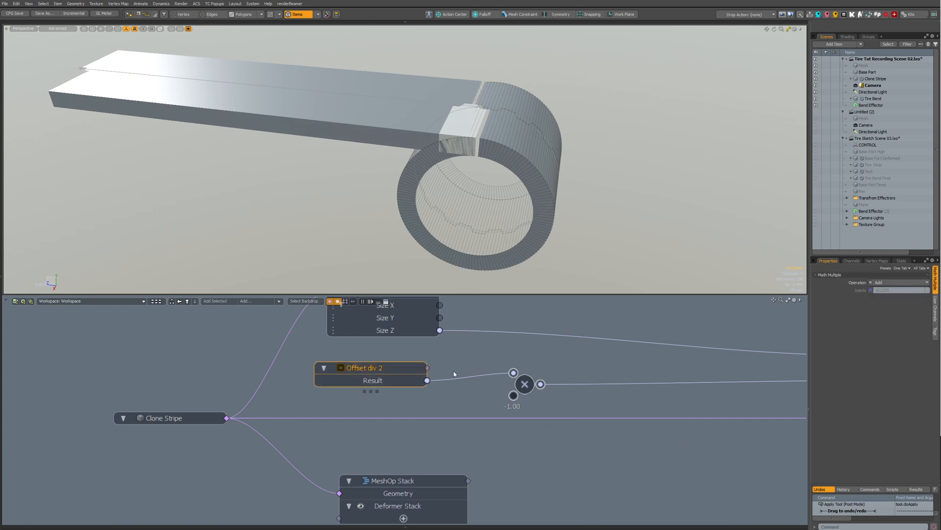
- Move the Offset div 2 input node clear of the divide node and link it directly to Measure Array Distance's Output Array
{"action": "scroll", "coordinate": [454, 374], "scroll_direction": "down", "scroll_amount": 3}
{"action": "mouse_move", "coordinate": [454, 374]}
{"action": "left_mouse_down", "text": "alt"}
{"action": "mouse_move", "coordinate": [528, 318]}
{"action": "mouse_move", "coordinate": [722, 126]}
{"action": "left_mouse_up", "text": "alt"}
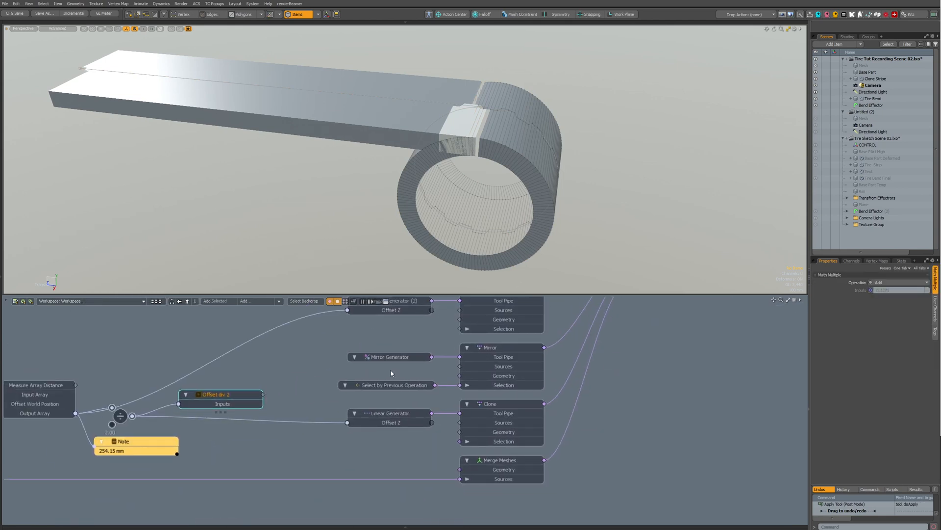
{"action": "mouse_move", "coordinate": [552, 345]}
{"action": "left_mouse_down", "text": "alt"}
{"action": "mouse_move", "coordinate": [388, 467]}
{"action": "mouse_move", "coordinate": [380, 488]}
{"action": "left_mouse_up", "text": "alt"}
{"action": "scroll", "coordinate": [380, 488], "scroll_direction": "down", "scroll_amount": 2}
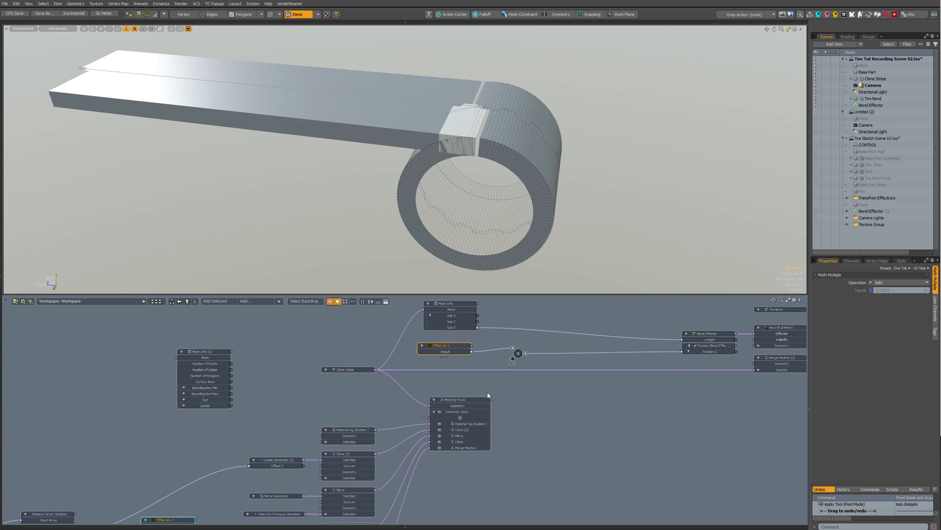
{"action": "left_click_drag", "start_coordinate": [487, 395], "coordinate": [641, 252], "text": "alt"}
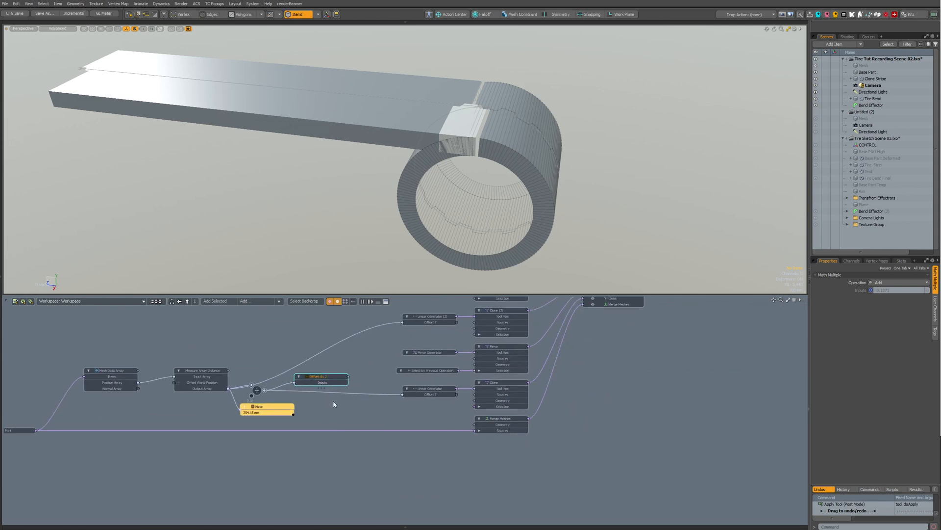
{"action": "left_click_drag", "start_coordinate": [325, 377], "coordinate": [308, 315]}
{"action": "scroll", "coordinate": [272, 388], "scroll_direction": "up", "scroll_amount": 3}
{"action": "left_click_drag", "start_coordinate": [263, 397], "coordinate": [398, 409], "text": "alt"}
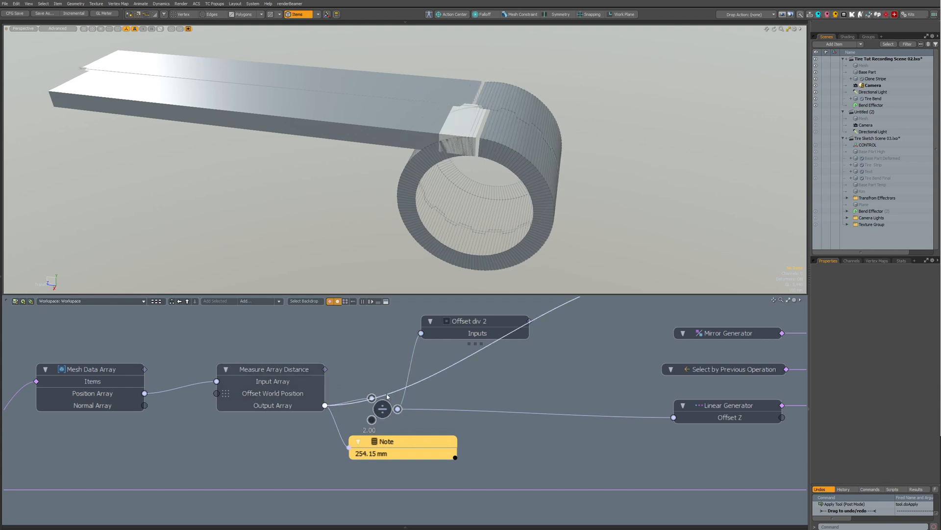
{"action": "left_click_drag", "start_coordinate": [398, 409], "coordinate": [326, 405]}
- Reposition the Offset div 2 node slightly and rename it to Offset
{"action": "scroll", "coordinate": [558, 338], "scroll_direction": "down", "scroll_amount": 2}
{"action": "left_click_drag", "start_coordinate": [563, 337], "coordinate": [401, 375], "text": "alt"}
{"action": "left_click_drag", "start_coordinate": [344, 367], "coordinate": [325, 358]}
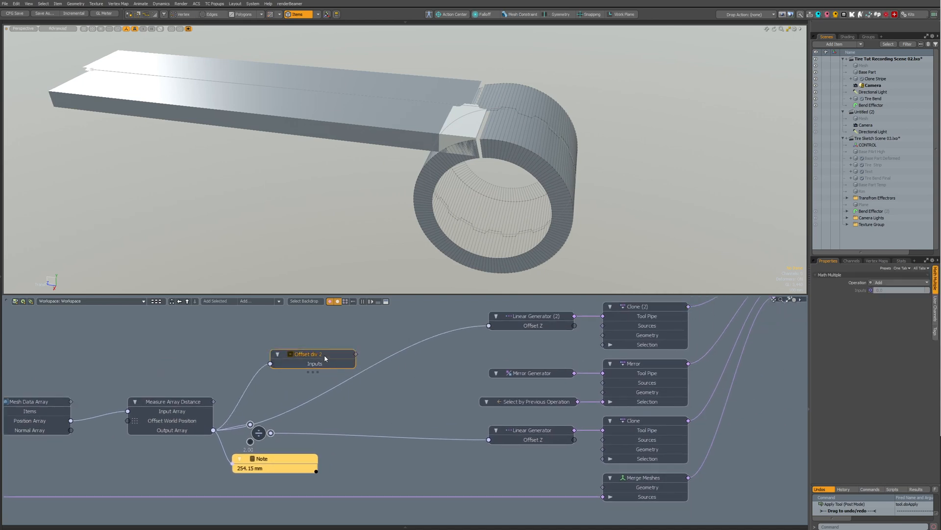
{"action": "double_click", "coordinate": [322, 355]}
{"action": "key", "text": "Right"}
{"action": "key", "text": "shift+Left"}
{"action": "key", "text": "shift+Left"}
{"action": "key", "text": "shift+Left"}
{"action": "key", "text": "shift+Left"}
{"action": "key", "text": "shift+Left"}
{"action": "key", "text": "BackSpace"}
{"action": "key", "text": "Return"}
- Insert a math node that divides by 2 between the Offset result and the -1.00 multiply node
{"action": "left_click_drag", "start_coordinate": [441, 346], "coordinate": [305, 387], "text": "alt"}
{"action": "left_click_drag", "start_coordinate": [360, 349], "coordinate": [311, 380], "text": "alt"}
{"action": "mouse_move", "coordinate": [366, 368]}
{"action": "left_mouse_down", "text": "alt"}
{"action": "mouse_move", "coordinate": [317, 376]}
{"action": "mouse_move", "coordinate": [246, 438]}
{"action": "left_mouse_up", "text": "alt"}
{"action": "scroll", "coordinate": [314, 370], "scroll_direction": "down", "scroll_amount": 2, "text": "alt"}
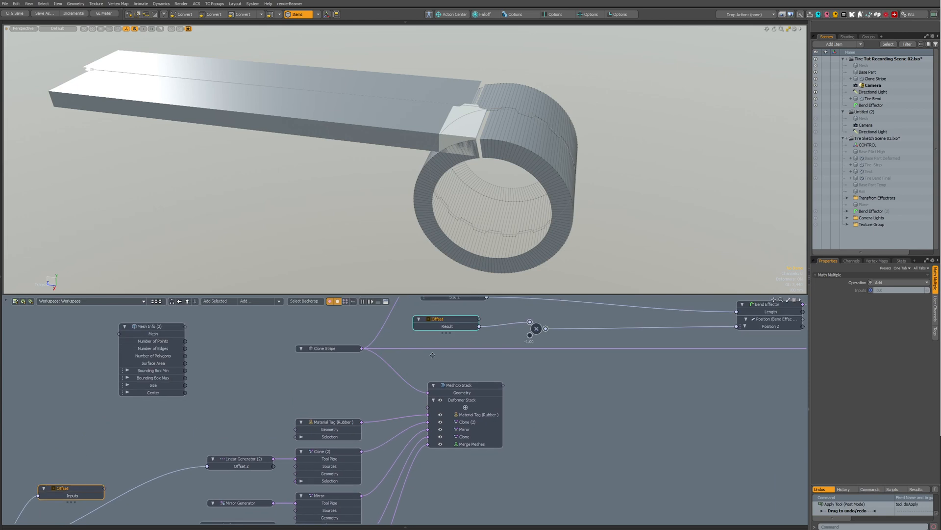
{"action": "left_click_drag", "start_coordinate": [539, 332], "coordinate": [569, 331]}
{"action": "double_click", "coordinate": [531, 324]}
{"action": "key", "text": "k"}
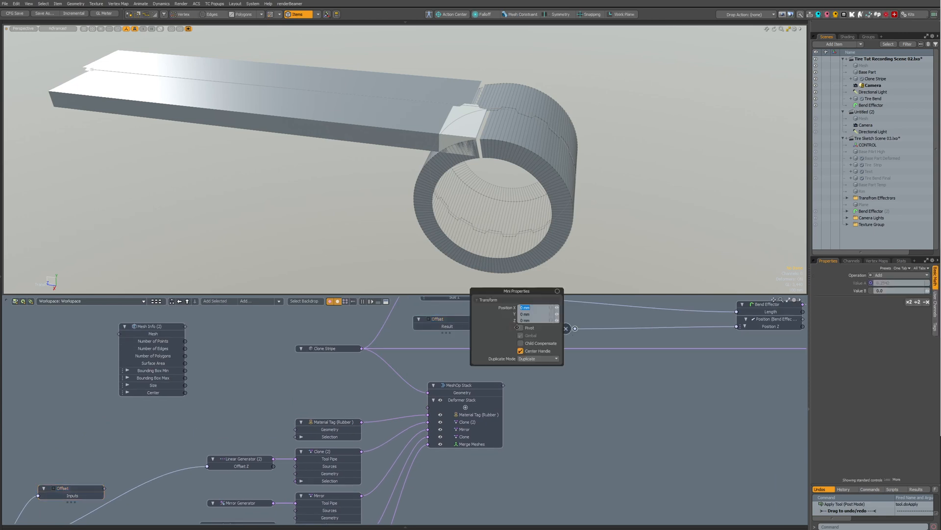
{"action": "key", "text": "q"}
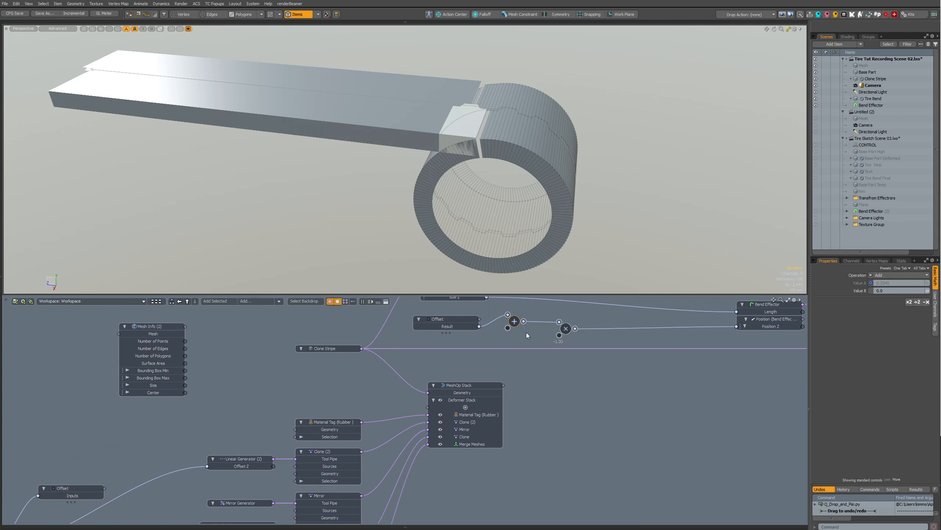
{"action": "key", "text": "k"}
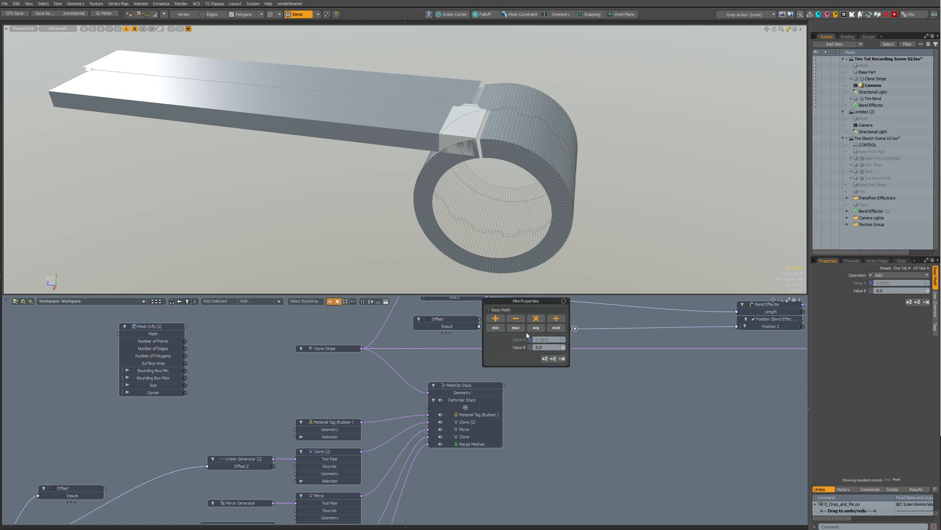
{"action": "left_click", "coordinate": [552, 359]}
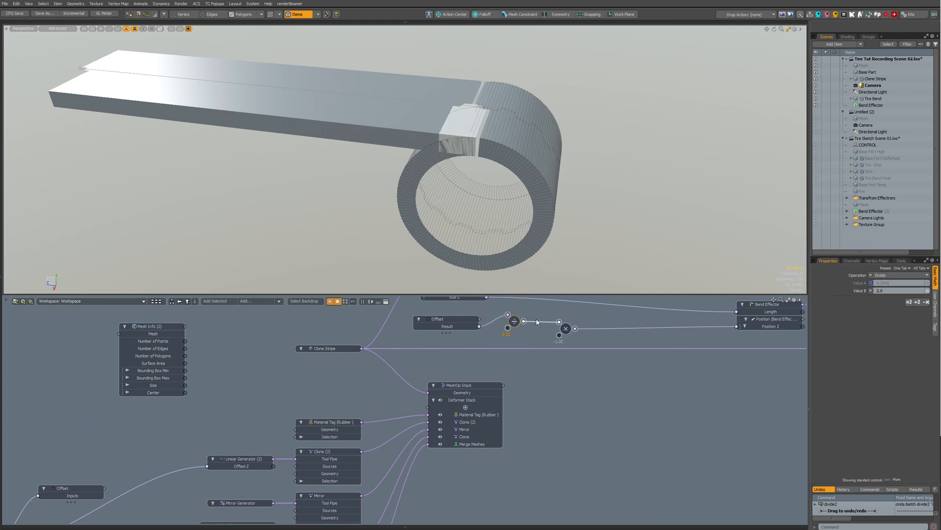
- Add the Number of Clones channel of Clone (2)'s generator to the Linear Generator (2) node, with a count of 13
{"action": "left_click_drag", "start_coordinate": [126, 88], "coordinate": [343, 166], "text": "alt+shift"}
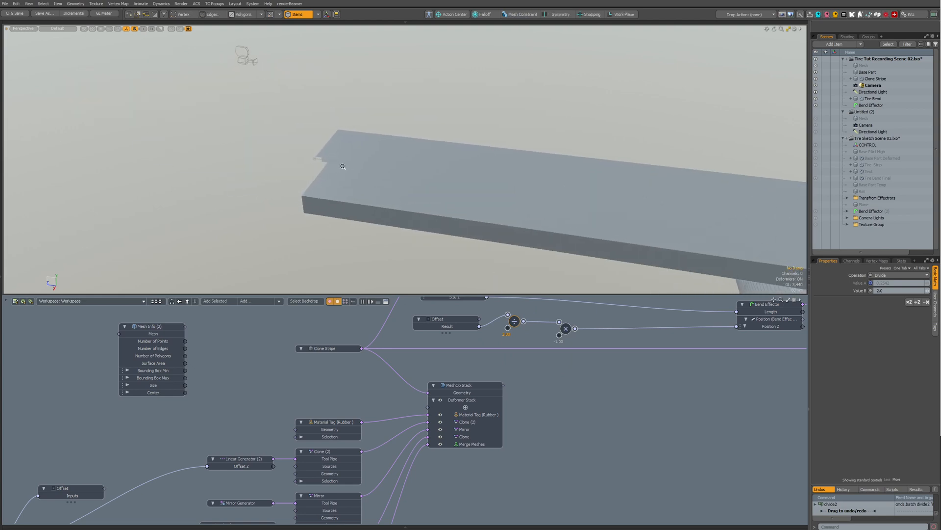
{"action": "left_click_drag", "start_coordinate": [439, 293], "coordinate": [437, 271]}
{"action": "scroll", "coordinate": [437, 271], "scroll_direction": "down", "scroll_amount": 1}
{"action": "left_click_drag", "start_coordinate": [271, 416], "coordinate": [299, 398], "text": "alt"}
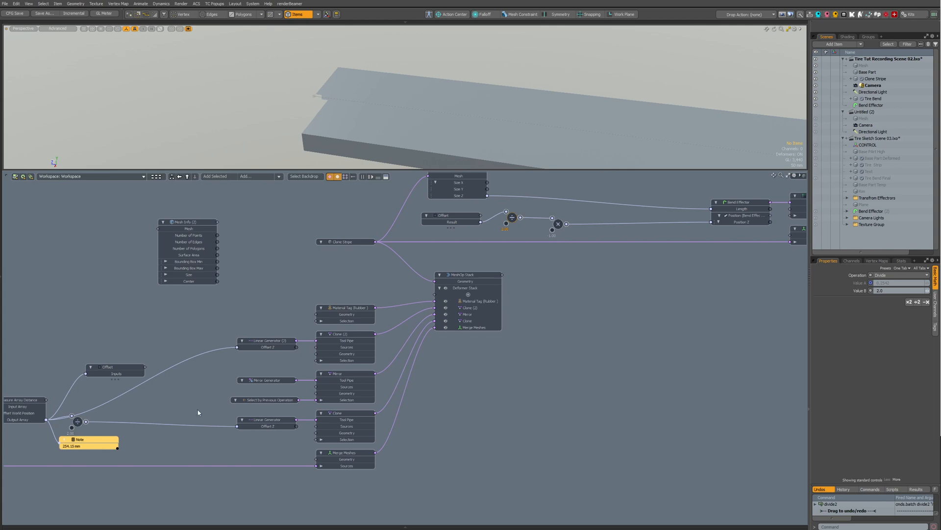
{"action": "left_click", "coordinate": [338, 334]}
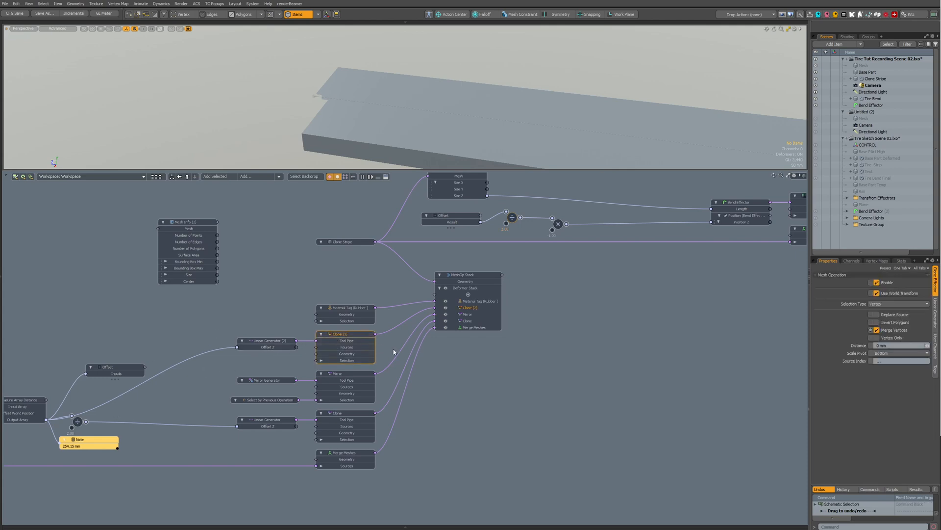
{"action": "double_click", "coordinate": [351, 354]}
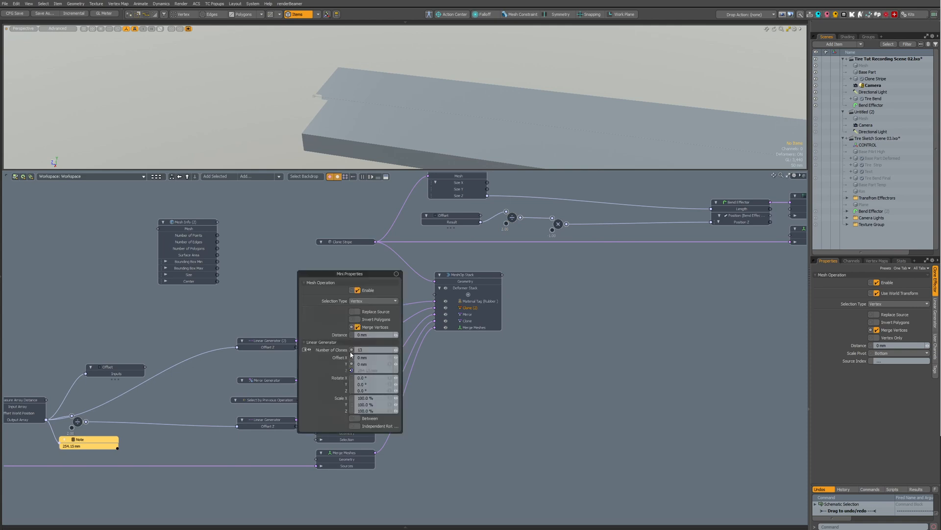
{"action": "left_click", "coordinate": [317, 351]}
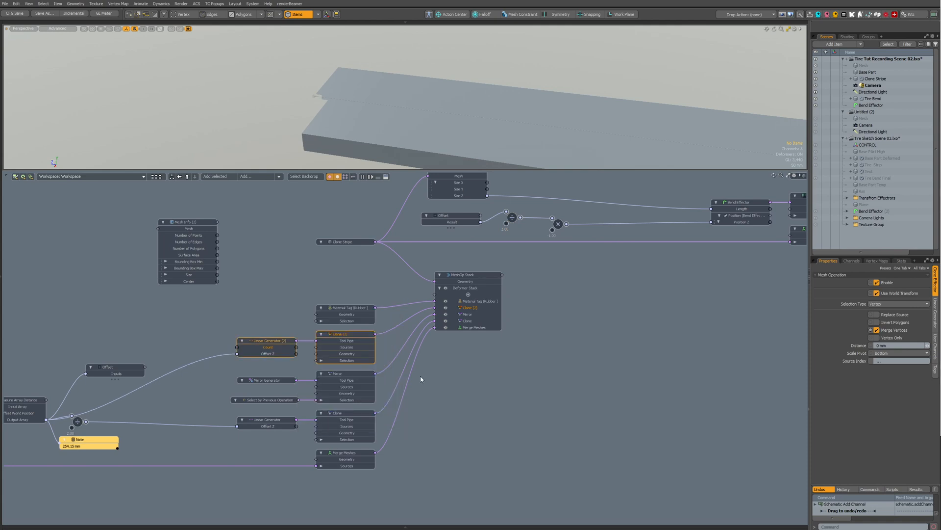
{"action": "double_click", "coordinate": [268, 347]}
{"action": "type", "text": "13"}
{"action": "key", "text": "Return"}
- Split the Count channel of Linear Generator (2) into a separate node and place it directly below Offset
{"action": "left_click_drag", "start_coordinate": [266, 342], "coordinate": [238, 343]}
{"action": "left_click", "coordinate": [268, 323]}
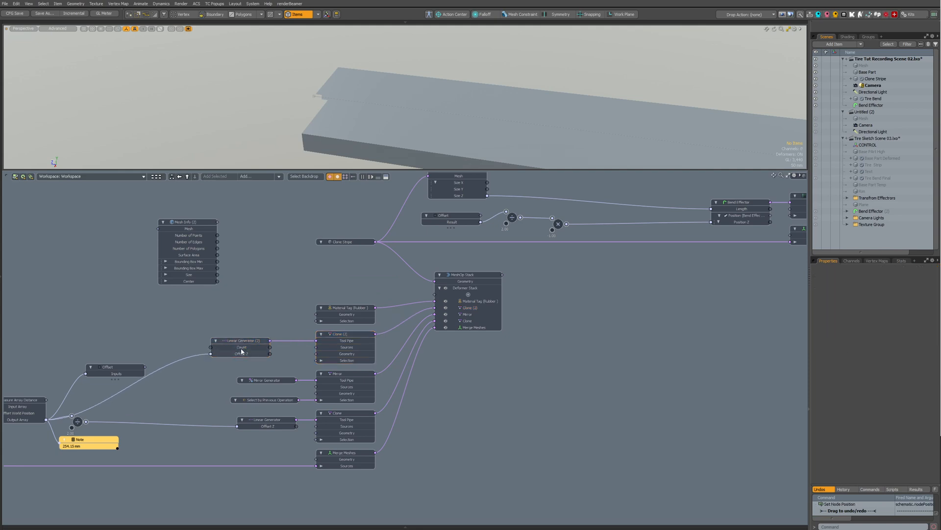
{"action": "left_click_drag", "start_coordinate": [241, 349], "coordinate": [420, 238], "text": "ctrl"}
{"action": "left_click", "coordinate": [319, 335]}
{"action": "scroll", "coordinate": [492, 228], "scroll_direction": "up", "scroll_amount": 4}
{"action": "middle_click_drag", "start_coordinate": [492, 229], "coordinate": [393, 281]}
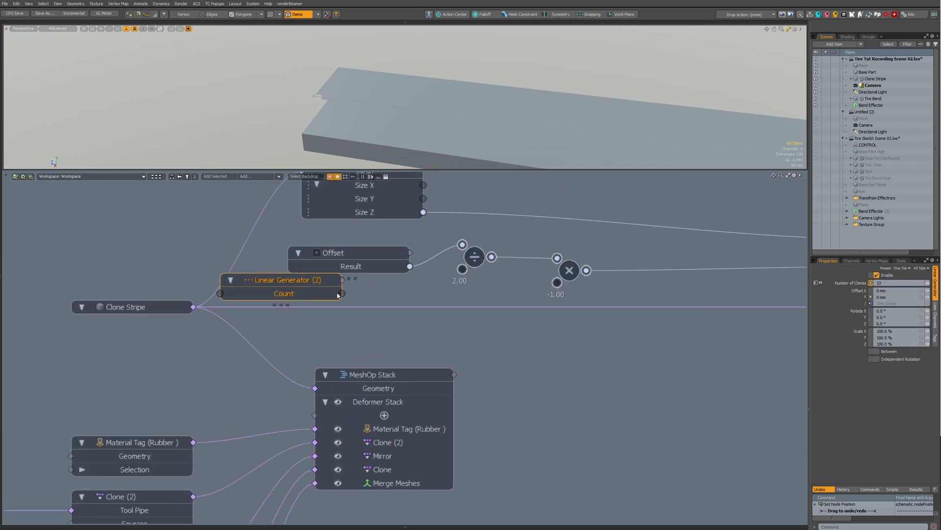
{"action": "left_click_drag", "start_coordinate": [293, 286], "coordinate": [345, 300]}
- Raise the Mesh Info, Offset and Linear Generator (2) count nodes together, and space the divide and multiply nodes away from Offset
{"action": "scroll", "coordinate": [344, 300], "scroll_direction": "down", "scroll_amount": 5}
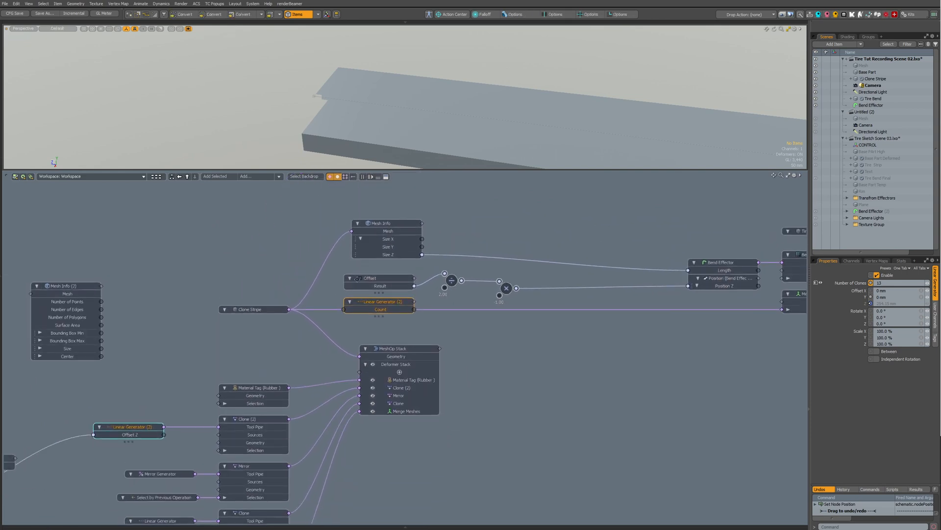
{"action": "left_click_drag", "start_coordinate": [369, 221], "coordinate": [407, 322]}
{"action": "left_click_drag", "start_coordinate": [406, 321], "coordinate": [517, 315]}
{"action": "left_click_drag", "start_coordinate": [508, 304], "coordinate": [548, 289]}
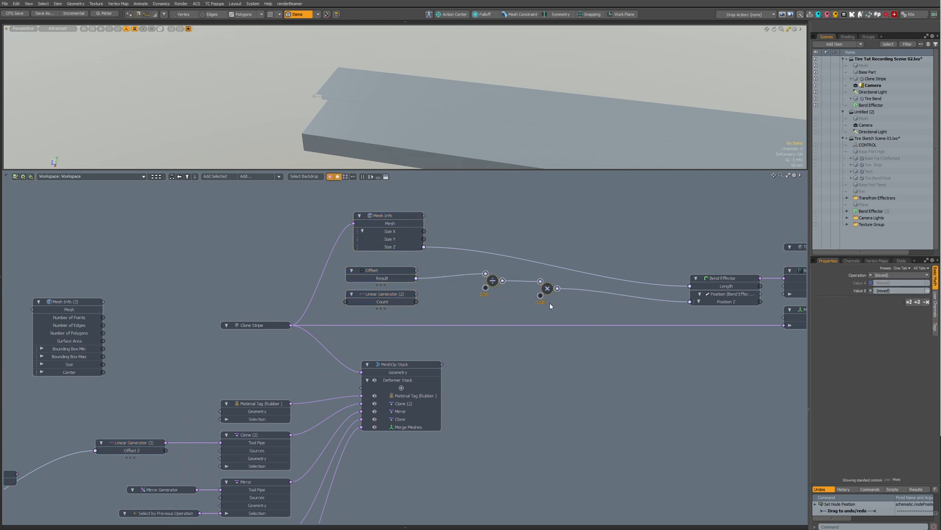
- Following the sketch's B = count × offset, multiply the Offset result by the Linear Generator (2) Count in a new math node
{"action": "left_click", "coordinate": [369, 275]}
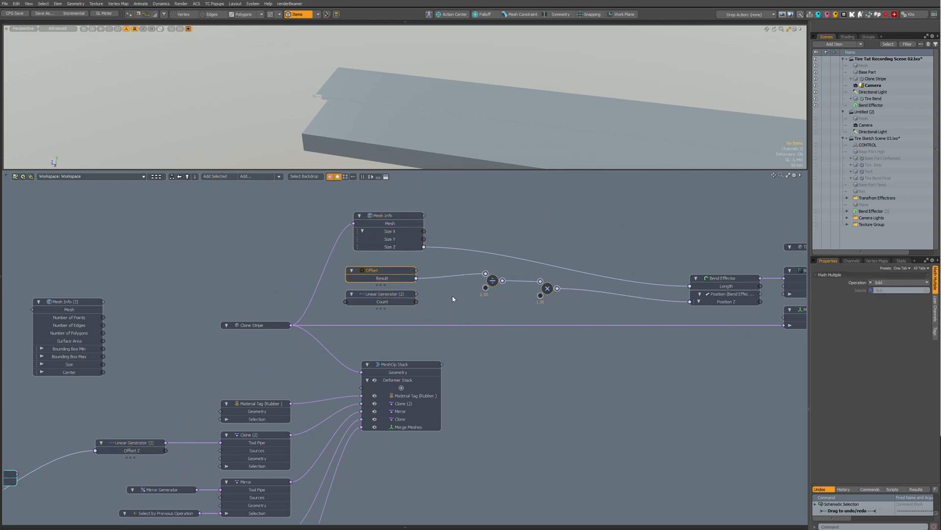
{"action": "key", "text": "alt+Tab"}
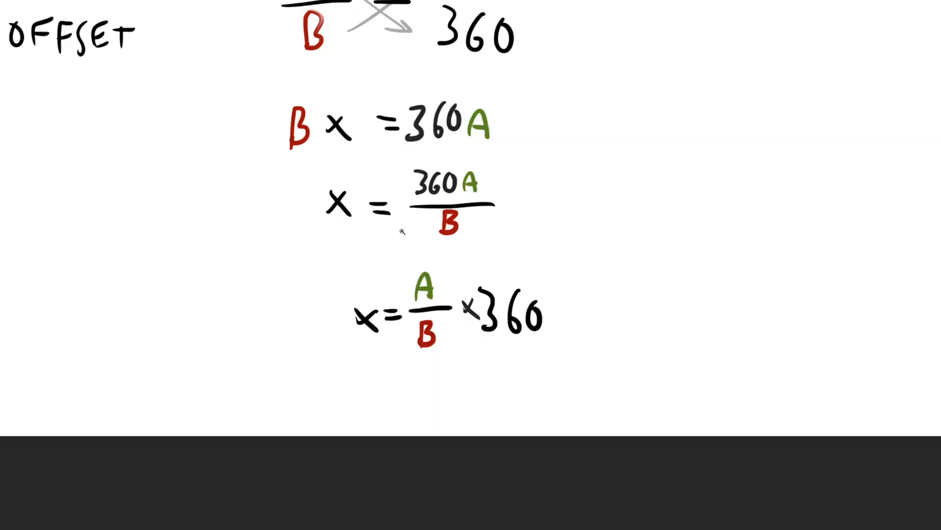
{"action": "mouse_move", "coordinate": [403, 231]}
{"action": "left_mouse_down", "text": "ctrl"}
{"action": "mouse_move", "coordinate": [363, 221]}
{"action": "mouse_move", "coordinate": [339, 191]}
{"action": "left_mouse_up", "text": "ctrl"}
{"action": "left_click_drag", "start_coordinate": [340, 191], "coordinate": [349, 268]}
{"action": "left_click_drag", "start_coordinate": [329, 215], "coordinate": [362, 228], "text": "ctrl"}
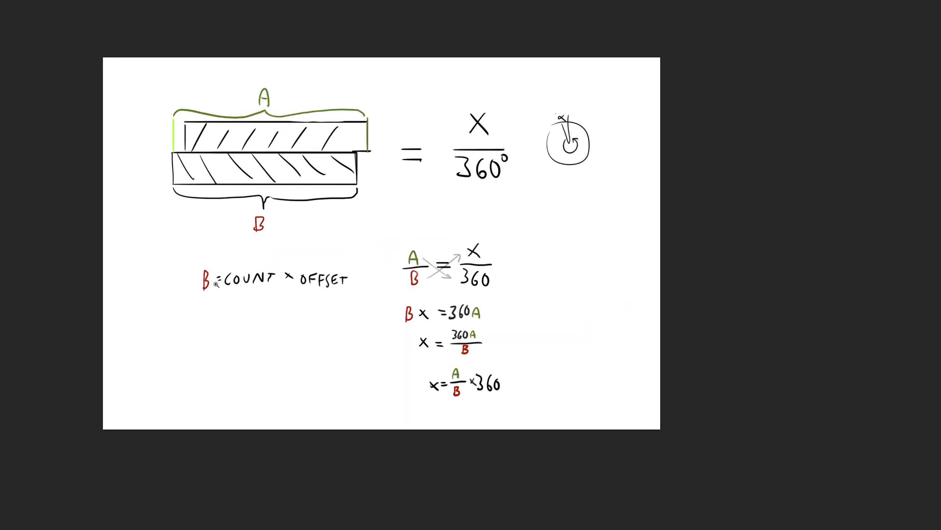
{"action": "key", "text": "alt+Tab"}
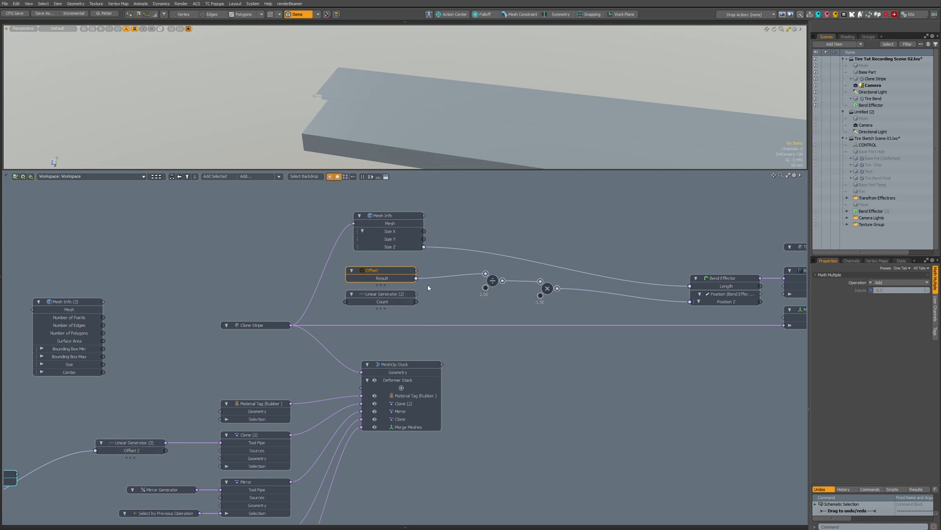
{"action": "key", "text": "plus"}
{"action": "left_click_drag", "start_coordinate": [446, 274], "coordinate": [485, 273]}
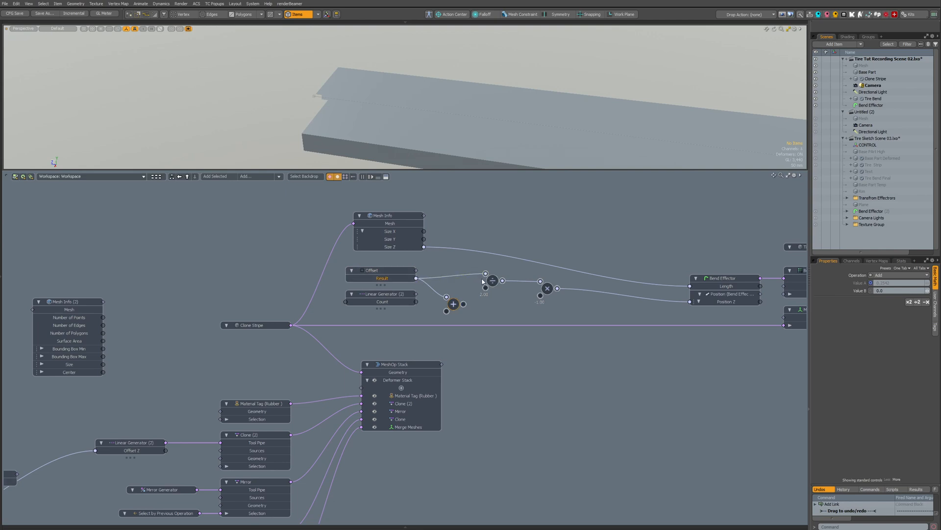
{"action": "left_click_drag", "start_coordinate": [417, 304], "coordinate": [447, 311]}
{"action": "double_click", "coordinate": [452, 308]}
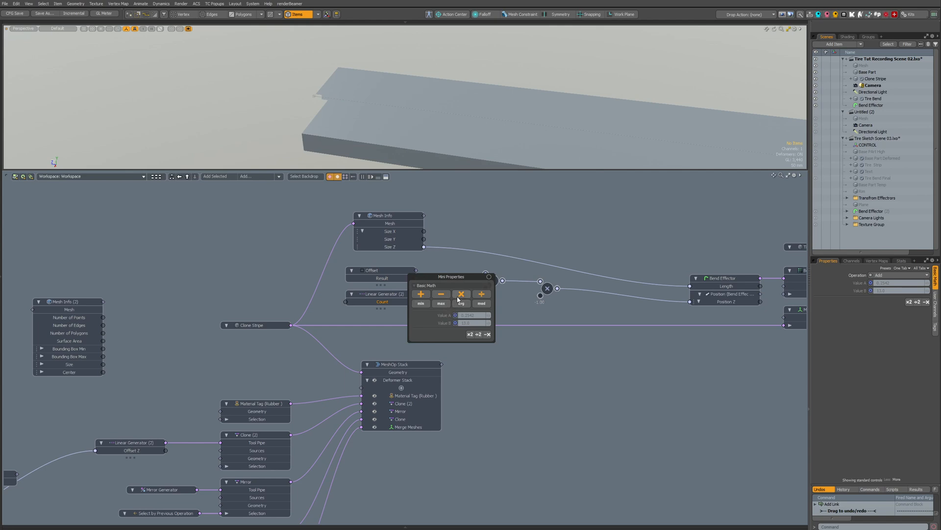
{"action": "left_click", "coordinate": [462, 296]}
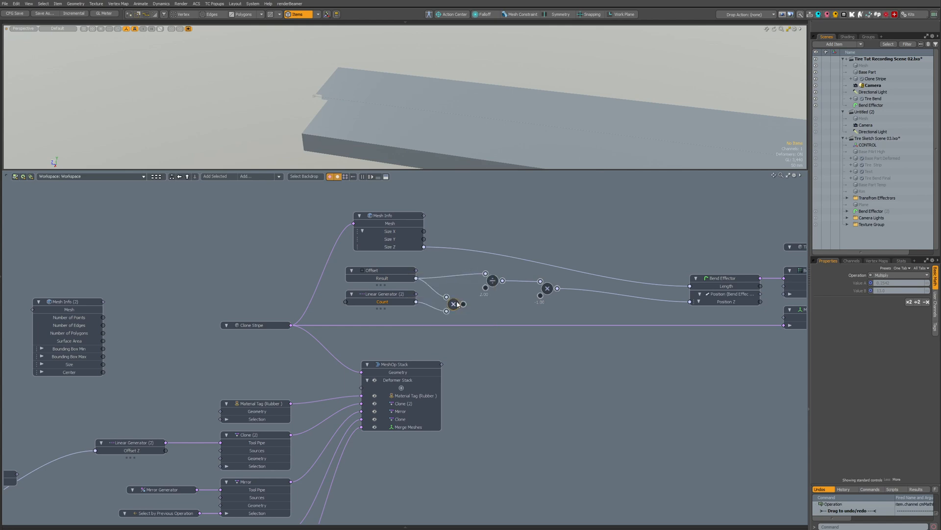
{"action": "mouse_move", "coordinate": [459, 306]}
{"action": "left_mouse_down"}
{"action": "mouse_move", "coordinate": [451, 274]}
{"action": "mouse_move", "coordinate": [456, 305]}
{"action": "left_mouse_up"}
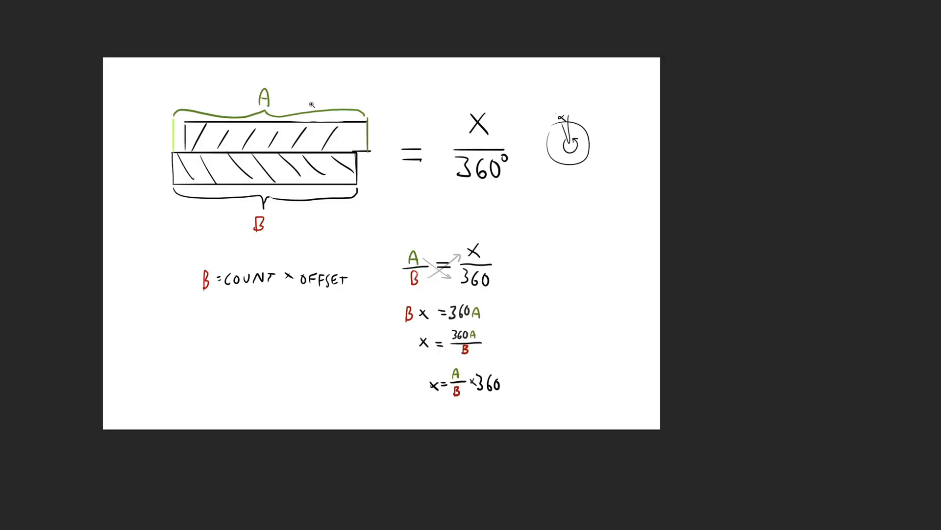
- Align Mesh Info with Offset and insert a Divide math node between its Size Z output and the Bend Effector
{"action": "key", "text": "alt+Tab"}
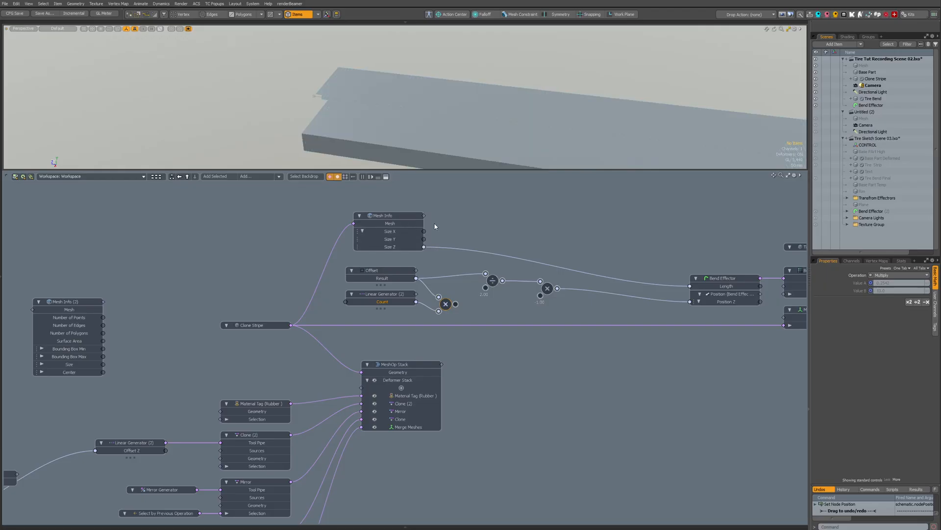
{"action": "left_click_drag", "start_coordinate": [410, 218], "coordinate": [400, 219]}
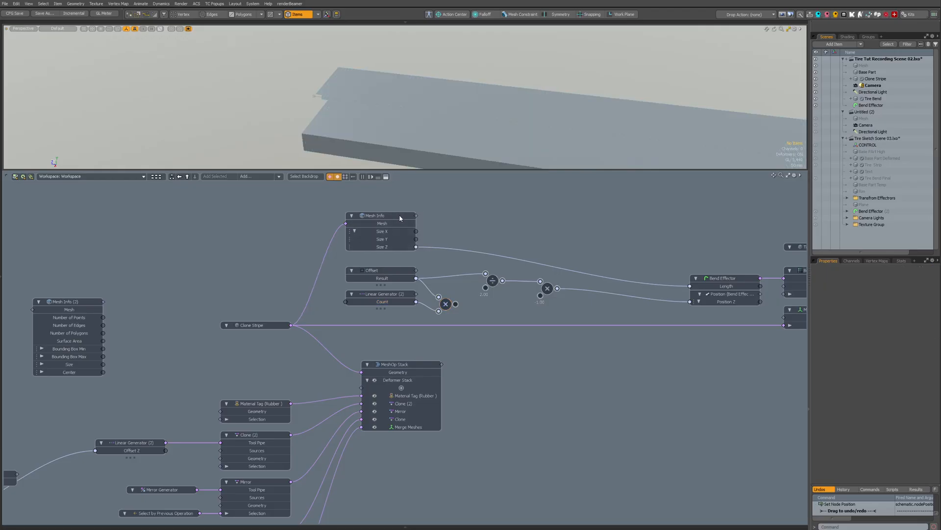
{"action": "key", "text": "plus"}
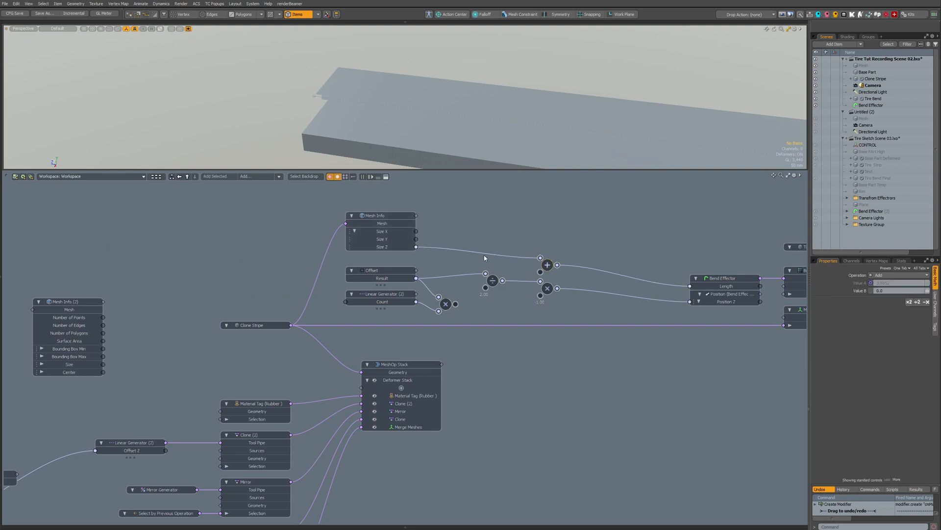
{"action": "left_click_drag", "start_coordinate": [553, 268], "coordinate": [505, 249]}
{"action": "double_click", "coordinate": [505, 249]}
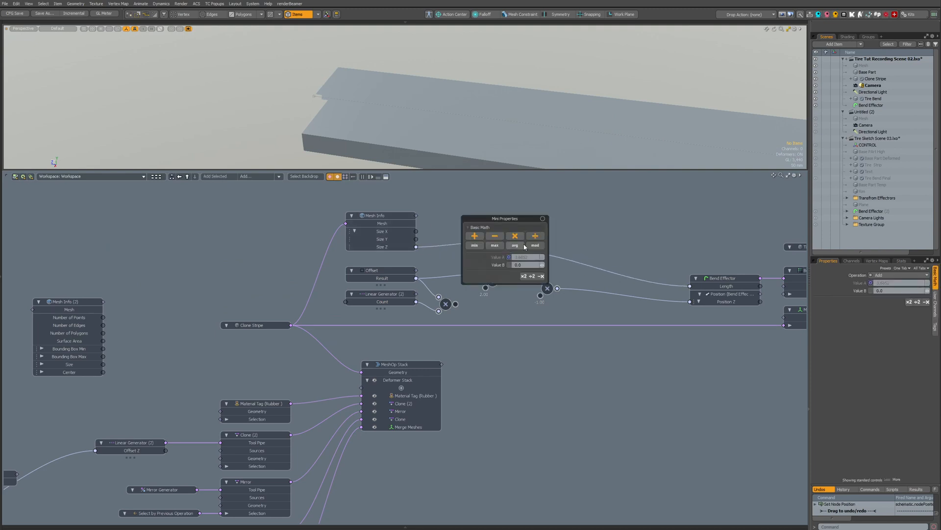
{"action": "left_click", "coordinate": [539, 239]}
- Link the count-times-offset product to the second input of the Size Z divide node, and tidy the math nodes' layout
{"action": "left_click_drag", "start_coordinate": [573, 229], "coordinate": [464, 250], "text": "alt"}
{"action": "left_click_drag", "start_coordinate": [545, 123], "coordinate": [530, 122], "text": "ctrl+alt"}
{"action": "left_click_drag", "start_coordinate": [530, 122], "coordinate": [329, 58], "text": "alt+shift"}
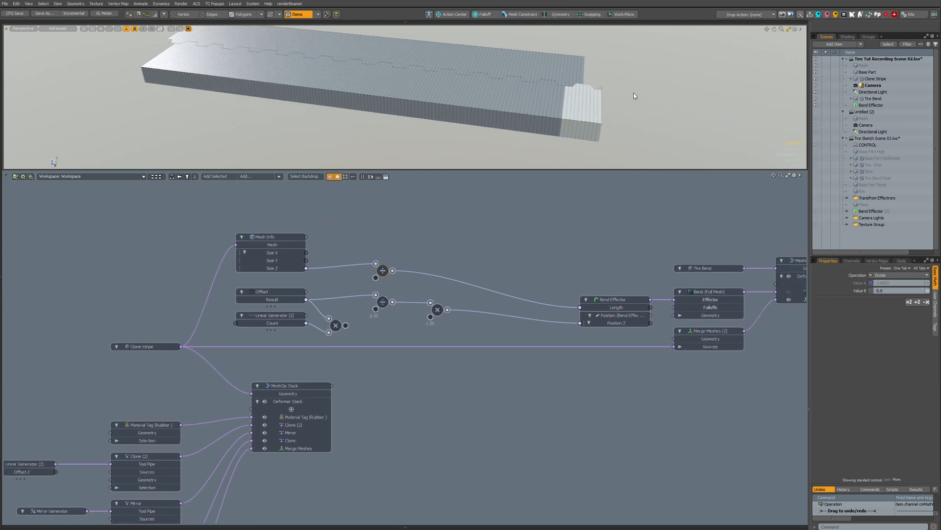
{"action": "left_click_drag", "start_coordinate": [346, 325], "coordinate": [375, 278]}
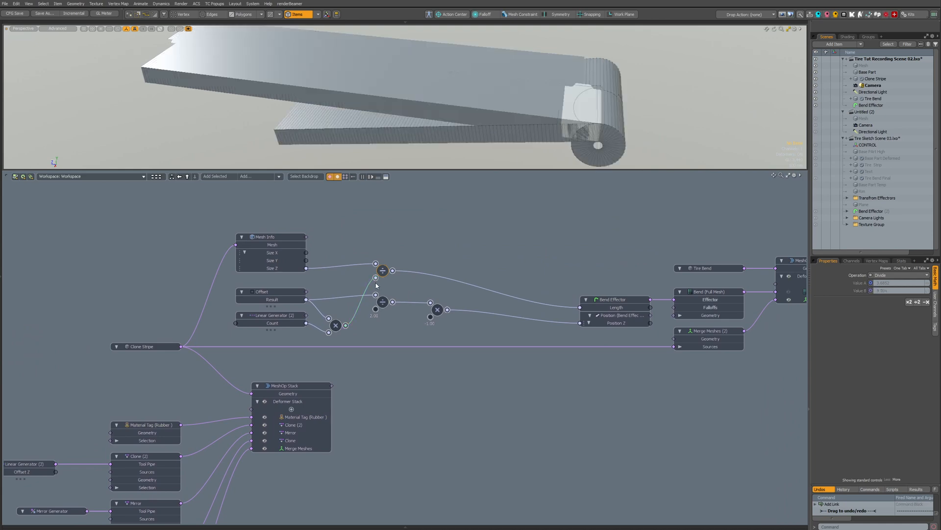
{"action": "left_click_drag", "start_coordinate": [336, 325], "coordinate": [390, 263]}
{"action": "left_click_drag", "start_coordinate": [383, 301], "coordinate": [444, 318]}
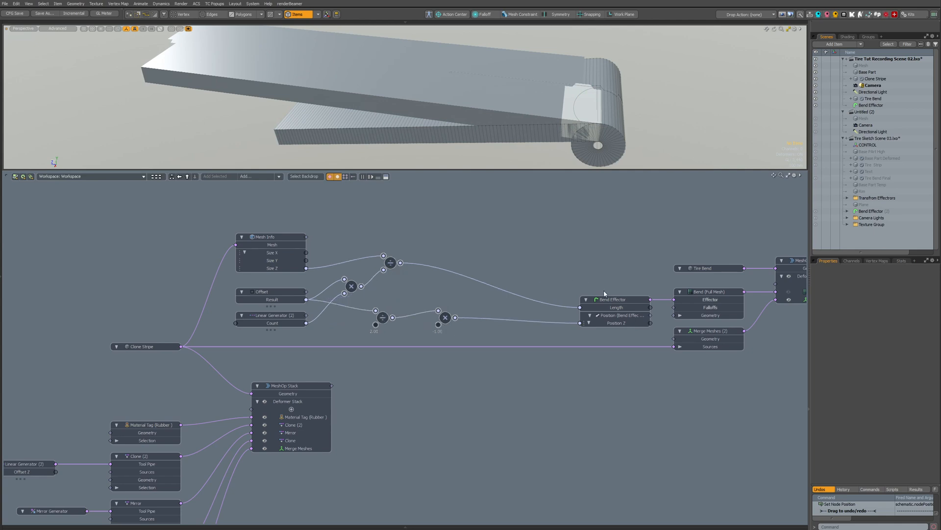
- Add the Angle channel to the Bend Effector node and reroute the divide result from its Length input to Angle
{"action": "left_click", "coordinate": [614, 300]}
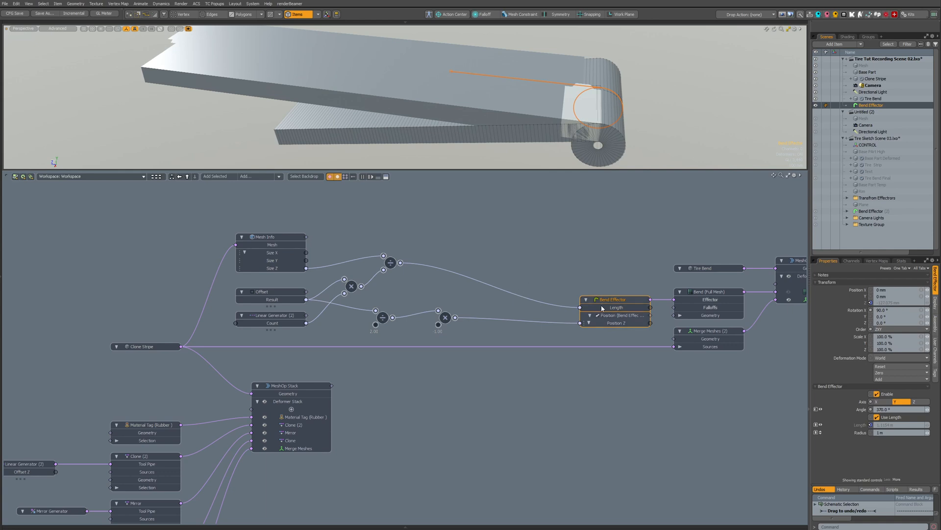
{"action": "scroll", "coordinate": [611, 302], "scroll_direction": "up", "scroll_amount": 2}
{"action": "left_click", "coordinate": [618, 301]}
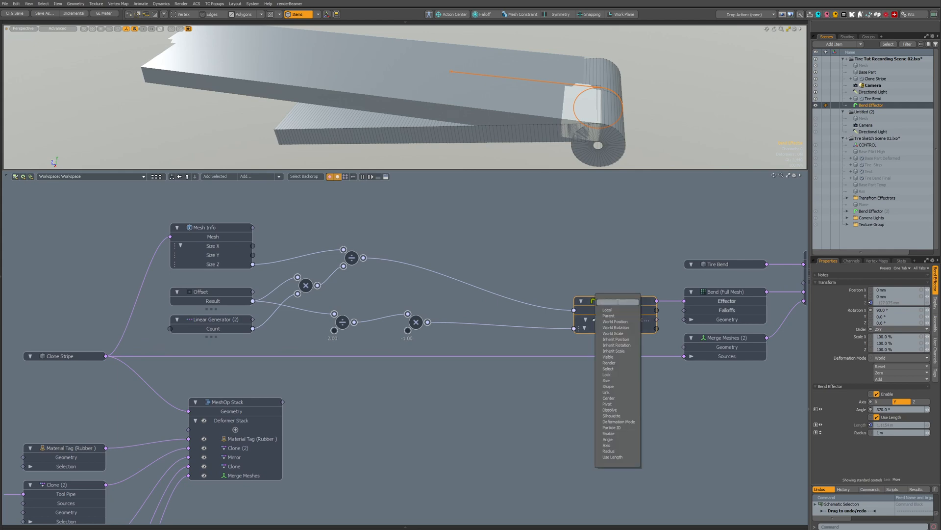
{"action": "left_click", "coordinate": [614, 374]}
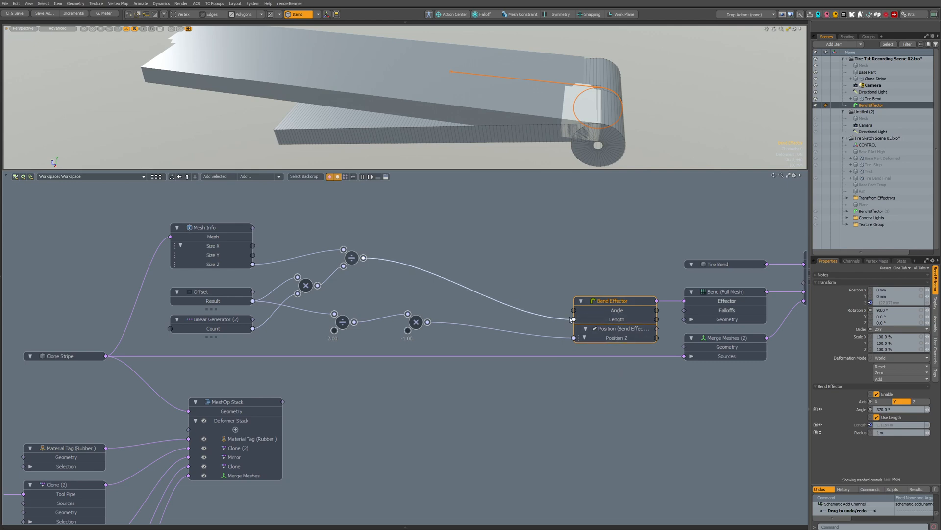
{"action": "left_click_drag", "start_coordinate": [572, 320], "coordinate": [574, 310]}
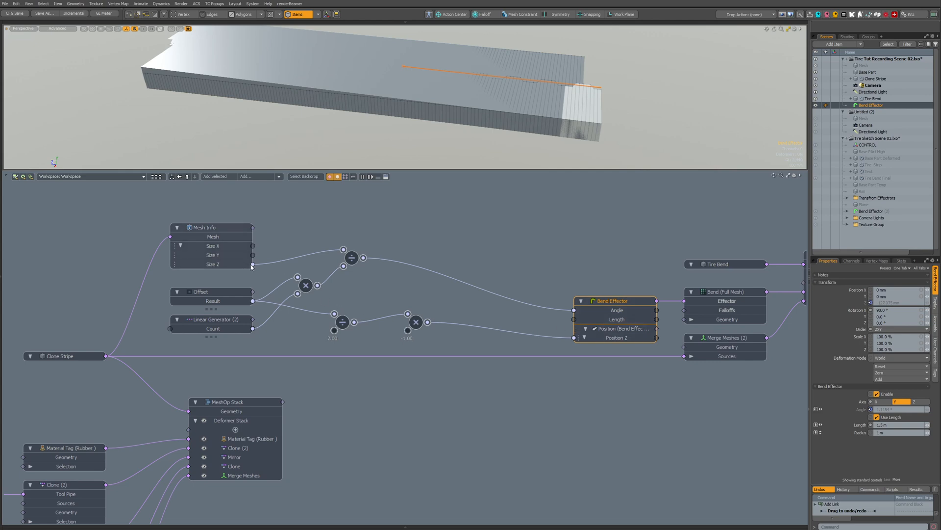
- Link Mesh Info's Size Z to the Bend Effector's Length, and move the upper divide and multiply nodes clear of the links
{"action": "left_click_drag", "start_coordinate": [252, 265], "coordinate": [602, 321]}
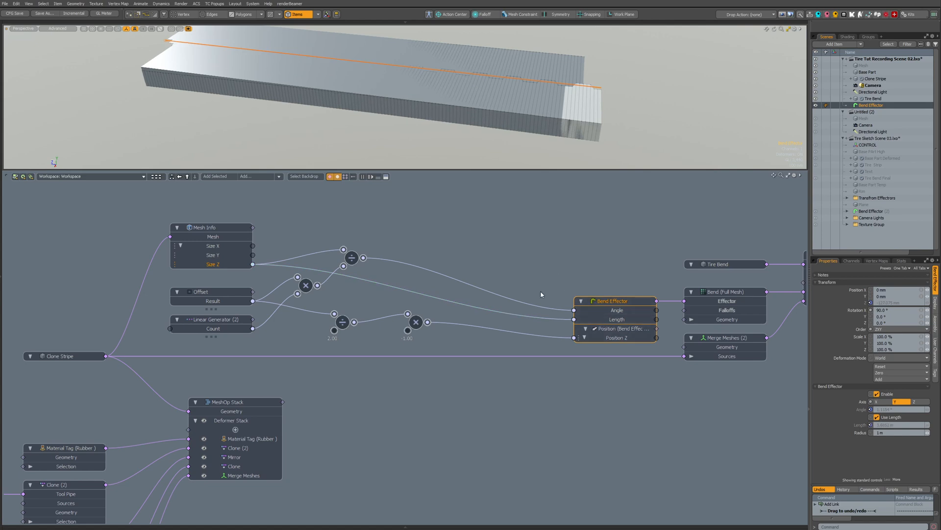
{"action": "left_click_drag", "start_coordinate": [352, 257], "coordinate": [389, 240]}
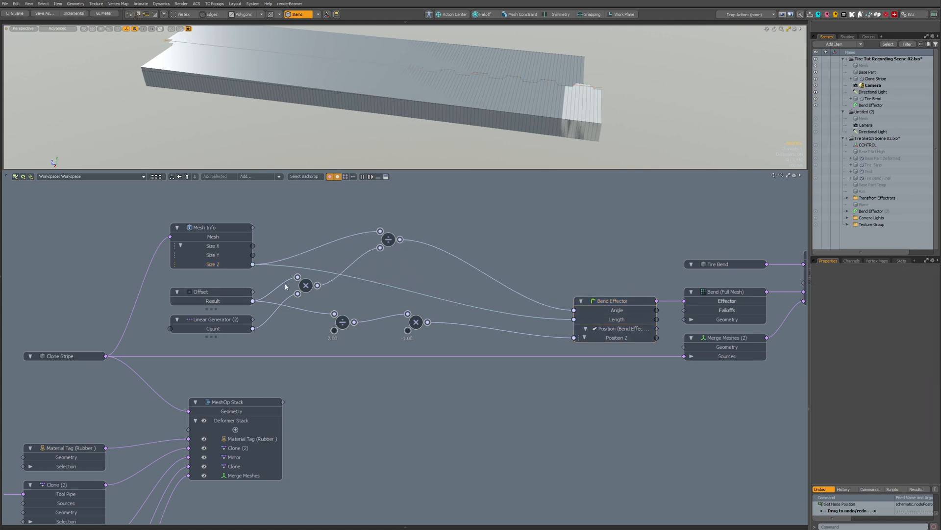
{"action": "left_click_drag", "start_coordinate": [300, 289], "coordinate": [345, 268]}
{"action": "scroll", "coordinate": [371, 247], "scroll_direction": "down", "scroll_amount": 3}
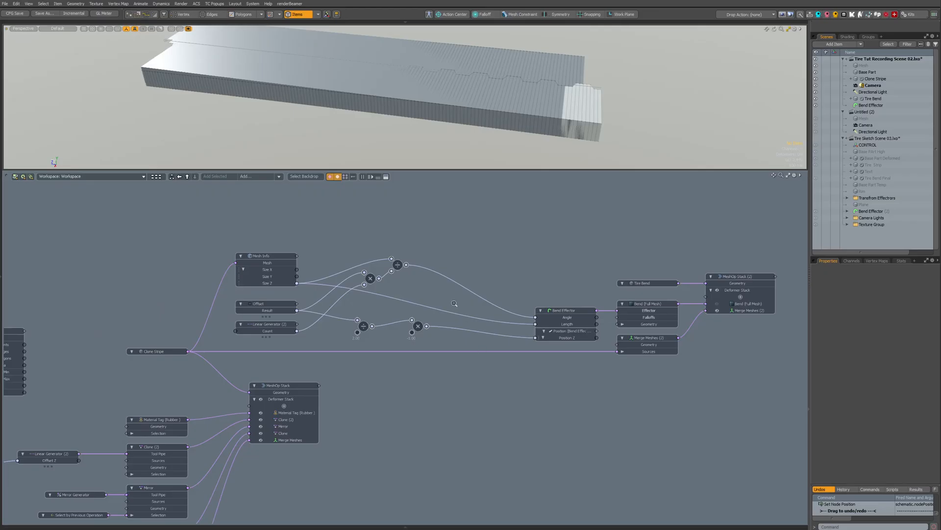
{"action": "scroll", "coordinate": [454, 303], "scroll_direction": "up", "scroll_amount": 1}
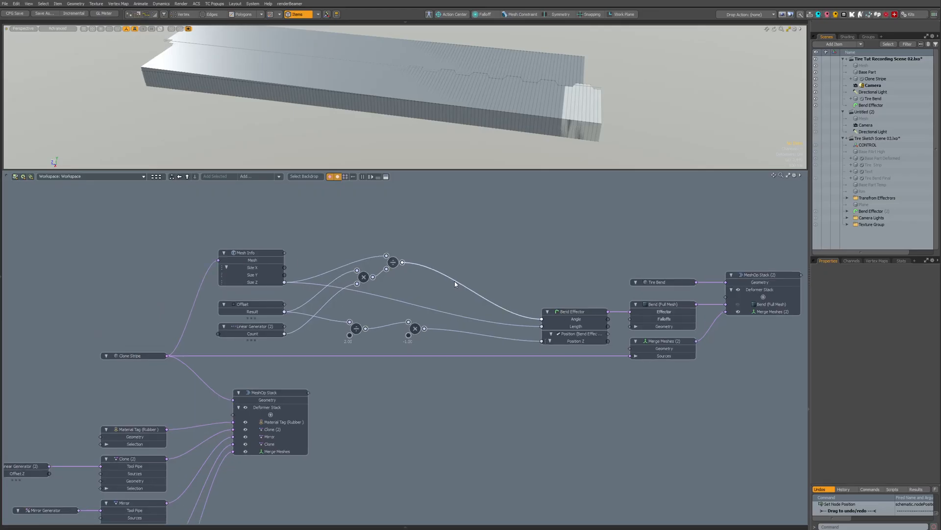
- Insert a Multiply math node with Value B 360 on the link between the divide node and the Bend Effector's Angle
{"action": "left_click", "coordinate": [455, 281]}
{"action": "key", "text": "+"}
{"action": "key", "text": "p"}
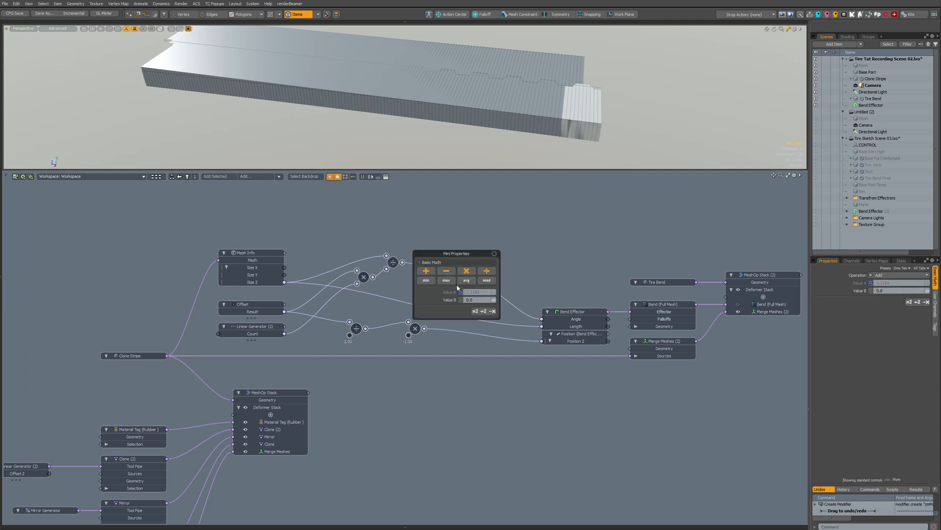
{"action": "left_click", "coordinate": [467, 271]}
{"action": "left_click", "coordinate": [472, 300]}
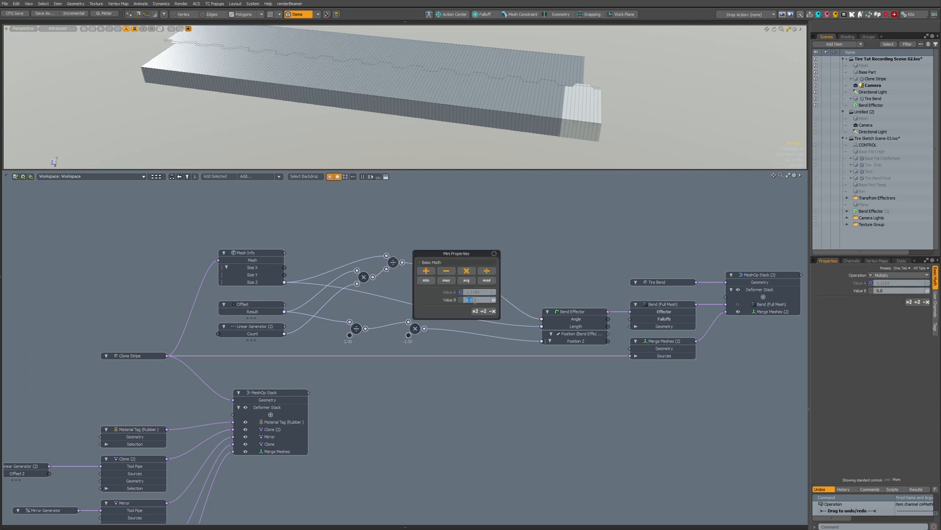
{"action": "key", "text": "Return"}
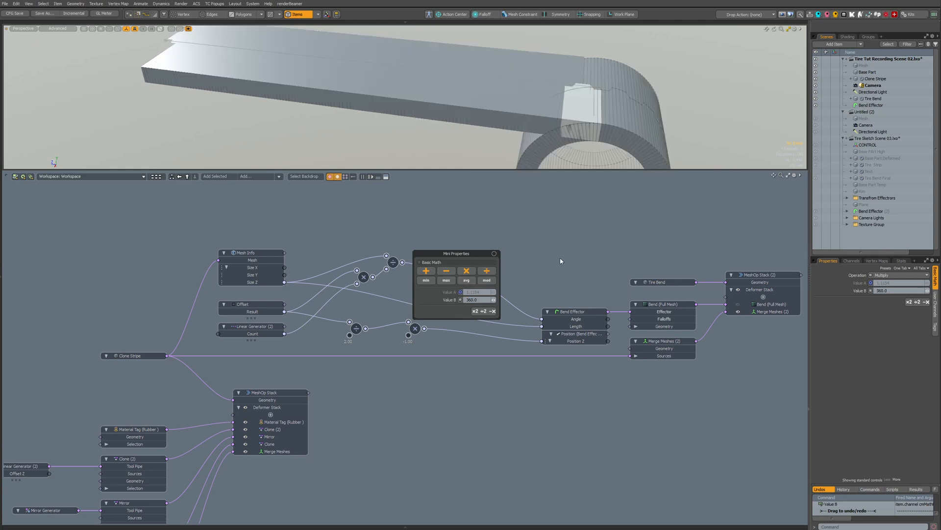
- Enlarge the 3D viewport and select the Tire Bend mesh's boundary edges to examine the ring for open seams
{"action": "left_click_drag", "start_coordinate": [628, 116], "coordinate": [553, 89], "text": "alt+shift"}
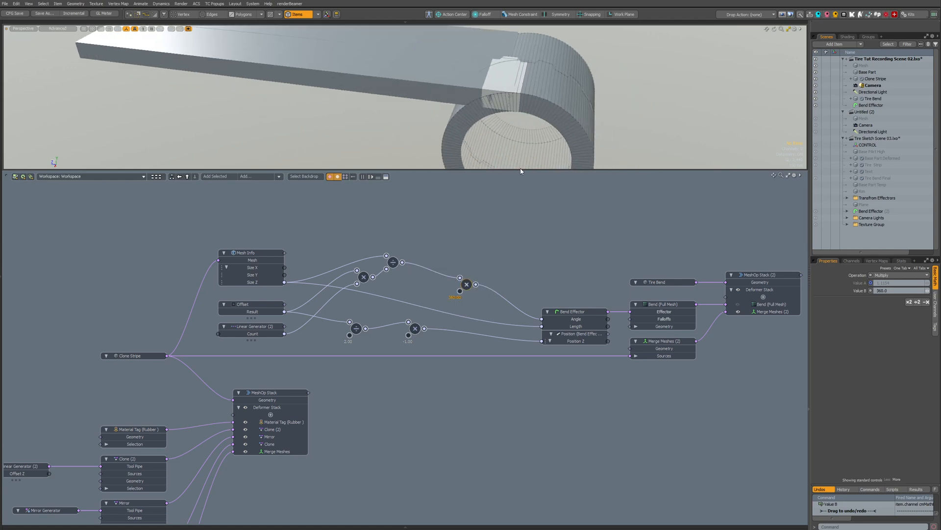
{"action": "left_click_drag", "start_coordinate": [521, 169], "coordinate": [521, 278]}
{"action": "scroll", "coordinate": [529, 138], "scroll_direction": "up", "scroll_amount": 4}
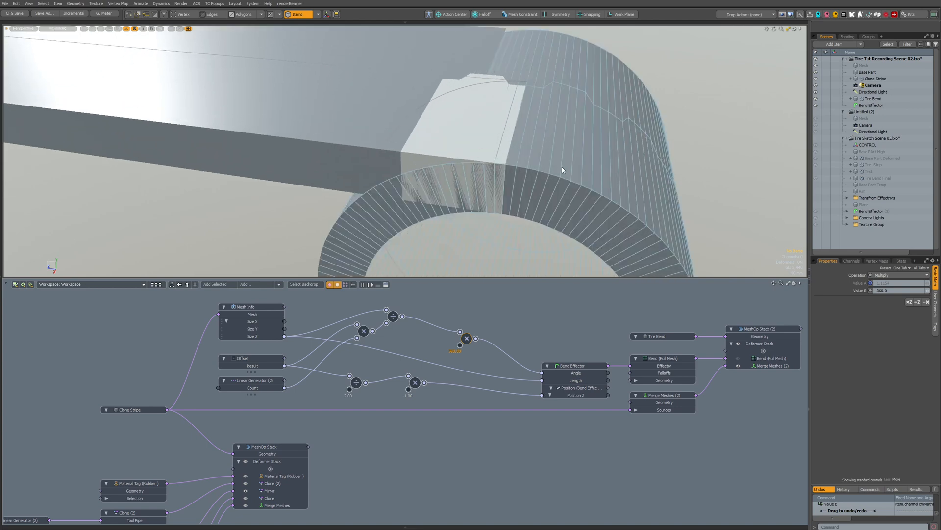
{"action": "left_click", "coordinate": [562, 170]}
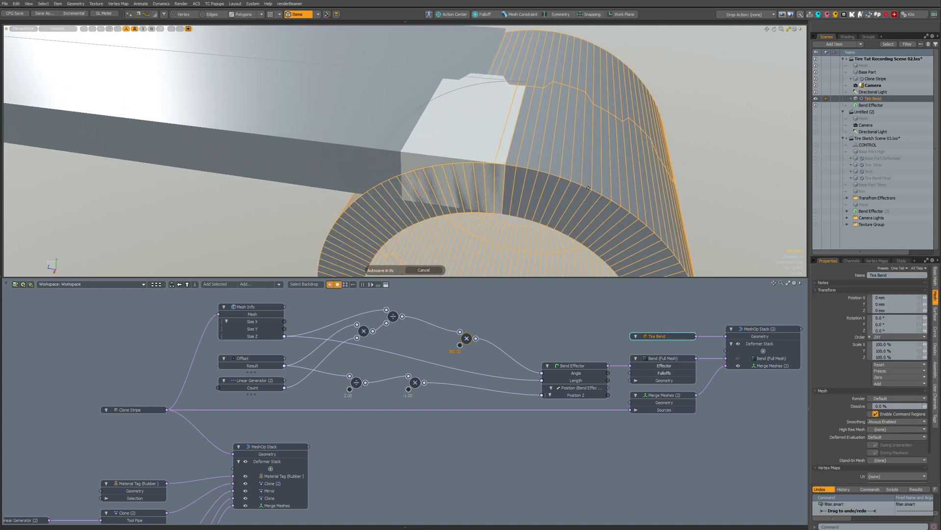
{"action": "left_click_drag", "start_coordinate": [577, 192], "coordinate": [399, 189], "text": "alt"}
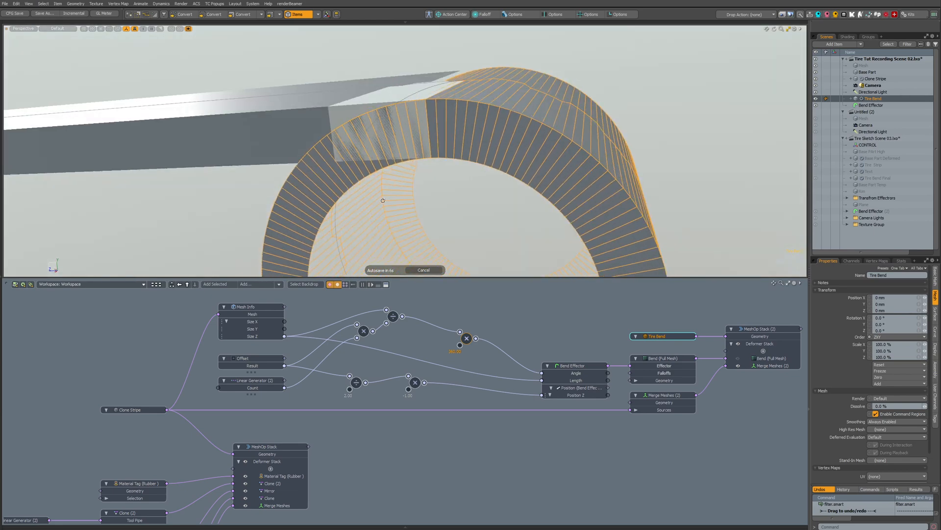
{"action": "key", "text": "2"}
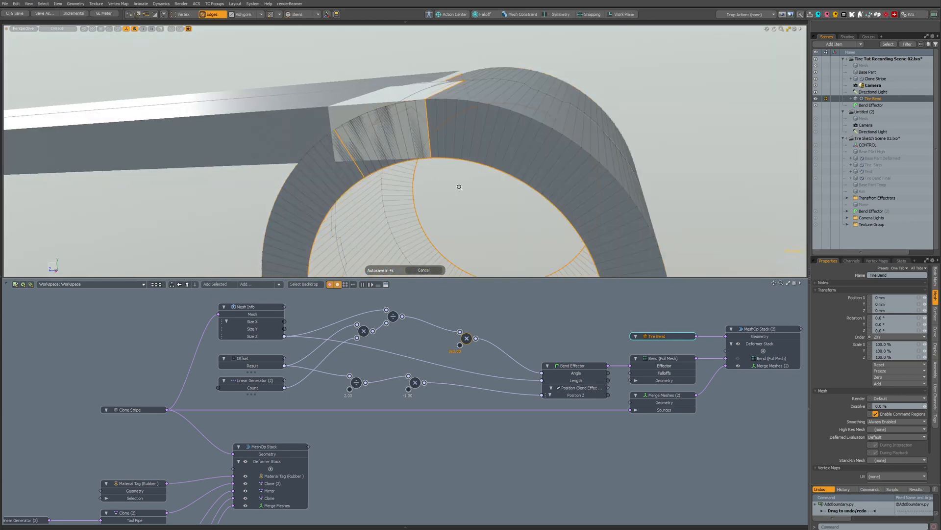
{"action": "key", "text": "i"}
{"action": "left_click_drag", "start_coordinate": [466, 186], "coordinate": [458, 125], "text": "alt"}
{"action": "key", "text": "Escape"}
{"action": "key", "text": "ctrl+3"}
{"action": "left_click", "coordinate": [616, 141]}
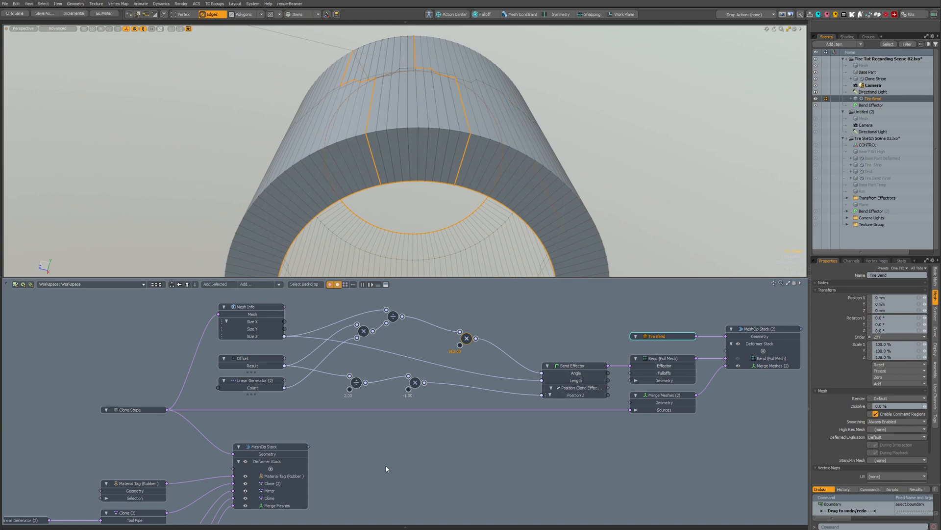
- Add a Vertex Merge operation to MeshOp Stack (2), raising the stack and Tire Bend nodes so it fits beneath Tire Bend
{"action": "left_click_drag", "start_coordinate": [387, 468], "coordinate": [300, 496], "text": "alt"}
{"action": "left_click_drag", "start_coordinate": [587, 367], "coordinate": [588, 339]}
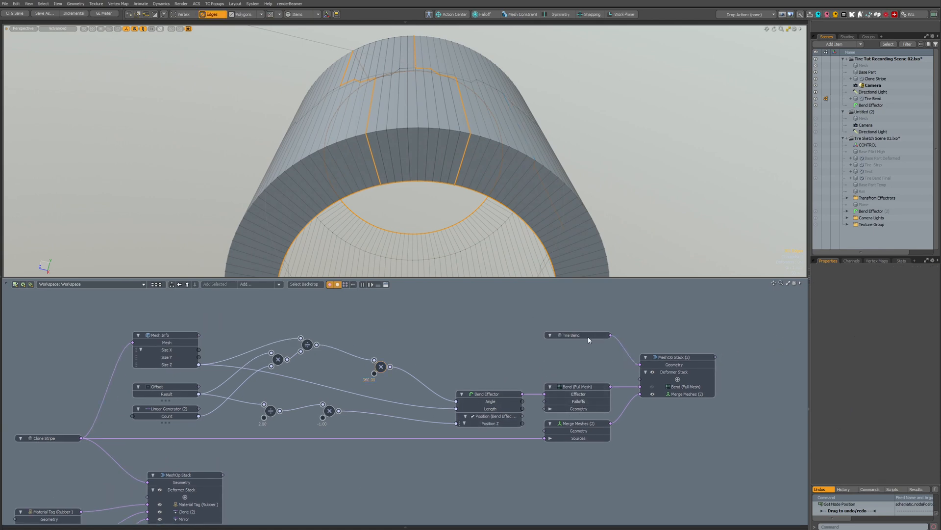
{"action": "left_click_drag", "start_coordinate": [689, 361], "coordinate": [690, 339]}
{"action": "left_click_drag", "start_coordinate": [640, 357], "coordinate": [599, 362]}
{"action": "type", "text": "me"}
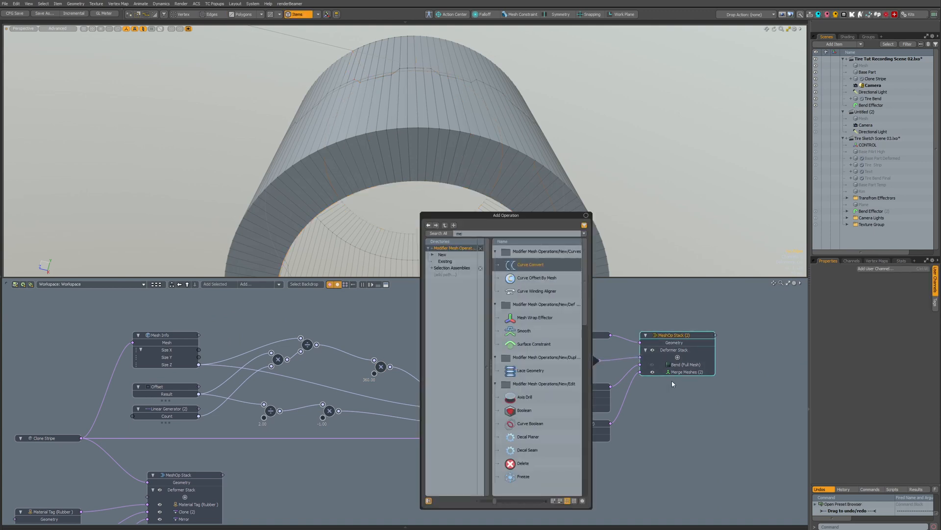
{"action": "type", "text": "r"}
{"action": "key", "text": "Down"}
{"action": "key", "text": "Down"}
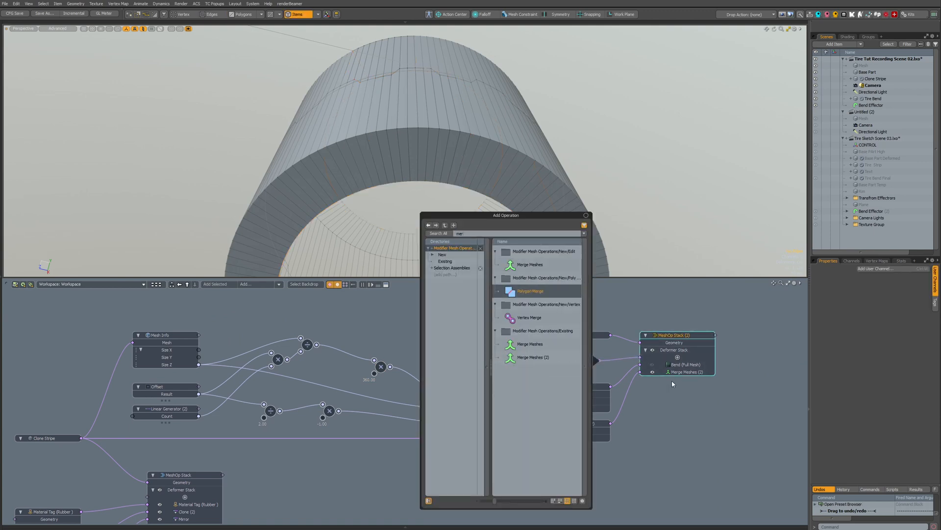
{"action": "key", "text": "Return"}
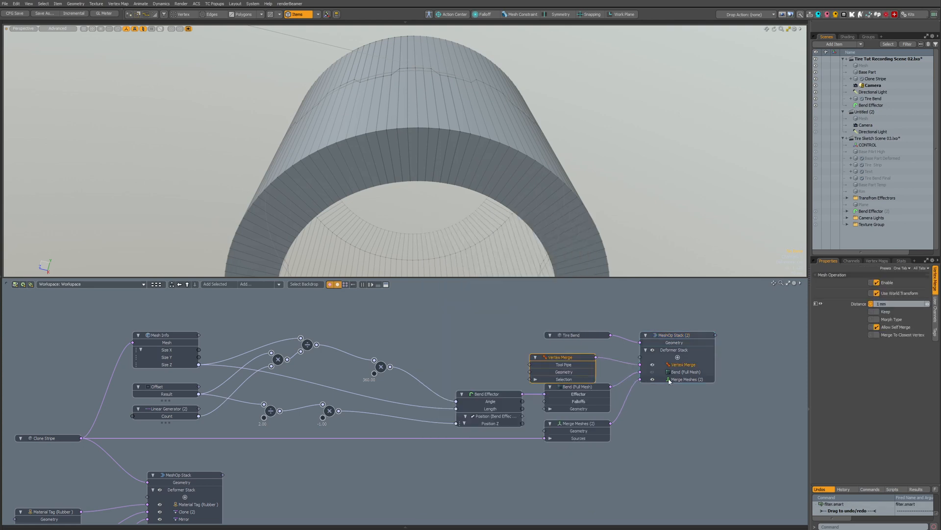
{"action": "left_click_drag", "start_coordinate": [542, 364], "coordinate": [556, 356]}
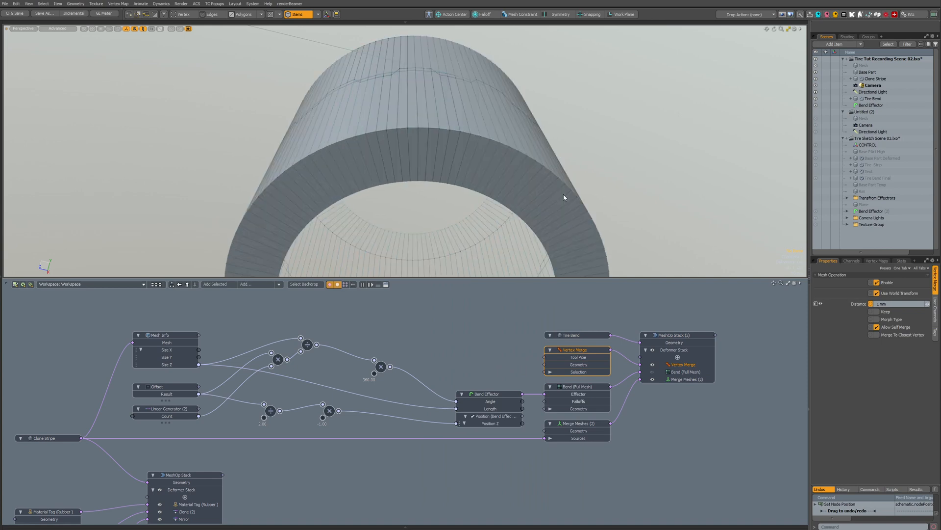
- Select the Tire Bend mesh's boundary edges again to check the seams after the vertex merge
{"action": "left_click", "coordinate": [563, 240]}
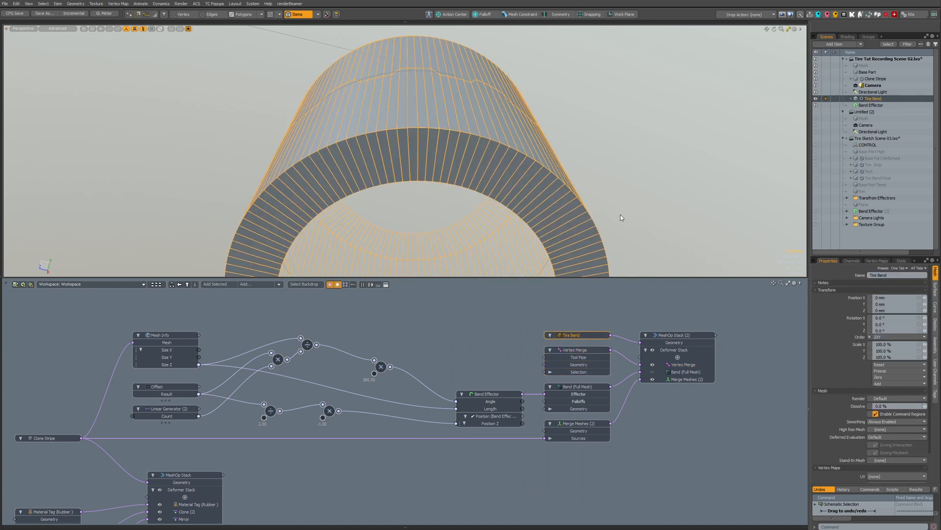
{"action": "key", "text": "ctrl+1"}
{"action": "key", "text": "ctrl+2"}
{"action": "left_click", "coordinate": [621, 189]}
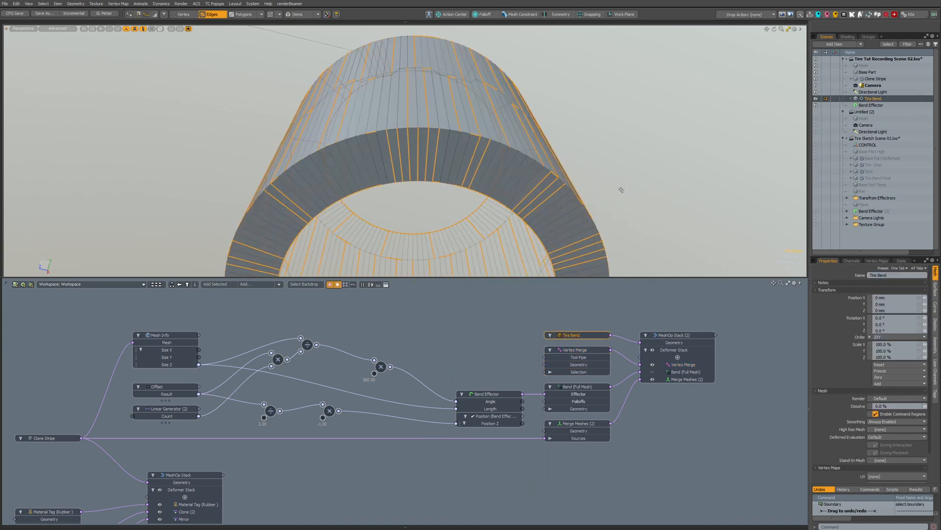
{"action": "left_click", "coordinate": [622, 190]}
{"action": "key", "text": "ctrl+2"}
{"action": "left_click", "coordinate": [621, 157]}
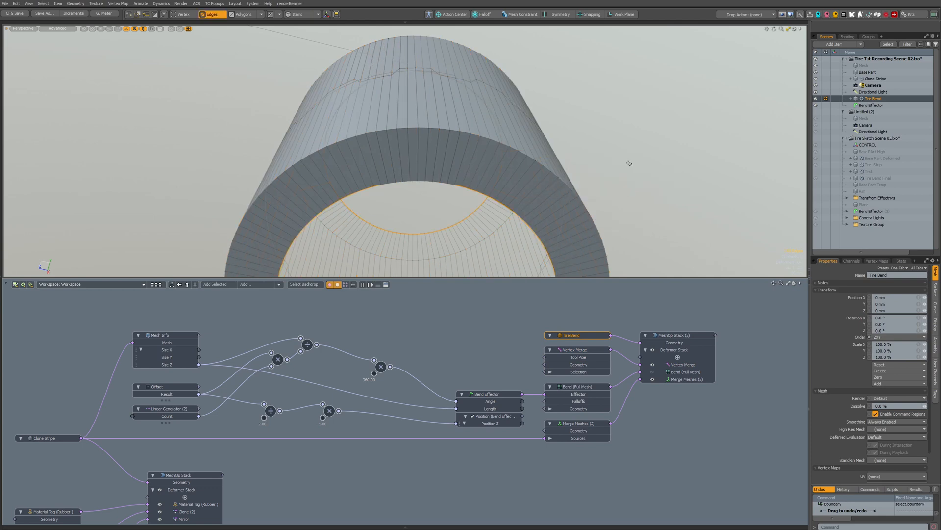
- Examine the bent ring from several sides, selecting the outer and inner edge loops of its near rim to check continuity
{"action": "left_click_drag", "start_coordinate": [616, 172], "coordinate": [486, 193], "text": "alt"}
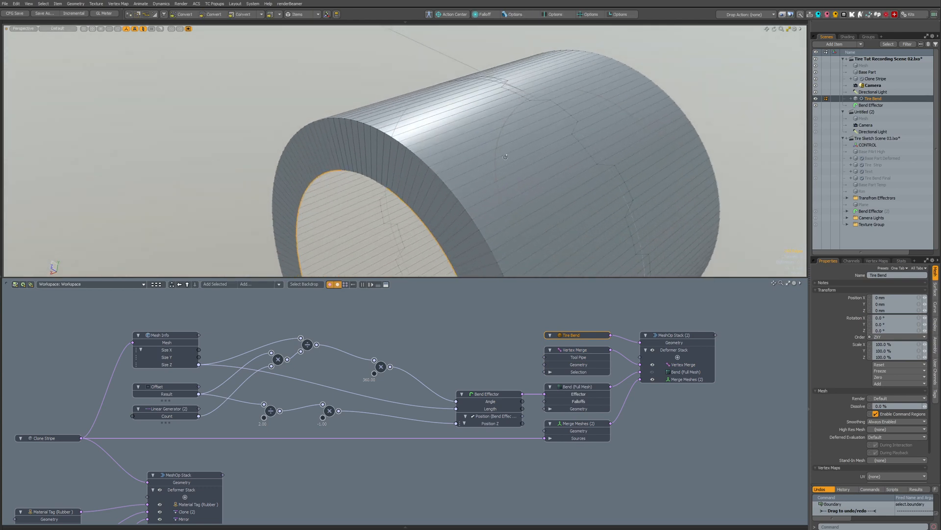
{"action": "left_click_drag", "start_coordinate": [506, 157], "coordinate": [473, 162], "text": "alt"}
{"action": "left_click", "coordinate": [630, 163]}
{"action": "key", "text": "ctrl+2"}
{"action": "left_click", "coordinate": [641, 136]}
{"action": "key", "text": "2"}
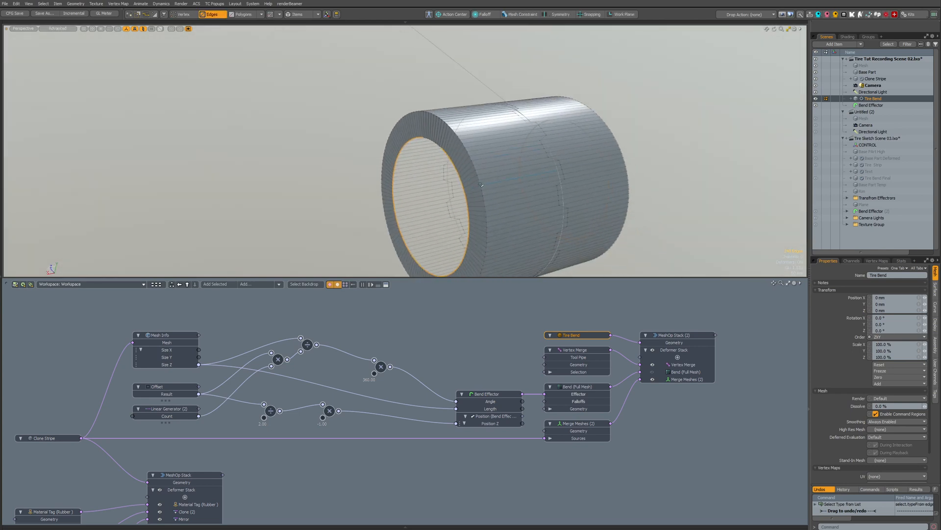
{"action": "double_click", "coordinate": [480, 183]}
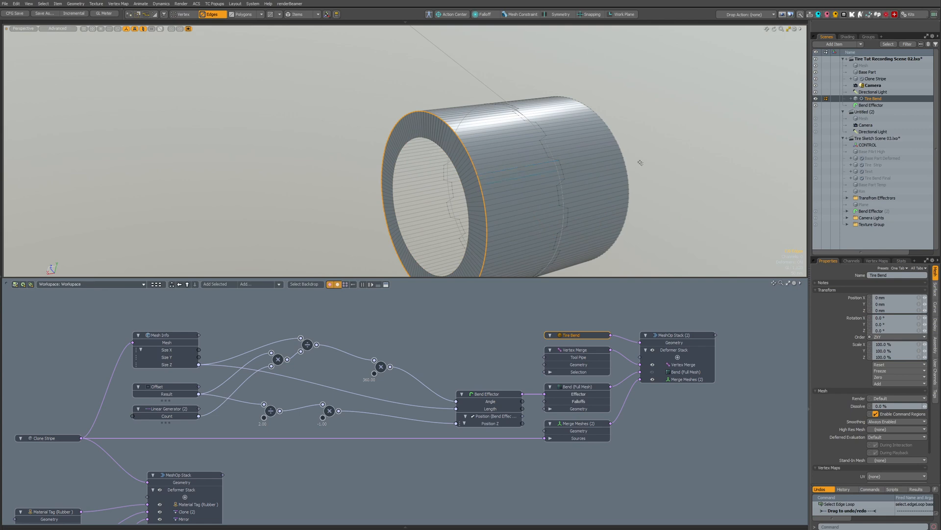
{"action": "left_click_drag", "start_coordinate": [641, 162], "coordinate": [617, 161]}
{"action": "scroll", "coordinate": [486, 194], "scroll_direction": "up", "scroll_amount": 5}
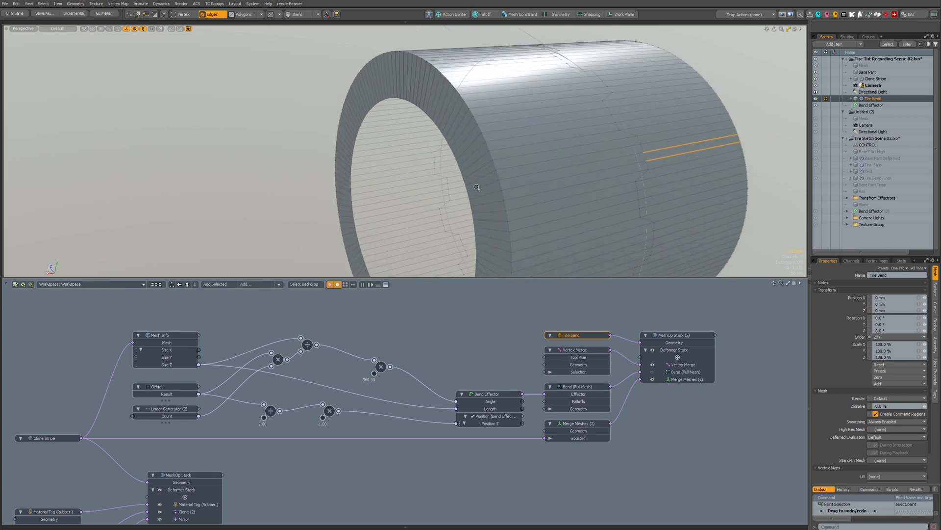
{"action": "double_click", "coordinate": [470, 187]}
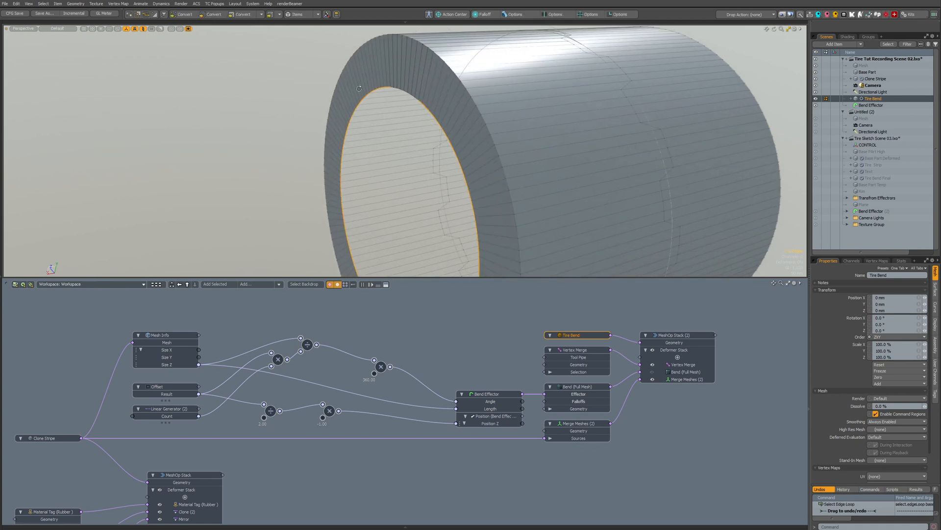
{"action": "key", "text": "shift+a"}
{"action": "left_click_drag", "start_coordinate": [484, 131], "coordinate": [413, 306], "text": "alt"}
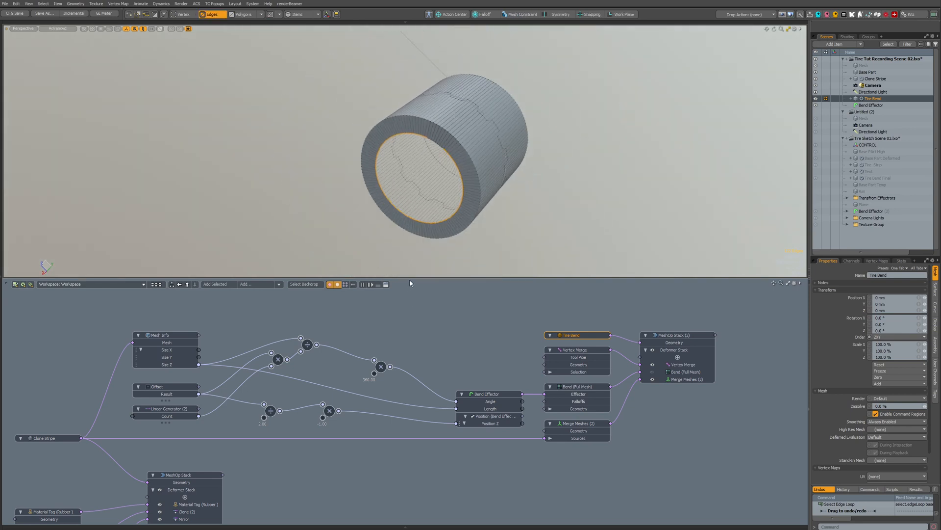
- Enable Replace Source on the Clone operation driven by the first Linear Generator in the Clone Stripe's MeshOp Stack
{"action": "mouse_move", "coordinate": [389, 343]}
{"action": "left_mouse_down", "text": "alt"}
{"action": "mouse_move", "coordinate": [586, 258]}
{"action": "mouse_move", "coordinate": [690, 166]}
{"action": "left_mouse_up", "text": "alt"}
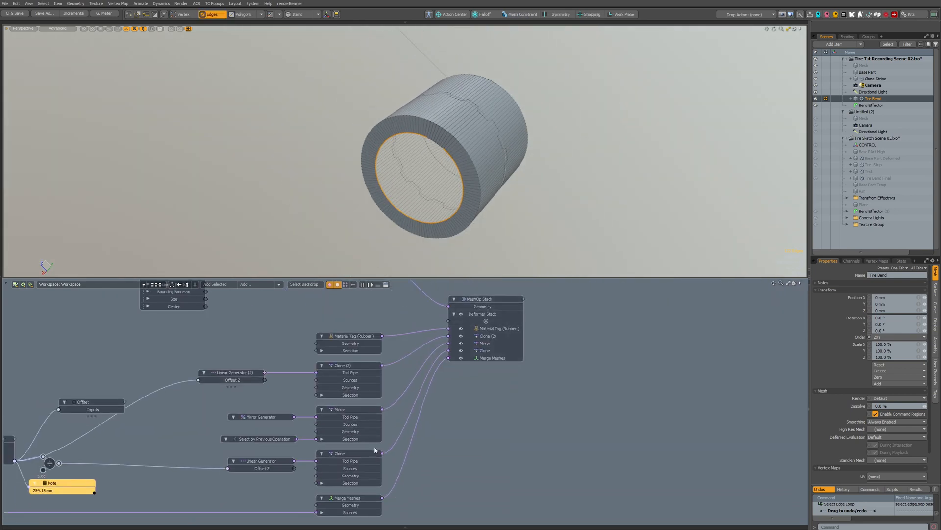
{"action": "left_click", "coordinate": [353, 498]}
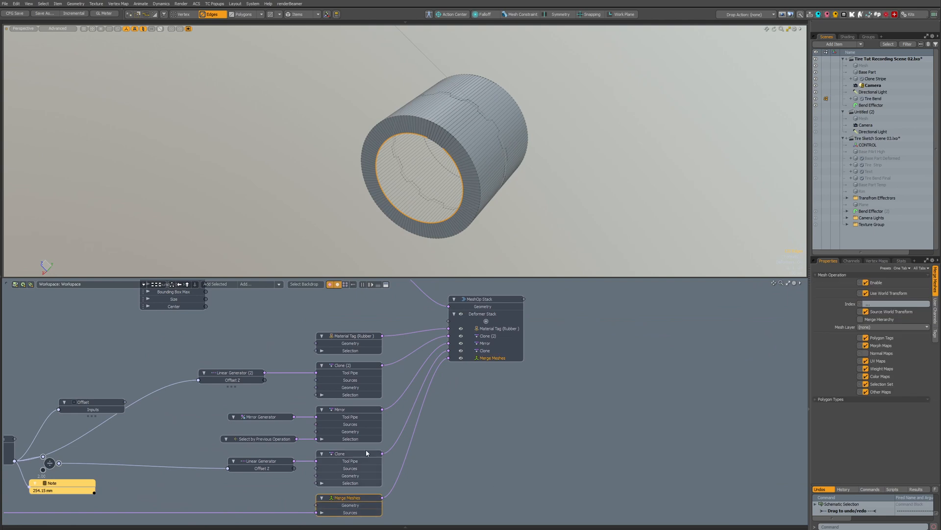
{"action": "left_click", "coordinate": [363, 453]}
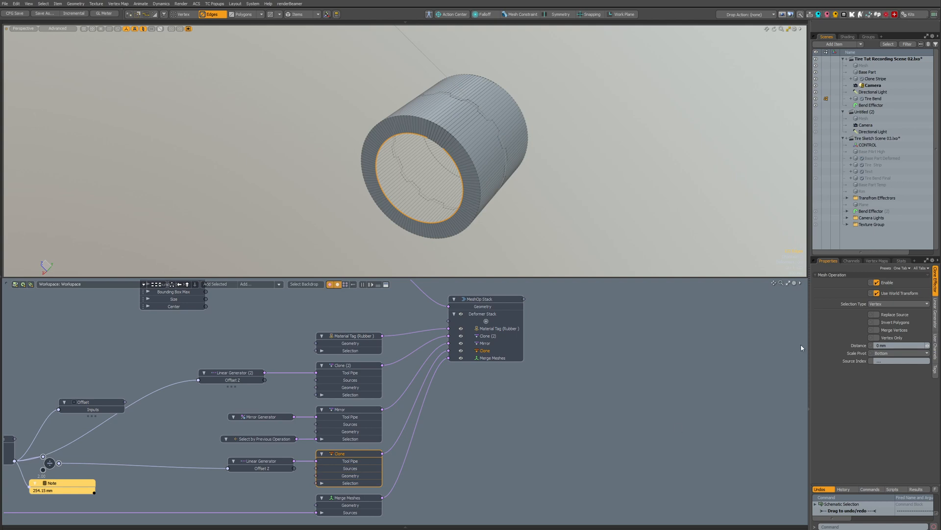
{"action": "left_click", "coordinate": [876, 314]}
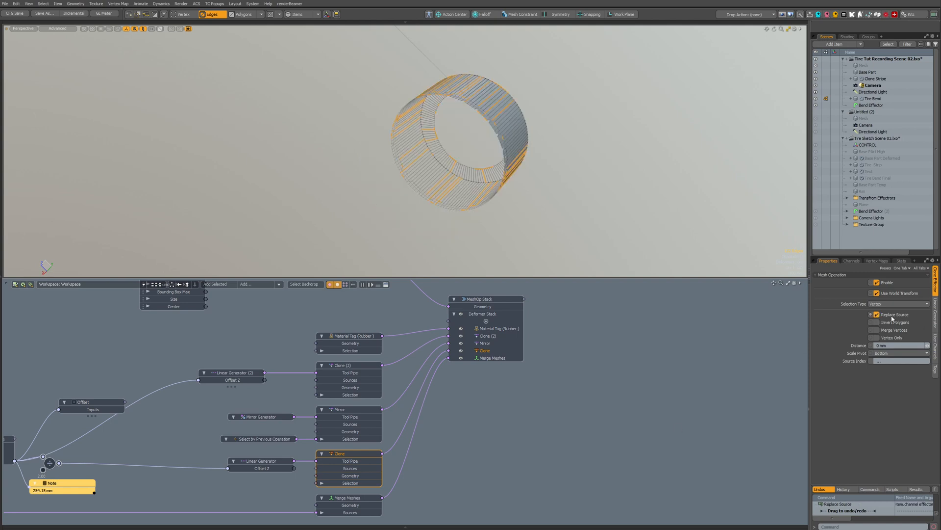
- Disable Replace Source on the first Clone operation, and toggle the same option on Clone (2) to compare, leaving it off
{"action": "left_click", "coordinate": [892, 318]}
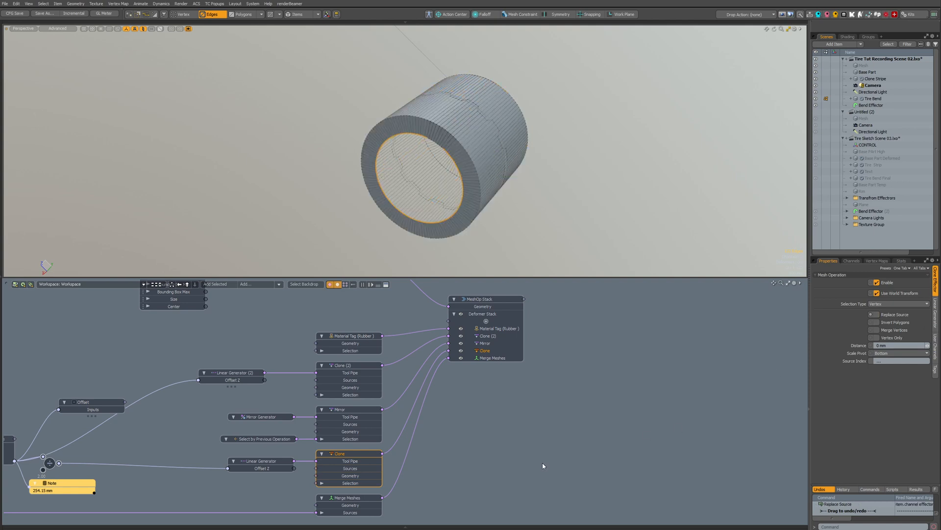
{"action": "left_click", "coordinate": [336, 415]}
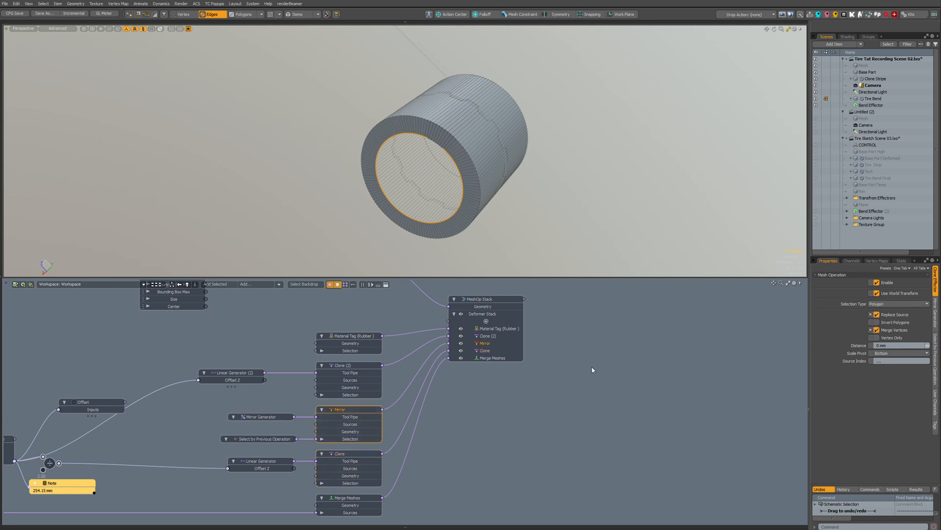
{"action": "left_click", "coordinate": [361, 365]}
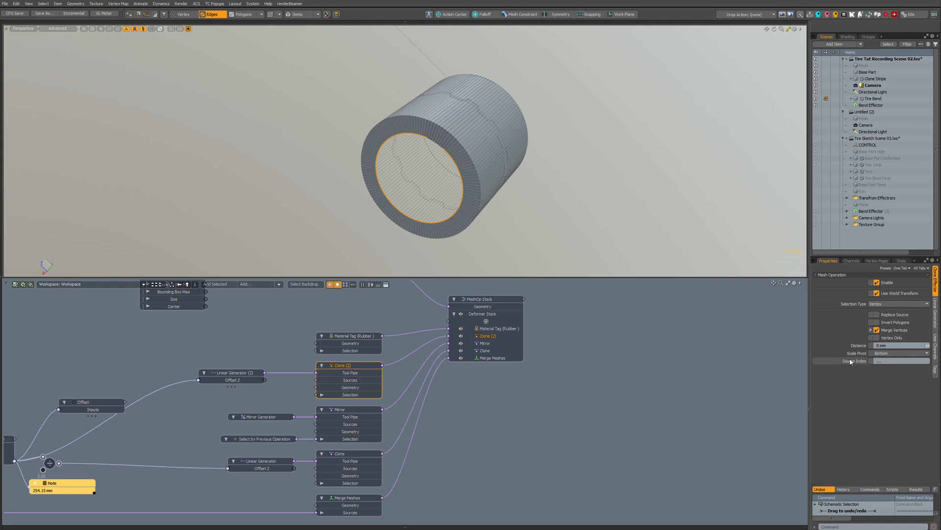
{"action": "left_click", "coordinate": [905, 316]}
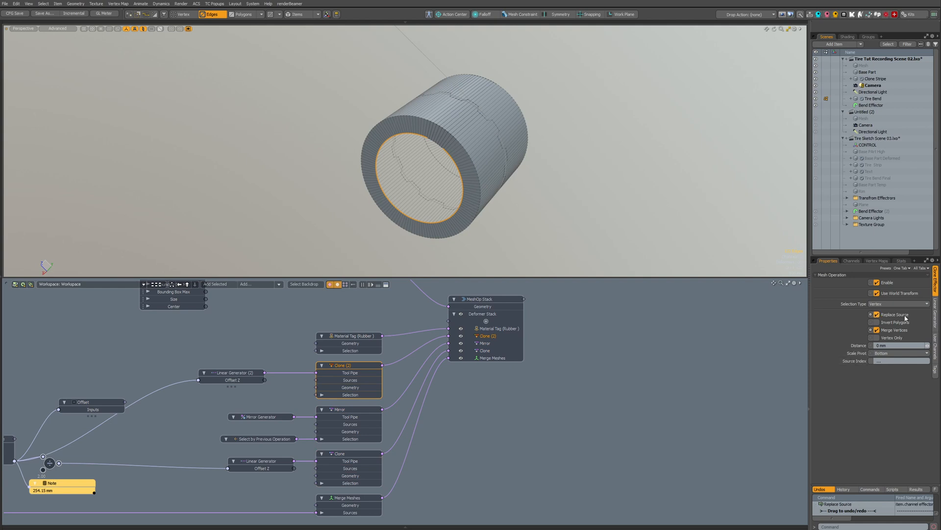
{"action": "left_click", "coordinate": [906, 318]}
{"action": "left_click", "coordinate": [906, 318]}
{"action": "left_click", "coordinate": [904, 318]}
- Isolate the Clone Stripe mesh and select all polygons connected to one polygon near its end to check that the strip is continuous
{"action": "left_click_drag", "start_coordinate": [420, 318], "coordinate": [428, 377], "text": "alt"}
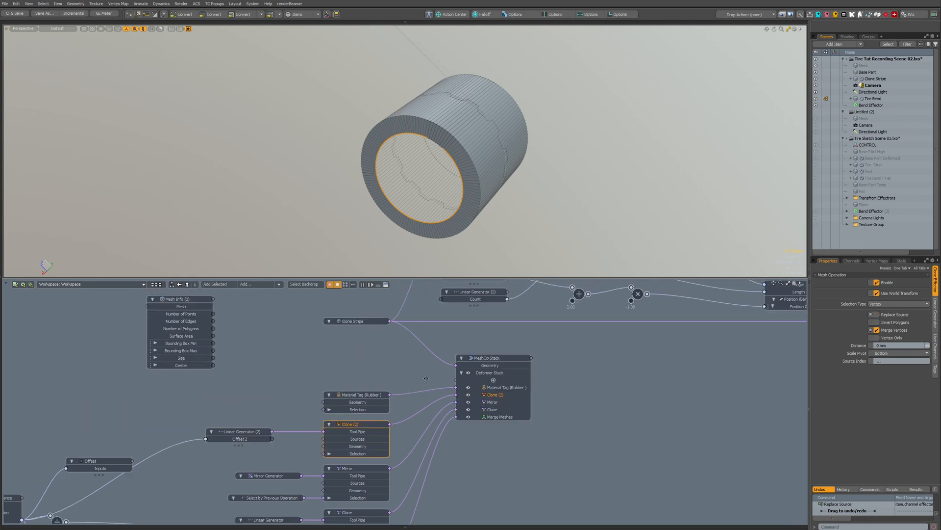
{"action": "key", "text": "i"}
{"action": "left_click", "coordinate": [356, 321]}
{"action": "mouse_move", "coordinate": [568, 122]}
{"action": "left_mouse_down", "text": "alt"}
{"action": "mouse_move", "coordinate": [425, 94]}
{"action": "mouse_move", "coordinate": [418, 149]}
{"action": "left_mouse_up", "text": "alt"}
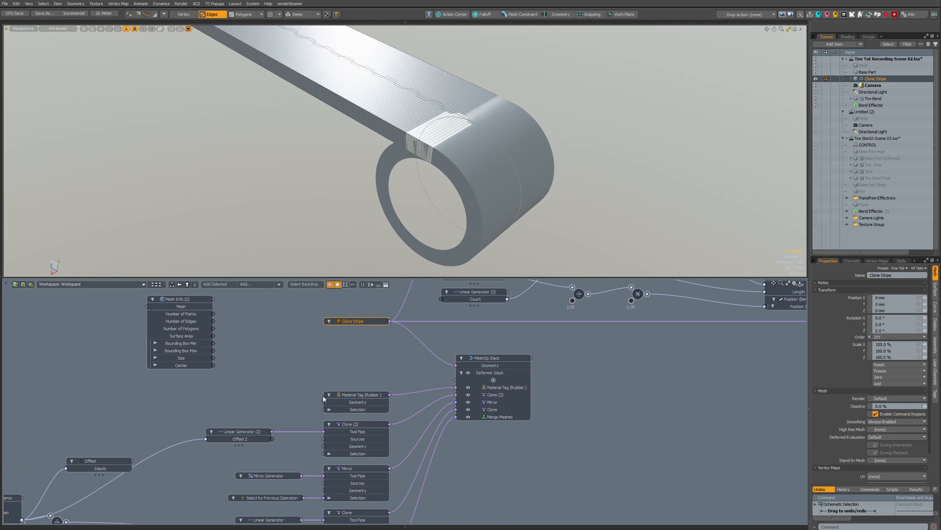
{"action": "key", "text": "i"}
{"action": "key", "text": "3"}
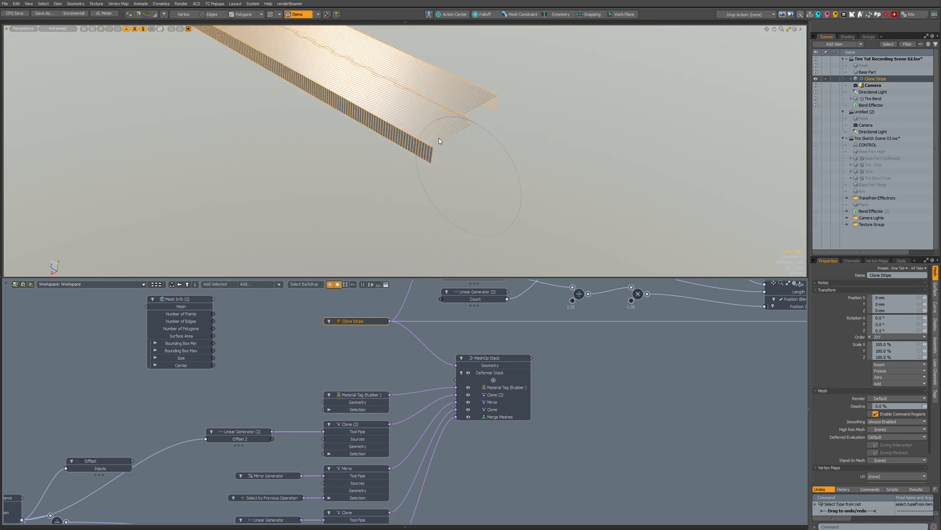
{"action": "double_click", "coordinate": [437, 137]}
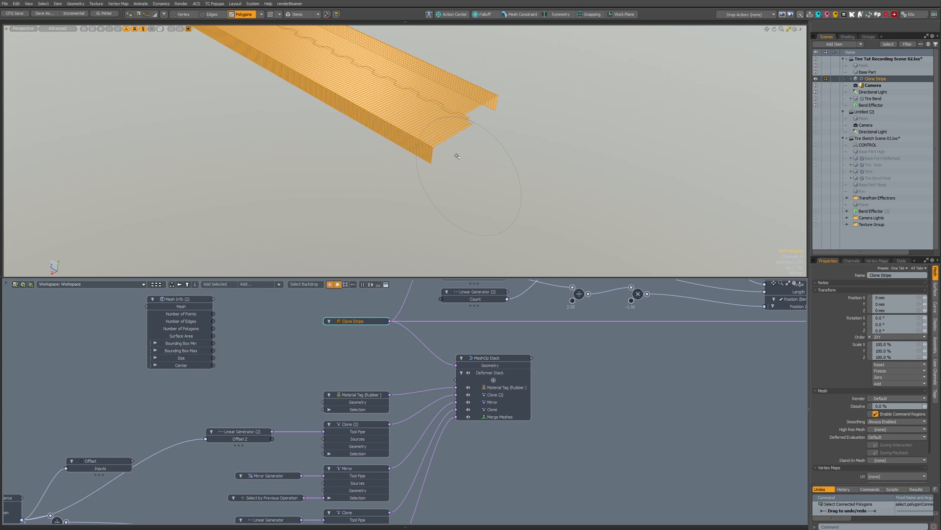
{"action": "left_click_drag", "start_coordinate": [441, 137], "coordinate": [395, 213], "text": "ctrl+alt"}
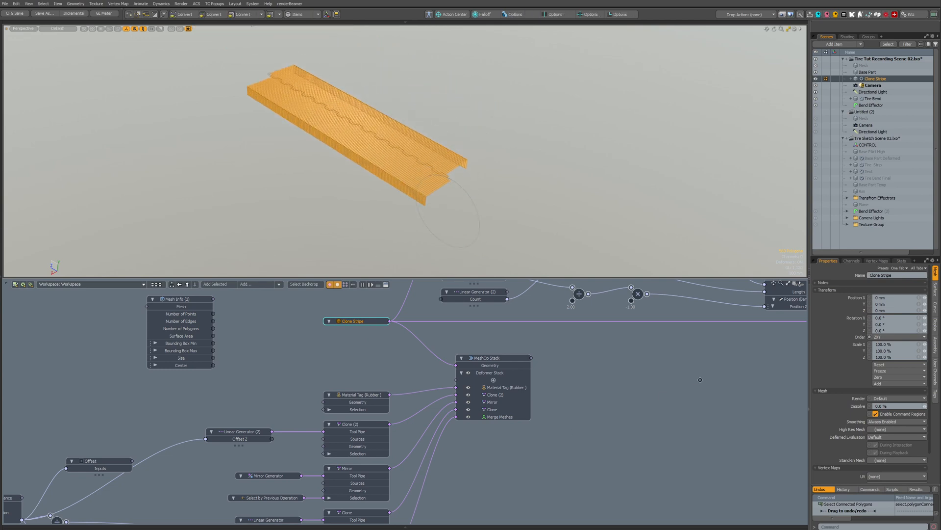
- Clear the polygon selection and select a band of polygons across one half of the Clone Stripe's near end
{"action": "left_click_drag", "start_coordinate": [378, 389], "coordinate": [311, 438], "text": "alt"}
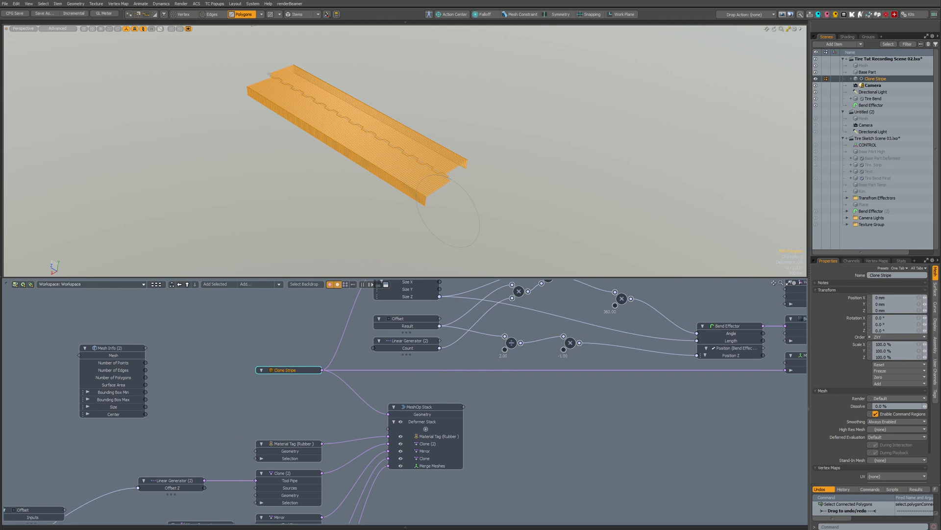
{"action": "left_click", "coordinate": [460, 188]}
{"action": "left_click_drag", "start_coordinate": [460, 187], "coordinate": [453, 182], "text": "alt"}
{"action": "scroll", "coordinate": [420, 166], "scroll_direction": "up", "scroll_amount": 5}
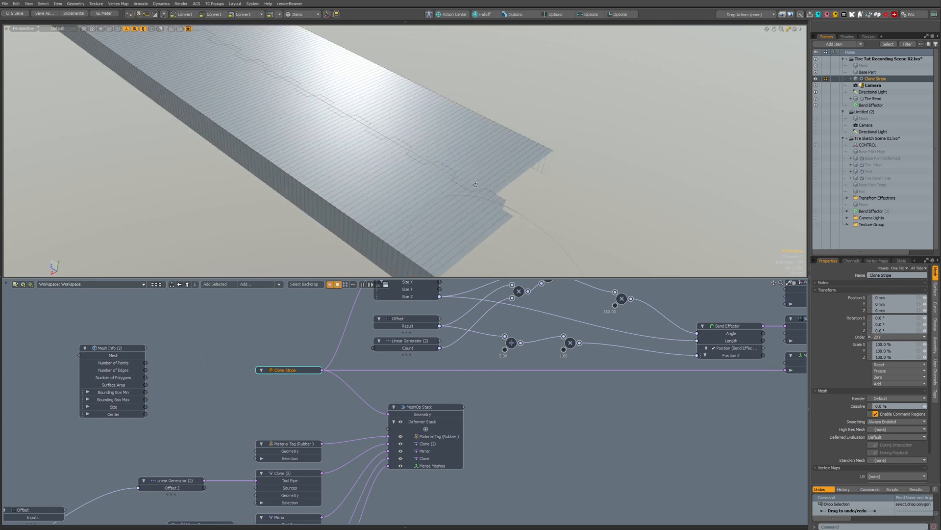
{"action": "left_click_drag", "start_coordinate": [505, 160], "coordinate": [460, 144], "text": "alt"}
{"action": "left_click_drag", "start_coordinate": [363, 220], "coordinate": [417, 196], "text": "alt"}
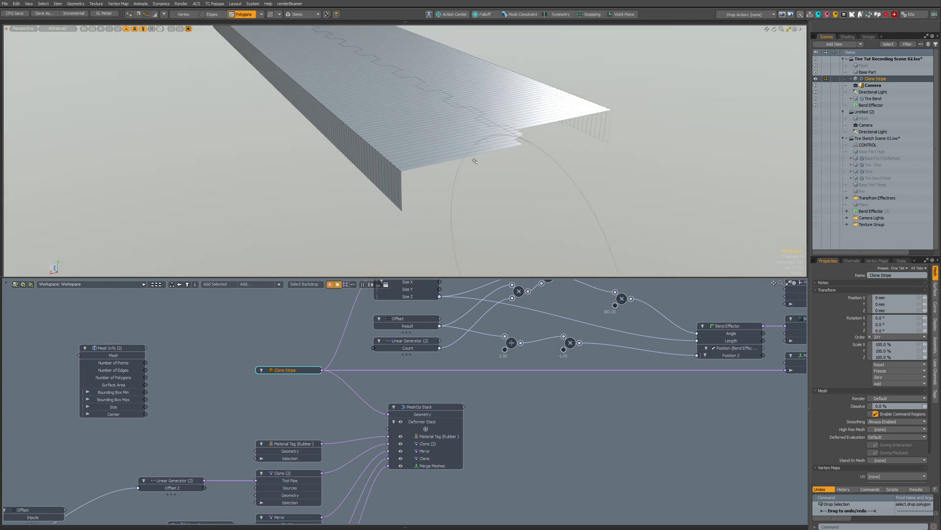
{"action": "mouse_move", "coordinate": [461, 135]}
{"action": "left_mouse_down"}
{"action": "mouse_move", "coordinate": [470, 156]}
{"action": "mouse_move", "coordinate": [466, 145]}
{"action": "left_mouse_up"}
{"action": "left_click_drag", "start_coordinate": [212, 435], "coordinate": [214, 432], "text": "alt"}
{"action": "scroll", "coordinate": [469, 203], "scroll_direction": "down", "scroll_amount": 4}
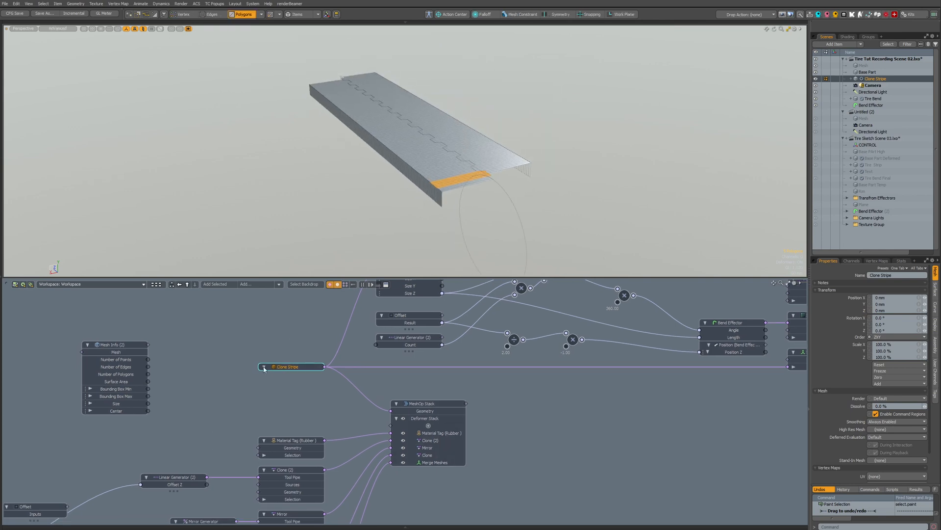
- Select the boundary edges of the chosen polygon band, and return to item selection with the other meshes visible again
{"action": "left_click_drag", "start_coordinate": [205, 431], "coordinate": [449, 308], "text": "alt"}
{"action": "scroll", "coordinate": [446, 306], "scroll_direction": "down", "scroll_amount": 2}
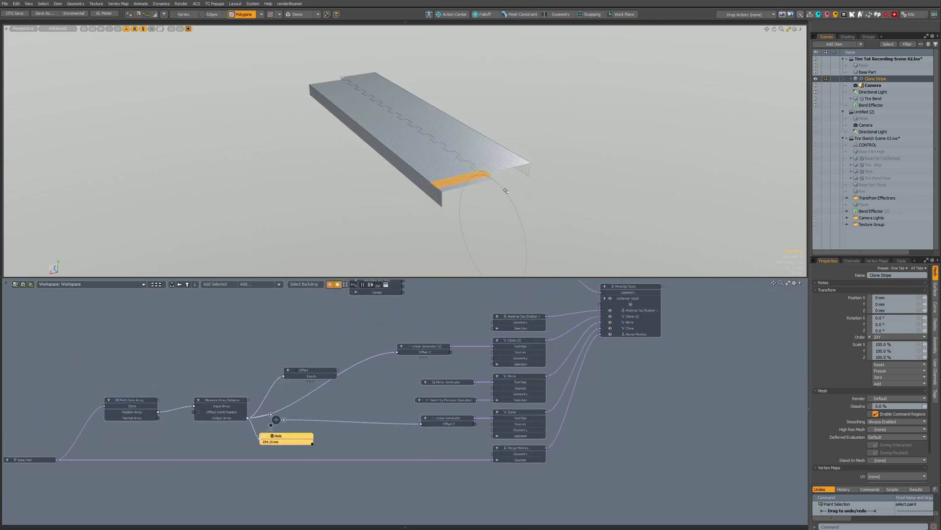
{"action": "key", "text": "ctrl+2"}
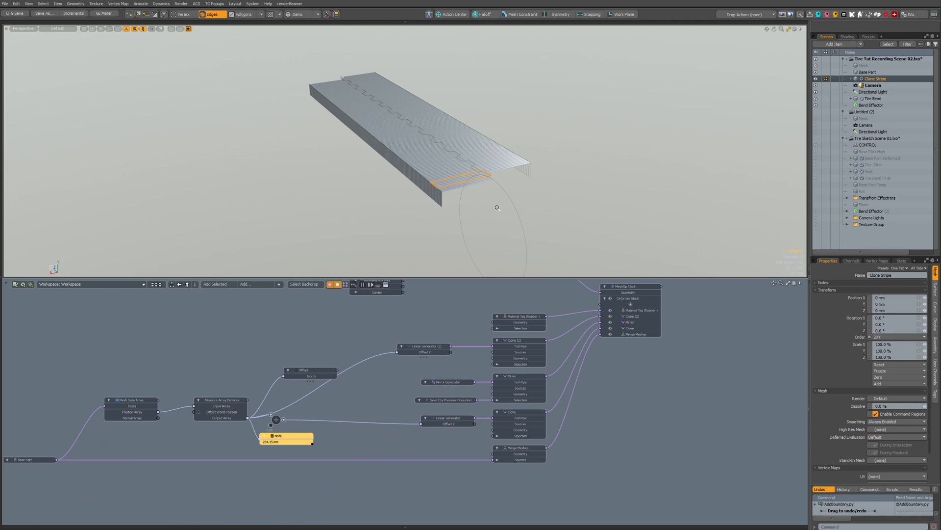
{"action": "key", "text": "Escape"}
{"action": "left_click_drag", "start_coordinate": [497, 208], "coordinate": [601, 142], "text": "alt"}
{"action": "key", "text": "5"}
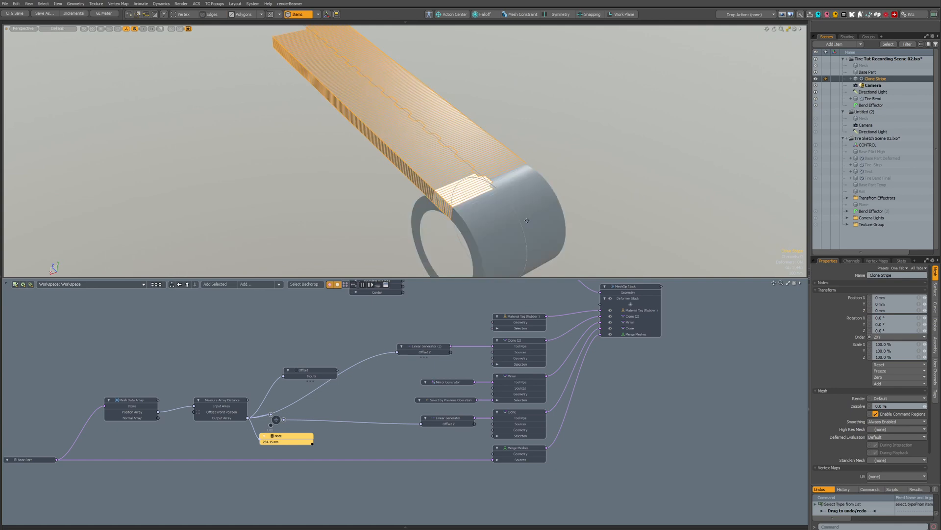
- Hide the Clone Stripe mesh and select the Base Part to compare it with the bent ring
{"action": "left_click_drag", "start_coordinate": [526, 202], "coordinate": [478, 153], "text": "alt"}
{"action": "left_click_drag", "start_coordinate": [258, 371], "coordinate": [446, 337], "text": "alt"}
{"action": "left_click", "coordinate": [214, 425]}
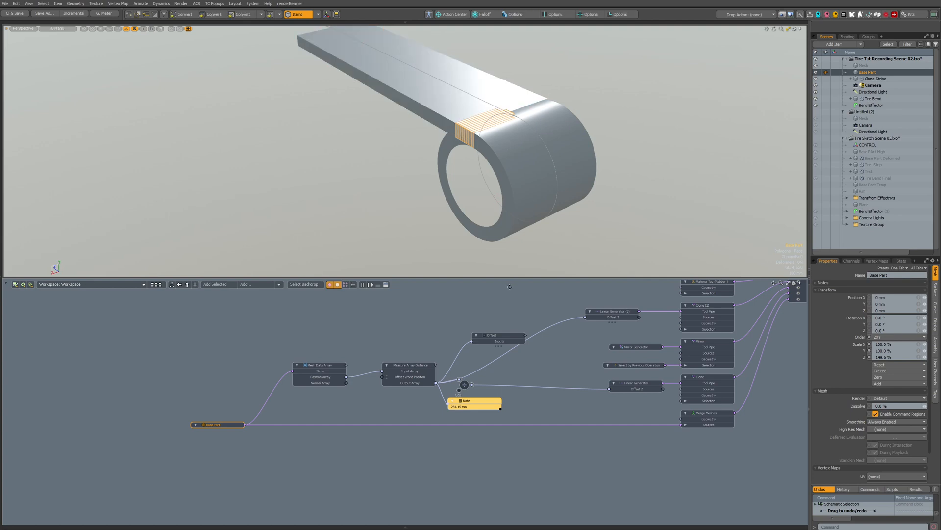
{"action": "left_click_drag", "start_coordinate": [666, 290], "coordinate": [626, 332], "text": "alt"}
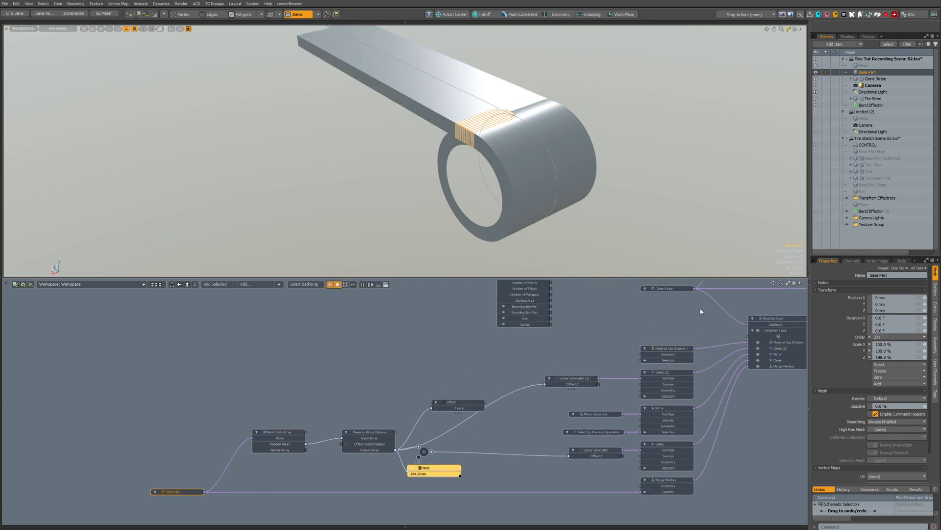
{"action": "left_click", "coordinate": [666, 288]}
{"action": "key", "text": "h"}
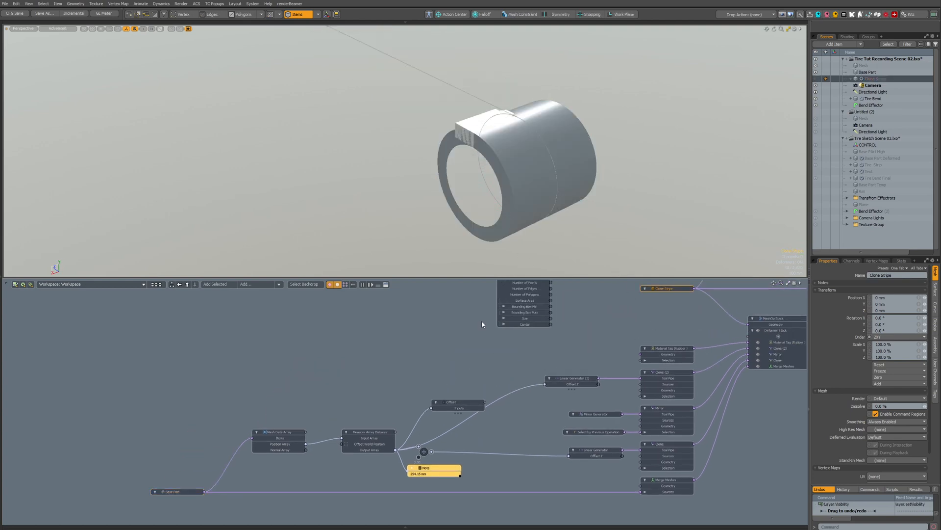
{"action": "left_click", "coordinate": [190, 493]}
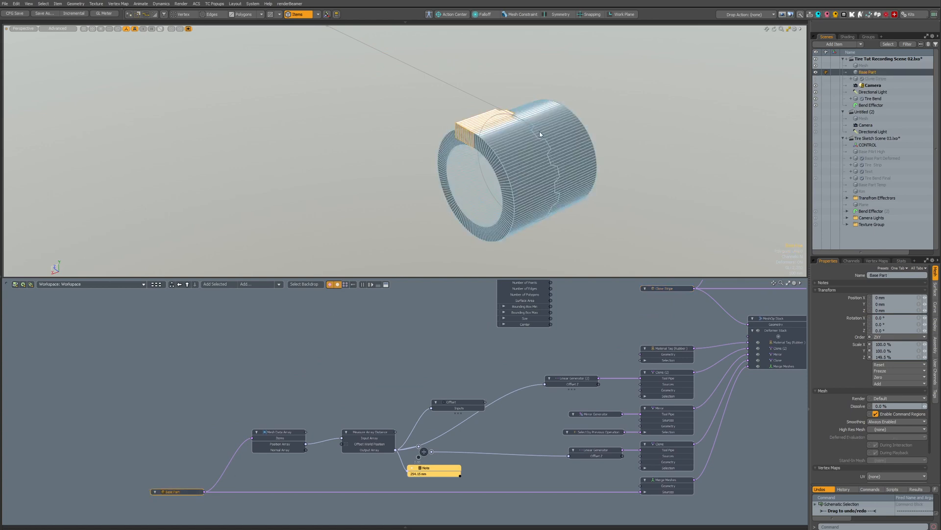
{"action": "left_click_drag", "start_coordinate": [434, 222], "coordinate": [542, 218], "text": "alt"}
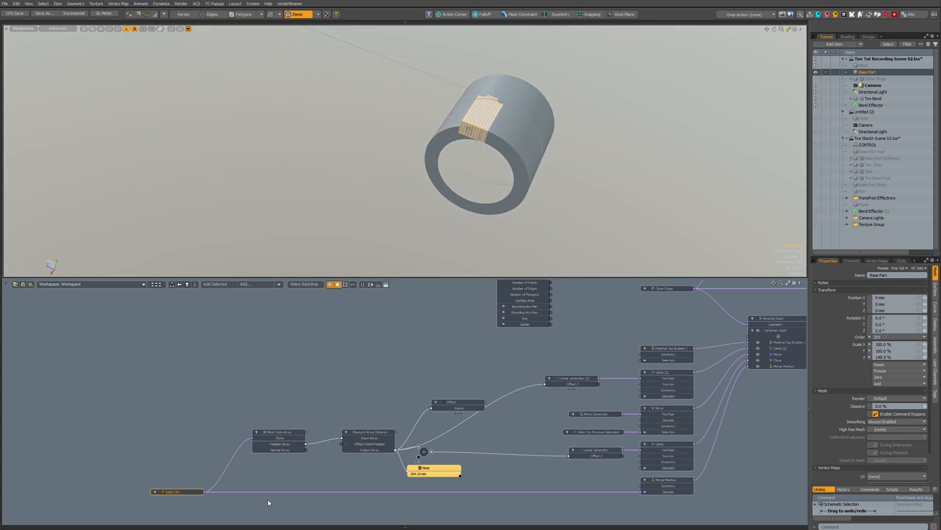
- Test the Merge Meshes operation with Source World Transform off, restore that option, and enable Merge Hierarchy
{"action": "left_click", "coordinate": [656, 484]}
{"action": "left_click_drag", "start_coordinate": [591, 472], "coordinate": [490, 406], "text": "alt"}
{"action": "scroll", "coordinate": [510, 400], "scroll_direction": "up", "scroll_amount": 3}
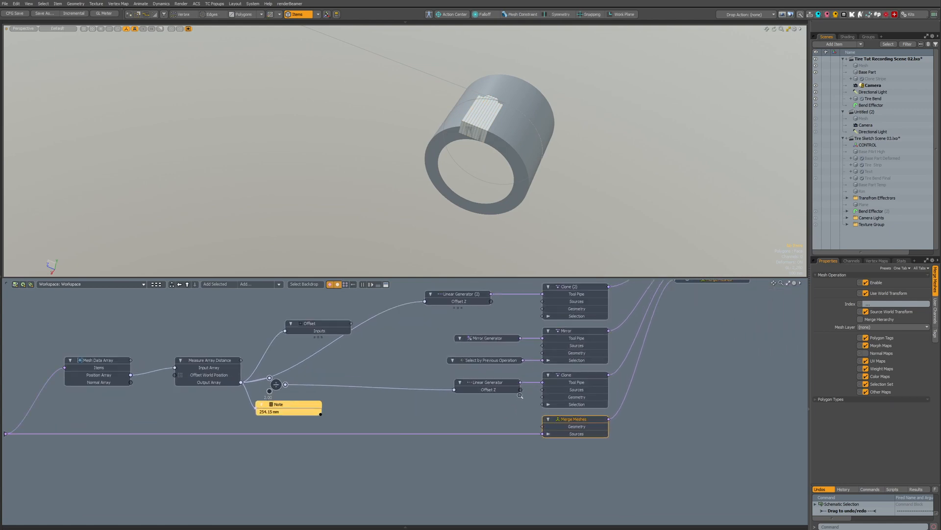
{"action": "left_click_drag", "start_coordinate": [571, 395], "coordinate": [481, 358], "text": "alt"}
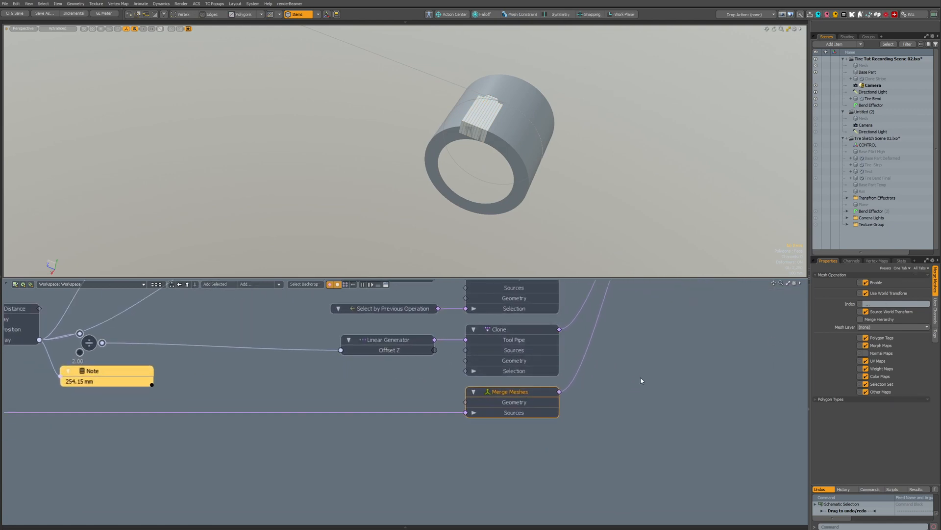
{"action": "key", "text": "p"}
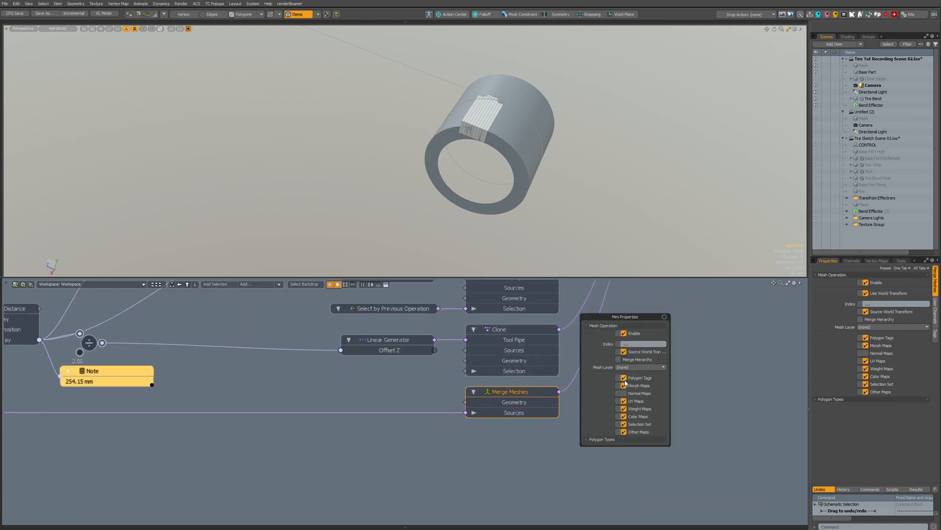
{"action": "left_click", "coordinate": [654, 358]}
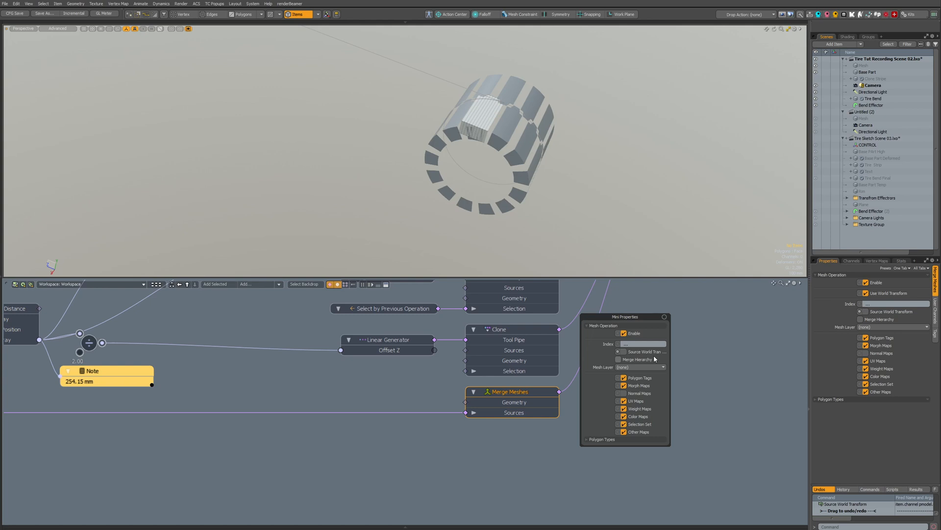
{"action": "left_click", "coordinate": [654, 357]}
{"action": "key", "text": "ctrl+z"}
{"action": "key", "text": "ctrl+z"}
- Switch Source World Transform on Merge Meshes off and back on, and disable its Use World Transform option
{"action": "scroll", "coordinate": [585, 364], "scroll_direction": "down", "scroll_amount": 4}
{"action": "mouse_move", "coordinate": [181, 390]}
{"action": "left_mouse_down", "text": "alt"}
{"action": "mouse_move", "coordinate": [307, 371]}
{"action": "mouse_move", "coordinate": [176, 401]}
{"action": "left_mouse_up", "text": "alt"}
{"action": "scroll", "coordinate": [307, 371], "scroll_direction": "up", "scroll_amount": 2}
{"action": "left_click", "coordinate": [156, 391]}
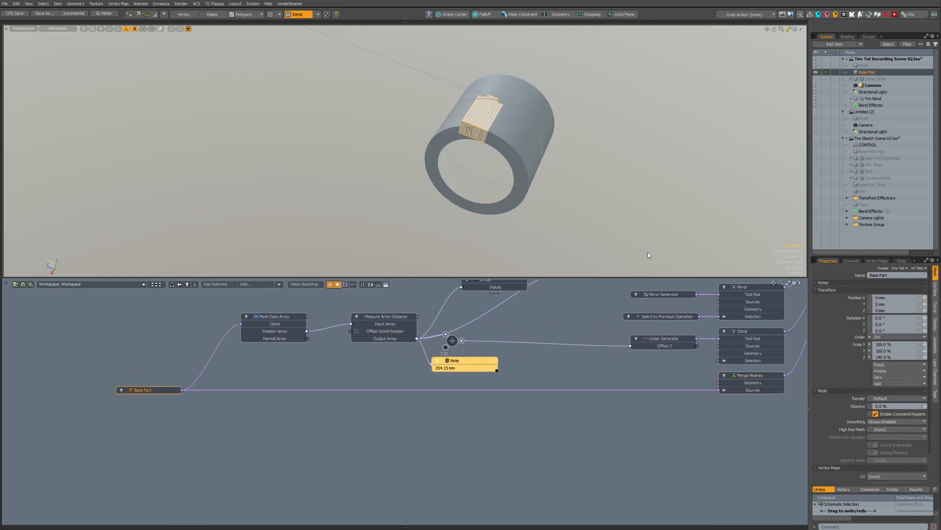
{"action": "left_click", "coordinate": [756, 380]}
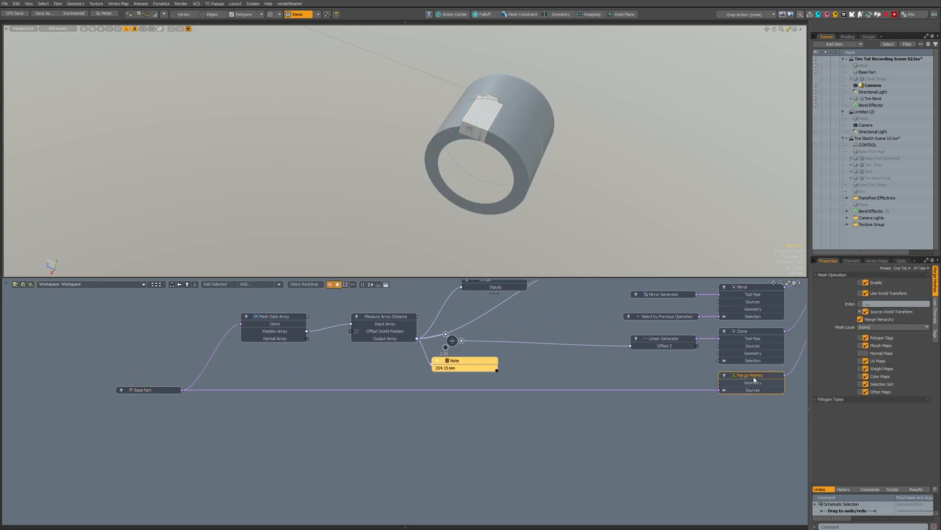
{"action": "left_click", "coordinate": [866, 312]}
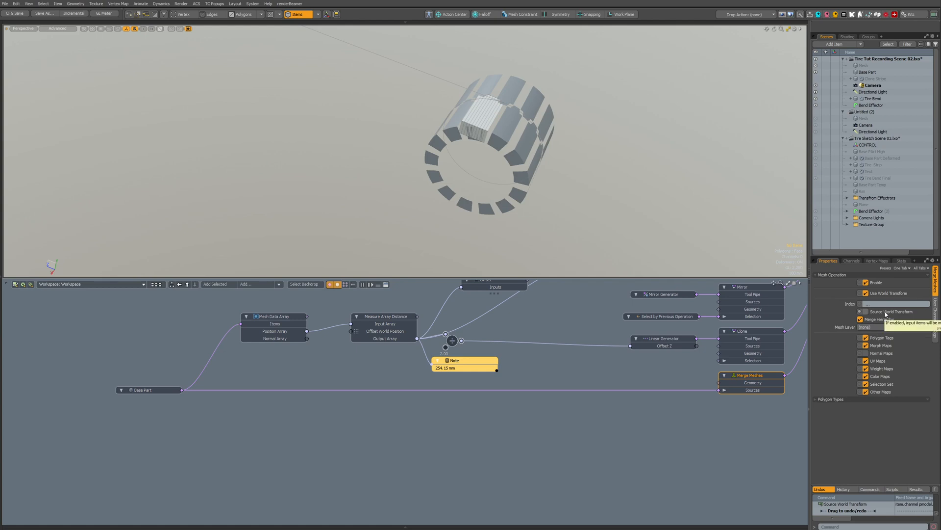
{"action": "left_click", "coordinate": [885, 313]}
{"action": "left_click", "coordinate": [887, 294]}
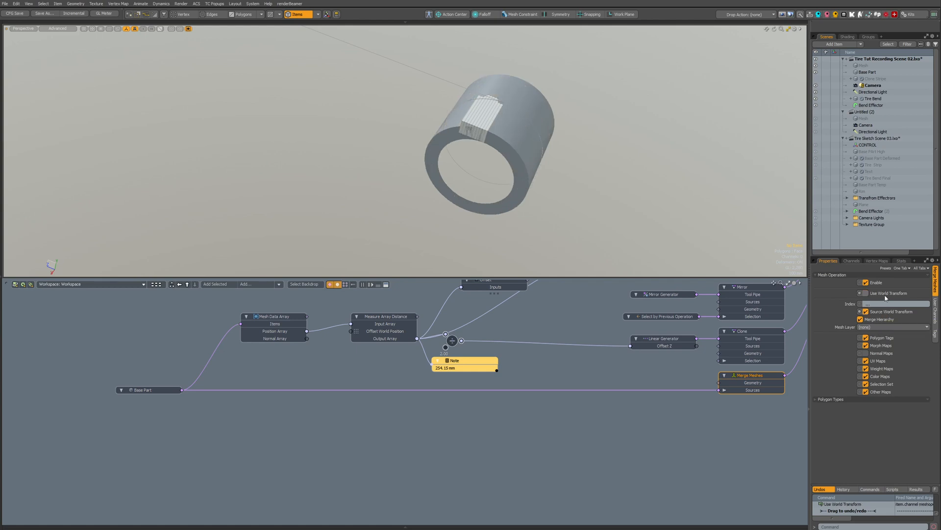
{"action": "left_click", "coordinate": [372, 304]}
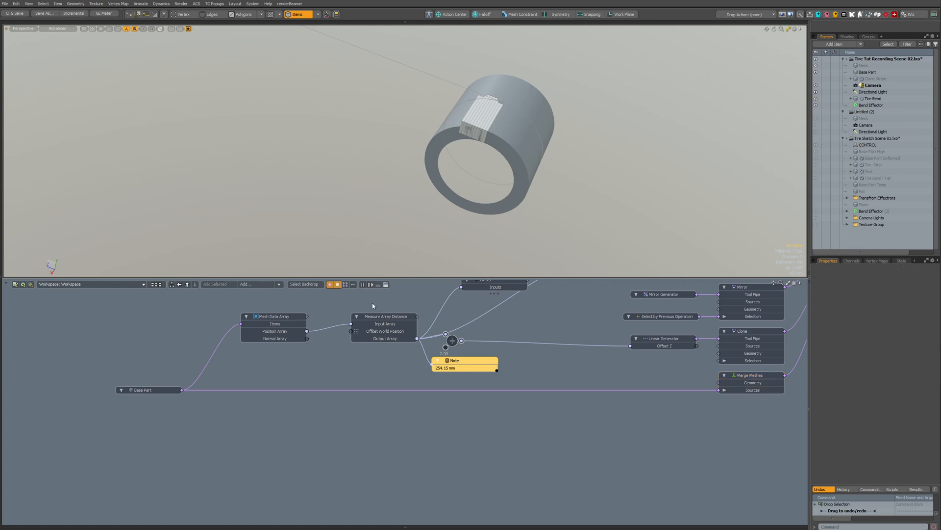
- Try moving the Base Part along Y to -35 mm, and undo the move
{"action": "left_click", "coordinate": [176, 390]}
{"action": "key", "text": "w"}
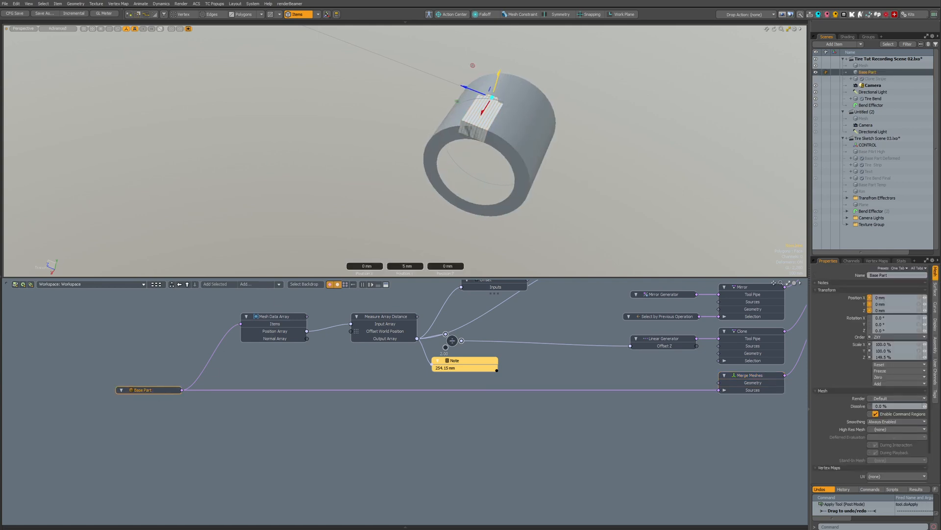
{"action": "left_click_drag", "start_coordinate": [498, 75], "coordinate": [499, 78]}
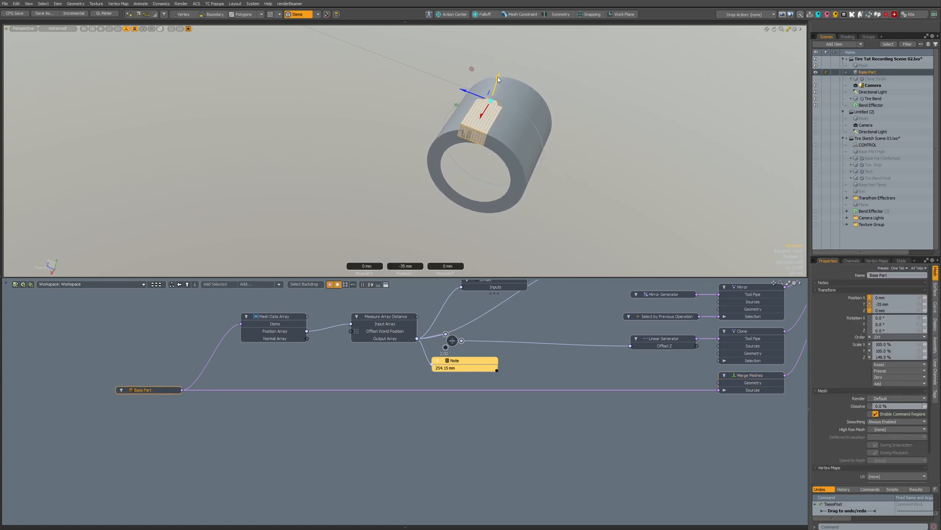
{"action": "key", "text": "ctrl+z"}
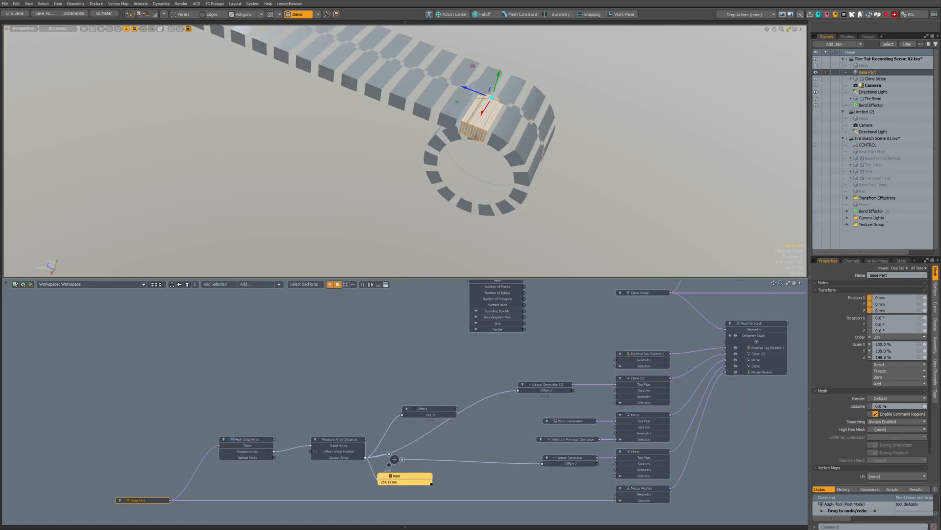
- Set the Base Part's Z scale to 100%
{"action": "middle_click_drag", "start_coordinate": [323, 374], "coordinate": [338, 332]}
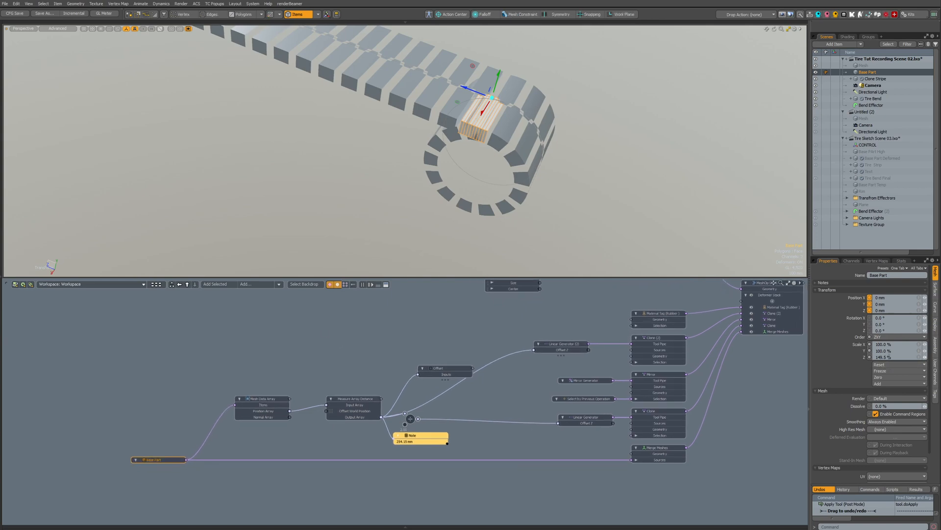
{"action": "left_click", "coordinate": [885, 357]}
{"action": "type", "text": "100"}
{"action": "key", "text": "Return"}
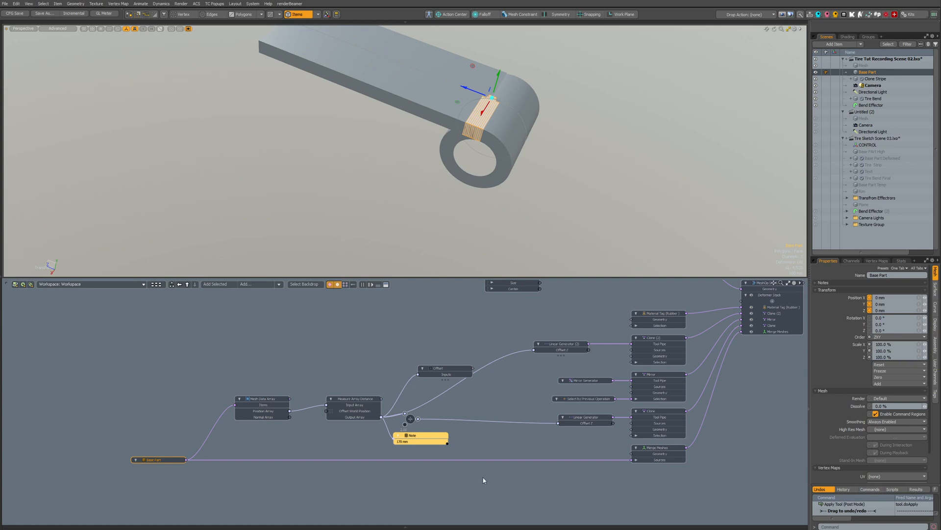
- Toggle the Source World Transform option on the Merge Meshes operation
{"action": "left_click_drag", "start_coordinate": [452, 110], "coordinate": [450, 145], "text": "alt+shift"}
{"action": "left_click_drag", "start_coordinate": [450, 145], "coordinate": [459, 131], "text": "alt"}
{"action": "left_click_drag", "start_coordinate": [459, 130], "coordinate": [496, 125], "text": "ctrl+alt"}
{"action": "left_click_drag", "start_coordinate": [495, 125], "coordinate": [501, 109], "text": "alt"}
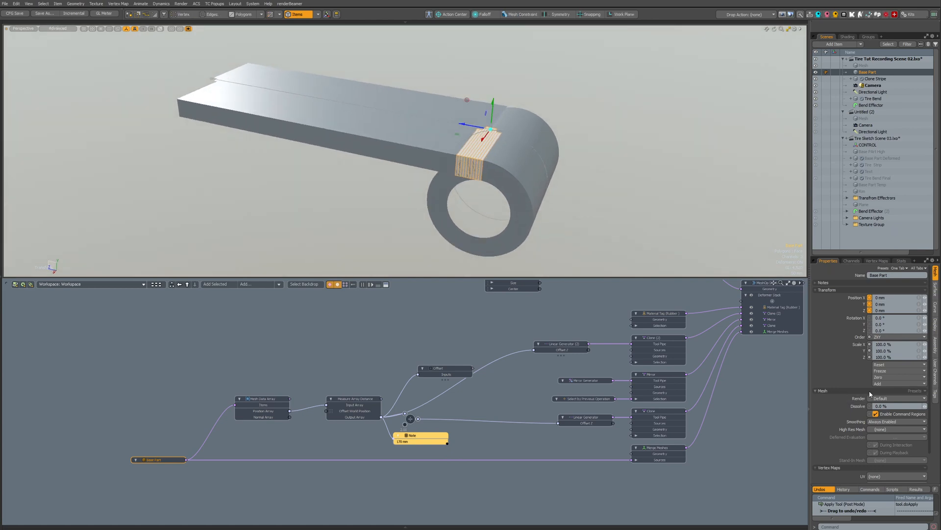
{"action": "left_click", "coordinate": [862, 346]}
{"action": "key", "text": "q"}
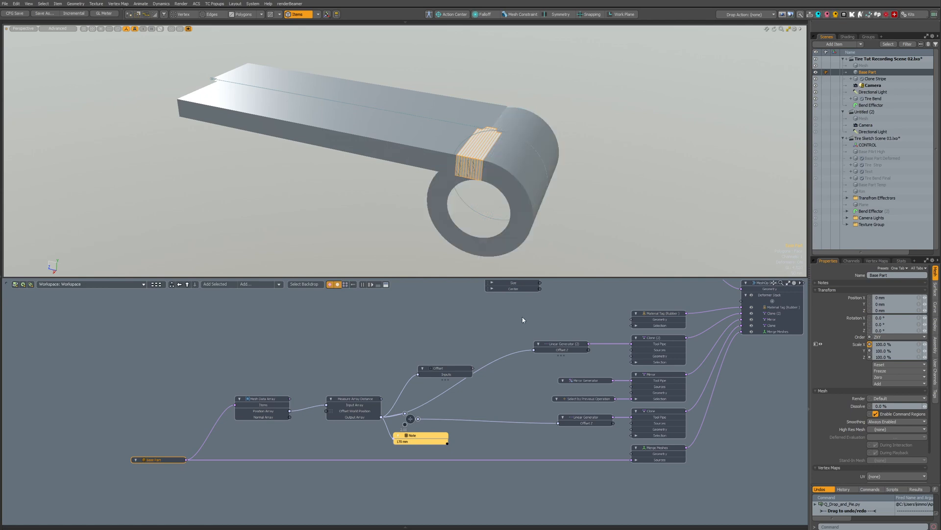
{"action": "left_click", "coordinate": [653, 456]}
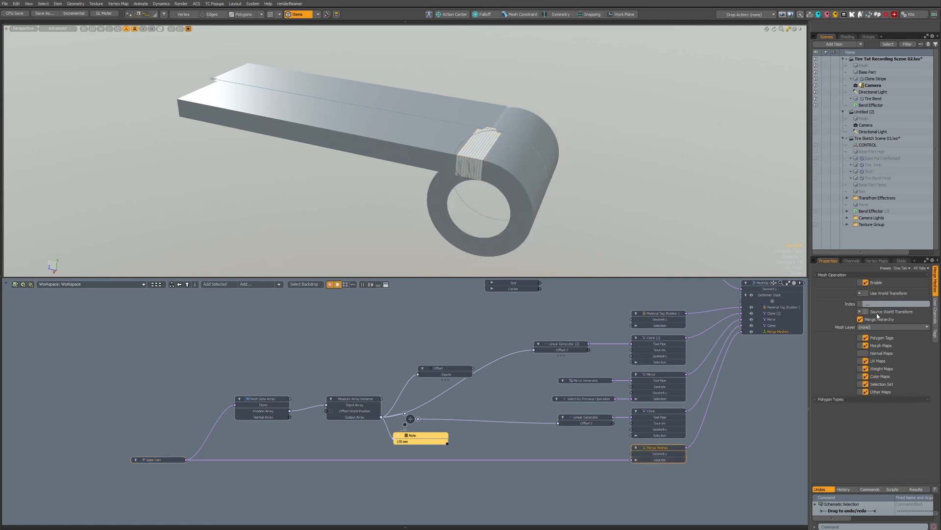
{"action": "left_click", "coordinate": [866, 311]}
- Move the Base Part away from the cloned strip, to about 130 mm in Y and -66 mm in Z
{"action": "left_click", "coordinate": [145, 460]}
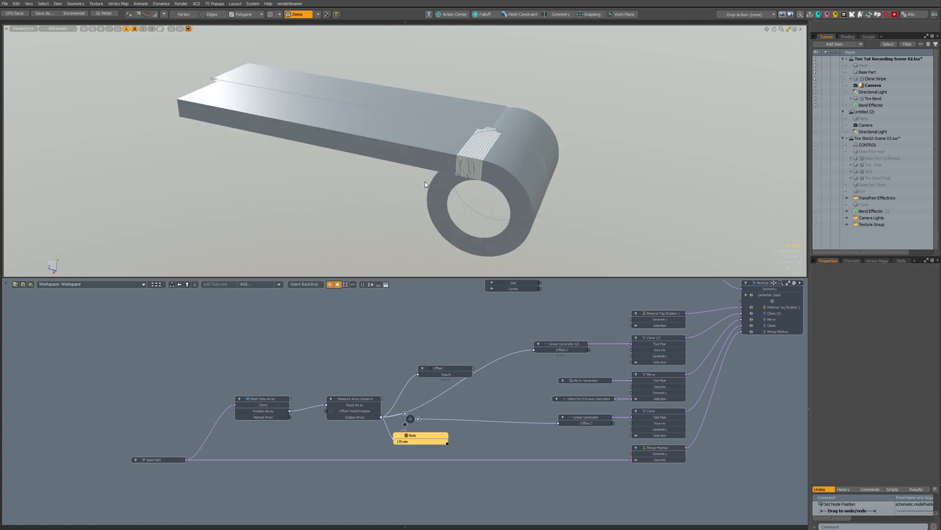
{"action": "left_click", "coordinate": [157, 459]}
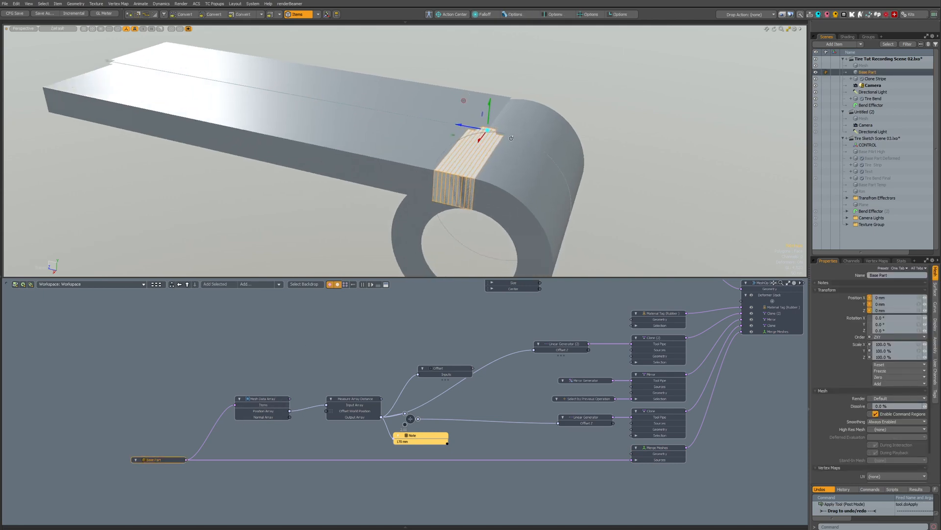
{"action": "left_click_drag", "start_coordinate": [473, 133], "coordinate": [488, 119]}
{"action": "left_click_drag", "start_coordinate": [488, 119], "coordinate": [448, 105], "text": "alt"}
{"action": "left_click_drag", "start_coordinate": [381, 135], "coordinate": [495, 142], "text": "alt"}
- Hide the Clone Stripe mesh, turn off the guide display in the viewport, and select the Base Part
{"action": "left_click_drag", "start_coordinate": [616, 310], "coordinate": [469, 421], "text": "alt"}
{"action": "left_click", "coordinate": [570, 352]}
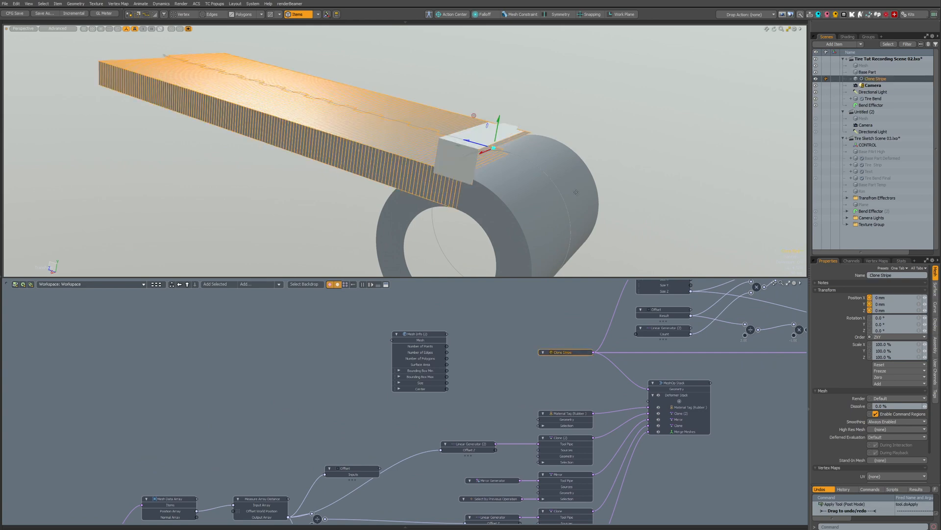
{"action": "key", "text": "h"}
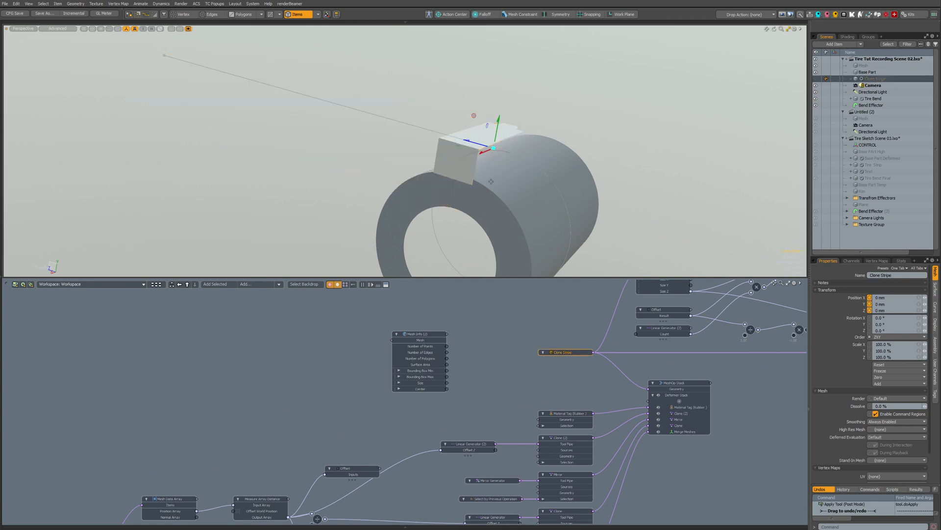
{"action": "key", "text": "ctrl+2"}
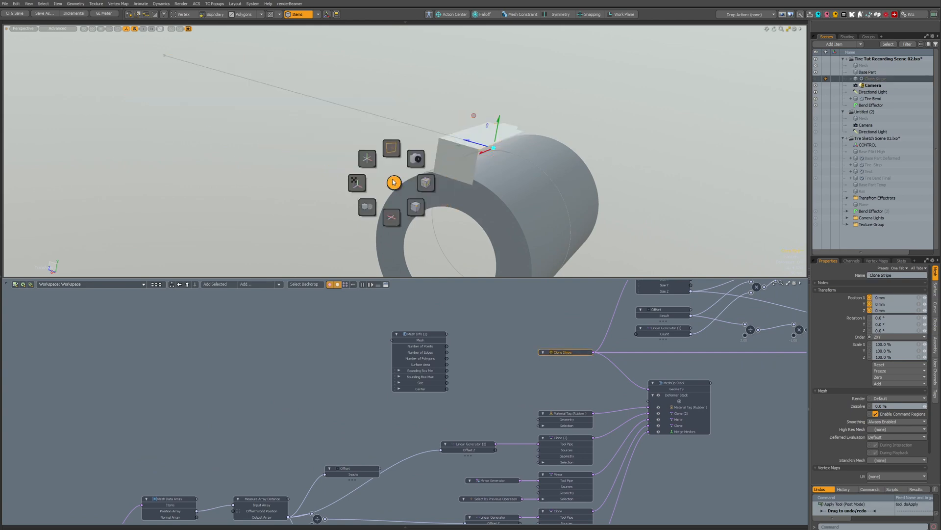
{"action": "left_click", "coordinate": [368, 158]}
{"action": "left_click_drag", "start_coordinate": [319, 162], "coordinate": [550, 187], "text": "alt"}
{"action": "left_click", "coordinate": [483, 118]}
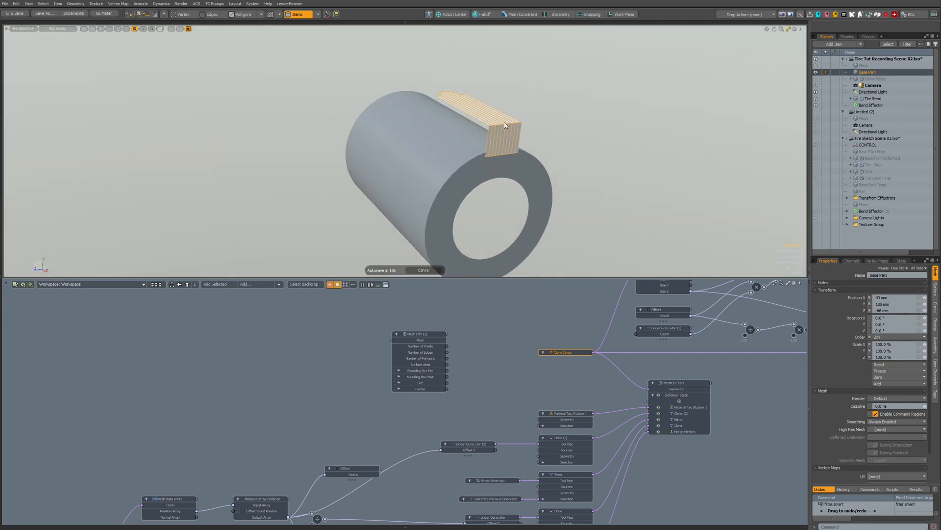
- Loop-slice the Base Part's top across its lengthwise edges with a count of 2, spreading the slices toward both ends
{"action": "key", "text": "shift+a"}
{"action": "left_click_drag", "start_coordinate": [485, 191], "coordinate": [560, 130], "text": "alt"}
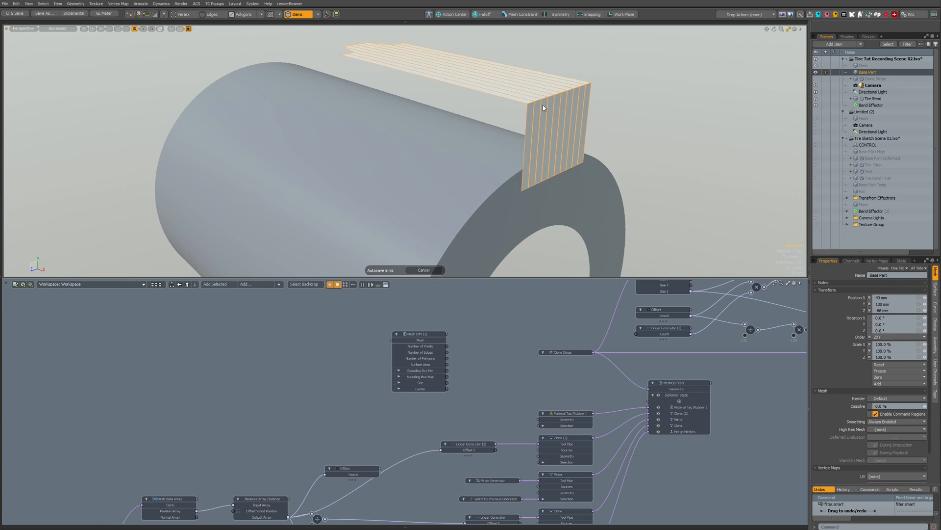
{"action": "key", "text": "2"}
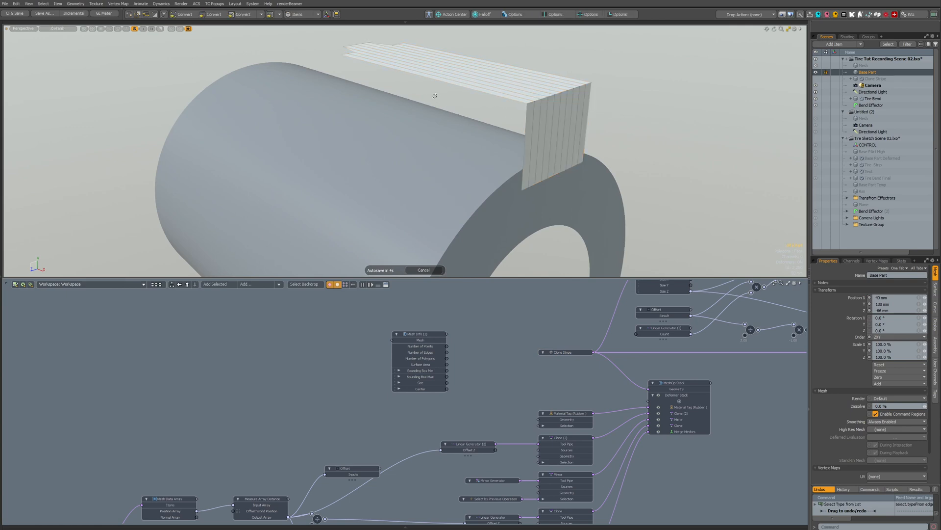
{"action": "left_click_drag", "start_coordinate": [437, 96], "coordinate": [442, 131], "text": "alt"}
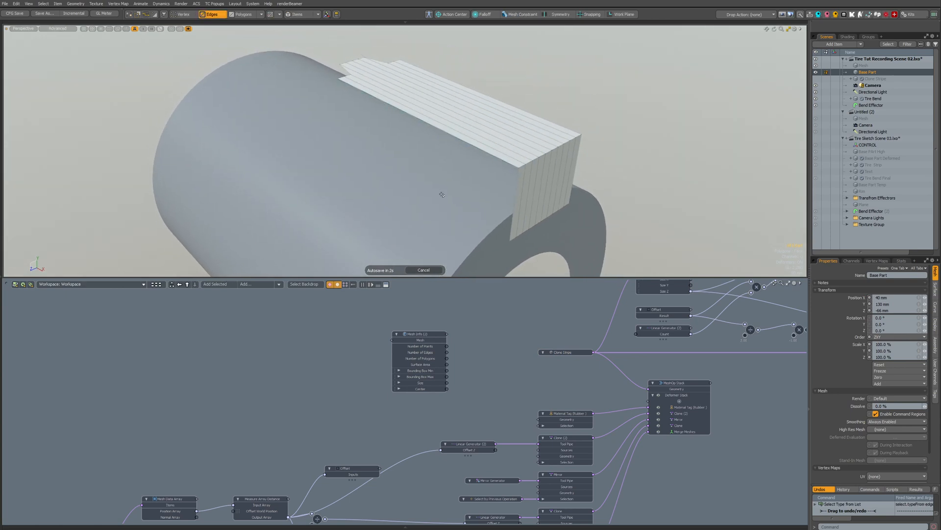
{"action": "left_click_drag", "start_coordinate": [492, 279], "coordinate": [493, 378]}
{"action": "left_click", "coordinate": [482, 202]}
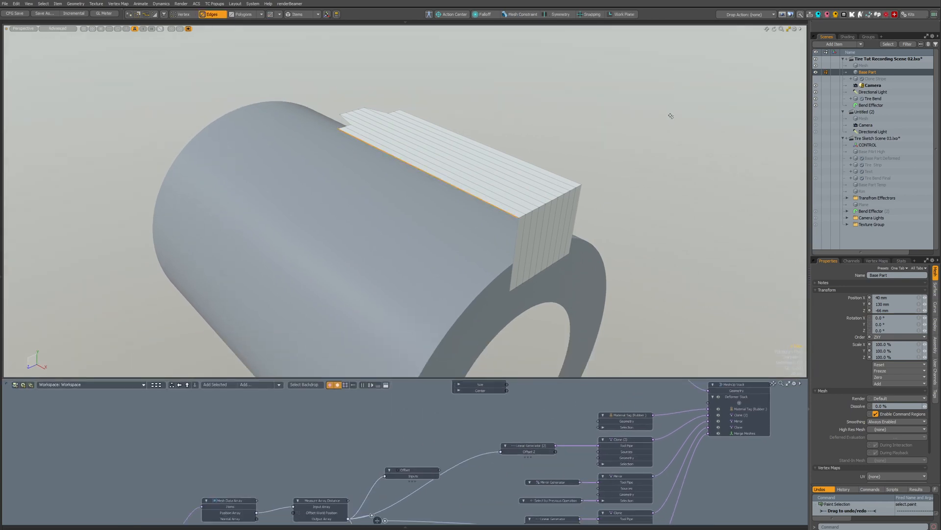
{"action": "key", "text": "alt+c"}
{"action": "scroll", "coordinate": [561, 132], "scroll_direction": "up", "scroll_amount": 2}
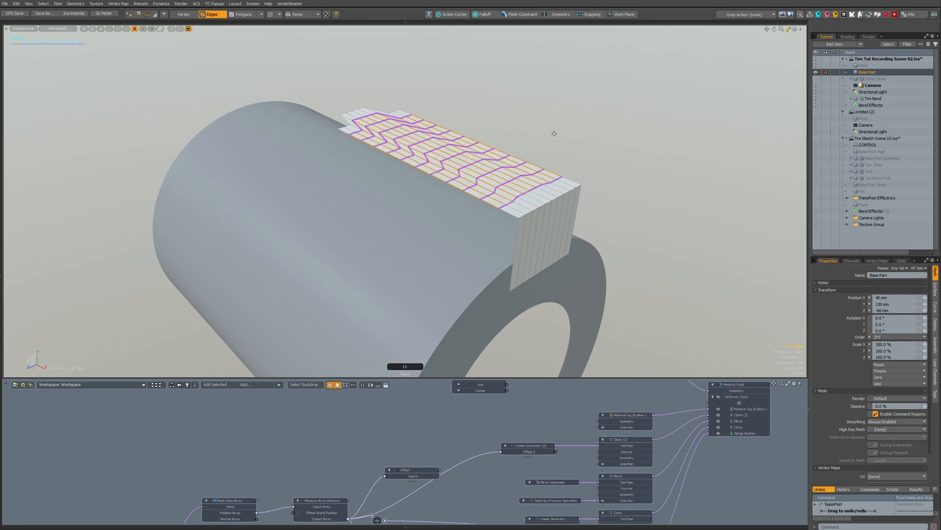
{"action": "scroll", "coordinate": [558, 139], "scroll_direction": "down", "scroll_amount": 10}
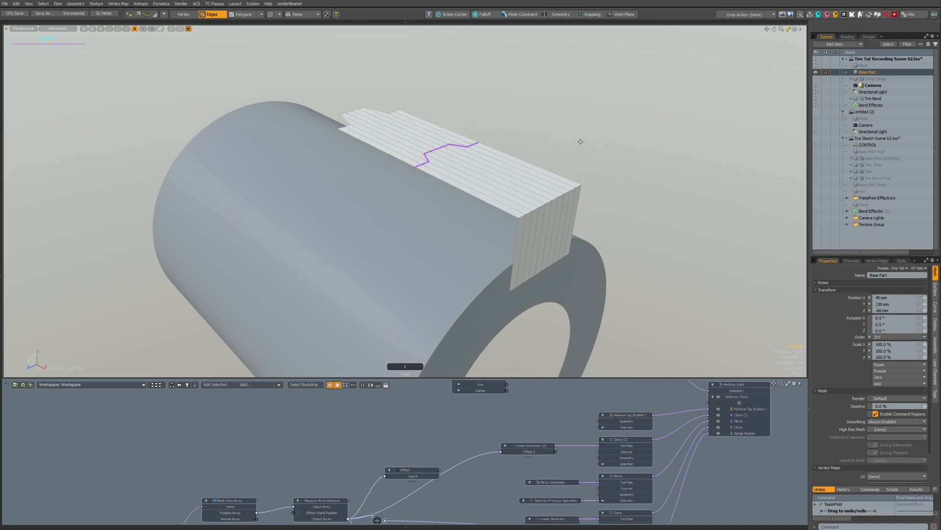
{"action": "scroll", "coordinate": [582, 143], "scroll_direction": "up", "scroll_amount": 3}
{"action": "key", "text": "k"}
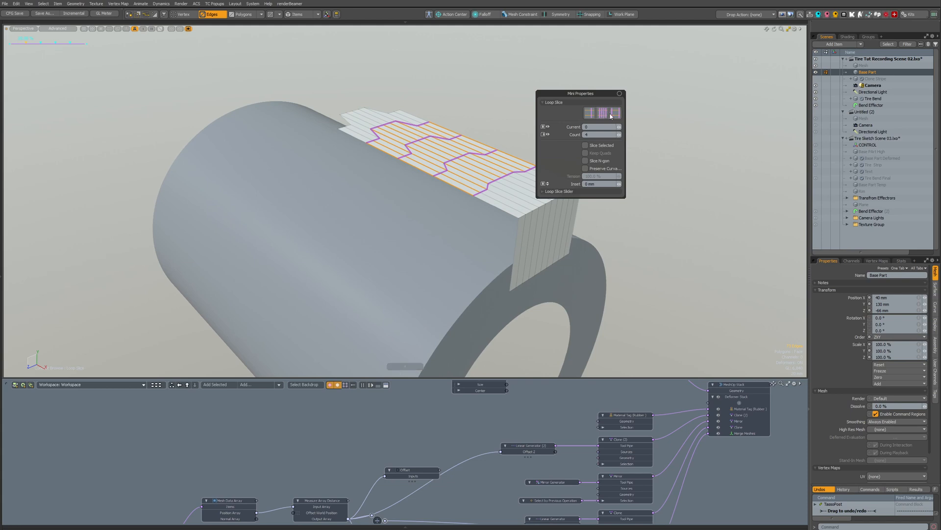
{"action": "key", "text": "Return"}
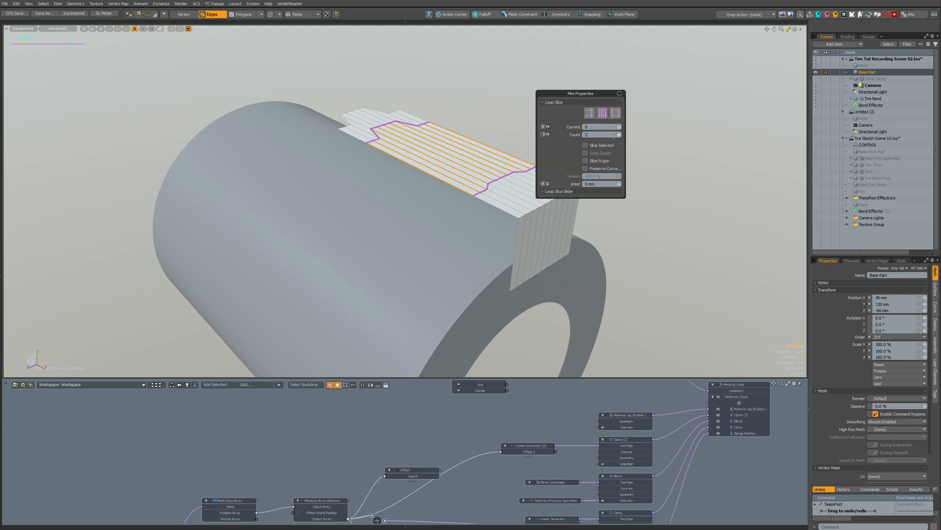
{"action": "left_click_drag", "start_coordinate": [483, 92], "coordinate": [453, 92]}
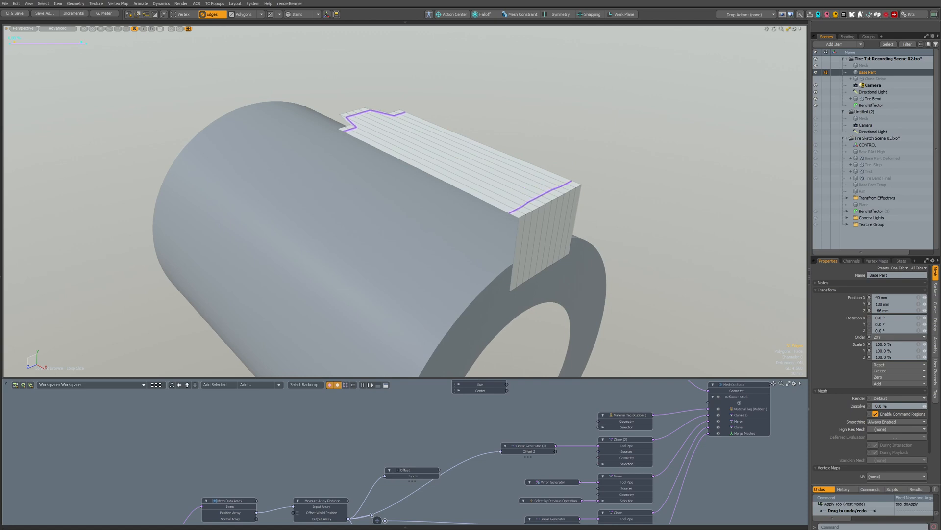
{"action": "key", "text": "q"}
- Delete the selected edges on the Base Part and inspect the remaining edges at its stepped end
{"action": "left_click_drag", "start_coordinate": [545, 131], "coordinate": [518, 284], "text": "alt"}
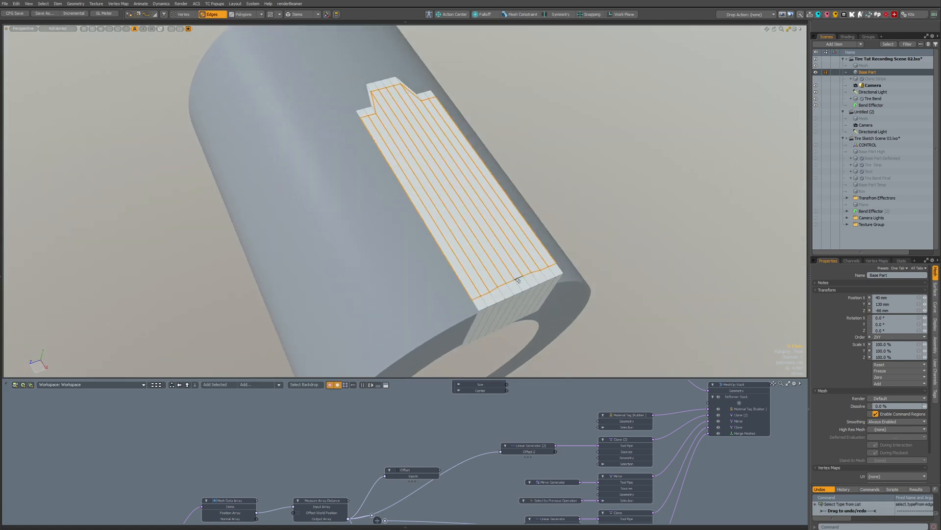
{"action": "key", "text": "Delete"}
{"action": "left_click_drag", "start_coordinate": [663, 193], "coordinate": [396, 440], "text": "alt"}
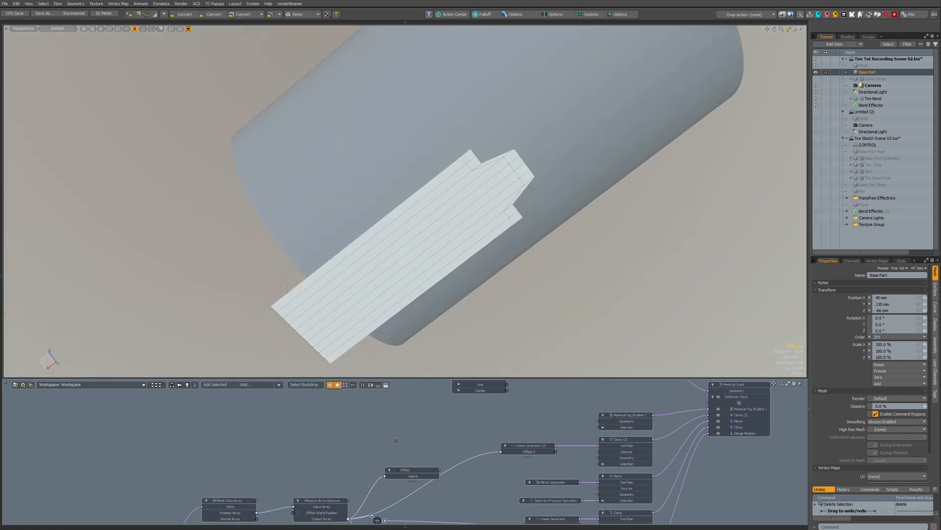
{"action": "left_click_drag", "start_coordinate": [380, 277], "coordinate": [589, 169], "text": "alt"}
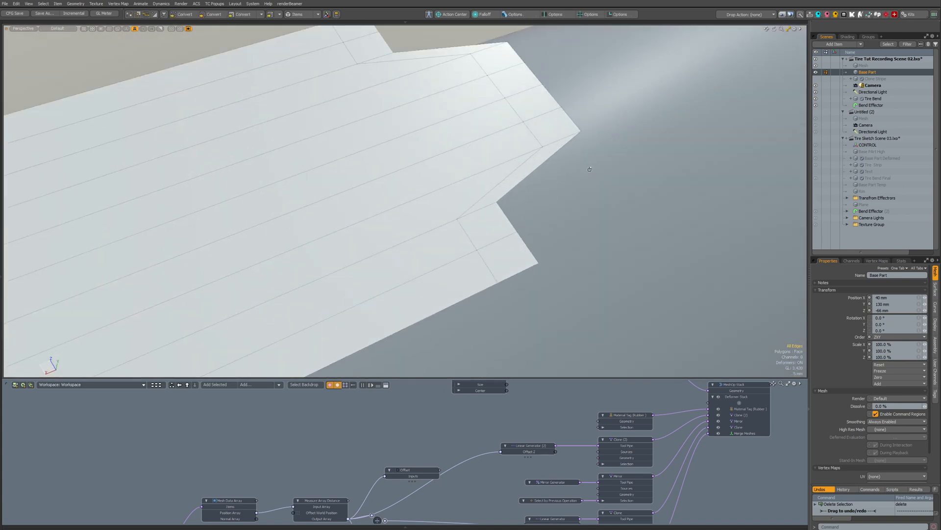
{"action": "left_click_drag", "start_coordinate": [548, 197], "coordinate": [478, 218], "text": "alt"}
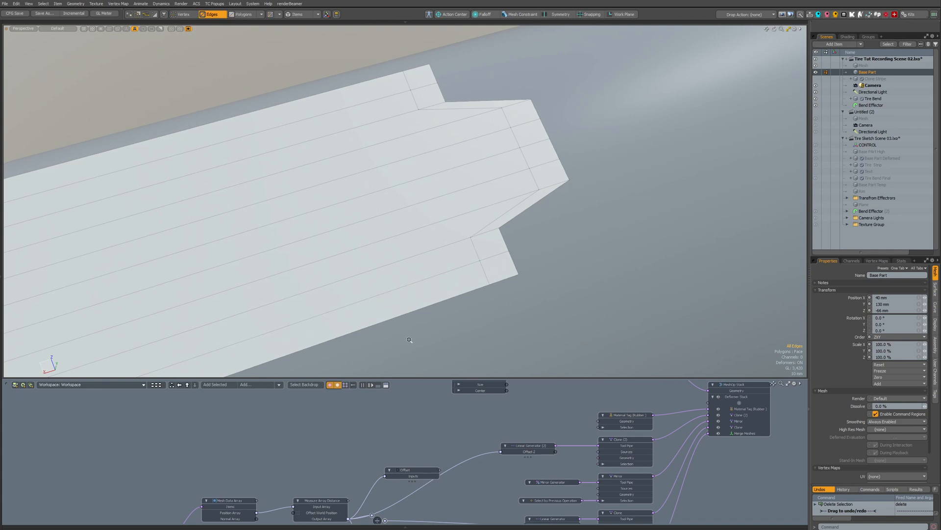
{"action": "left_click_drag", "start_coordinate": [425, 245], "coordinate": [408, 131], "text": "ctrl+alt"}
- Reset the Base Part's position to 0 mm on all axes
{"action": "left_click_drag", "start_coordinate": [187, 494], "coordinate": [268, 425], "text": "alt"}
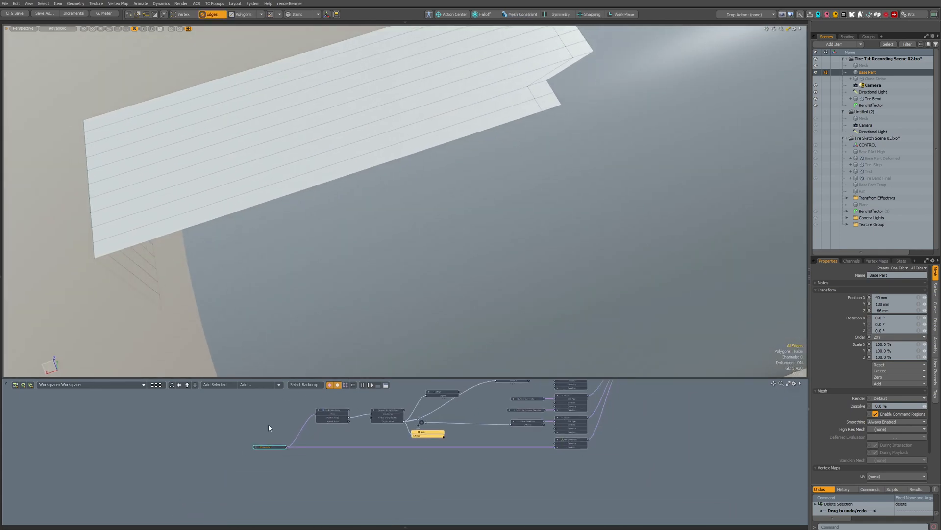
{"action": "left_click", "coordinate": [290, 438]}
{"action": "key", "text": "p"}
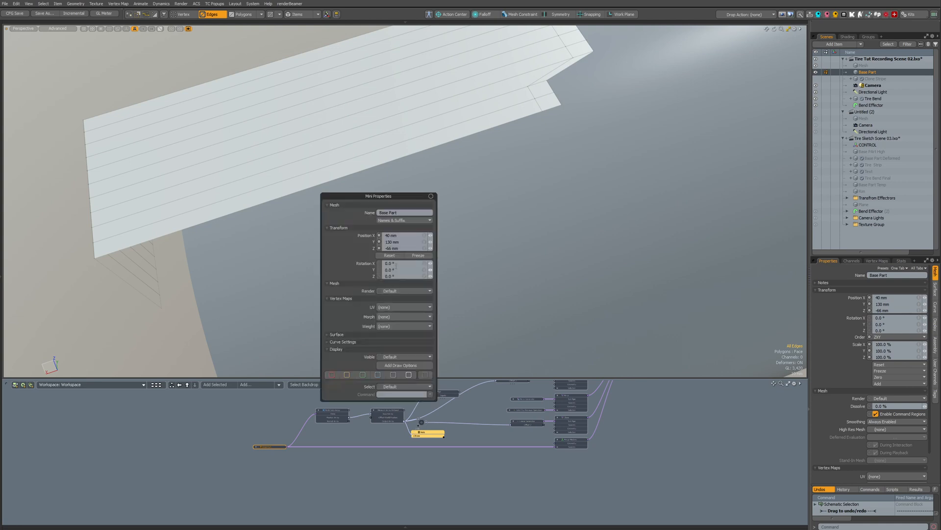
{"action": "left_click", "coordinate": [396, 259]}
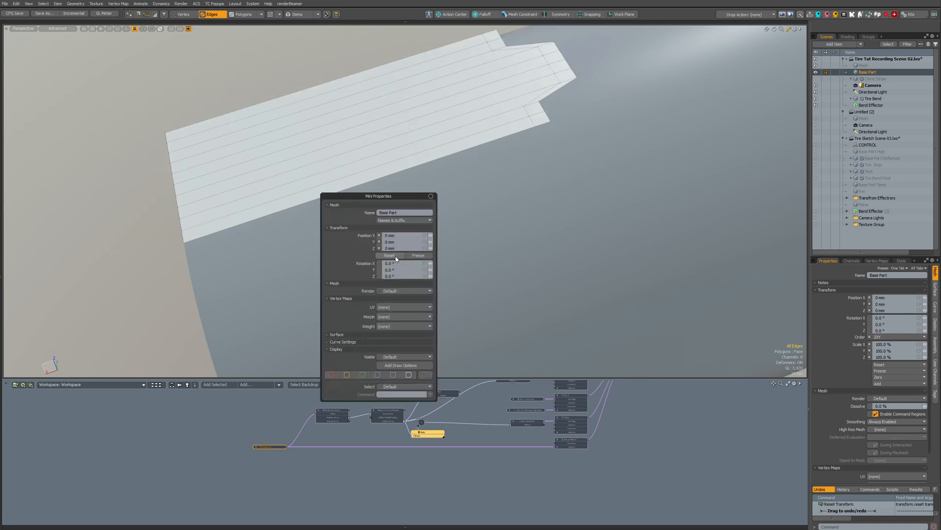
{"action": "left_click_drag", "start_coordinate": [237, 320], "coordinate": [416, 353], "text": "alt"}
{"action": "key", "text": "2"}
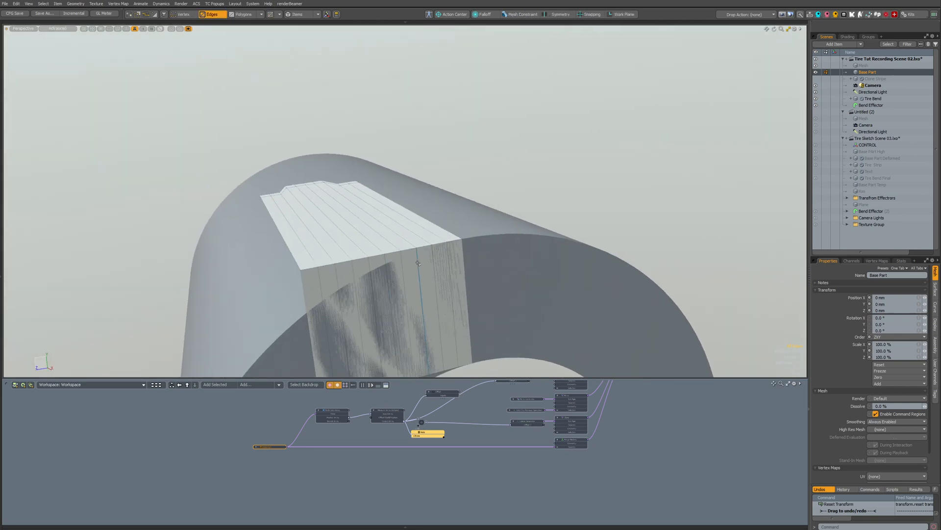
- Set the Number of Clones to 15 on the Linear Generator feeding the second Clone operation
{"action": "left_click_drag", "start_coordinate": [610, 461], "coordinate": [535, 519], "text": "alt"}
{"action": "scroll", "coordinate": [590, 432], "scroll_direction": "up", "scroll_amount": 4}
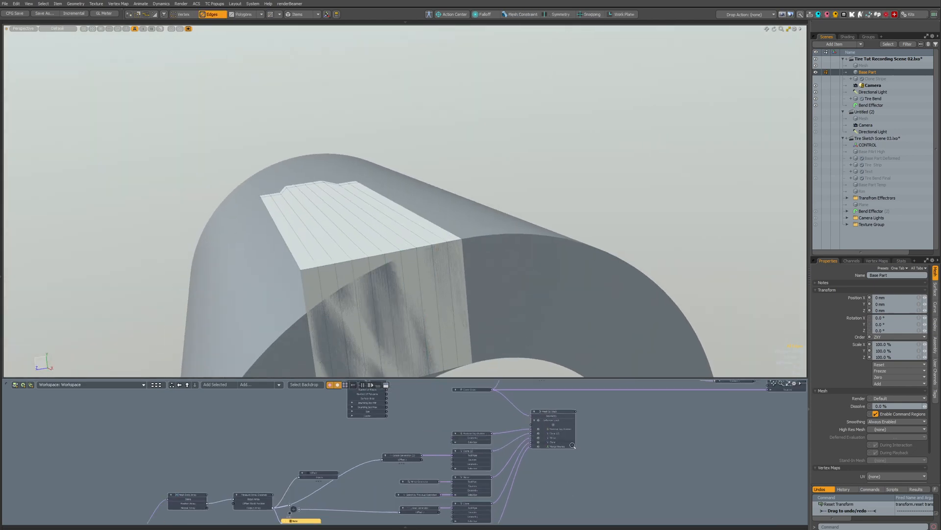
{"action": "mouse_move", "coordinate": [595, 403]}
{"action": "left_mouse_down", "text": "alt"}
{"action": "mouse_move", "coordinate": [588, 441]}
{"action": "mouse_move", "coordinate": [521, 475]}
{"action": "mouse_move", "coordinate": [580, 378]}
{"action": "left_mouse_up", "text": "alt"}
{"action": "scroll", "coordinate": [576, 440], "scroll_direction": "down", "scroll_amount": 3}
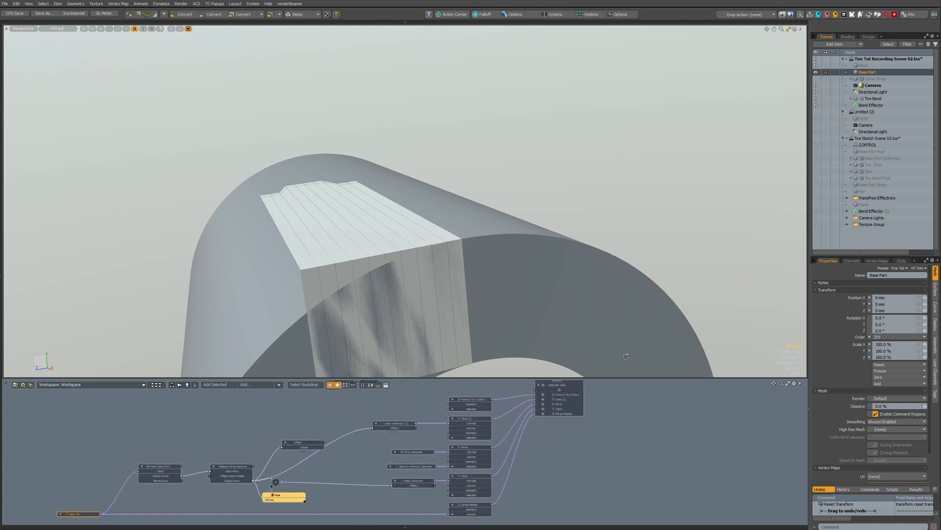
{"action": "left_click", "coordinate": [469, 420]}
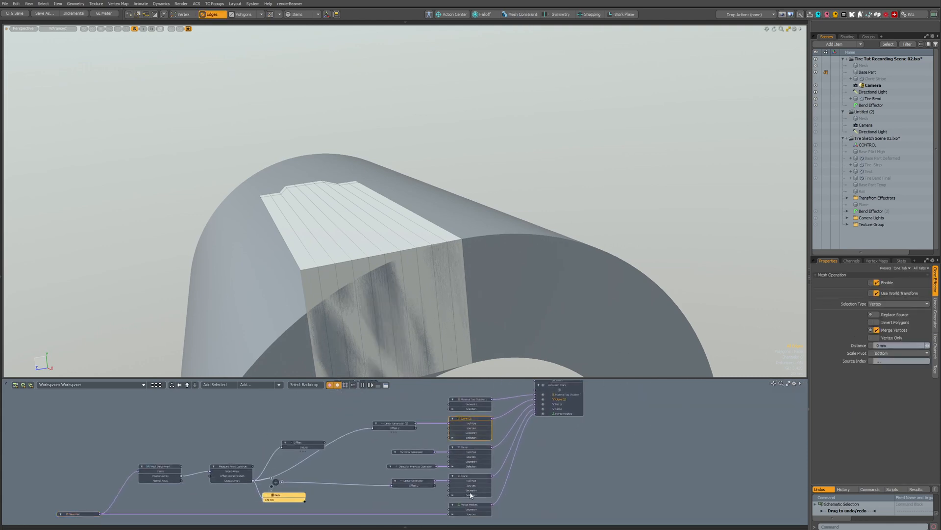
{"action": "left_click", "coordinate": [411, 429]}
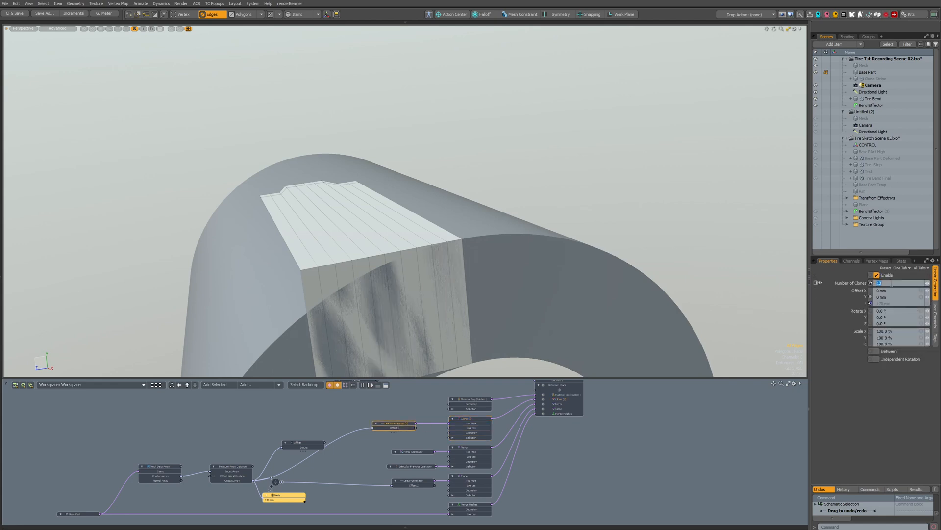
{"action": "key", "text": "Return"}
{"action": "left_click_drag", "start_coordinate": [428, 227], "coordinate": [490, 218], "text": "alt"}
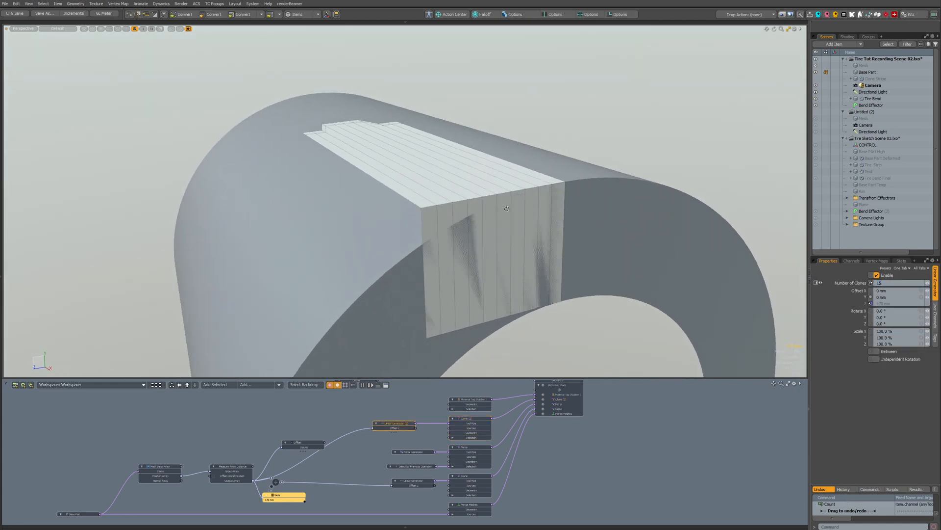
- Move the Base Part as an item away from the tire ring, to about X 112 mm and Y 156 mm
{"action": "left_click", "coordinate": [81, 515]}
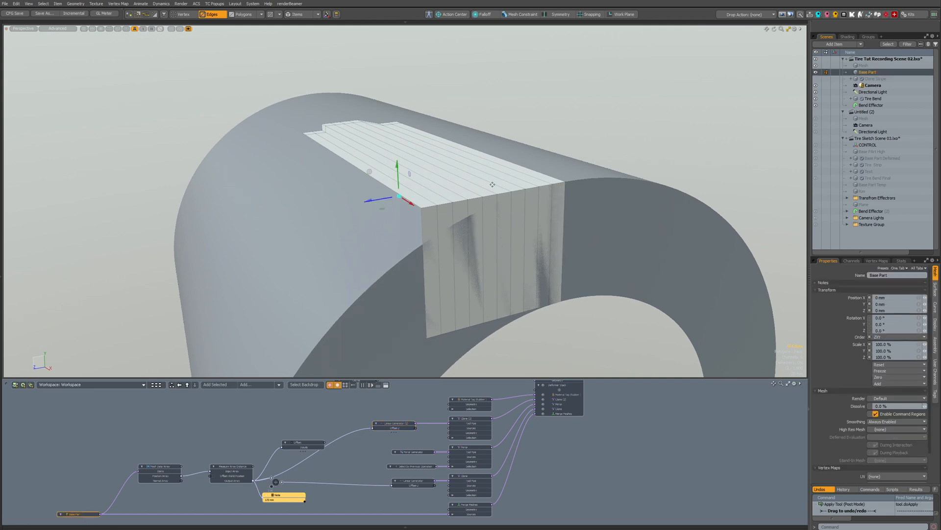
{"action": "key", "text": "q"}
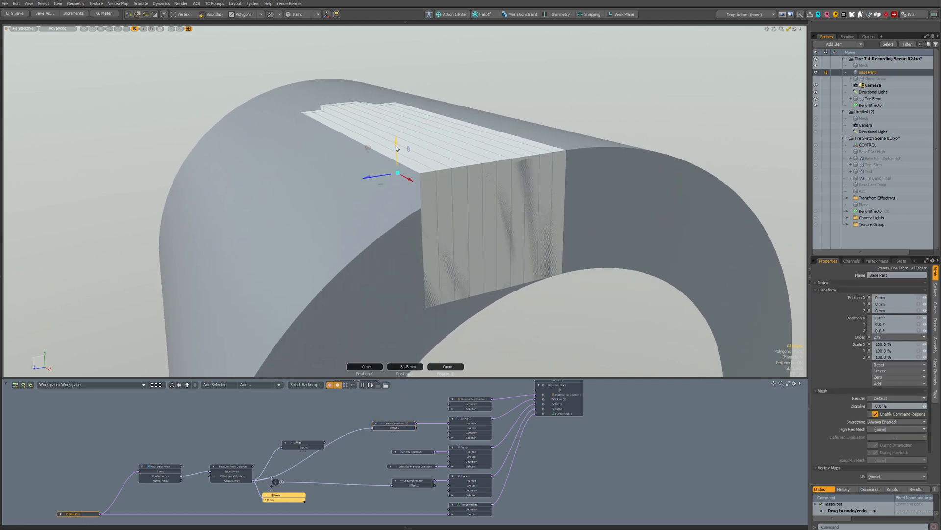
{"action": "key", "text": "5"}
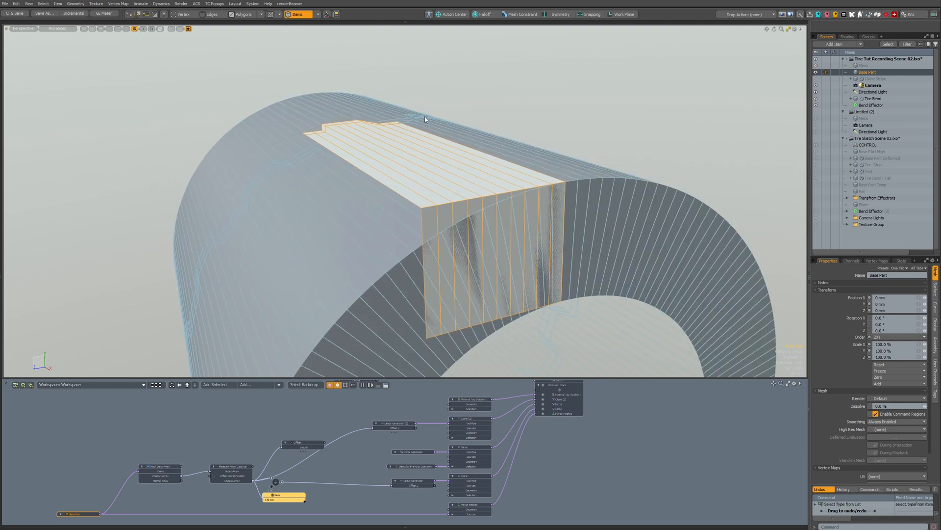
{"action": "key", "text": "w"}
{"action": "left_click_drag", "start_coordinate": [343, 98], "coordinate": [344, 72]}
{"action": "left_click_drag", "start_coordinate": [315, 173], "coordinate": [346, 151], "text": "ctrl+alt"}
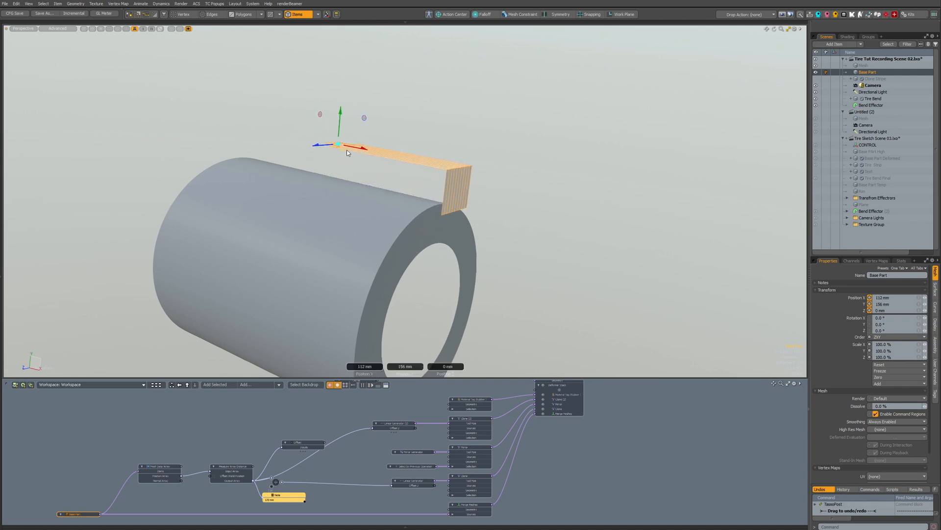
- Select the six lengthwise polygons along the middle of the Base Part's upper face
{"action": "key", "text": "q"}
{"action": "left_click", "coordinate": [537, 240]}
{"action": "left_click_drag", "start_coordinate": [537, 239], "coordinate": [271, 326], "text": "alt"}
{"action": "left_click_drag", "start_coordinate": [351, 186], "coordinate": [473, 297], "text": "alt"}
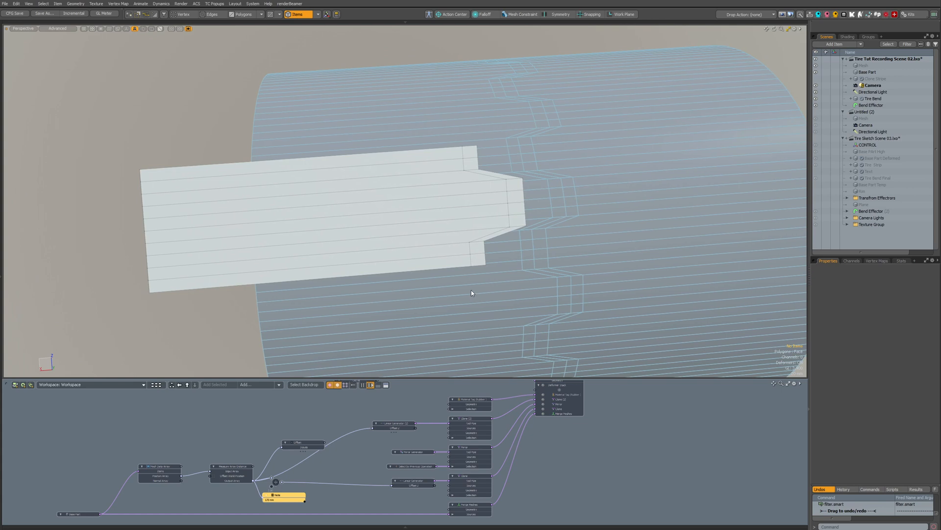
{"action": "key", "text": "3"}
{"action": "left_click", "coordinate": [416, 241]}
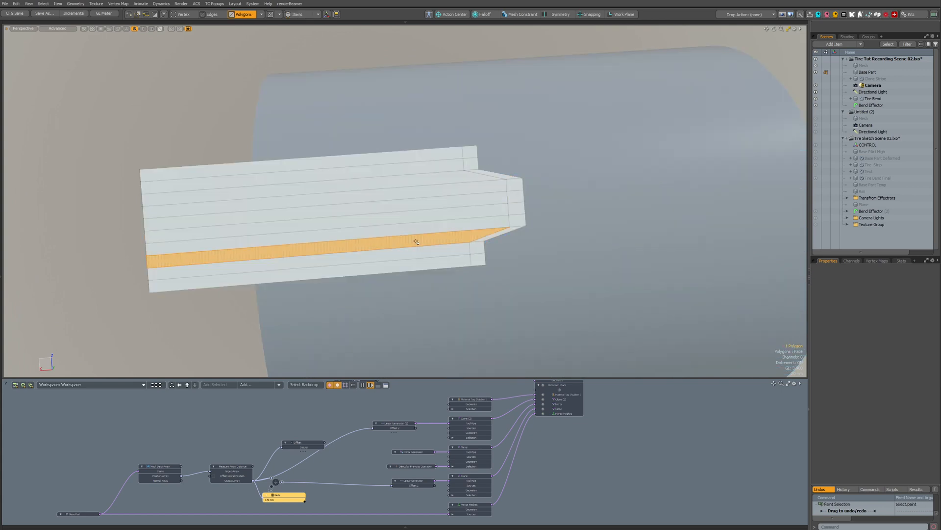
{"action": "left_click_drag", "start_coordinate": [416, 242], "coordinate": [413, 182]}
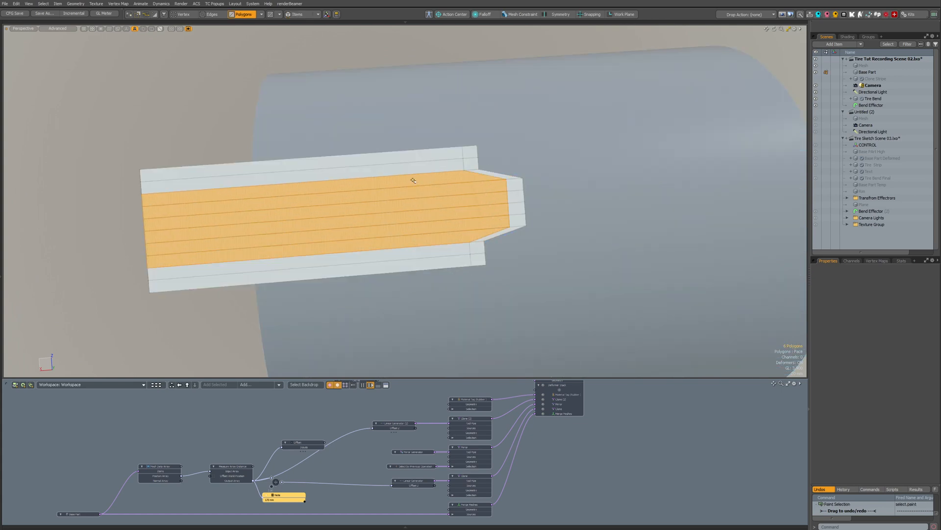
- Bevel the selected polygons outward to raise a tread block on the Base Part
{"action": "left_click_drag", "start_coordinate": [346, 211], "coordinate": [441, 193], "text": "alt"}
{"action": "key", "text": "b"}
{"action": "left_click", "coordinate": [390, 141]}
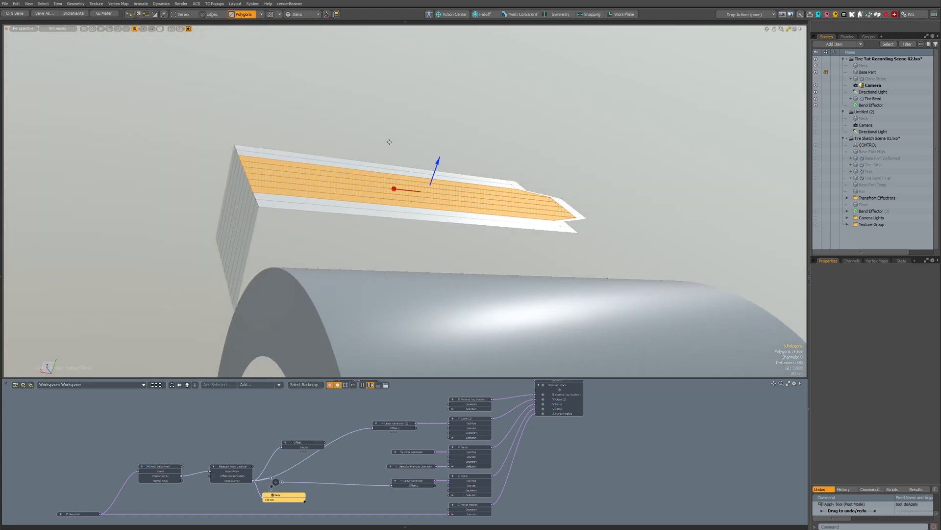
{"action": "mouse_move", "coordinate": [449, 161]}
{"action": "left_mouse_down"}
{"action": "mouse_move", "coordinate": [452, 123]}
{"action": "mouse_move", "coordinate": [402, 202]}
{"action": "mouse_move", "coordinate": [611, 147]}
{"action": "mouse_move", "coordinate": [411, 216]}
{"action": "left_mouse_up"}
{"action": "scroll", "coordinate": [402, 202], "scroll_direction": "down", "scroll_amount": 3}
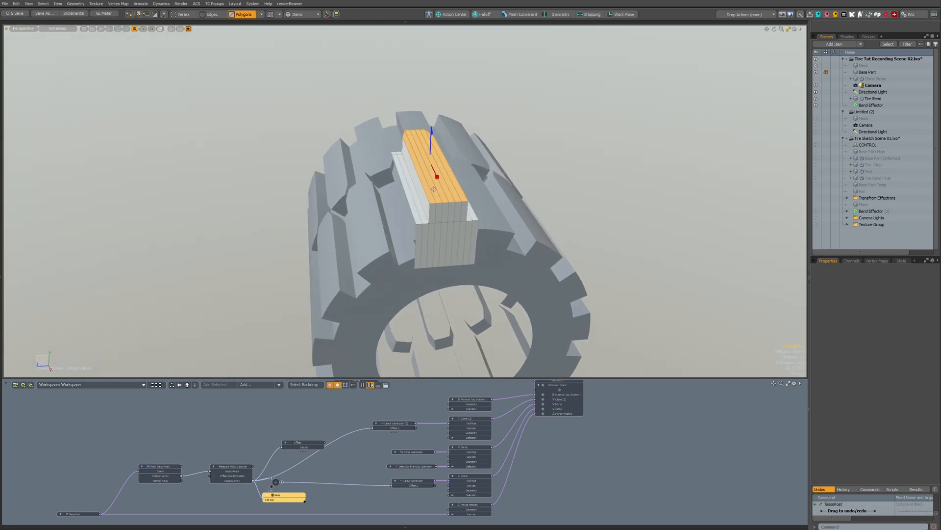
- Scale the raised block's upper polygons along Z to slightly under half their width, tapering its long sides
{"action": "scroll", "coordinate": [433, 167], "scroll_direction": "up", "scroll_amount": 3}
{"action": "key", "text": "r"}
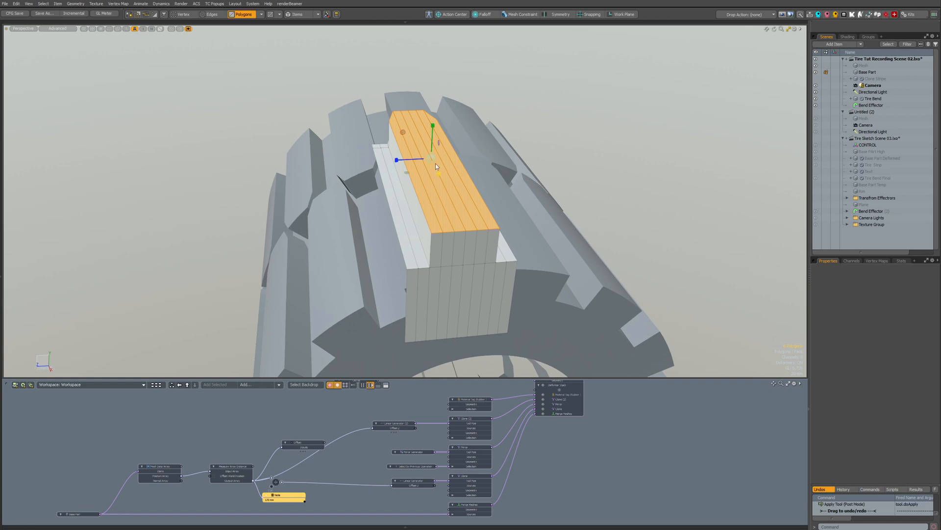
{"action": "left_click_drag", "start_coordinate": [402, 159], "coordinate": [417, 160]}
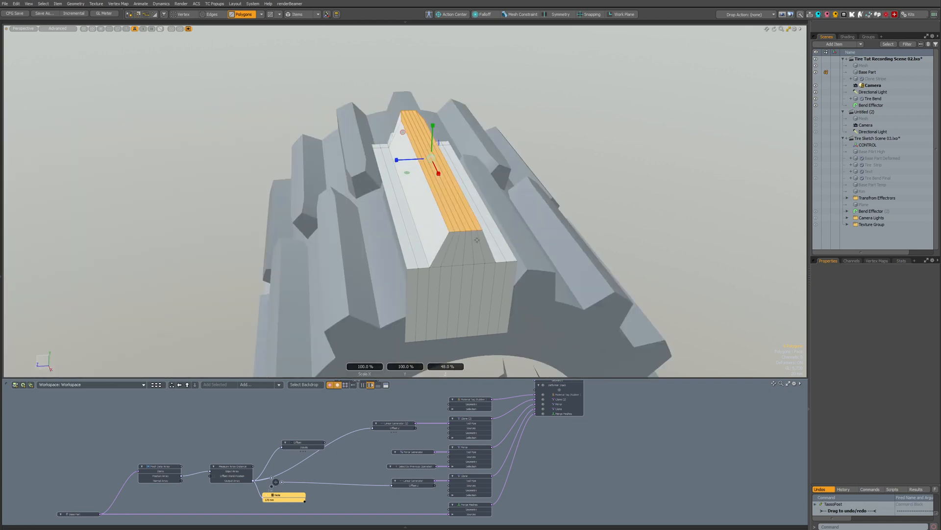
{"action": "left_click_drag", "start_coordinate": [477, 240], "coordinate": [393, 140], "text": "alt"}
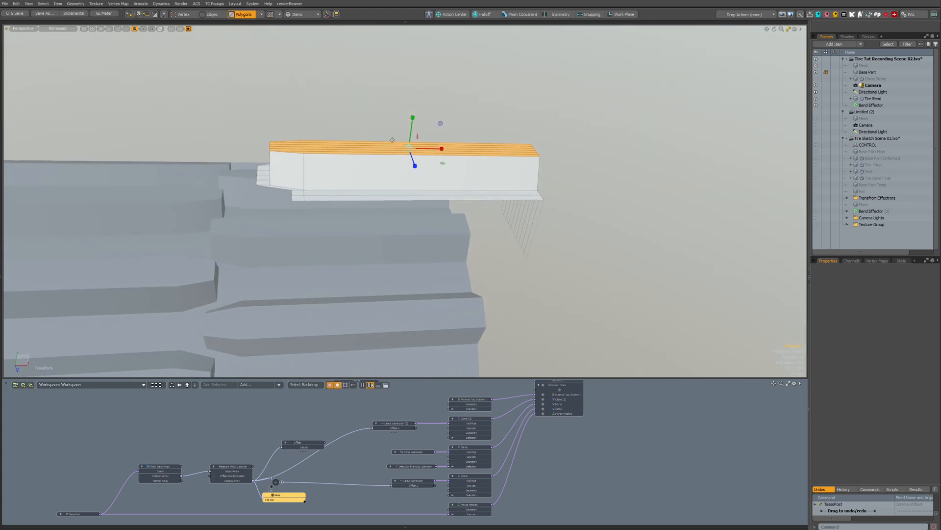
- Try to move the lassoed edges at the raised block's stepped end 50 mm along X
{"action": "key", "text": "2"}
{"action": "right_click_drag", "start_coordinate": [272, 159], "coordinate": [323, 170]}
{"action": "key", "text": "w"}
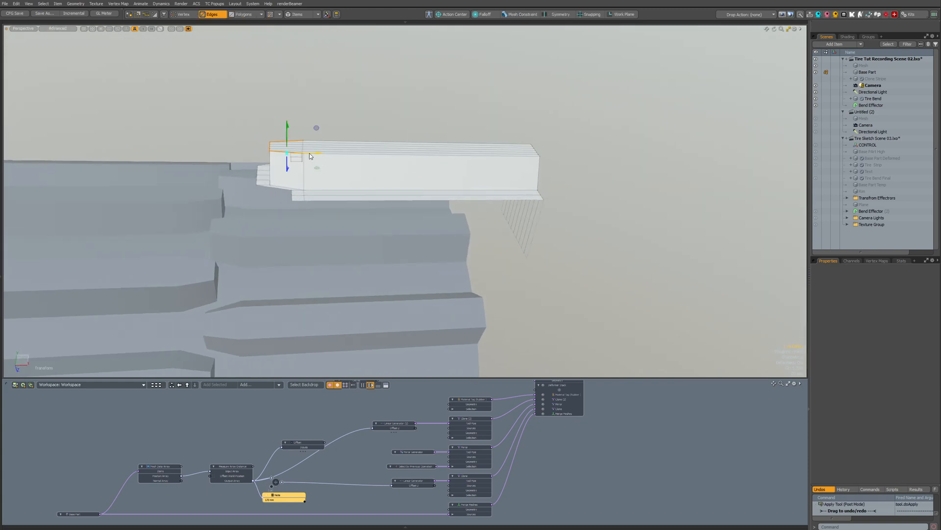
{"action": "left_click_drag", "start_coordinate": [312, 155], "coordinate": [340, 155]}
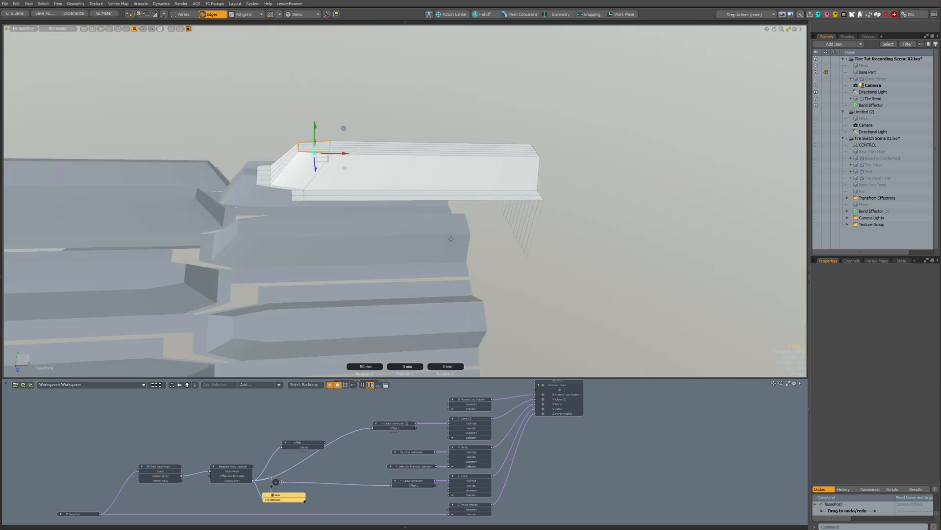
{"action": "scroll", "coordinate": [420, 230], "scroll_direction": "down", "scroll_amount": 3}
{"action": "key", "text": "ctrl+z"}
{"action": "mouse_move", "coordinate": [405, 223]}
{"action": "left_mouse_down", "text": "alt"}
{"action": "mouse_move", "coordinate": [349, 123]}
{"action": "mouse_move", "coordinate": [407, 129]}
{"action": "mouse_move", "coordinate": [410, 228]}
{"action": "left_mouse_up", "text": "alt"}
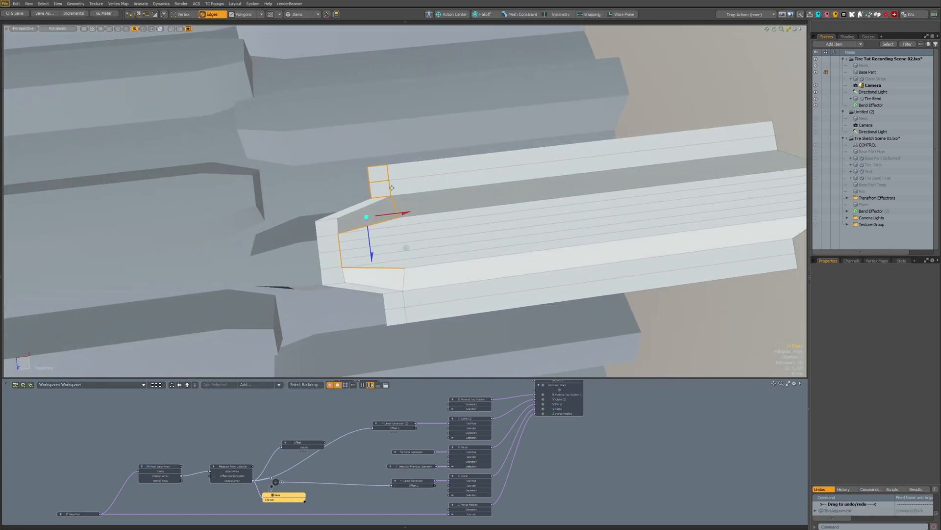
{"action": "mouse_move", "coordinate": [345, 200]}
{"action": "left_mouse_down"}
{"action": "mouse_move", "coordinate": [370, 228]}
{"action": "mouse_move", "coordinate": [498, 135]}
{"action": "mouse_move", "coordinate": [359, 259]}
{"action": "left_mouse_up"}
{"action": "key", "text": "space"}
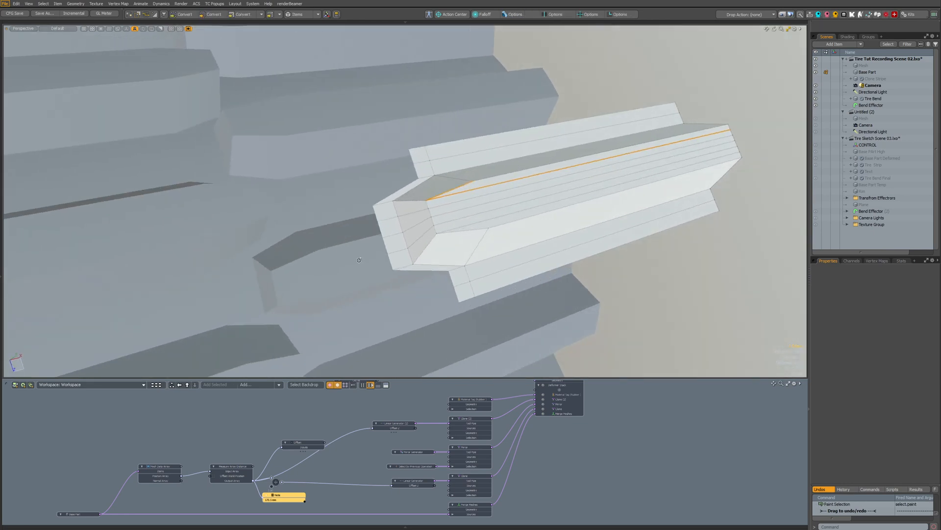
{"action": "key", "text": "ctrl+z"}
{"action": "key", "text": "Escape"}
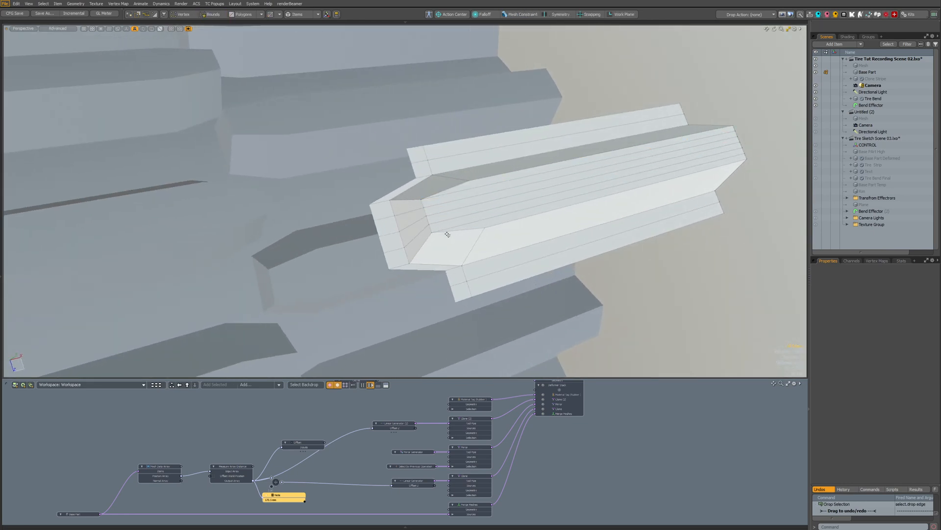
- Select only the upper edges at the raised block's stepped end and move them about 49.5 mm along X to slope it
{"action": "left_click", "coordinate": [431, 231], "text": "shift"}
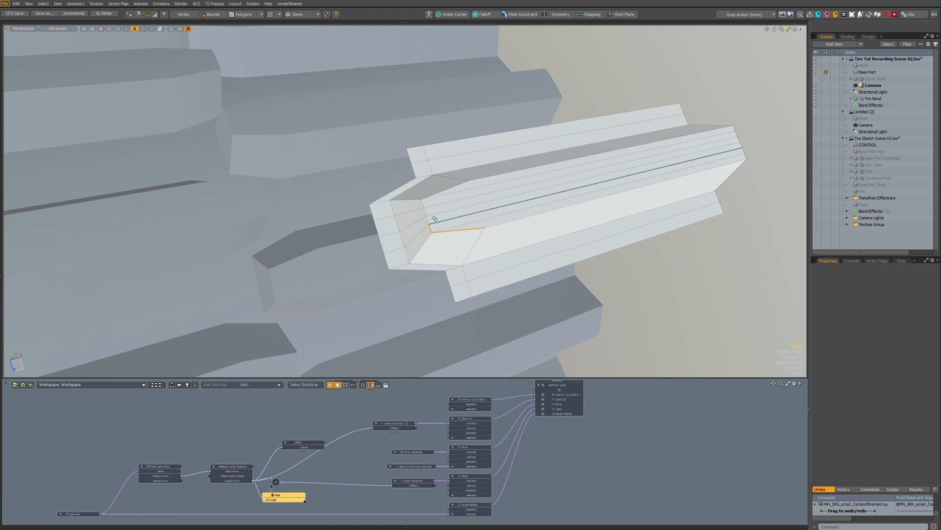
{"action": "left_click", "coordinate": [443, 190], "text": "shift"}
{"action": "key", "text": "w"}
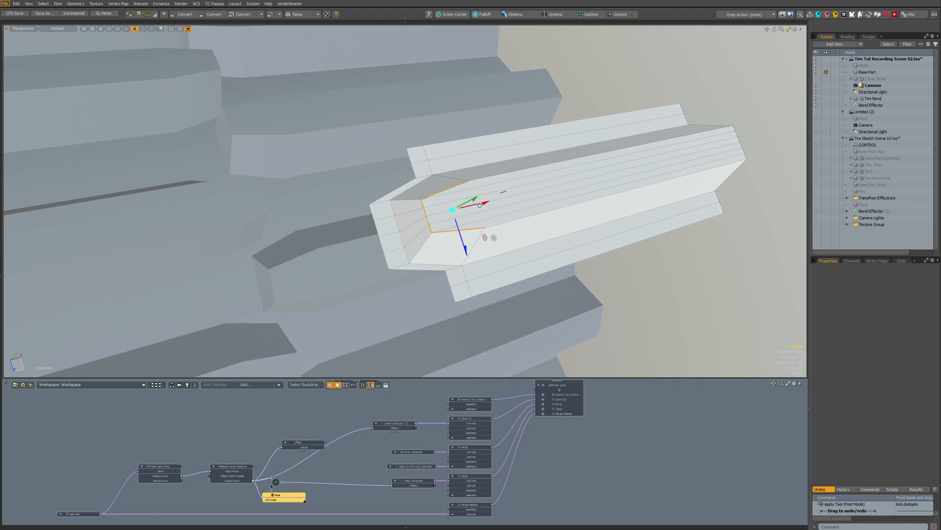
{"action": "left_click_drag", "start_coordinate": [490, 238], "coordinate": [465, 182], "text": "alt"}
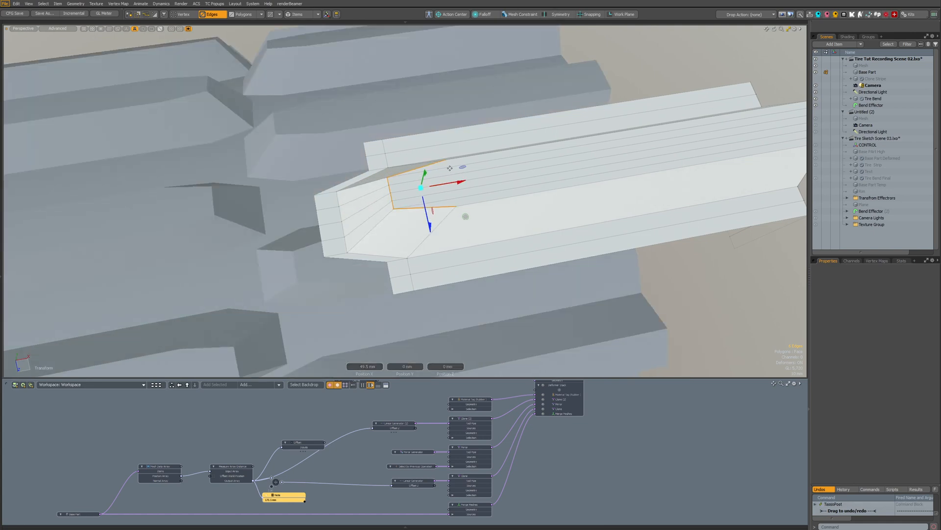
{"action": "left_click_drag", "start_coordinate": [507, 298], "coordinate": [519, 208], "text": "alt"}
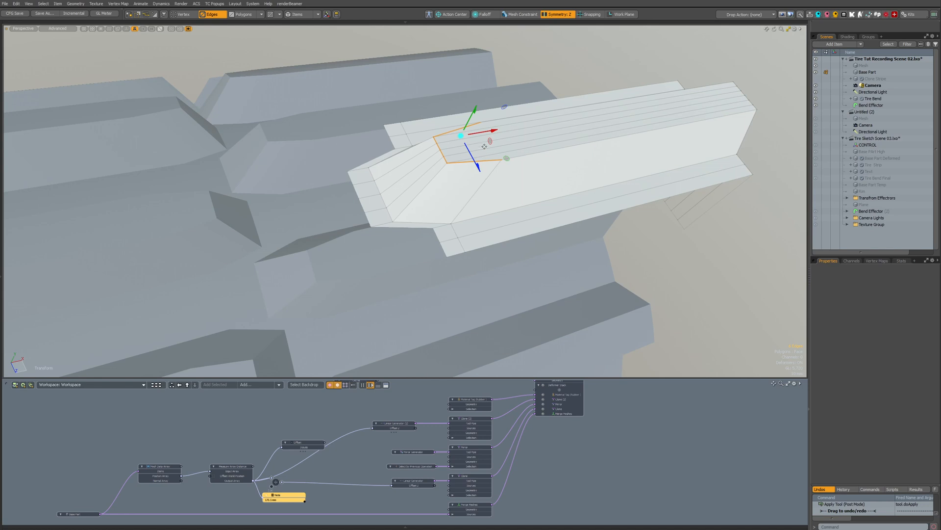
- Check the Base Part's Z symmetry by selecting polygons on the raised block's side and lower ledge, and inspect its end face
{"action": "key", "text": "q"}
{"action": "key", "text": "Escape"}
{"action": "key", "text": "3"}
{"action": "left_click", "coordinate": [529, 185]}
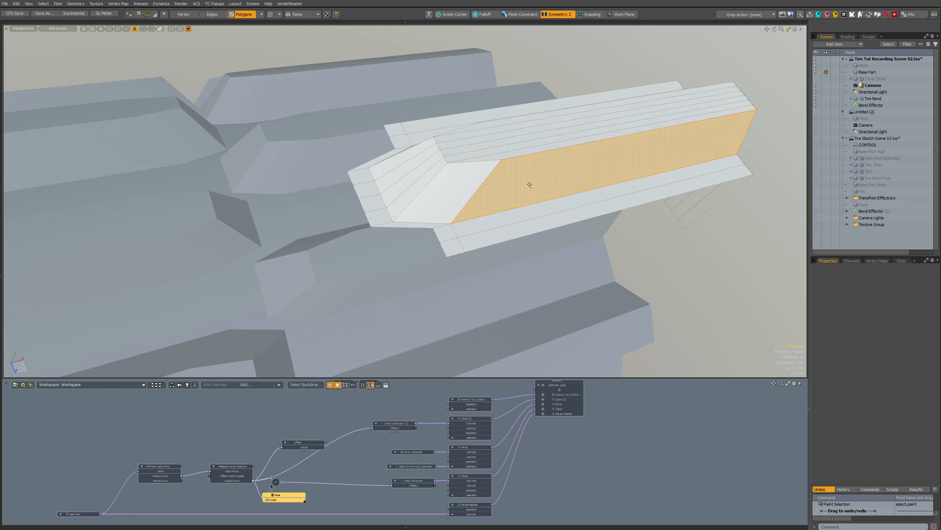
{"action": "mouse_move", "coordinate": [529, 185]}
{"action": "left_mouse_down", "text": "alt"}
{"action": "mouse_move", "coordinate": [532, 332]}
{"action": "mouse_move", "coordinate": [519, 181]}
{"action": "mouse_move", "coordinate": [466, 162]}
{"action": "mouse_move", "coordinate": [505, 208]}
{"action": "mouse_move", "coordinate": [549, 190]}
{"action": "left_mouse_up", "text": "alt"}
{"action": "left_click", "coordinate": [549, 190]}
{"action": "left_click_drag", "start_coordinate": [595, 210], "coordinate": [601, 185], "text": "alt"}
{"action": "left_click", "coordinate": [450, 213]}
{"action": "left_click", "coordinate": [594, 175]}
{"action": "left_click_drag", "start_coordinate": [420, 169], "coordinate": [444, 158]}
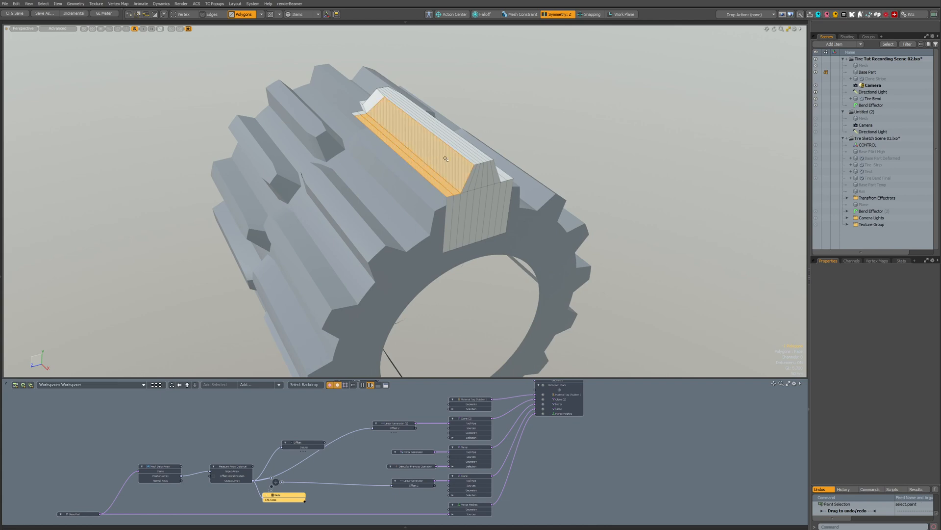
{"action": "left_click", "coordinate": [530, 139]}
{"action": "scroll", "coordinate": [529, 139], "scroll_direction": "up", "scroll_amount": 2}
{"action": "left_click_drag", "start_coordinate": [529, 139], "coordinate": [460, 230], "text": "alt"}
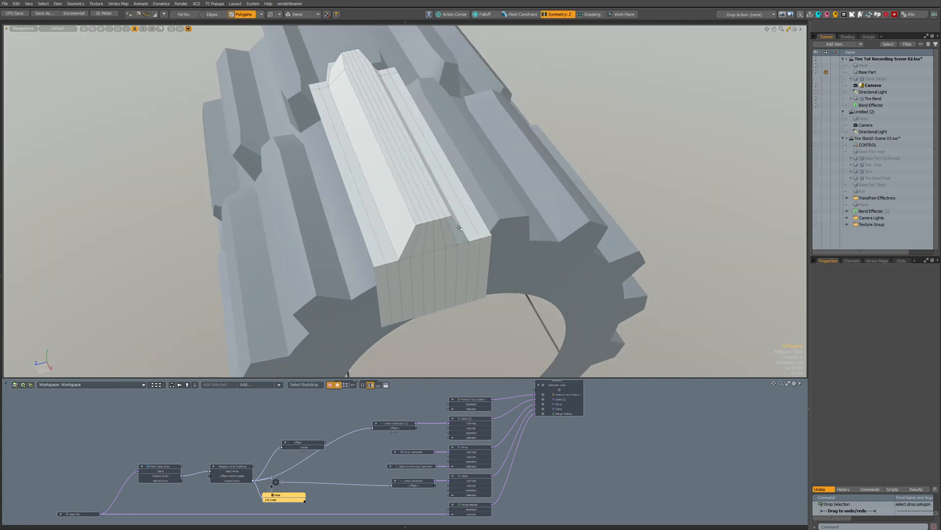
- Symmetrize the Base Part's vertices across Z with Symmetrize to Positive, and test polygon selection on the block
{"action": "key", "text": "alt+s"}
{"action": "left_click_drag", "start_coordinate": [474, 177], "coordinate": [535, 152]}
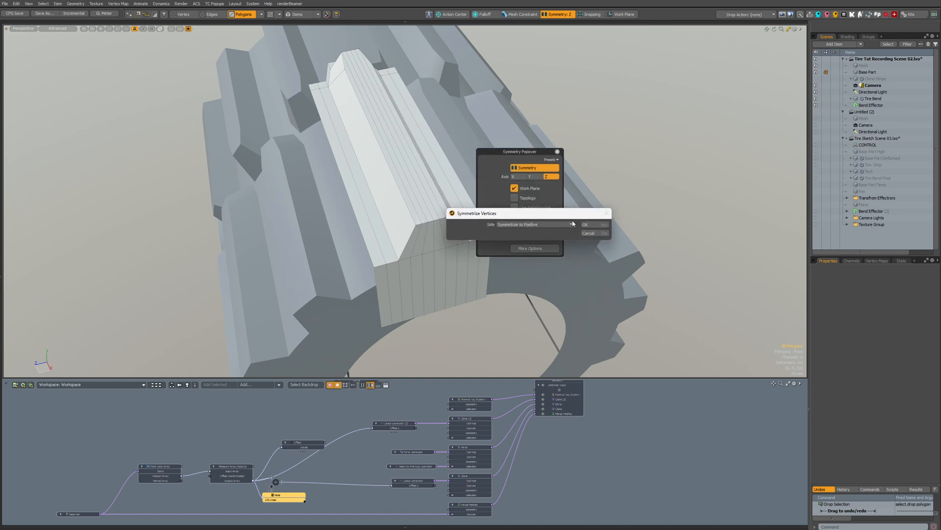
{"action": "left_click", "coordinate": [590, 224]}
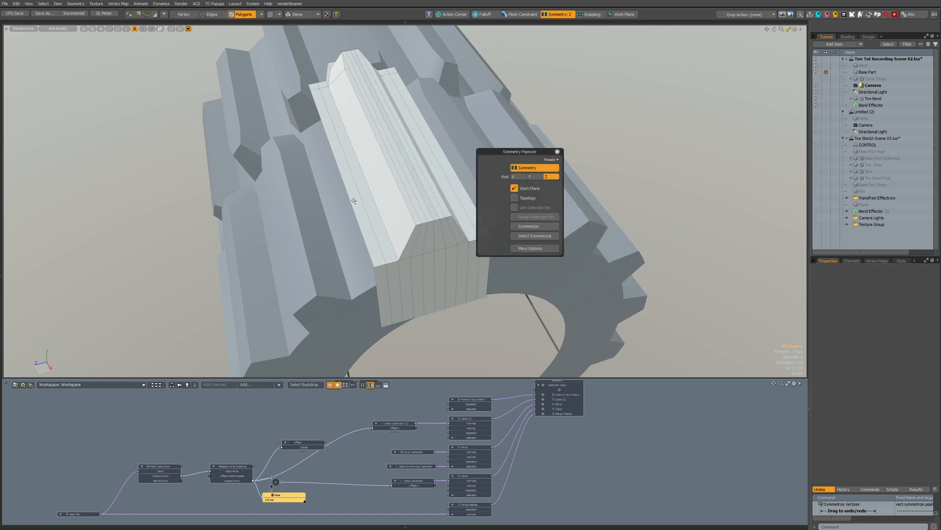
{"action": "left_click_drag", "start_coordinate": [378, 203], "coordinate": [364, 212]}
{"action": "left_click", "coordinate": [390, 209]}
{"action": "mouse_move", "coordinate": [407, 250]}
{"action": "left_mouse_down"}
{"action": "mouse_move", "coordinate": [417, 269]}
{"action": "mouse_move", "coordinate": [378, 238]}
{"action": "mouse_move", "coordinate": [373, 304]}
{"action": "left_mouse_up"}
{"action": "mouse_move", "coordinate": [314, 118]}
{"action": "left_mouse_down", "text": "alt"}
{"action": "mouse_move", "coordinate": [335, 186]}
{"action": "mouse_move", "coordinate": [335, 171]}
{"action": "mouse_move", "coordinate": [315, 173]}
{"action": "left_mouse_up", "text": "alt"}
- Select the boundary edges of Tire Bend and inspect the open inner rim and surrounding tread for continuity
{"action": "key", "text": "5"}
{"action": "left_click", "coordinate": [310, 240]}
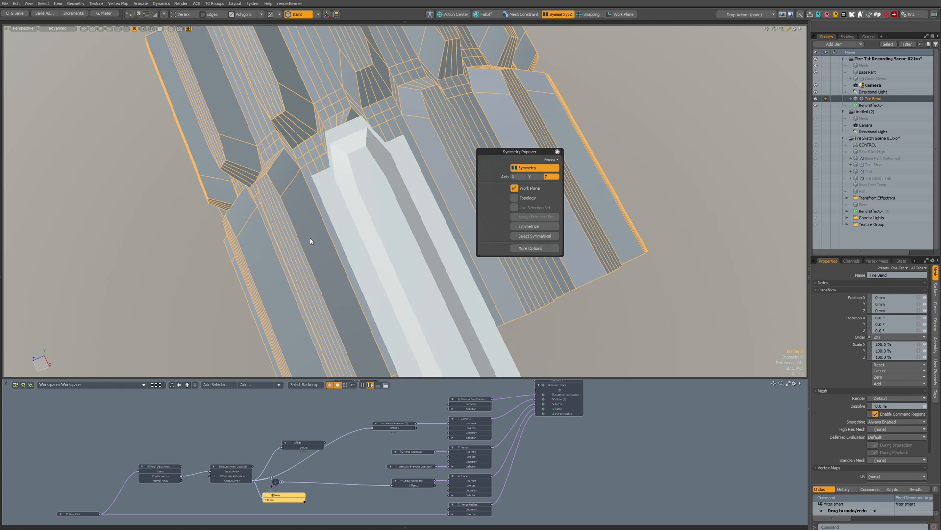
{"action": "key", "text": "ctrl+space"}
{"action": "key", "text": "ctrl+shift+space"}
{"action": "left_click", "coordinate": [307, 200]}
{"action": "left_click_drag", "start_coordinate": [307, 198], "coordinate": [235, 273], "text": "alt"}
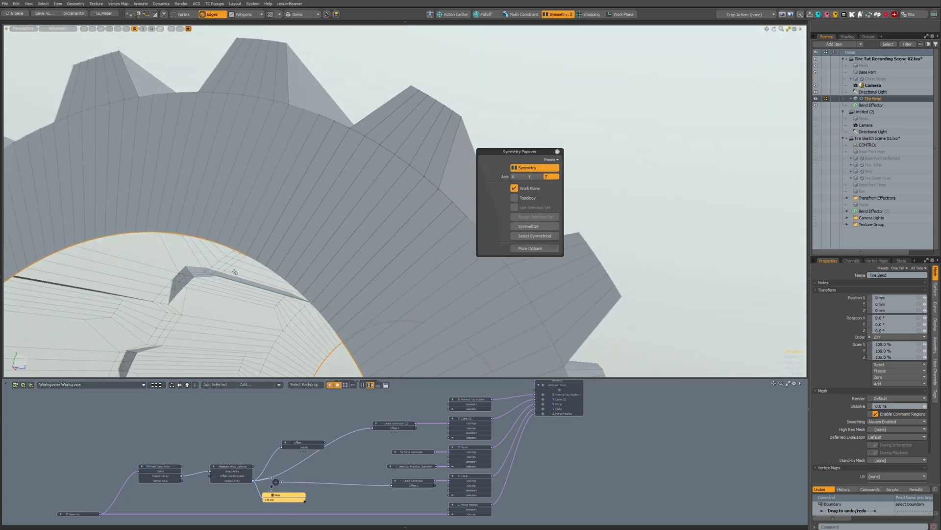
{"action": "left_click_drag", "start_coordinate": [304, 271], "coordinate": [208, 272], "text": "alt"}
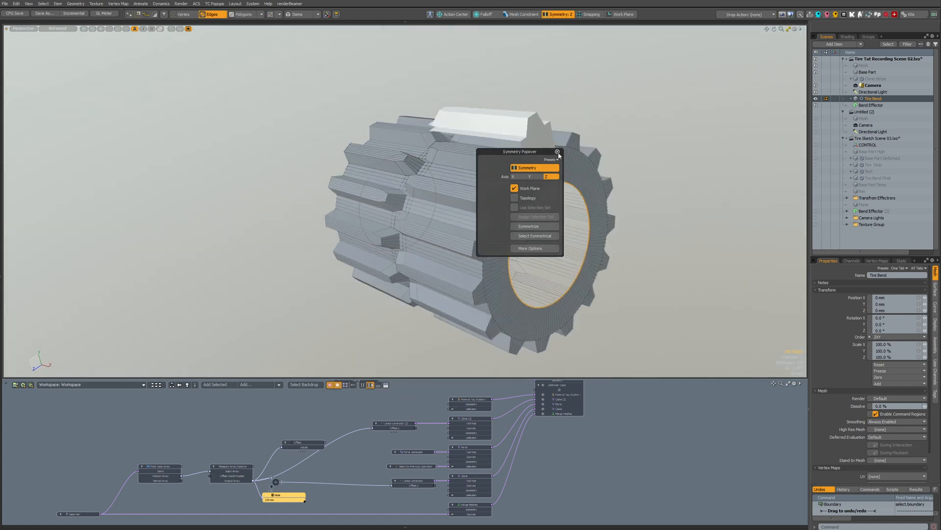
{"action": "left_click", "coordinate": [557, 152]}
{"action": "left_click_drag", "start_coordinate": [534, 167], "coordinate": [513, 183], "text": "alt"}
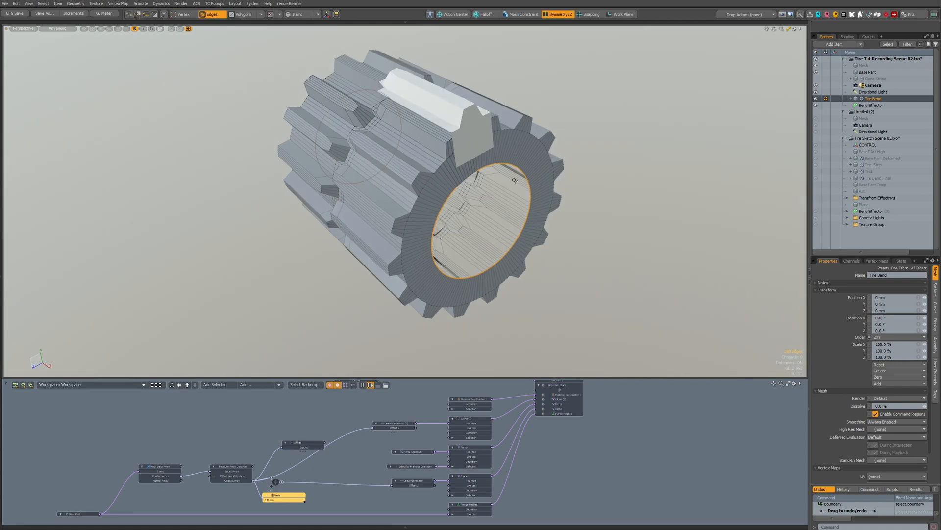
- Enlarge the schematic area and move the Tire Bend and MeshOp Stack (2) nodes upward to make room above Vertex Merge
{"action": "key", "text": "5"}
{"action": "left_click", "coordinate": [479, 132]}
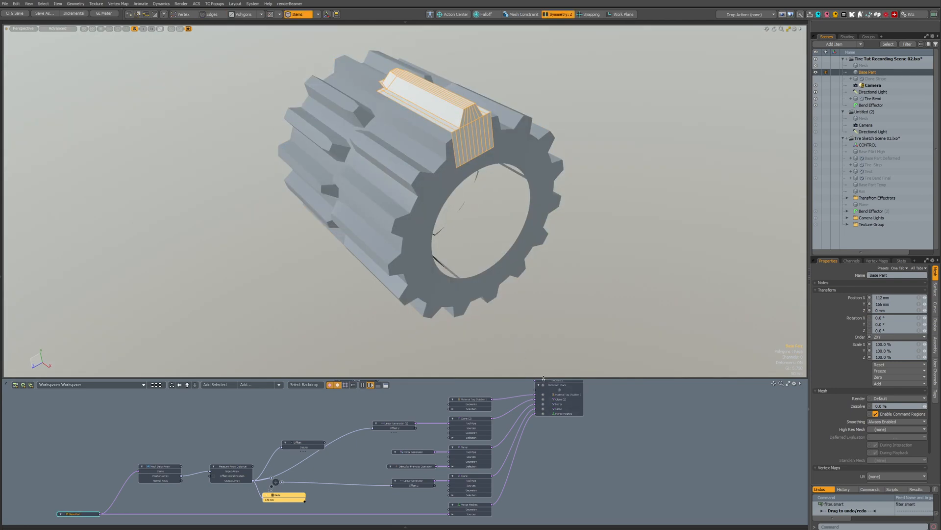
{"action": "left_click_drag", "start_coordinate": [544, 376], "coordinate": [541, 251]}
{"action": "scroll", "coordinate": [489, 343], "scroll_direction": "up", "scroll_amount": 6}
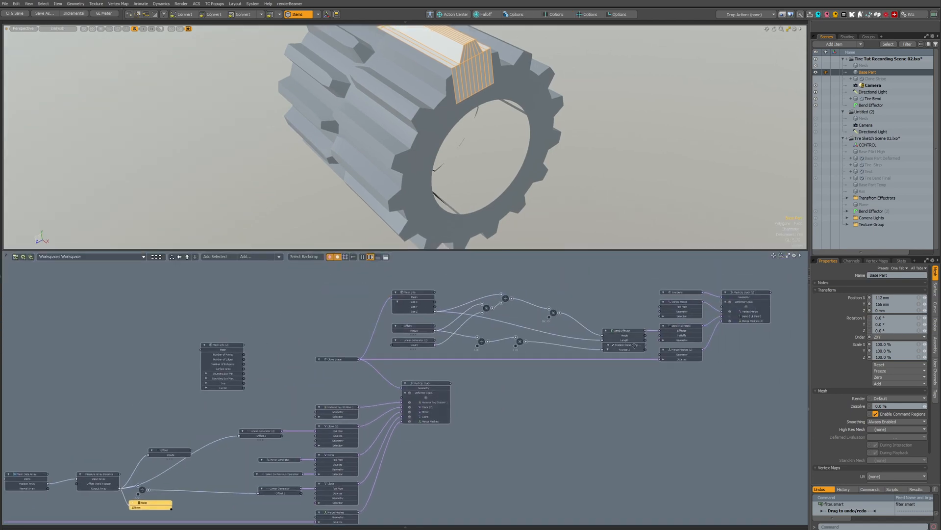
{"action": "left_click_drag", "start_coordinate": [486, 355], "coordinate": [497, 269]}
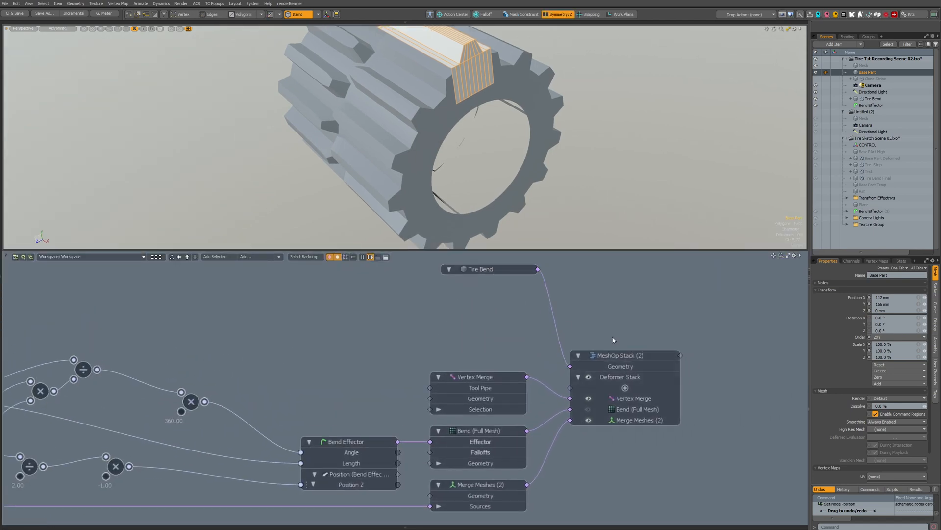
{"action": "left_click_drag", "start_coordinate": [623, 362], "coordinate": [625, 306]}
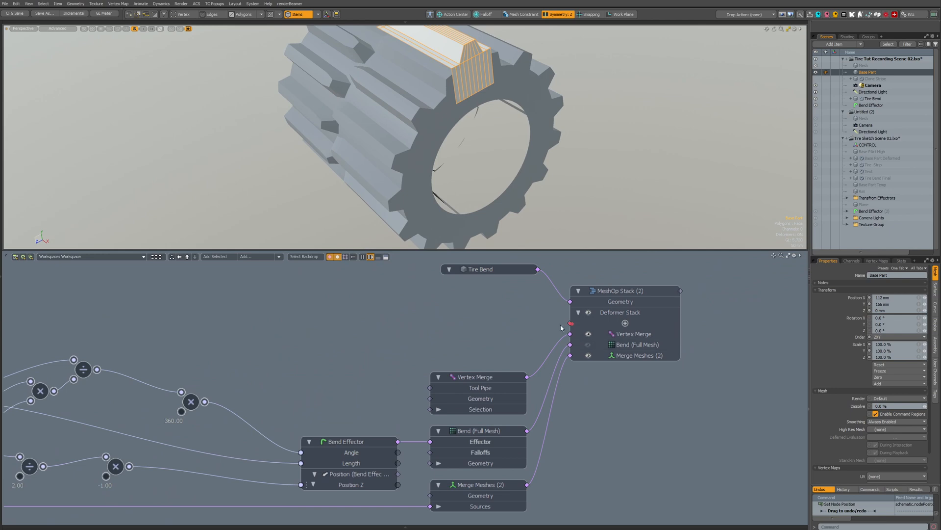
- Add a Set Polygon Type operation to MeshOp Stack (2), above Vertex Merge
{"action": "left_click_drag", "start_coordinate": [561, 326], "coordinate": [483, 338]}
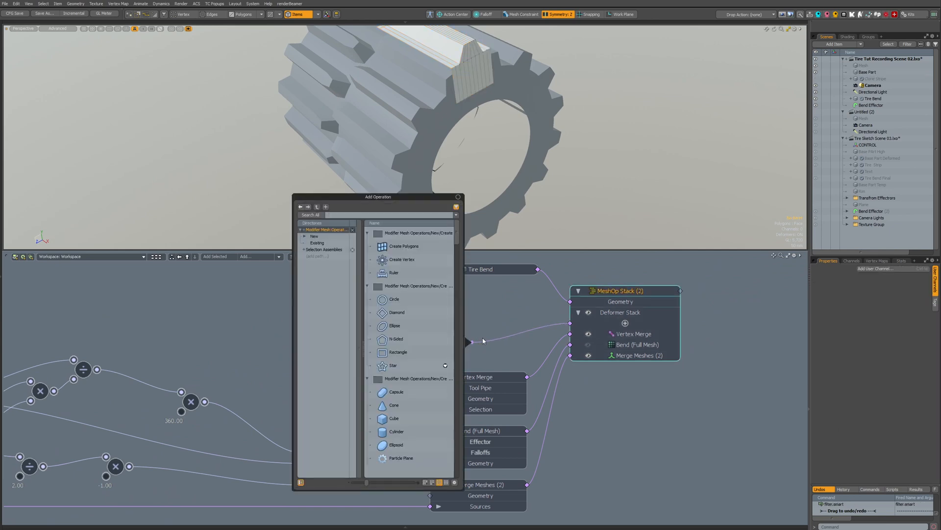
{"action": "type", "text": "set"}
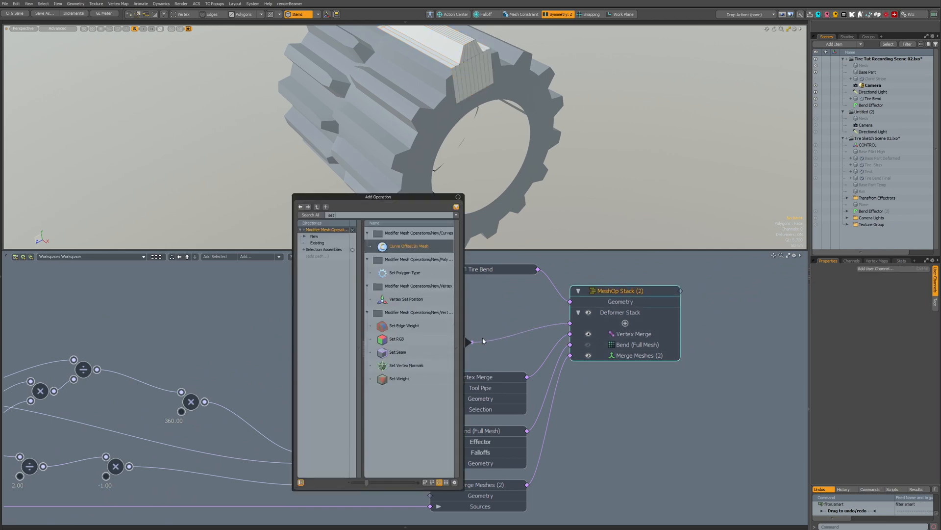
{"action": "key", "text": "BackSpace"}
{"action": "key", "text": "BackSpace"}
{"action": "key", "text": "BackSpace"}
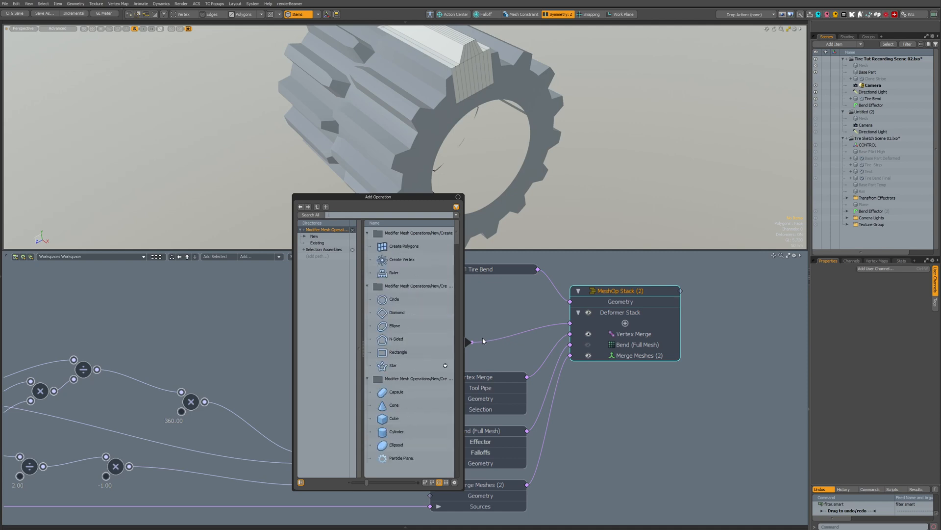
{"action": "type", "text": "typ"}
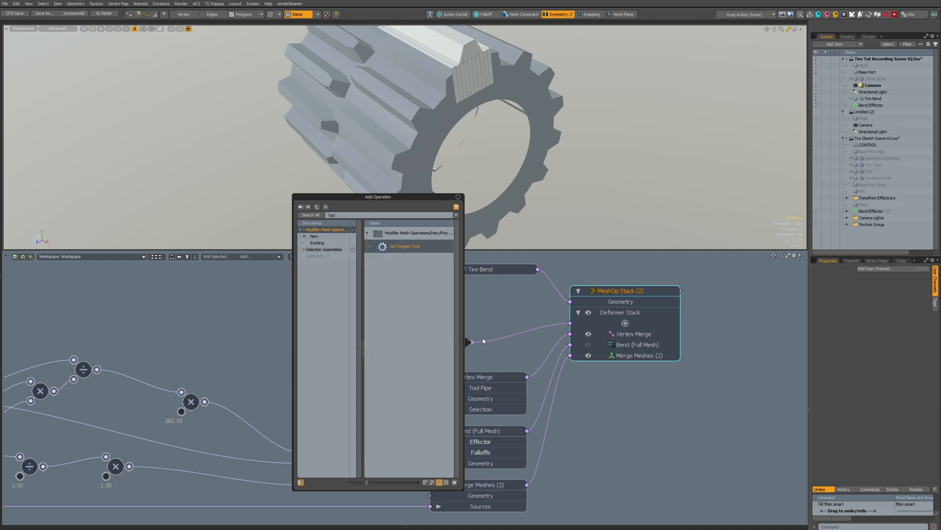
{"action": "key", "text": "Return"}
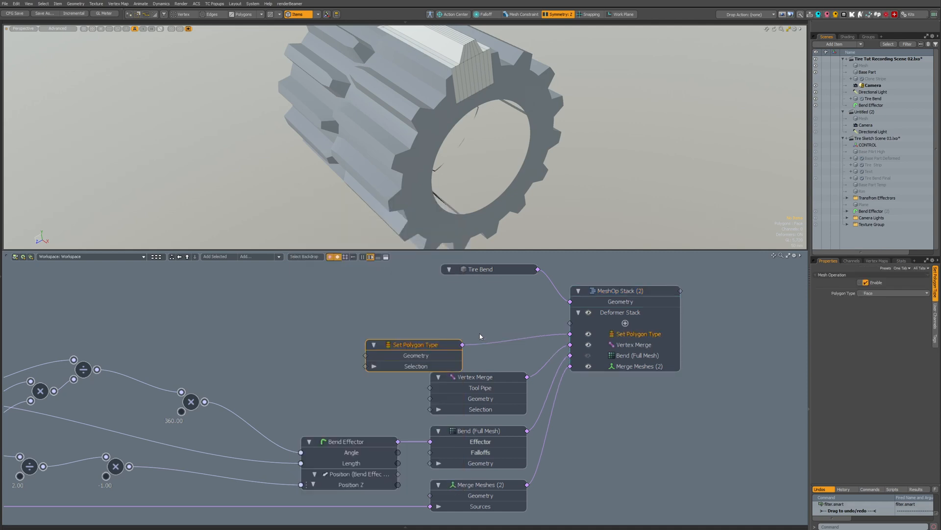
- Align the Set Polygon Type node above the Vertex Merge node and set its polygon type to Catmull-Clark
{"action": "left_click_drag", "start_coordinate": [417, 343], "coordinate": [474, 324]}
{"action": "left_click", "coordinate": [895, 293]}
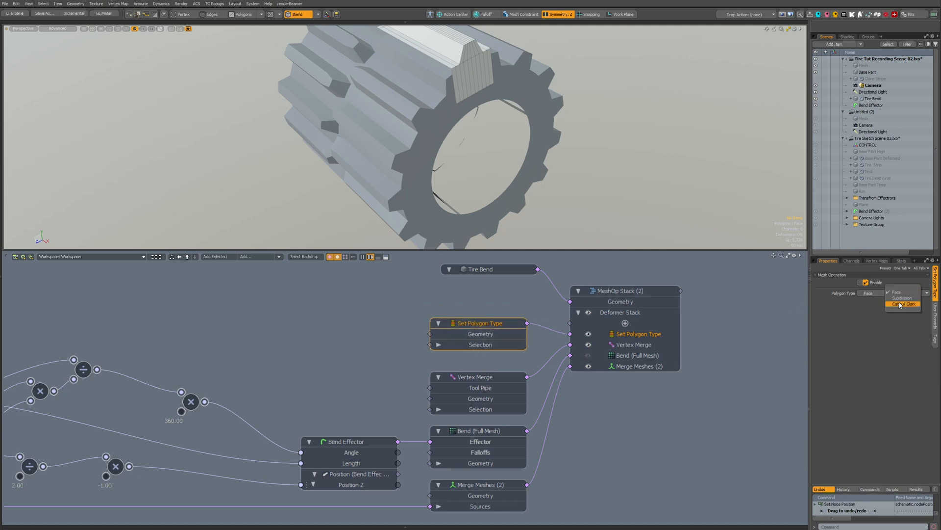
{"action": "left_click", "coordinate": [901, 307]}
{"action": "scroll", "coordinate": [477, 130], "scroll_direction": "up", "scroll_amount": 1}
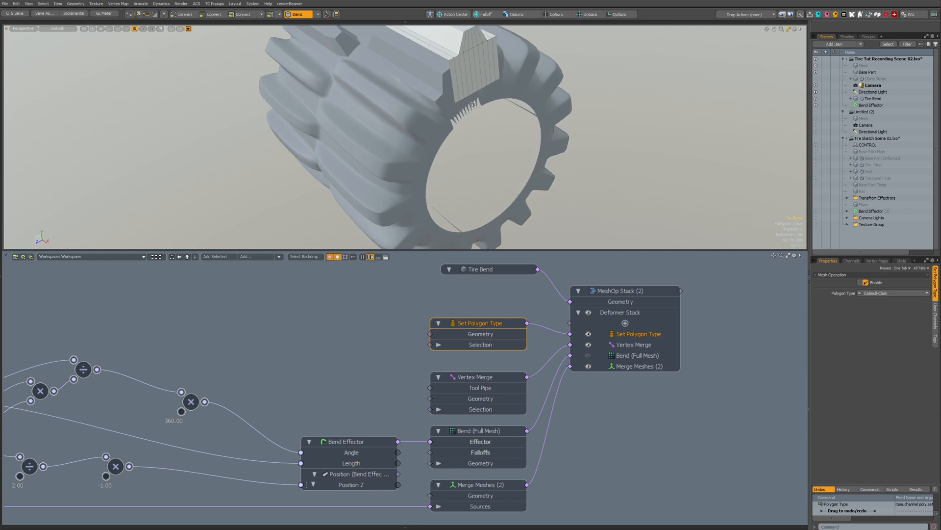
- Select Tire Bend and examine its subdivided surface around the tread block and the inner rim edge
{"action": "left_click_drag", "start_coordinate": [477, 130], "coordinate": [486, 201], "text": "alt"}
{"action": "scroll", "coordinate": [483, 182], "scroll_direction": "up", "scroll_amount": 1}
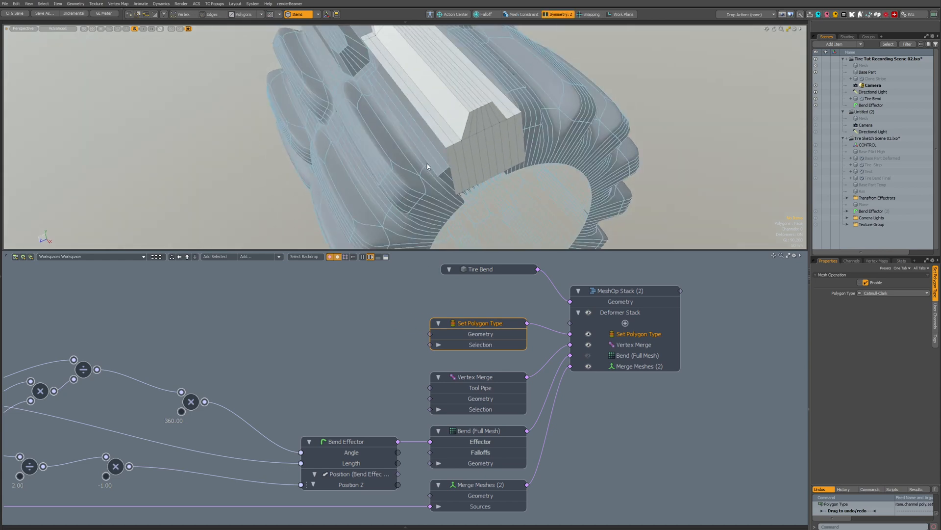
{"action": "left_click", "coordinate": [428, 164]}
{"action": "mouse_move", "coordinate": [428, 163]}
{"action": "left_mouse_down", "text": "alt"}
{"action": "mouse_move", "coordinate": [469, 141]}
{"action": "mouse_move", "coordinate": [463, 133]}
{"action": "left_mouse_up", "text": "alt"}
{"action": "scroll", "coordinate": [469, 142], "scroll_direction": "up", "scroll_amount": 2}
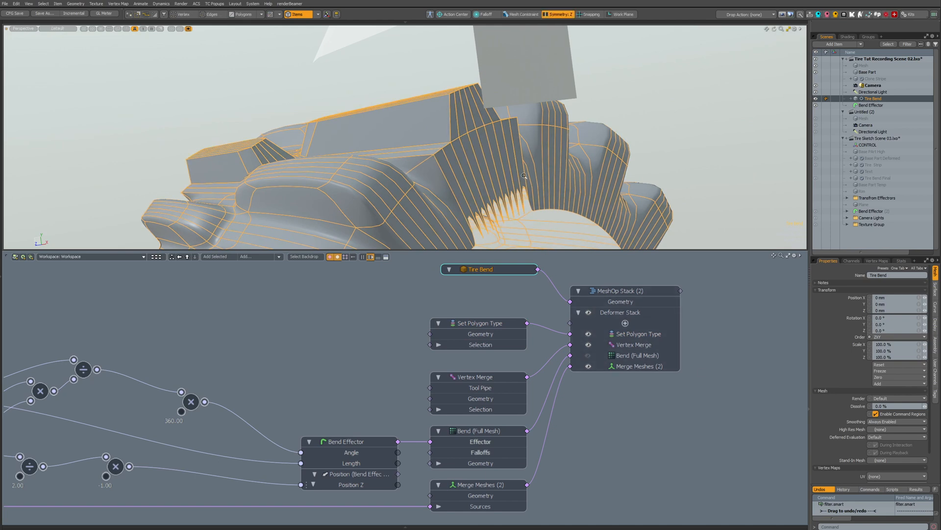
{"action": "scroll", "coordinate": [496, 101], "scroll_direction": "down", "scroll_amount": 2}
- Bring the Clone Strip network into view and move the generator node feeding Clone (2) closer to it
{"action": "mouse_move", "coordinate": [495, 100]}
{"action": "left_mouse_down", "text": "alt+shift"}
{"action": "mouse_move", "coordinate": [484, 67]}
{"action": "mouse_move", "coordinate": [460, 312]}
{"action": "left_mouse_up", "text": "alt+shift"}
{"action": "left_click_drag", "start_coordinate": [301, 352], "coordinate": [279, 339], "text": "ctrl+alt"}
{"action": "left_click_drag", "start_coordinate": [279, 338], "coordinate": [429, 283], "text": "alt"}
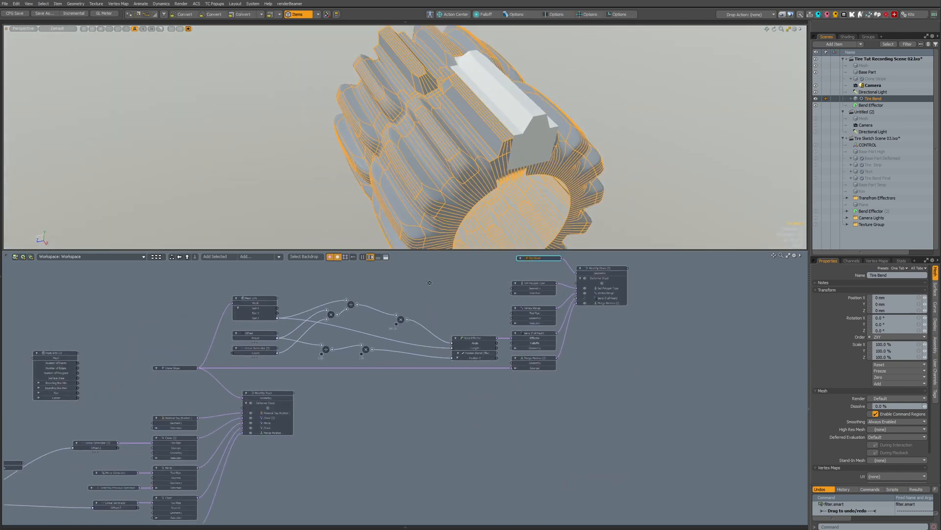
{"action": "left_click_drag", "start_coordinate": [254, 420], "coordinate": [562, 308], "text": "alt"}
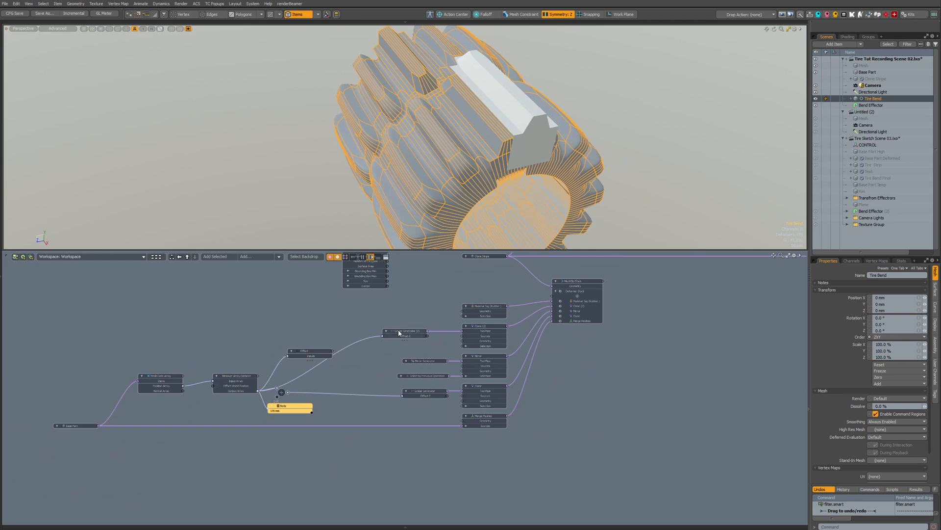
{"action": "left_click_drag", "start_coordinate": [400, 332], "coordinate": [421, 333]}
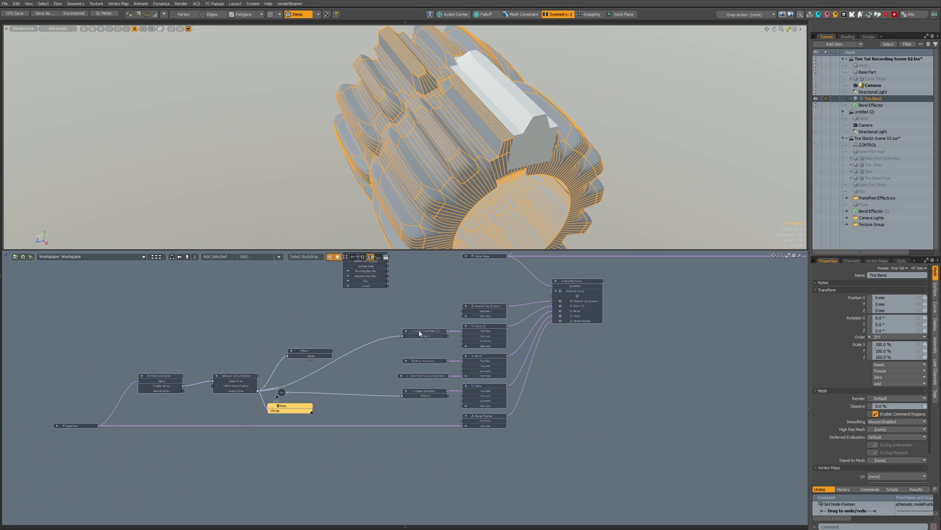
- Select the Base Part for a look around the tire, clear the selection, and enlarge the 3D viewport over the schematic
{"action": "left_click", "coordinate": [523, 134]}
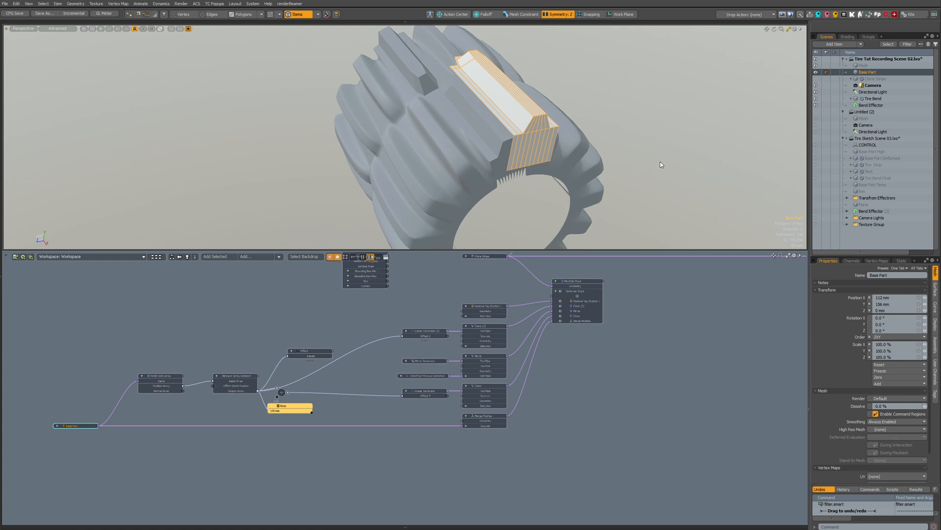
{"action": "left_click_drag", "start_coordinate": [595, 196], "coordinate": [351, 137], "text": "alt"}
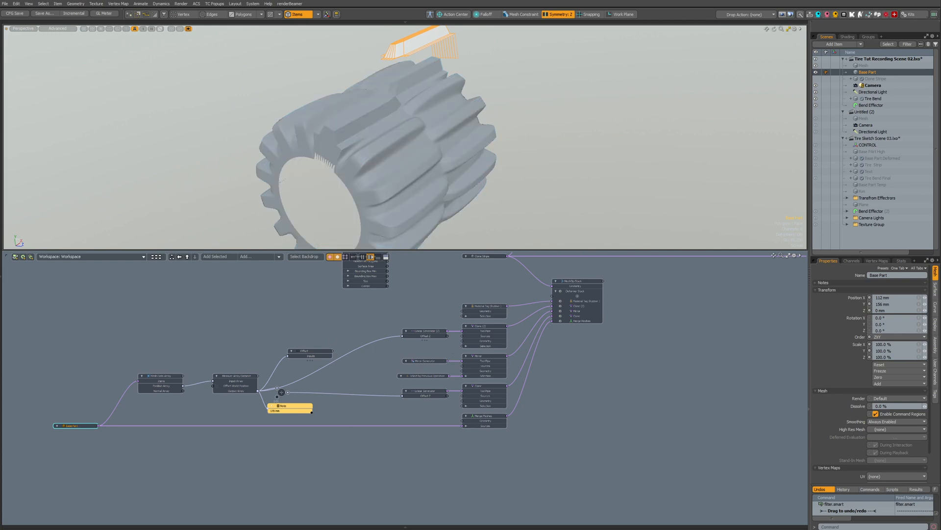
{"action": "key", "text": "Escape"}
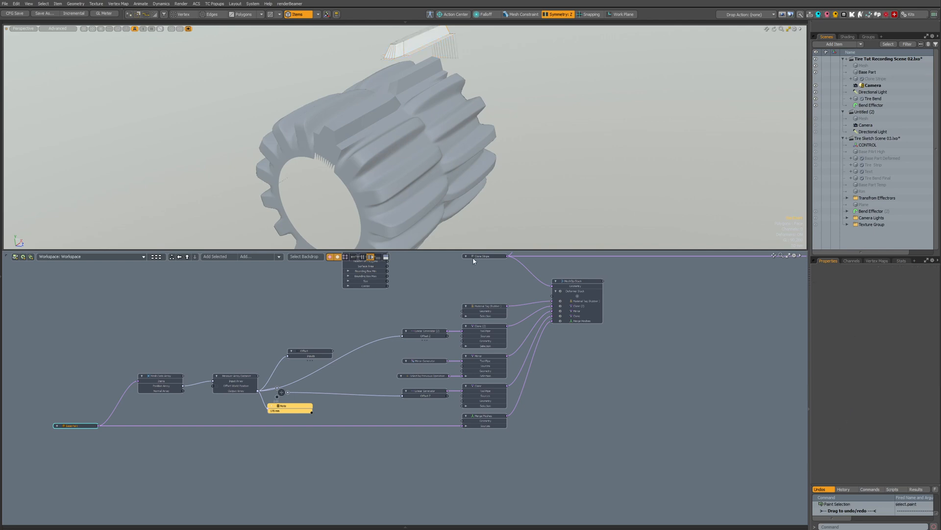
{"action": "left_click_drag", "start_coordinate": [415, 250], "coordinate": [414, 317]}
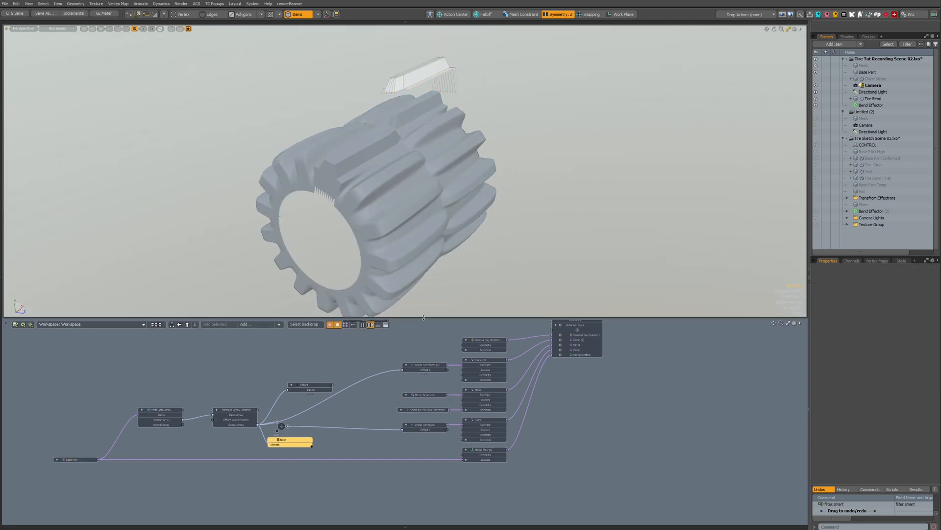
- Examine the smoothed tire from both sides and above, checking the tread blocks, the seam and the inner rim
{"action": "left_click_drag", "start_coordinate": [439, 274], "coordinate": [470, 245], "text": "alt+shift"}
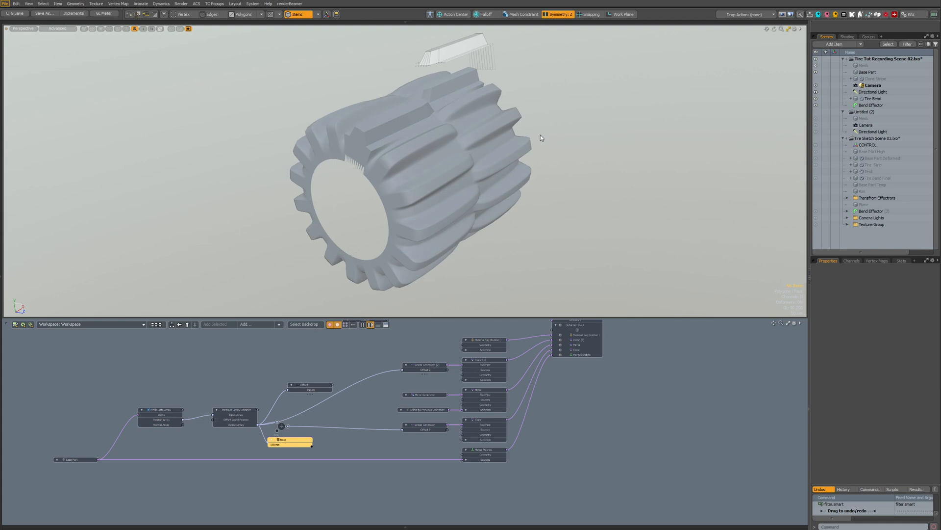
{"action": "left_click_drag", "start_coordinate": [541, 136], "coordinate": [606, 149], "text": "alt"}
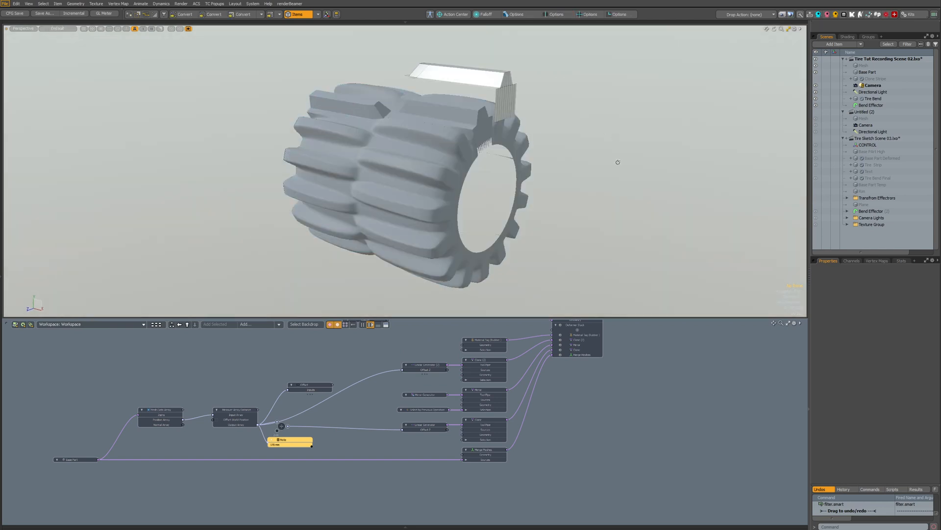
{"action": "left_click_drag", "start_coordinate": [615, 160], "coordinate": [582, 225], "text": "alt"}
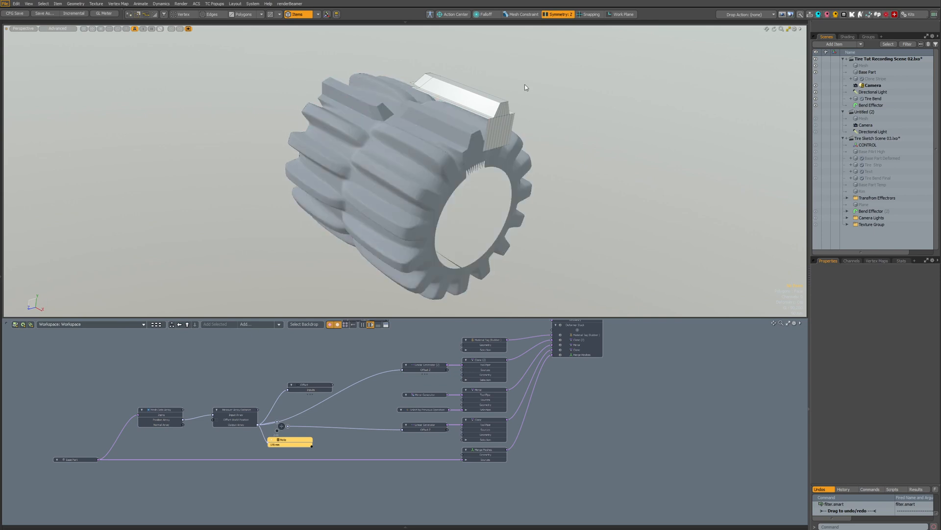
{"action": "left_click_drag", "start_coordinate": [525, 87], "coordinate": [412, 145], "text": "alt"}
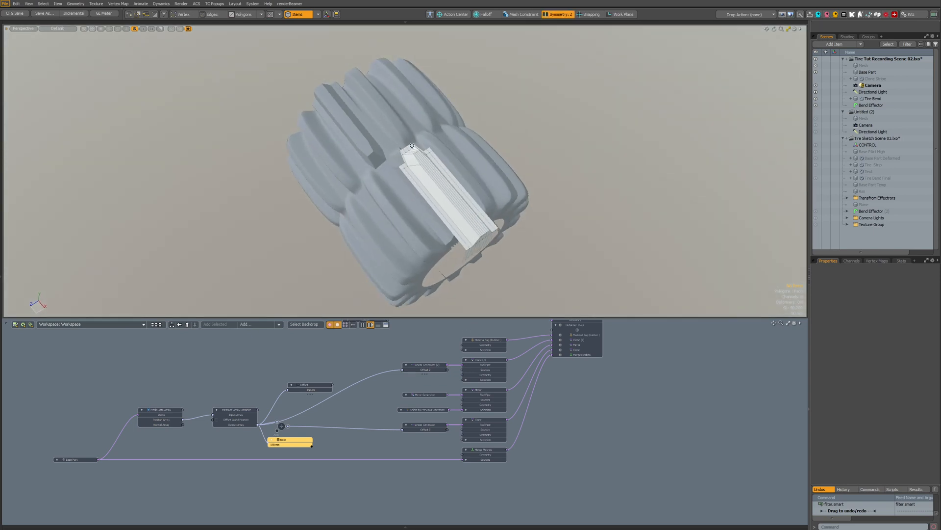
{"action": "scroll", "coordinate": [412, 145], "scroll_direction": "up", "scroll_amount": 2}
{"action": "scroll", "coordinate": [463, 216], "scroll_direction": "down", "scroll_amount": 2}
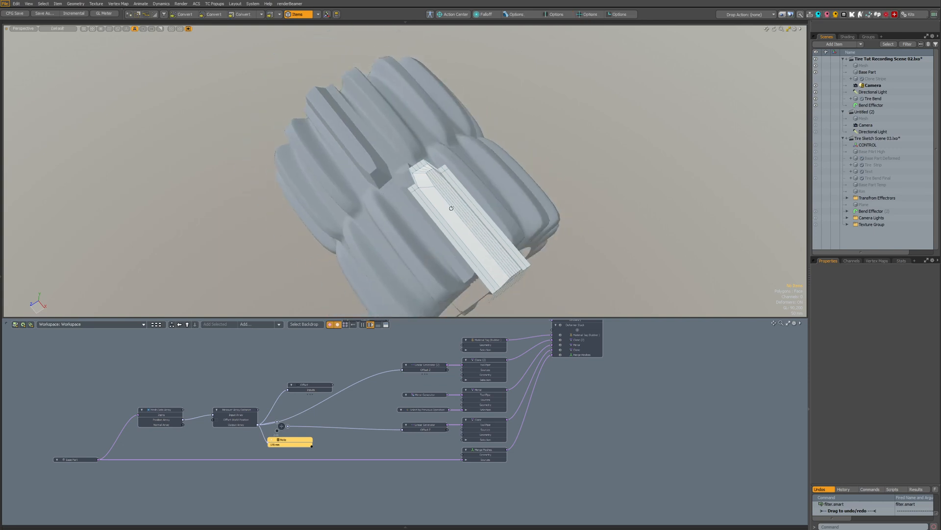
{"action": "left_click_drag", "start_coordinate": [452, 206], "coordinate": [451, 97], "text": "alt"}
{"action": "scroll", "coordinate": [450, 188], "scroll_direction": "down", "scroll_amount": 2}
{"action": "scroll", "coordinate": [445, 131], "scroll_direction": "up", "scroll_amount": 2}
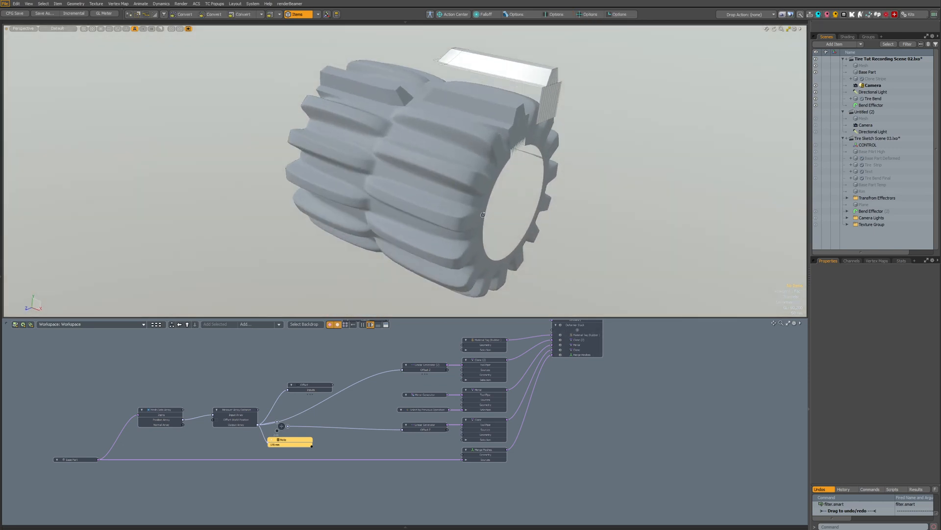
{"action": "left_click_drag", "start_coordinate": [483, 214], "coordinate": [577, 237], "text": "alt"}
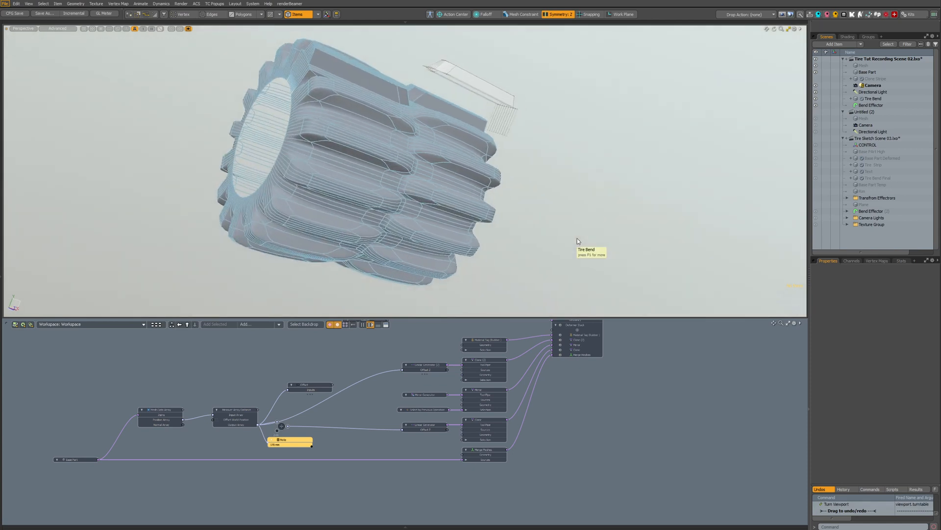